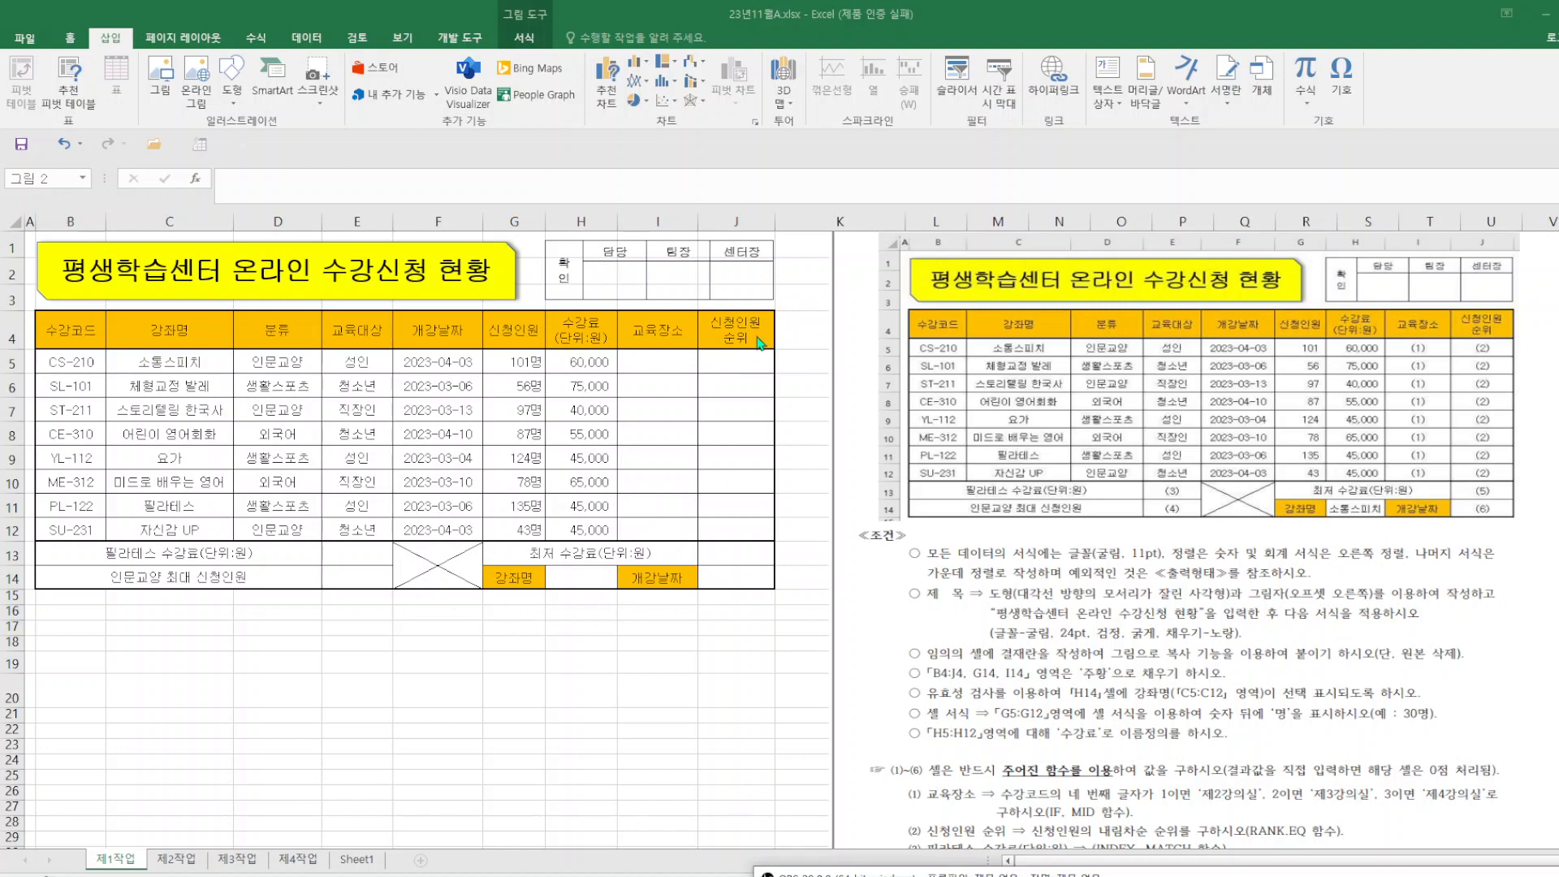
- Review the table's header row, course data, fee column H5:H12 and the summary labels in rows 13 and 14
{"action": "left_click", "coordinate": [575, 690]}
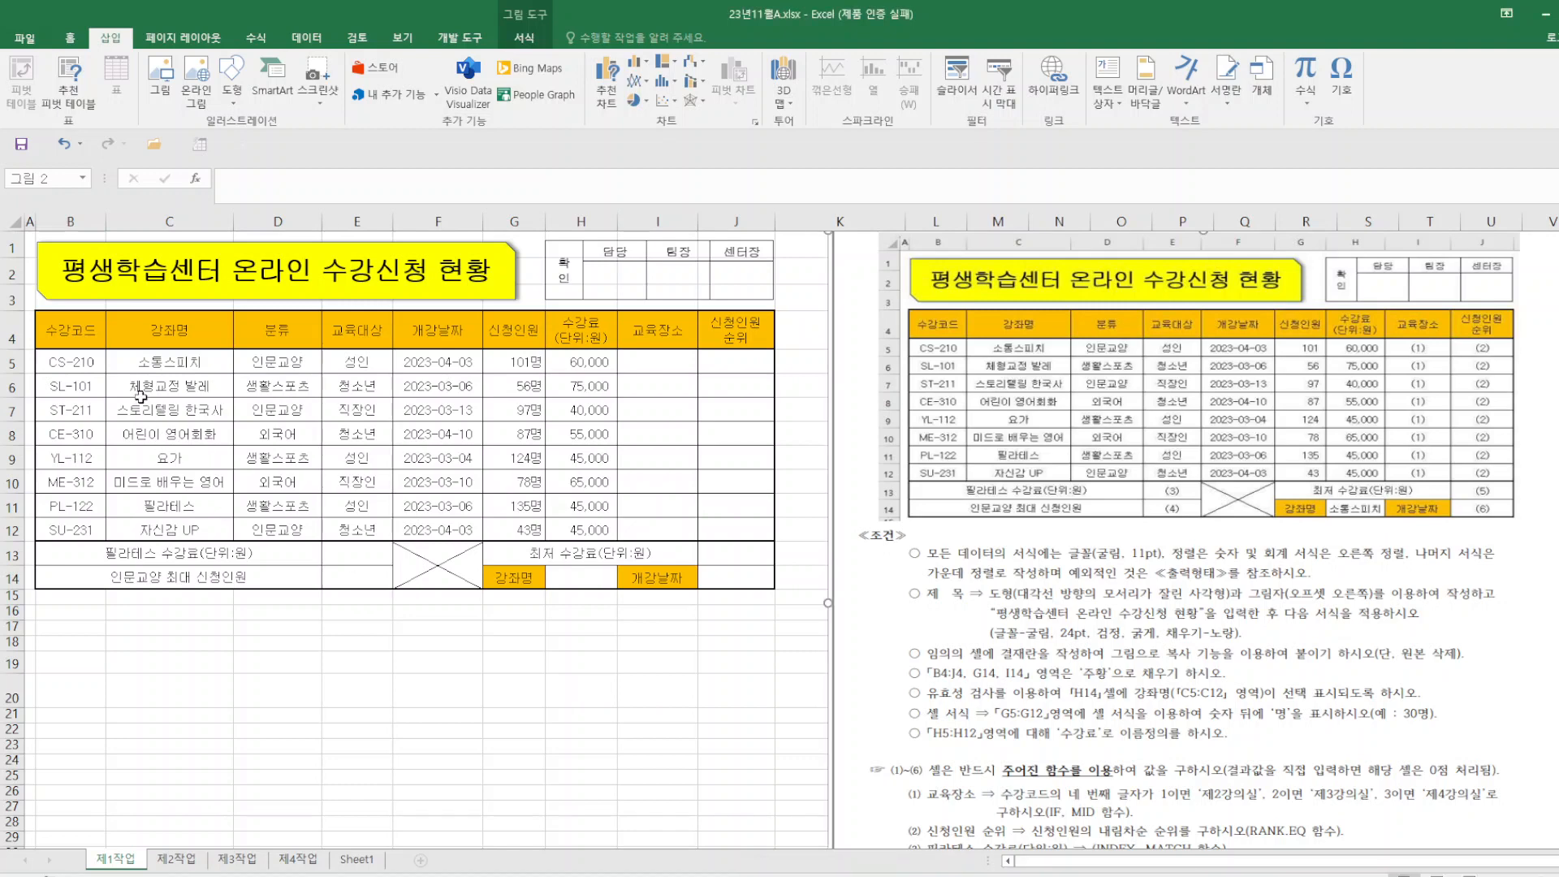
{"action": "left_click_drag", "start_coordinate": [66, 361], "coordinate": [237, 362]}
{"action": "left_click_drag", "start_coordinate": [84, 329], "coordinate": [449, 529]}
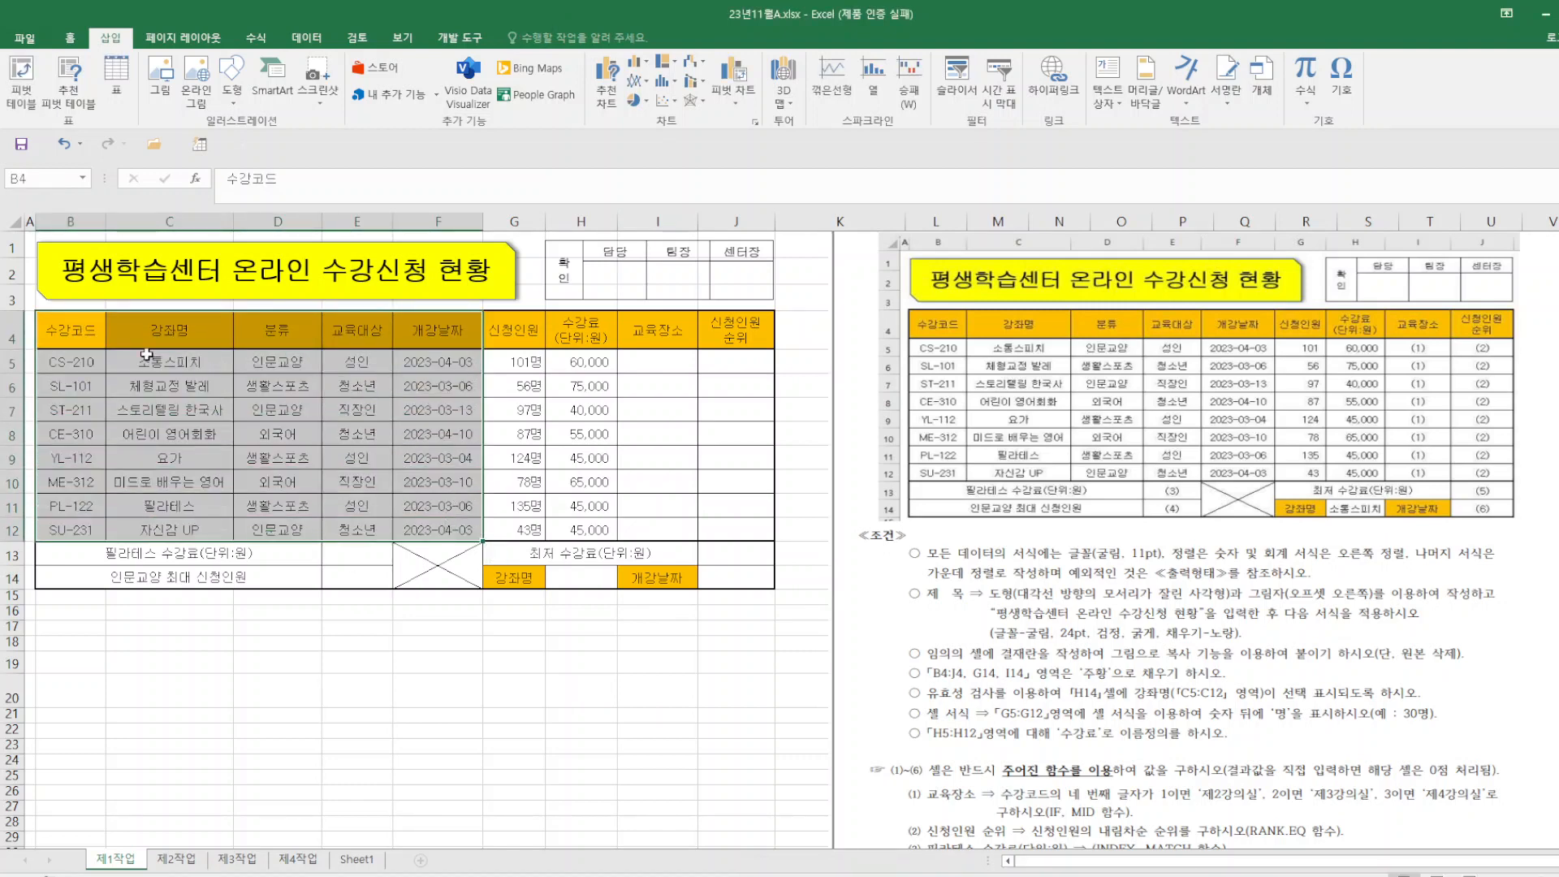
{"action": "left_click_drag", "start_coordinate": [78, 331], "coordinate": [735, 329]}
{"action": "left_click", "coordinate": [723, 740]}
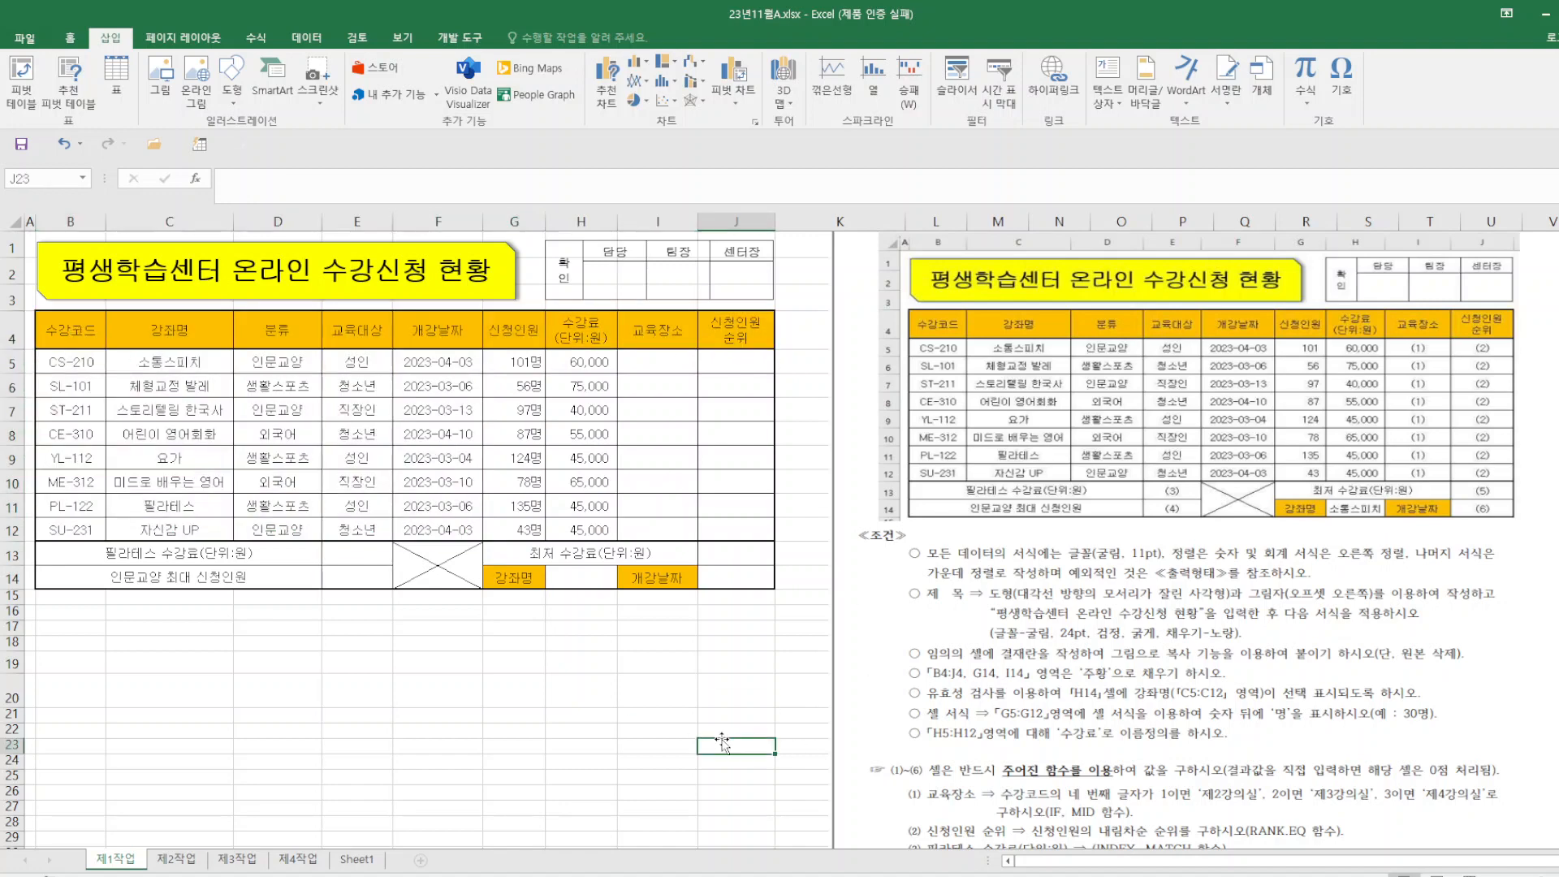
{"action": "left_click_drag", "start_coordinate": [573, 367], "coordinate": [575, 533]}
{"action": "left_click", "coordinate": [582, 699]}
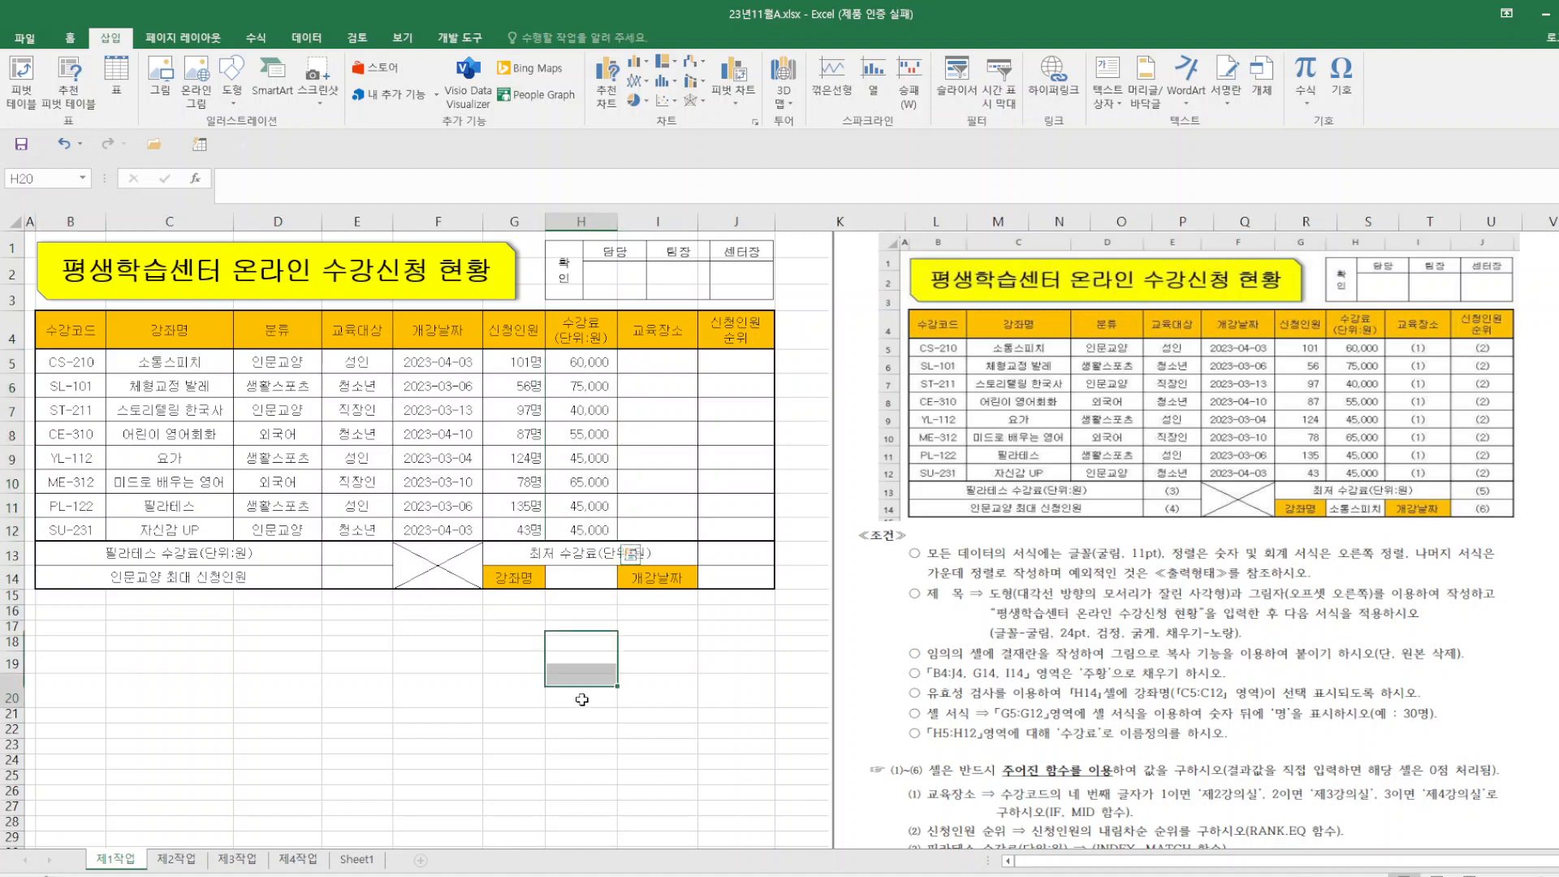
{"action": "left_click_drag", "start_coordinate": [158, 553], "coordinate": [158, 585]}
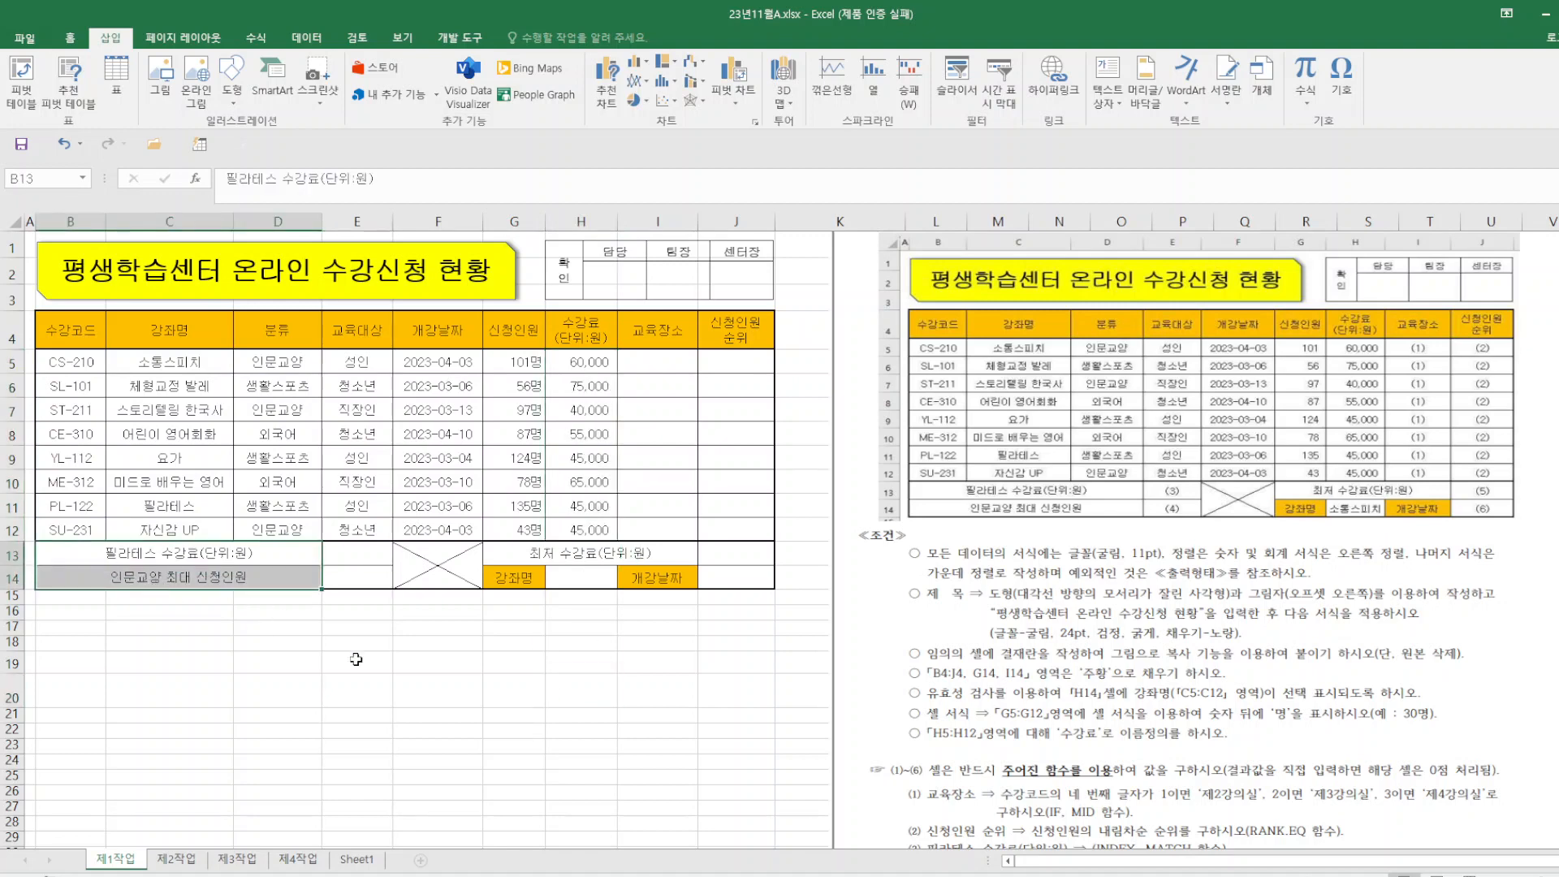
{"action": "left_click", "coordinate": [478, 702]}
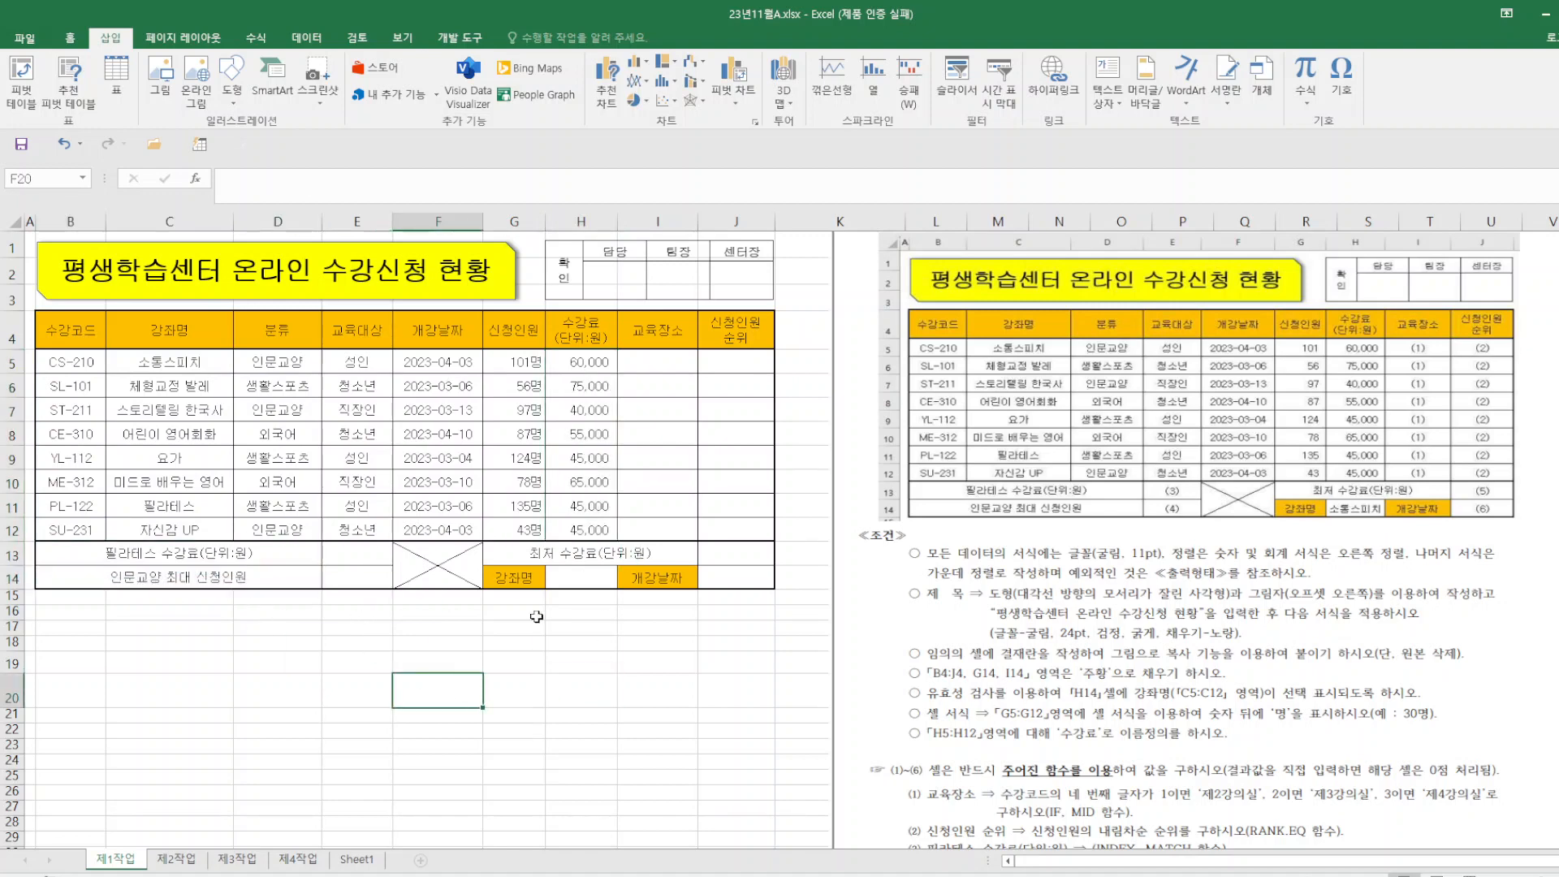
{"action": "left_click", "coordinate": [660, 670]}
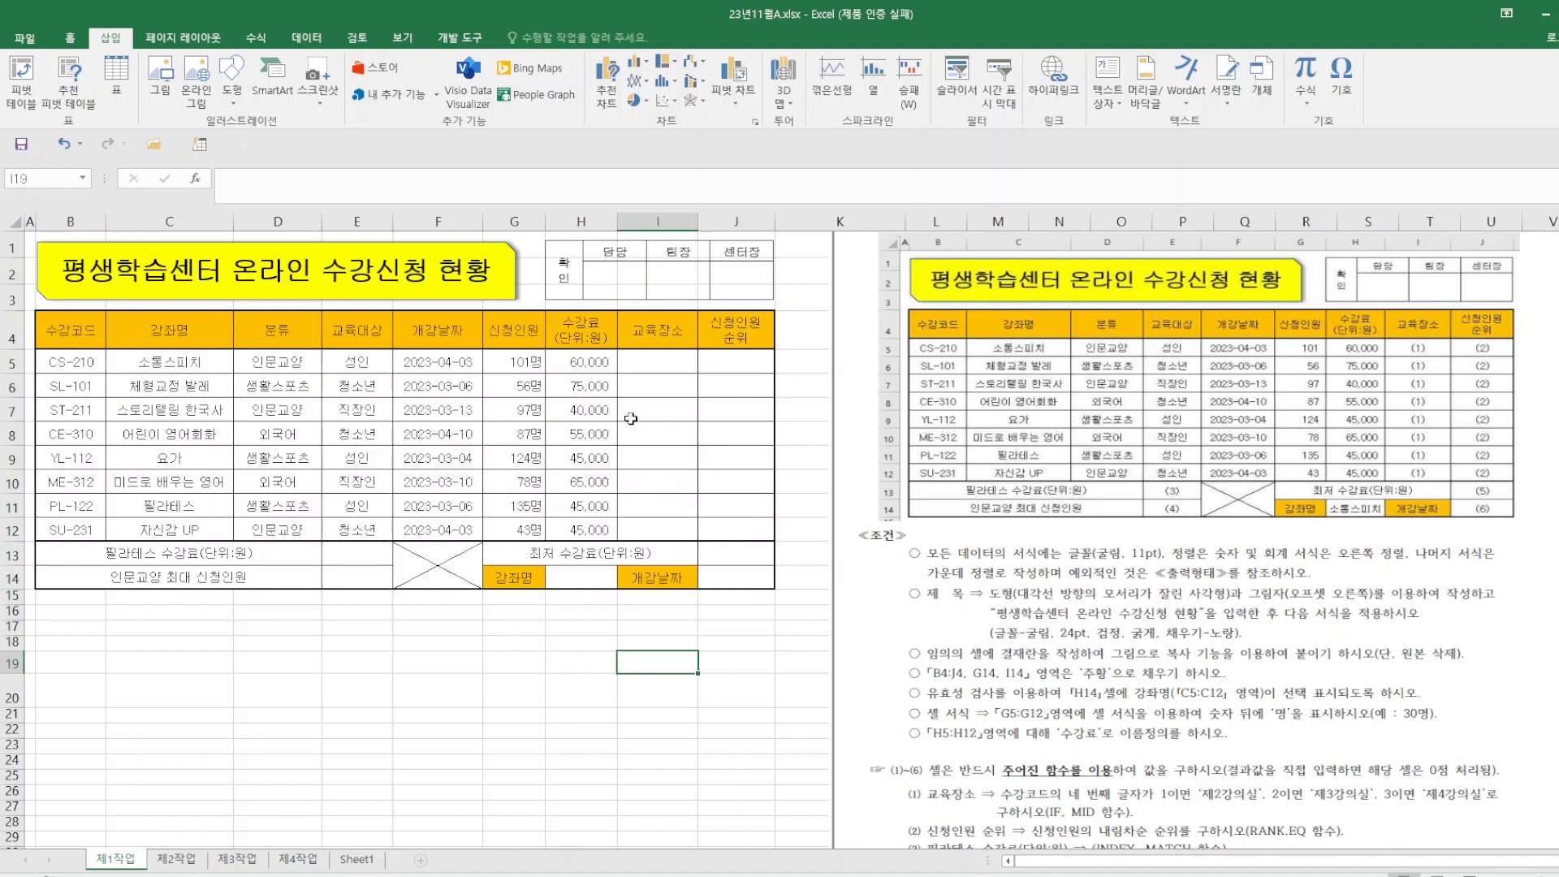
{"action": "left_click", "coordinate": [448, 749]}
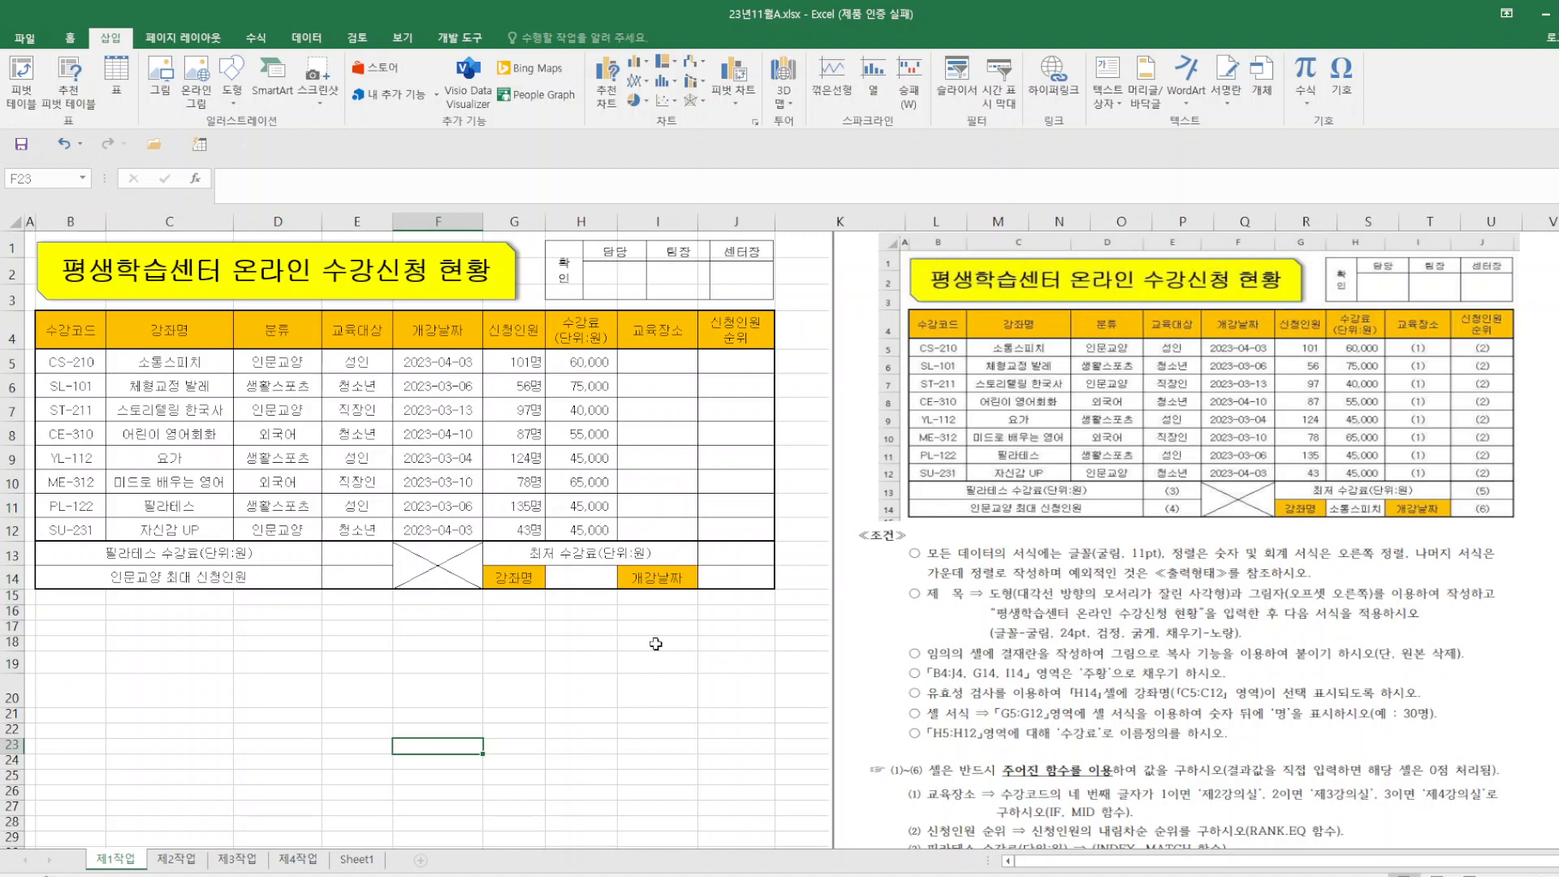
- Add list data validation to cell H14 using the course names in C5:C12 as the source
{"action": "left_click", "coordinate": [585, 581]}
{"action": "left_click", "coordinate": [307, 41]}
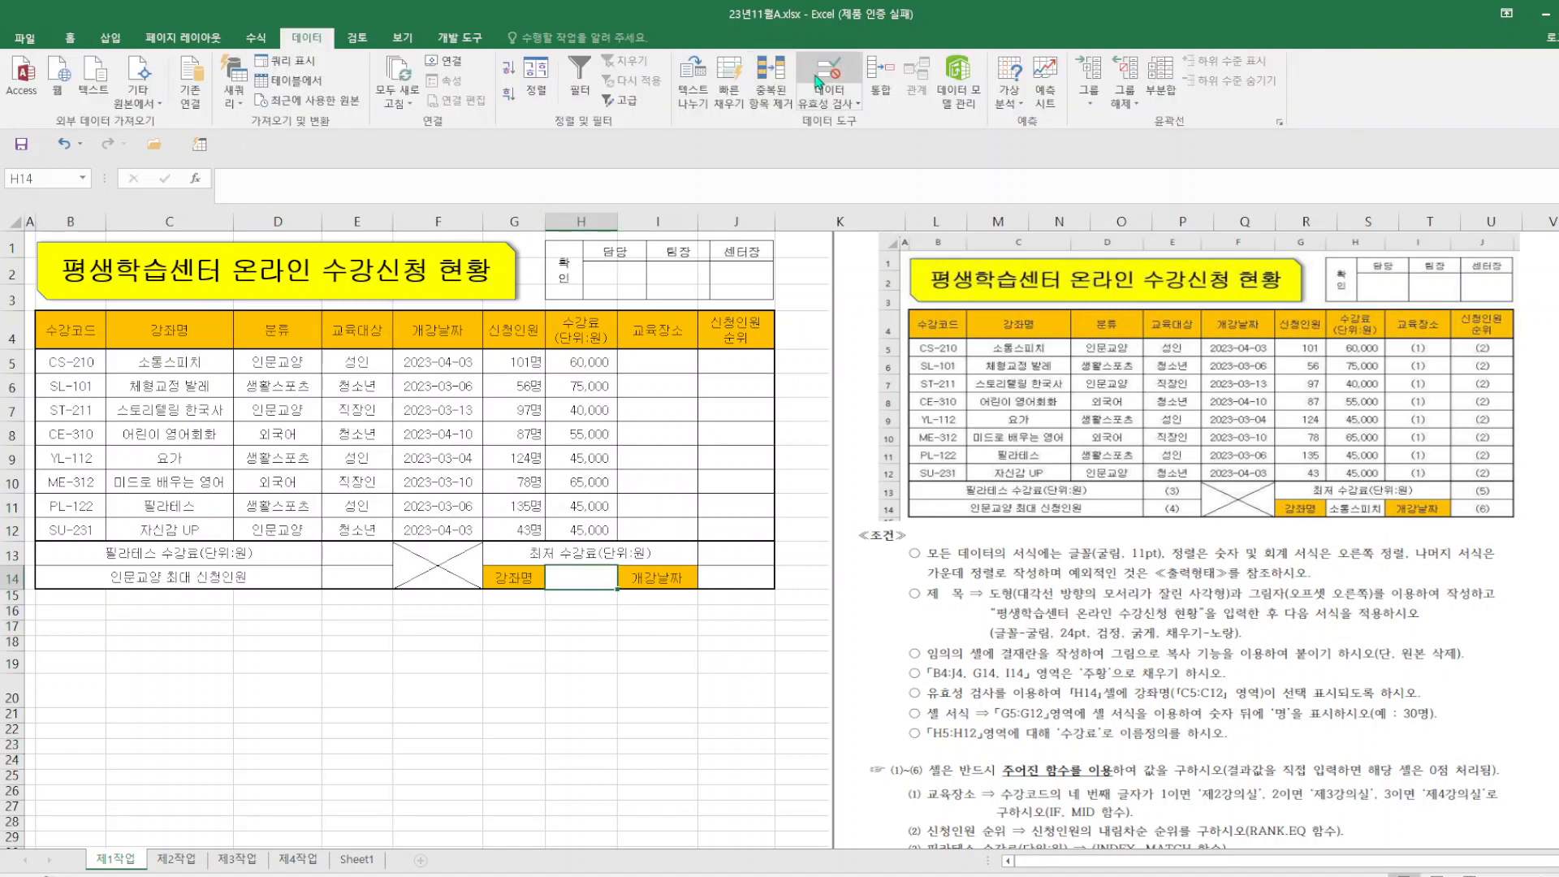
{"action": "left_click", "coordinate": [818, 81]}
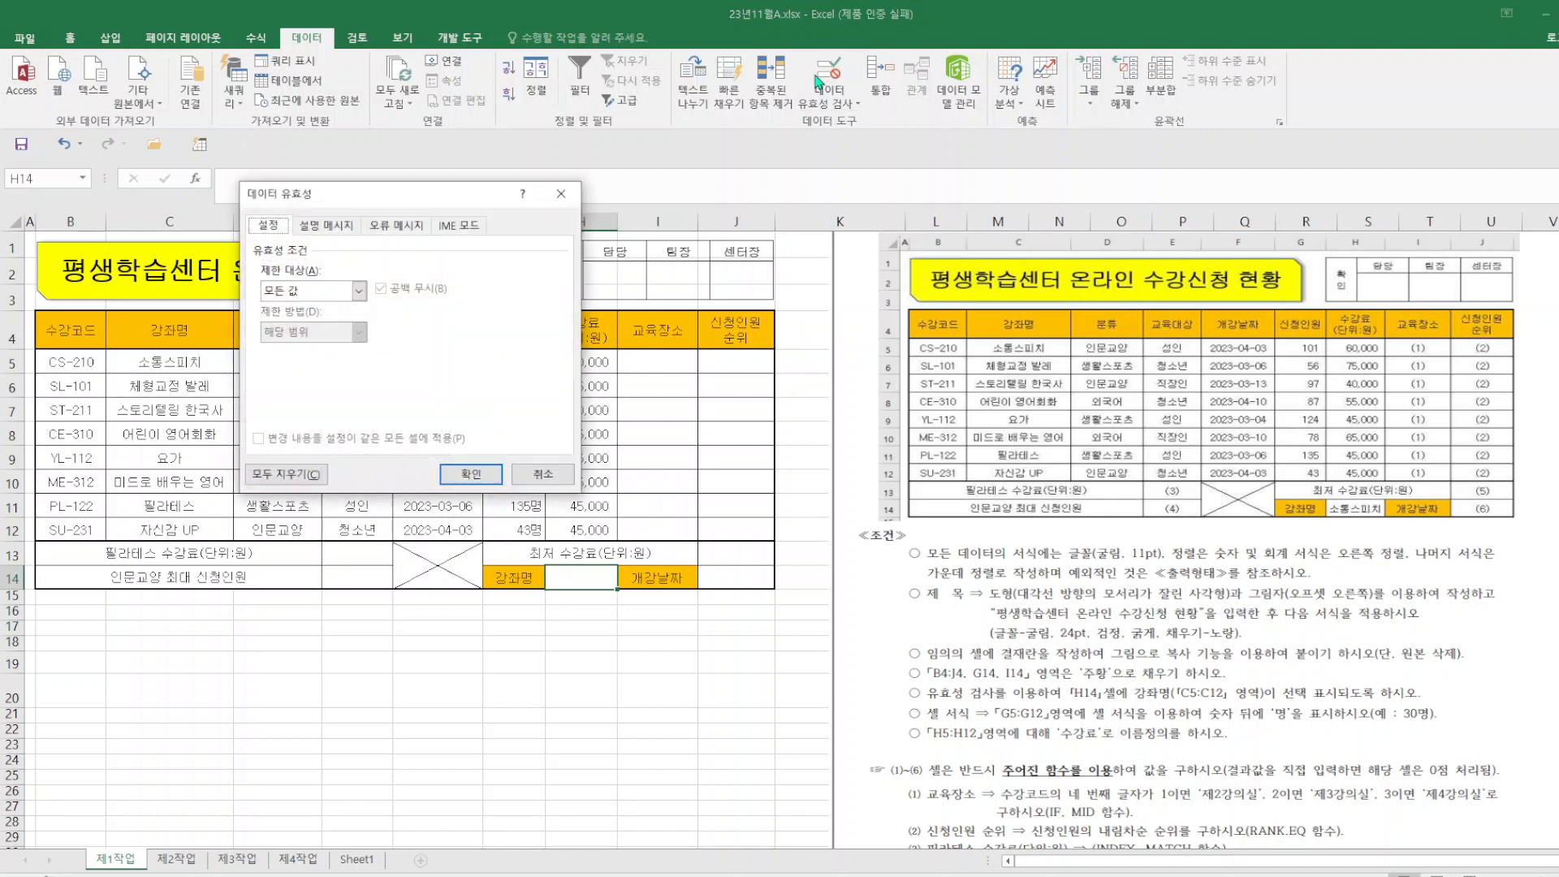
{"action": "left_click", "coordinate": [359, 290]}
{"action": "left_click", "coordinate": [302, 347]}
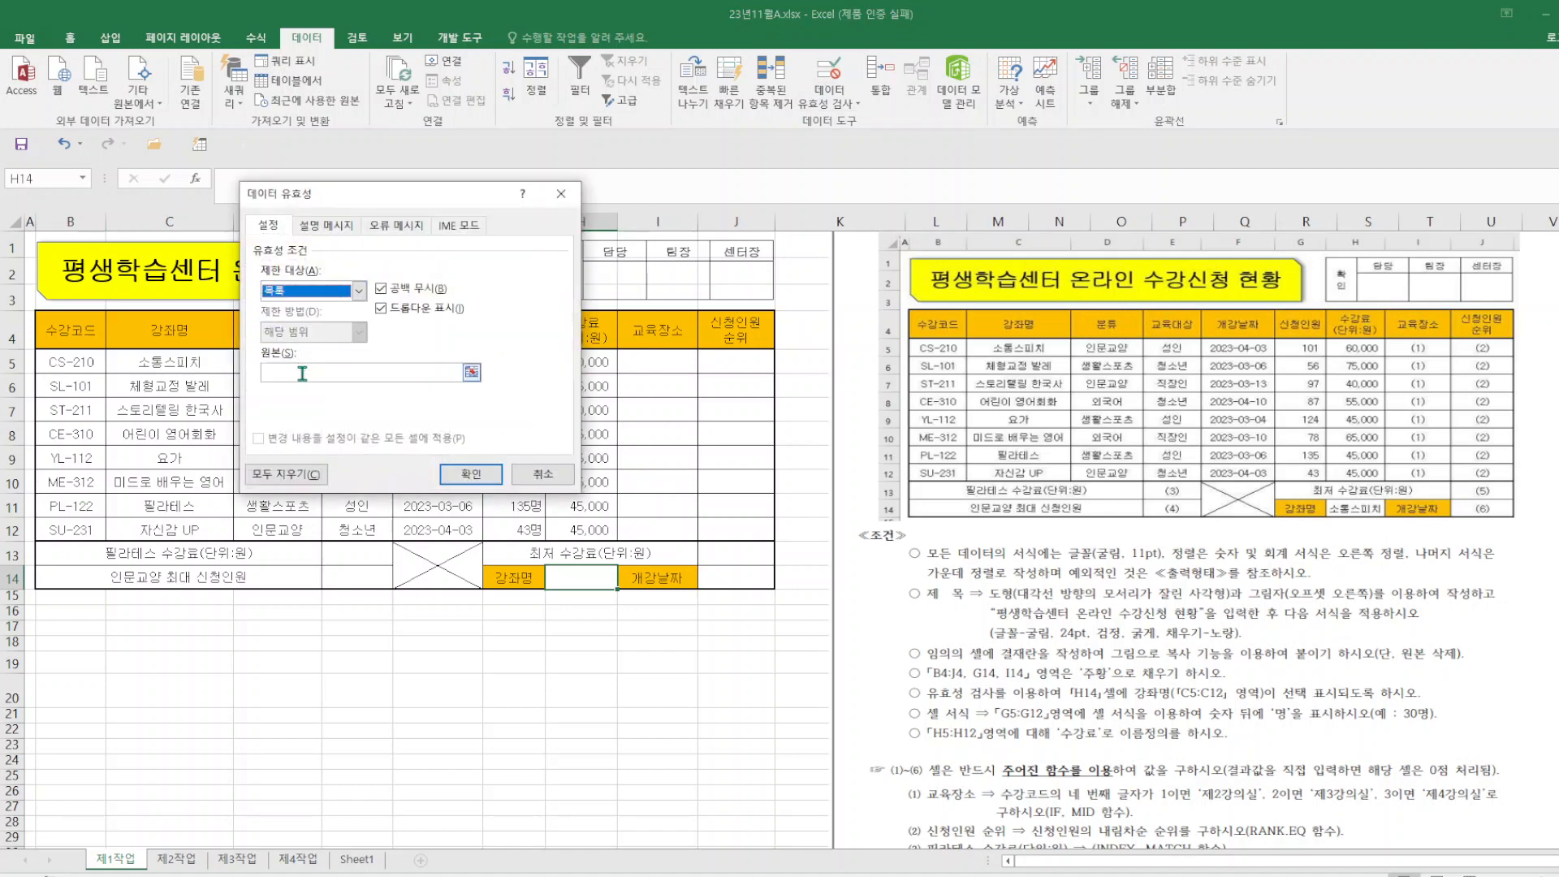
{"action": "left_click", "coordinate": [302, 373]}
{"action": "left_click_drag", "start_coordinate": [146, 365], "coordinate": [173, 529]}
{"action": "left_click", "coordinate": [471, 478]}
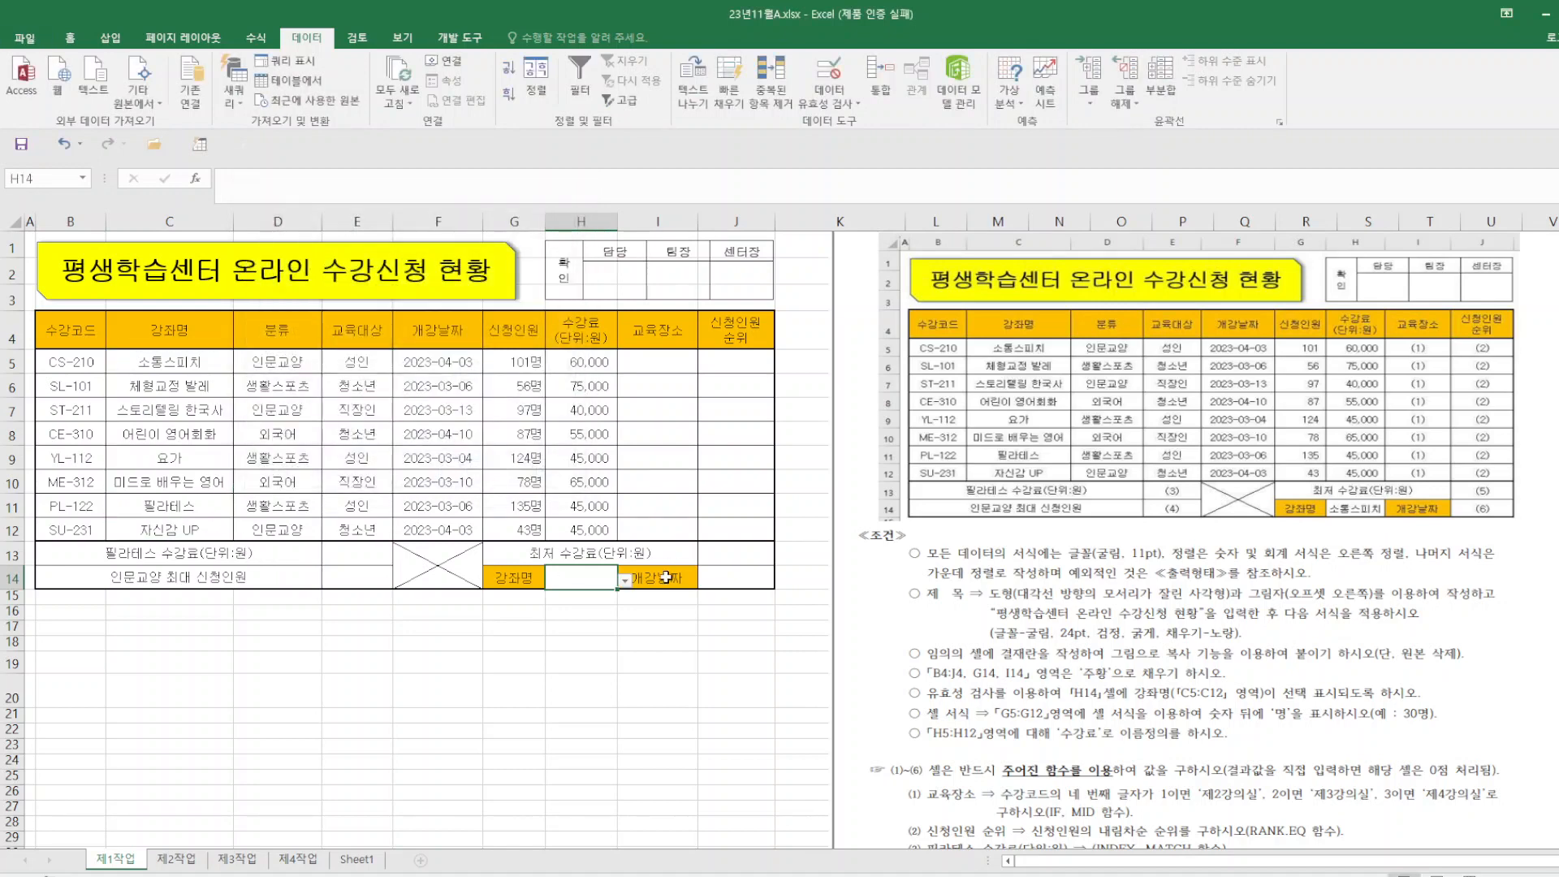
- Choose 소통스피치 from the validation list in cell H14
{"action": "left_click", "coordinate": [625, 580]}
{"action": "left_click", "coordinate": [605, 594]}
{"action": "left_click", "coordinate": [627, 689]}
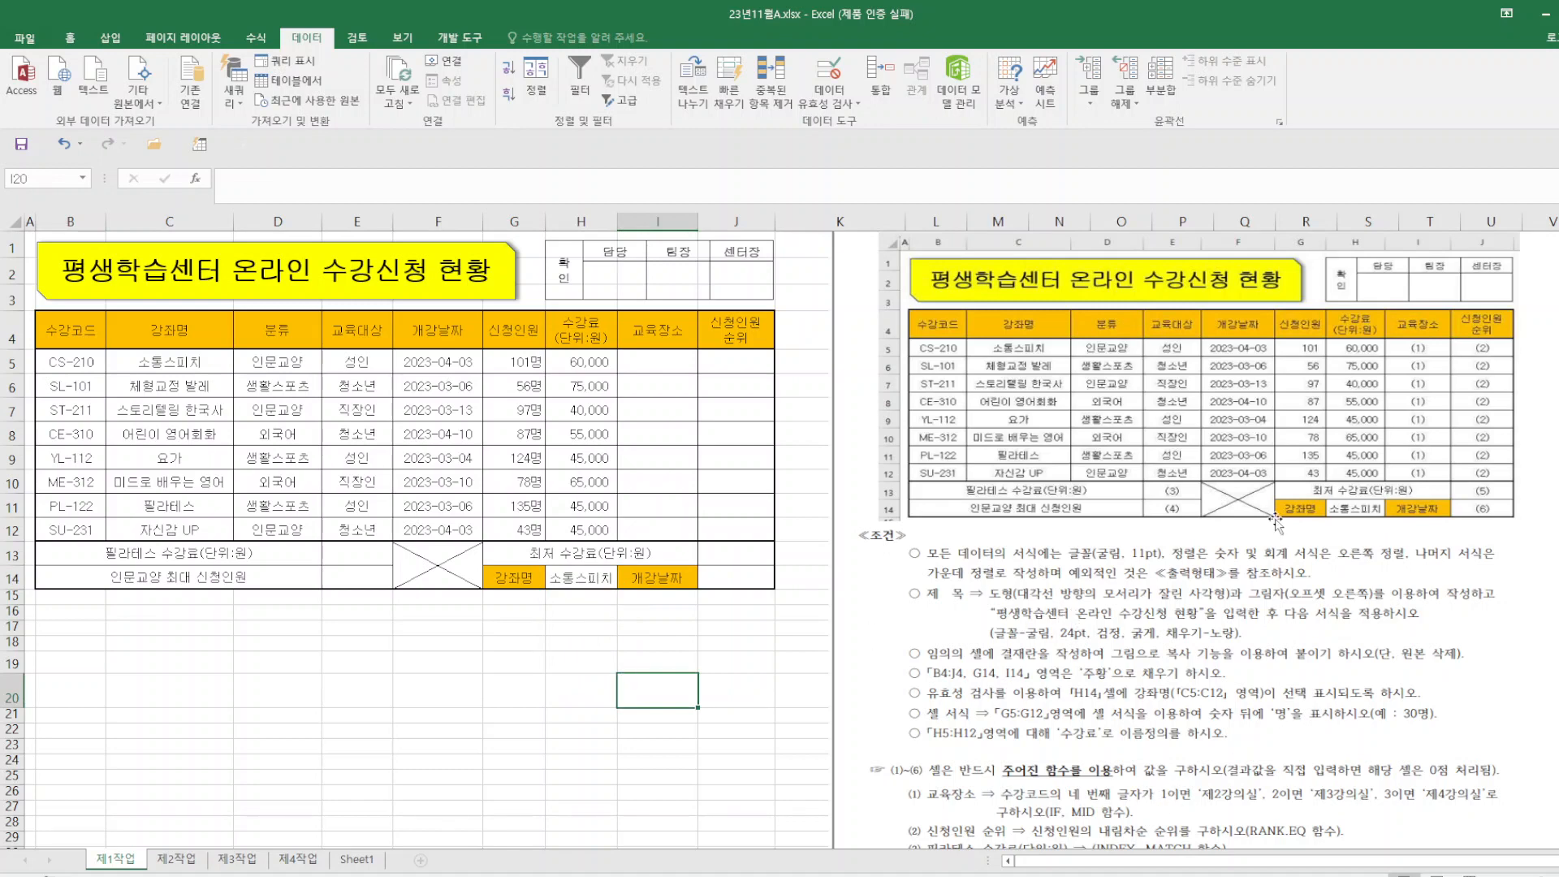
- Crop the sample table off the top of the instructions picture and move the remaining conditions up beside the worksheet table
{"action": "left_click", "coordinate": [1518, 373]}
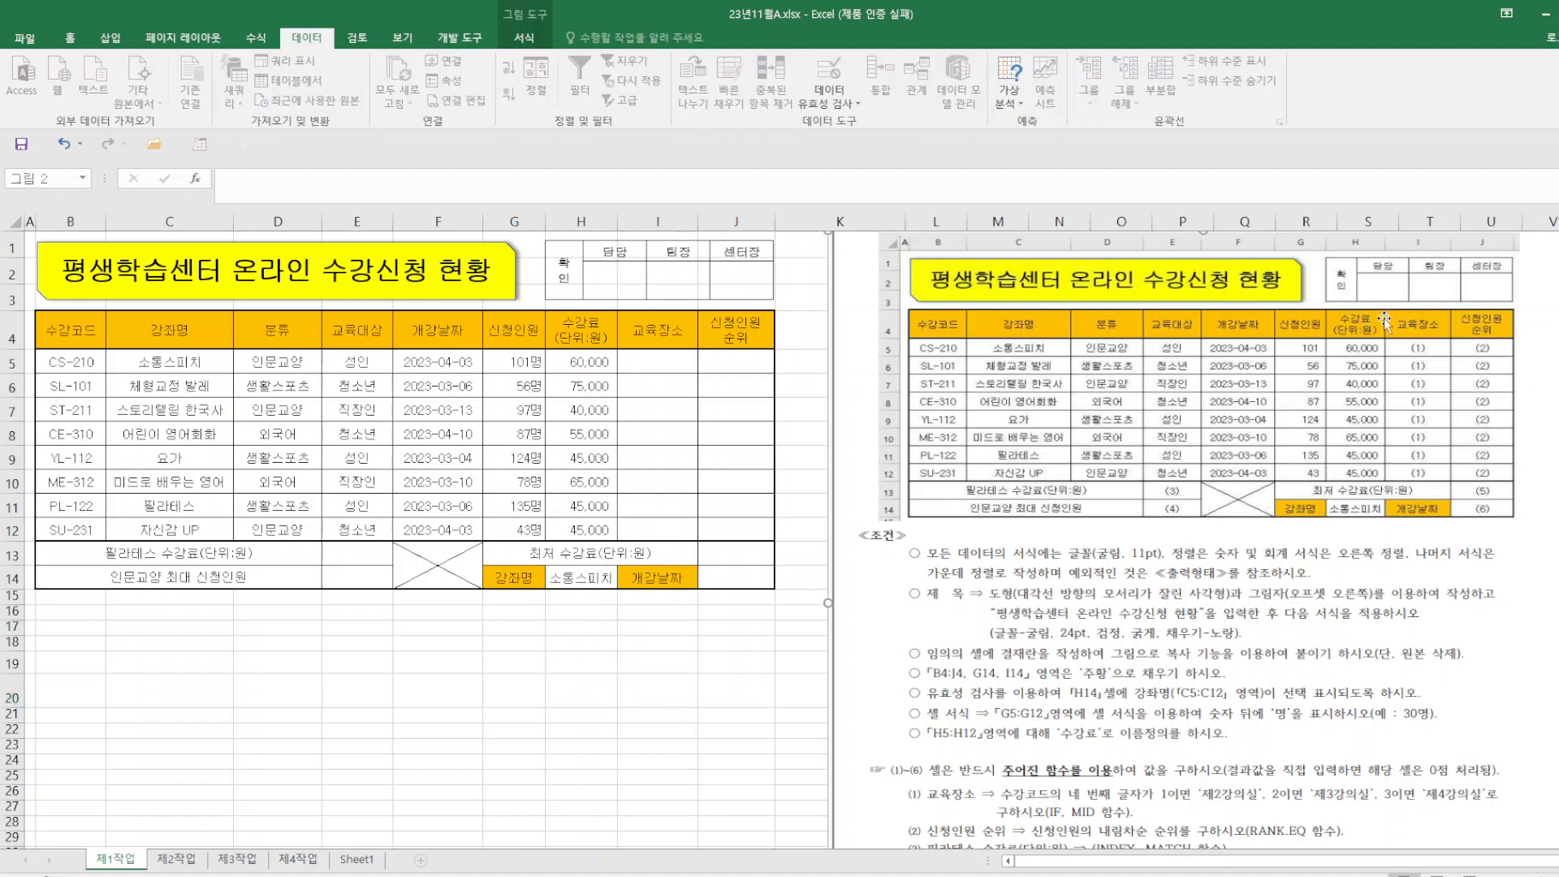
{"action": "left_click", "coordinate": [524, 37]}
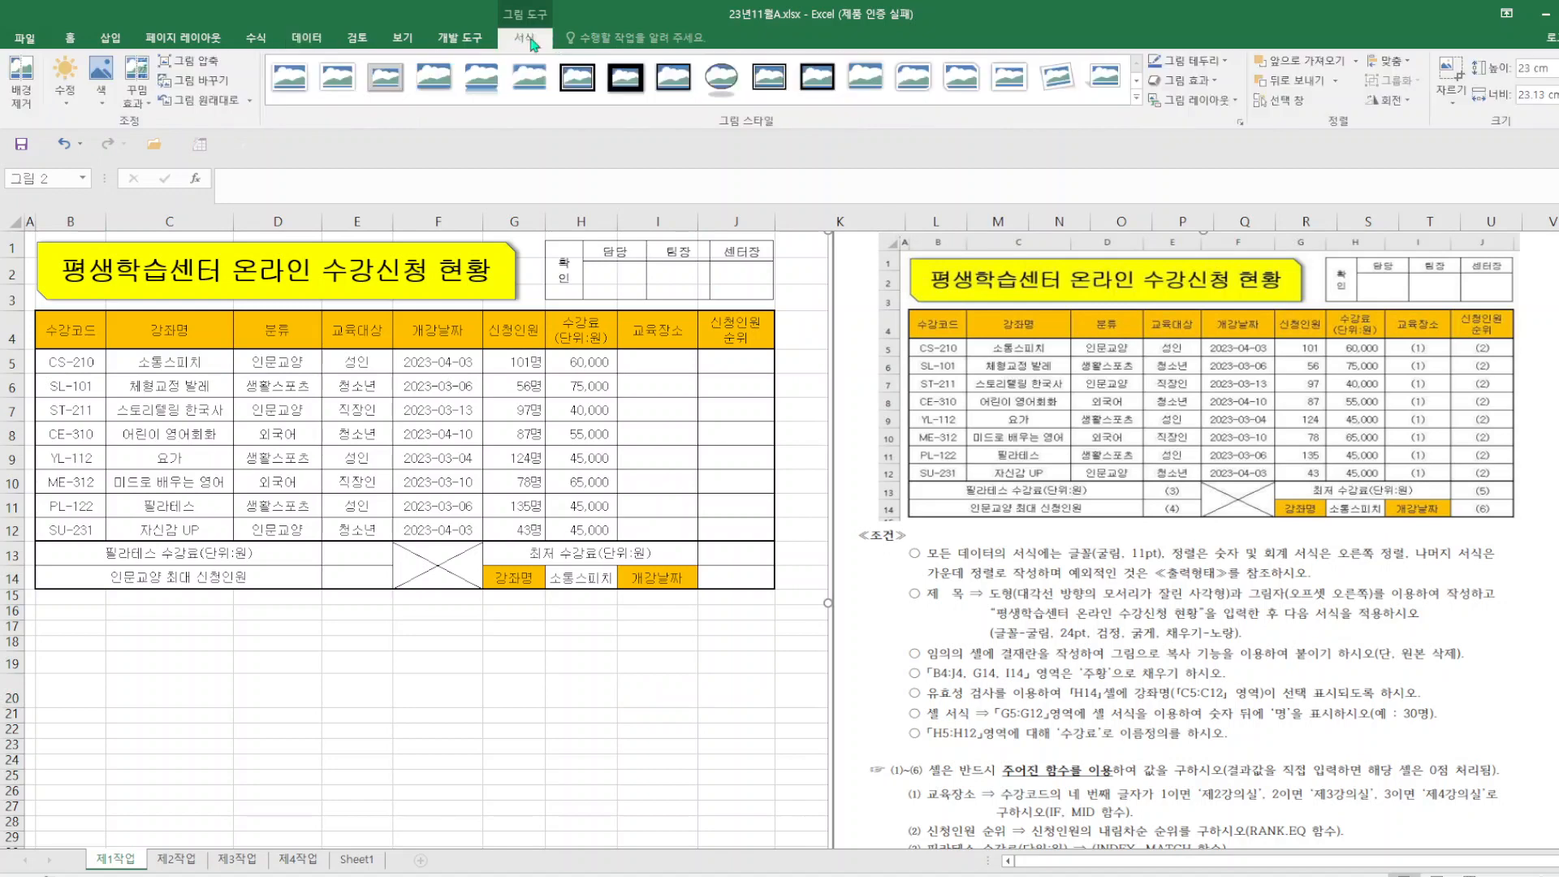
{"action": "left_click", "coordinate": [1452, 77]}
{"action": "left_click_drag", "start_coordinate": [1201, 233], "coordinate": [1122, 544]}
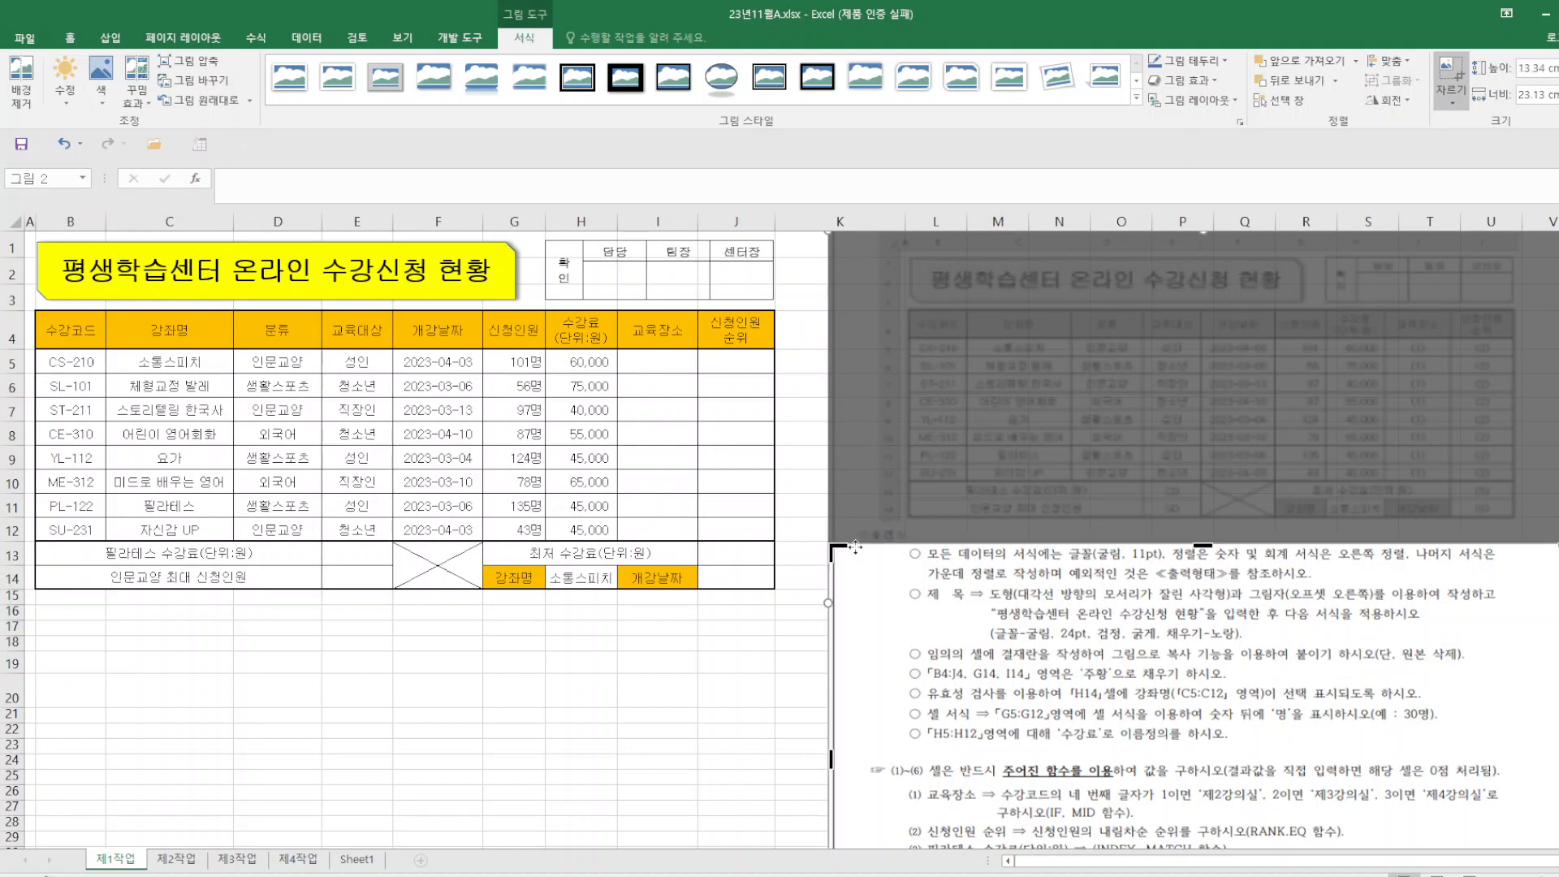
{"action": "left_click", "coordinate": [681, 752]}
{"action": "left_click_drag", "start_coordinate": [1082, 702], "coordinate": [1070, 402]}
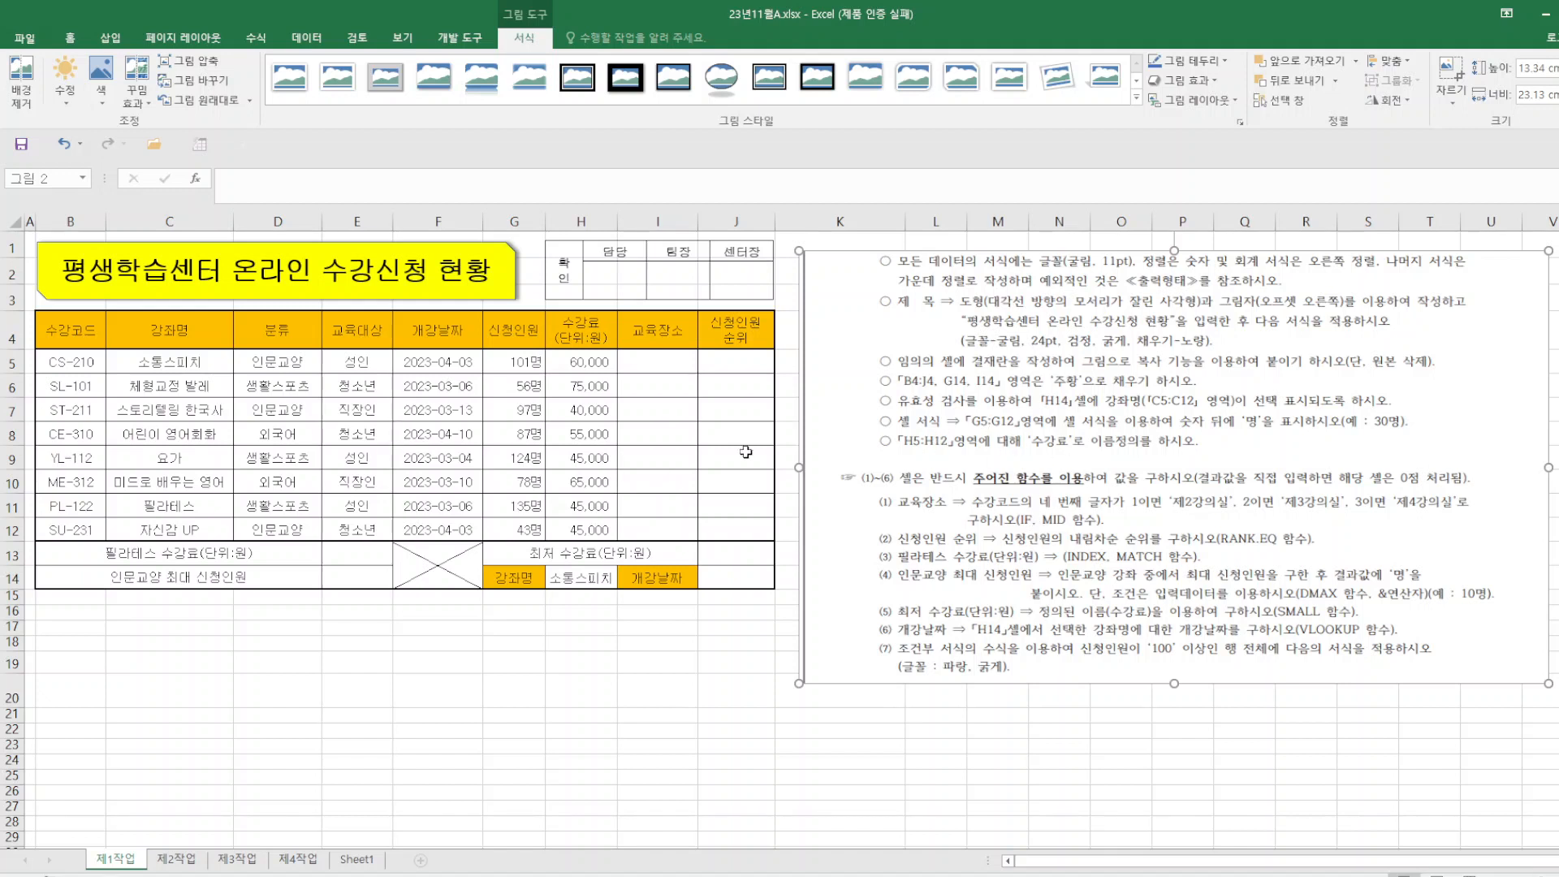
{"action": "left_click", "coordinate": [562, 721]}
- Reset the number format of the applicant counts in G5:G12 to General
{"action": "left_click_drag", "start_coordinate": [585, 361], "coordinate": [585, 530]}
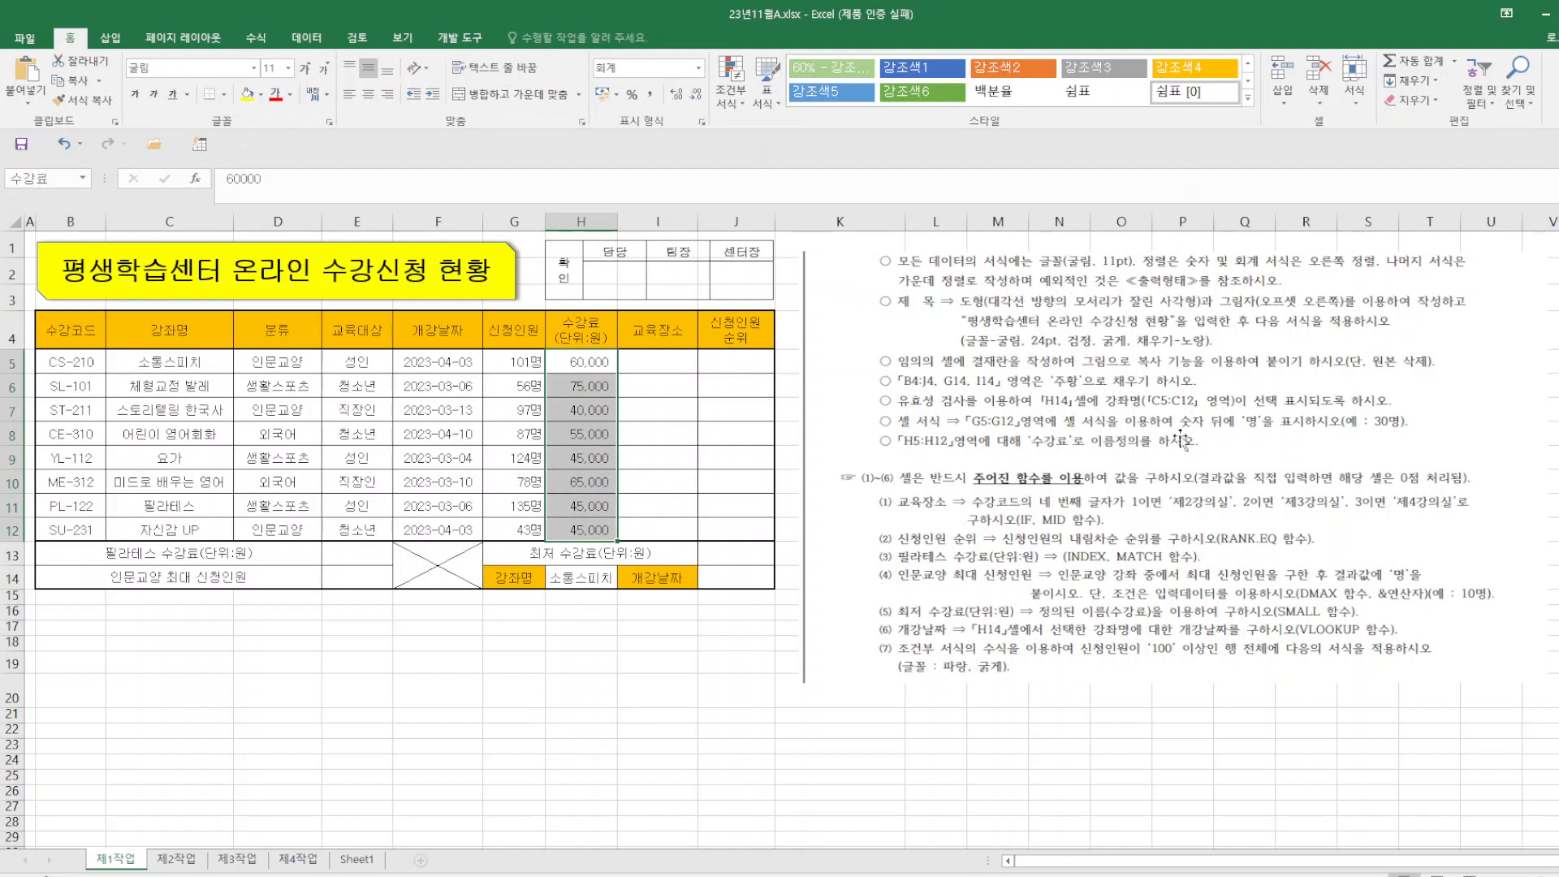
{"action": "left_click_drag", "start_coordinate": [518, 369], "coordinate": [516, 532]}
{"action": "right_click", "coordinate": [513, 516]}
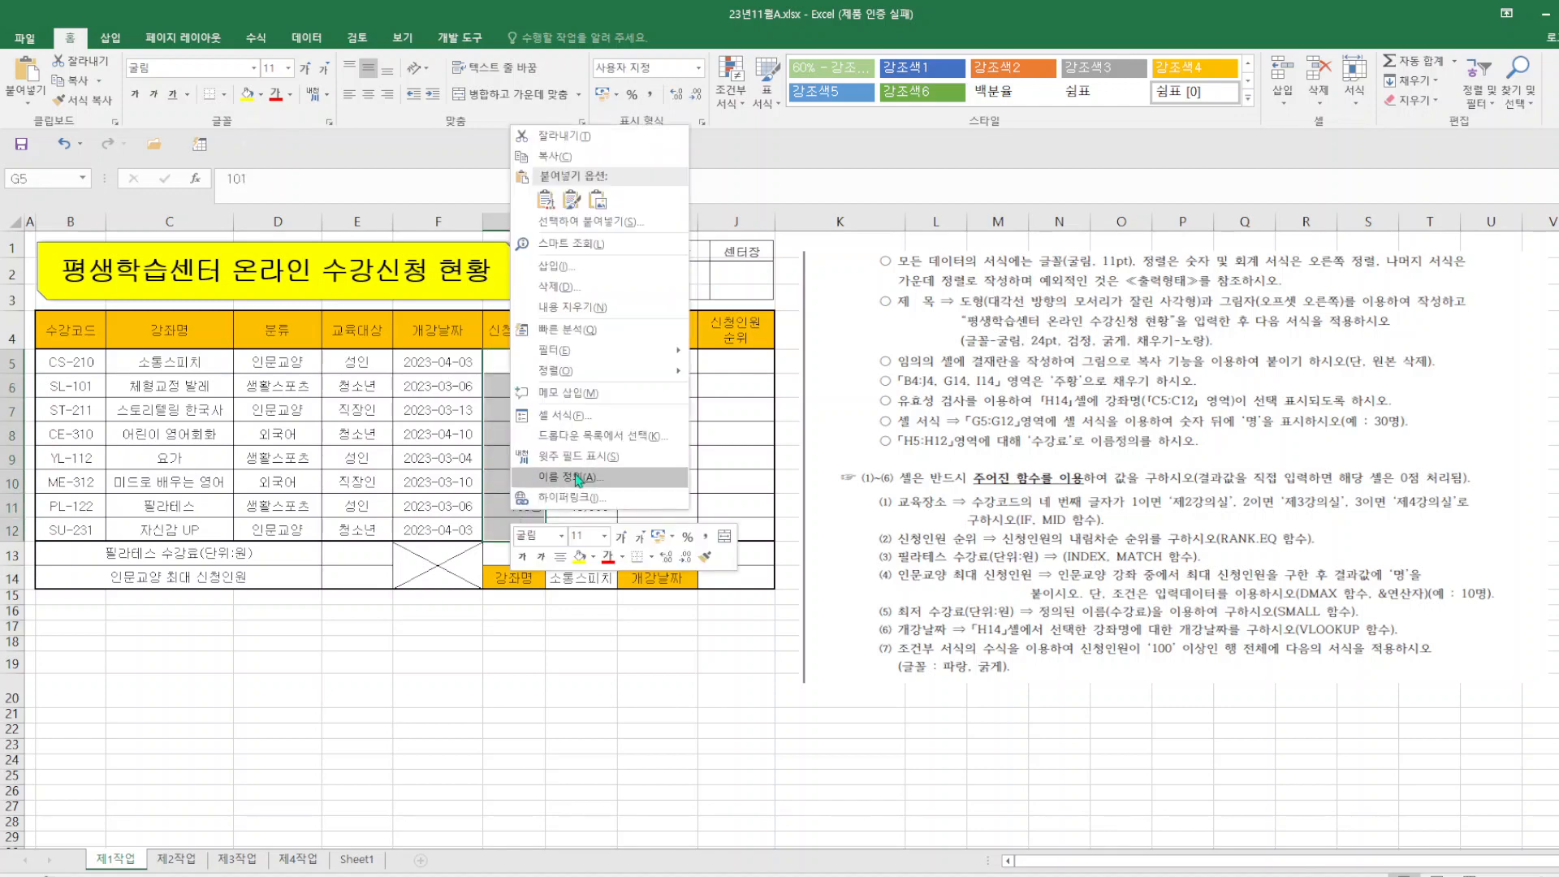
{"action": "left_click", "coordinate": [560, 415]}
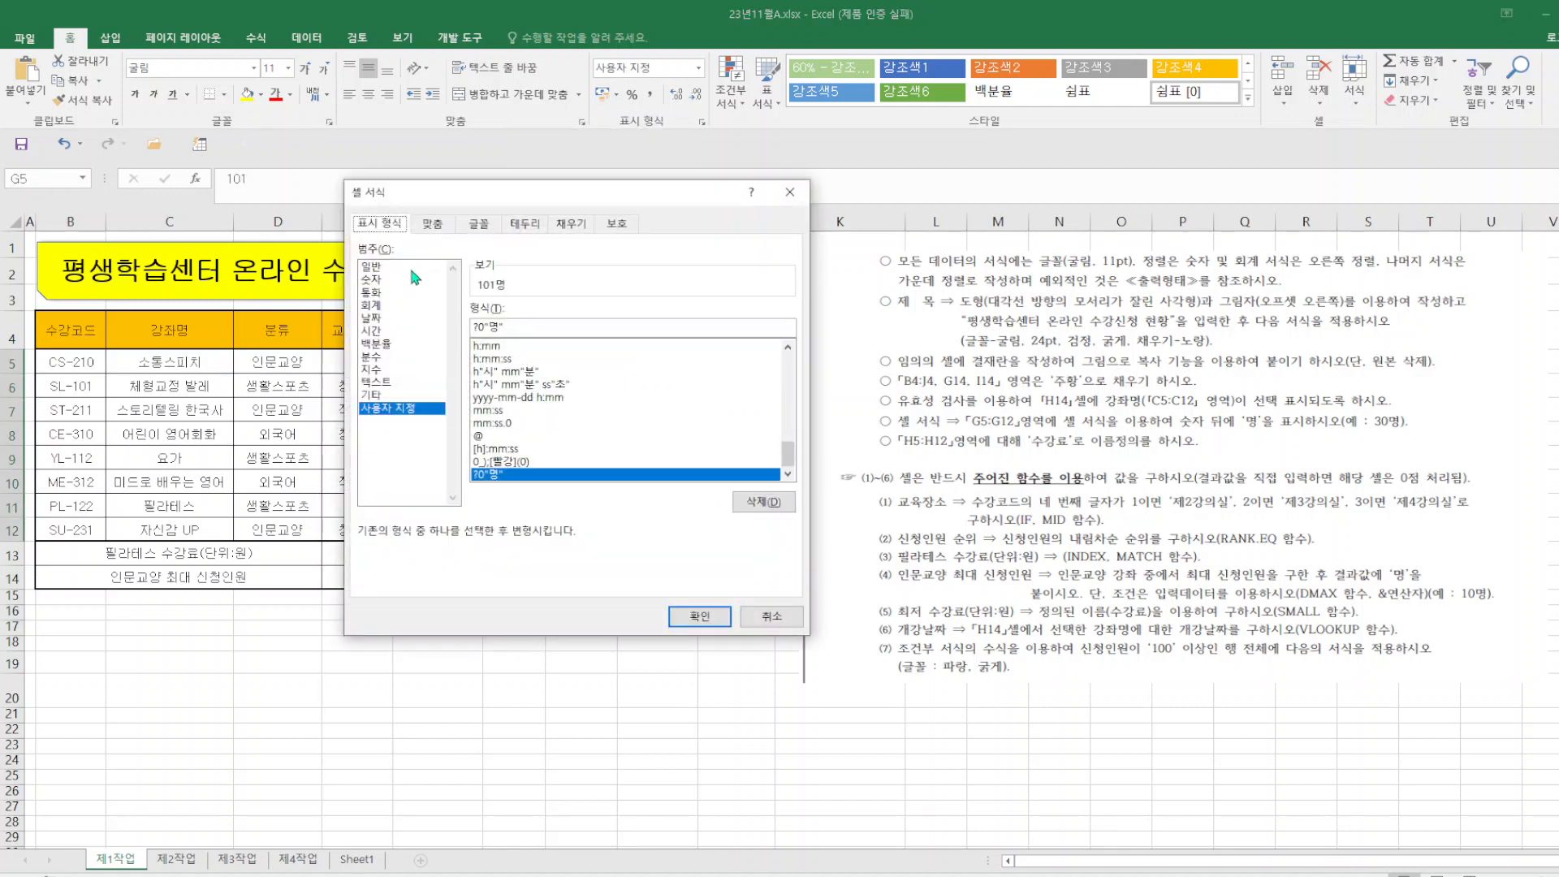
{"action": "left_click", "coordinate": [407, 265]}
{"action": "left_click", "coordinate": [709, 611]}
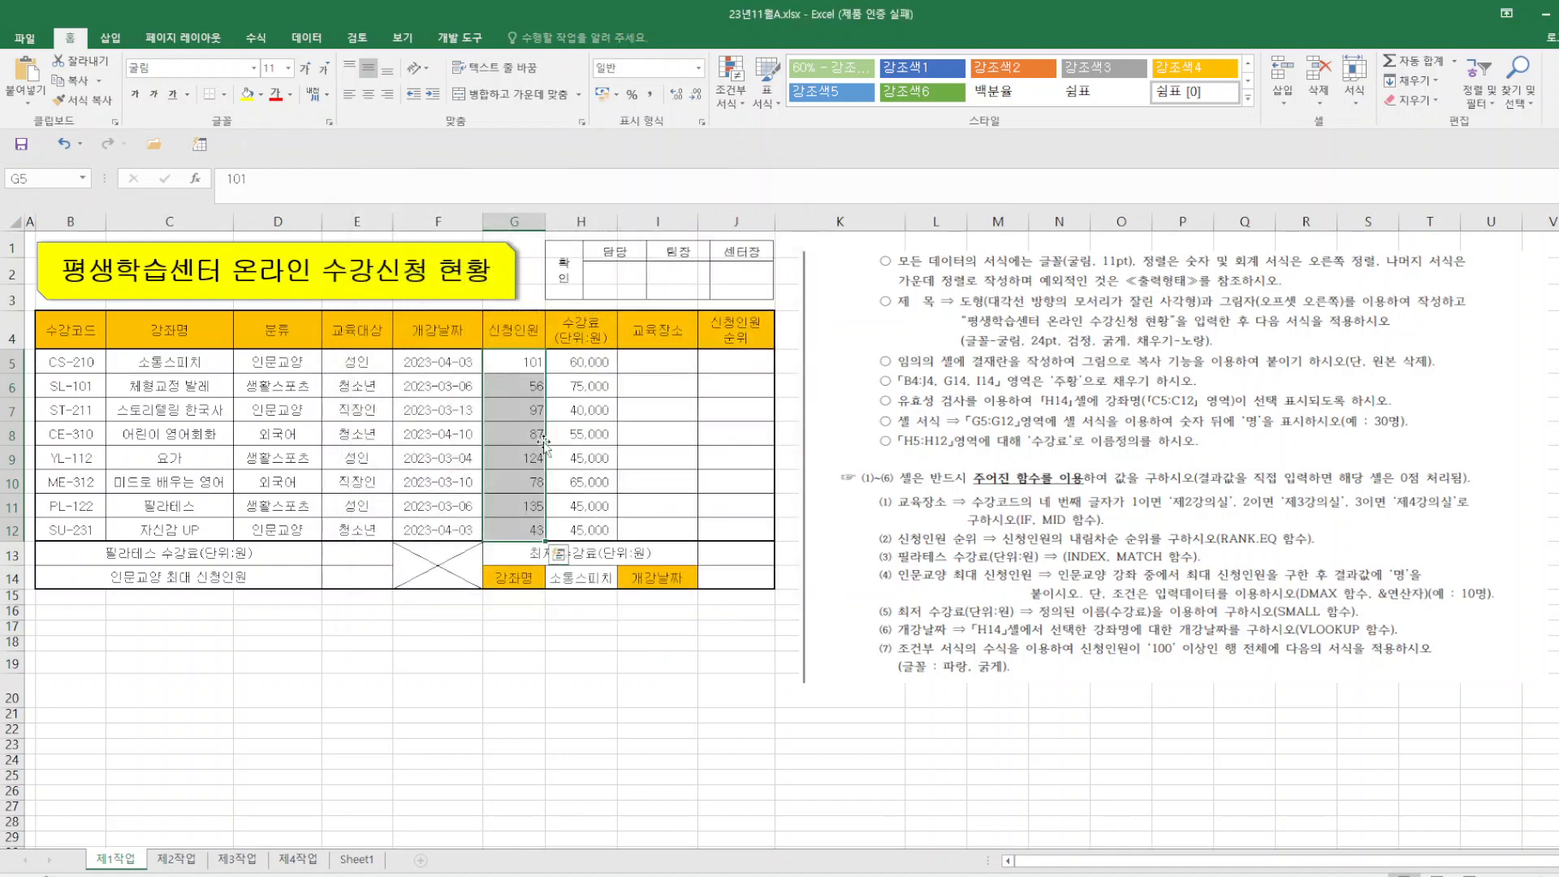
- Apply the custom number format G/표준"명" to the applicant counts in G5:G12
{"action": "right_click", "coordinate": [515, 485]}
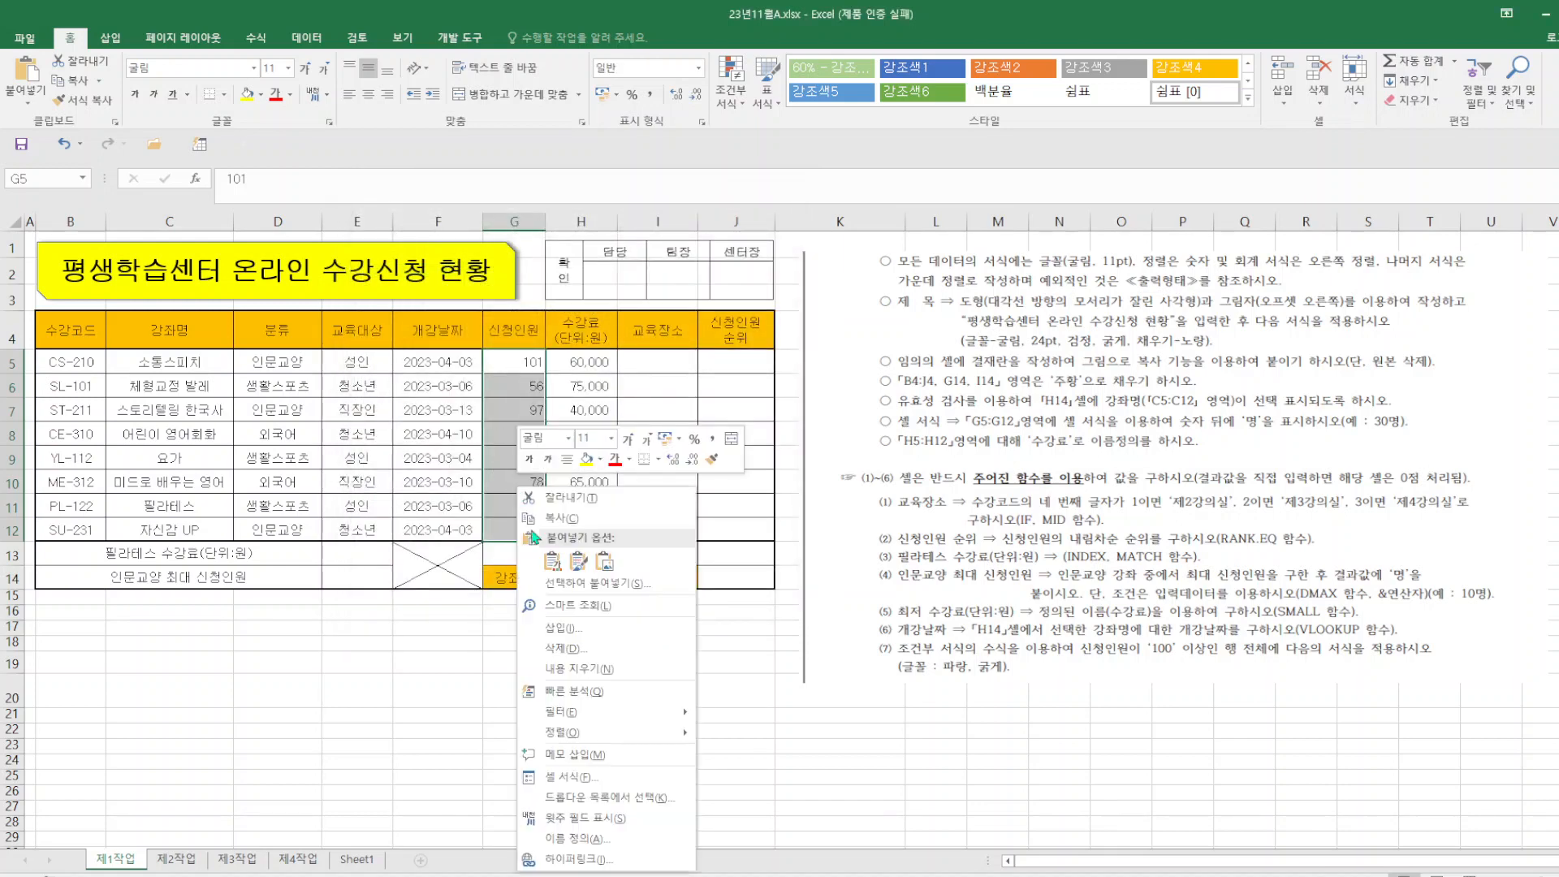
{"action": "left_click", "coordinate": [576, 778]}
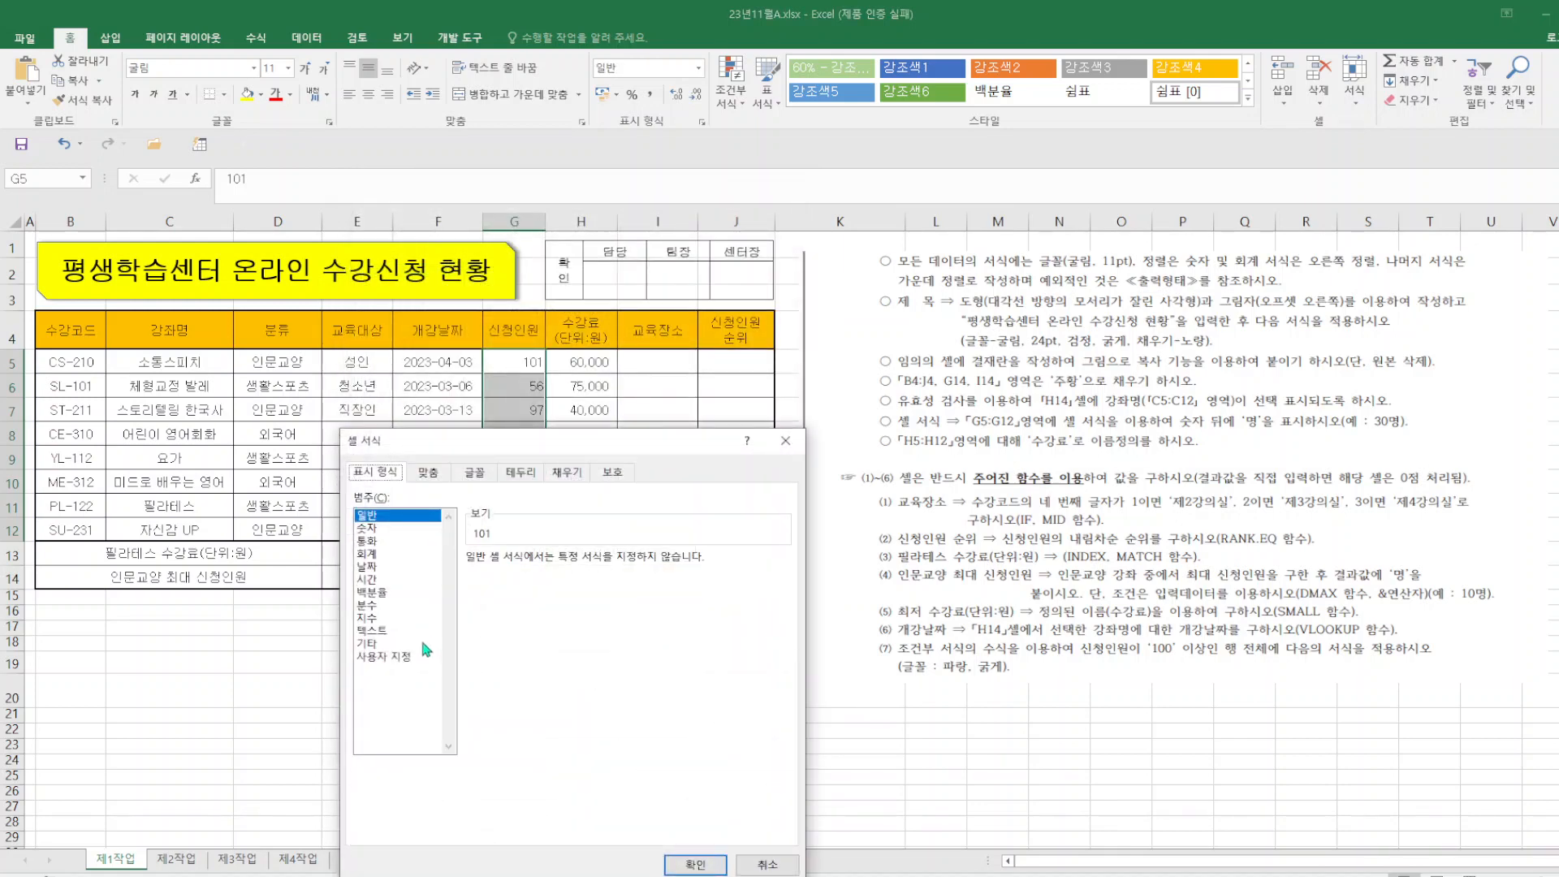
{"action": "left_click", "coordinate": [401, 664]}
{"action": "left_click", "coordinate": [533, 574]}
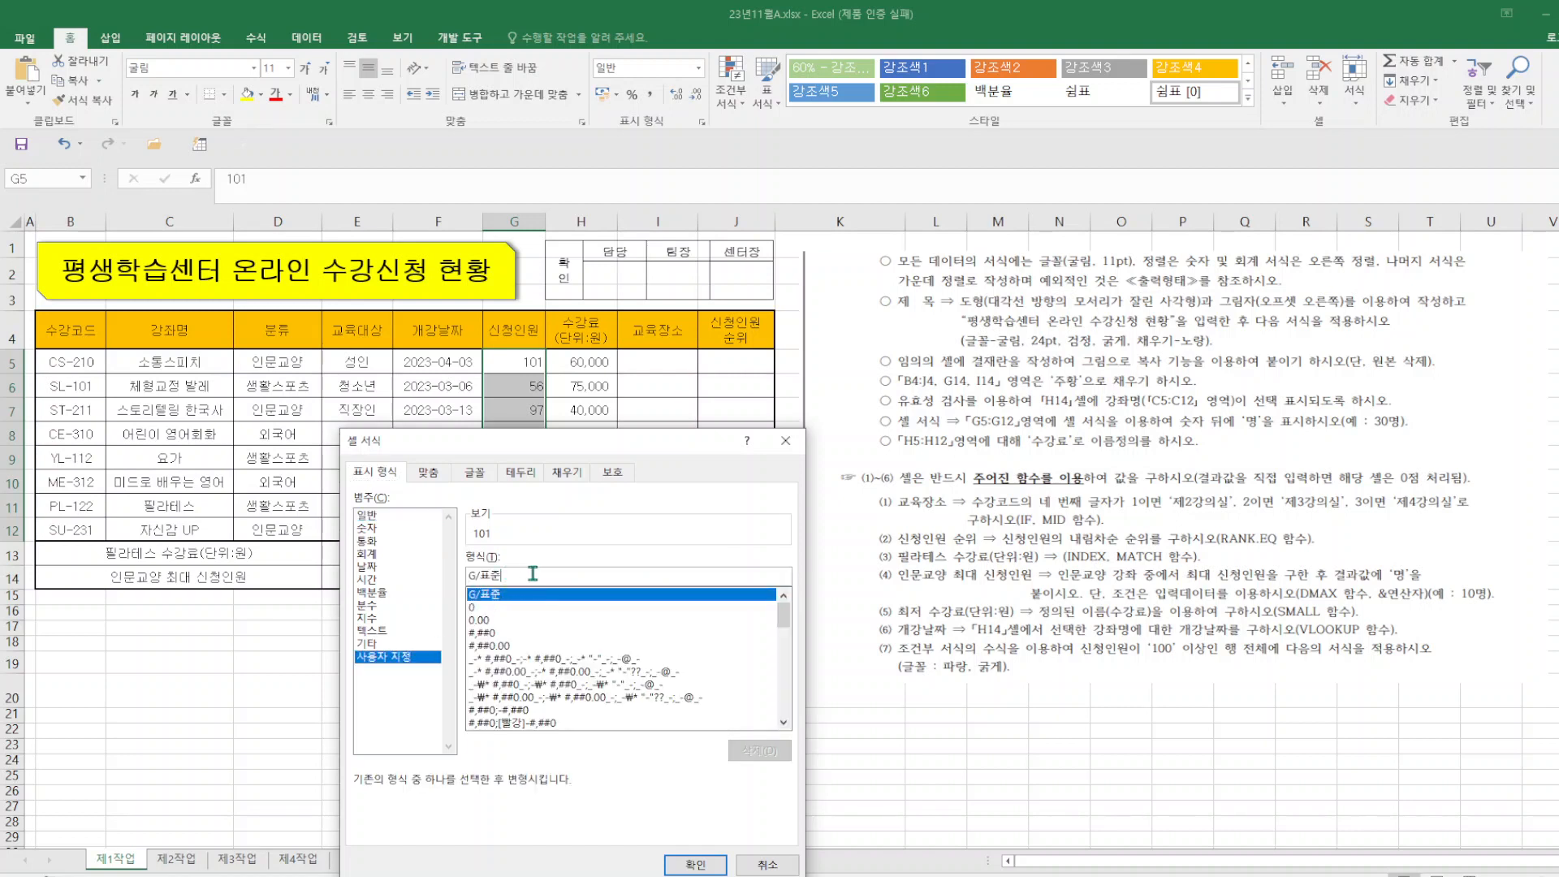
{"action": "type", "text": "a"}
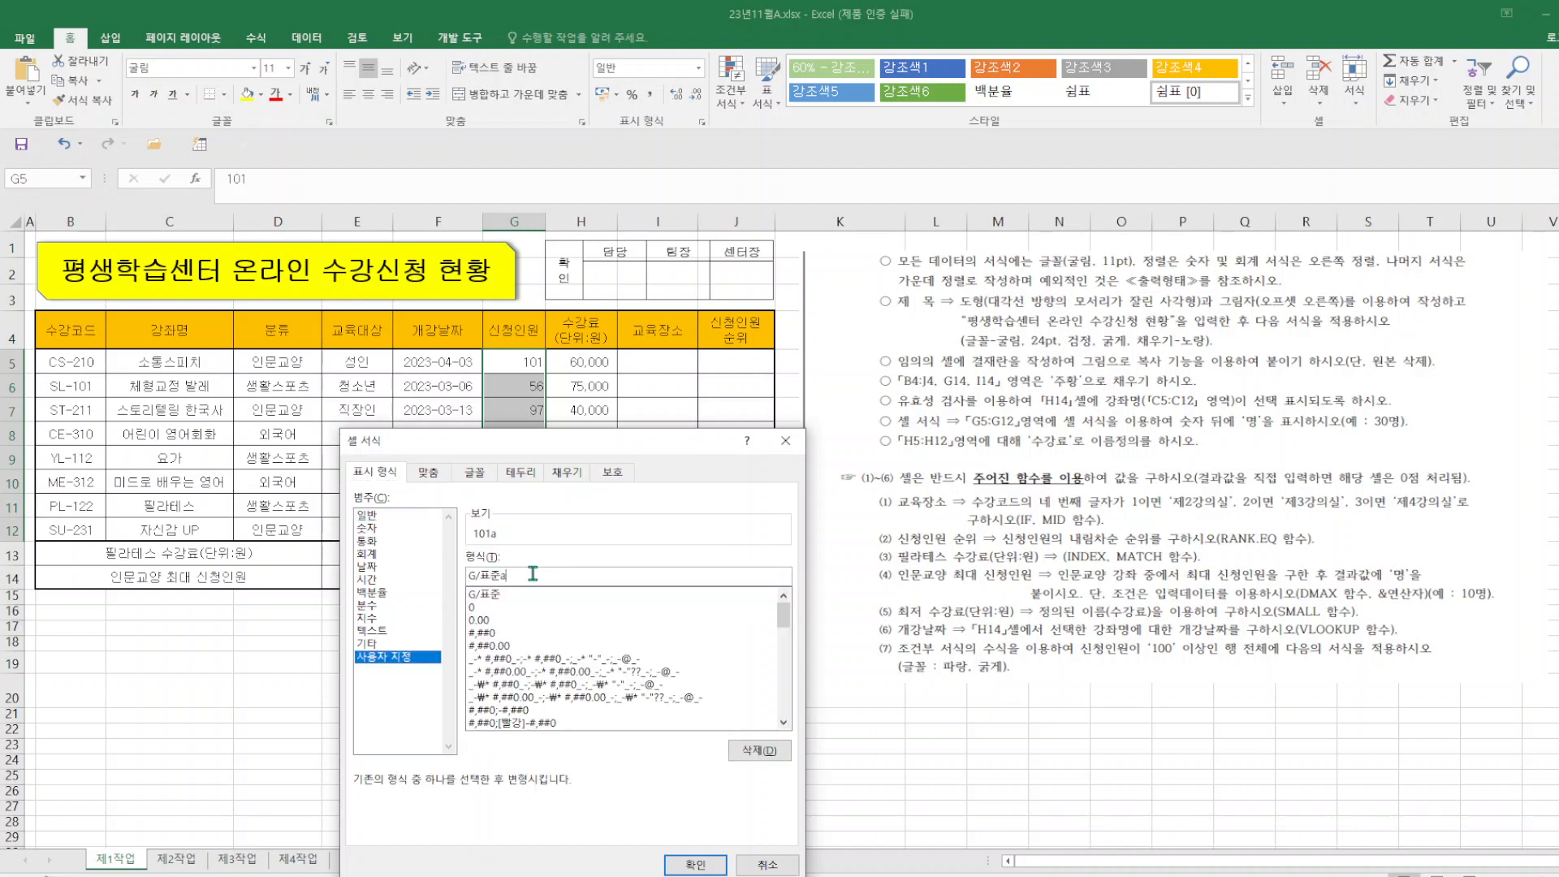
{"action": "key", "text": "BackSpace"}
{"action": "type", "text": "\"명\""}
{"action": "key", "text": "Return"}
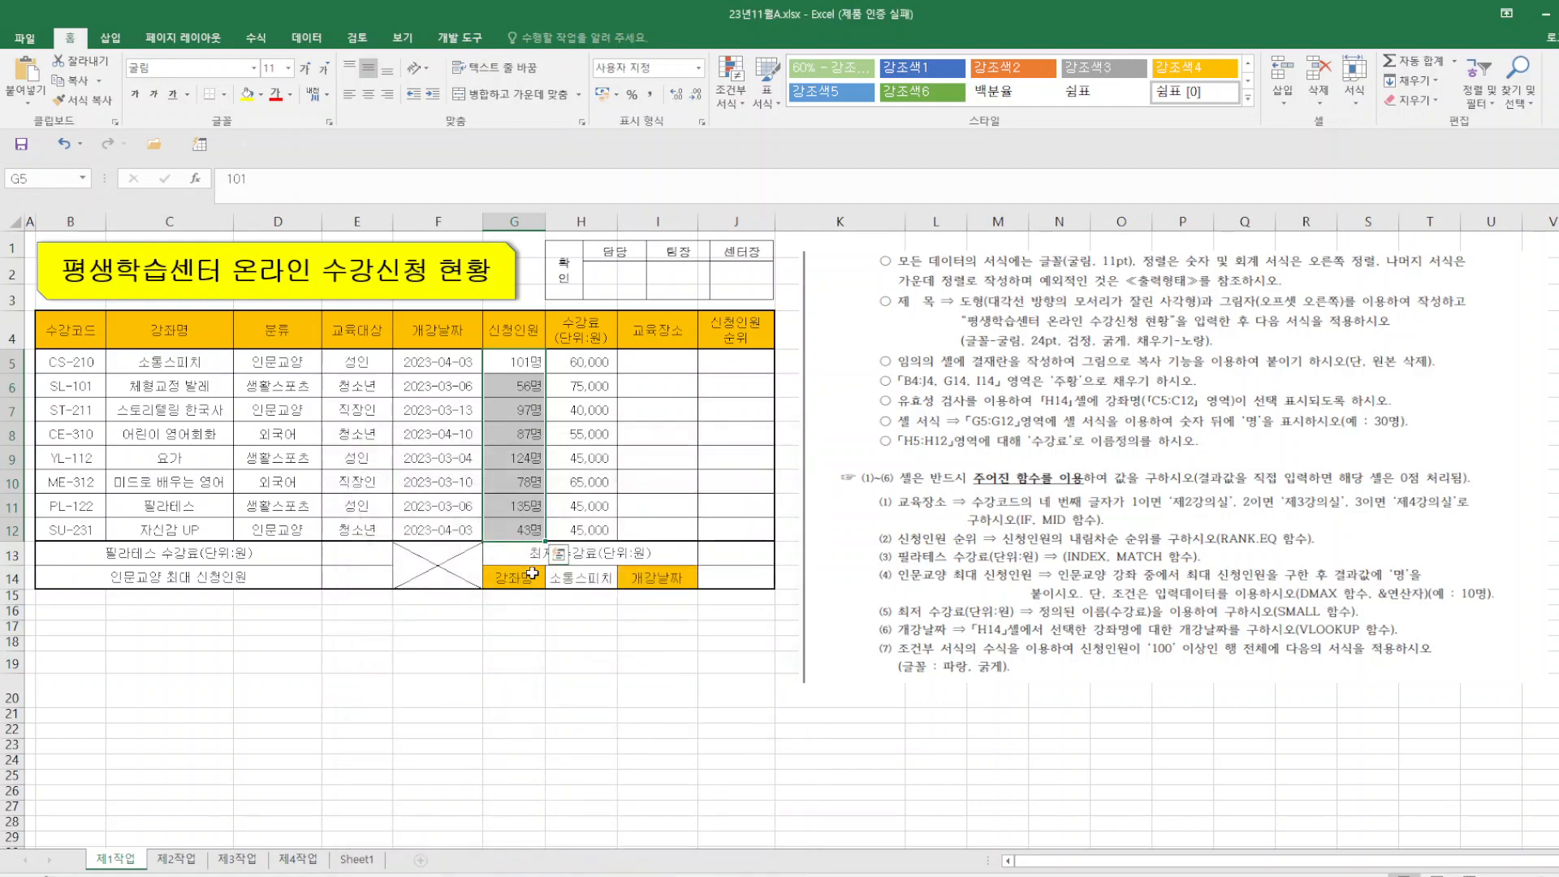
{"action": "left_click", "coordinate": [657, 689]}
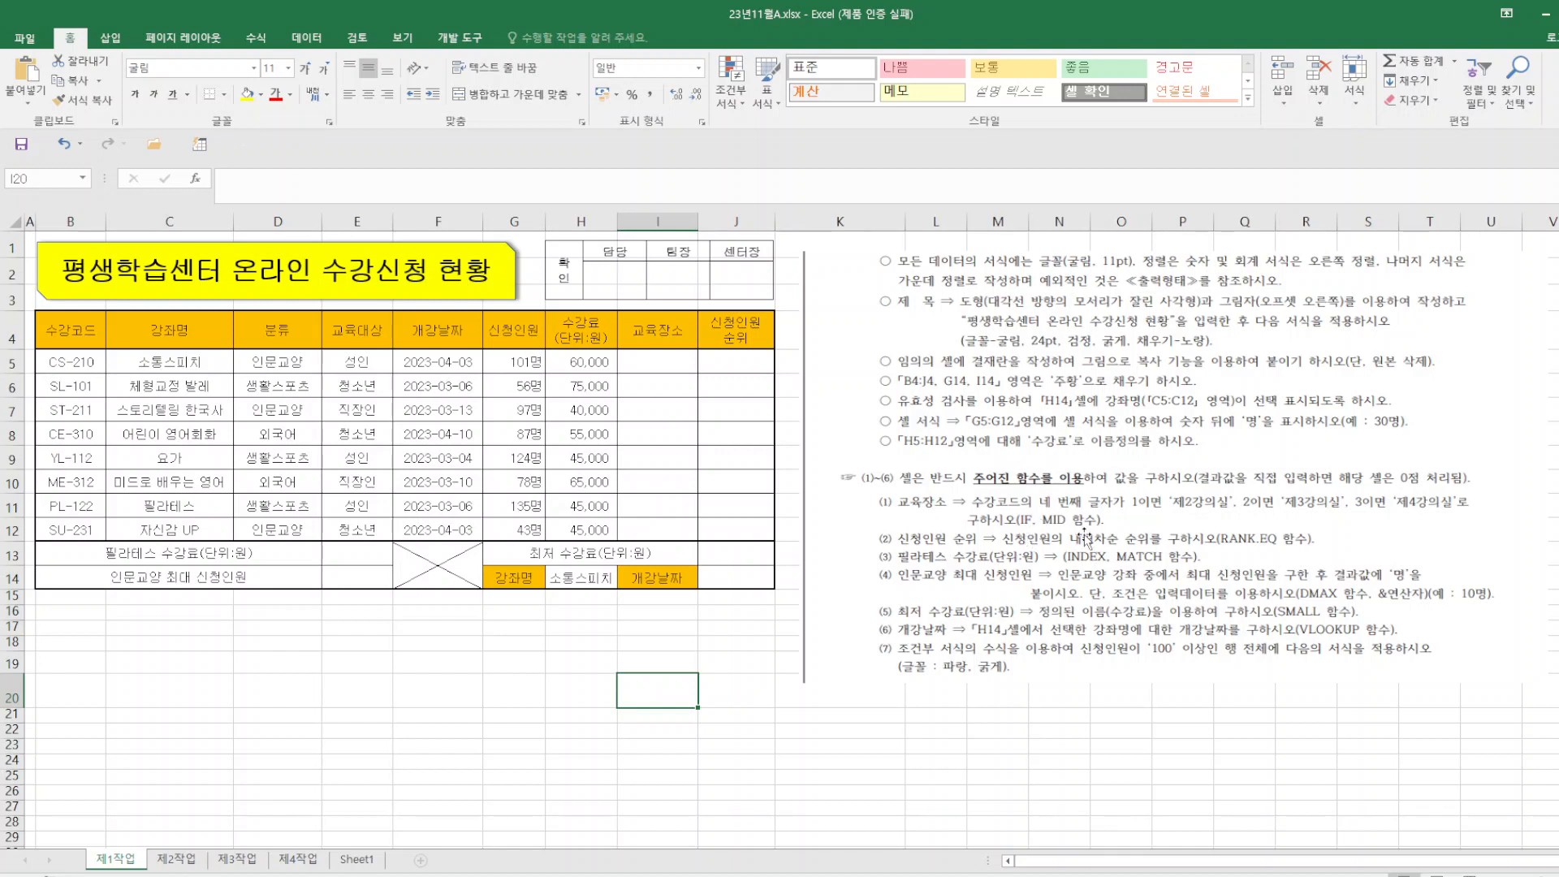
- Start an IF function in cell I5 and set its logical test to MID(B5,4,1)="1" in the function arguments
{"action": "left_click", "coordinate": [669, 354]}
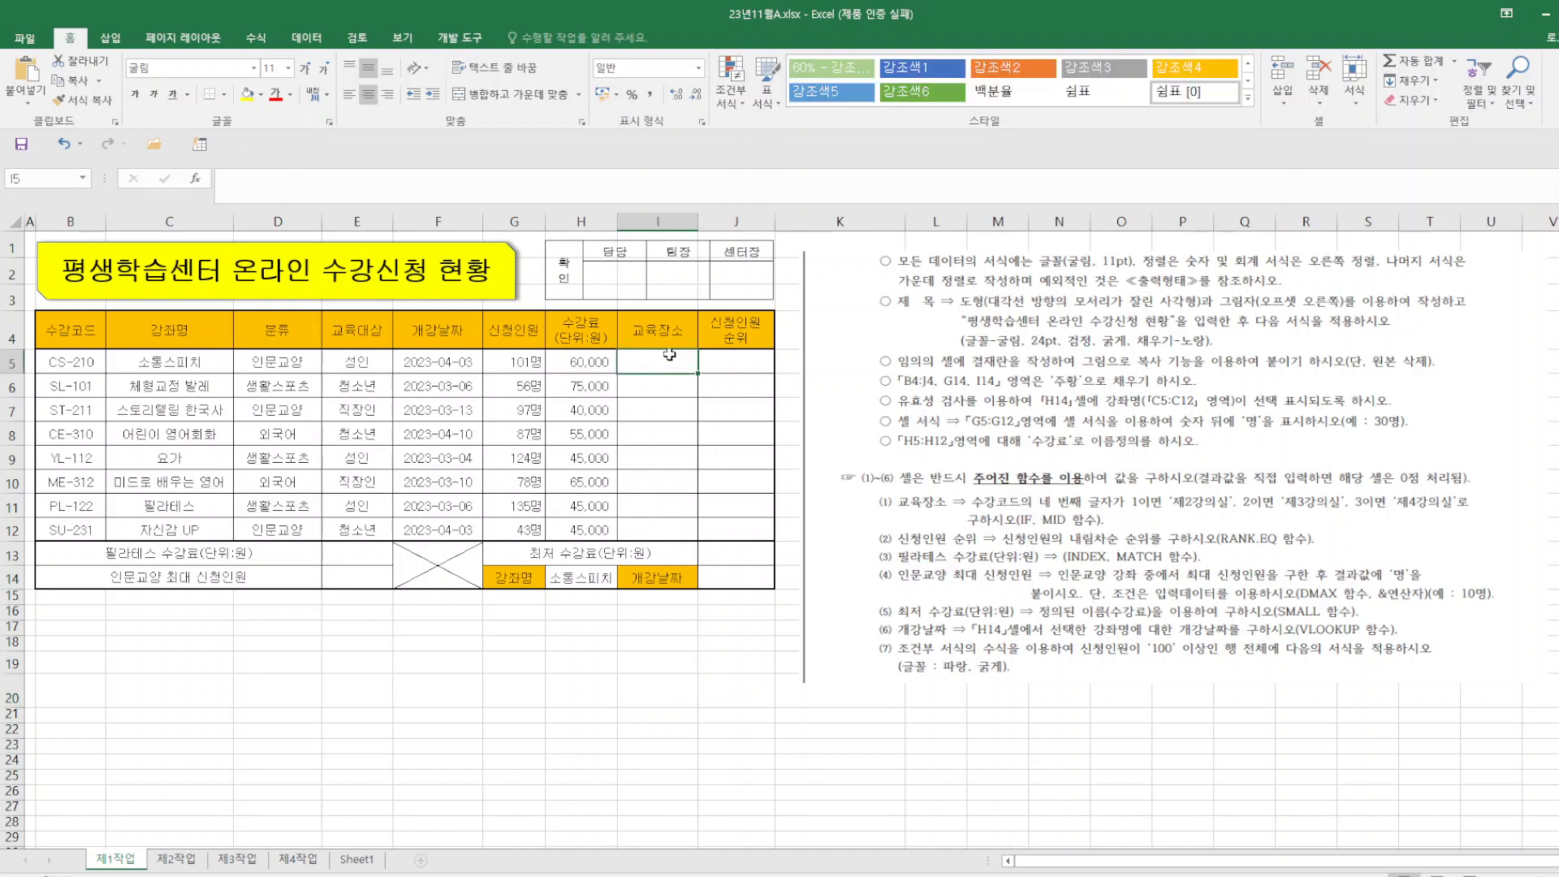
{"action": "type", "text": "=ㅏ"}
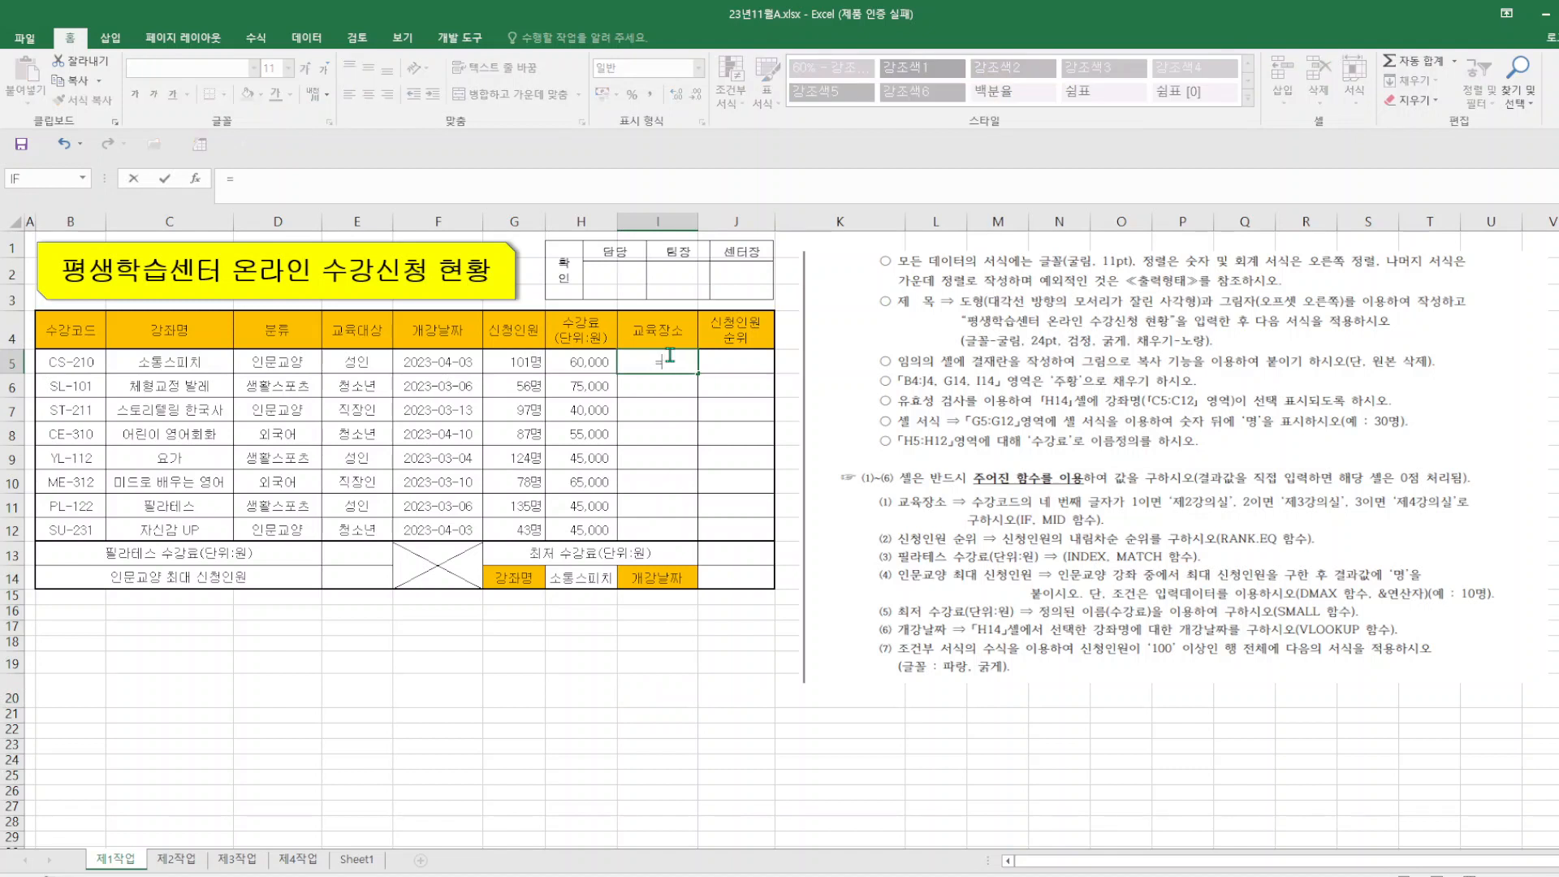
{"action": "type", "text": "IF("}
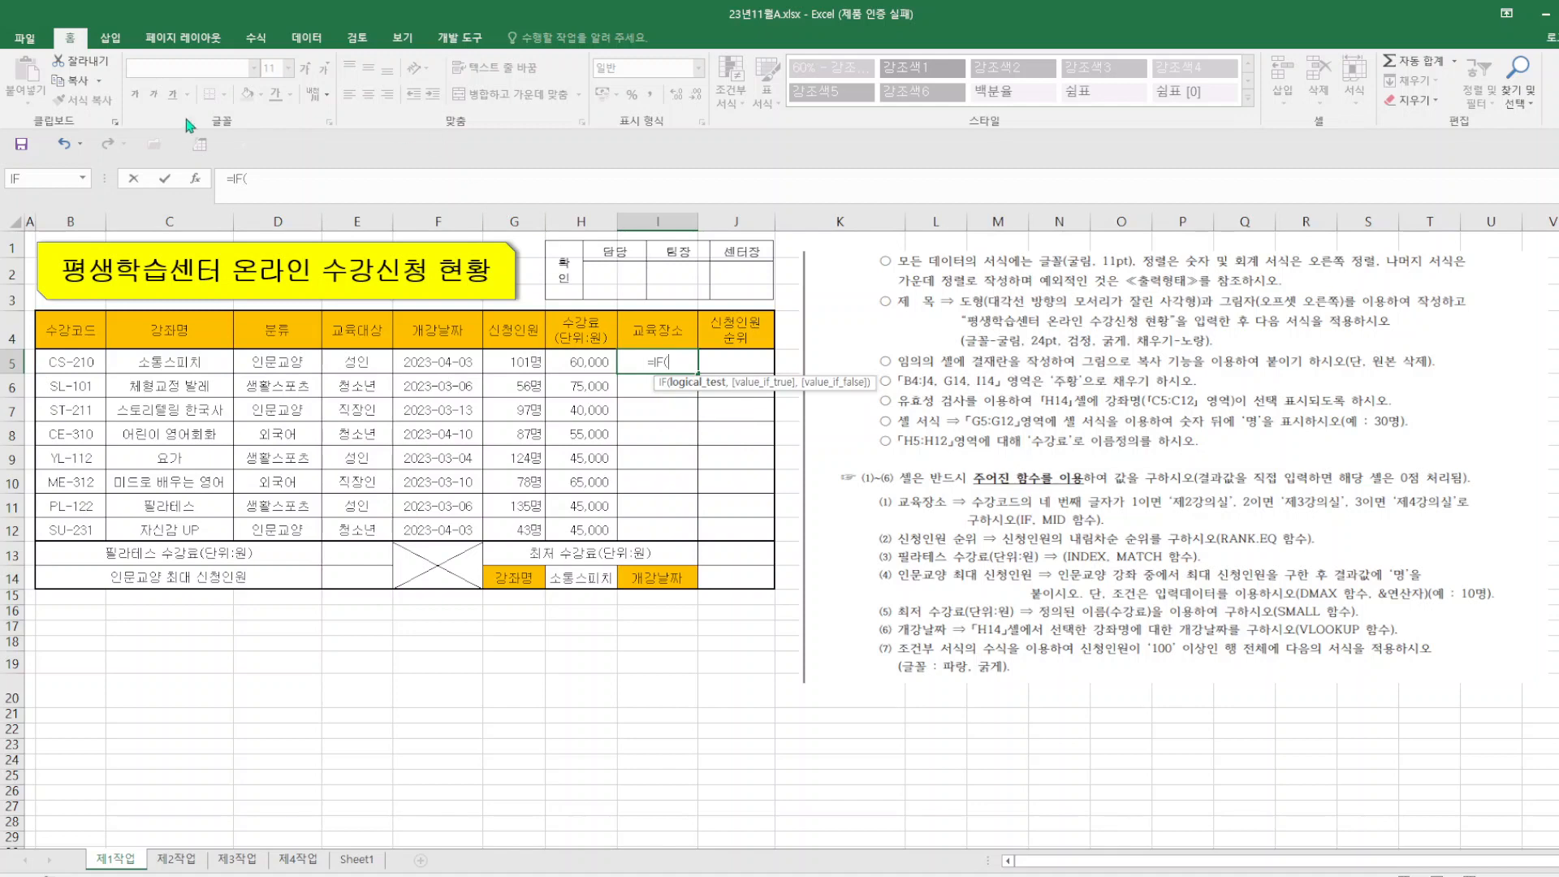
{"action": "left_click", "coordinate": [196, 179]}
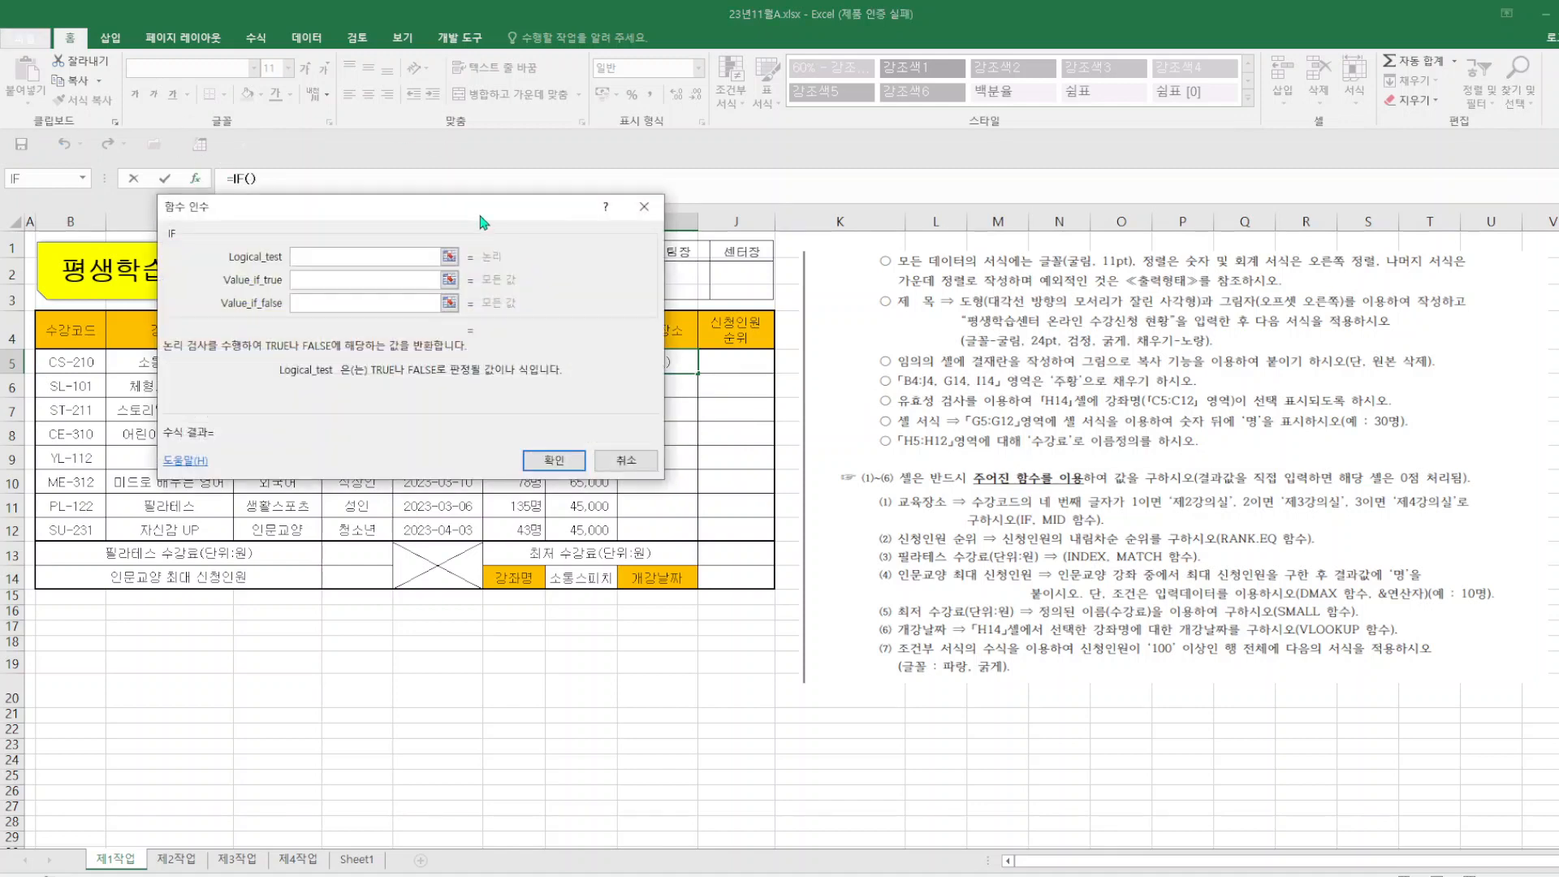
{"action": "left_click_drag", "start_coordinate": [481, 221], "coordinate": [546, 475]}
{"action": "type", "text": "MID(B5"}
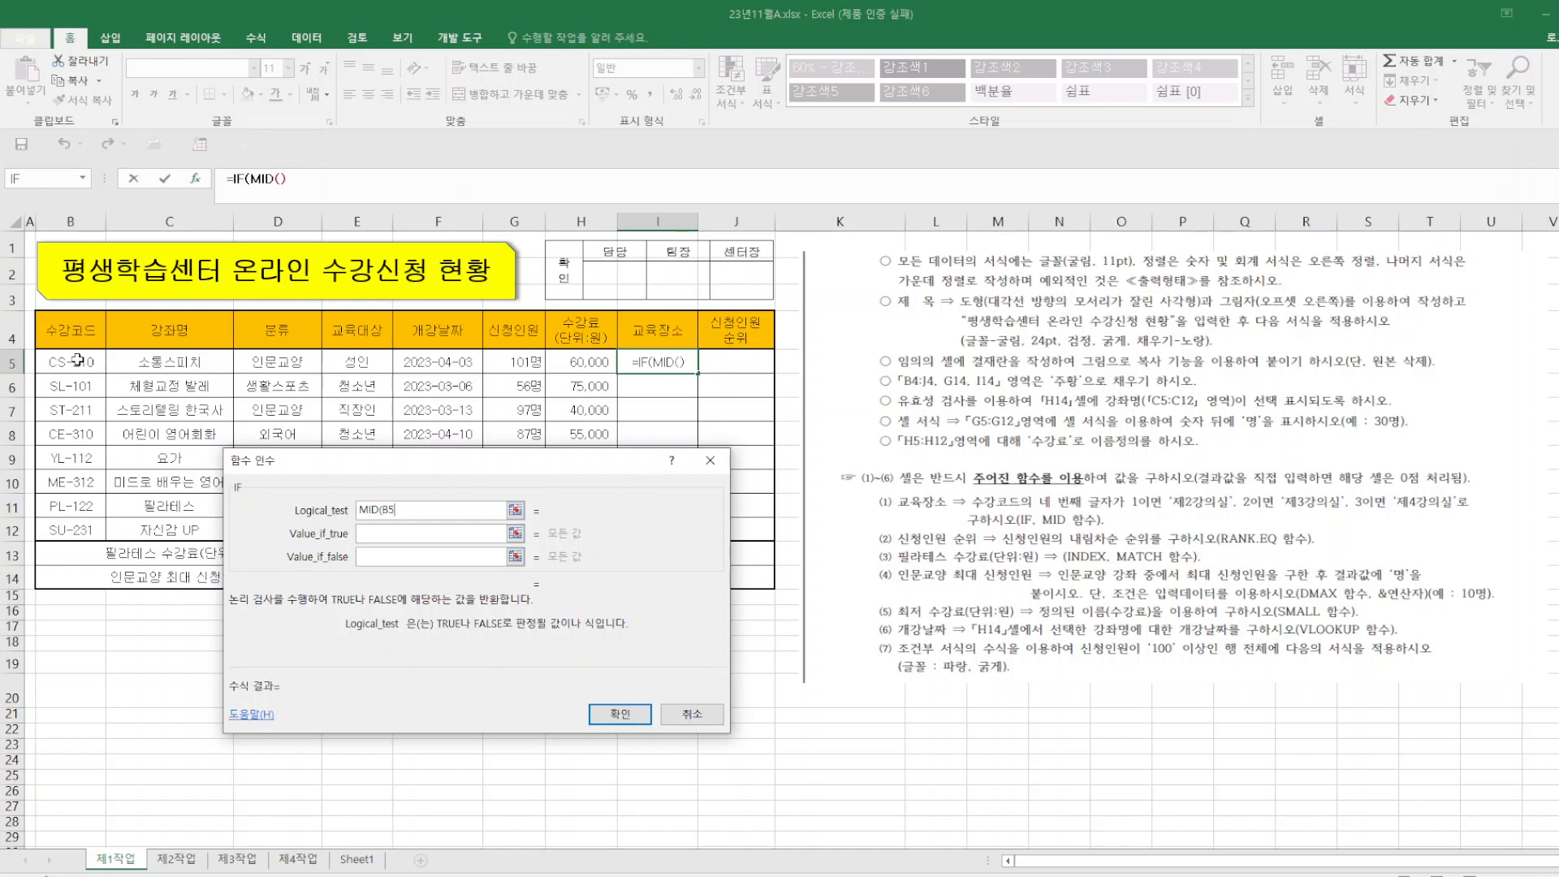
{"action": "left_click", "coordinate": [77, 360]}
{"action": "type", "text": ",4,1"}
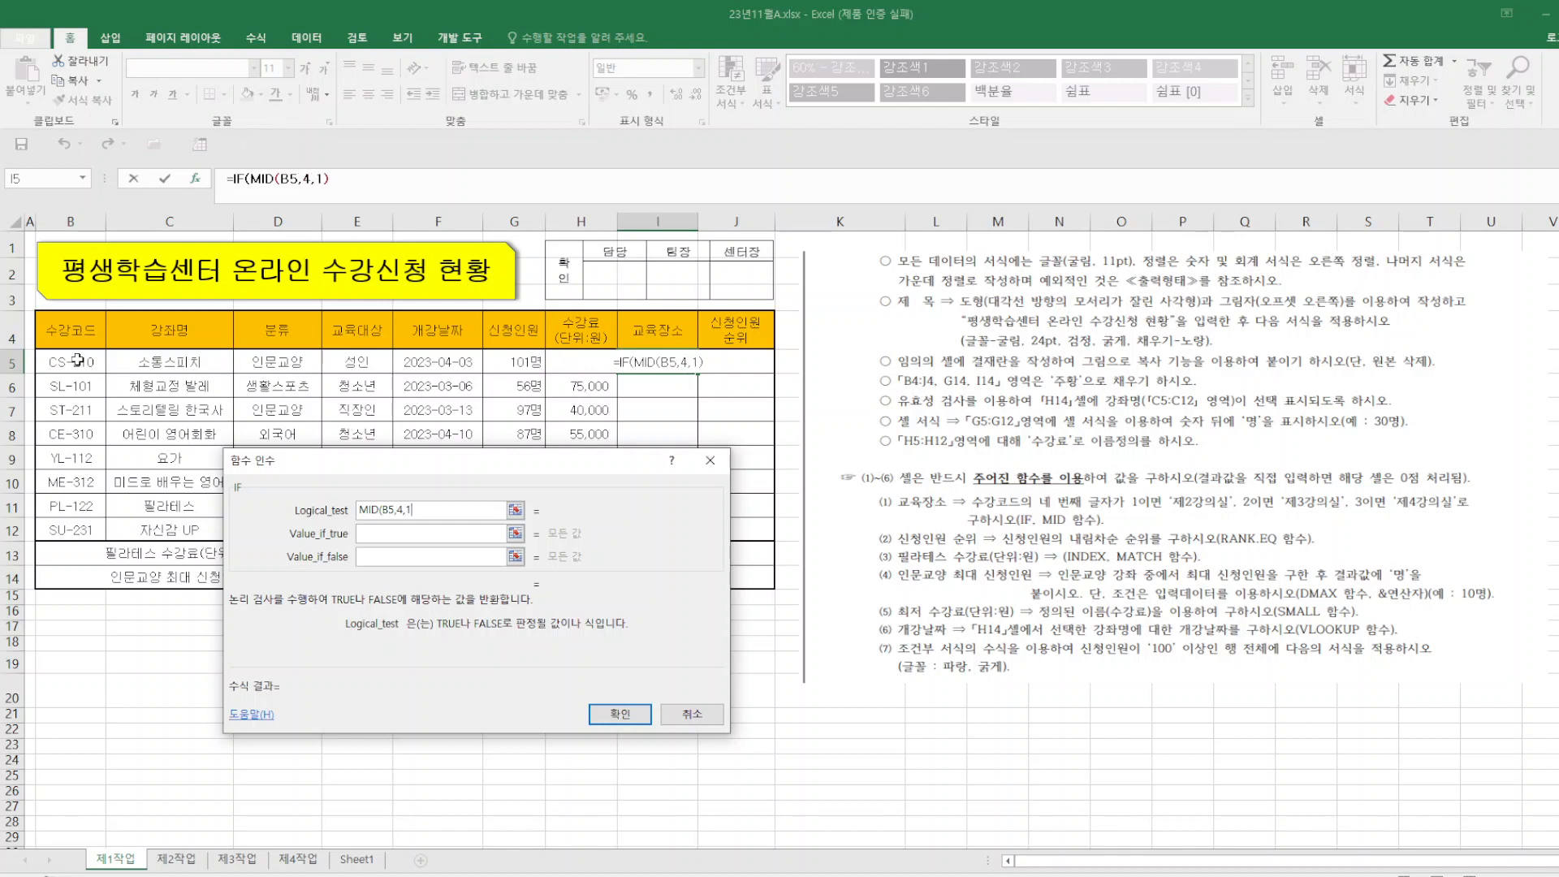
{"action": "type", "text": ")=\"1"}
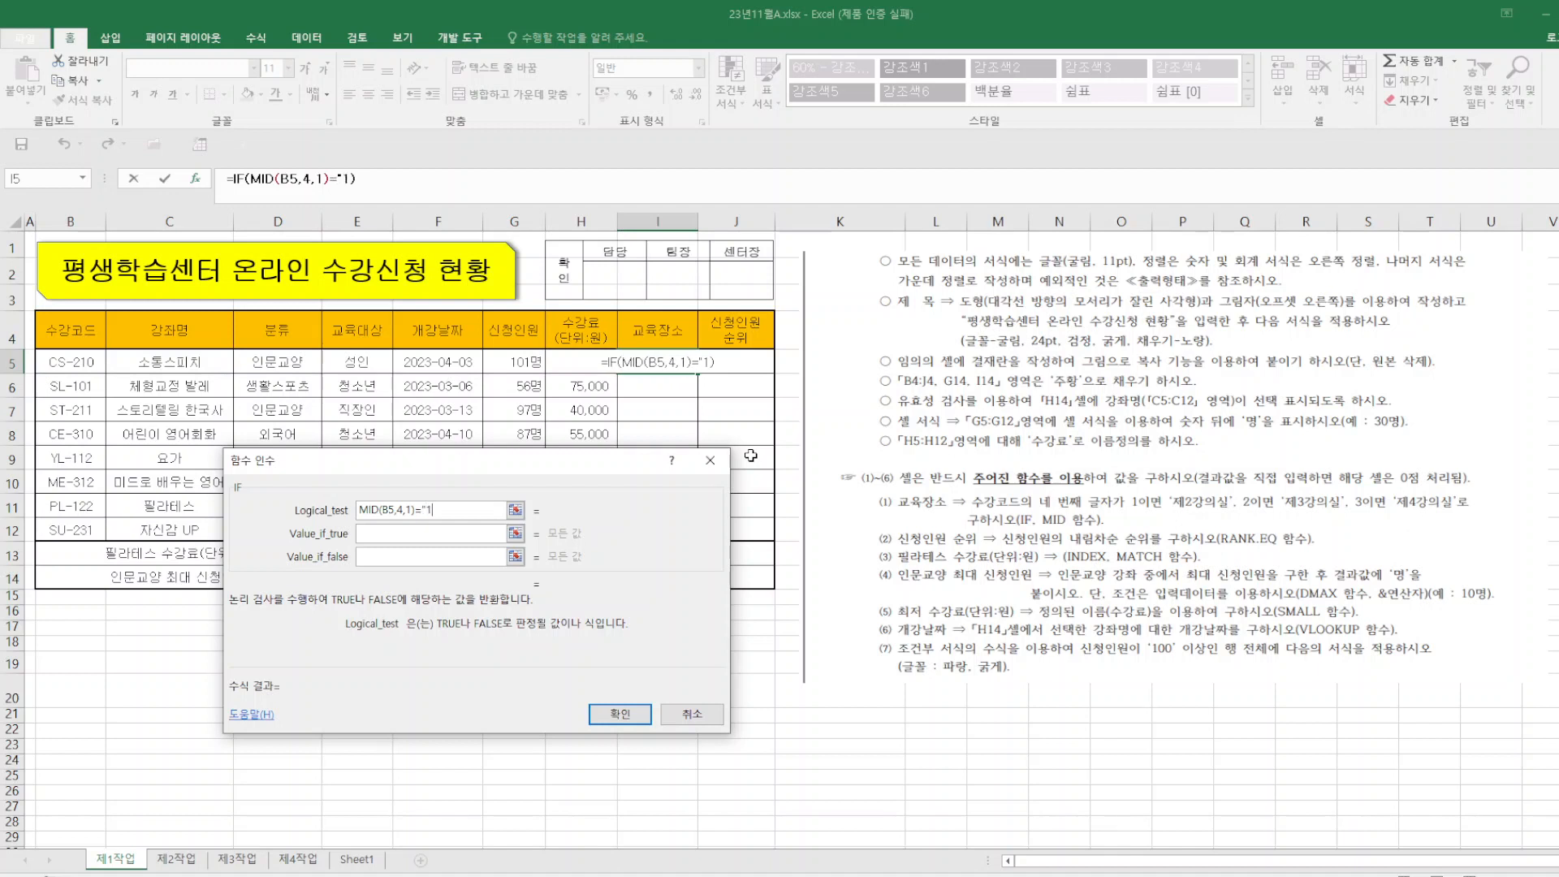
{"action": "type", "text": "\""}
{"action": "left_click", "coordinate": [440, 532]}
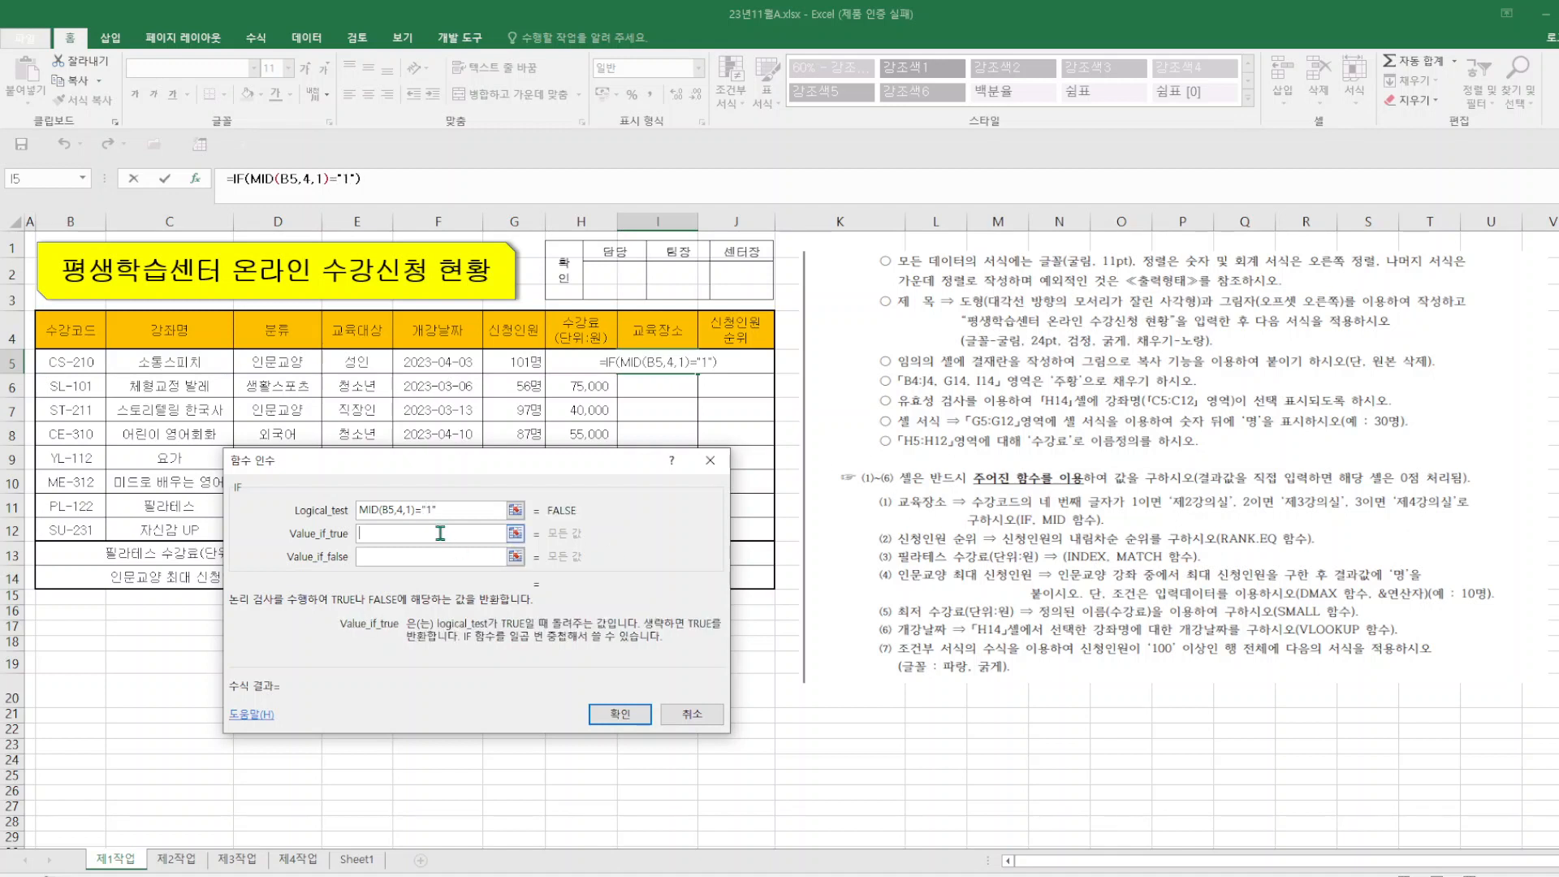
- Set the IF function's value if true to 제1강의실
{"action": "type", "text": "제1"}
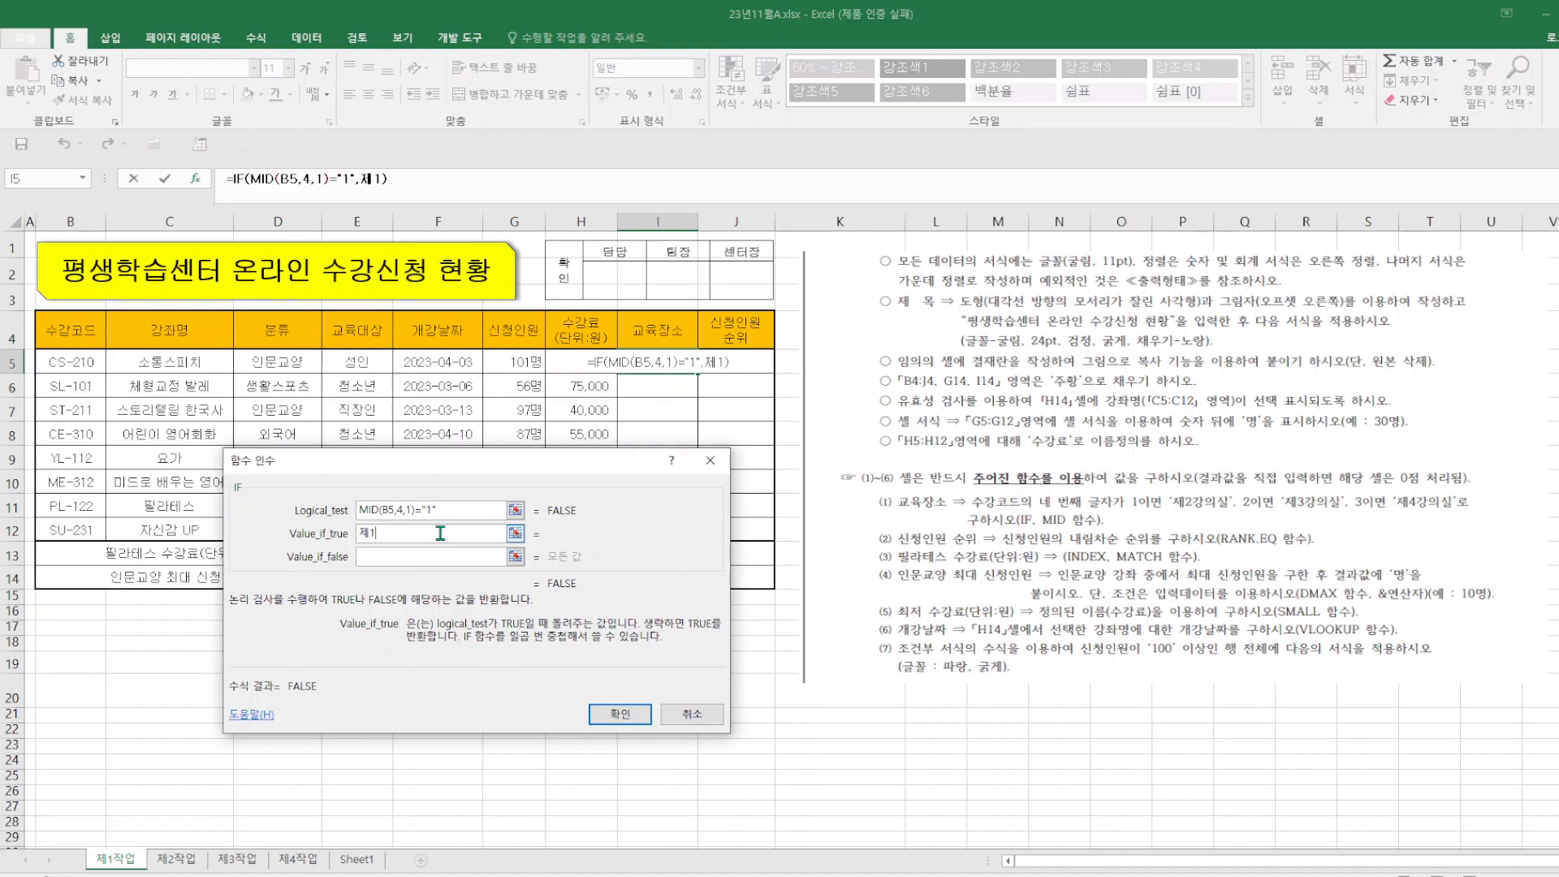
{"action": "type", "text": "강의실"}
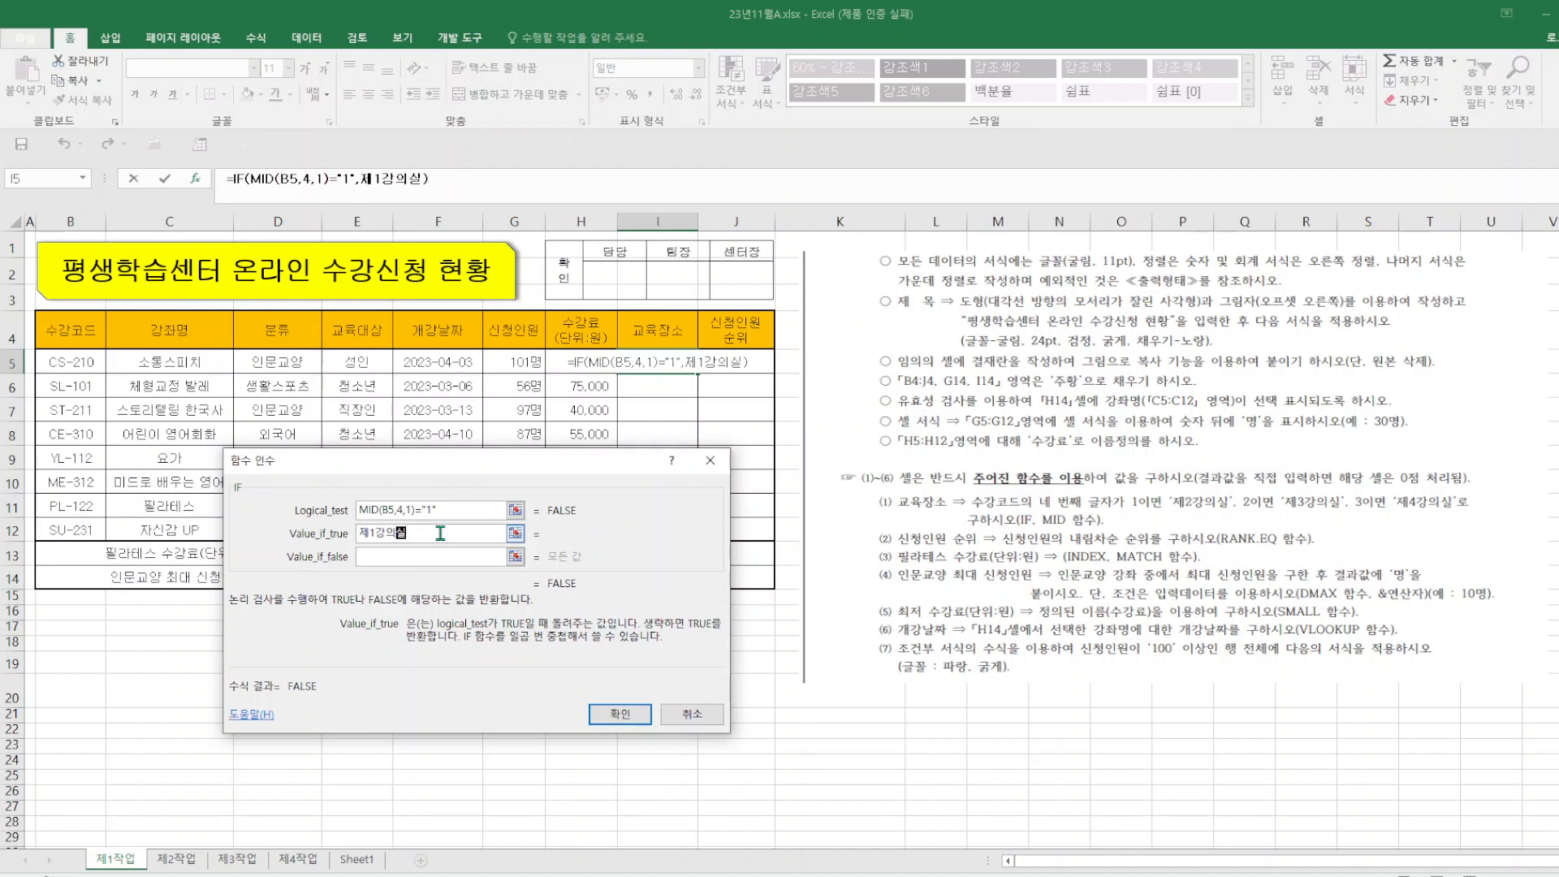
{"action": "left_click", "coordinate": [437, 557]}
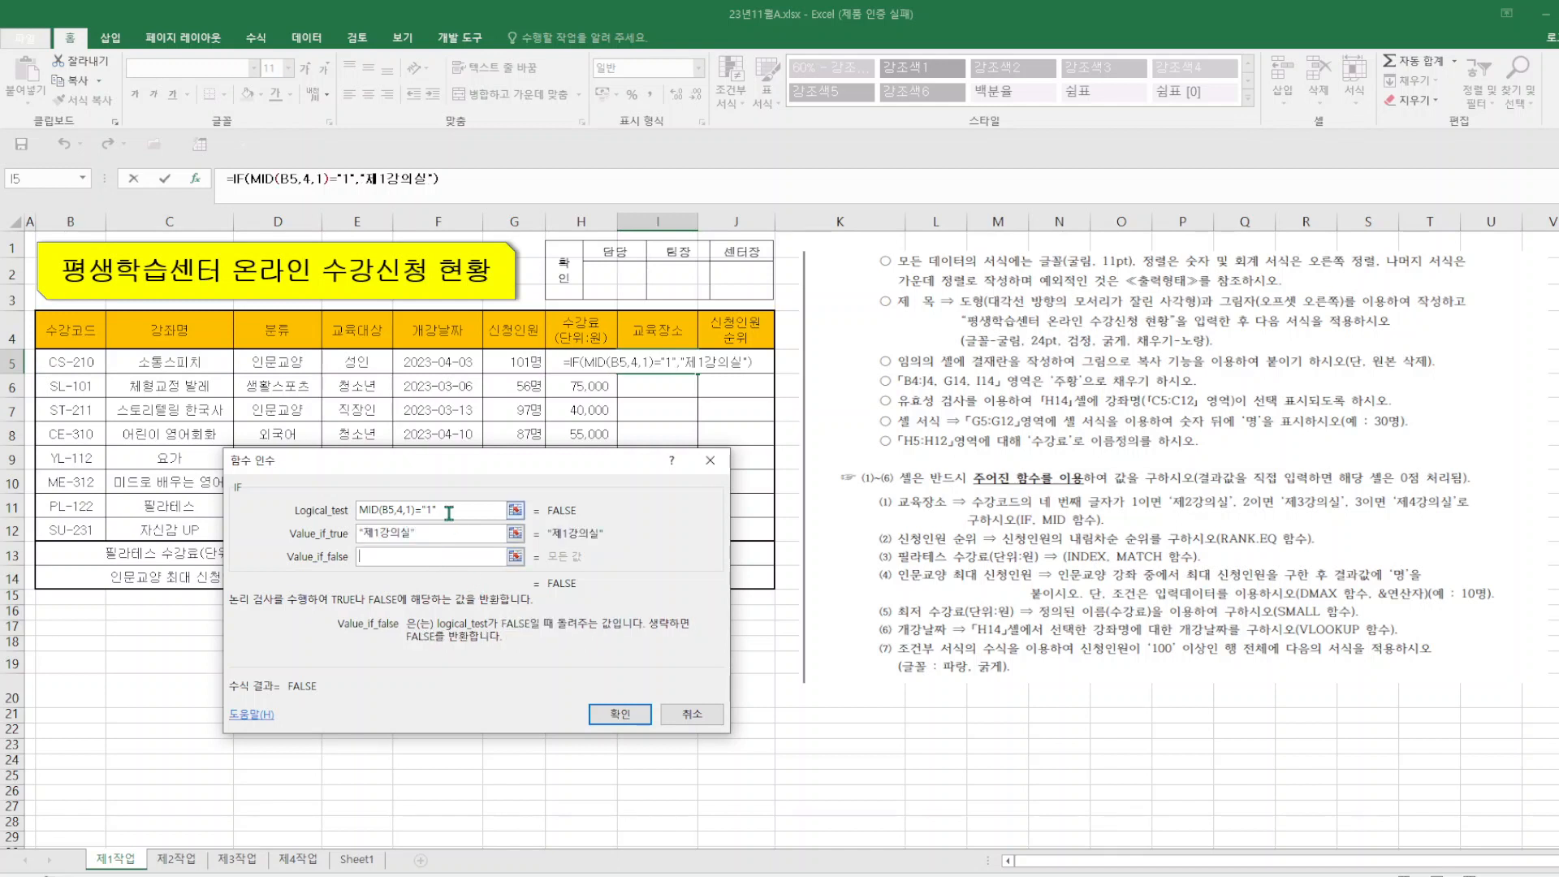
- Copy the logical test MID(B5,4,1)="1" from the IF arguments and start a nested IF as the value if false
{"action": "left_click_drag", "start_coordinate": [450, 511], "coordinate": [354, 510]}
{"action": "right_click", "coordinate": [386, 509]}
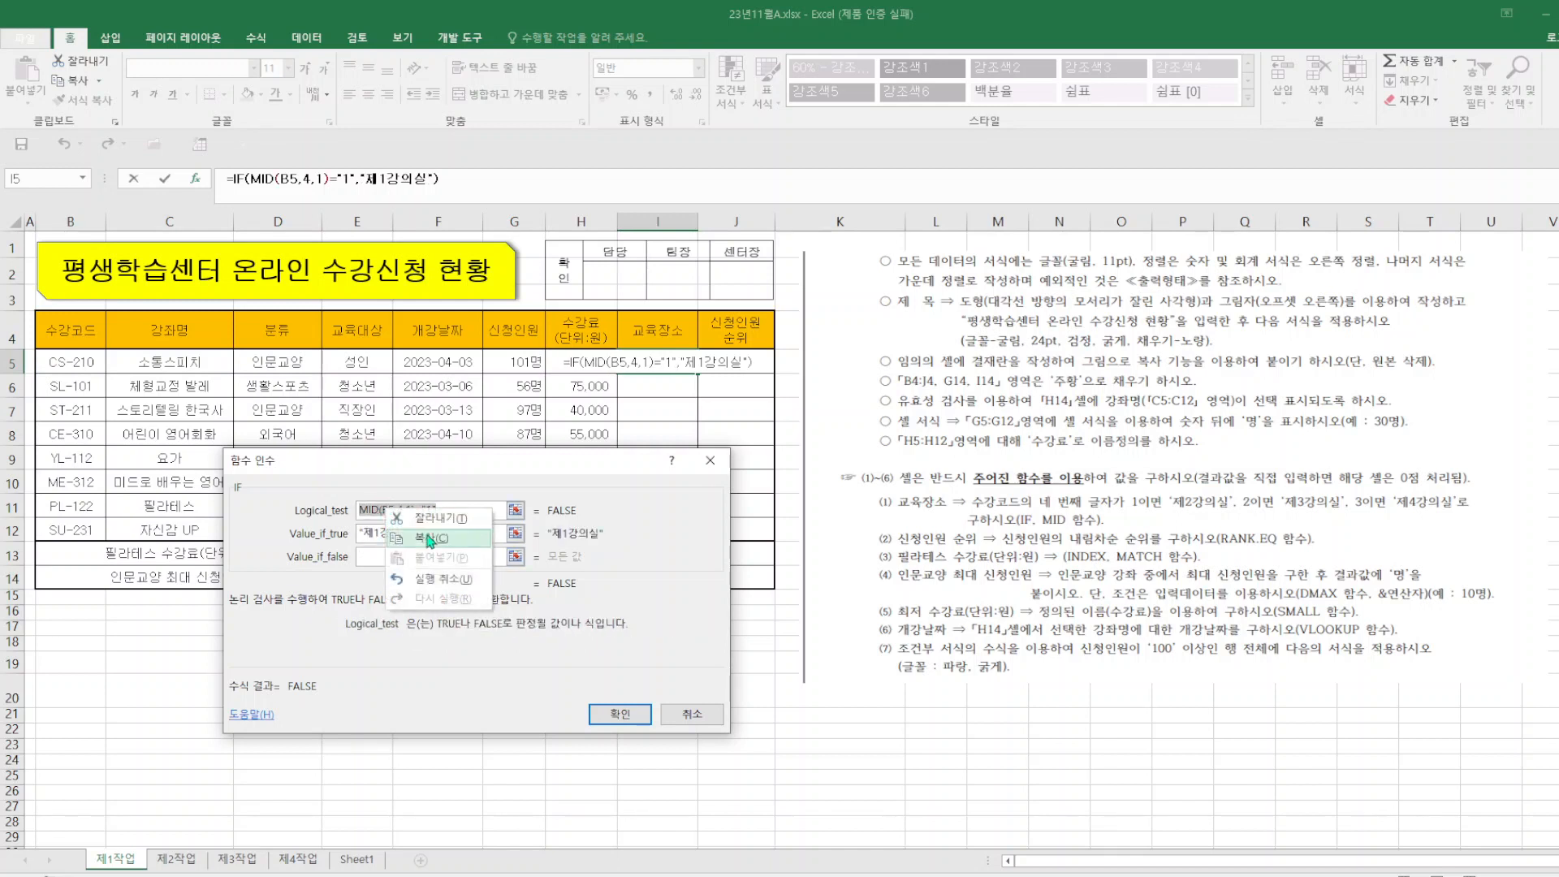
{"action": "left_click", "coordinate": [426, 540]}
{"action": "left_click", "coordinate": [30, 185]}
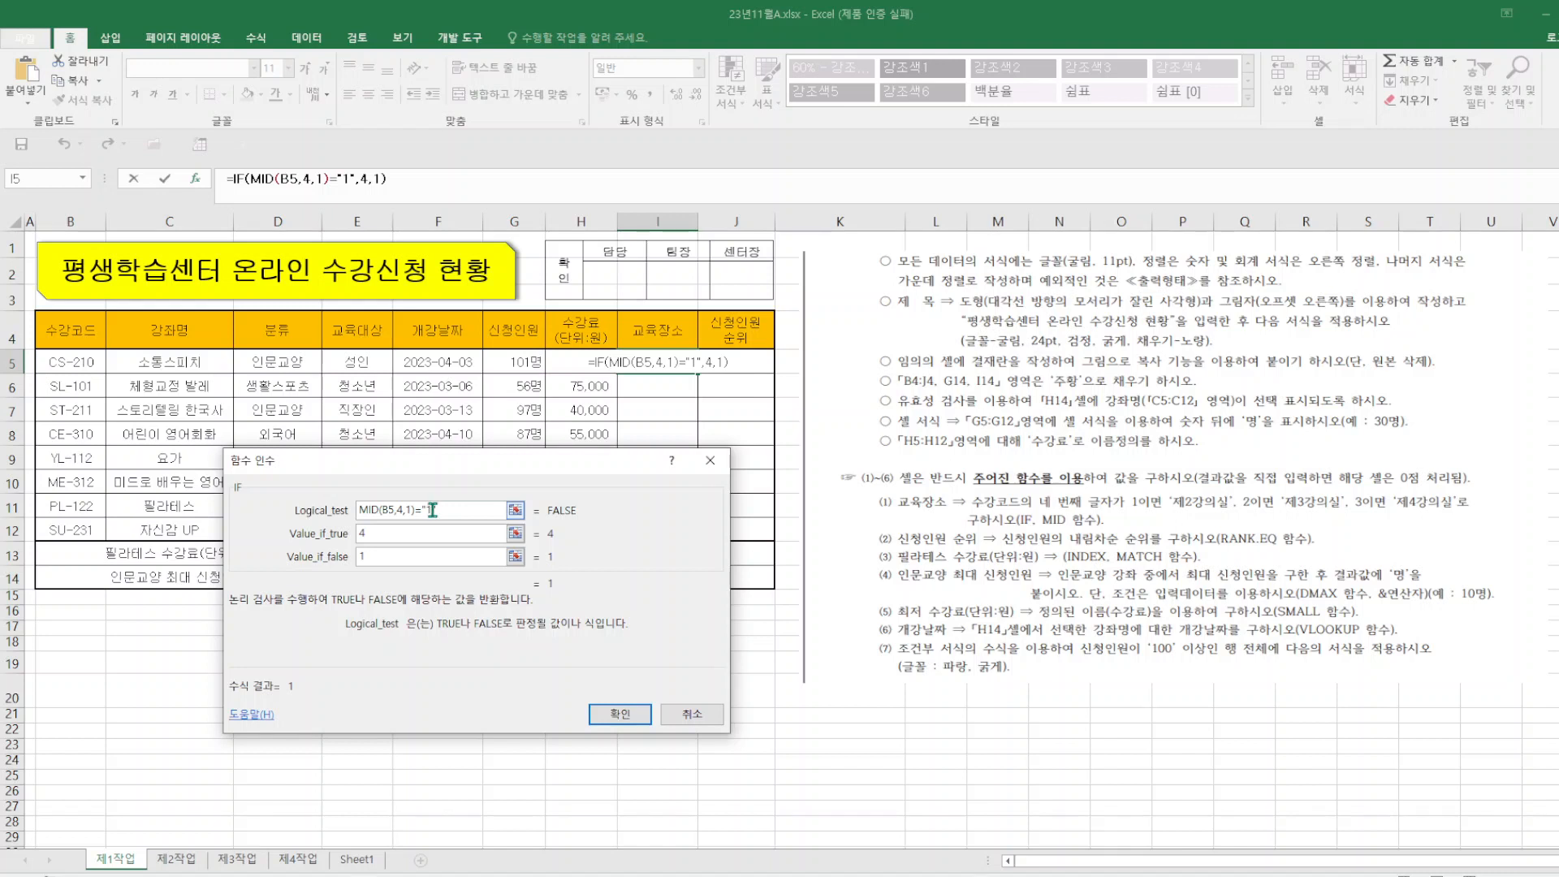
- Change the outer IF's logical test to MID(B5,4,1)="2" and its value if true to 제2강의실
{"action": "double_click", "coordinate": [432, 510]}
{"action": "type", "text": "2"}
{"action": "double_click", "coordinate": [380, 535]}
{"action": "type", "text": "ㅈ"}
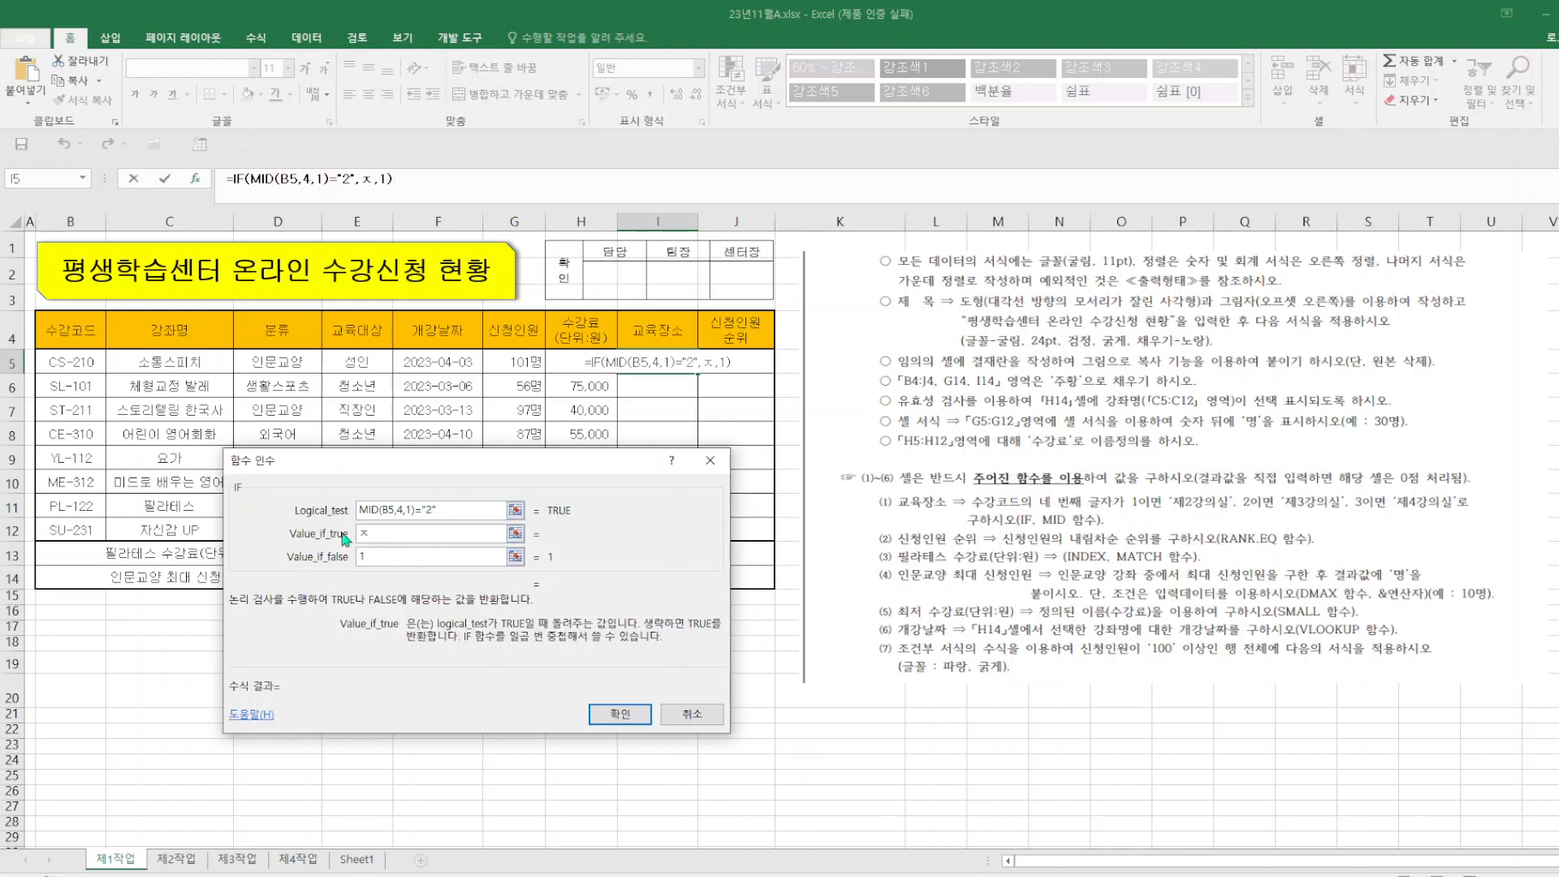
{"action": "type", "text": "ㅔ2강으ㅣㅅ"}
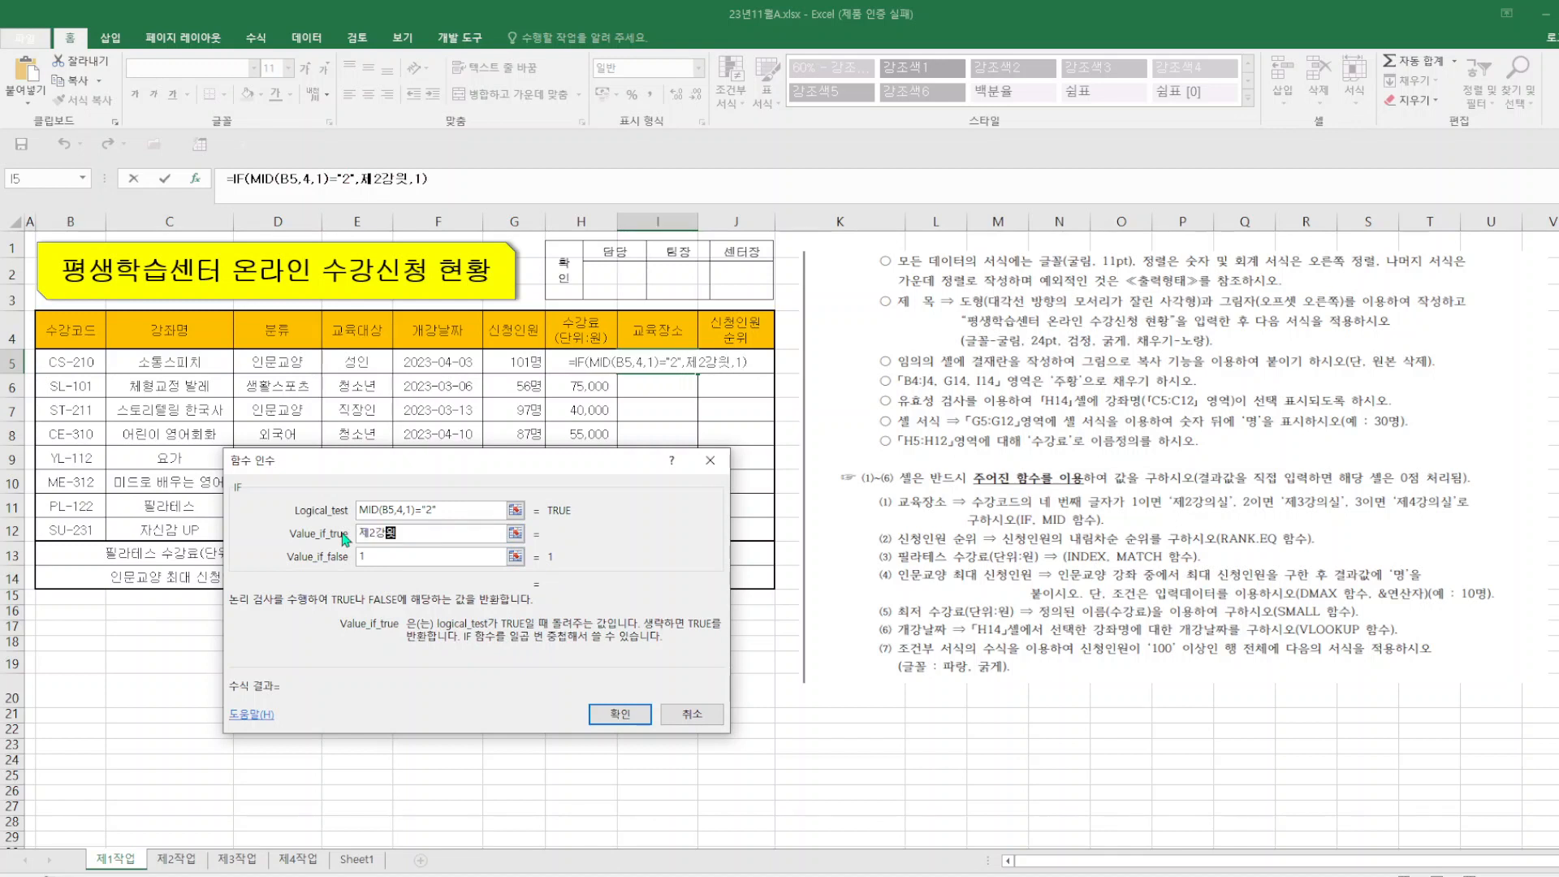
{"action": "type", "text": "ㅣㄹ"}
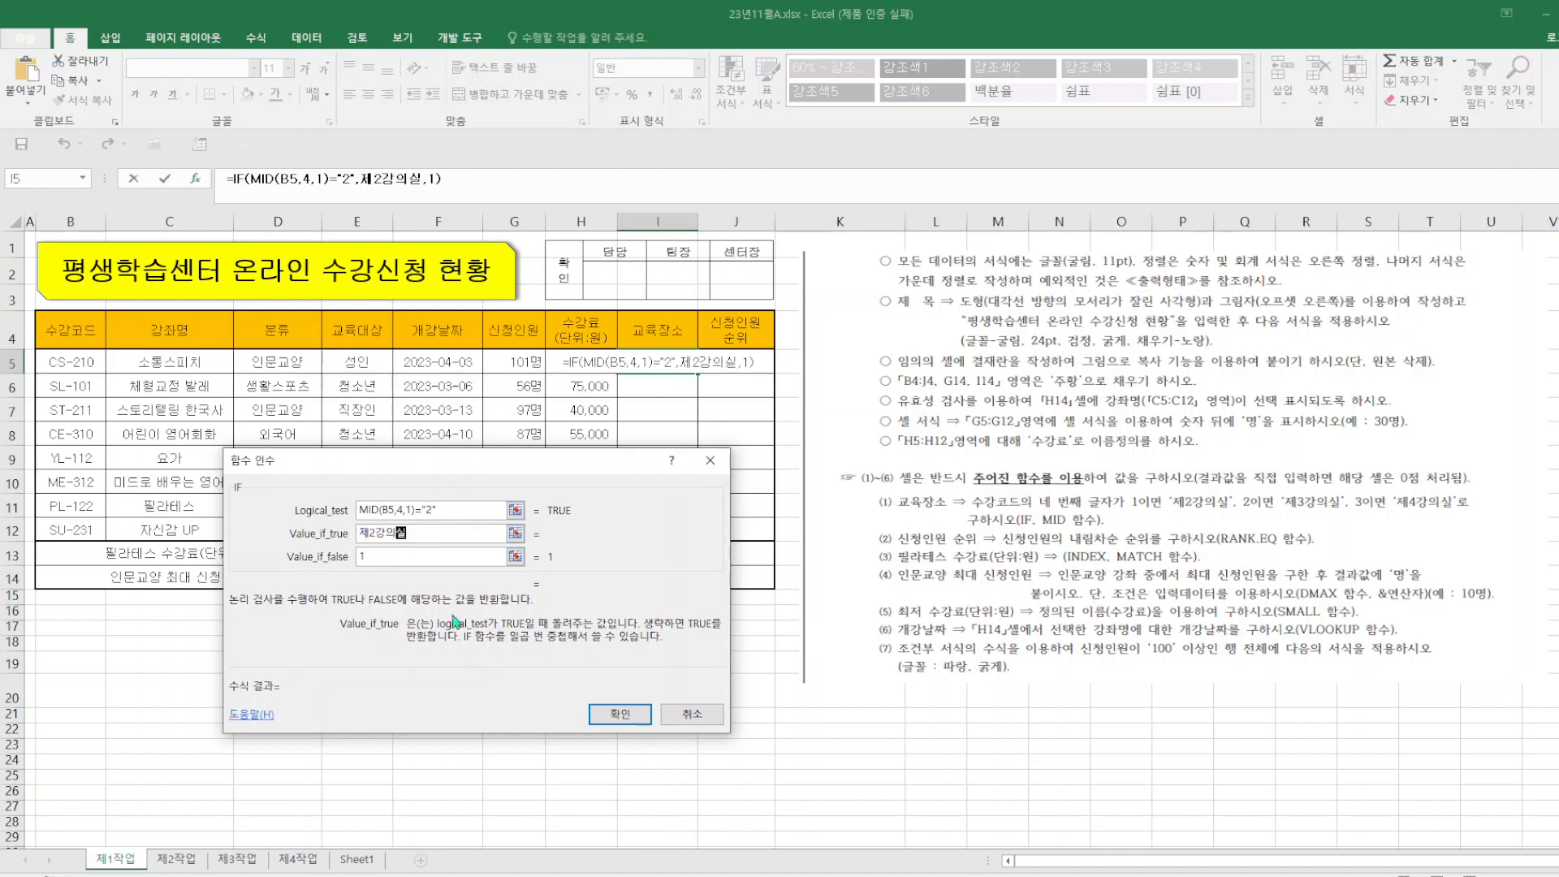
{"action": "key", "text": "Tab"}
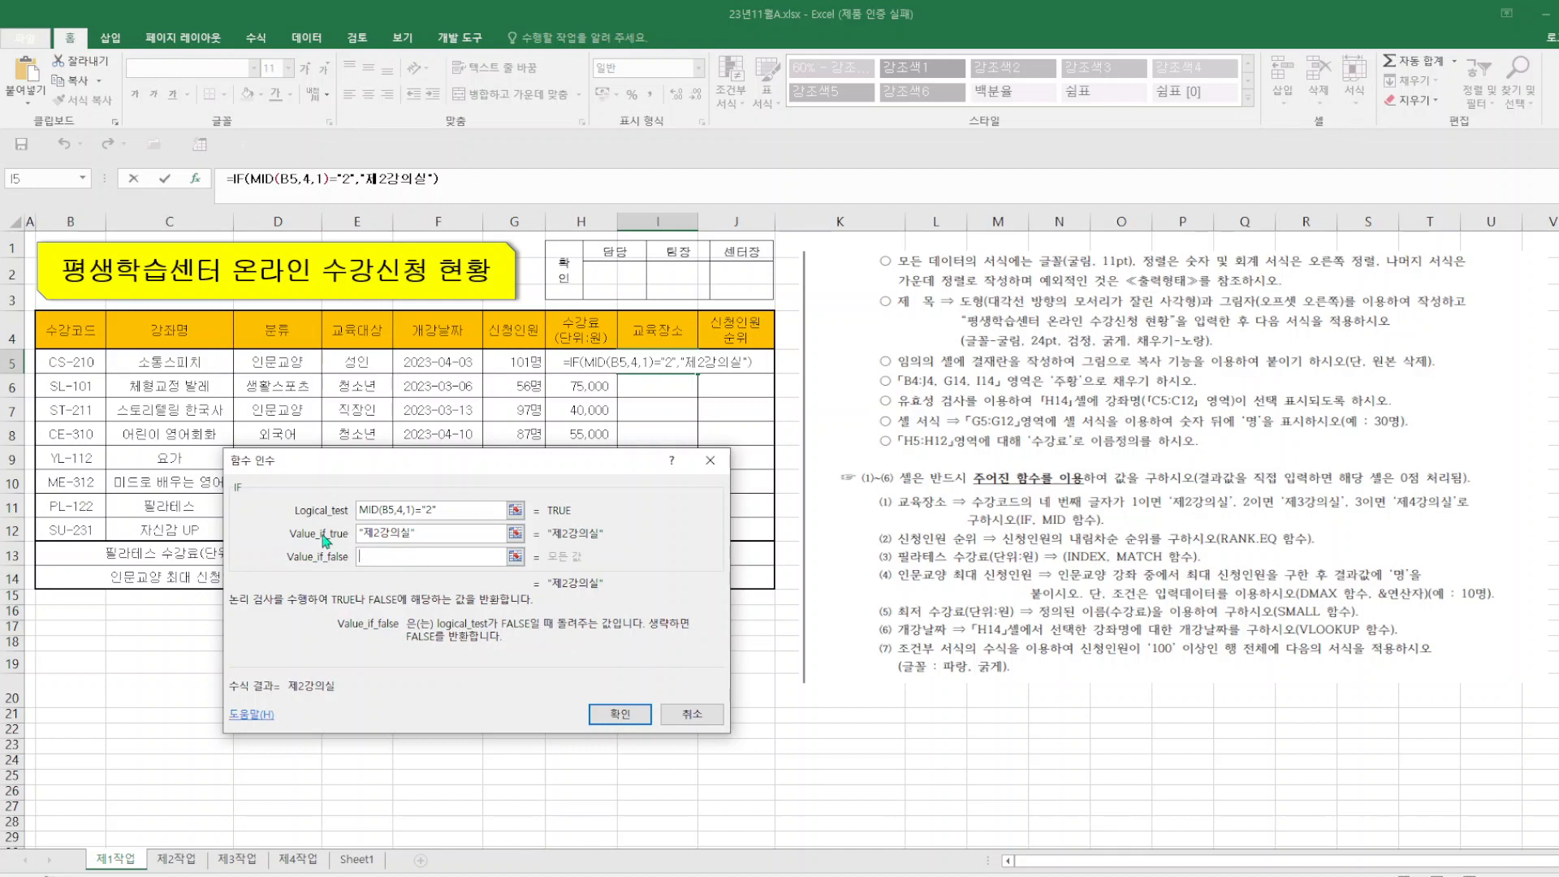
- Nest another IF as the value if false, with the logical test MID(B5,4,1)="3"
{"action": "left_click", "coordinate": [25, 181]}
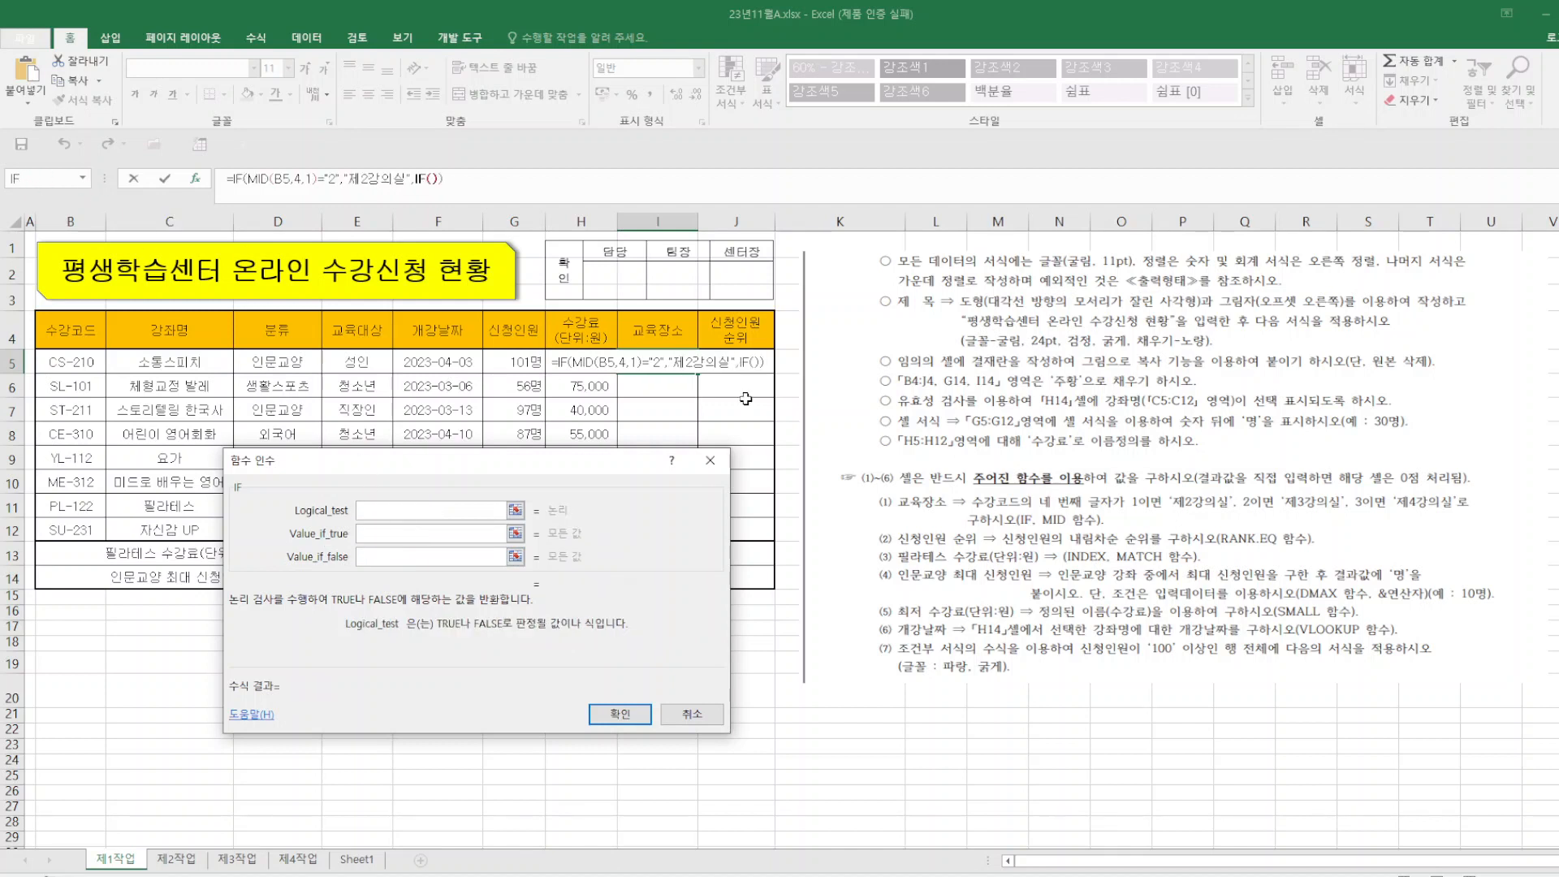
{"action": "key", "text": "ctrl+v"}
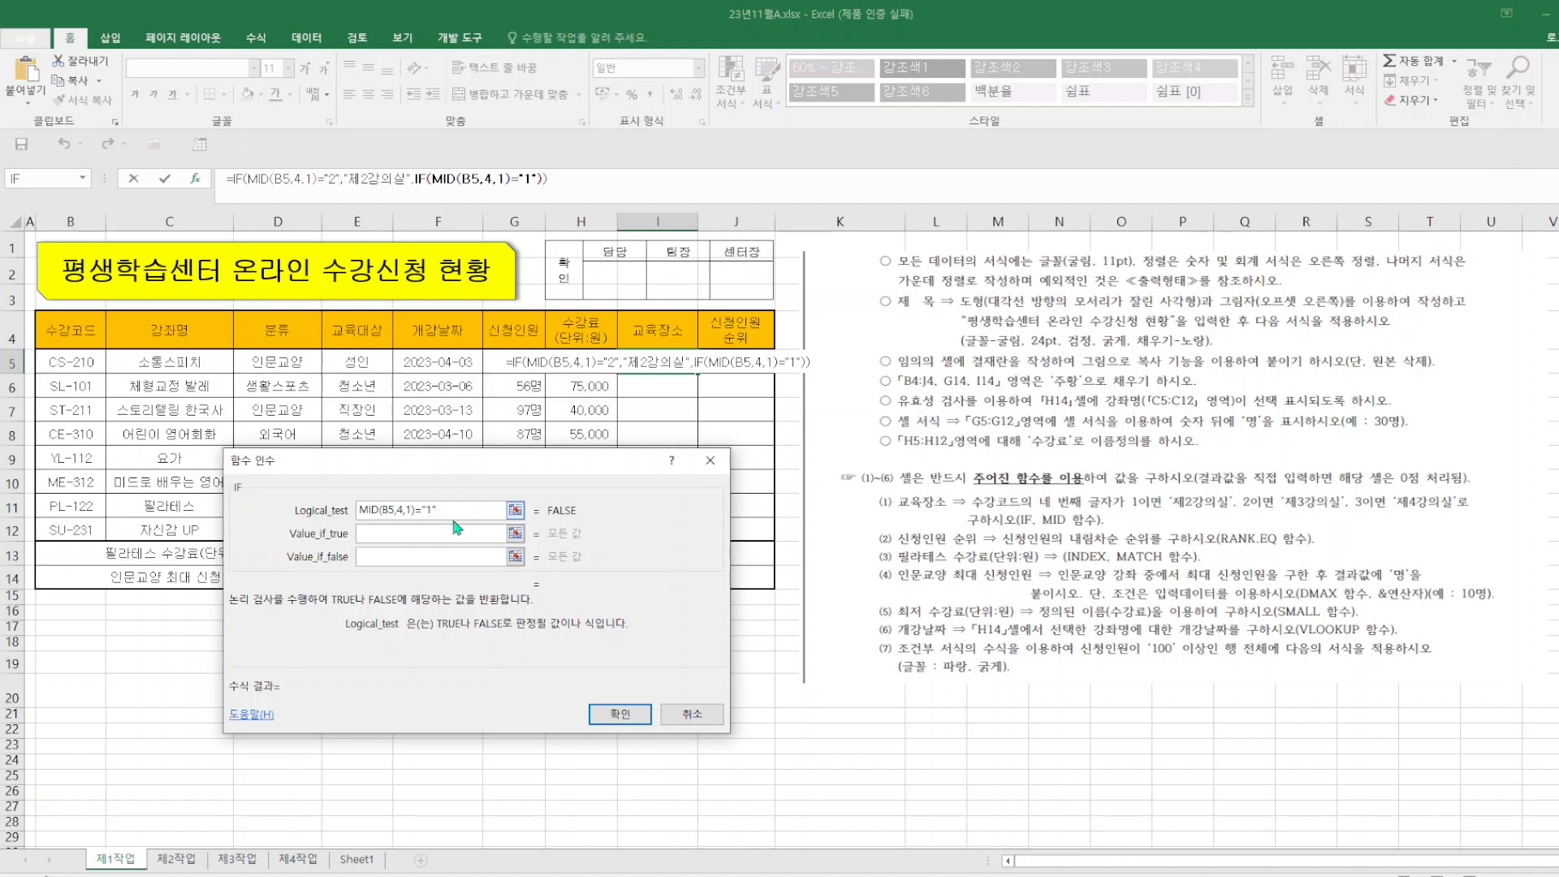
{"action": "key", "text": "Left"}
{"action": "key", "text": "BackSpace"}
{"action": "type", "text": "3"}
- Make the nested IF return 제3강의실 when true and 제4강의실 otherwise, and fill the I5 formula down to I12
{"action": "left_click", "coordinate": [390, 530]}
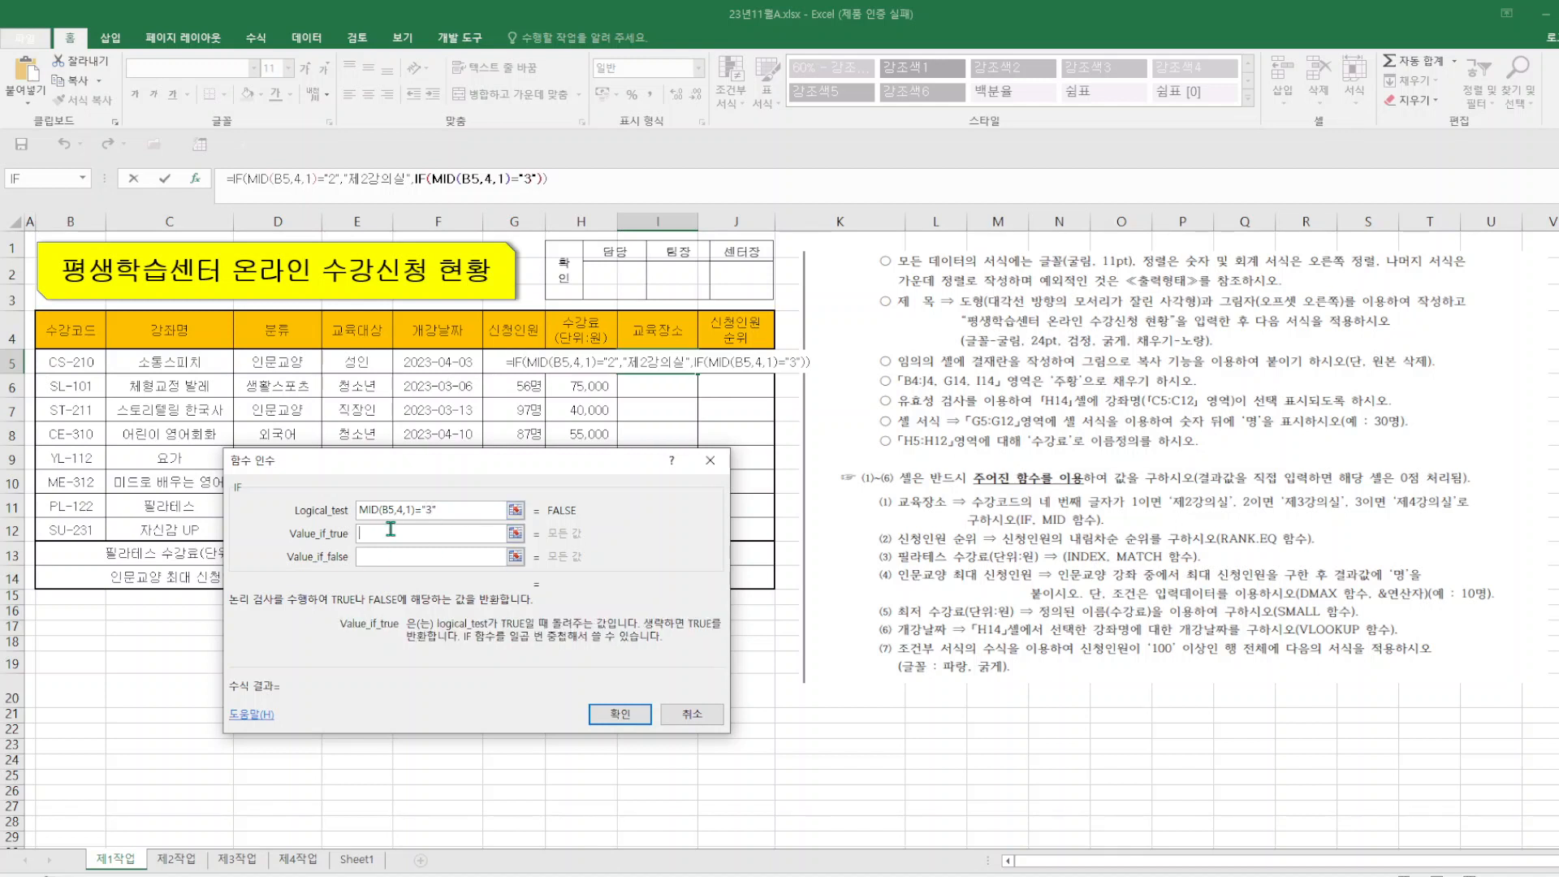
{"action": "type", "text": "제3"}
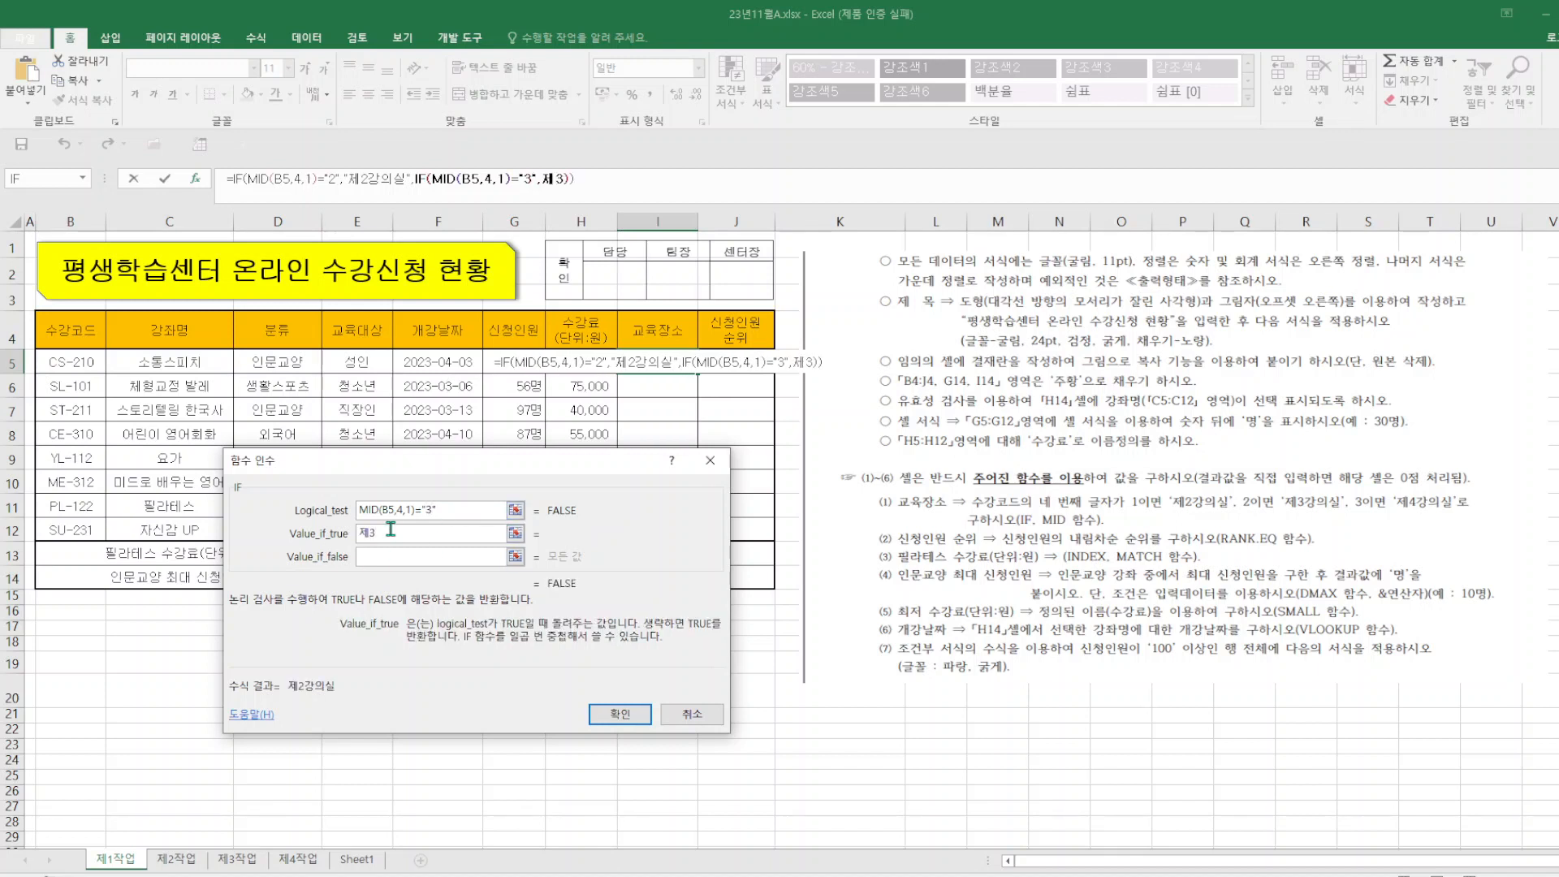
{"action": "type", "text": "강의실"}
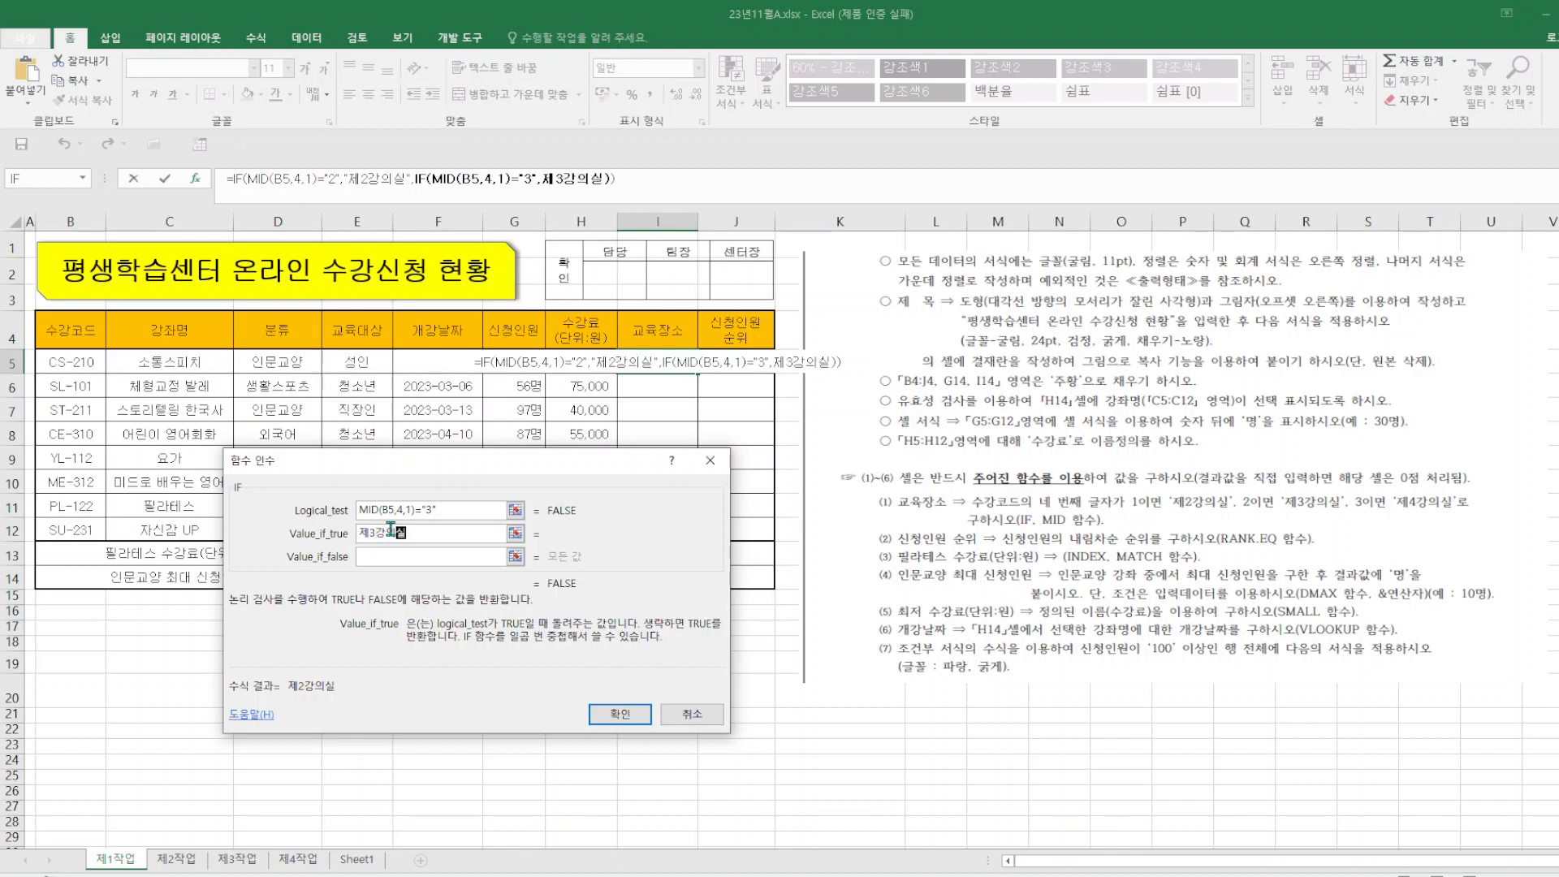
{"action": "left_click", "coordinate": [410, 559]}
{"action": "type", "text": "제4강으"}
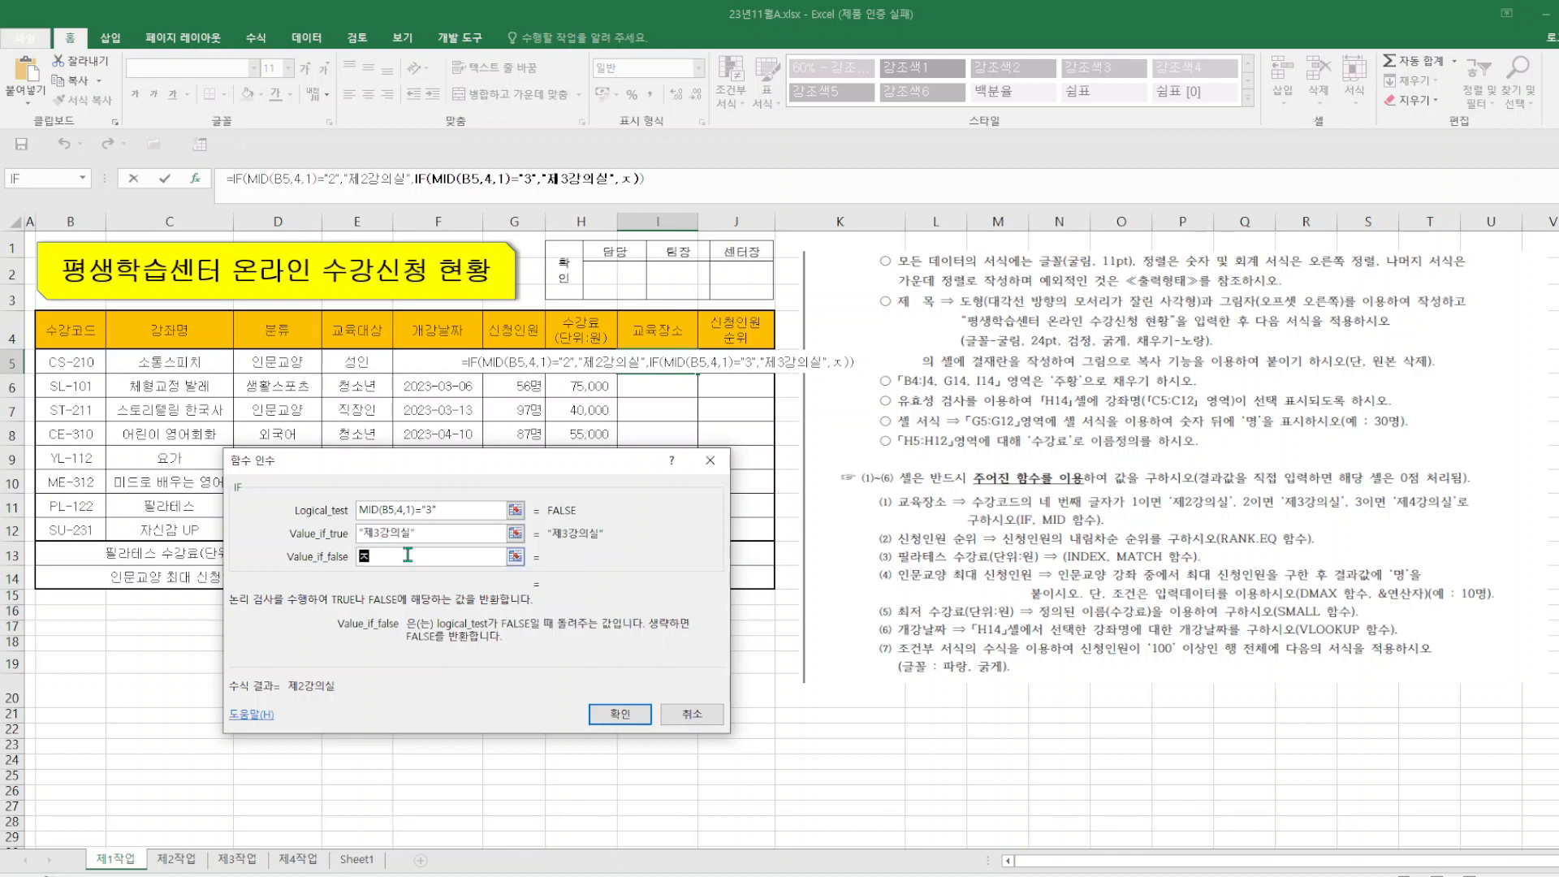
{"action": "type", "text": "시"}
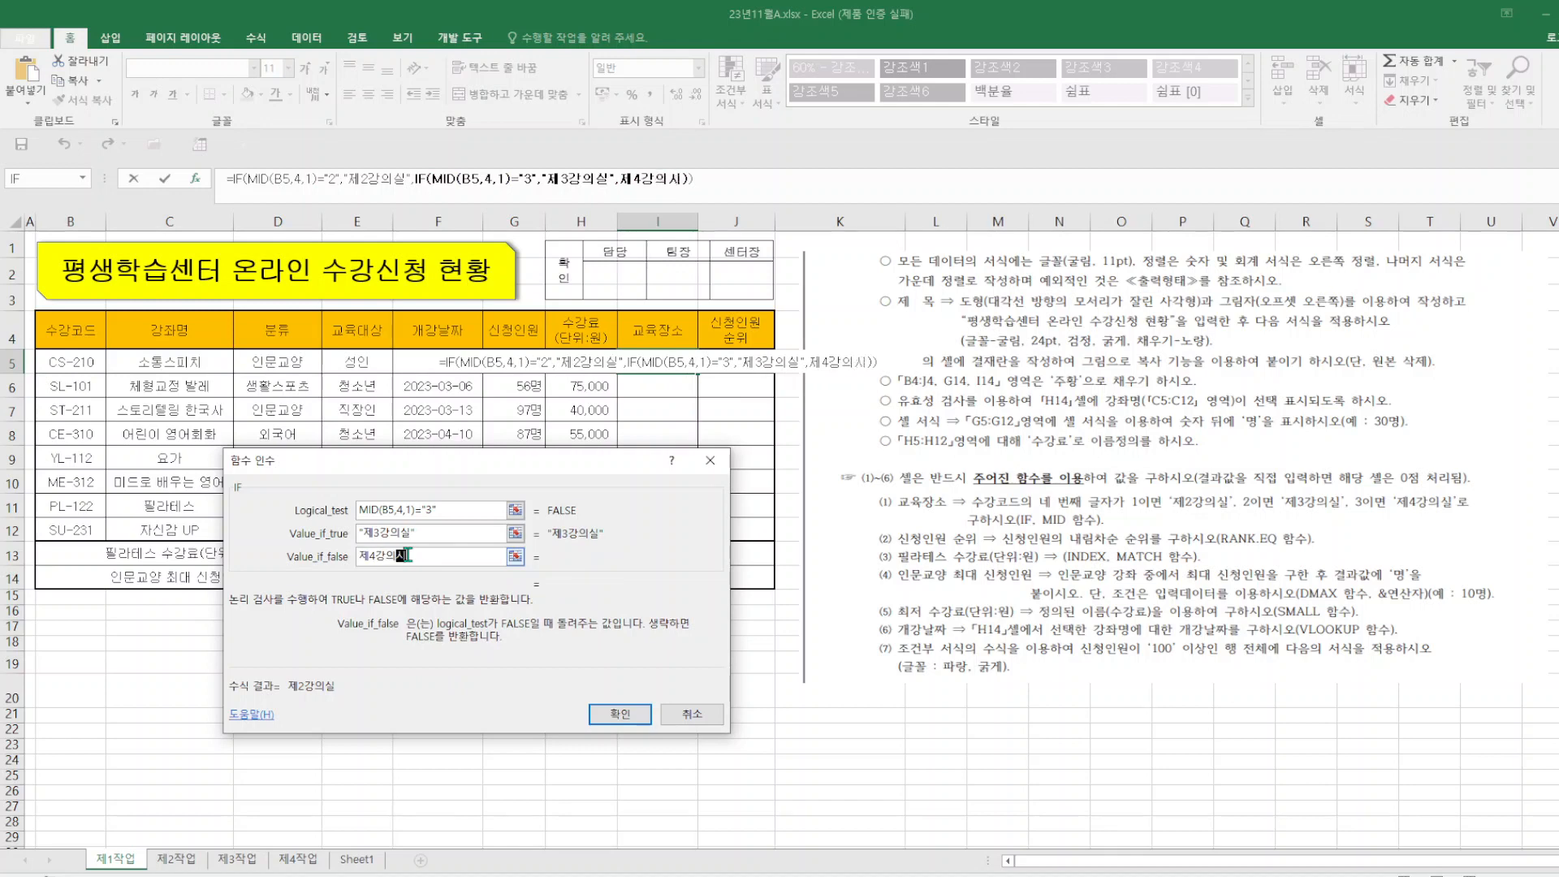
{"action": "left_click", "coordinate": [619, 713]}
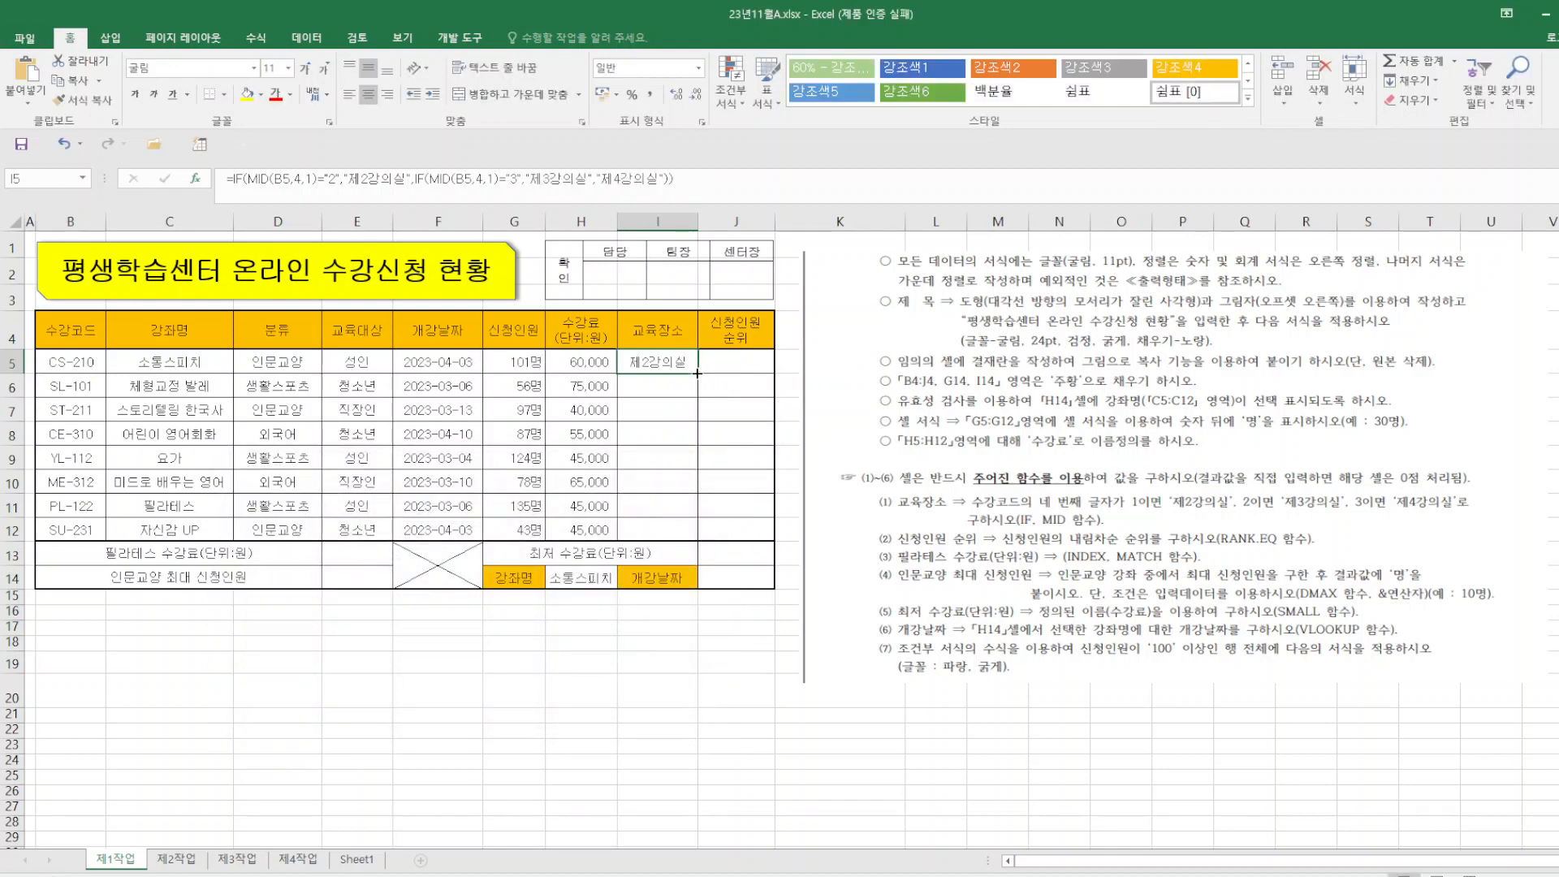
{"action": "left_click_drag", "start_coordinate": [697, 373], "coordinate": [697, 539]}
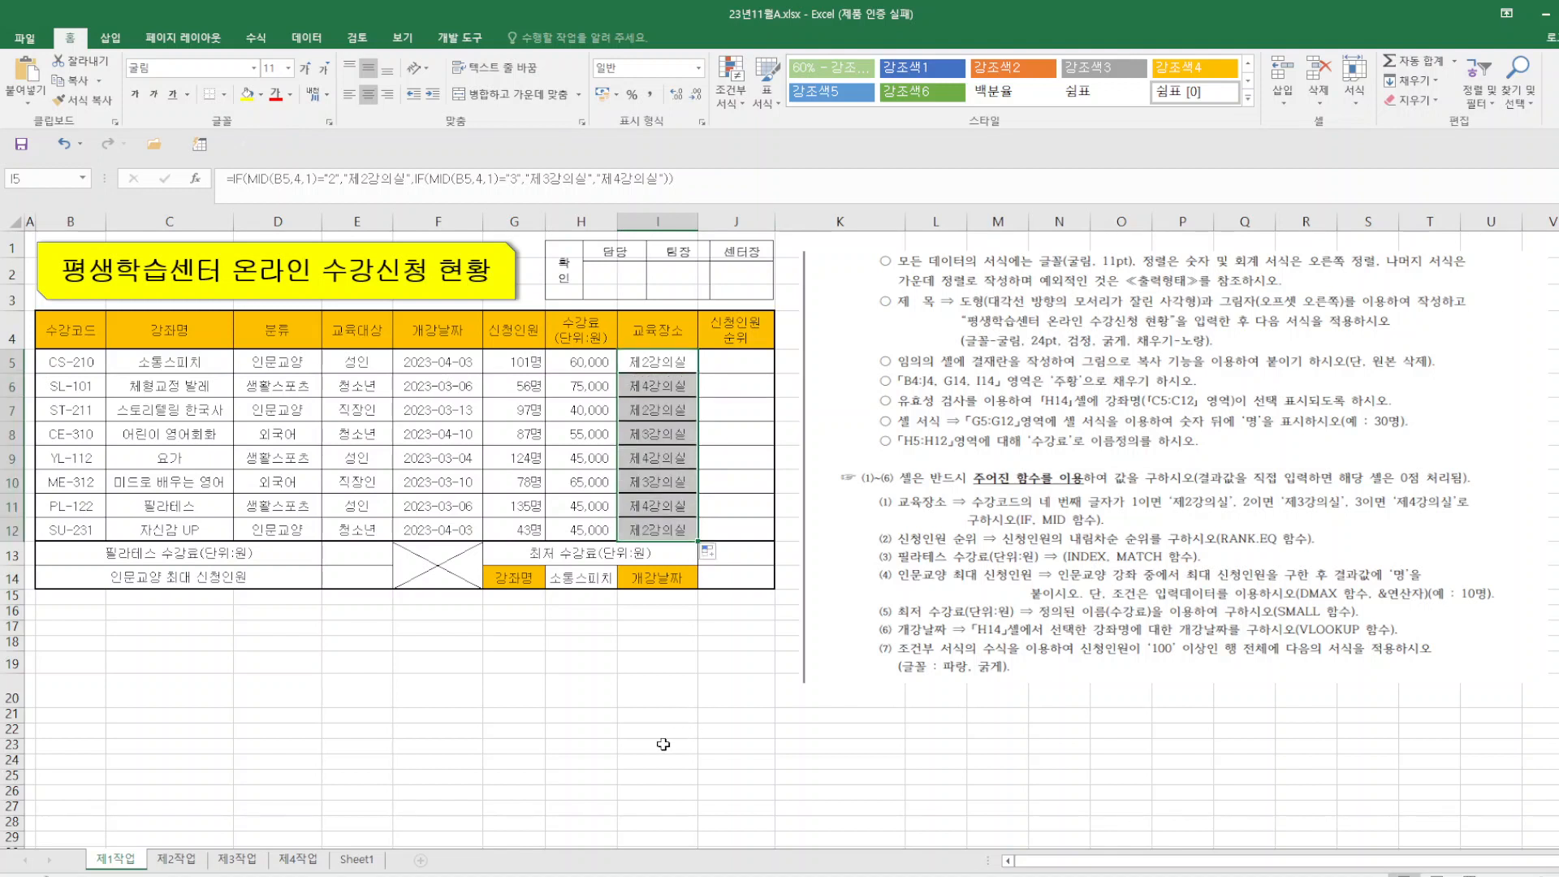
{"action": "left_click", "coordinate": [663, 744]}
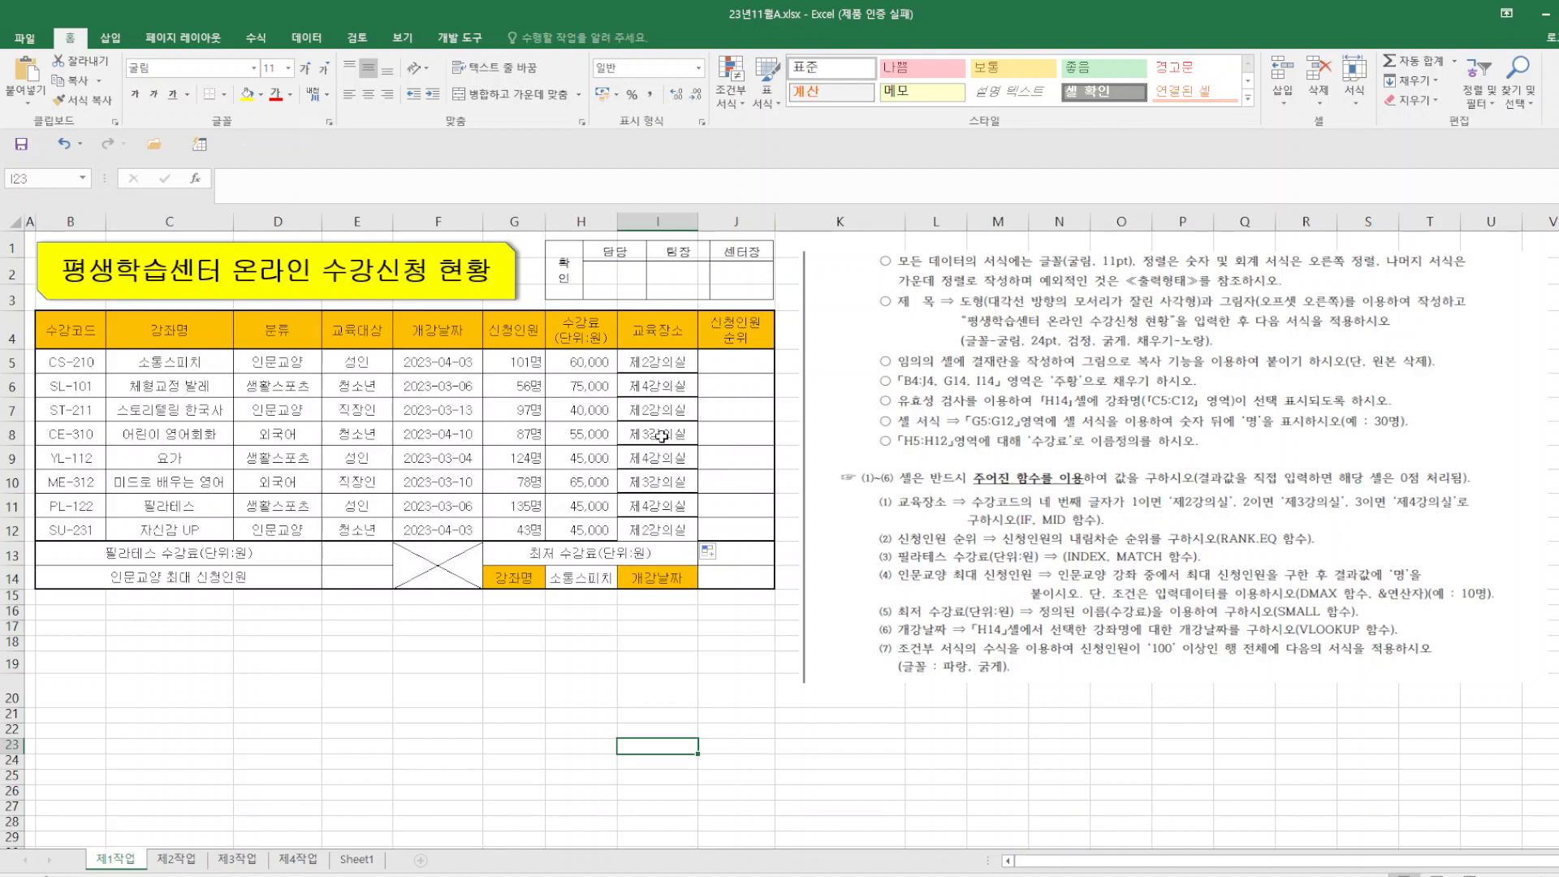
- Clear the education place formulas from I5:I12
{"action": "left_click_drag", "start_coordinate": [649, 362], "coordinate": [656, 529]}
{"action": "key", "text": "Delete"}
- Start a new IF function in I5 with the logical test MID(B5,4,1)="1" in the function arguments
{"action": "left_click", "coordinate": [666, 360]}
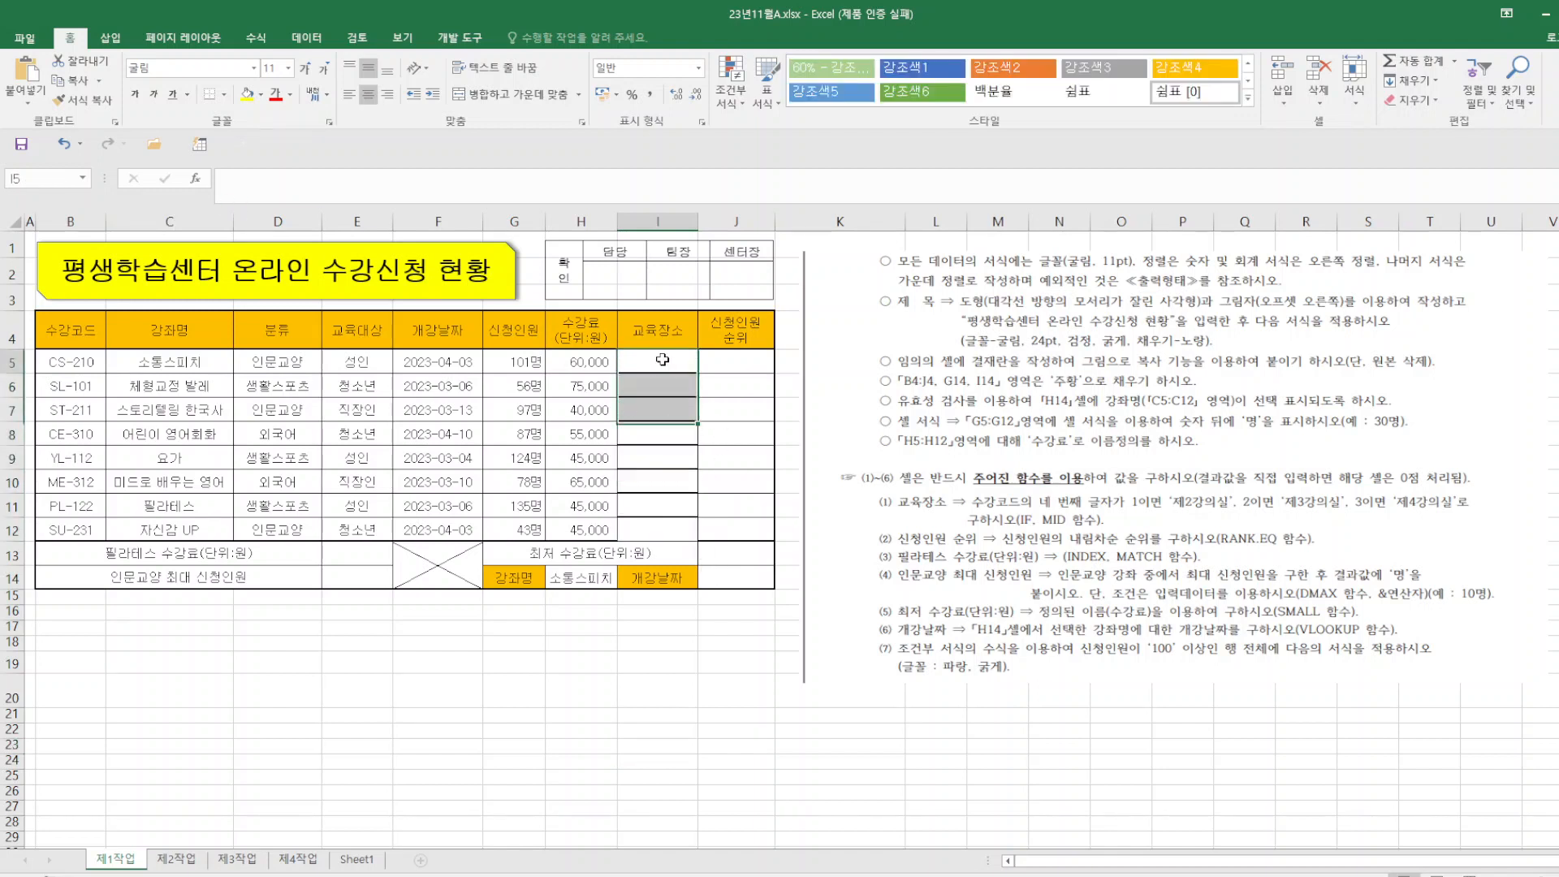
{"action": "left_click", "coordinate": [244, 182]}
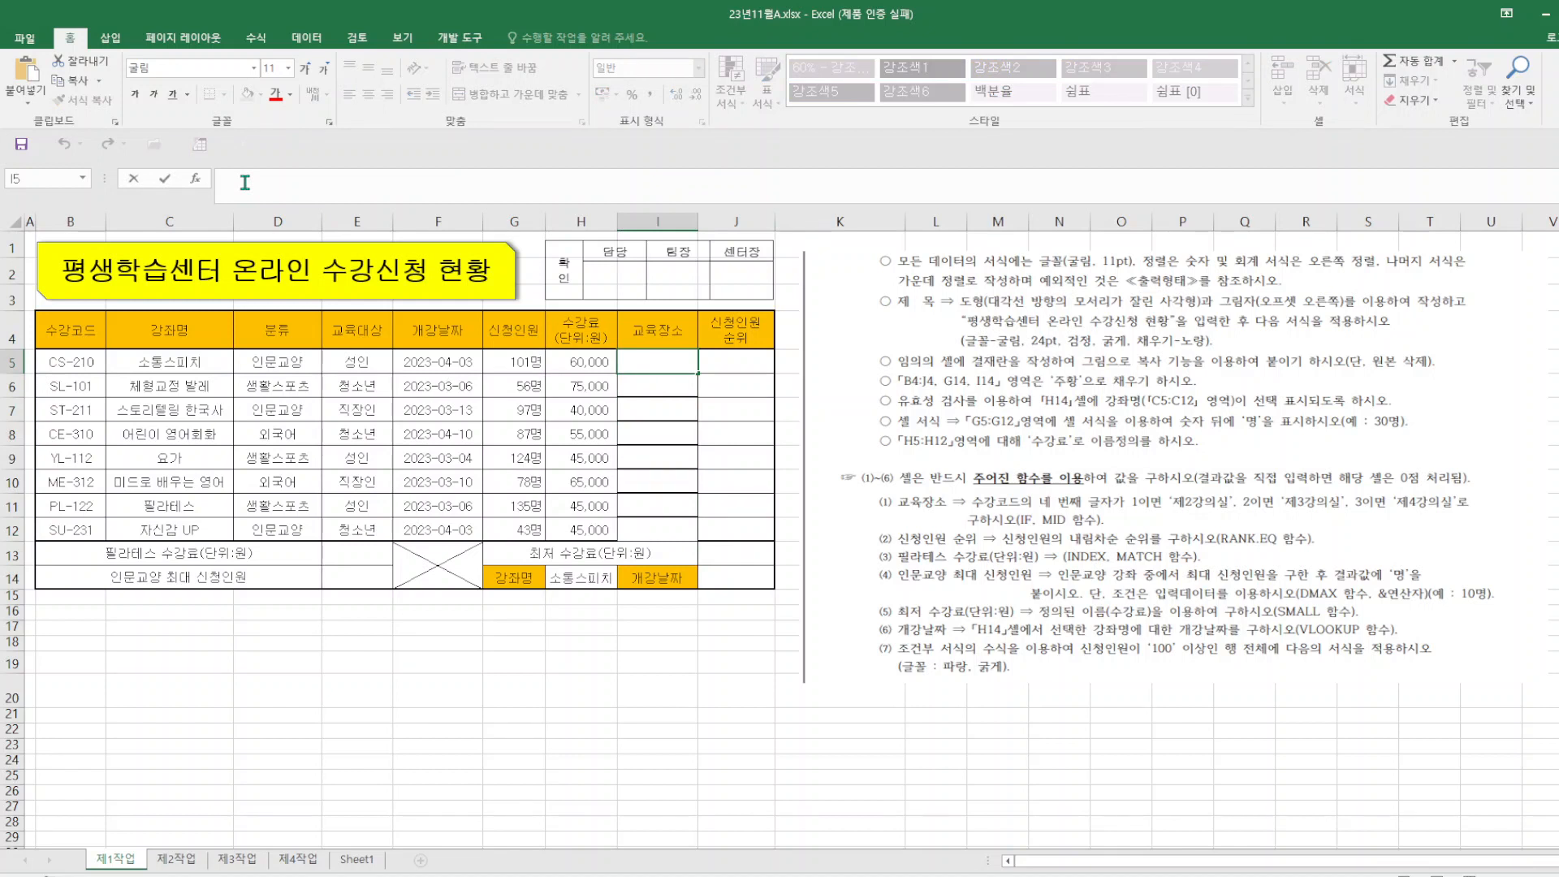
{"action": "type", "text": "=ㅑ"}
{"action": "type", "text": "IF("}
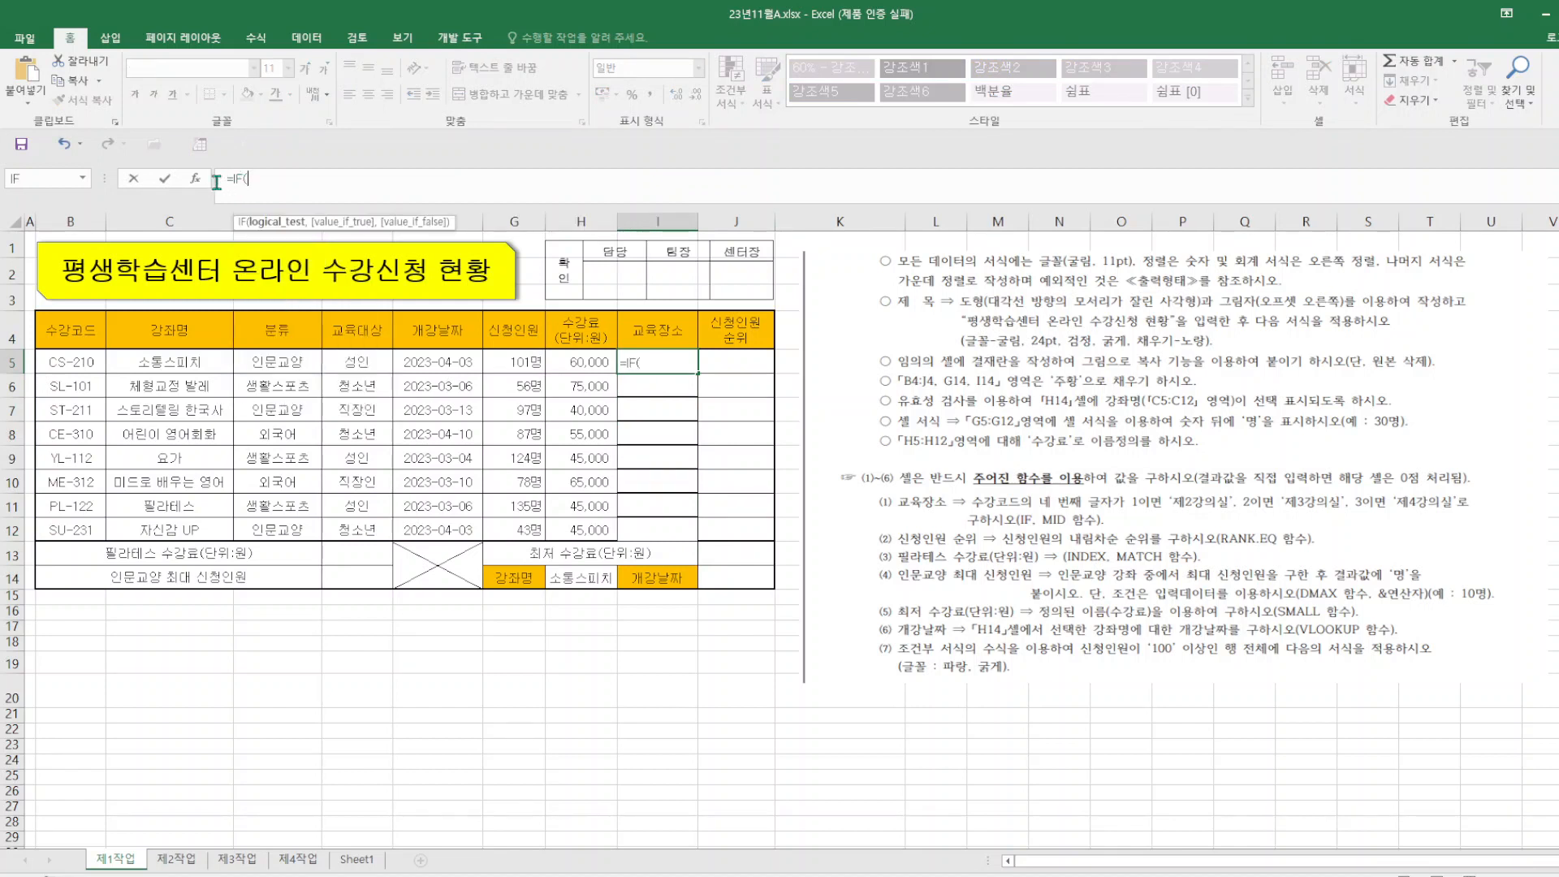
{"action": "left_click", "coordinate": [198, 182]}
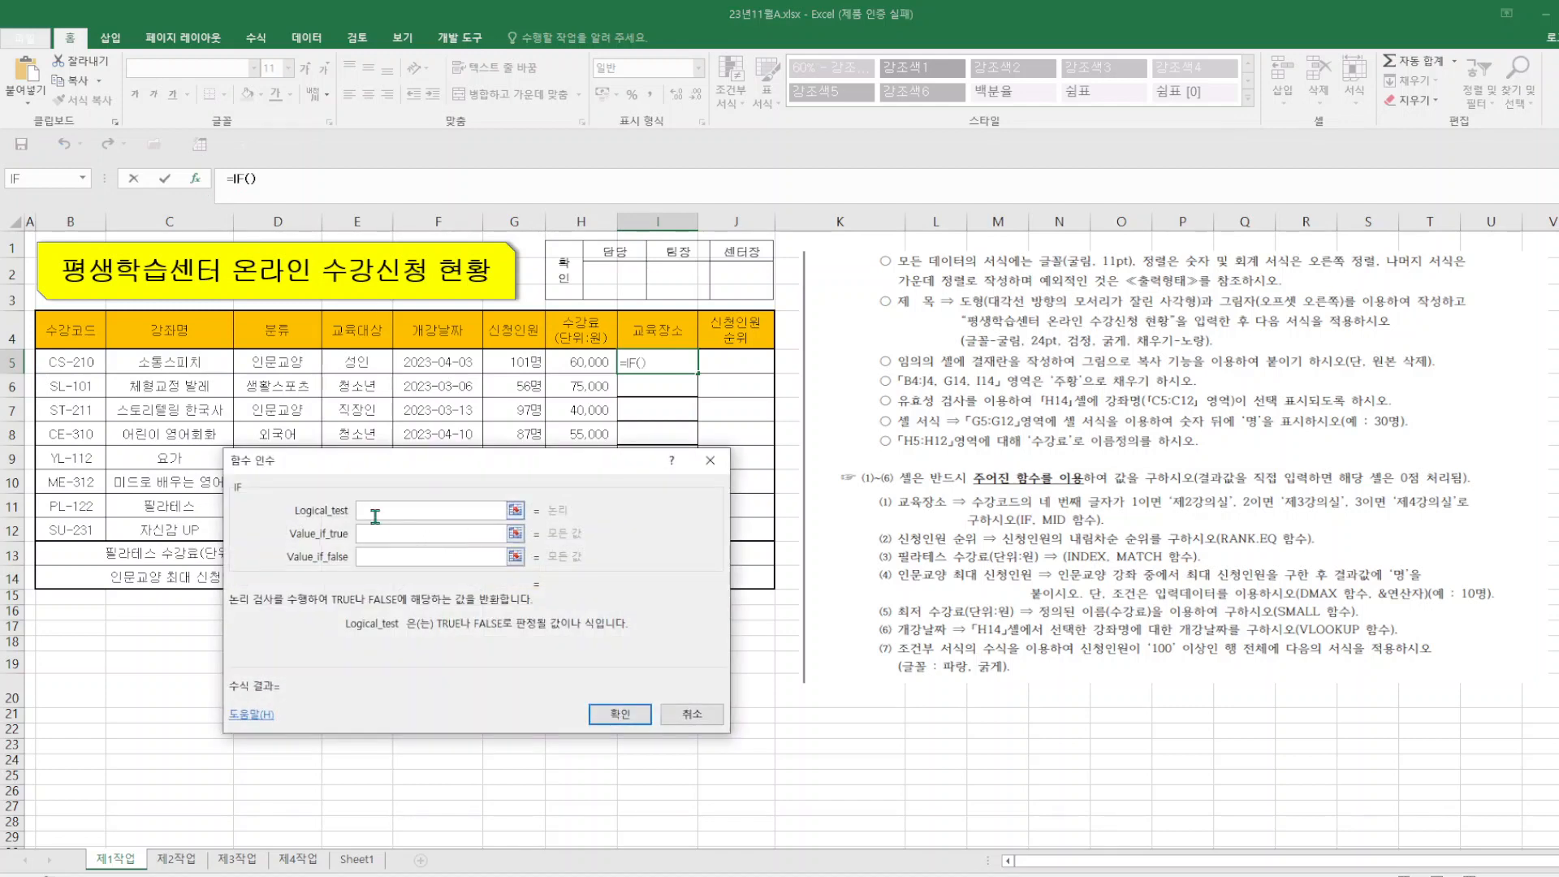
{"action": "type", "text": "MID(B5,4,1)=\"1\""}
{"action": "left_click", "coordinate": [404, 536]}
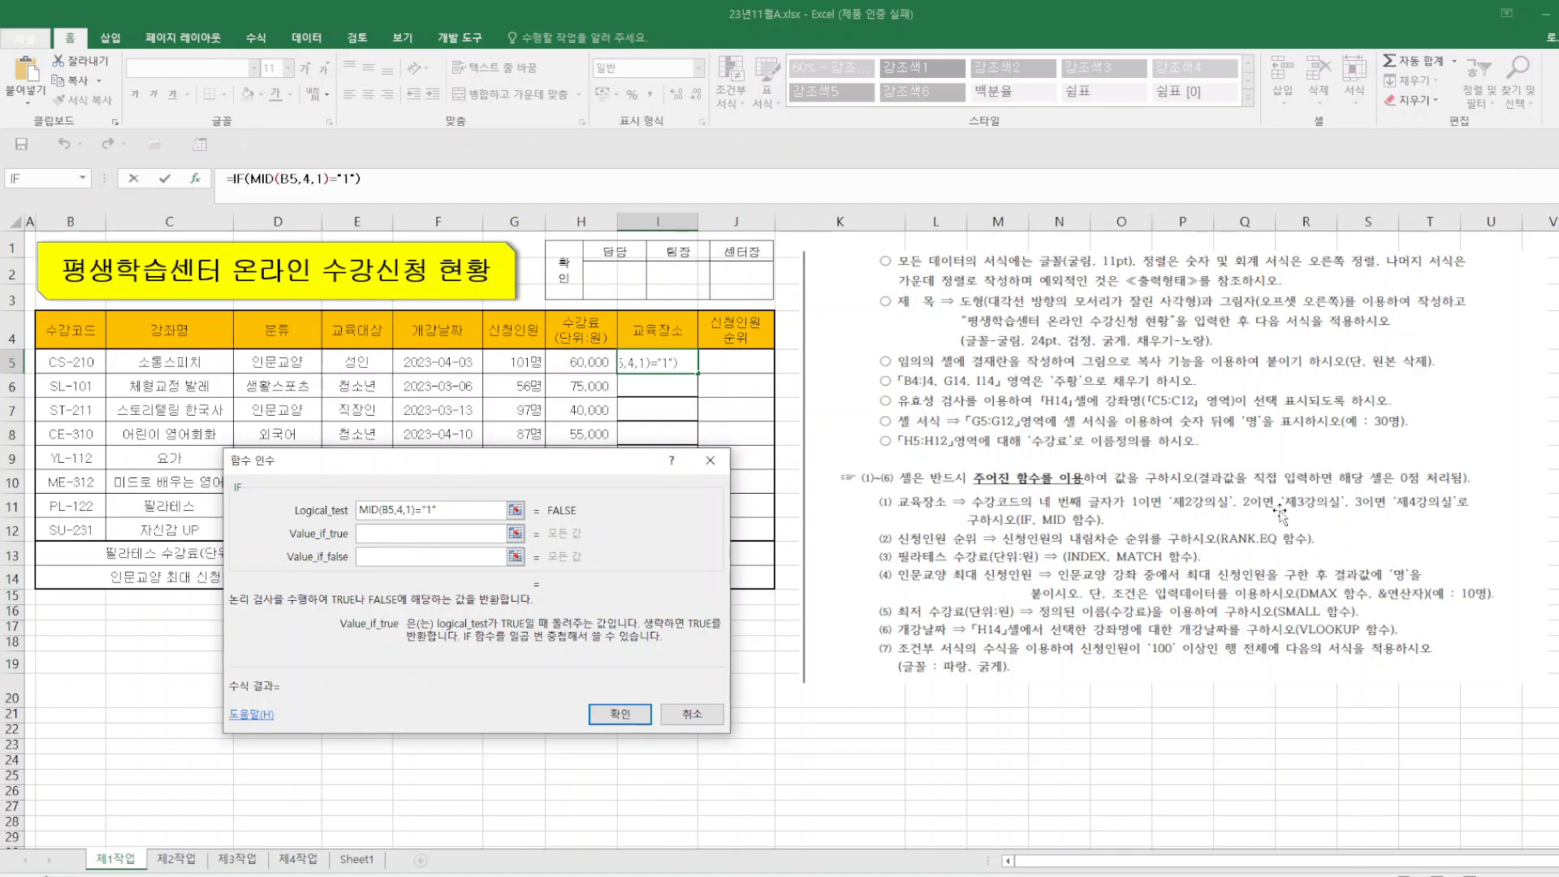
- Set the value if true of this IF to 제2강의실
{"action": "type", "text": "WP2"}
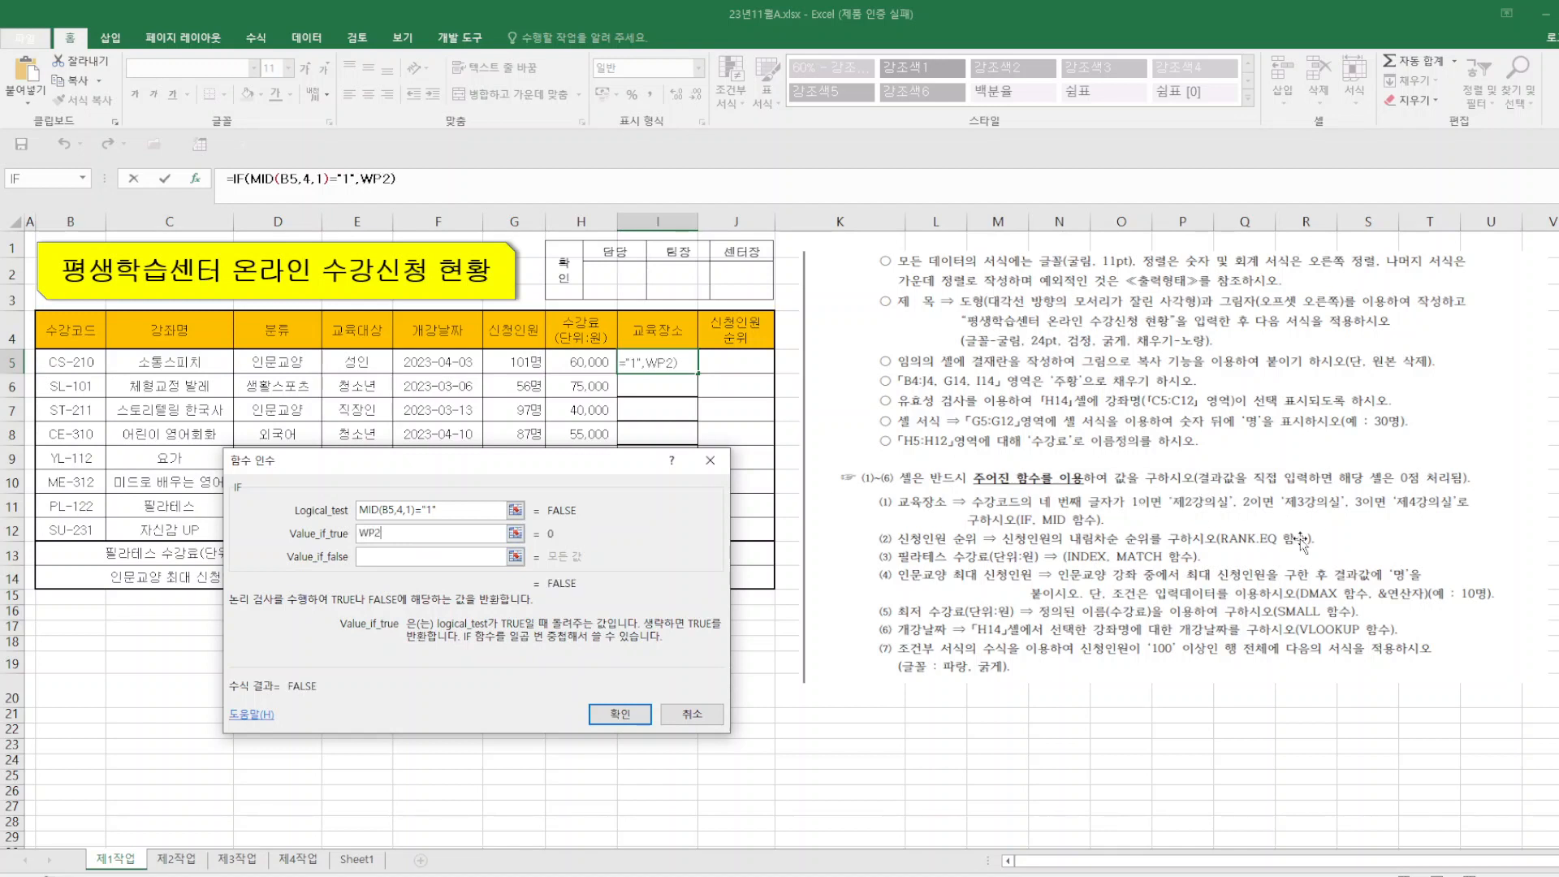
{"action": "key", "text": "BackSpace"}
{"action": "key", "text": "BackSpace"}
{"action": "key", "text": "BackSpace"}
{"action": "type", "text": "제2강의실"}
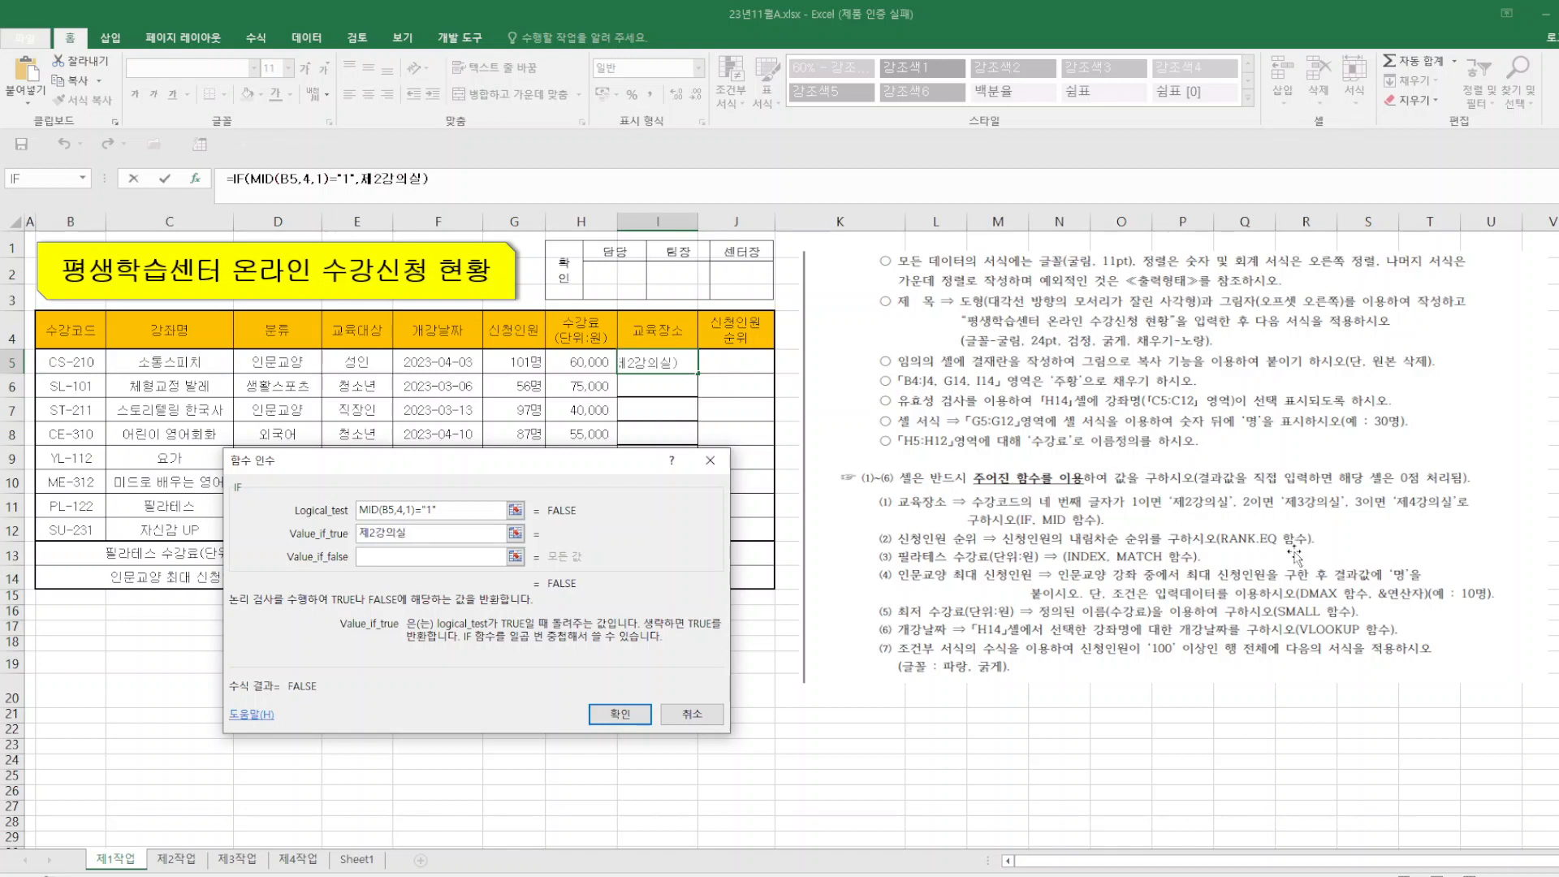
- Nest a second IF as the value if false, with the logical test MID(B5,4,1)="2"
{"action": "left_click", "coordinate": [437, 555]}
{"action": "left_click", "coordinate": [34, 186]}
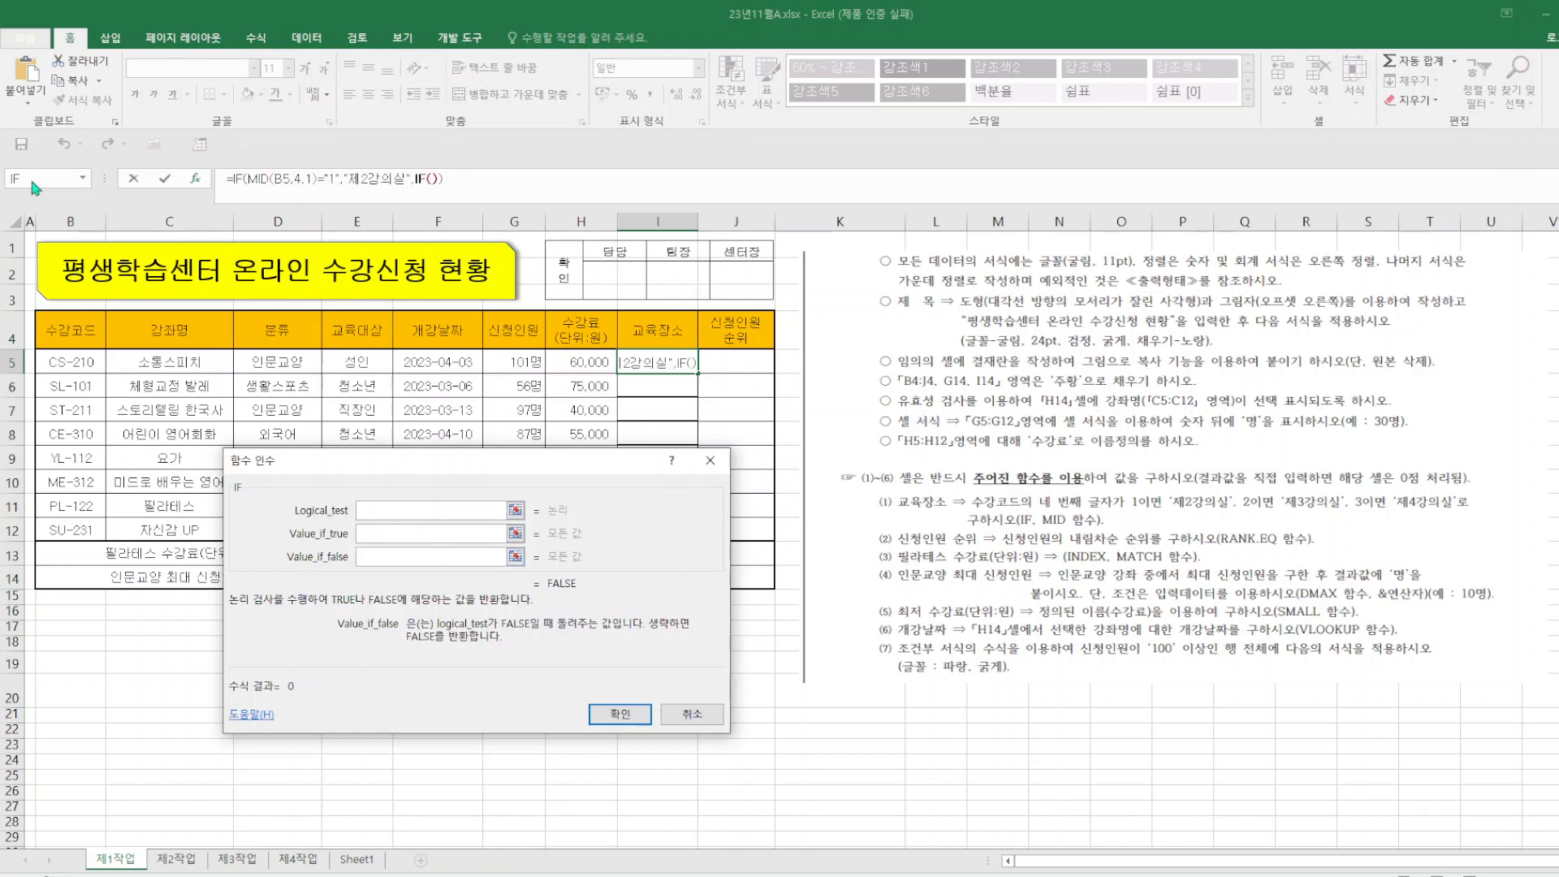
{"action": "key", "text": "ctrl+v"}
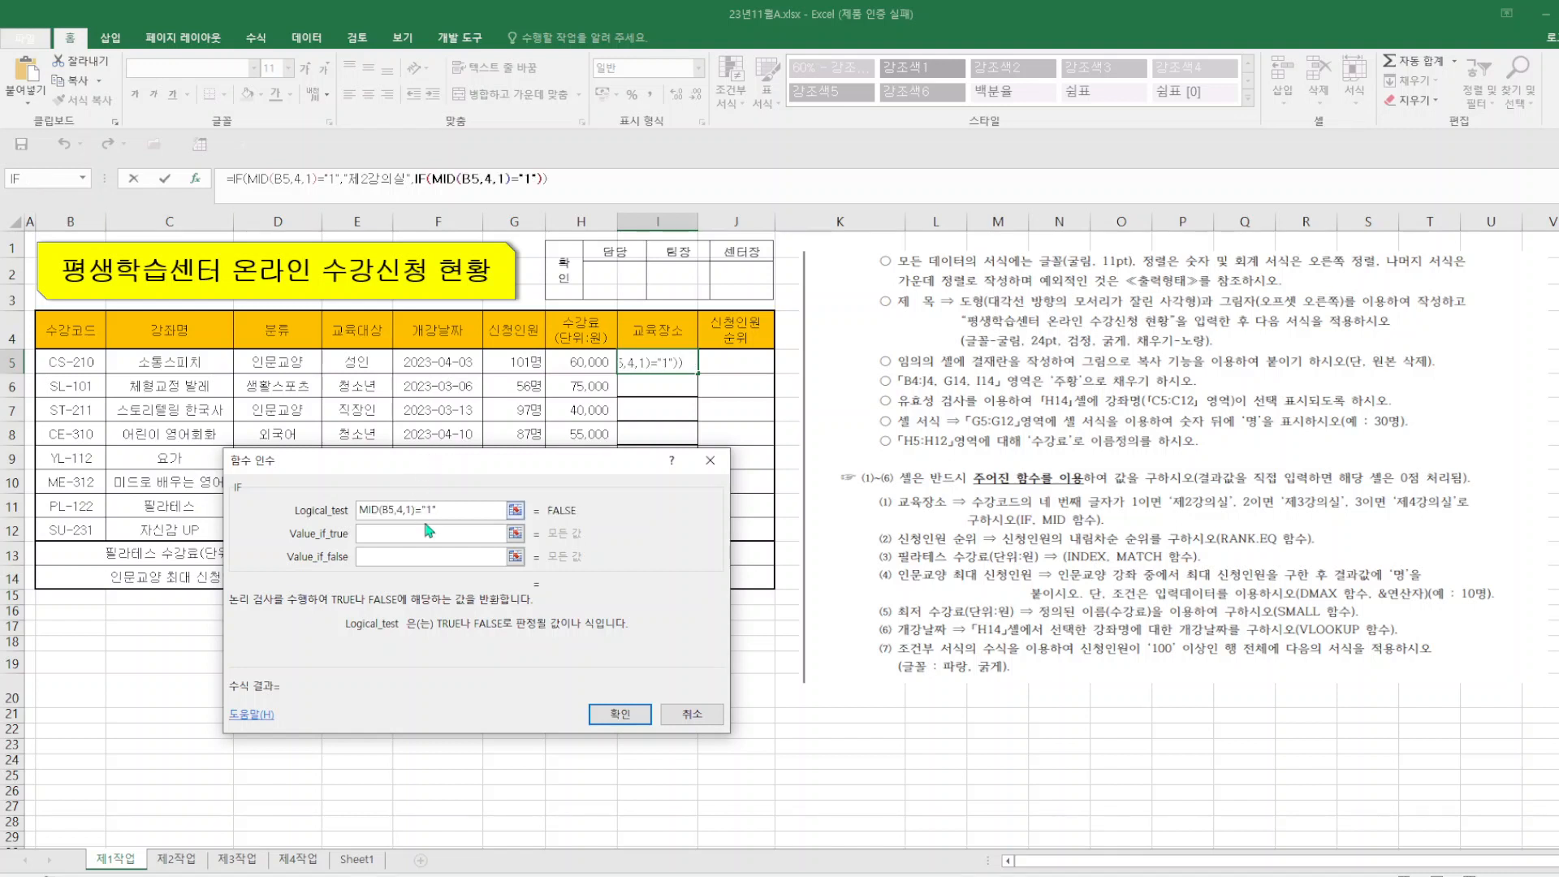
{"action": "key", "text": "BackSpace"}
{"action": "key", "text": "BackSpace"}
{"action": "type", "text": "2\""}
- Set the nested IF's values to 제3강의실 if true and 제4강의실 if false, and fill the completed formula from I5 down to I12
{"action": "left_click", "coordinate": [401, 533]}
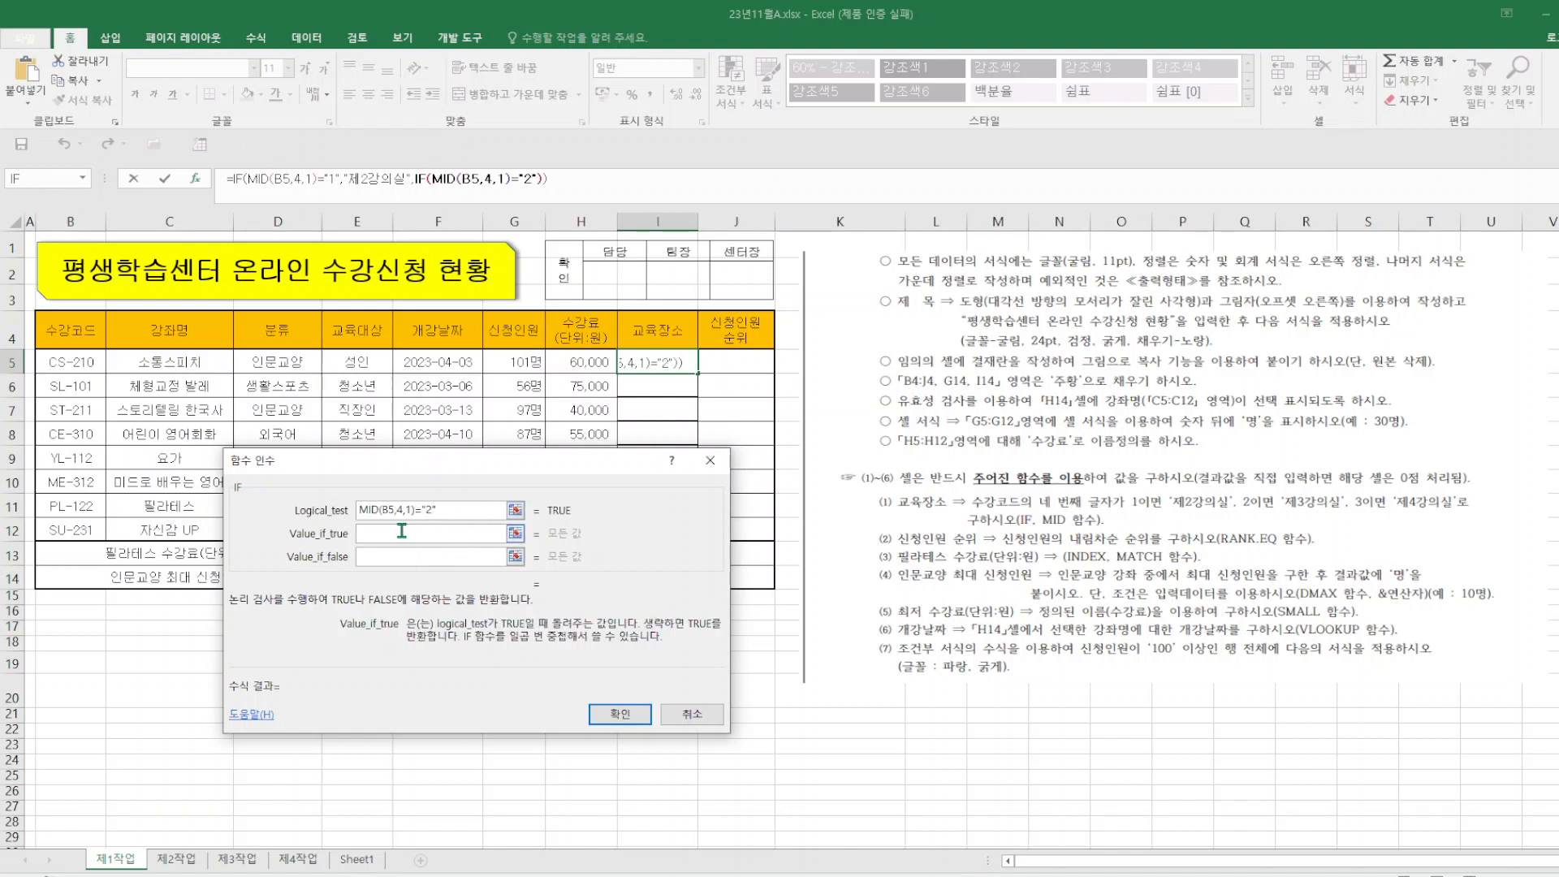
{"action": "type", "text": "제3강의실"}
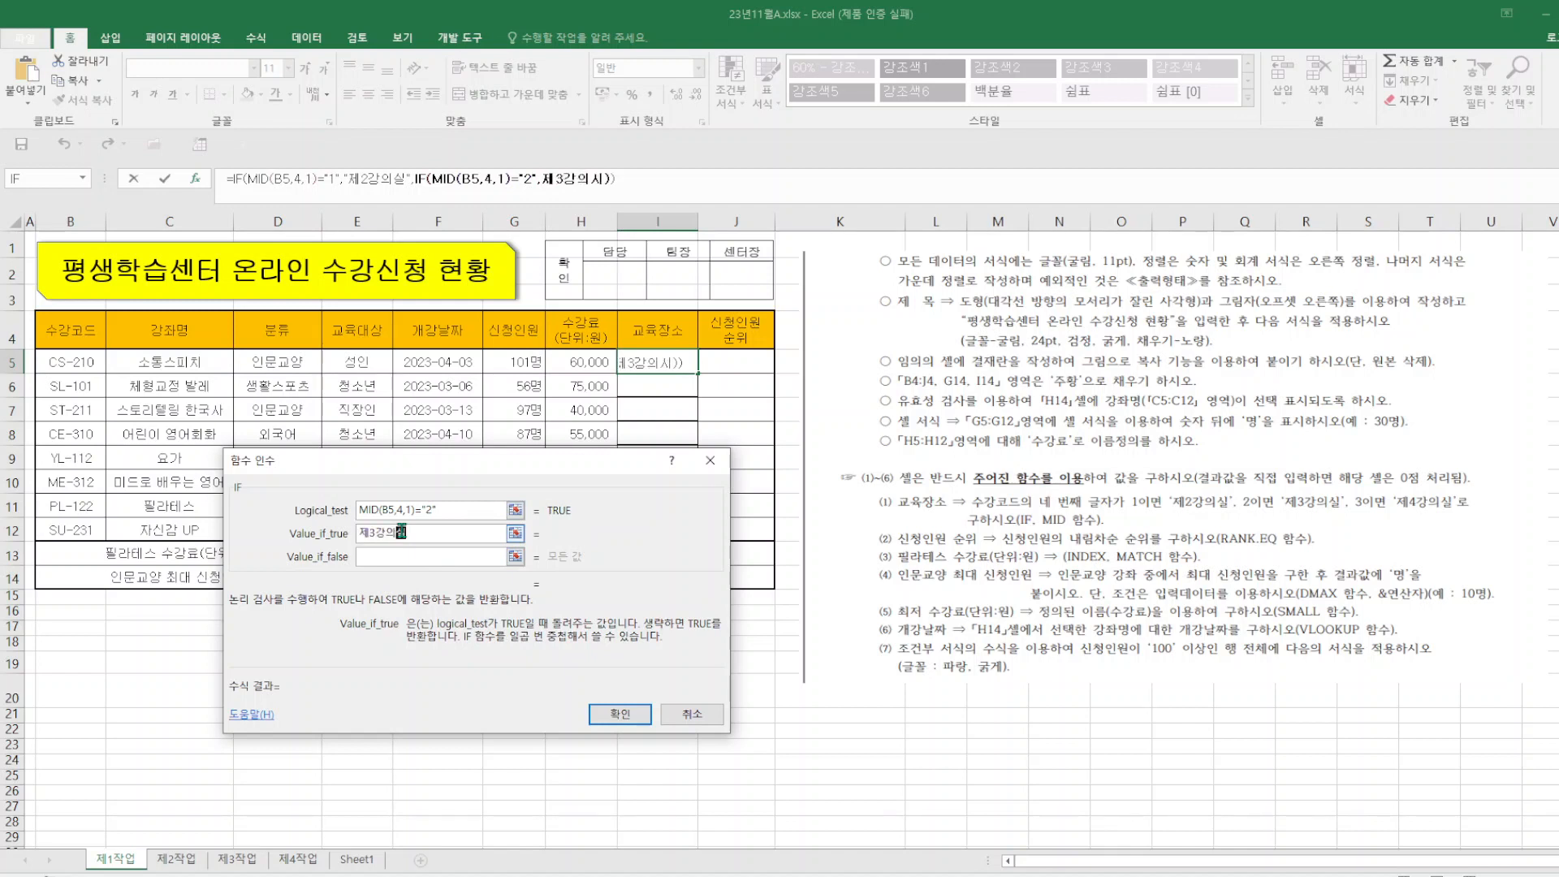
{"action": "left_click", "coordinate": [386, 558]}
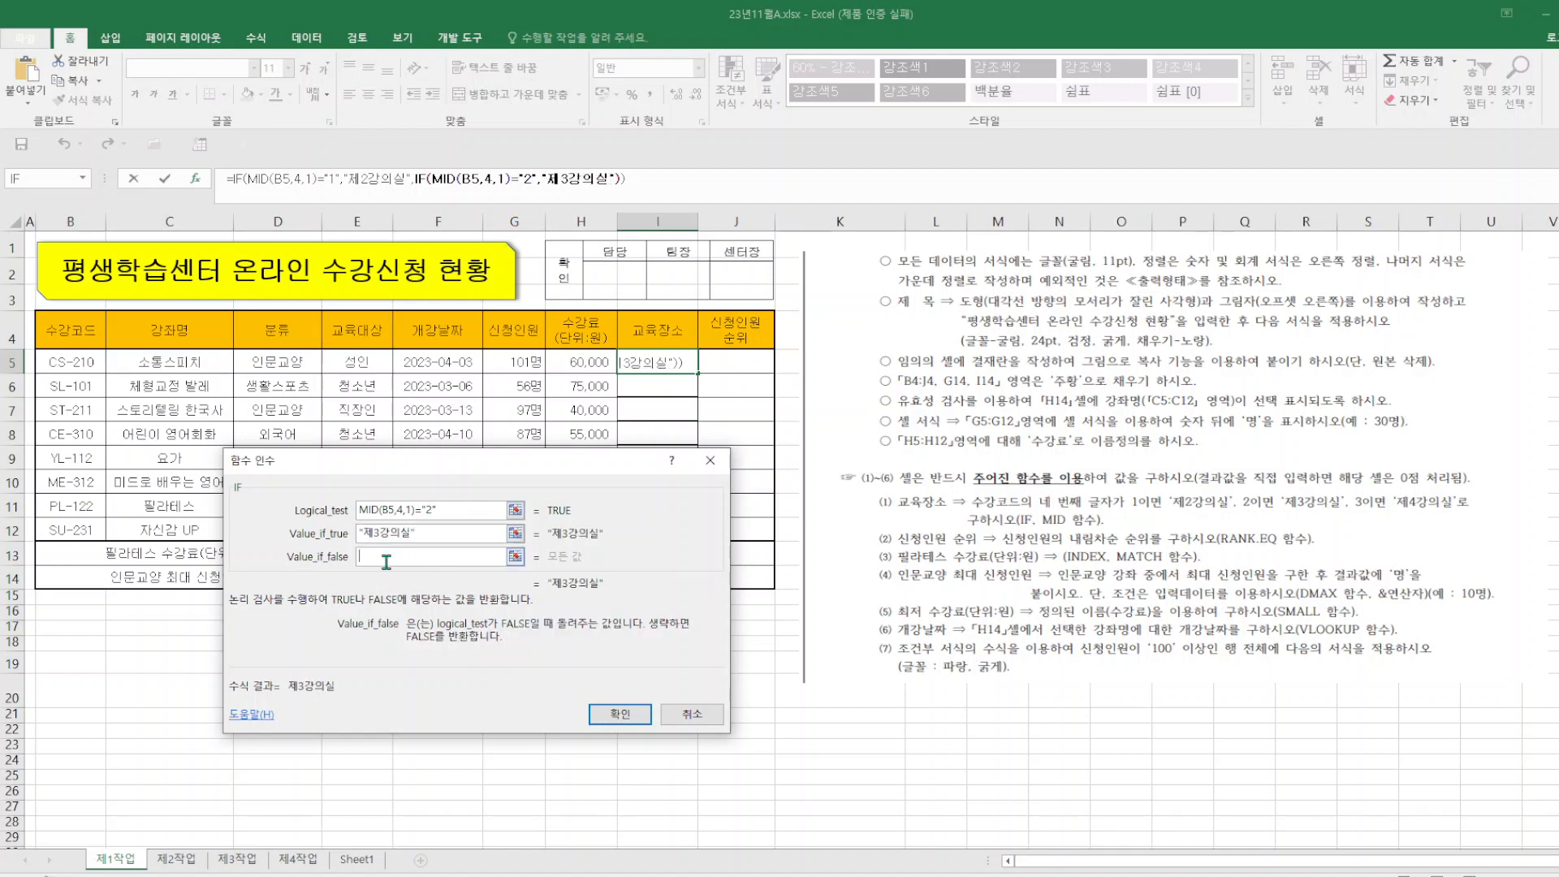
{"action": "type", "text": "제4강의실"}
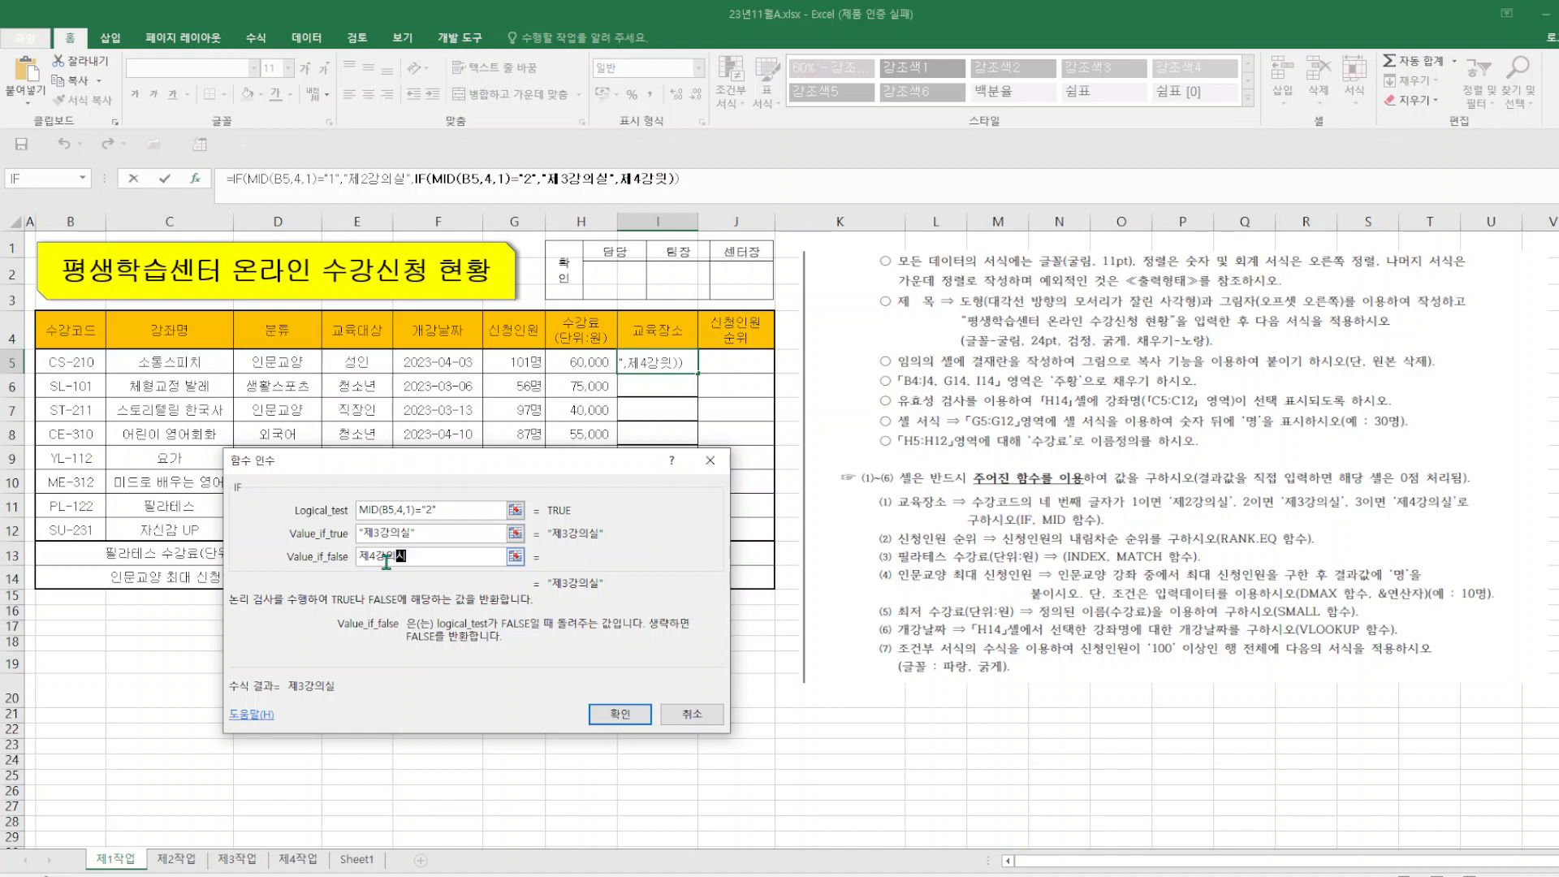
{"action": "left_click", "coordinate": [620, 714]}
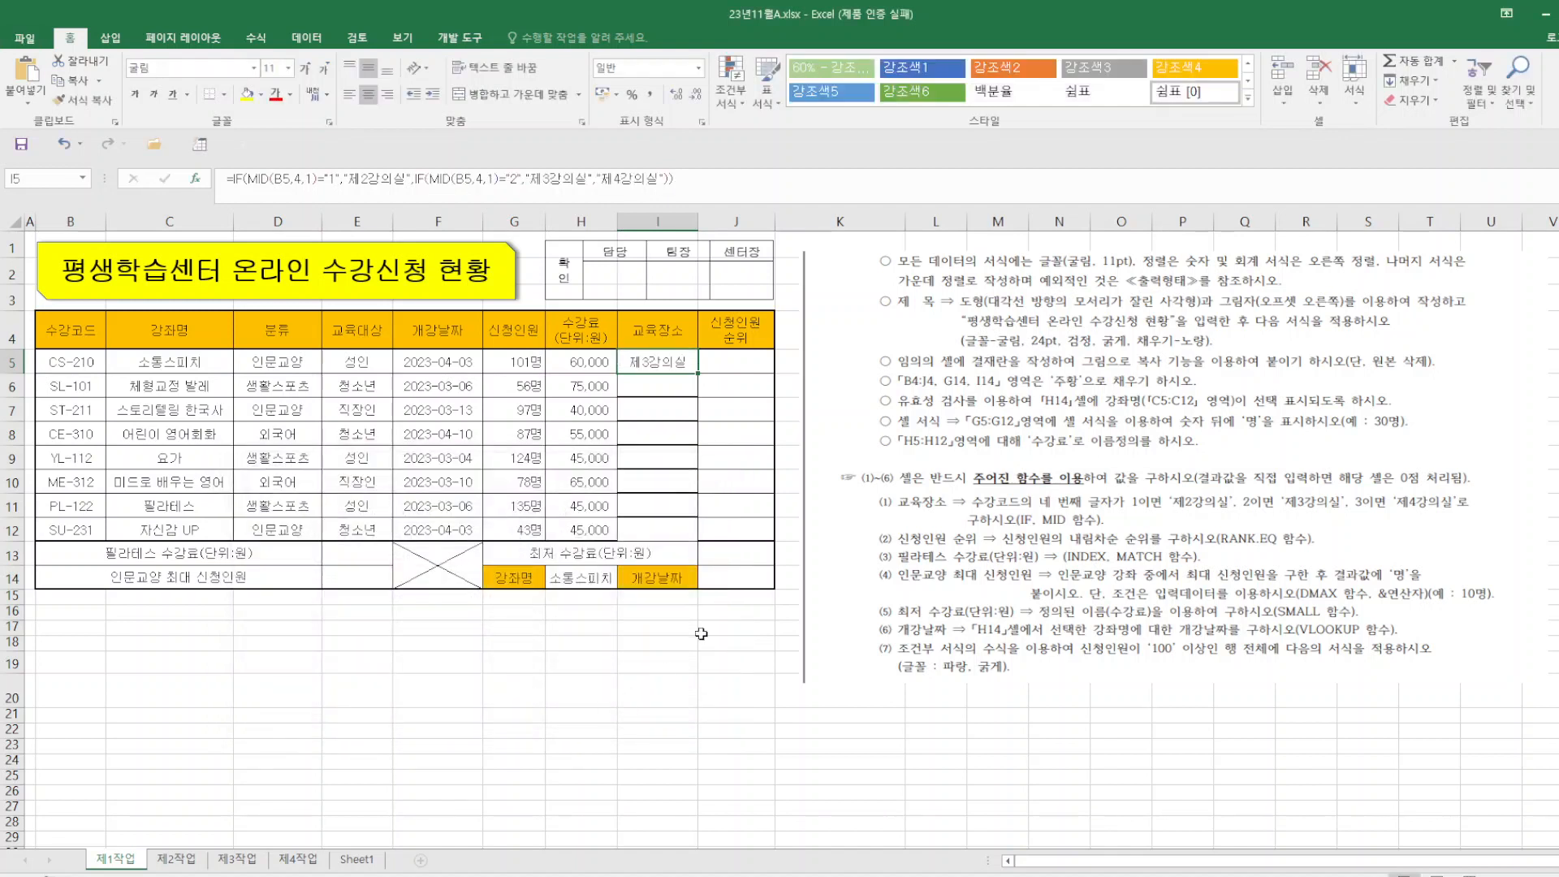
{"action": "left_click_drag", "start_coordinate": [698, 374], "coordinate": [699, 541]}
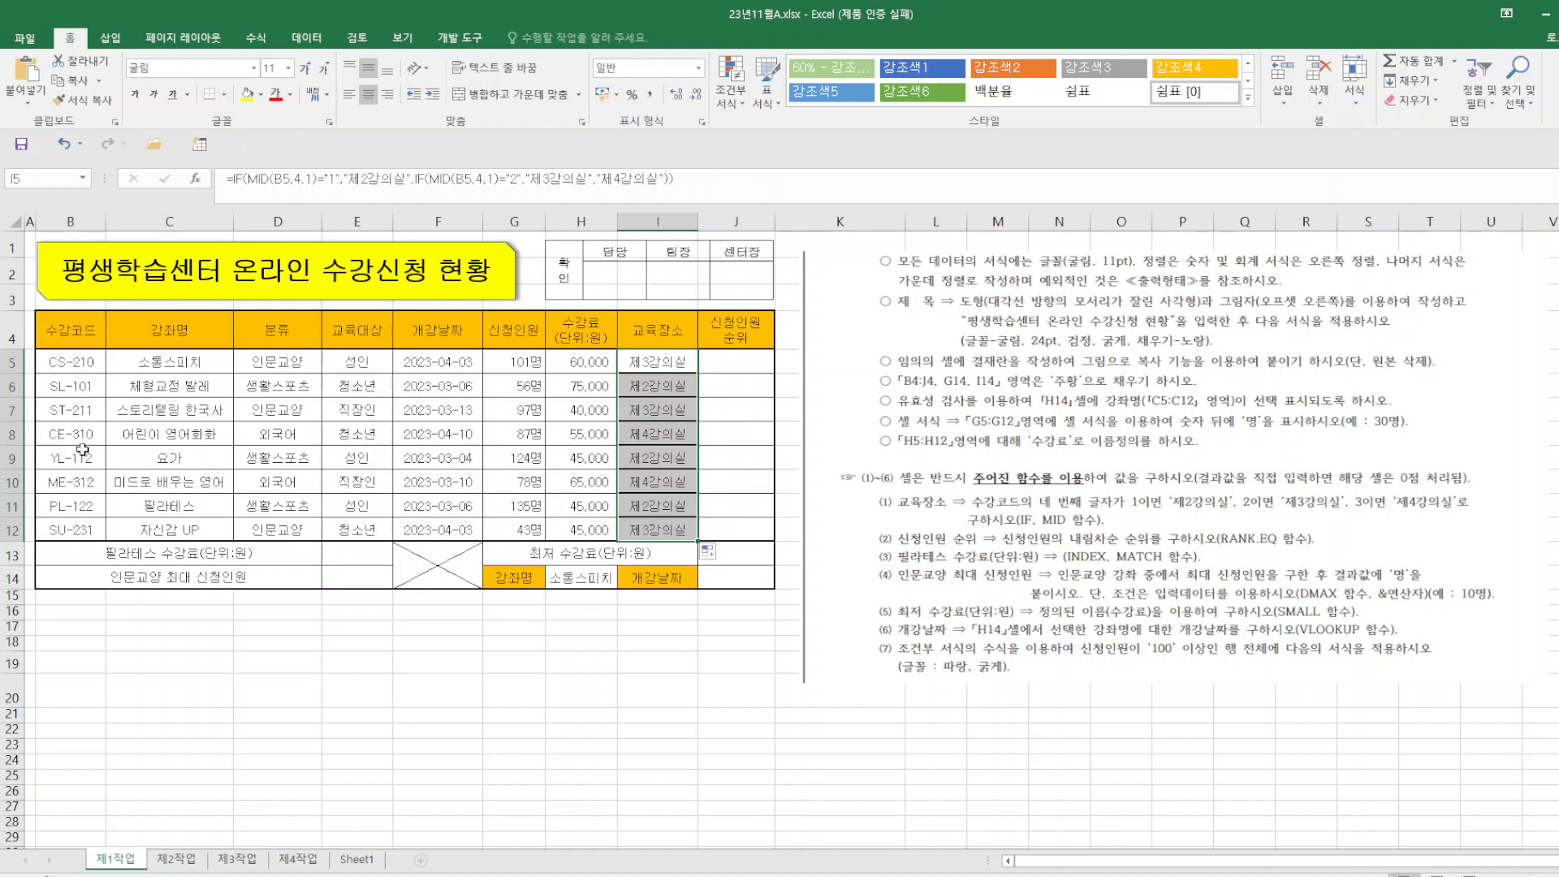
{"action": "left_click", "coordinate": [721, 700]}
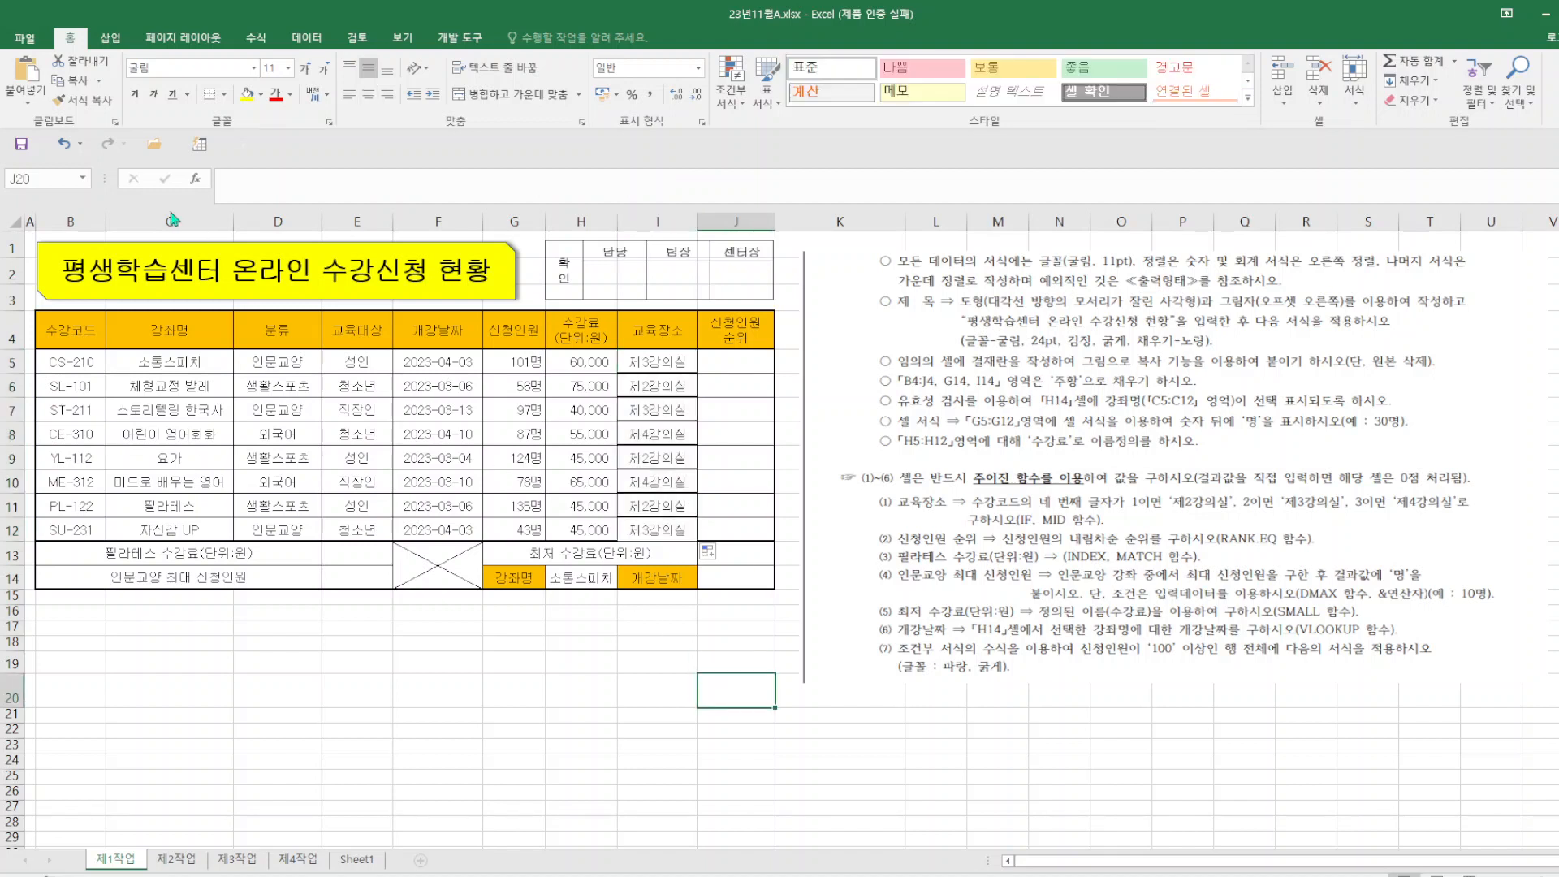
- Save the workbook, and start a RANK.EQ function in J5 with its function arguments open
{"action": "left_click", "coordinate": [25, 147]}
{"action": "left_click", "coordinate": [734, 365]}
{"action": "type", "text": "=ㄱㅁ"}
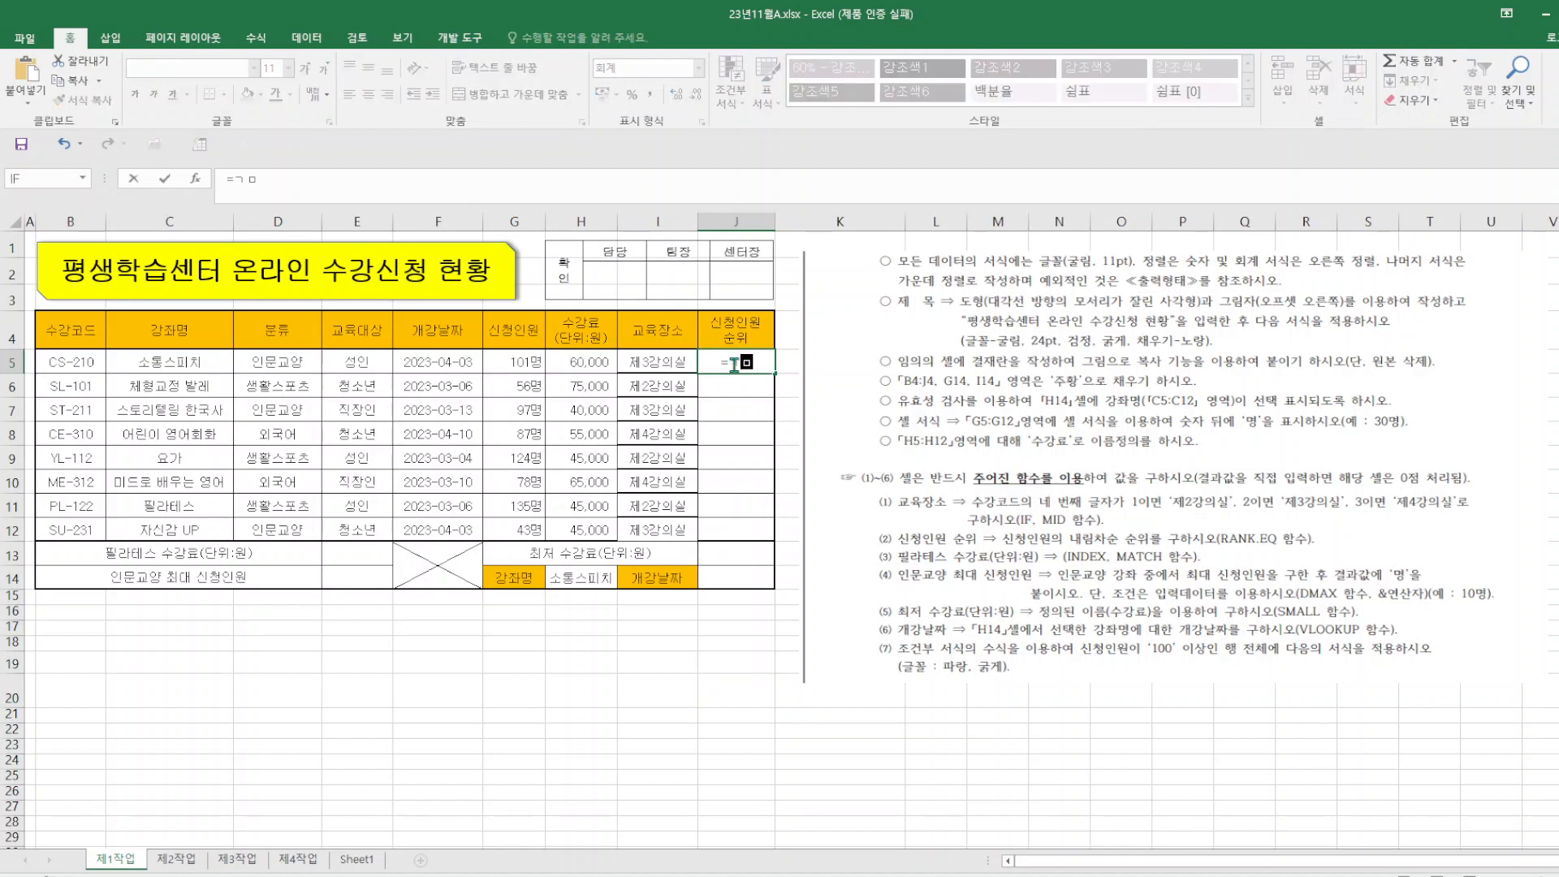
{"action": "type", "text": "RANK."}
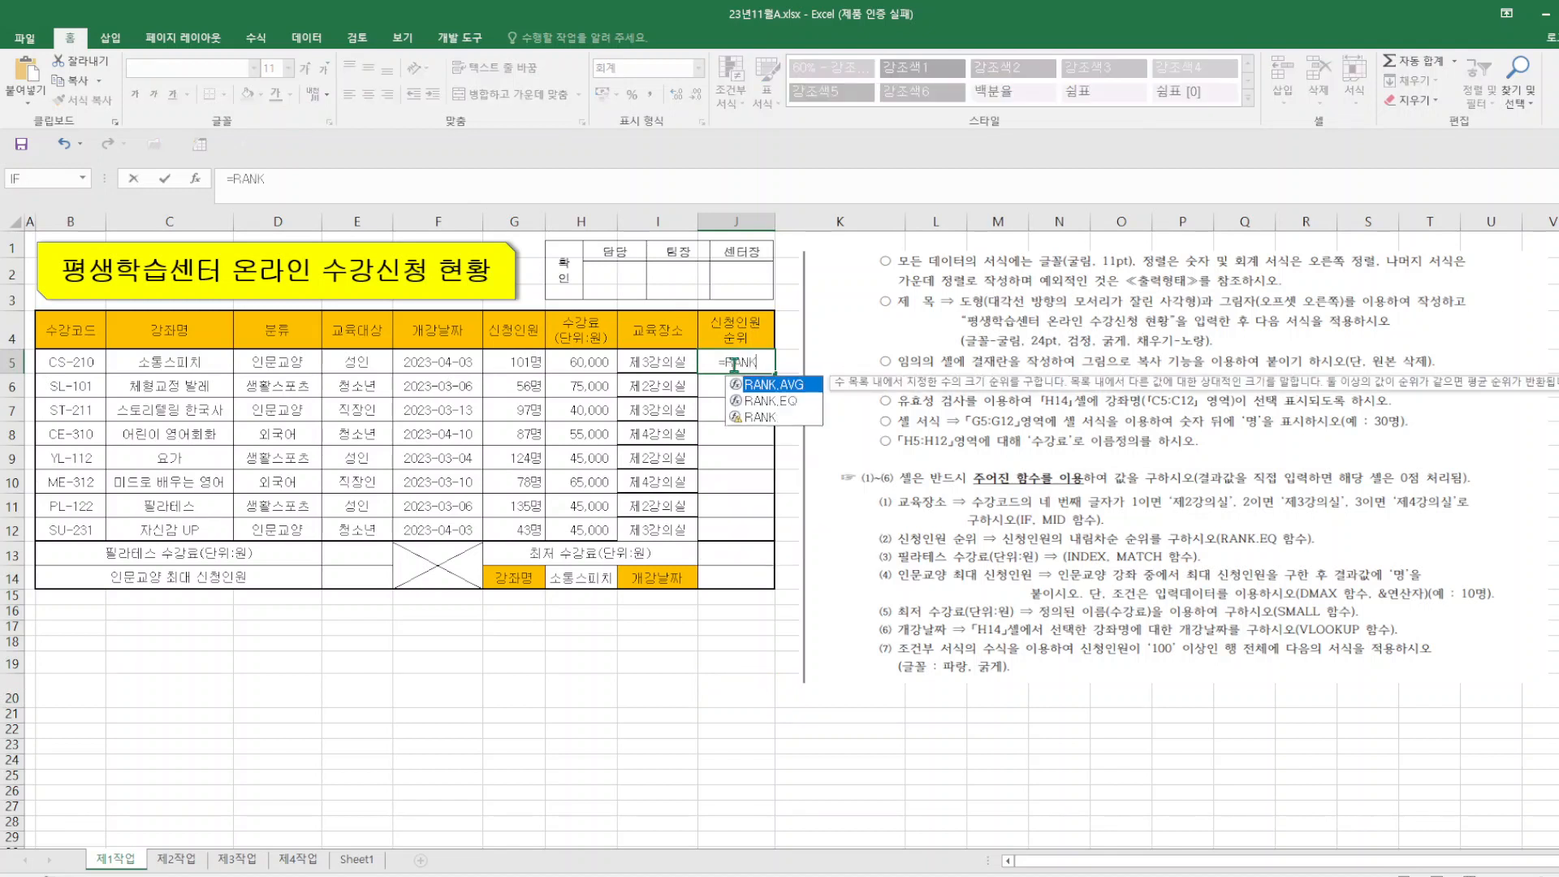
{"action": "double_click", "coordinate": [778, 400]}
{"action": "left_click", "coordinate": [196, 185]}
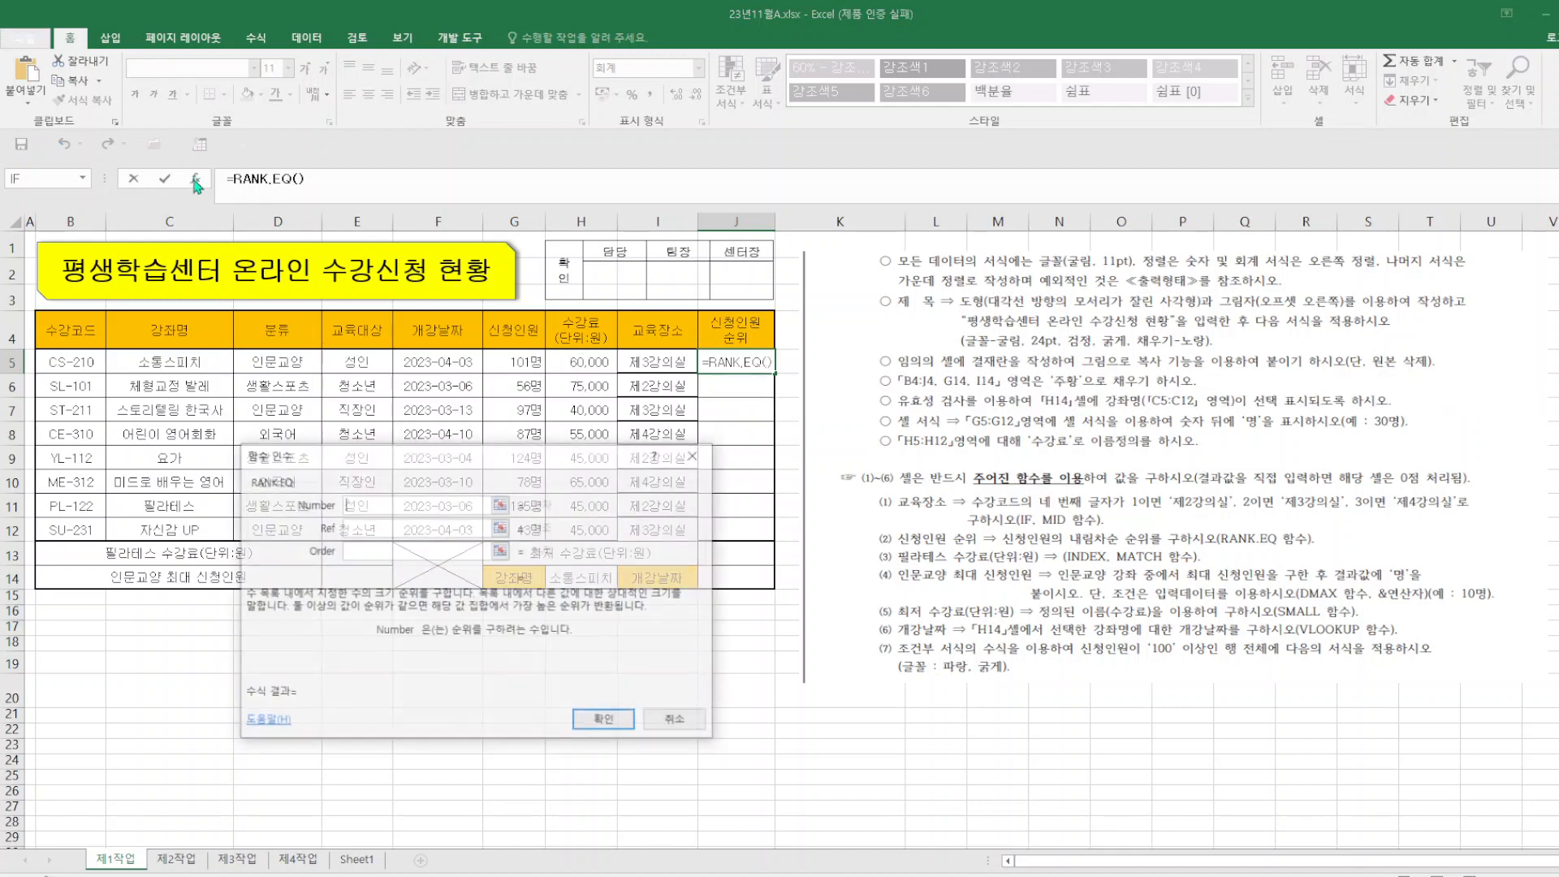
{"action": "left_click_drag", "start_coordinate": [520, 406], "coordinate": [882, 325]}
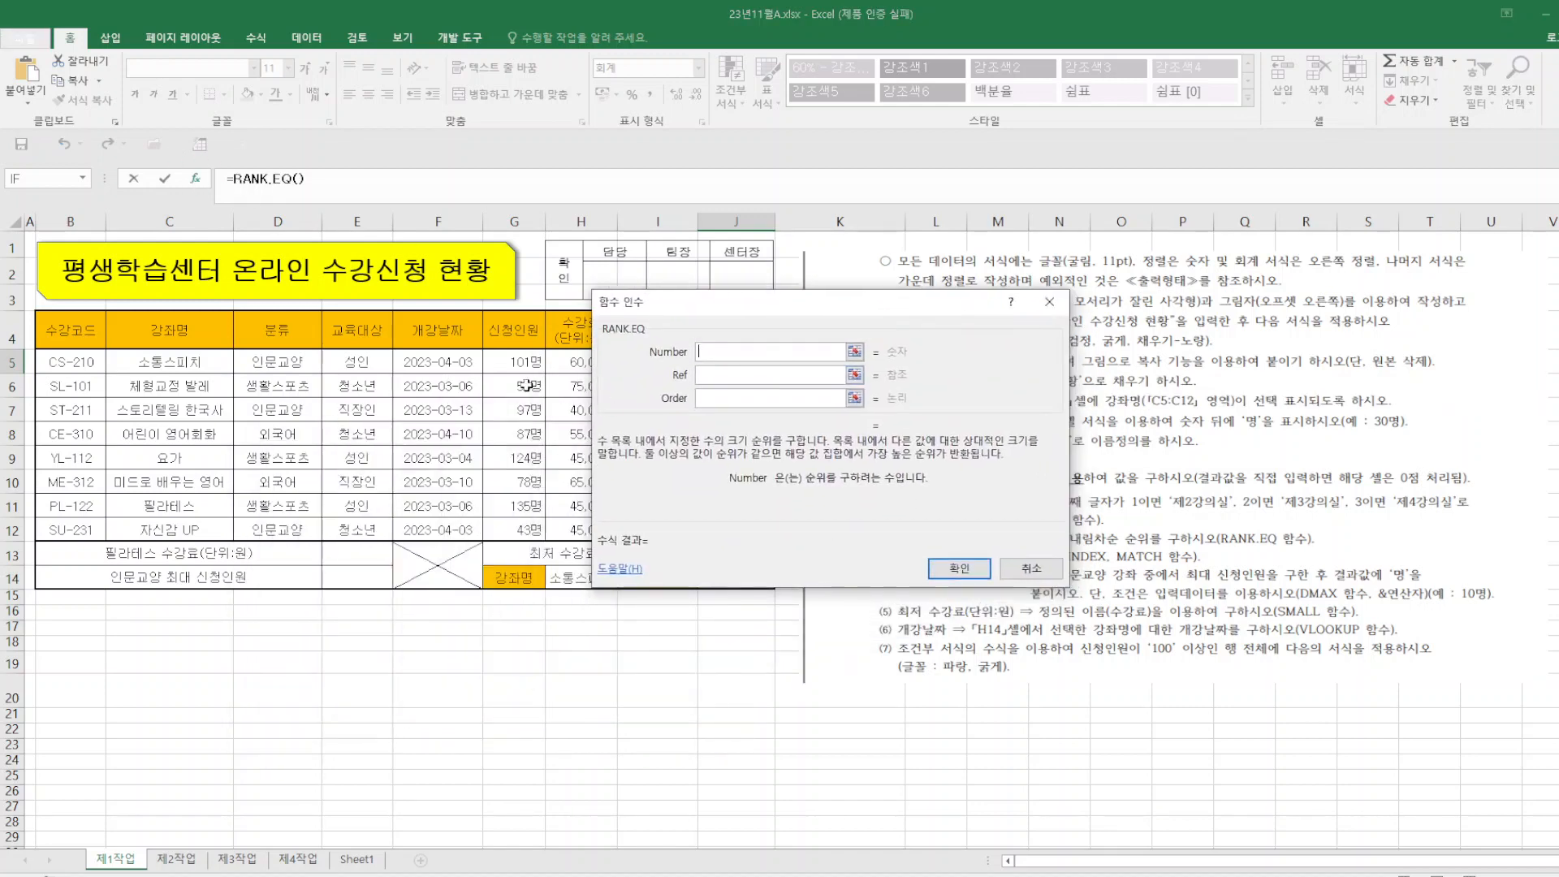
- Rank G5 within the absolute range $G$5:$G$12, and fill the RANK.EQ formula from J5 down to J12
{"action": "left_click", "coordinate": [513, 366]}
{"action": "left_click", "coordinate": [701, 375]}
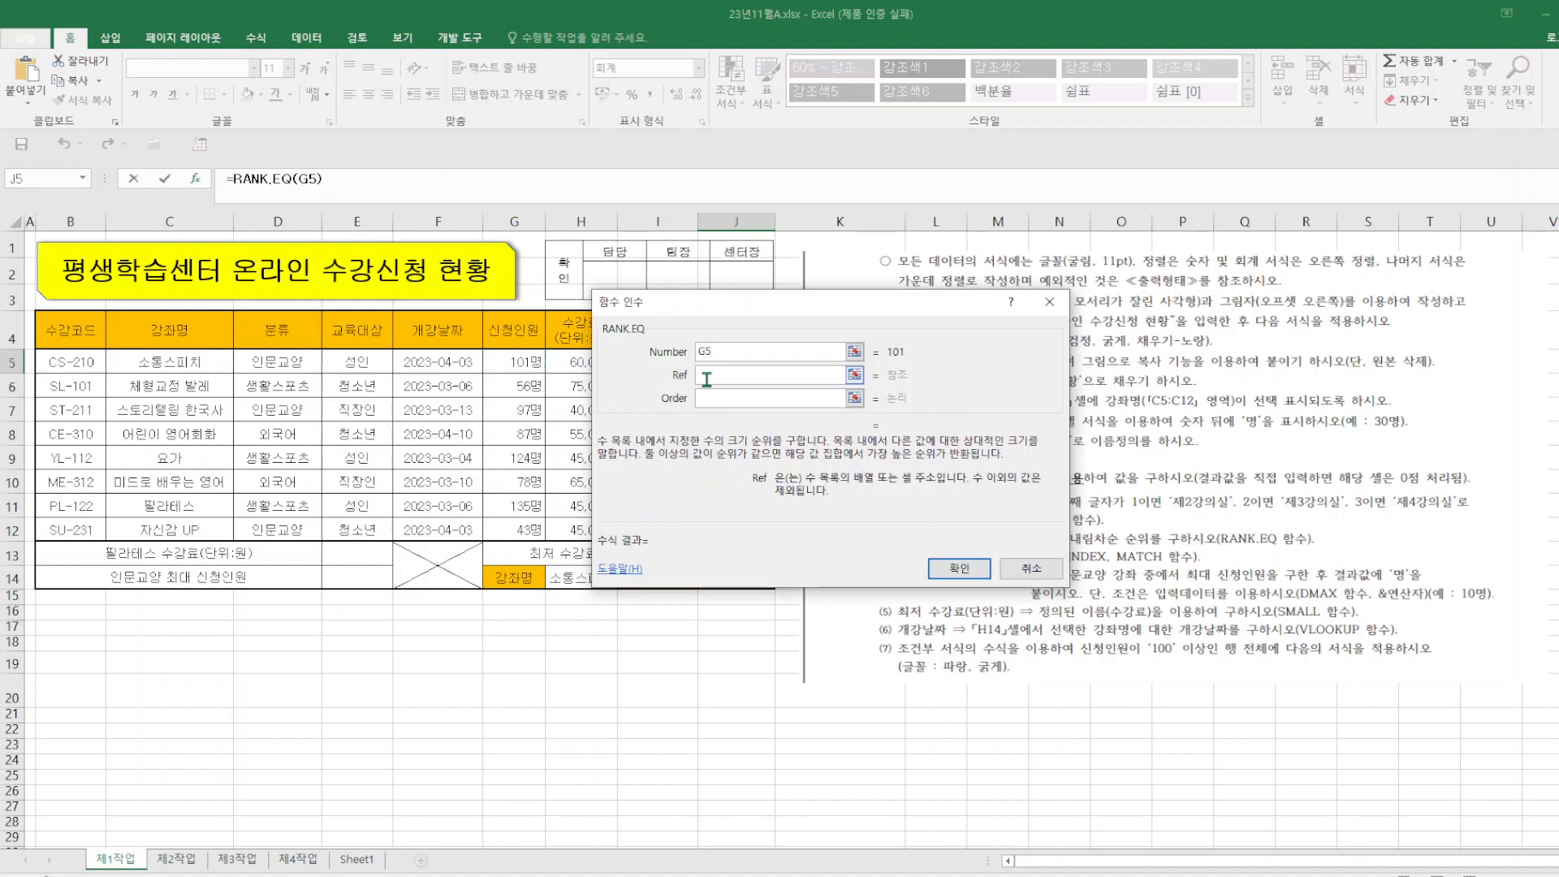
{"action": "left_click_drag", "start_coordinate": [434, 364], "coordinate": [438, 411]}
{"action": "left_click_drag", "start_coordinate": [505, 360], "coordinate": [520, 532]}
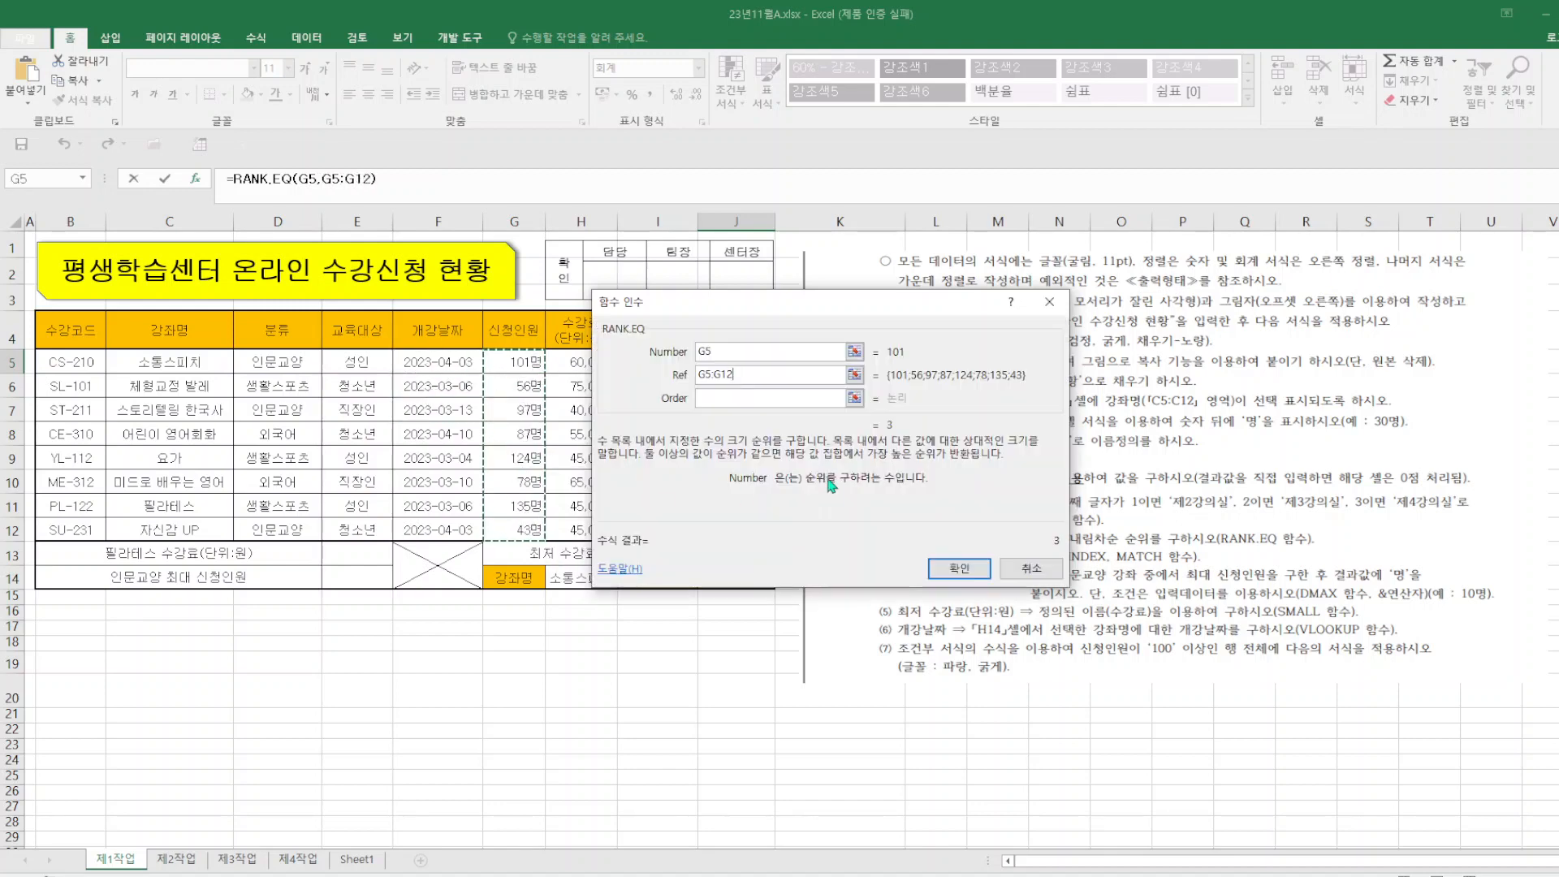
{"action": "key", "text": "F4"}
{"action": "left_click", "coordinate": [959, 568]}
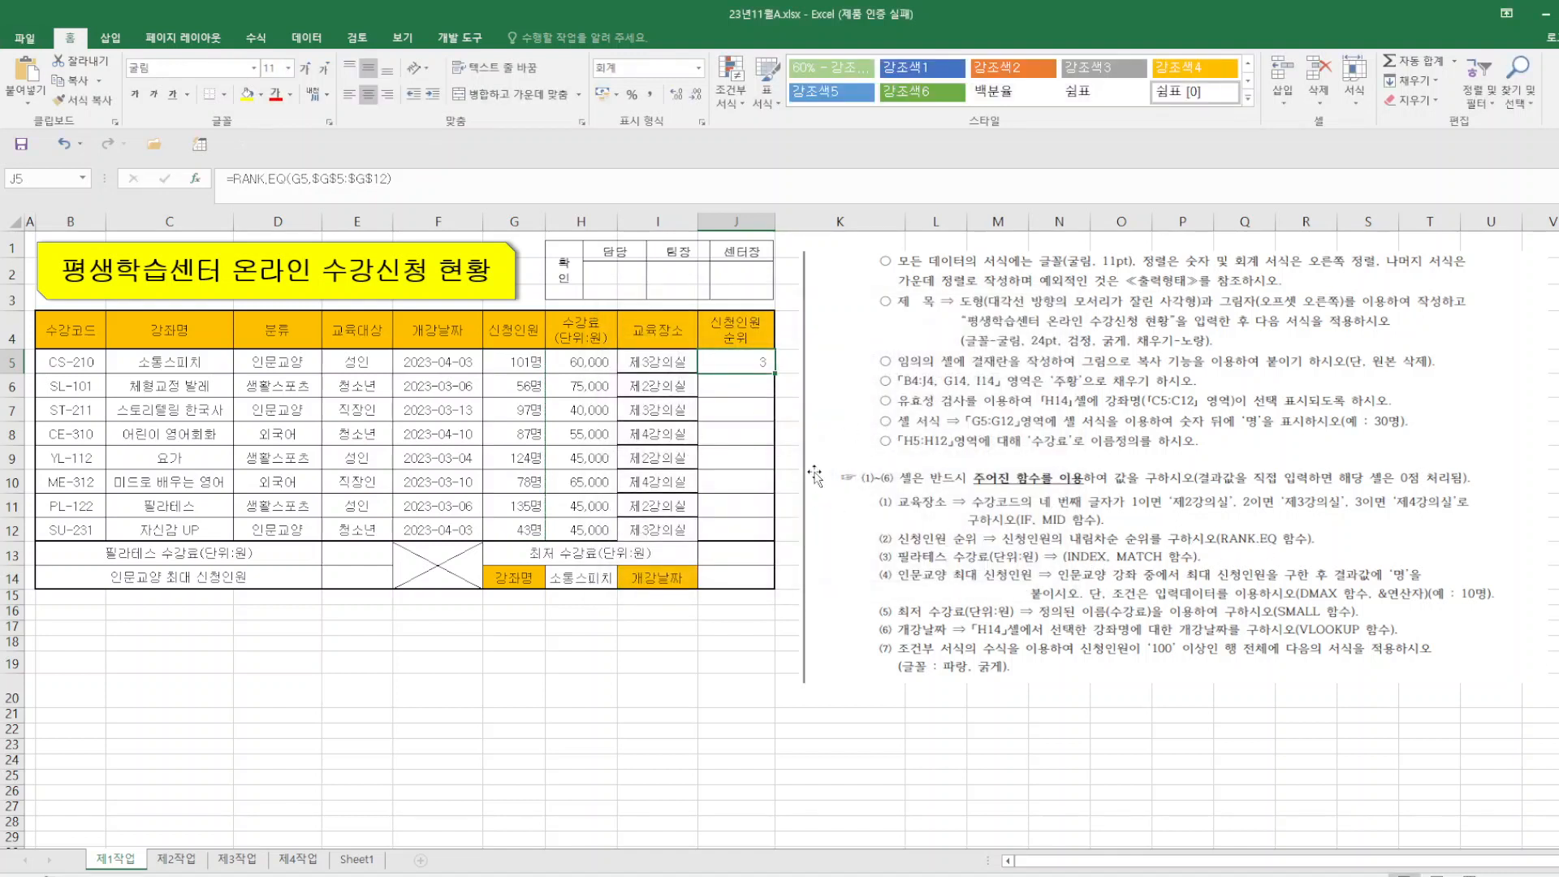
{"action": "left_click_drag", "start_coordinate": [774, 375], "coordinate": [775, 539]}
{"action": "left_click", "coordinate": [370, 722]}
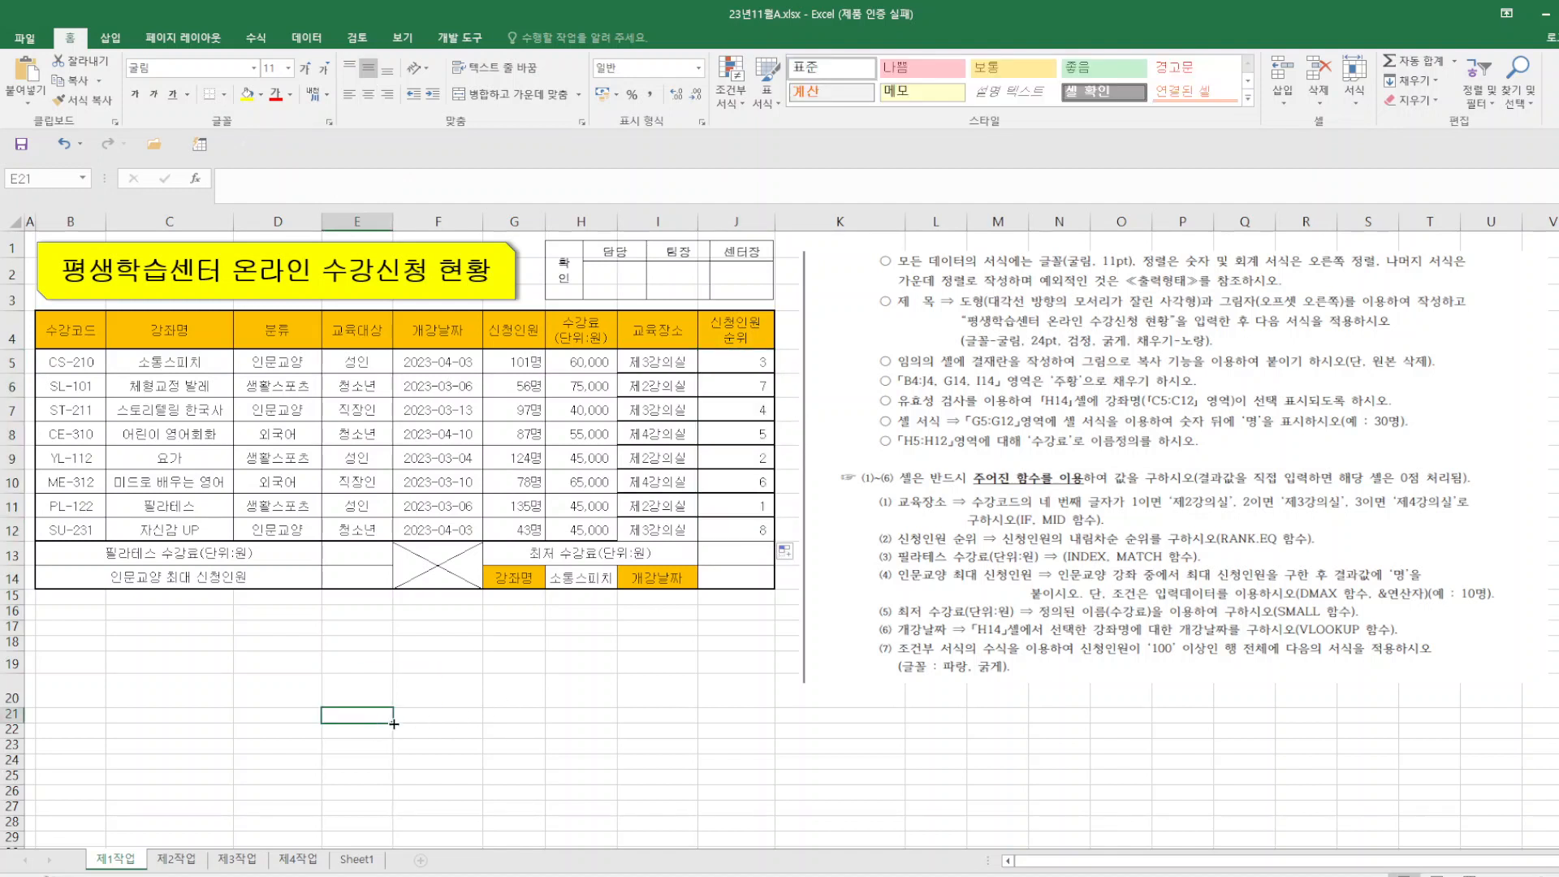
- Start an INDEX formula in E13 over B5:H12, with a nested MATCH for the row number that looks up C11
{"action": "left_click", "coordinate": [368, 559]}
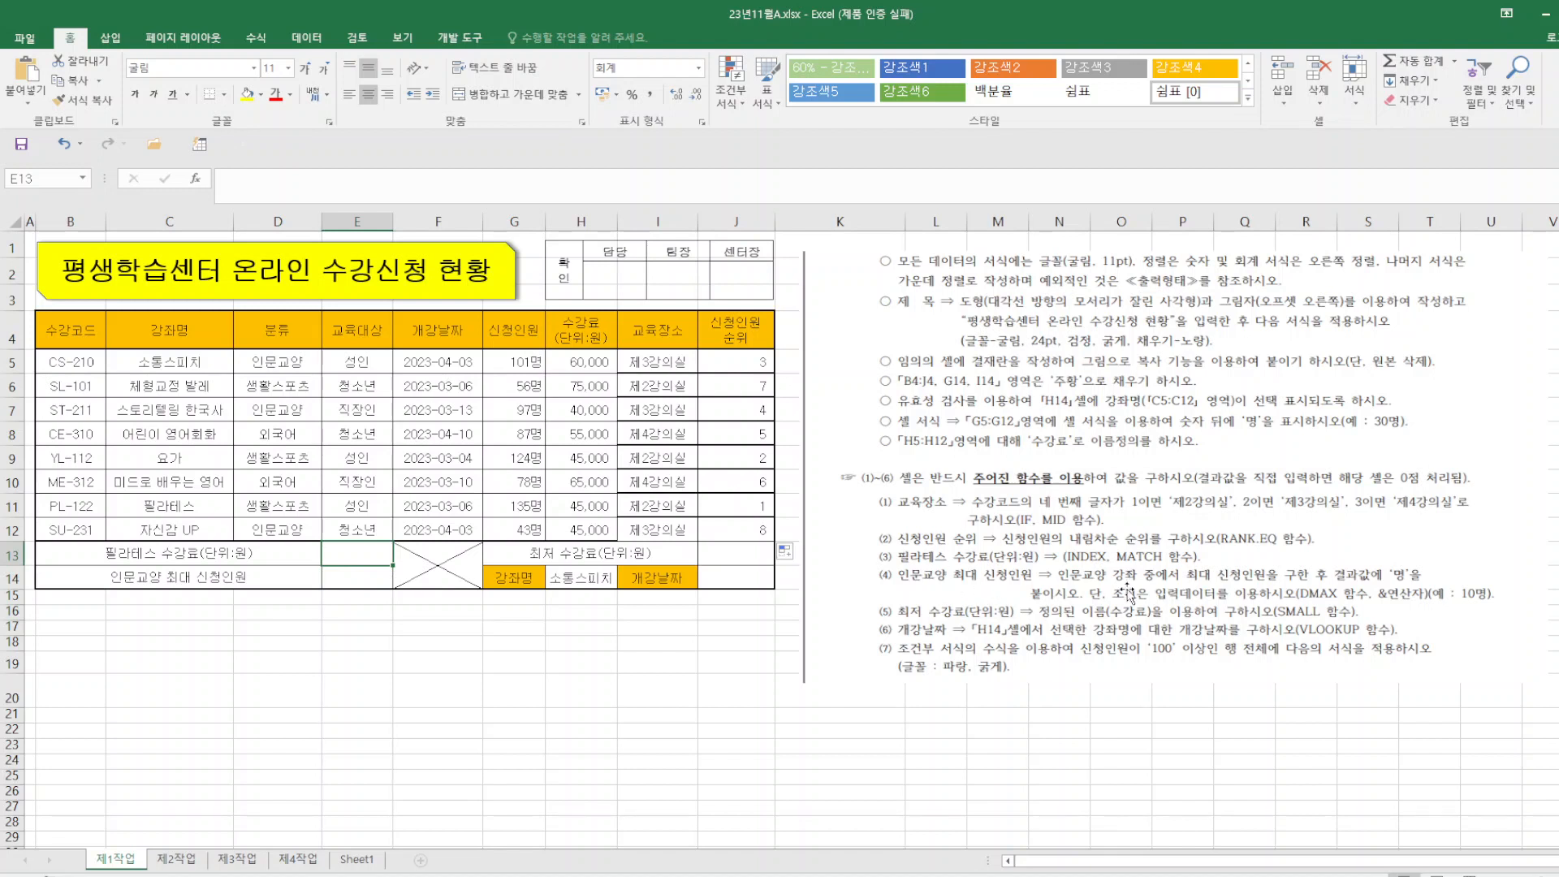
{"action": "type", "text": "=INDEX("}
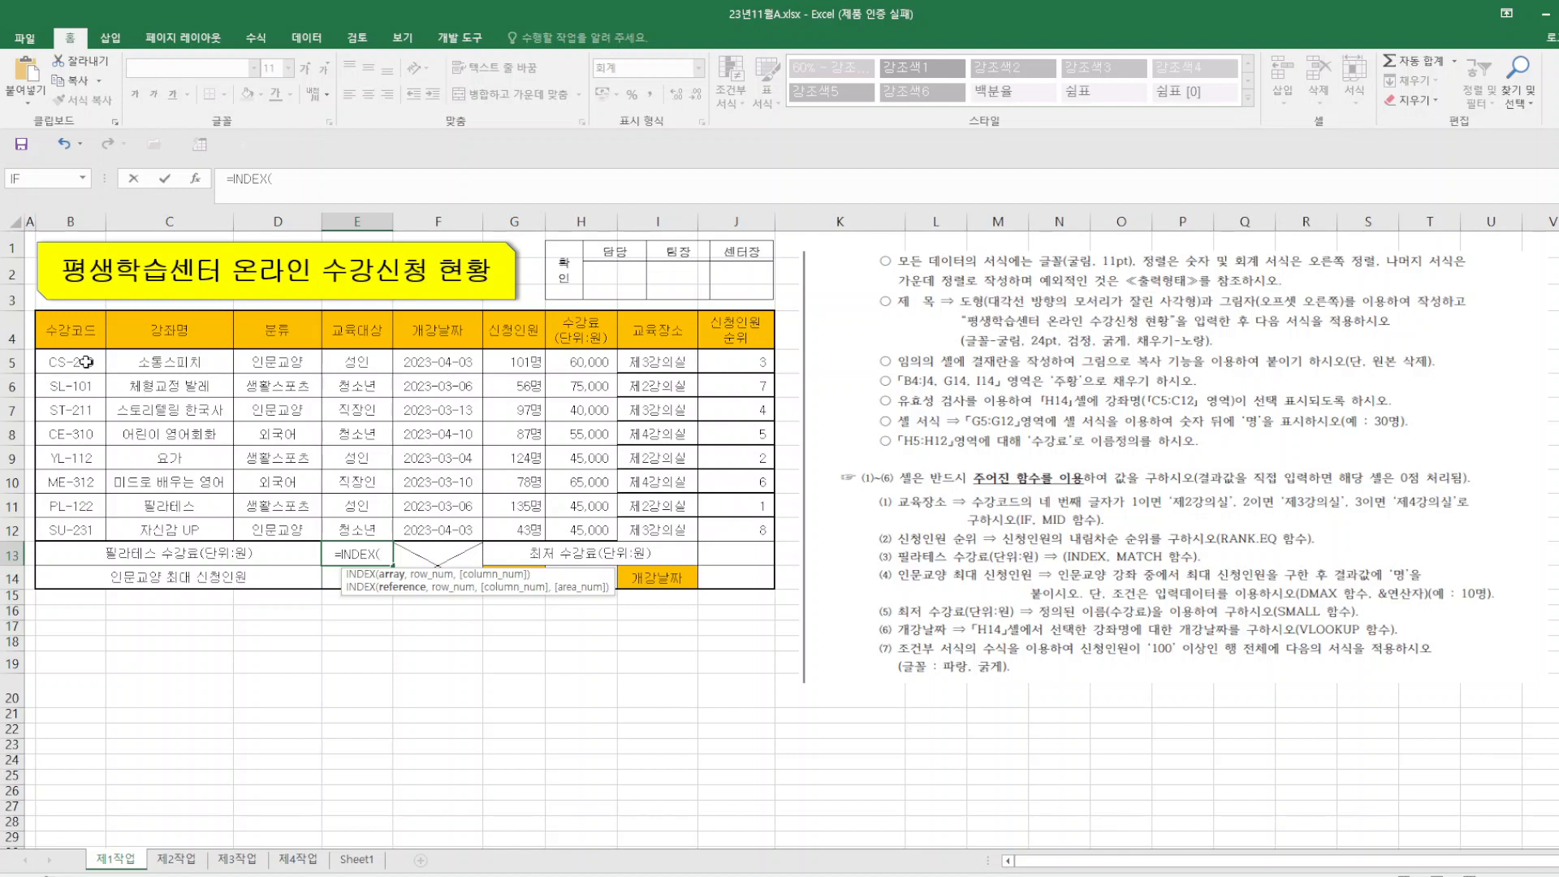
{"action": "left_click_drag", "start_coordinate": [87, 362], "coordinate": [583, 531]}
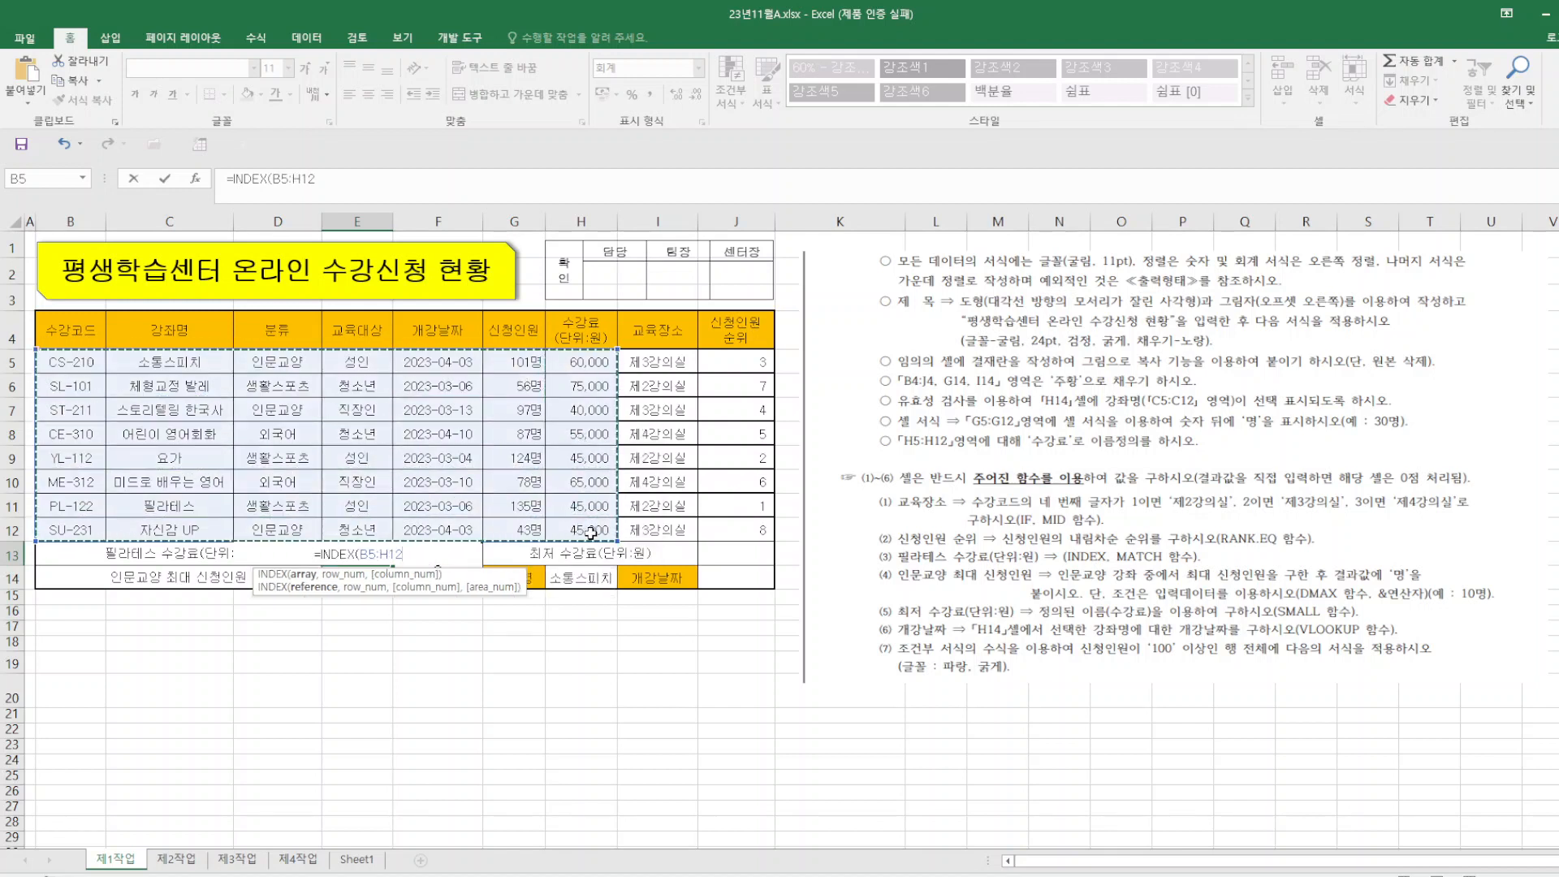
{"action": "type", "text": ",MATCH("}
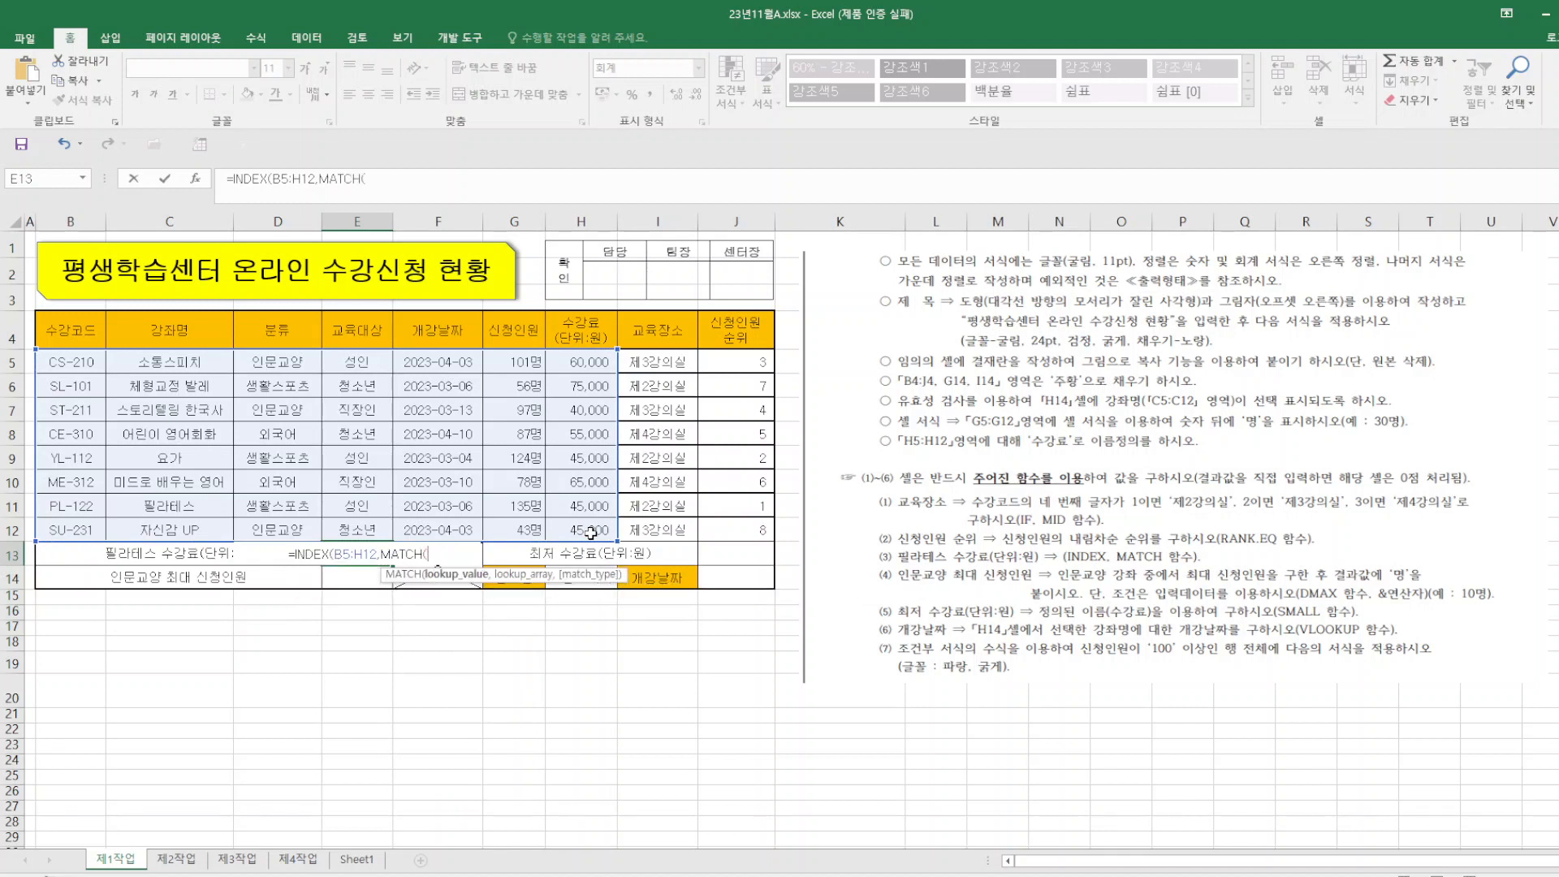
{"action": "left_click", "coordinate": [192, 510]}
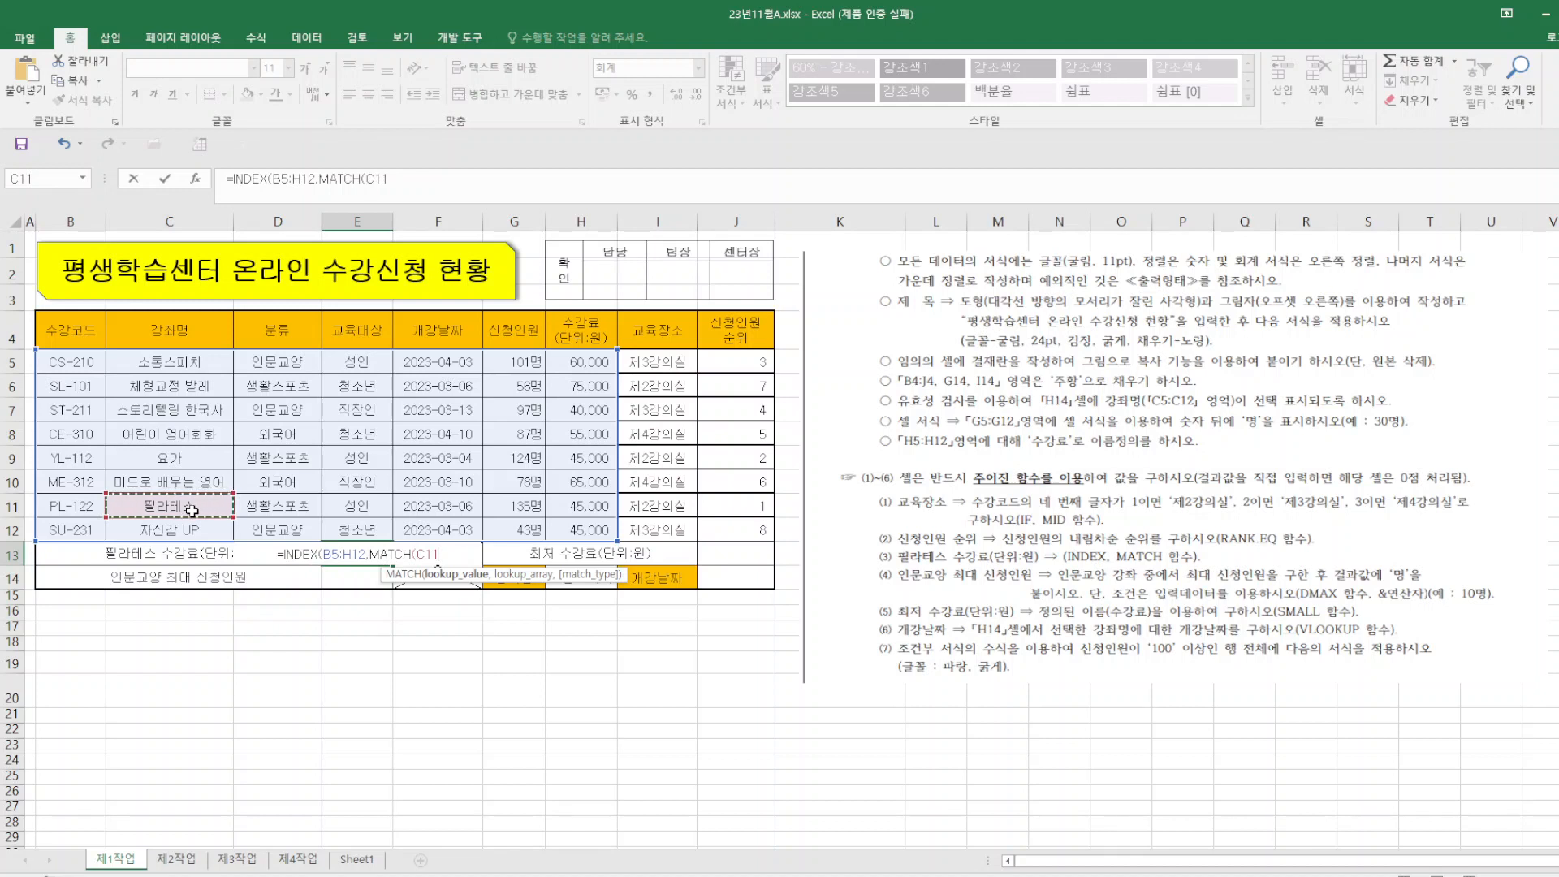
{"action": "type", "text": ","}
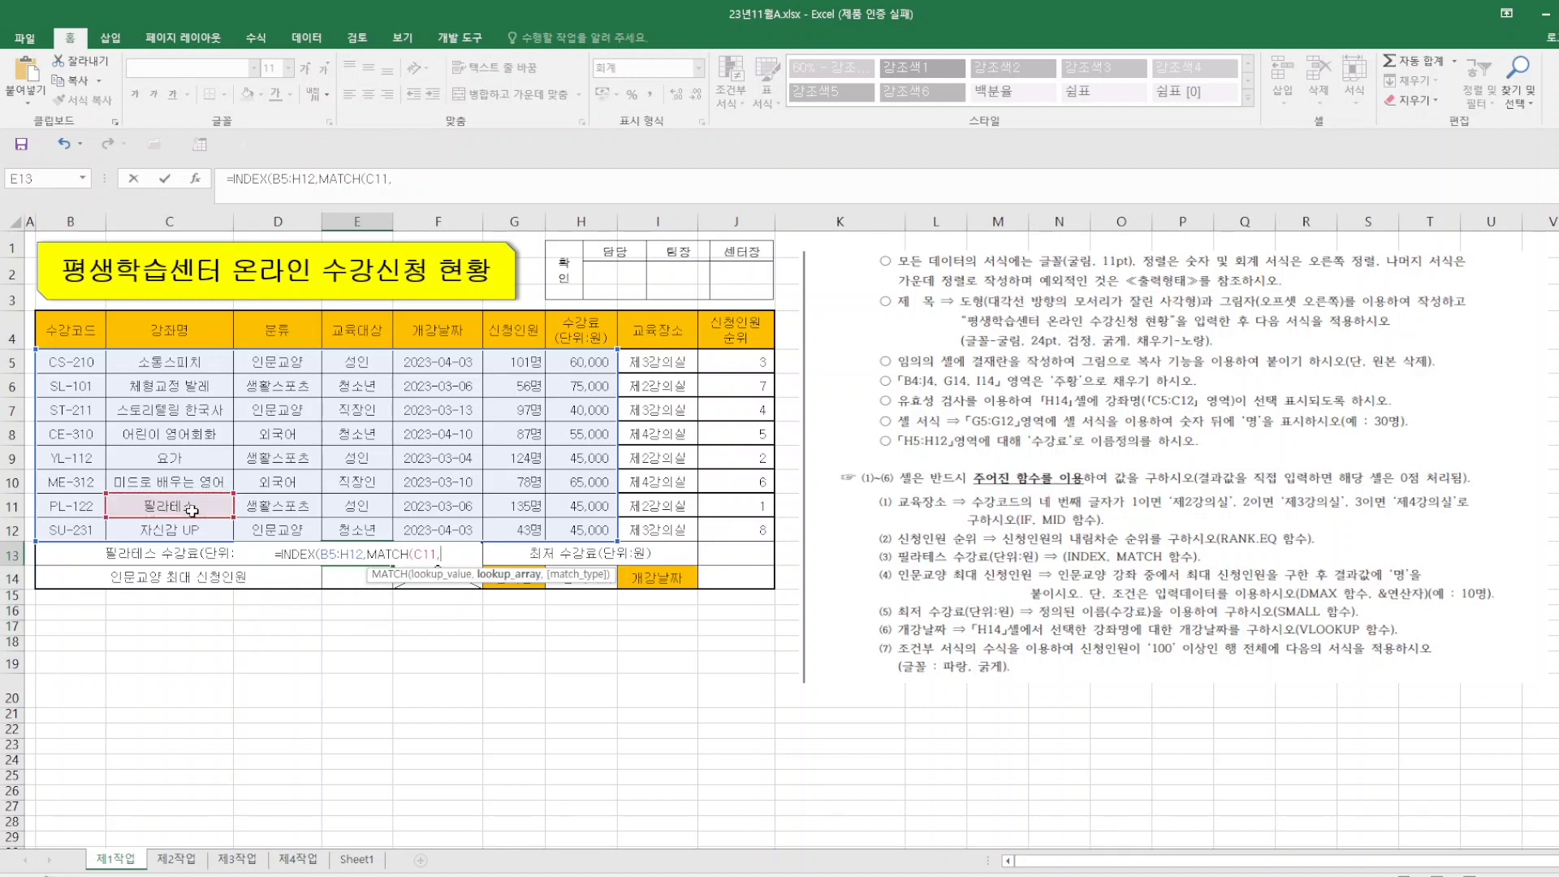
- Complete the nested MATCH with the lookup array C5:C12 and match type 0
{"action": "left_click", "coordinate": [184, 361]}
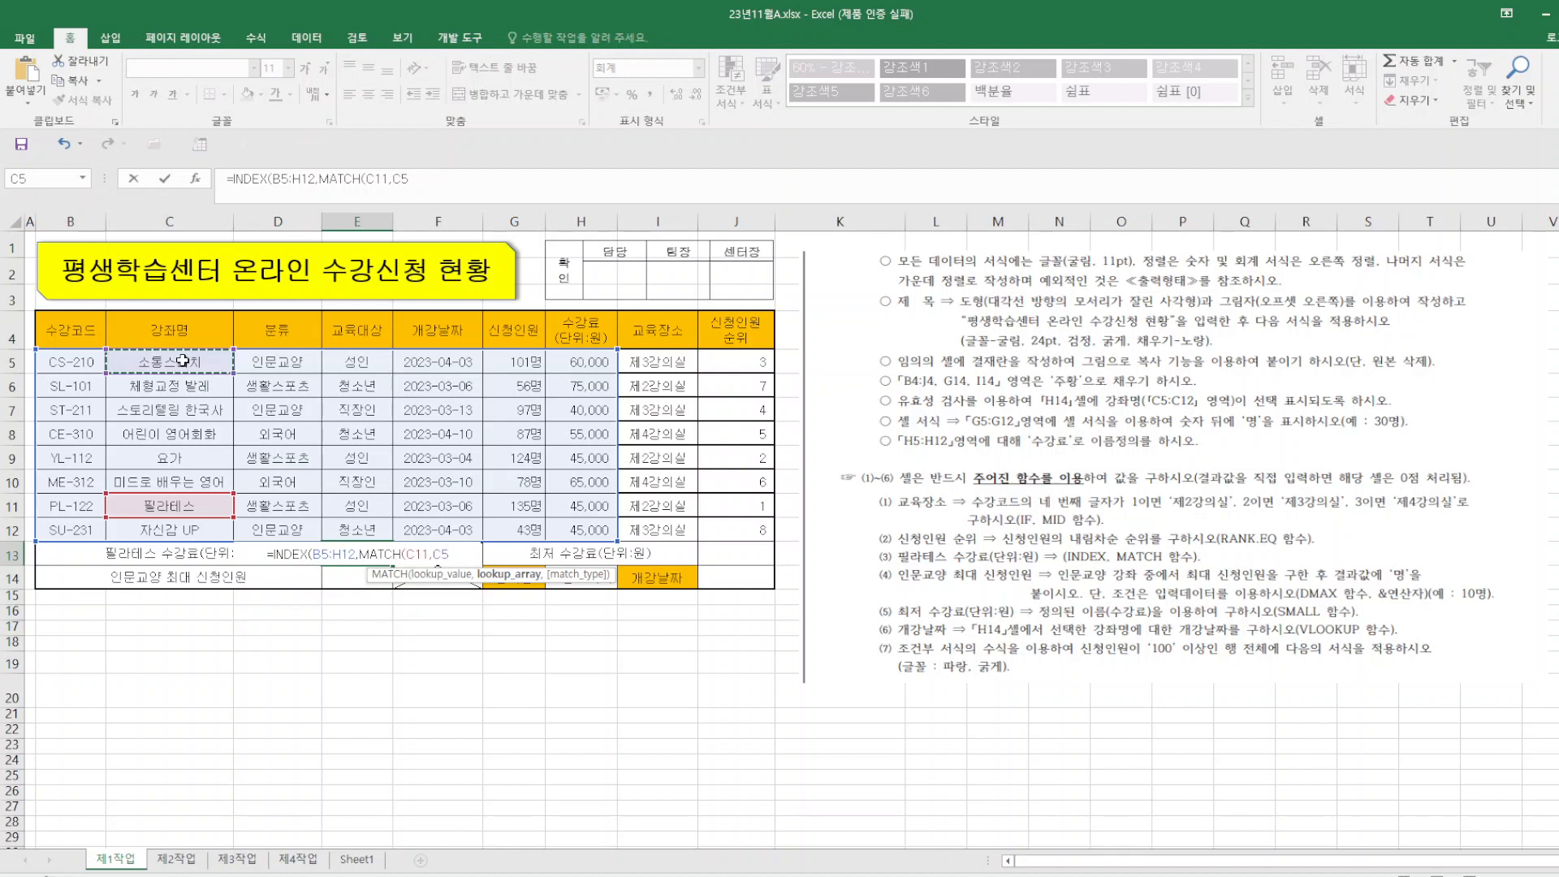
{"action": "left_click_drag", "start_coordinate": [183, 361], "coordinate": [204, 528]}
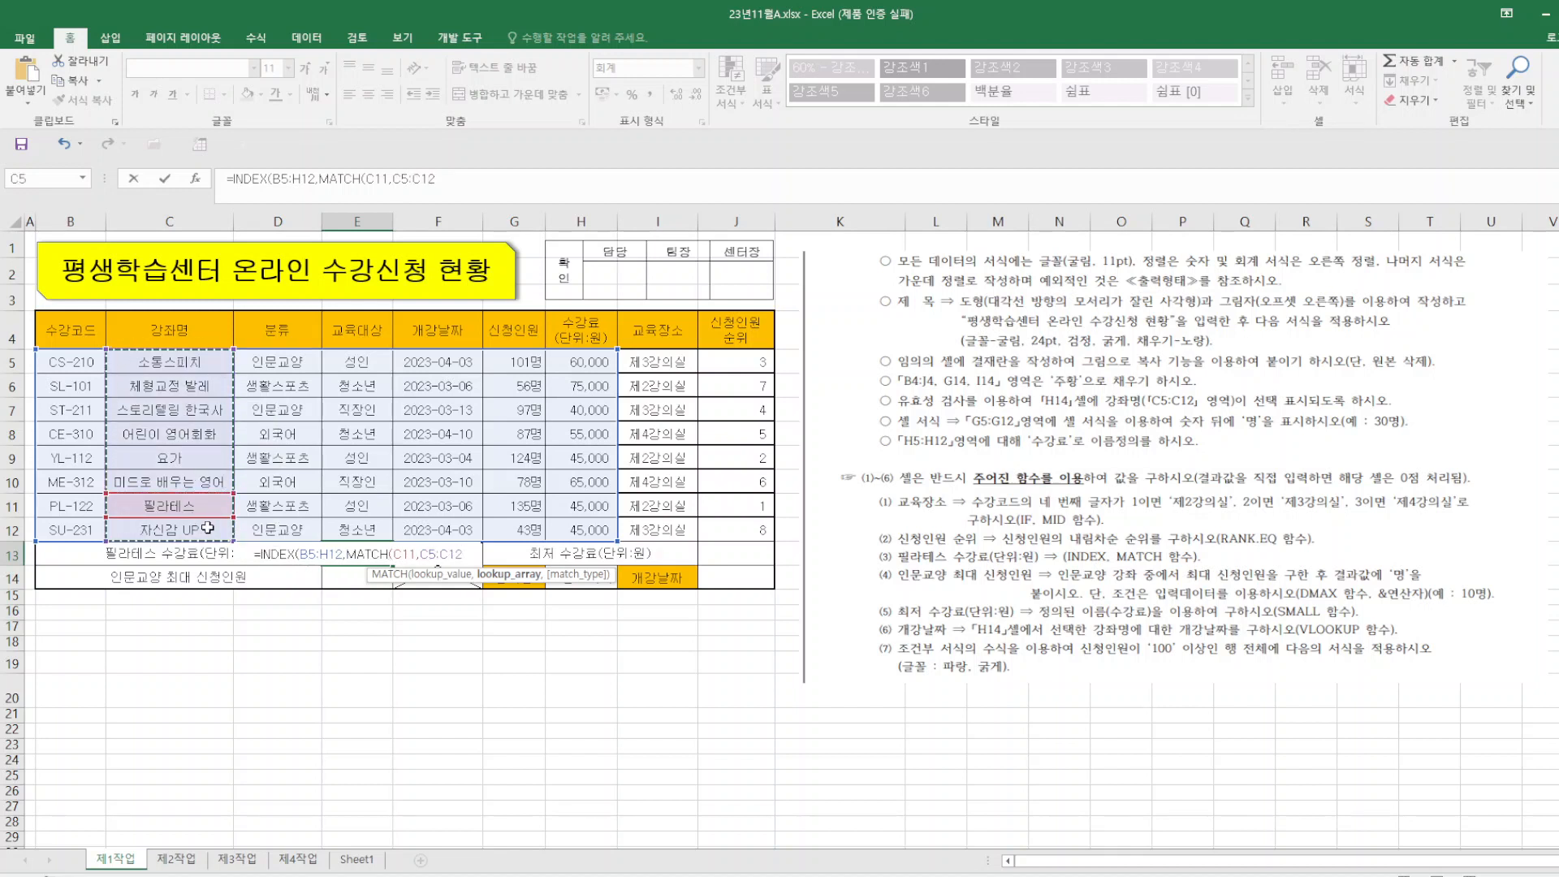
{"action": "type", "text": "0"}
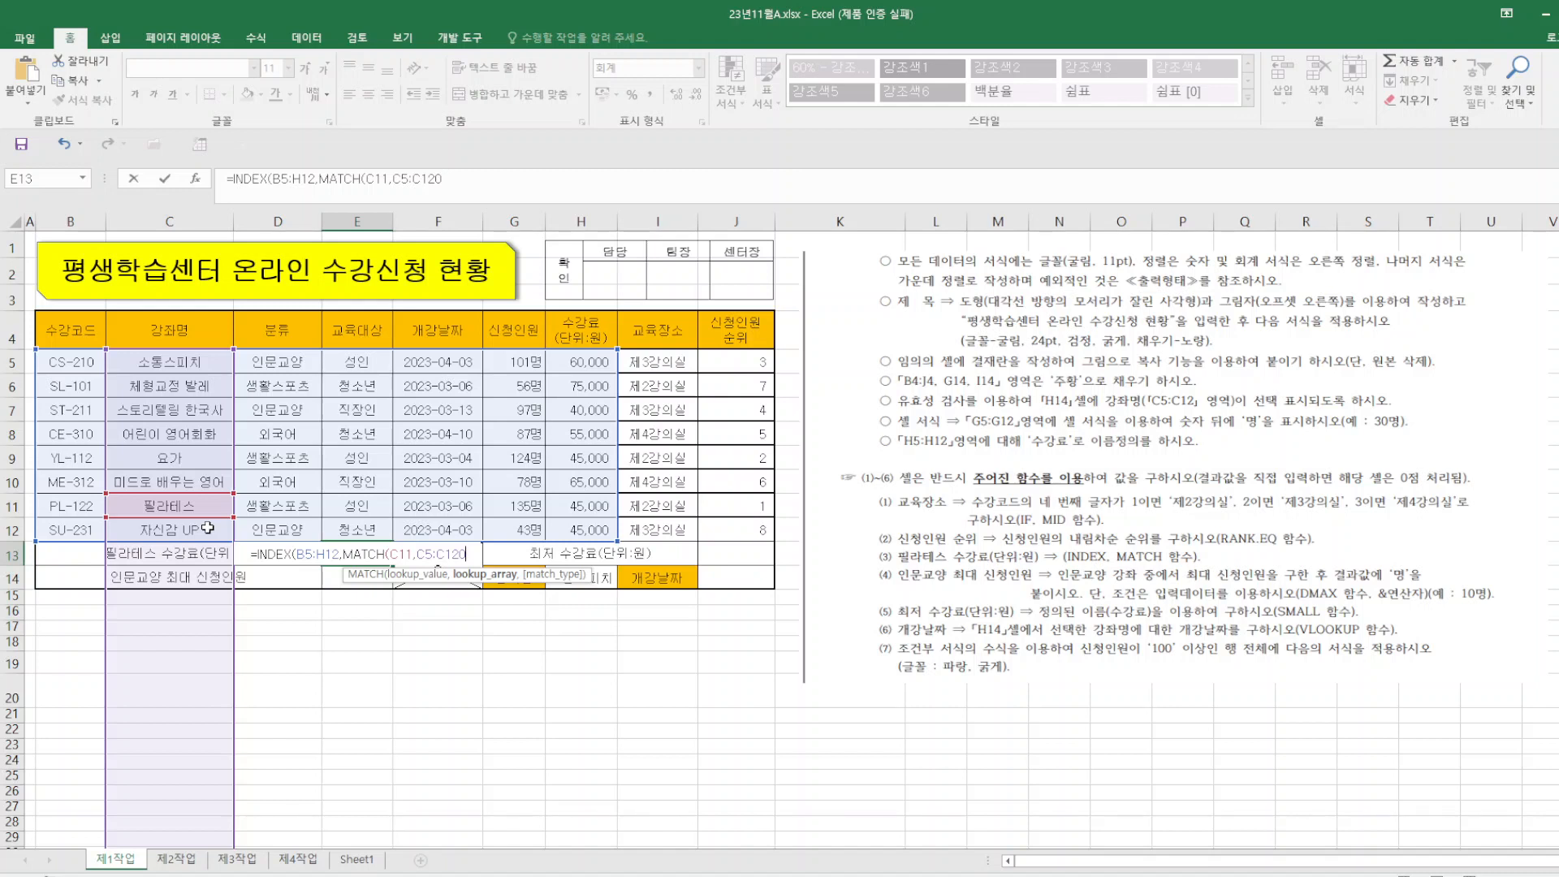
{"action": "left_click", "coordinate": [438, 178]}
{"action": "type", "text": ",0"}
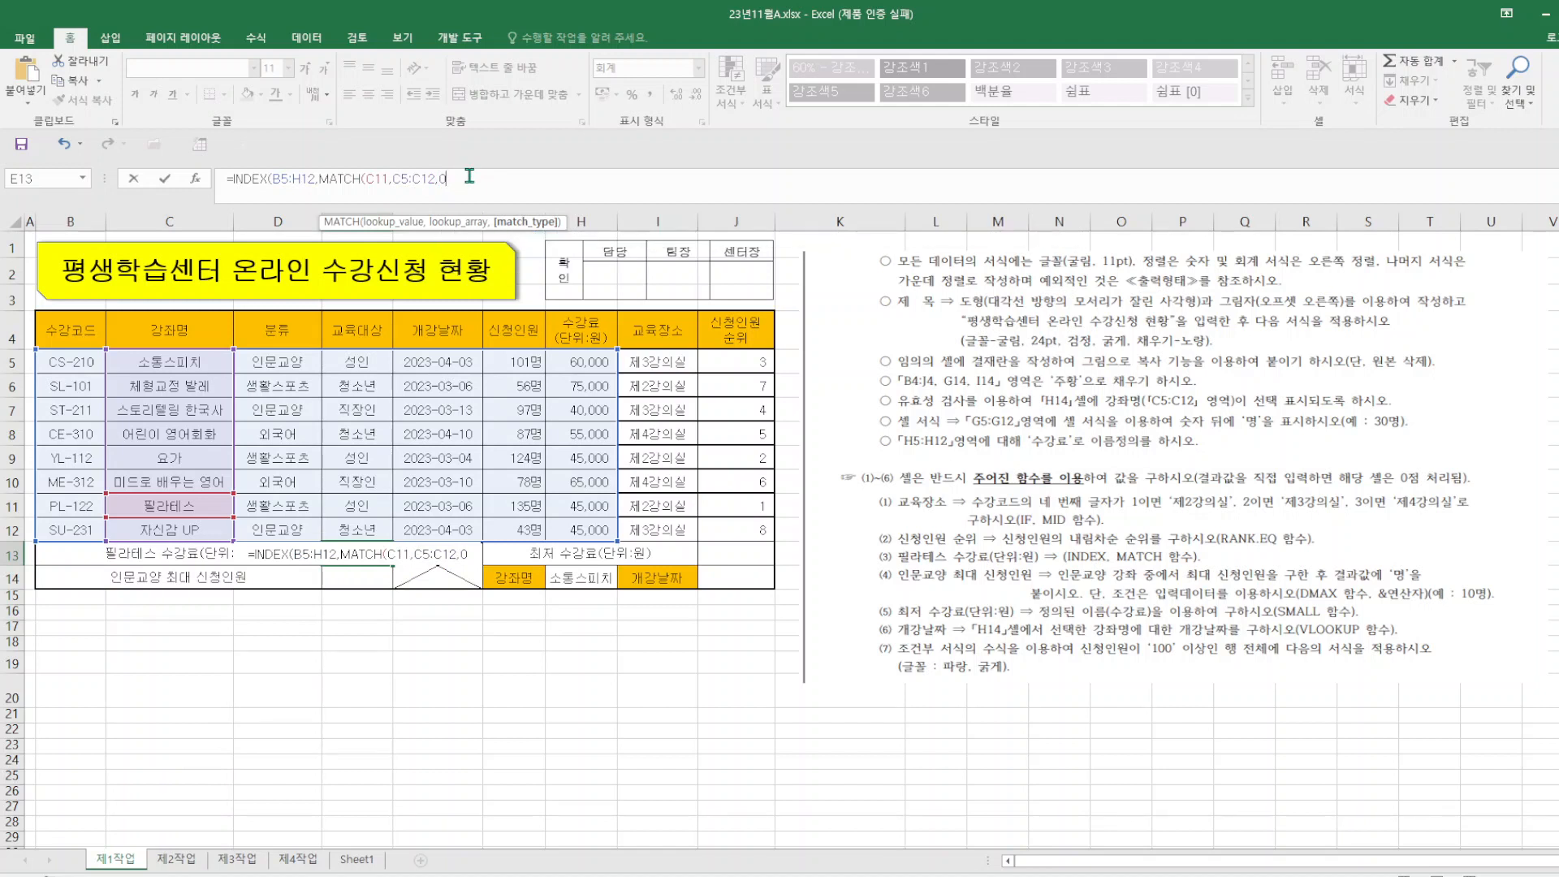
{"action": "type", "text": ")"}
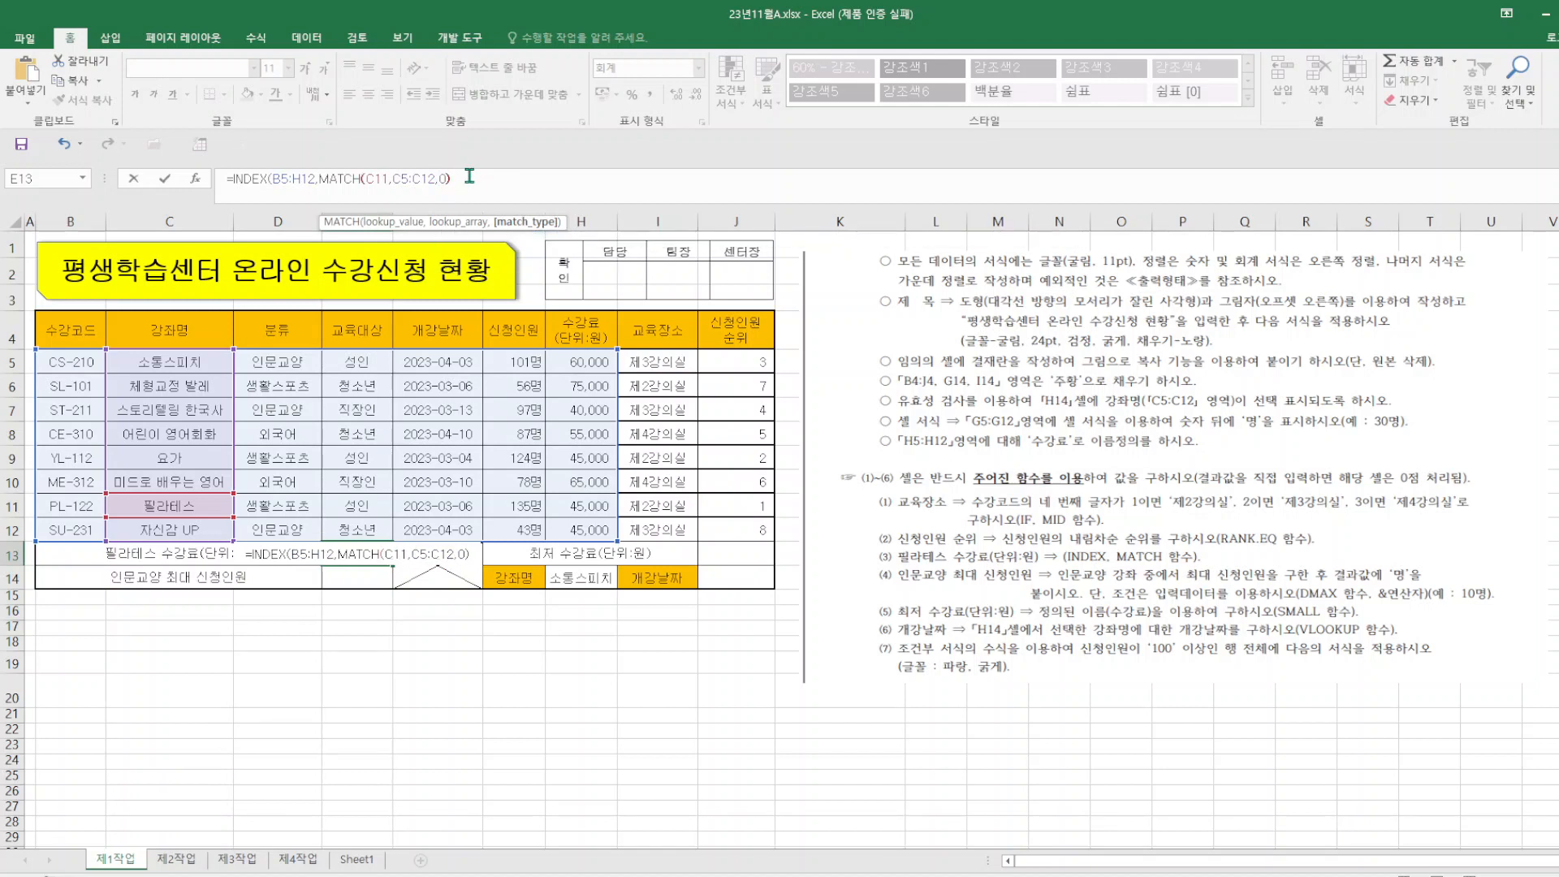
- Set the INDEX column number to 7, enter the formula in E13, and check it against the 필라테스 fee in H11
{"action": "type", "text": ","}
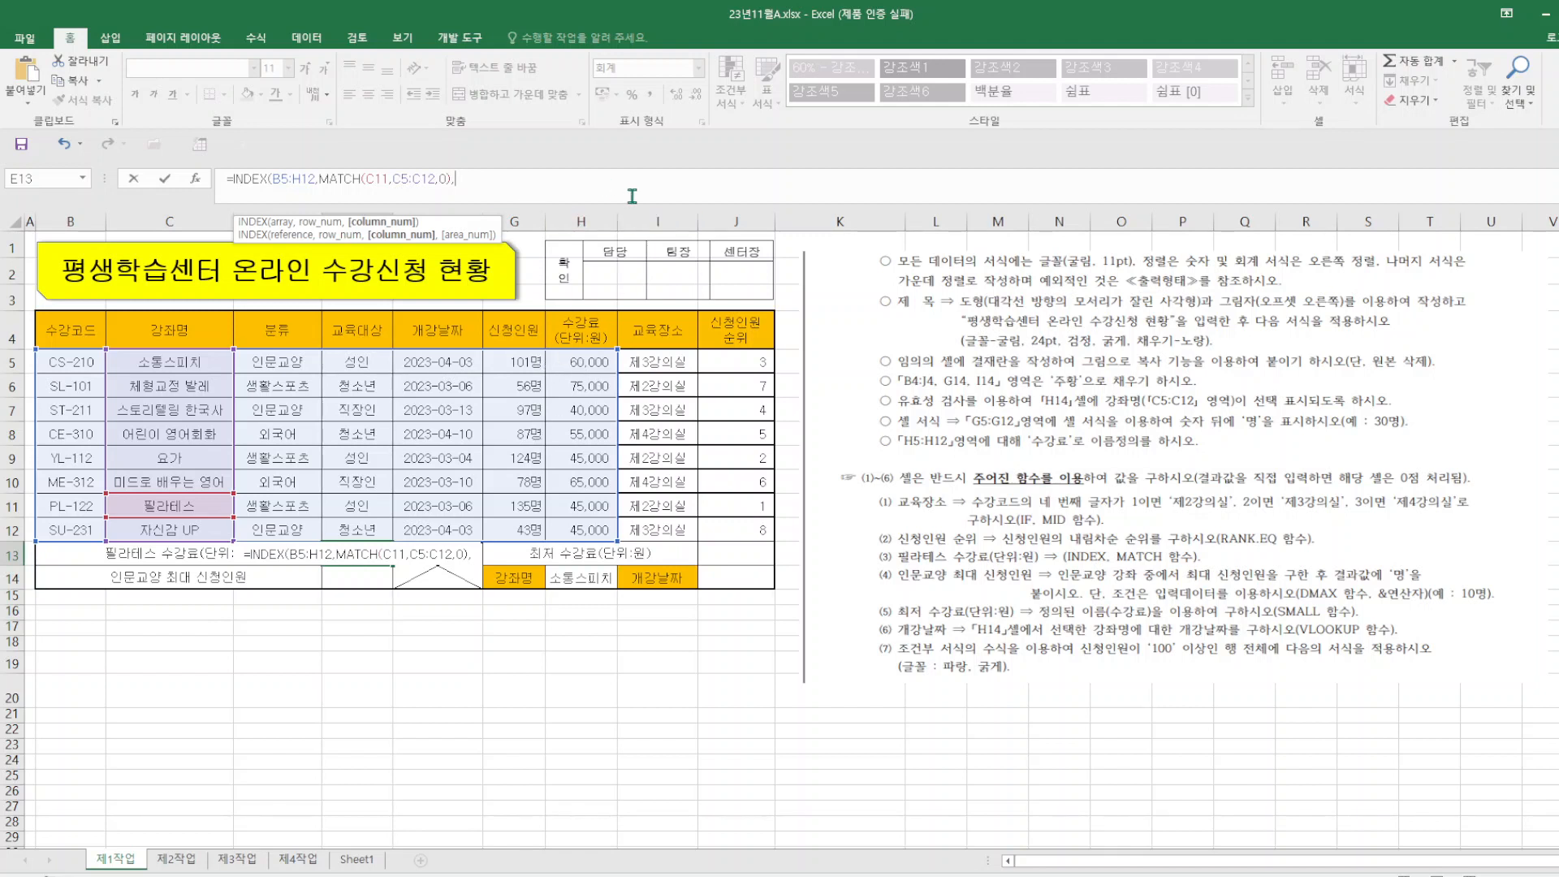
{"action": "type", "text": "7)"}
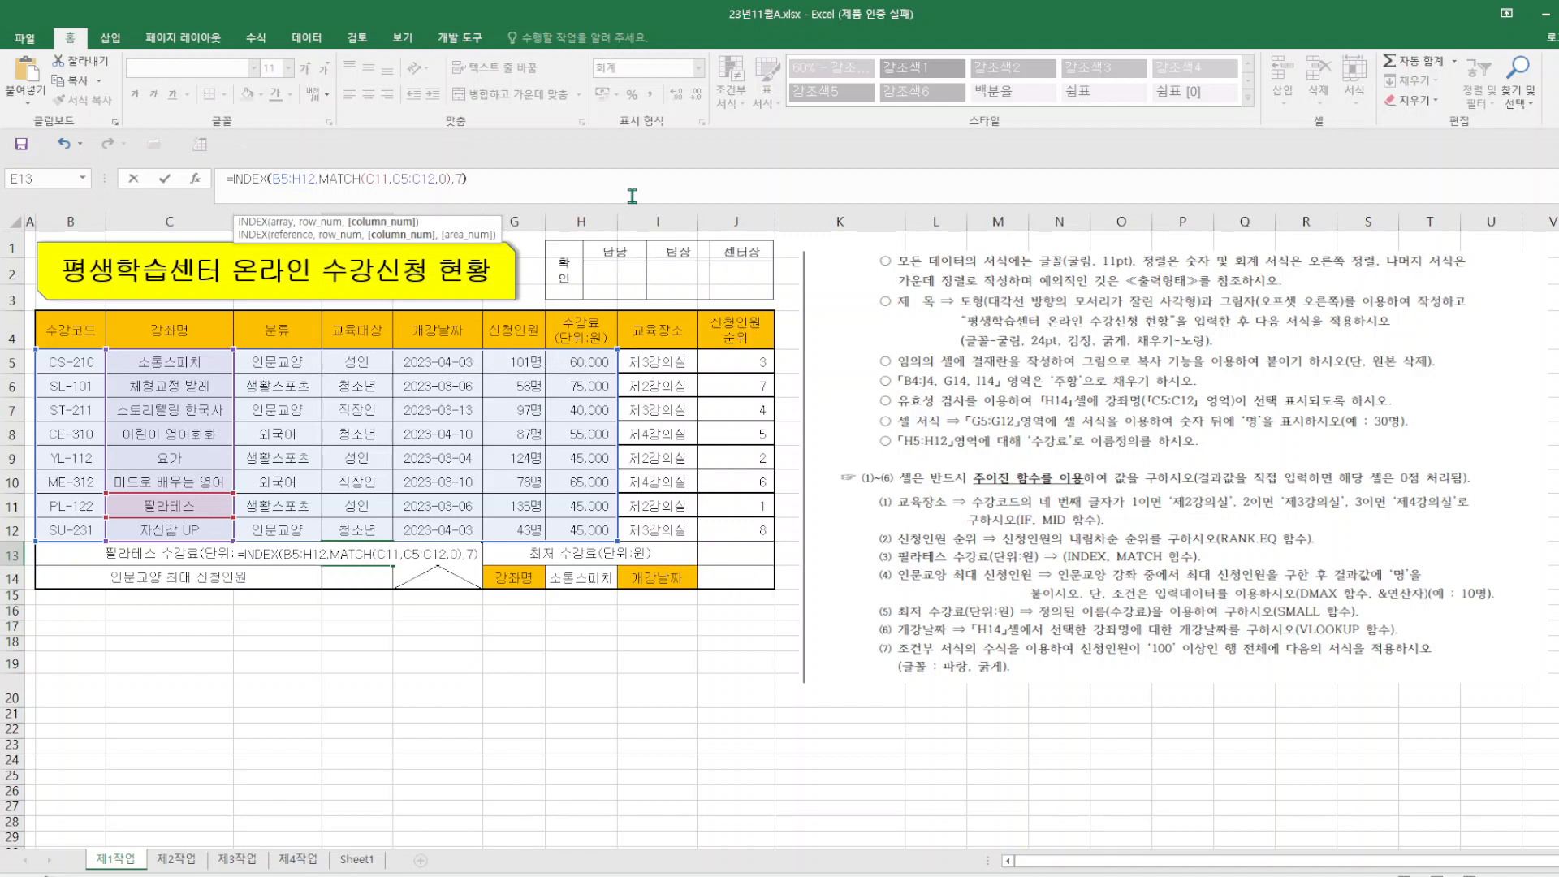
{"action": "key", "text": "Return"}
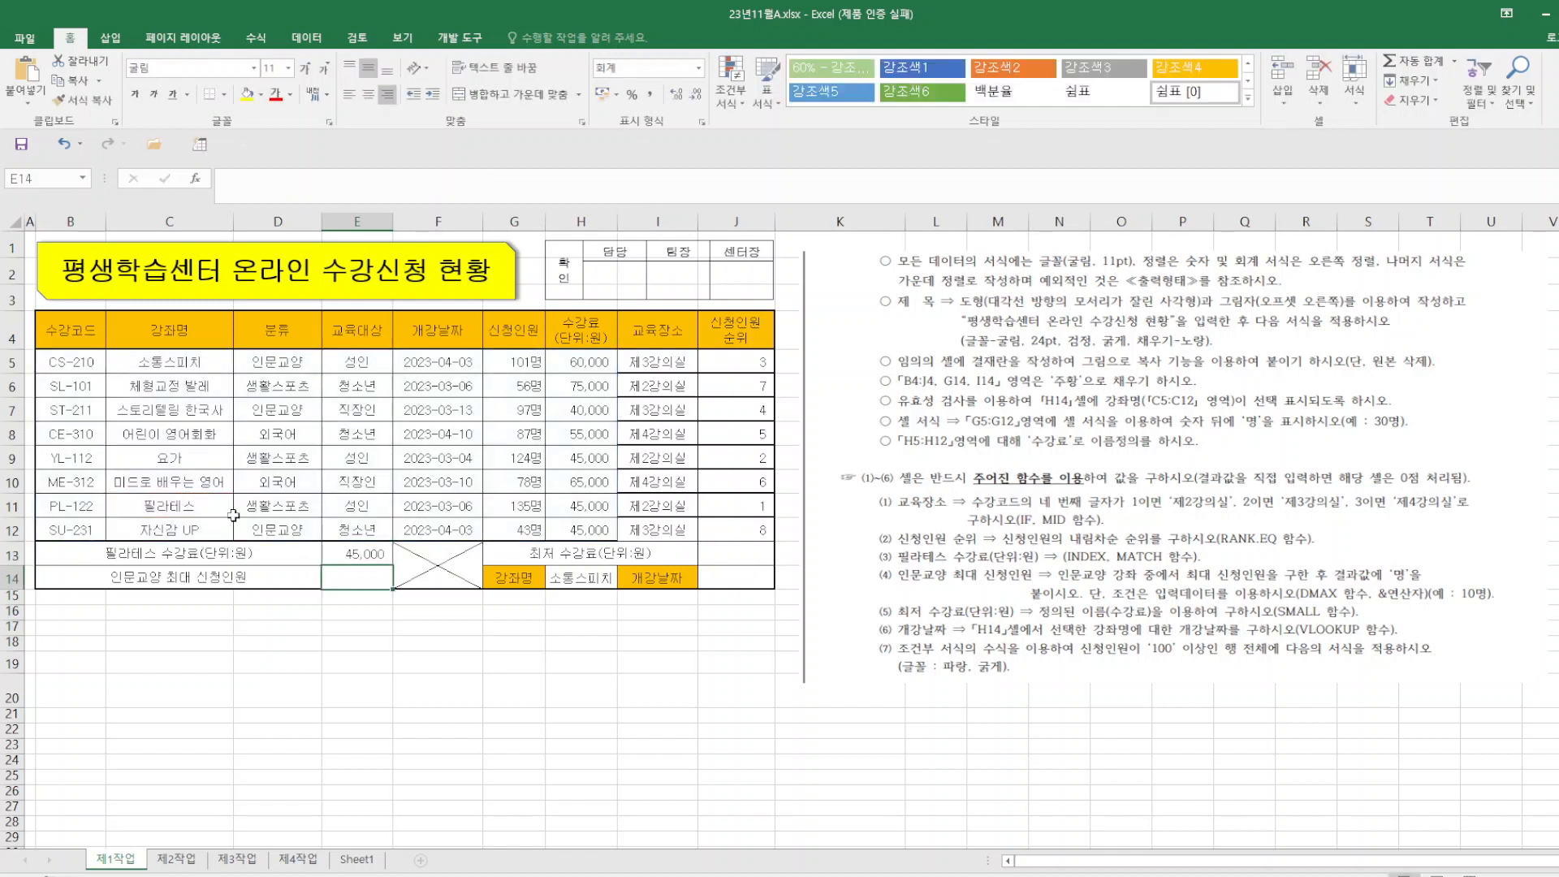
{"action": "left_click", "coordinate": [296, 499]}
{"action": "left_click", "coordinate": [591, 506]}
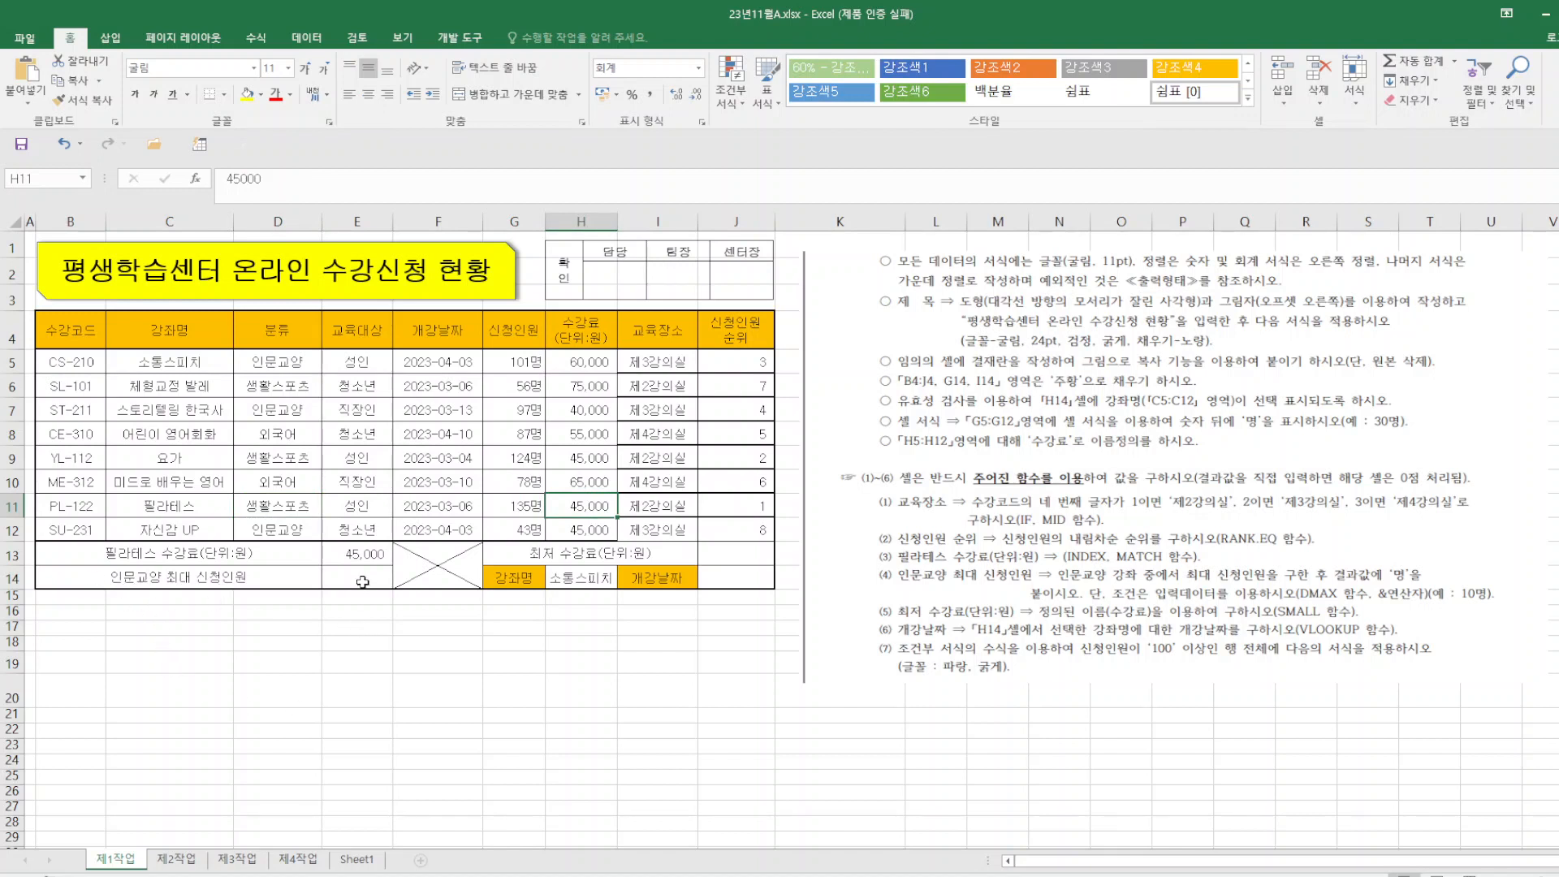
- Start a DMAX function in E14 with its function arguments open beside the table
{"action": "left_click", "coordinate": [363, 578]}
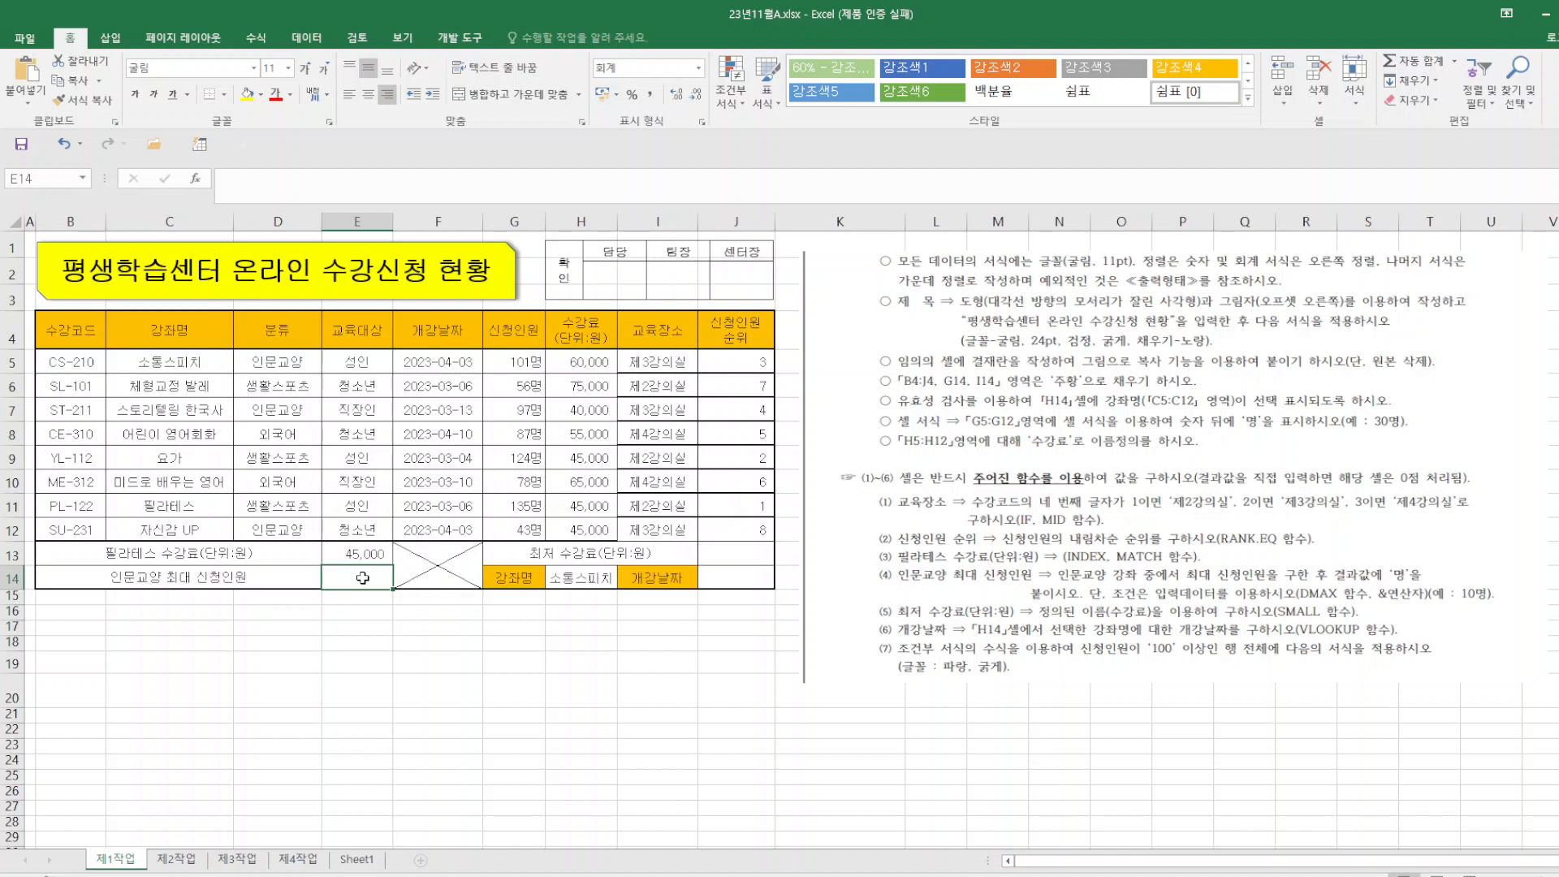
{"action": "type", "text": "=D"}
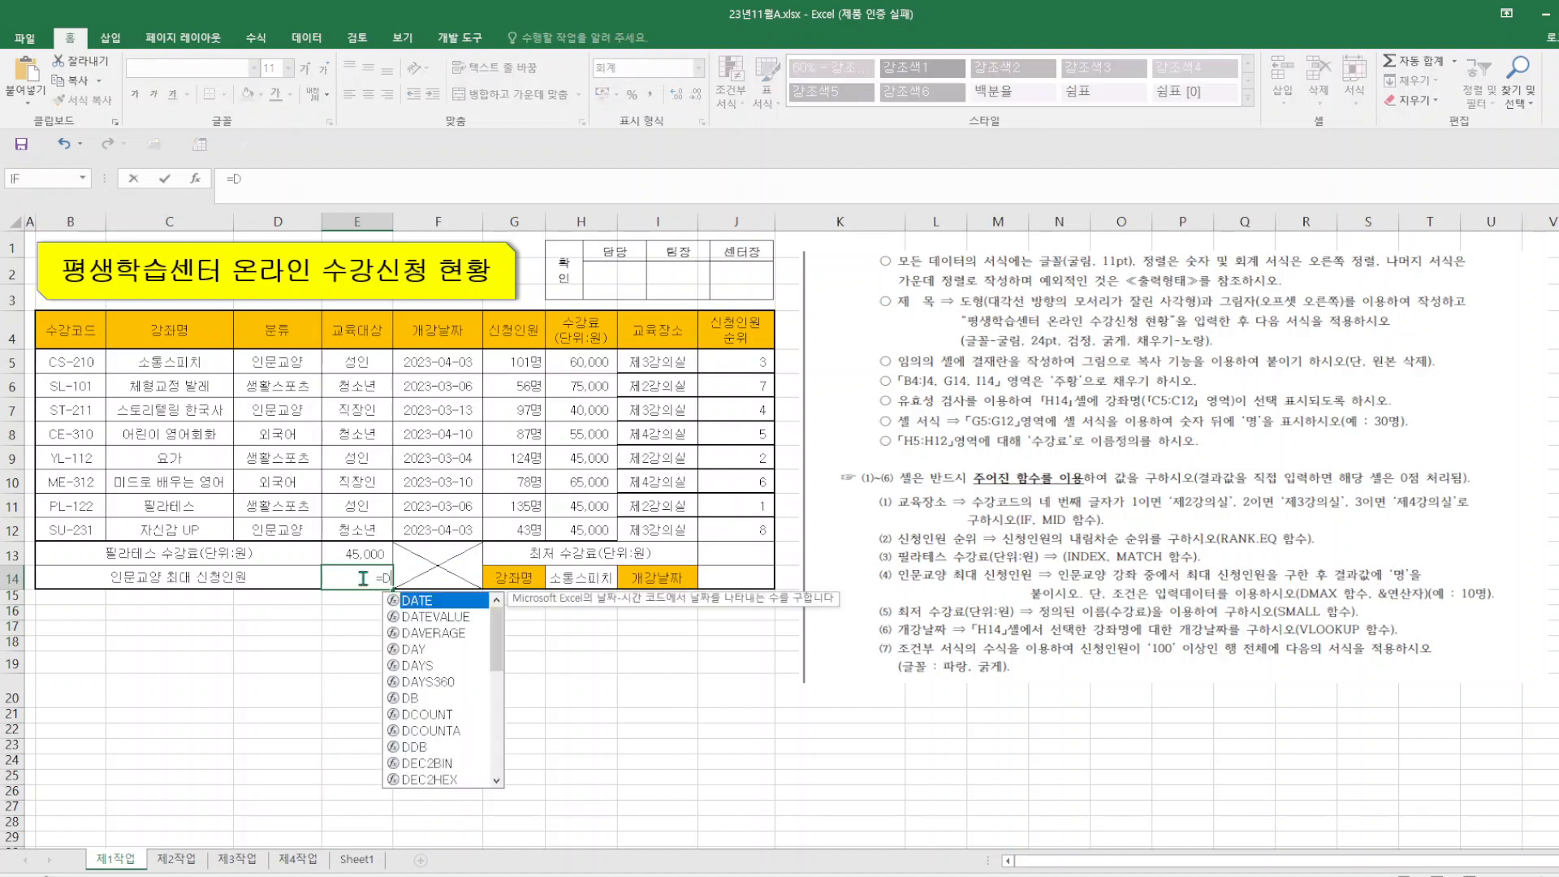
{"action": "type", "text": "MAX("}
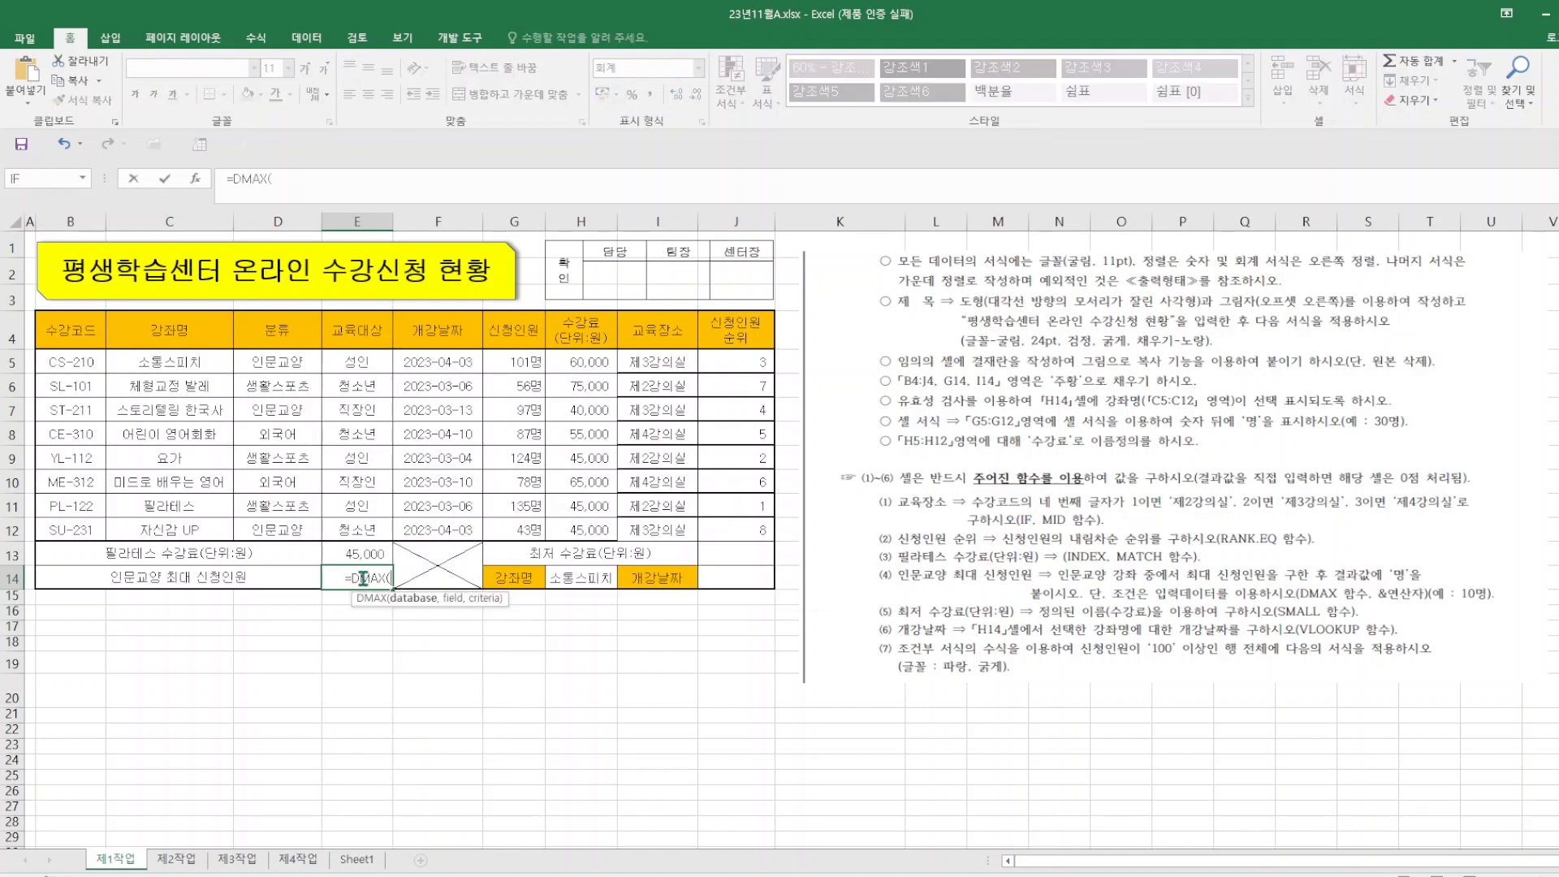
{"action": "left_click", "coordinate": [196, 180]}
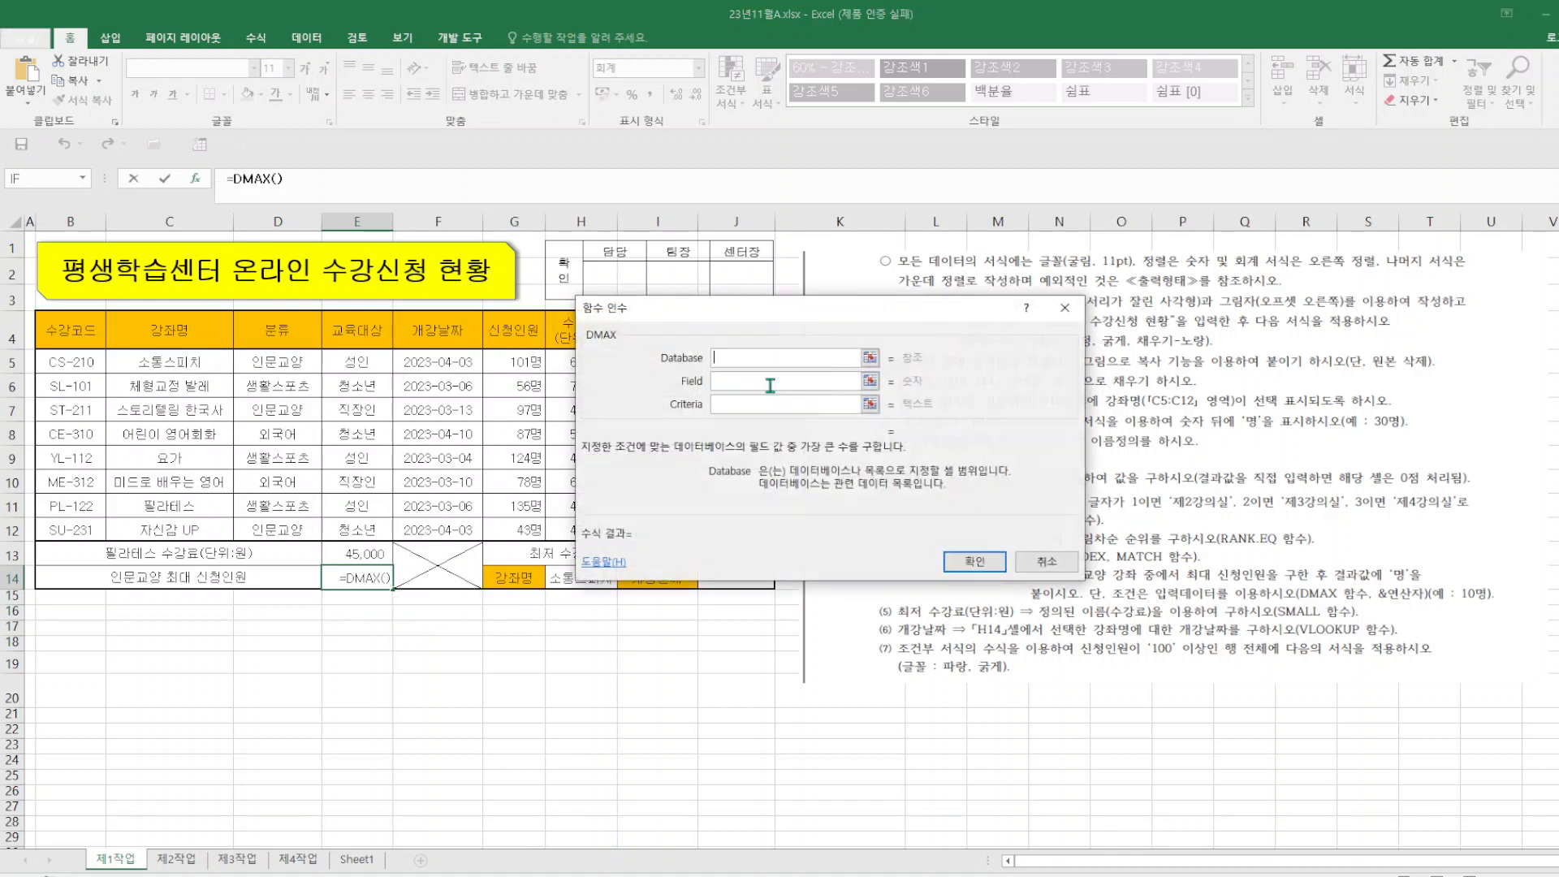
{"action": "left_click_drag", "start_coordinate": [836, 294], "coordinate": [1067, 211]}
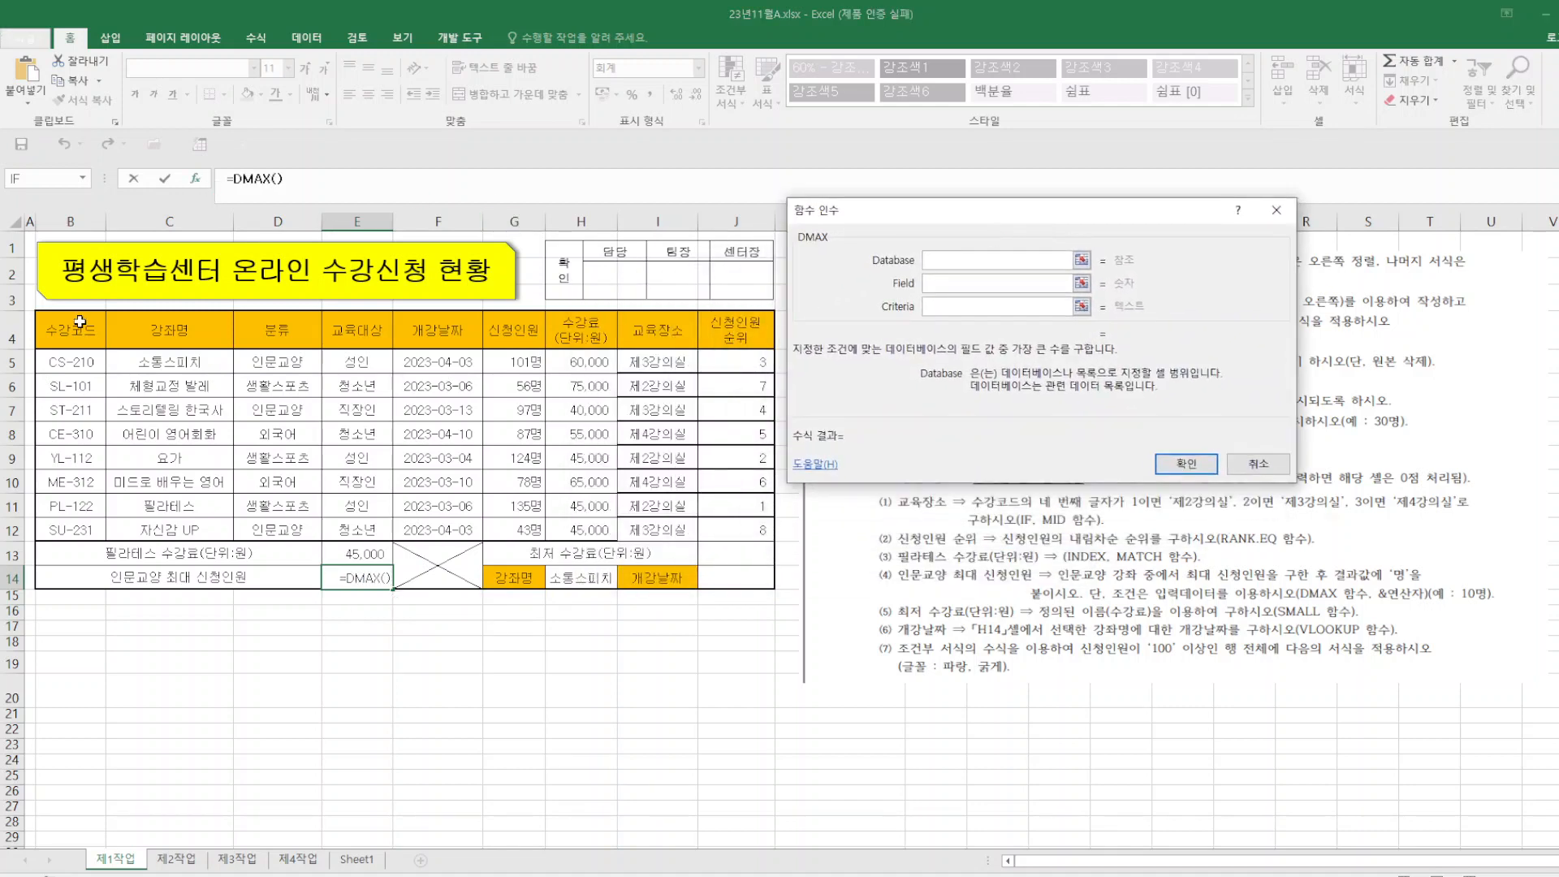
- Set the DMAX arguments to database B4:J12, field G4 and criteria D4:D5
{"action": "left_click_drag", "start_coordinate": [66, 332], "coordinate": [763, 530]}
{"action": "left_click", "coordinate": [974, 302]}
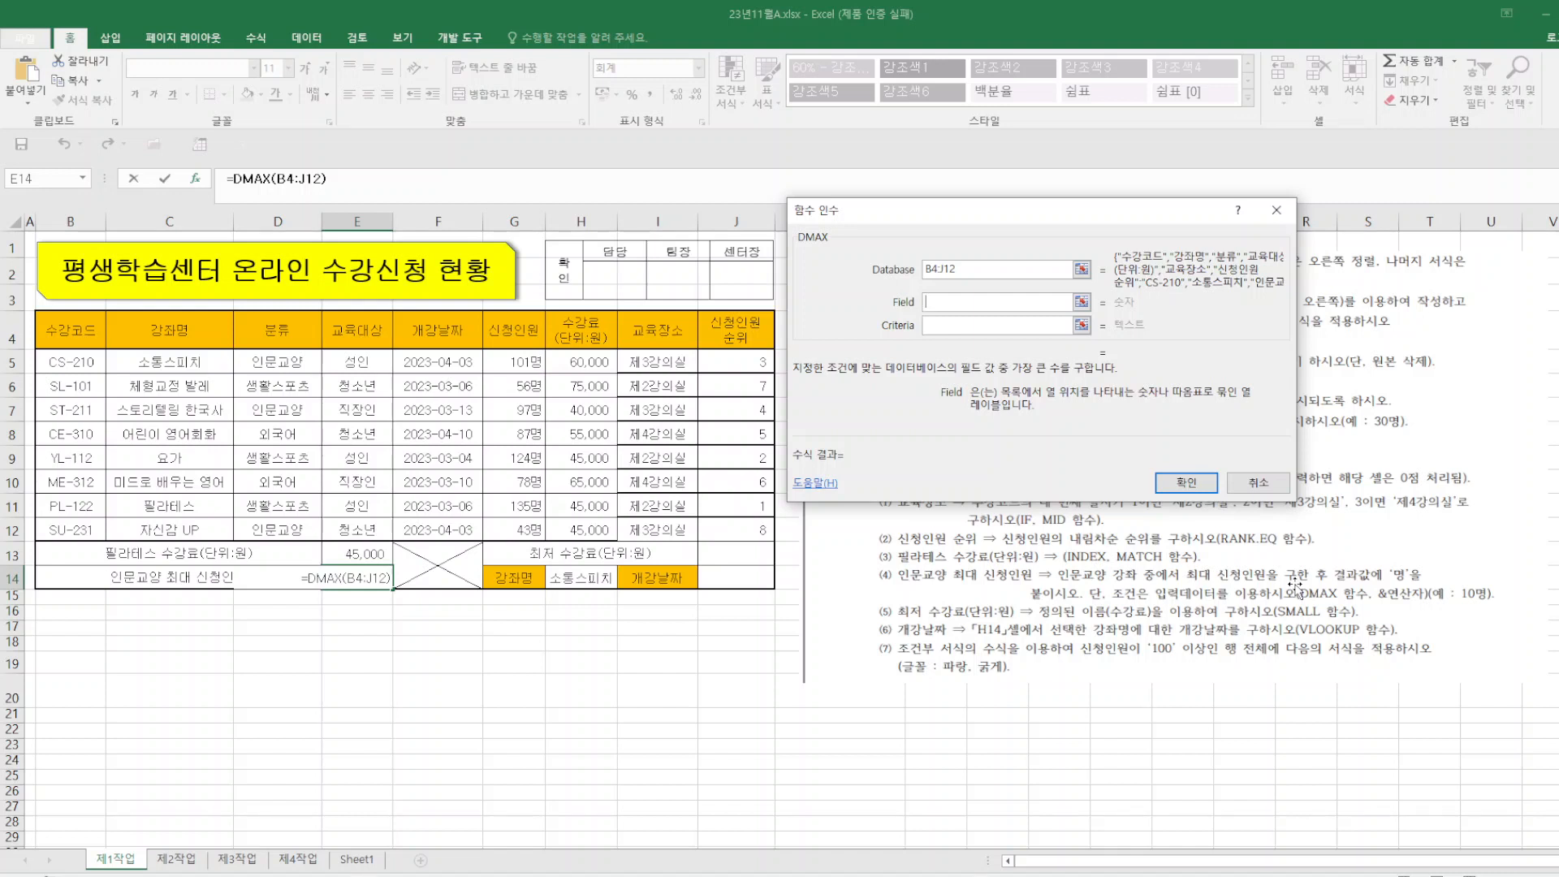
{"action": "left_click", "coordinate": [513, 333]}
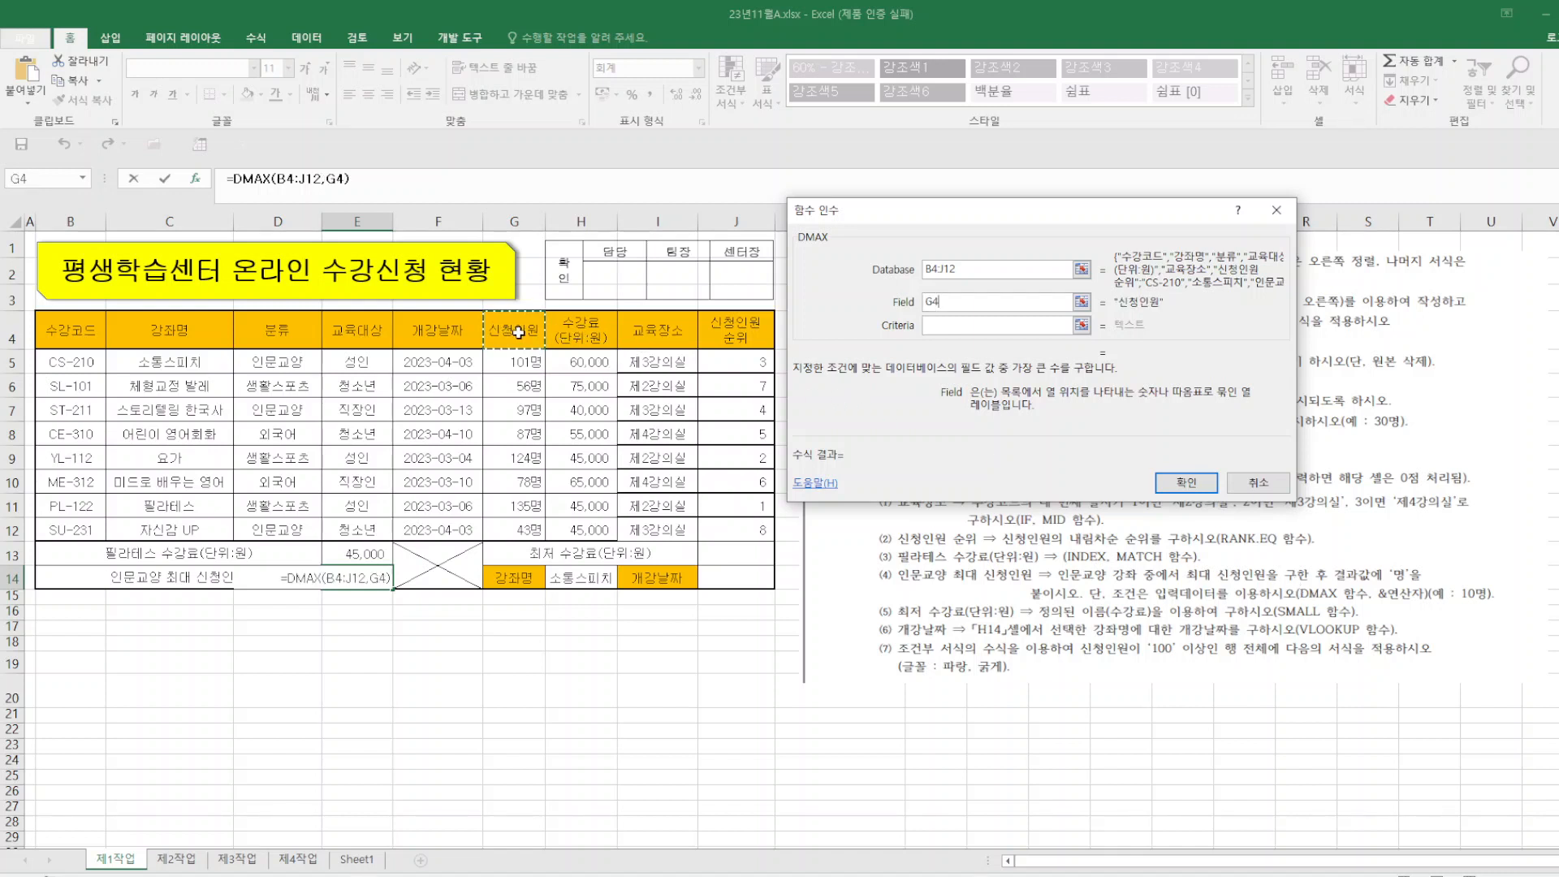
{"action": "left_click", "coordinate": [986, 328]}
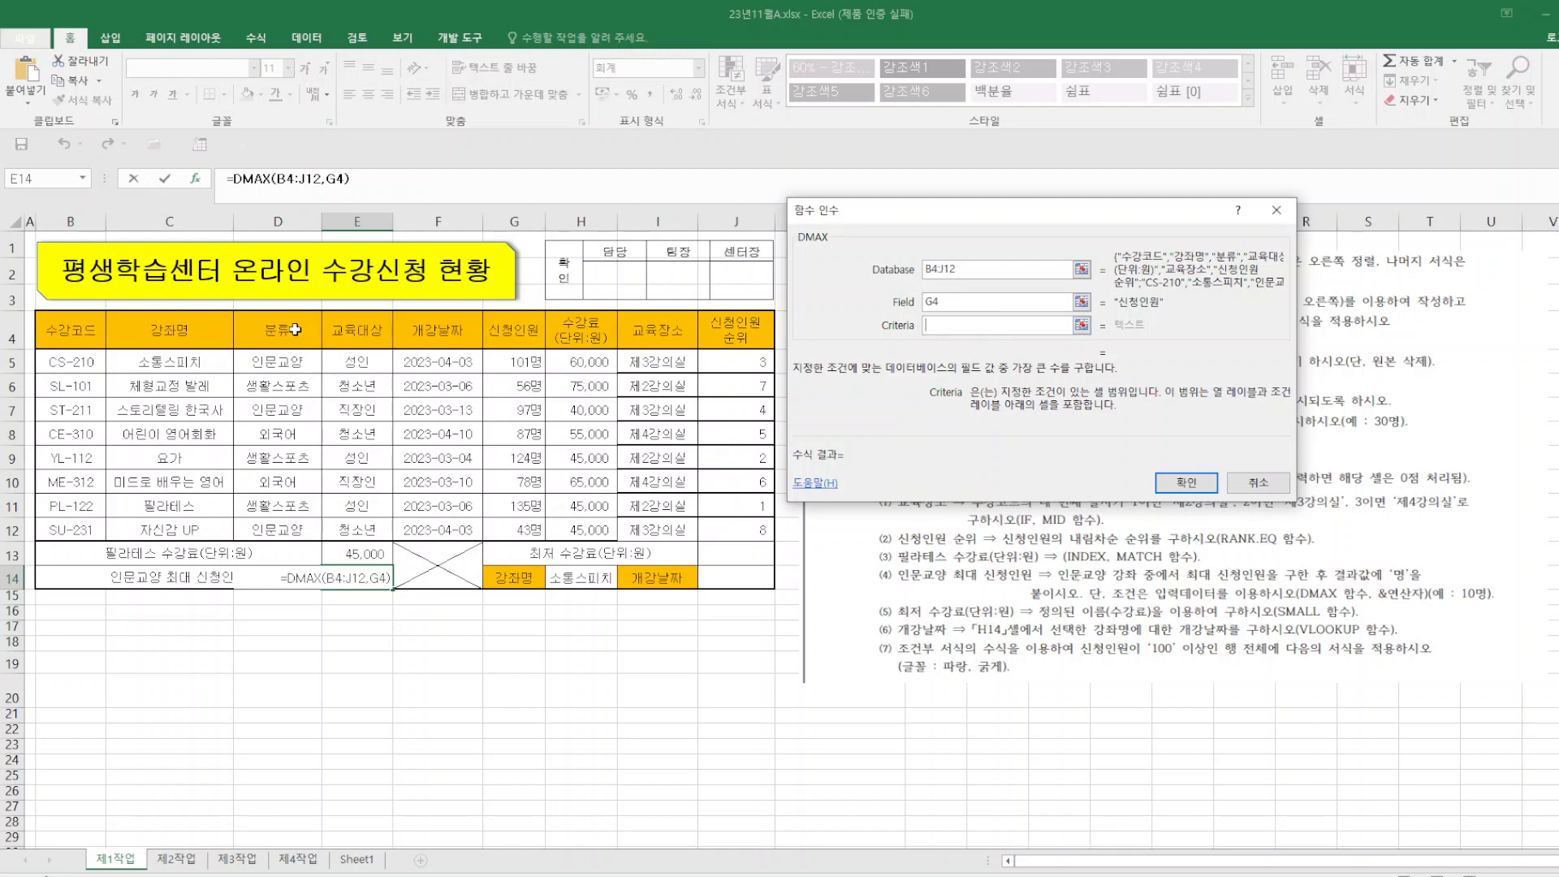
{"action": "left_click_drag", "start_coordinate": [294, 330], "coordinate": [294, 371]}
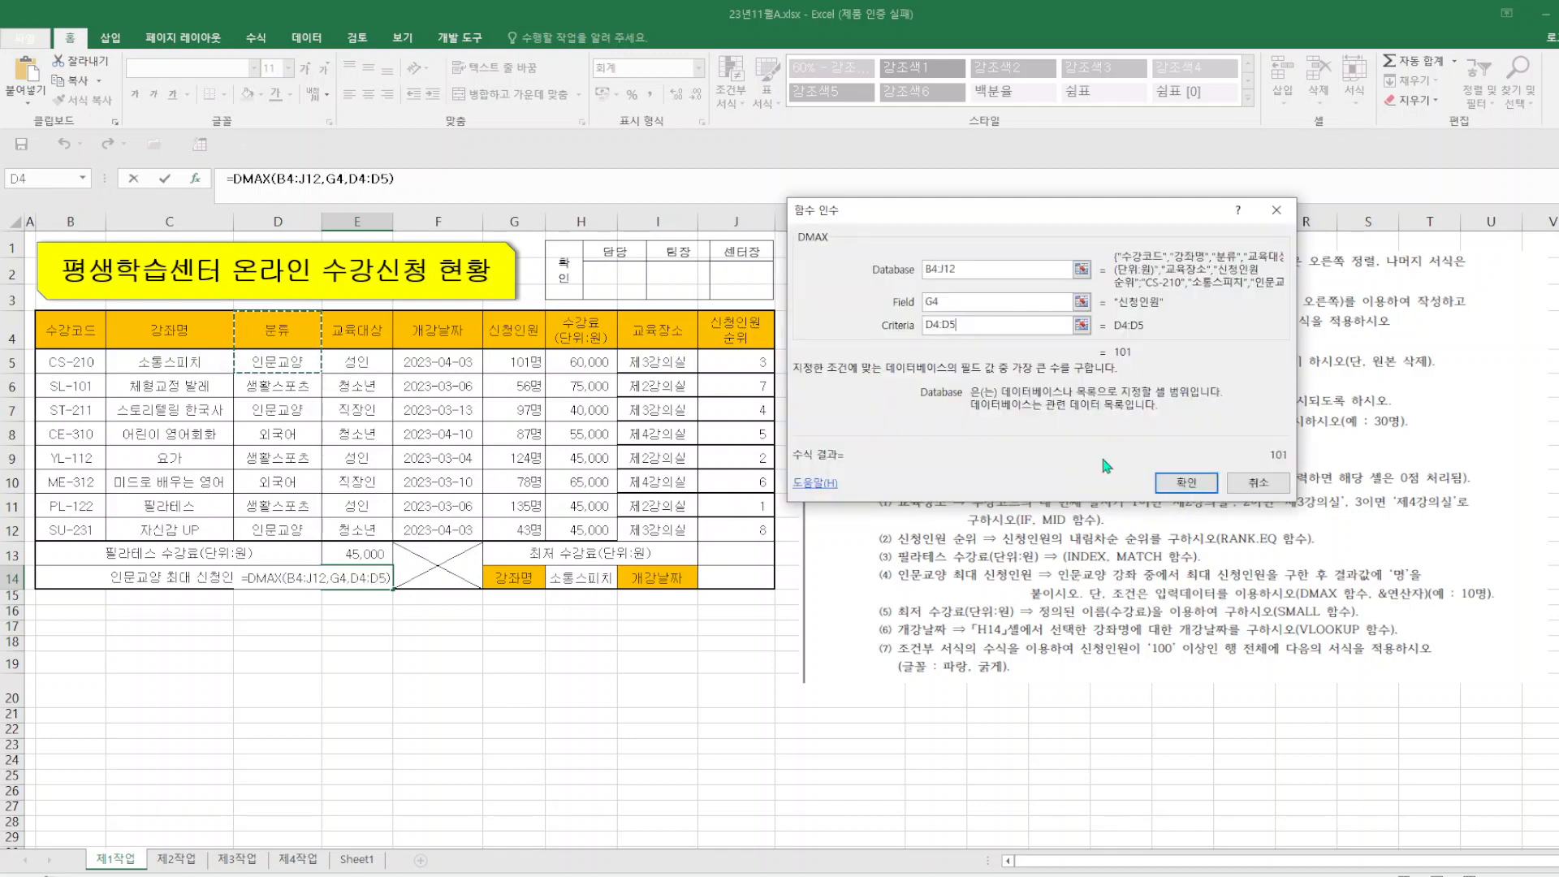
{"action": "left_click", "coordinate": [1187, 483]}
- Append &"명" to the DMAX formula in E14, and save the workbook
{"action": "left_click", "coordinate": [417, 177]}
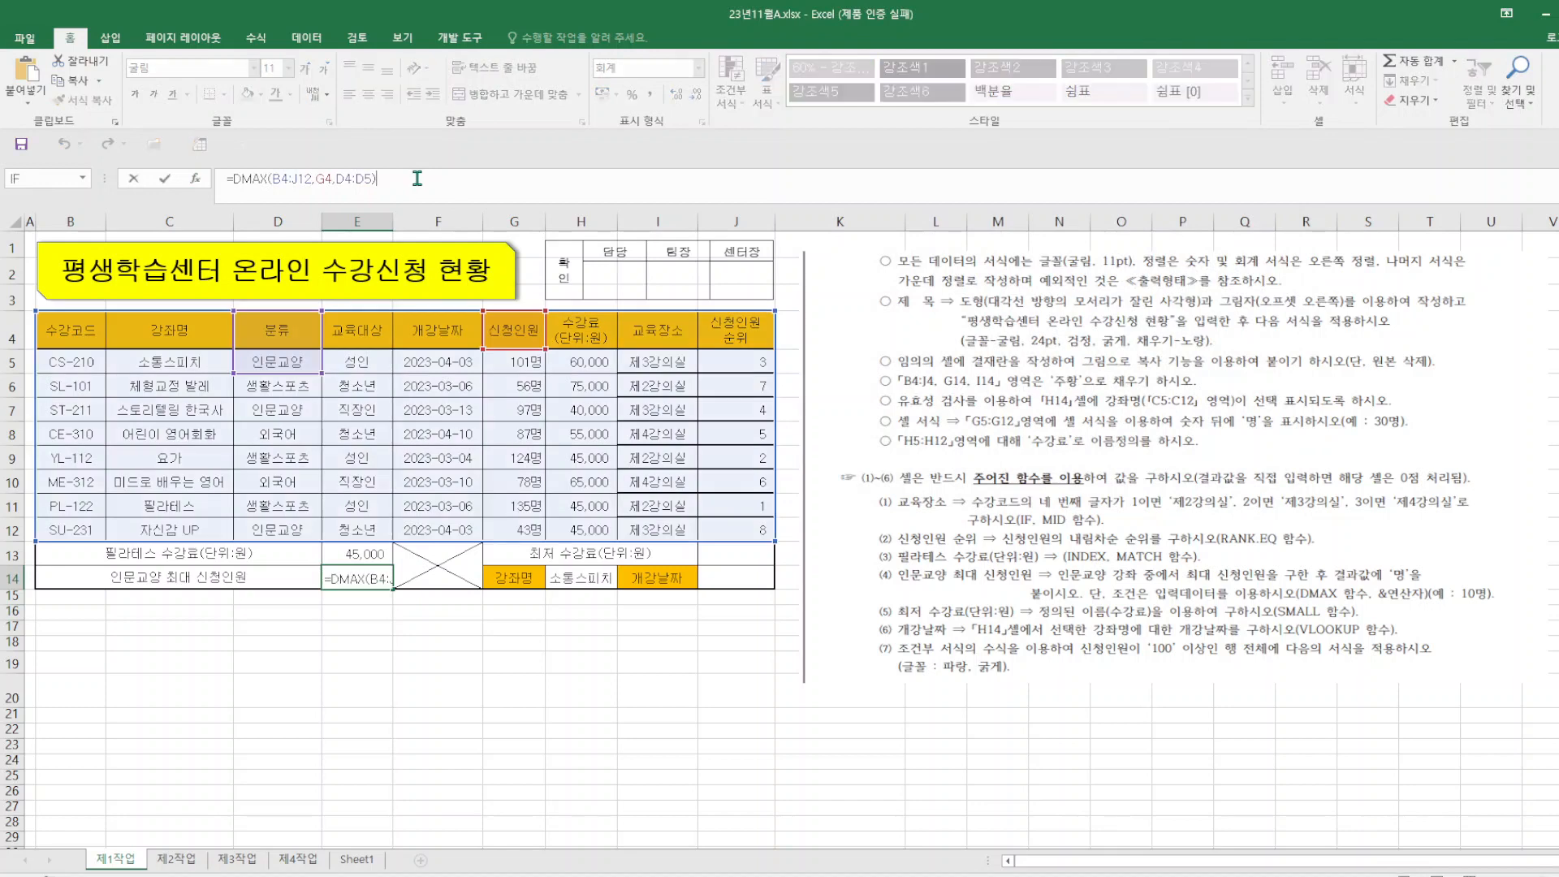
{"action": "type", "text": "&"}
{"action": "type", "text": "\"며"}
{"action": "type", "text": "\"명\""}
{"action": "key", "text": "Return"}
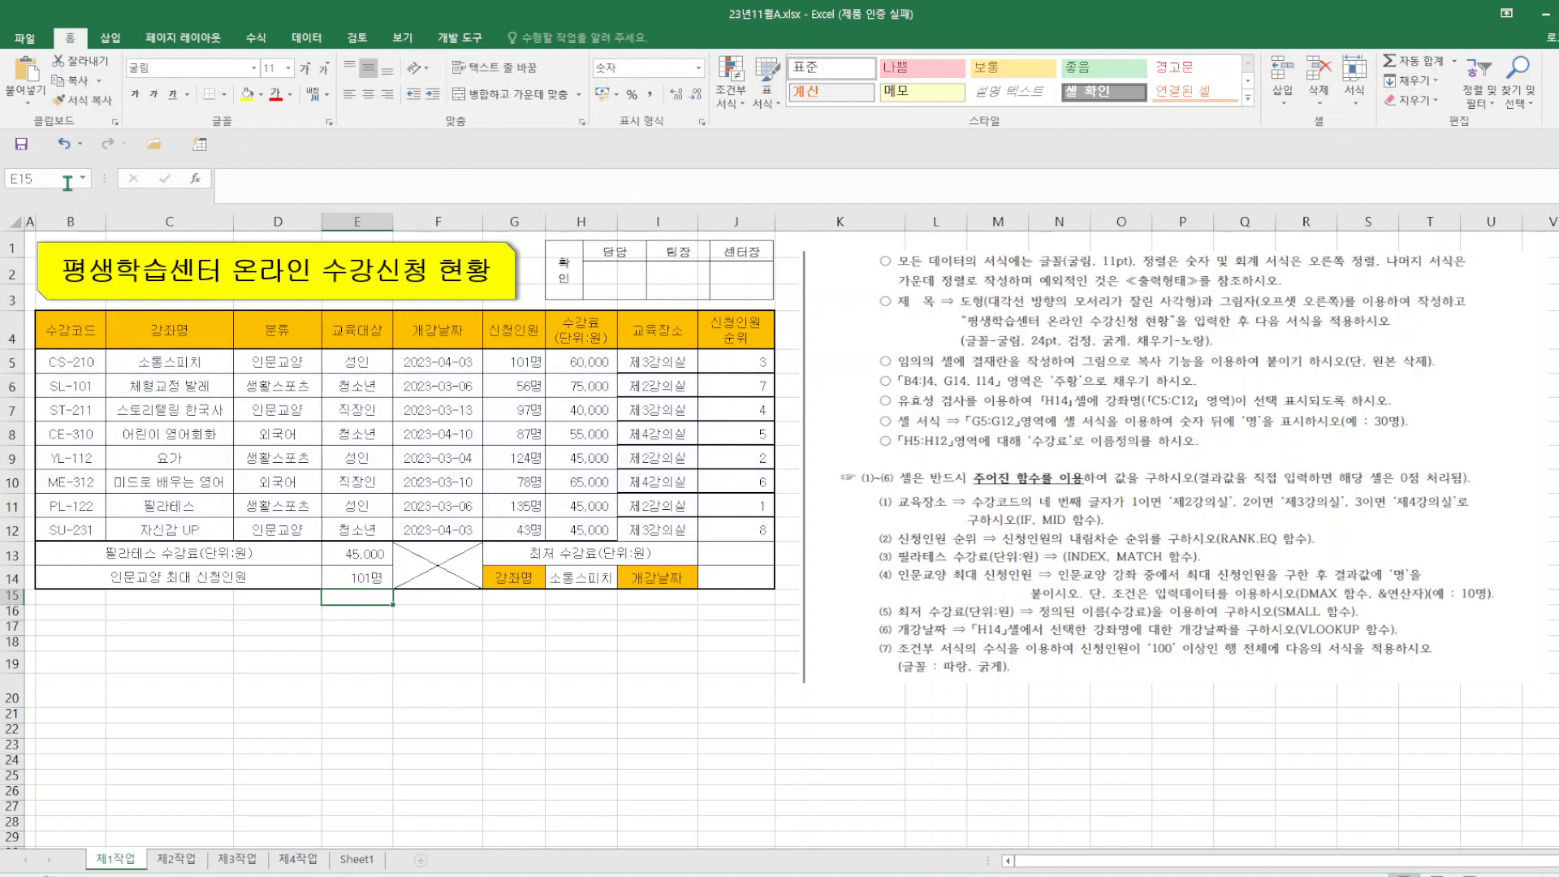
{"action": "left_click", "coordinate": [21, 143]}
- Enter =SMALL(수강료,1) in J13 to get the lowest course fee from the defined name
{"action": "left_click", "coordinate": [763, 552]}
{"action": "type", "text": "="}
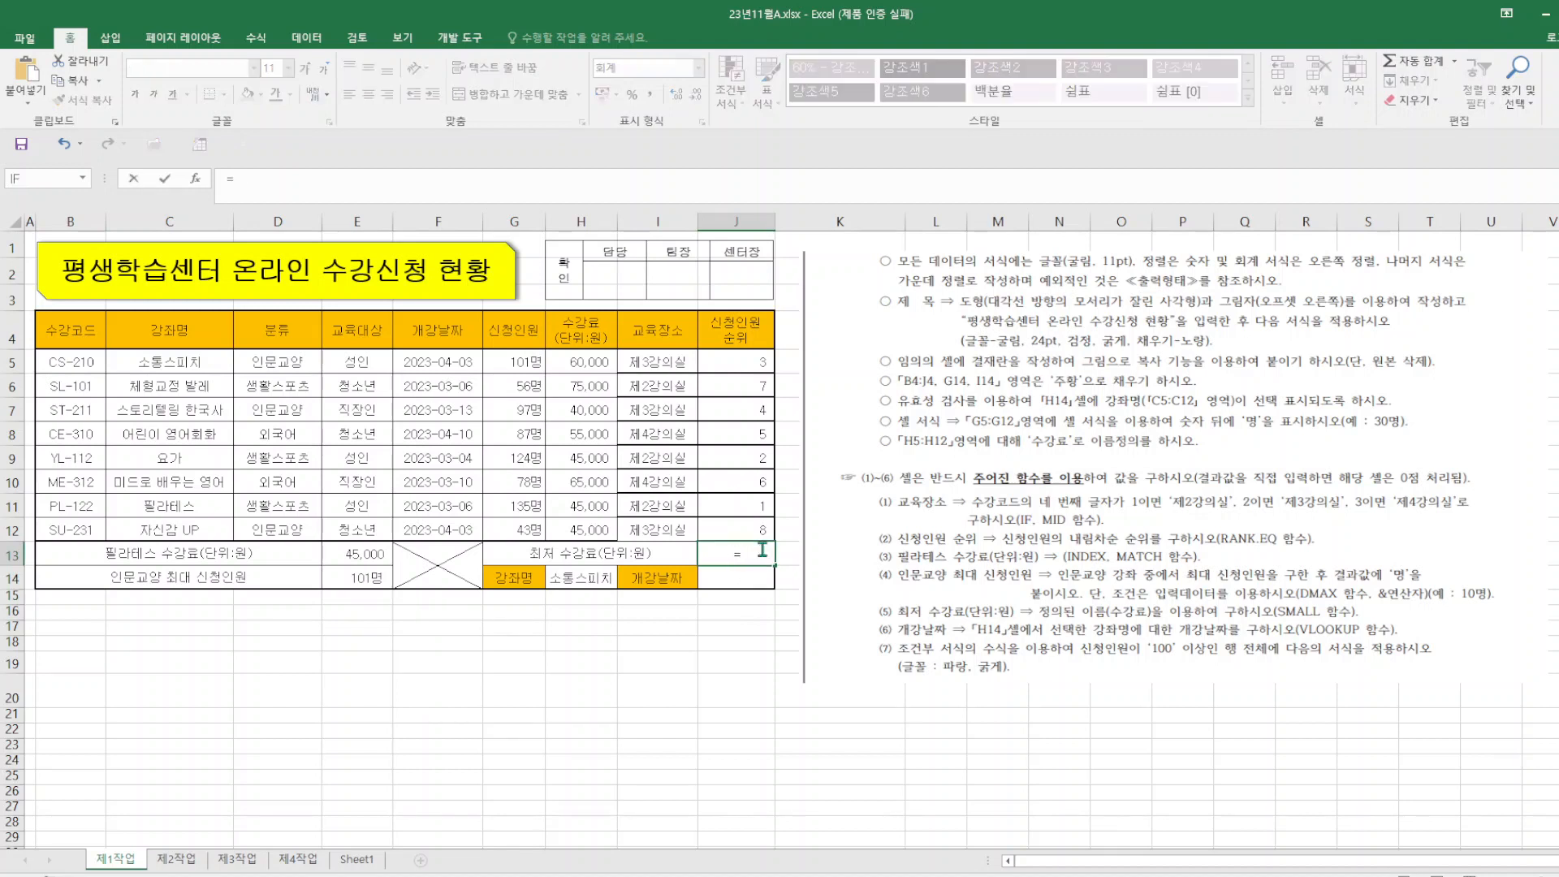
{"action": "type", "text": "ㄴSMALL"}
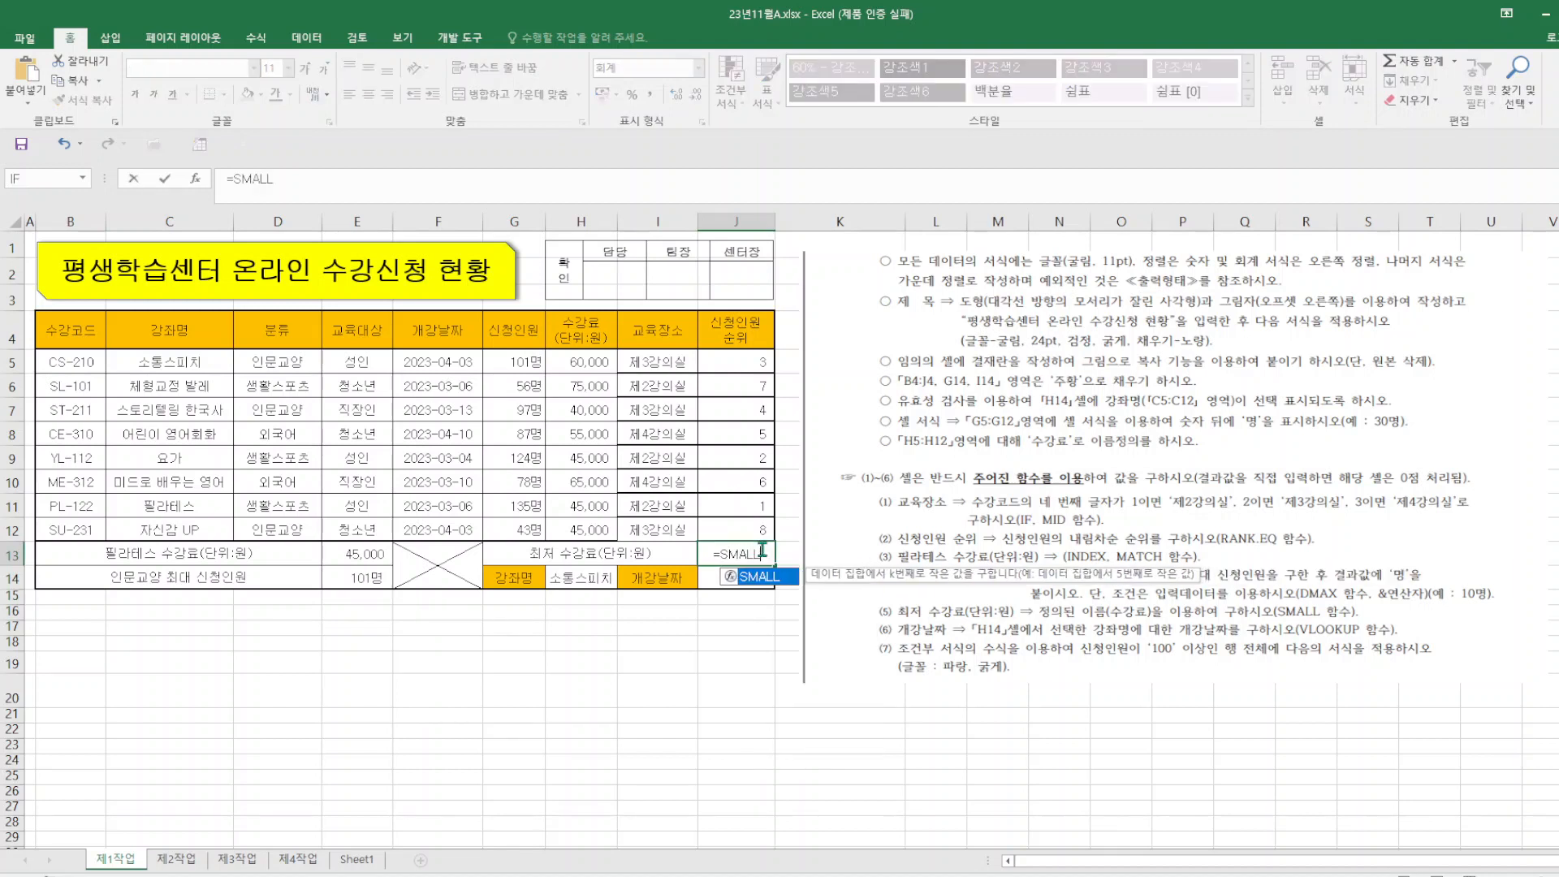
{"action": "type", "text": "("}
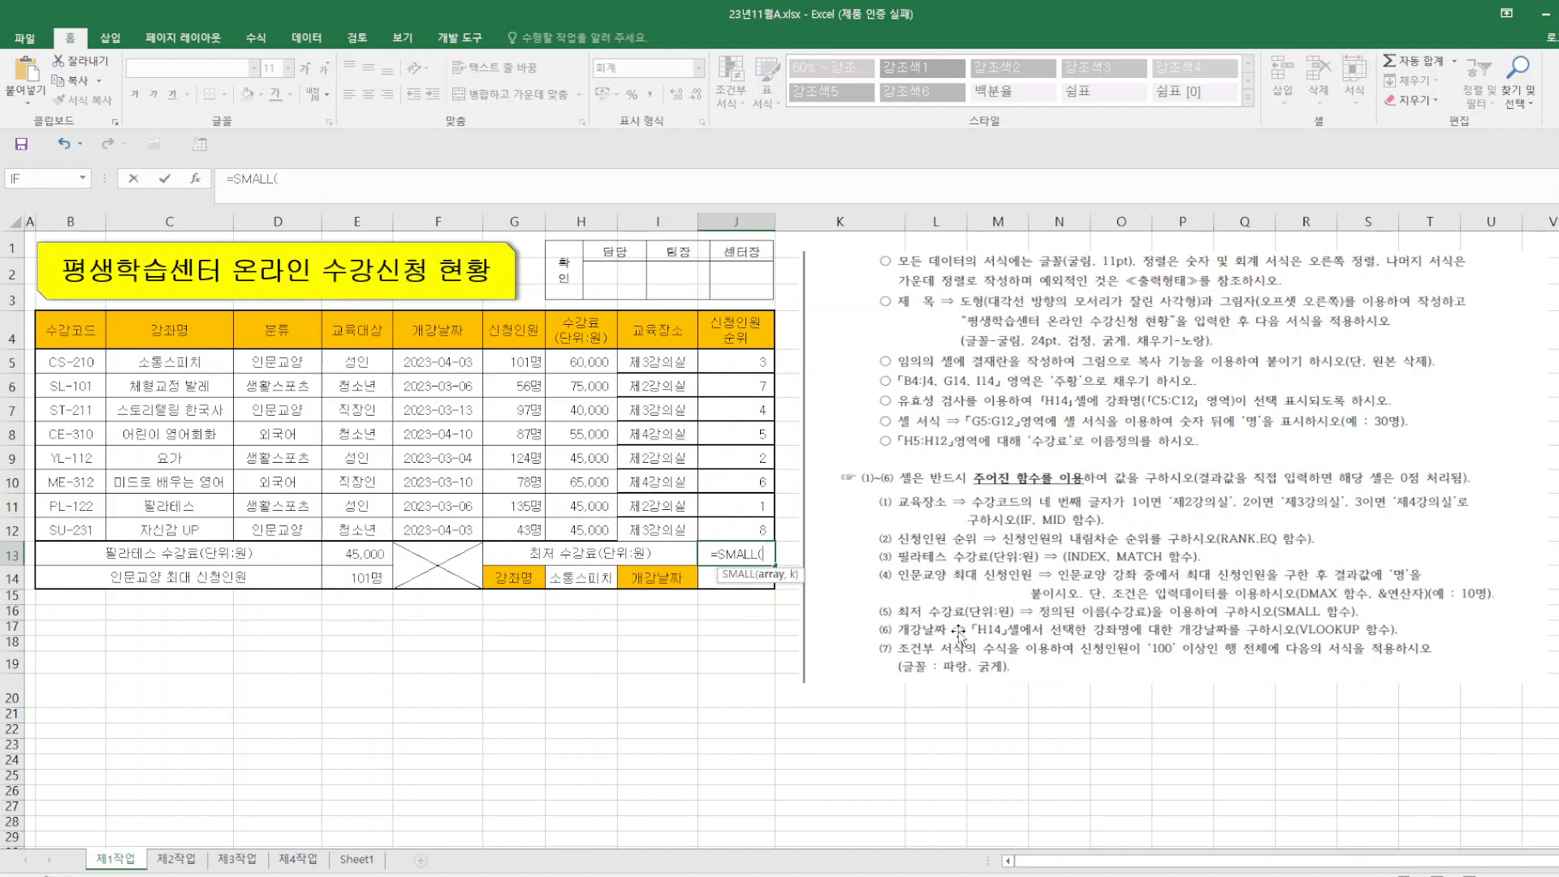
{"action": "left_click_drag", "start_coordinate": [583, 361], "coordinate": [577, 522]}
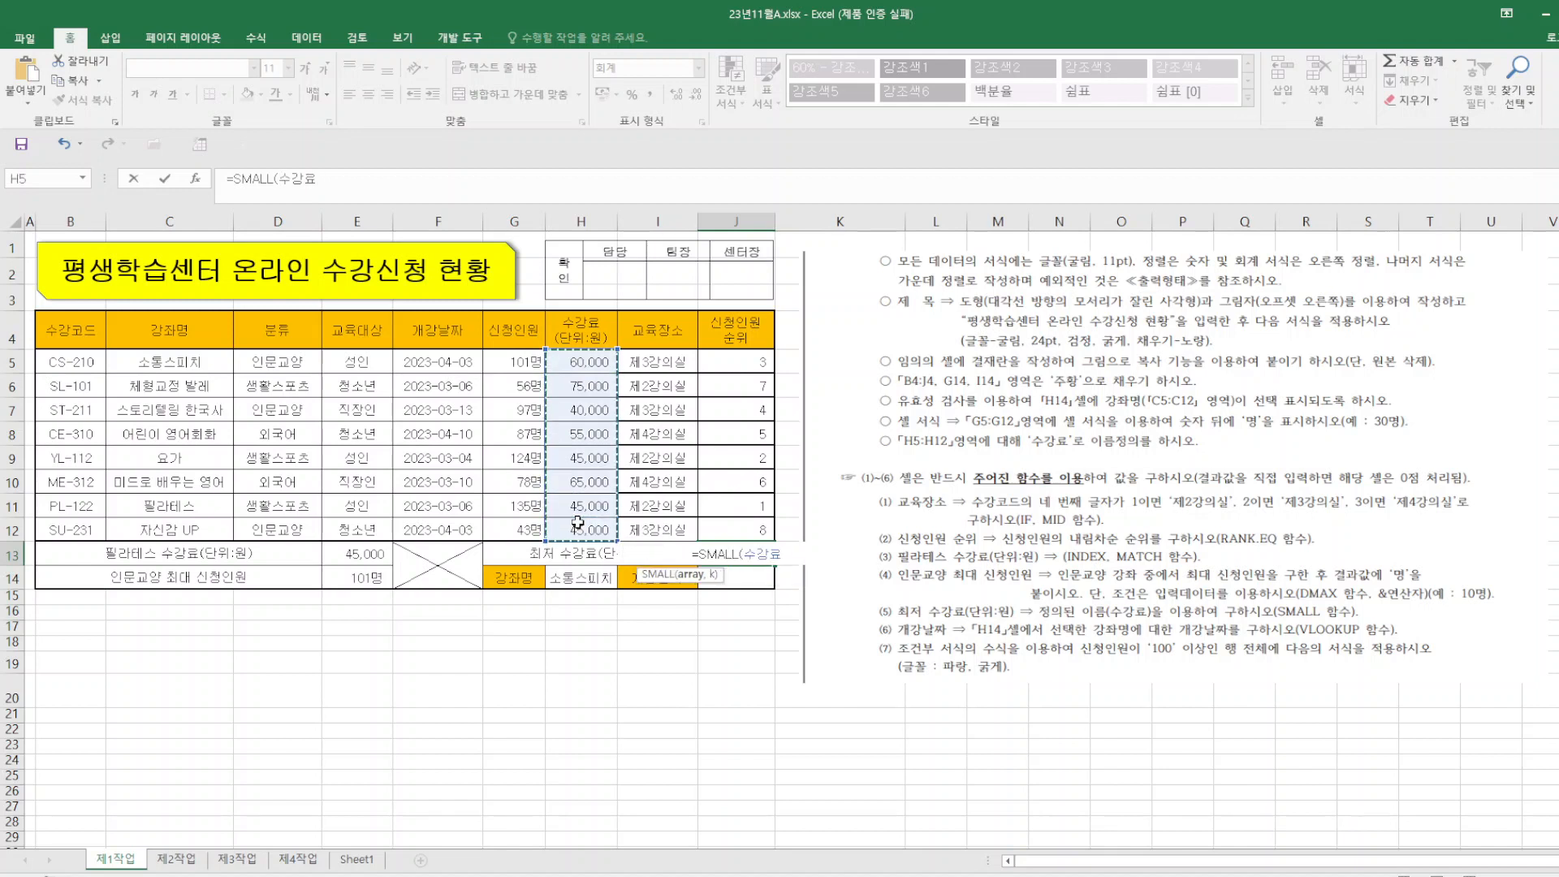
{"action": "type", "text": ","}
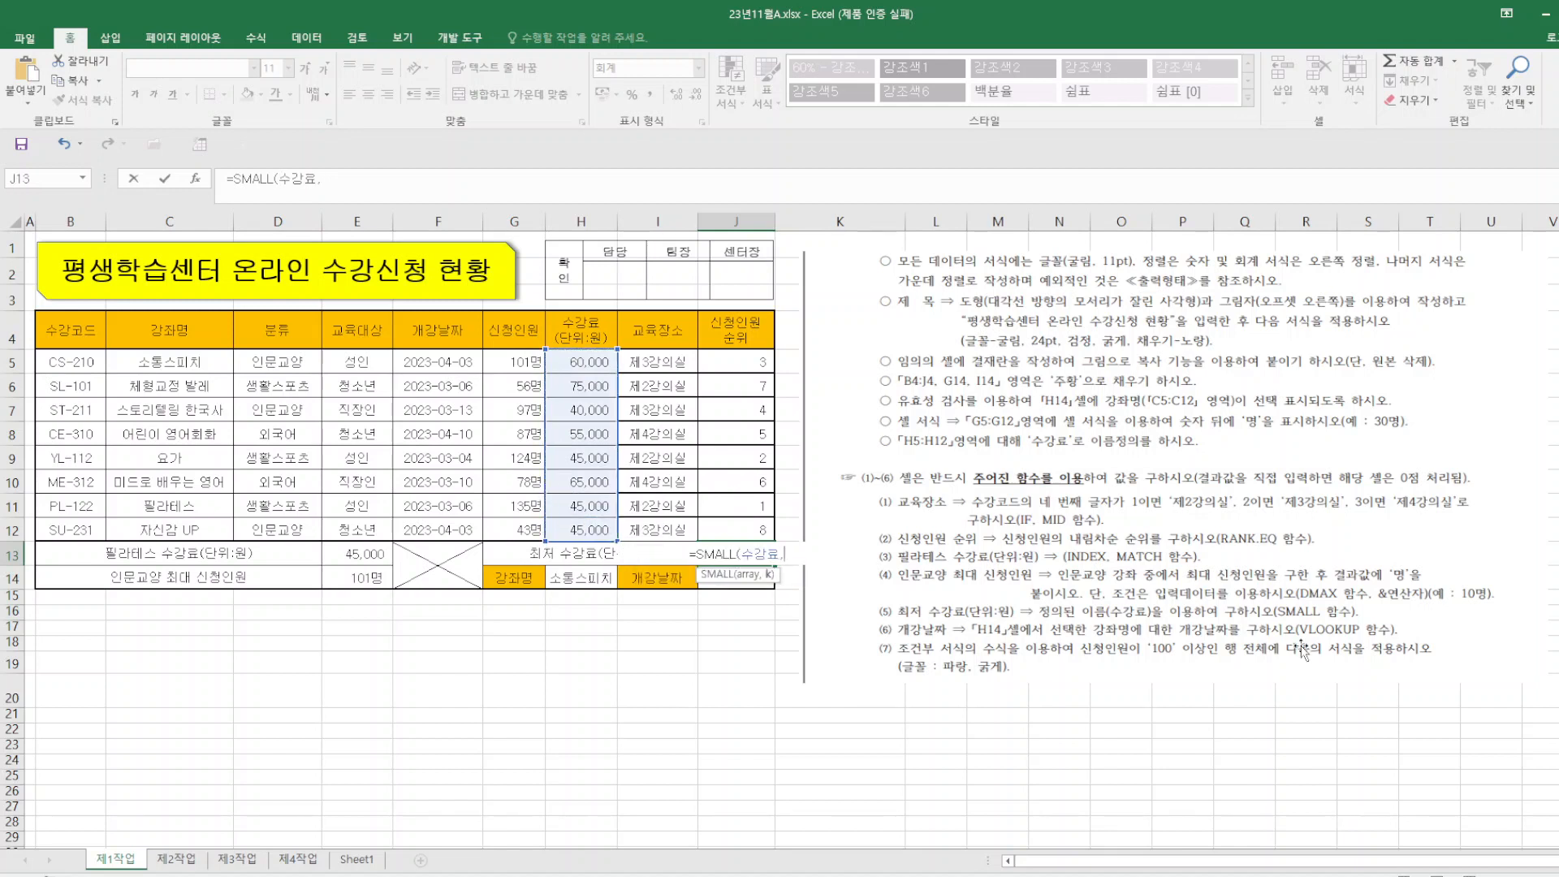
{"action": "type", "text": "1"}
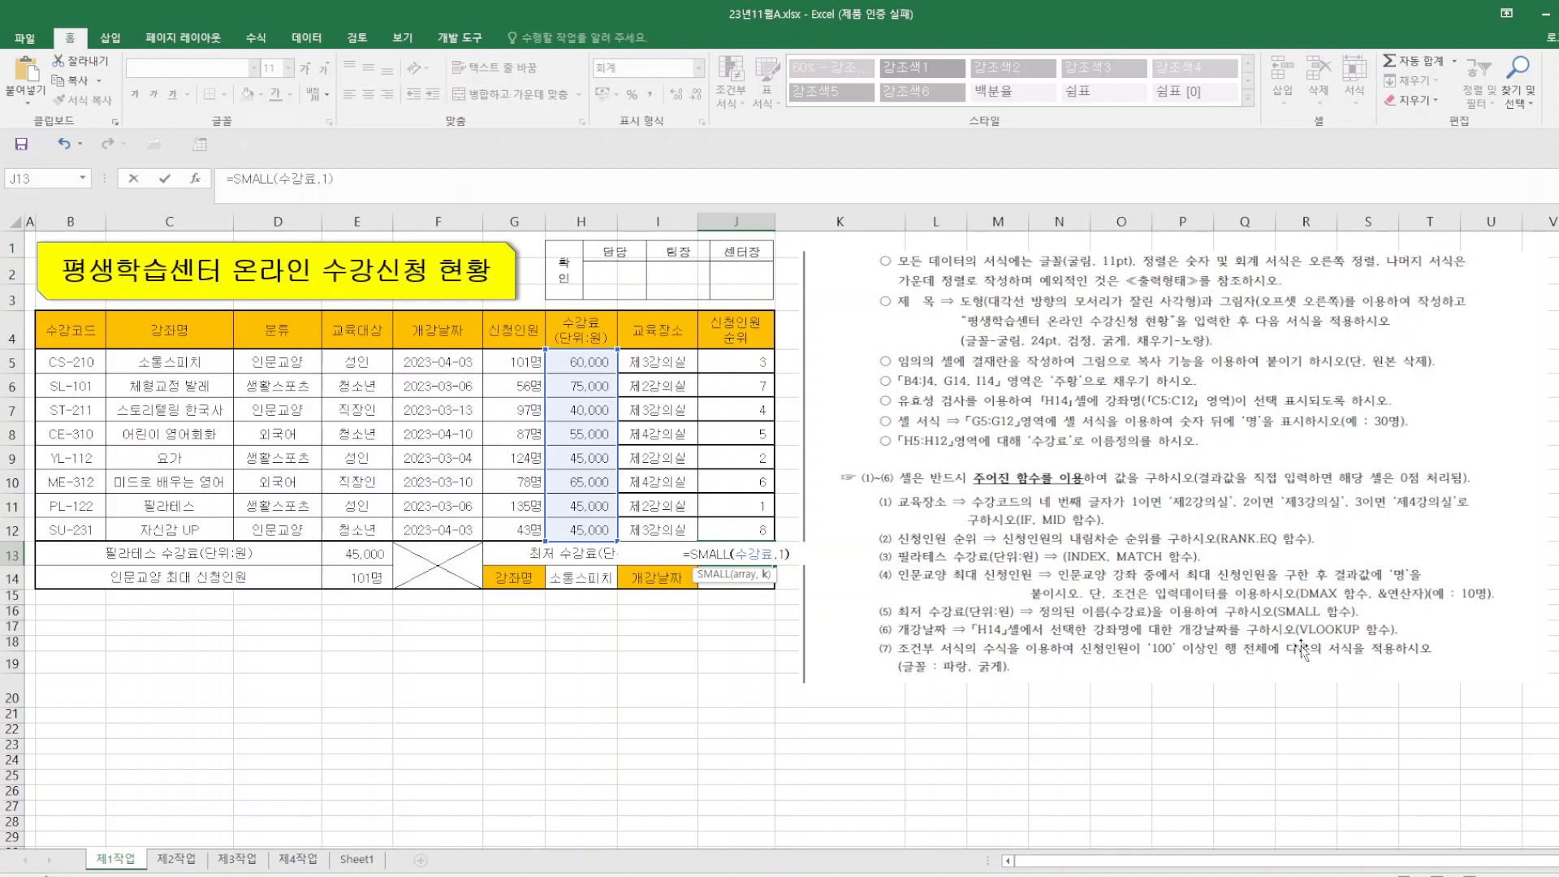
{"action": "type", "text": ")"}
{"action": "key", "text": "Return"}
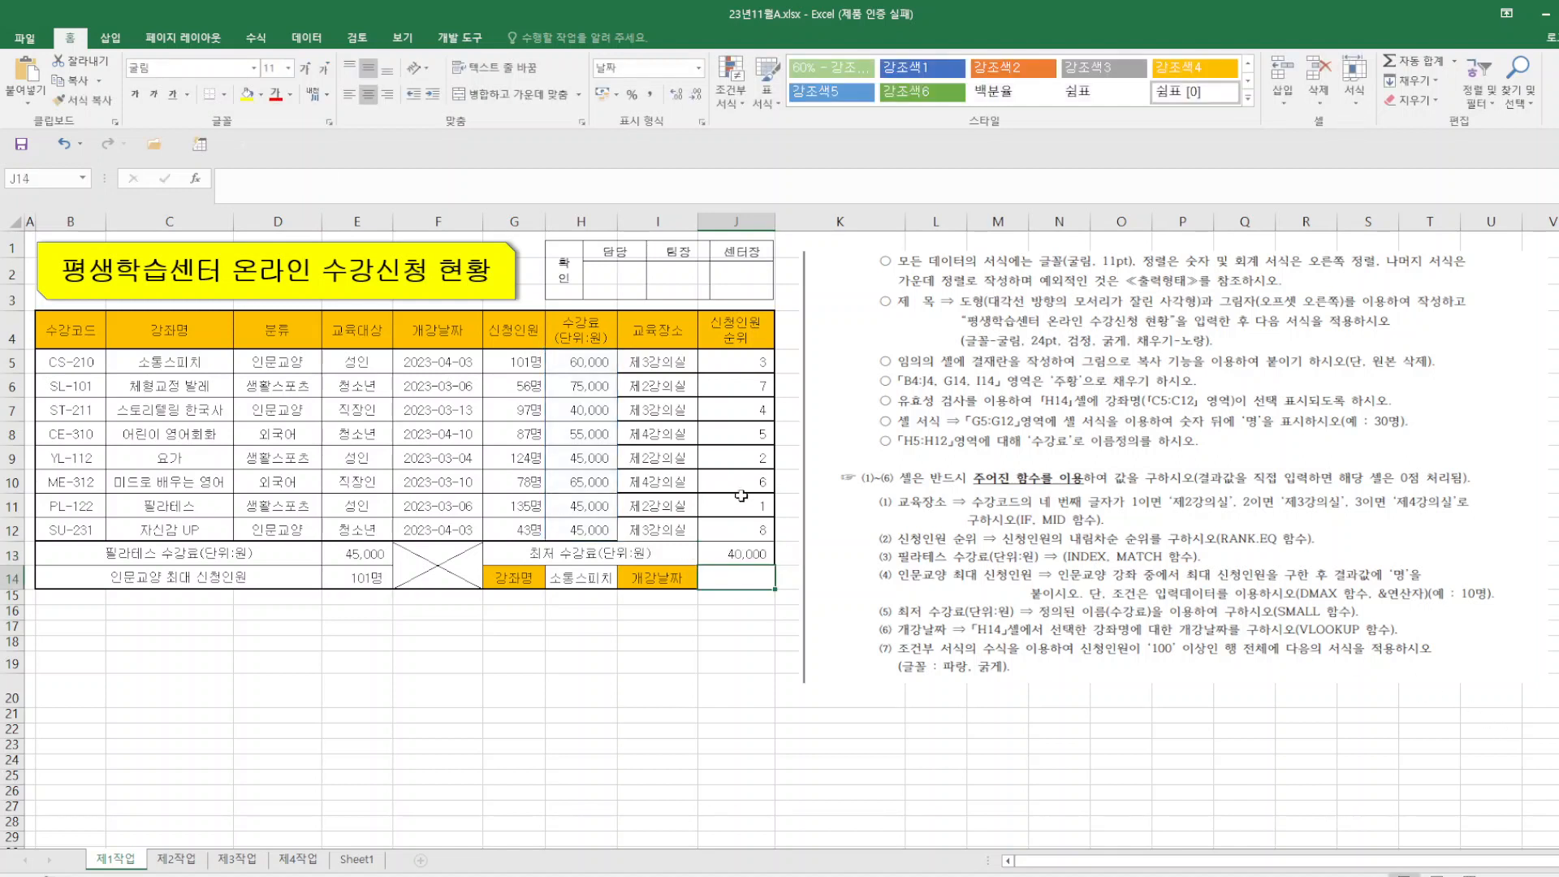
{"action": "left_click", "coordinate": [735, 762]}
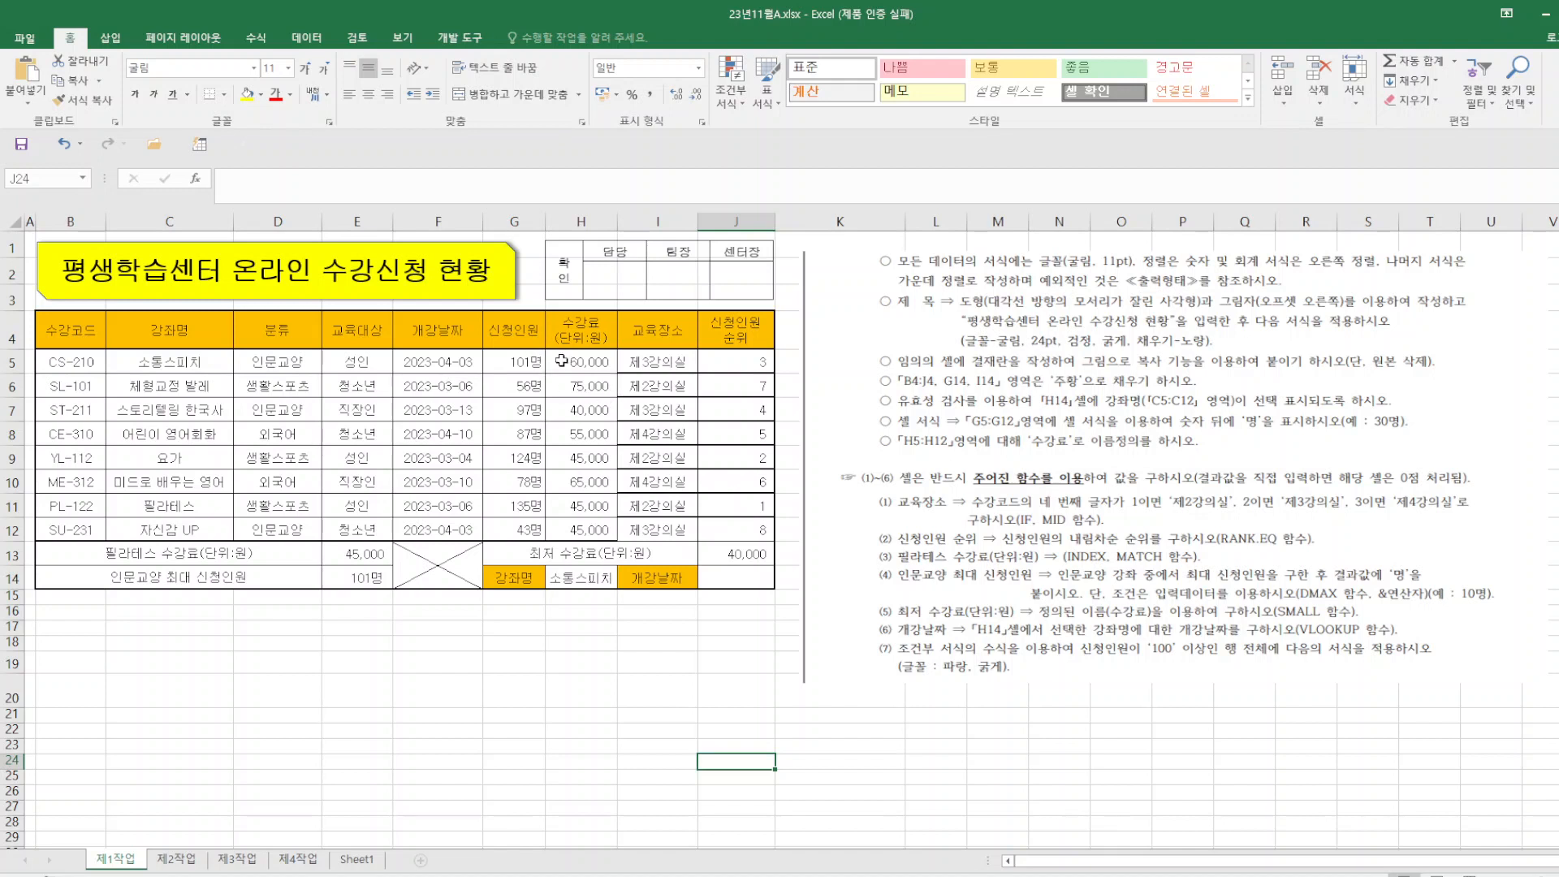
- Start a VLOOKUP function in J14 with lookup value H14 and table array C5:J12
{"action": "left_click", "coordinate": [724, 572]}
{"action": "type", "text": "=VL"}
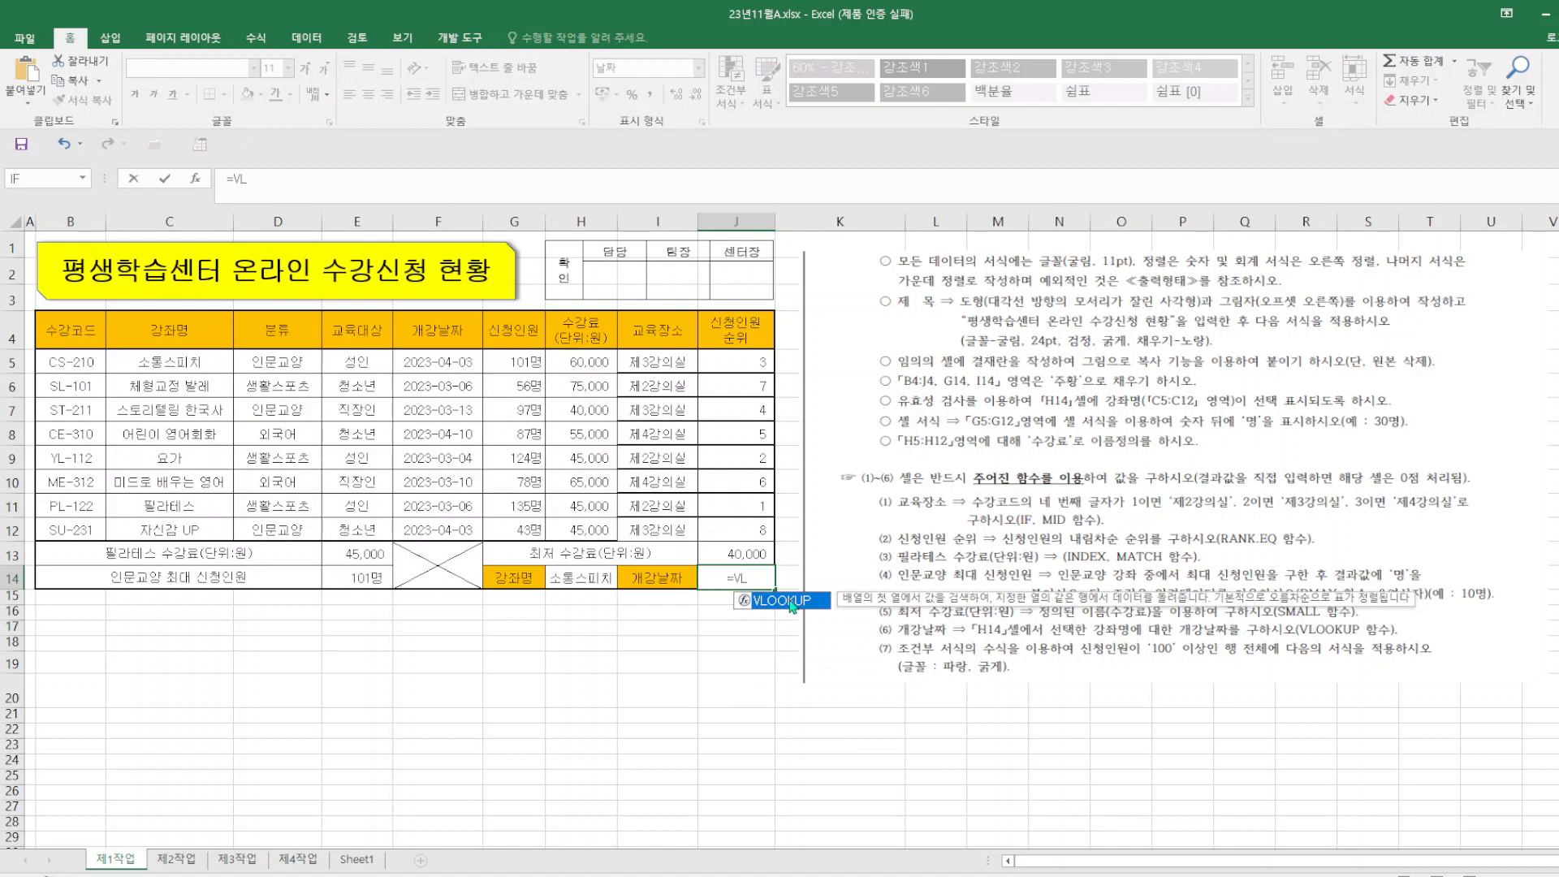
{"action": "double_click", "coordinate": [780, 601]}
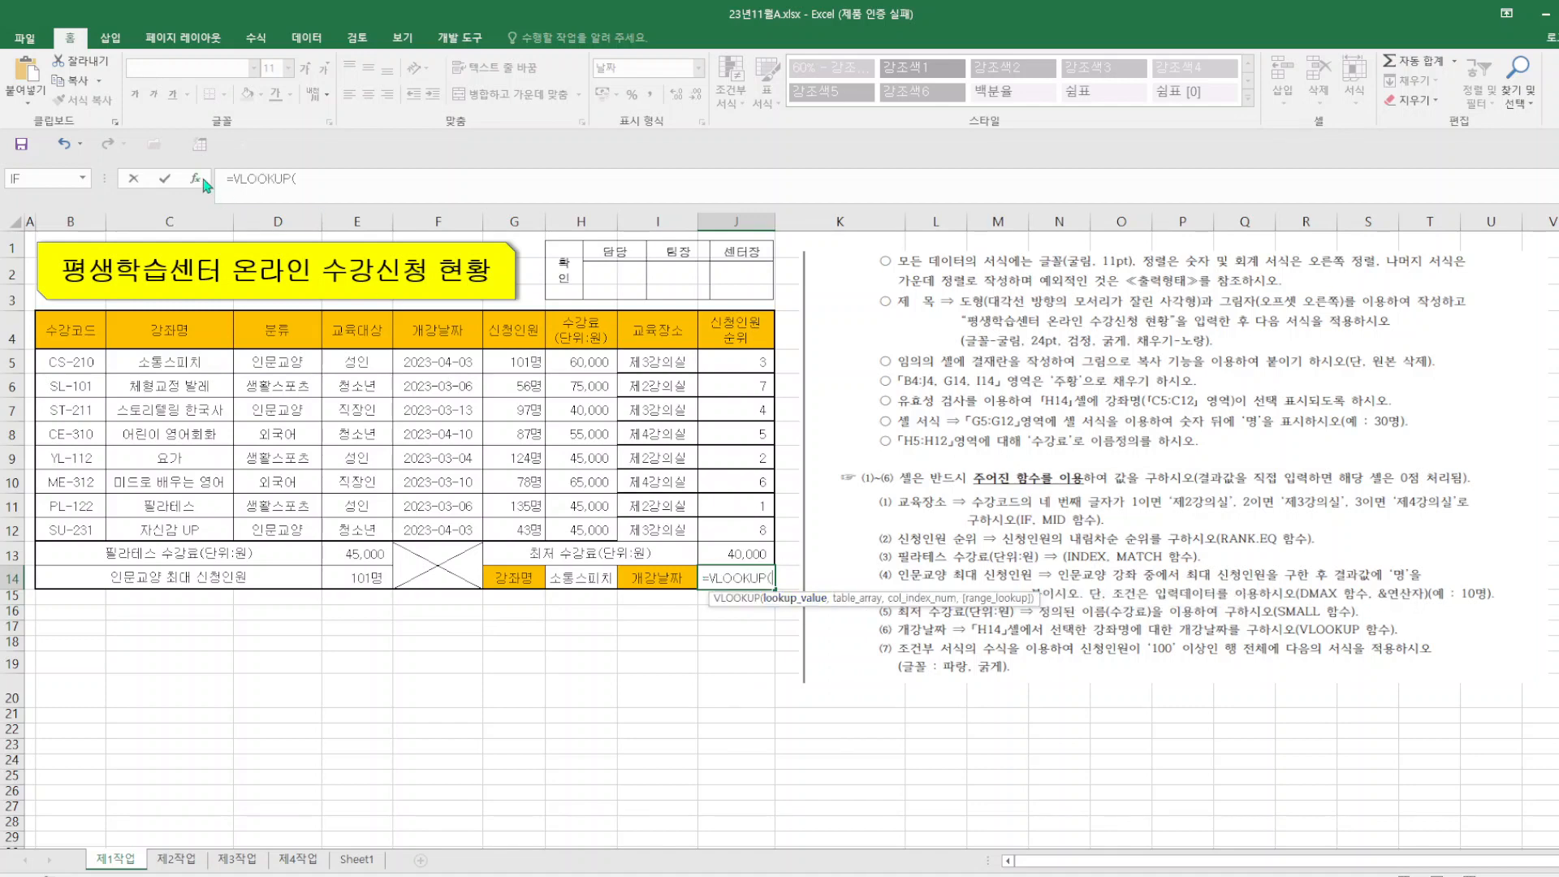
{"action": "left_click", "coordinate": [194, 179]}
{"action": "left_click", "coordinate": [565, 578]}
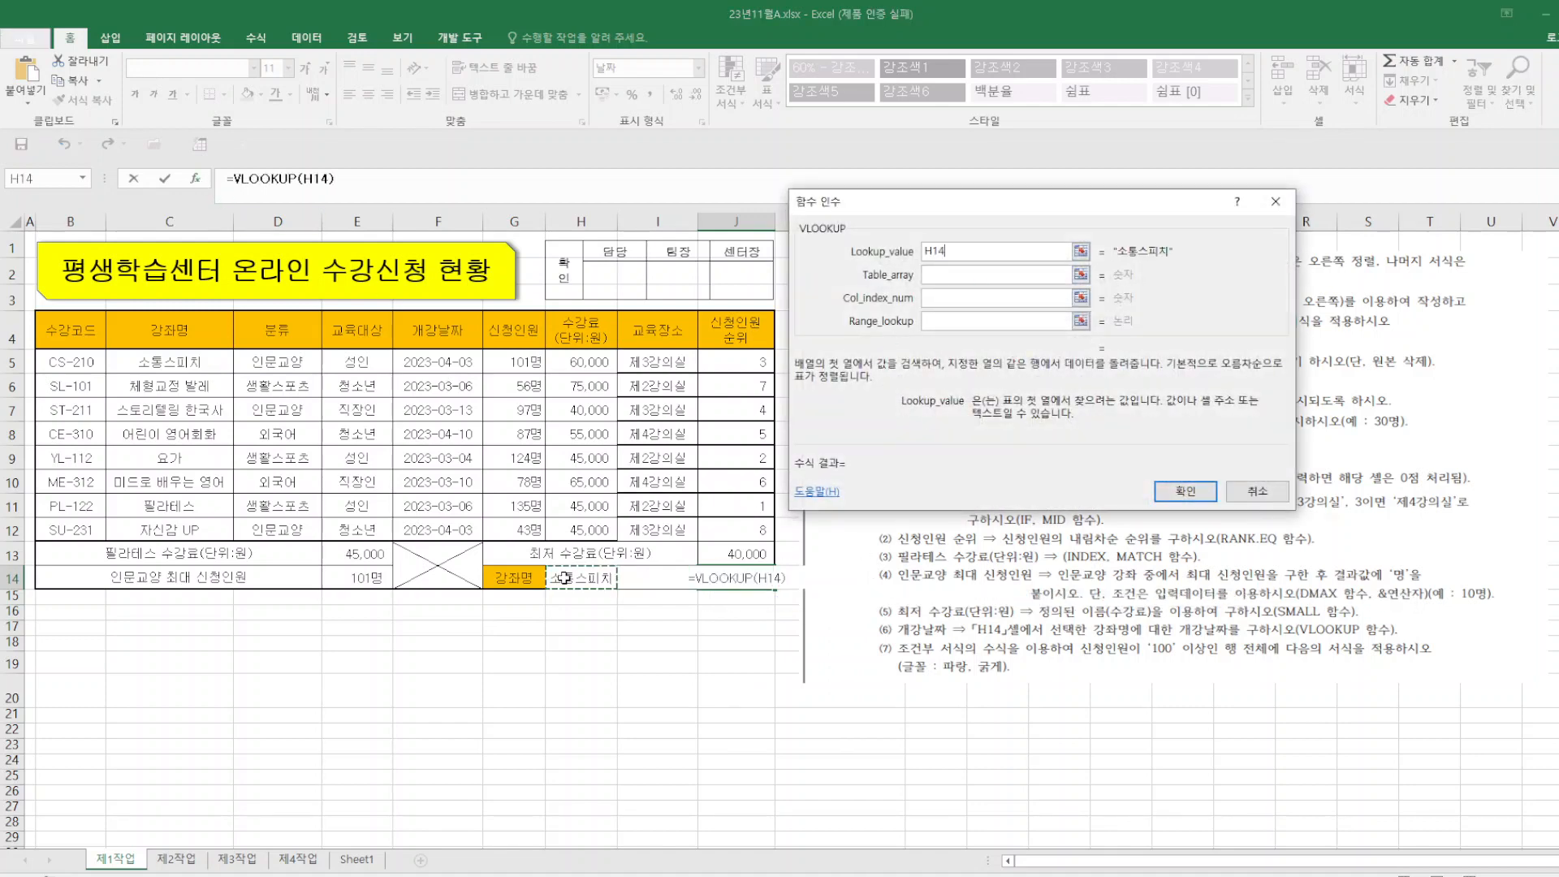
{"action": "left_click", "coordinate": [960, 276]}
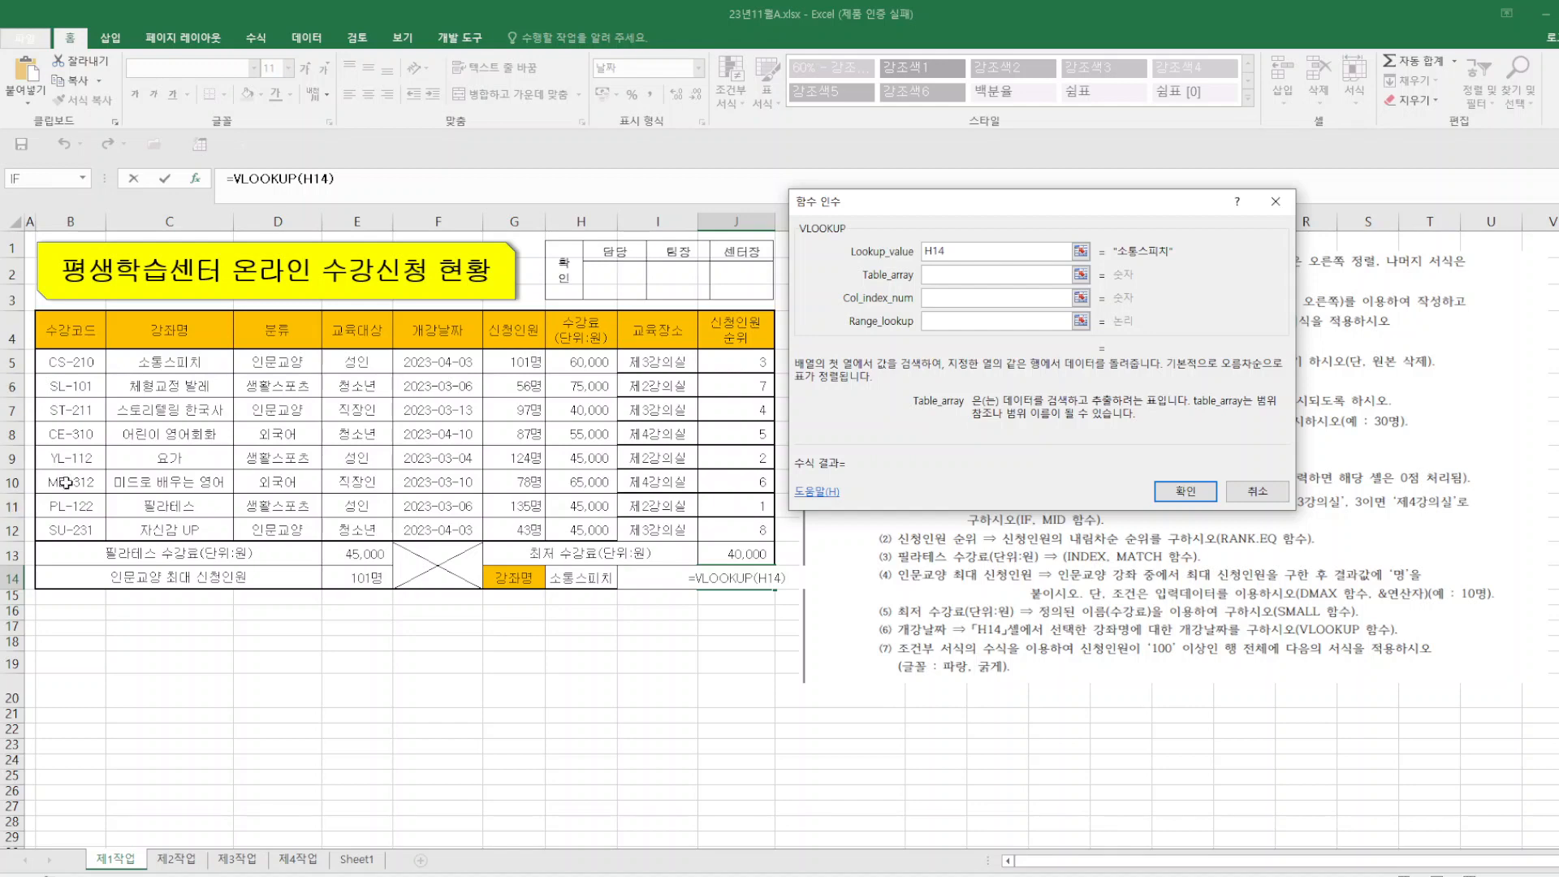
{"action": "left_click_drag", "start_coordinate": [147, 368], "coordinate": [722, 529]}
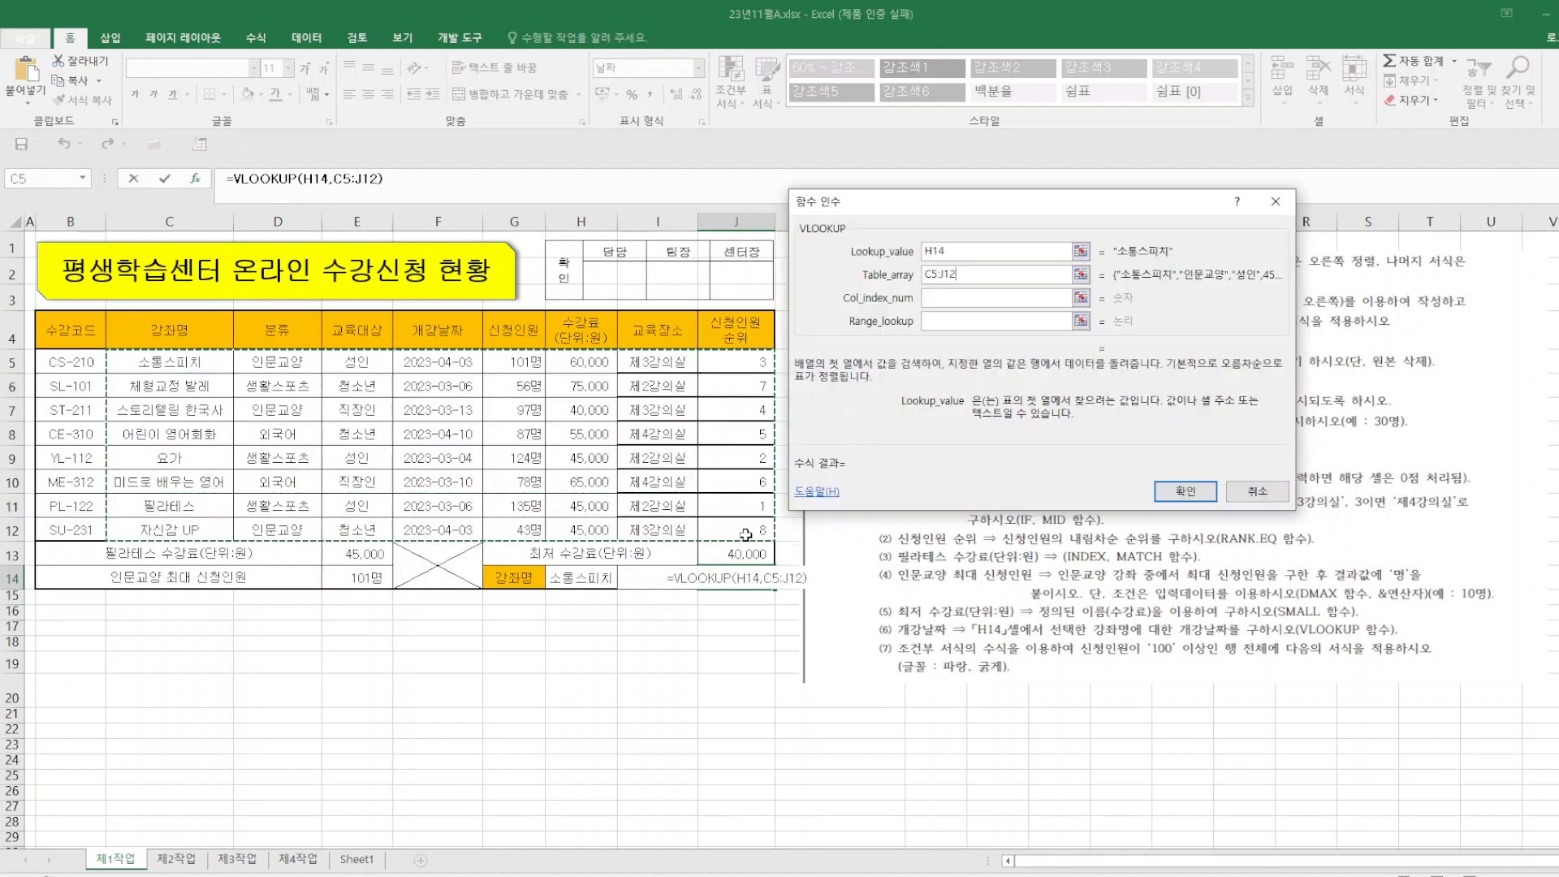
- Set the VLOOKUP column index number to 4 and range lookup to 0, and enter the formula in J14
{"action": "left_click", "coordinate": [946, 300]}
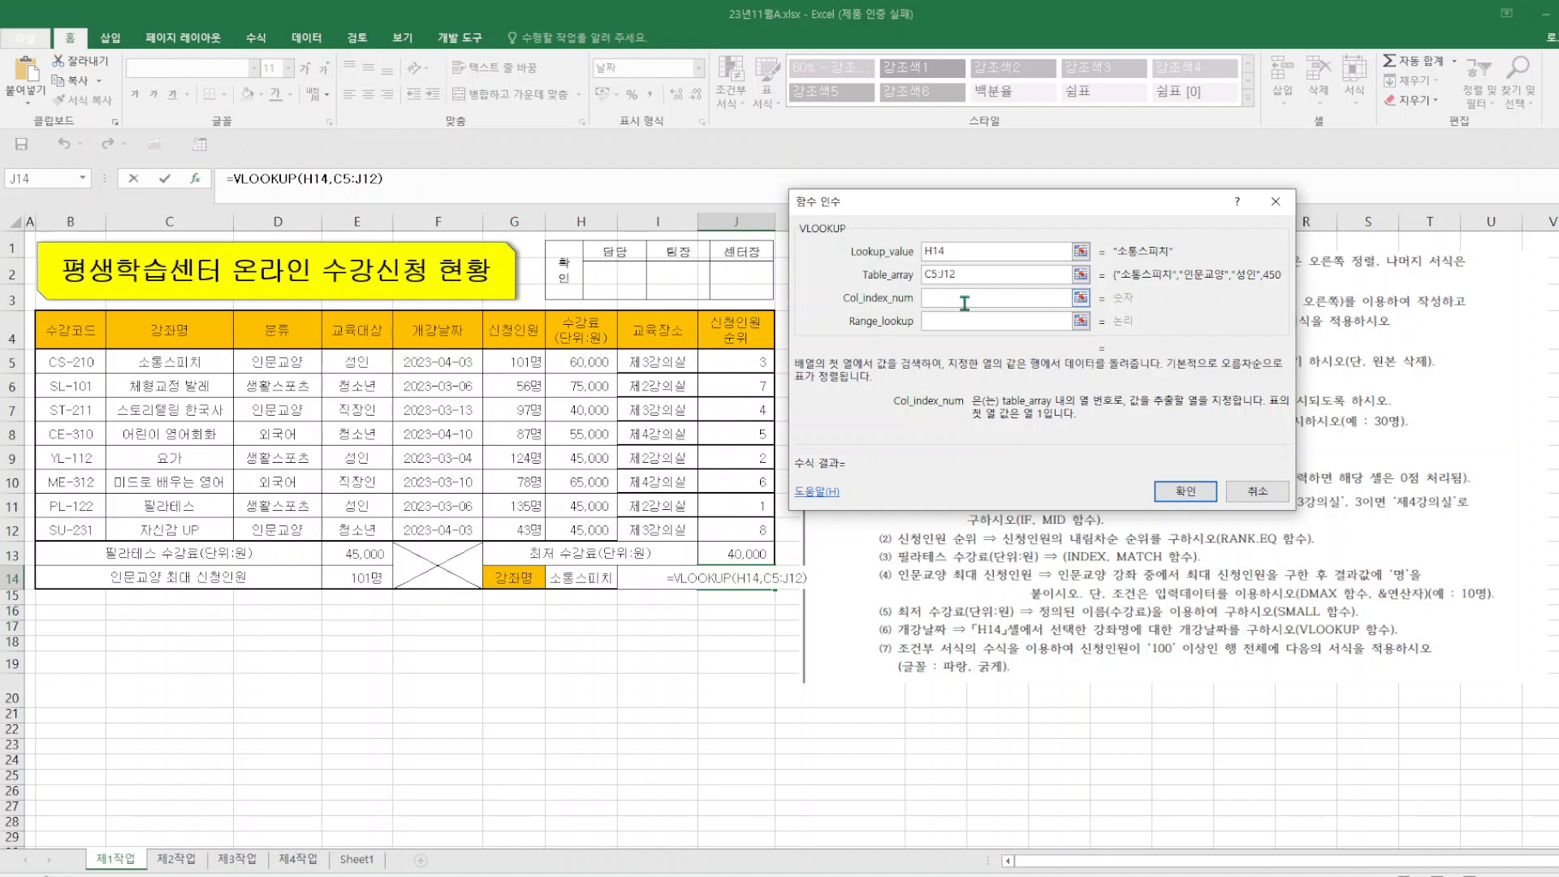
{"action": "type", "text": "4"}
{"action": "left_click", "coordinate": [938, 321]}
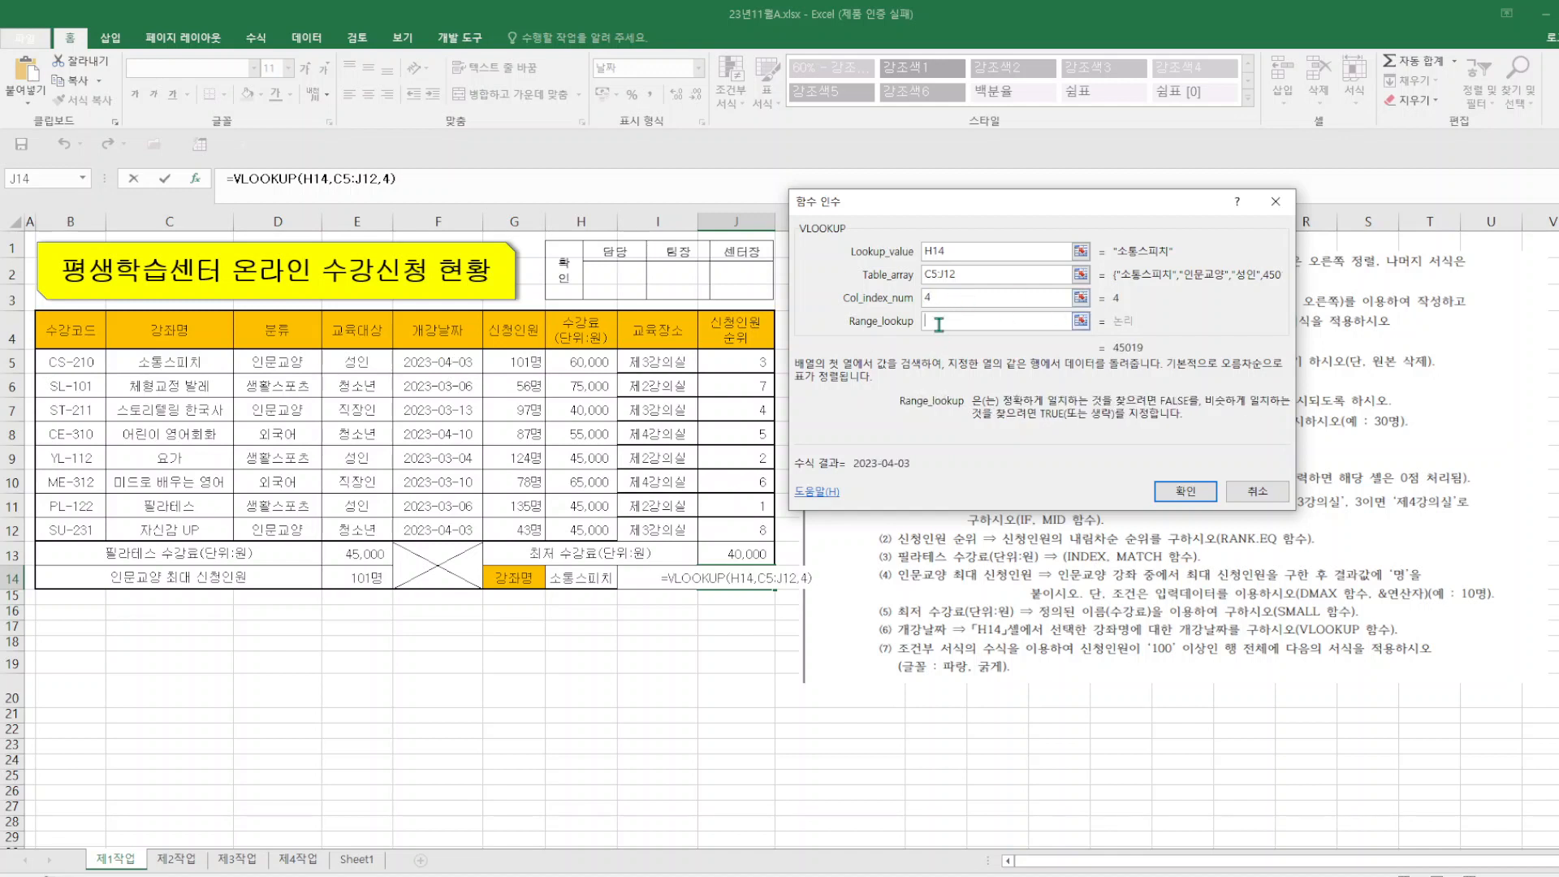
{"action": "type", "text": "0"}
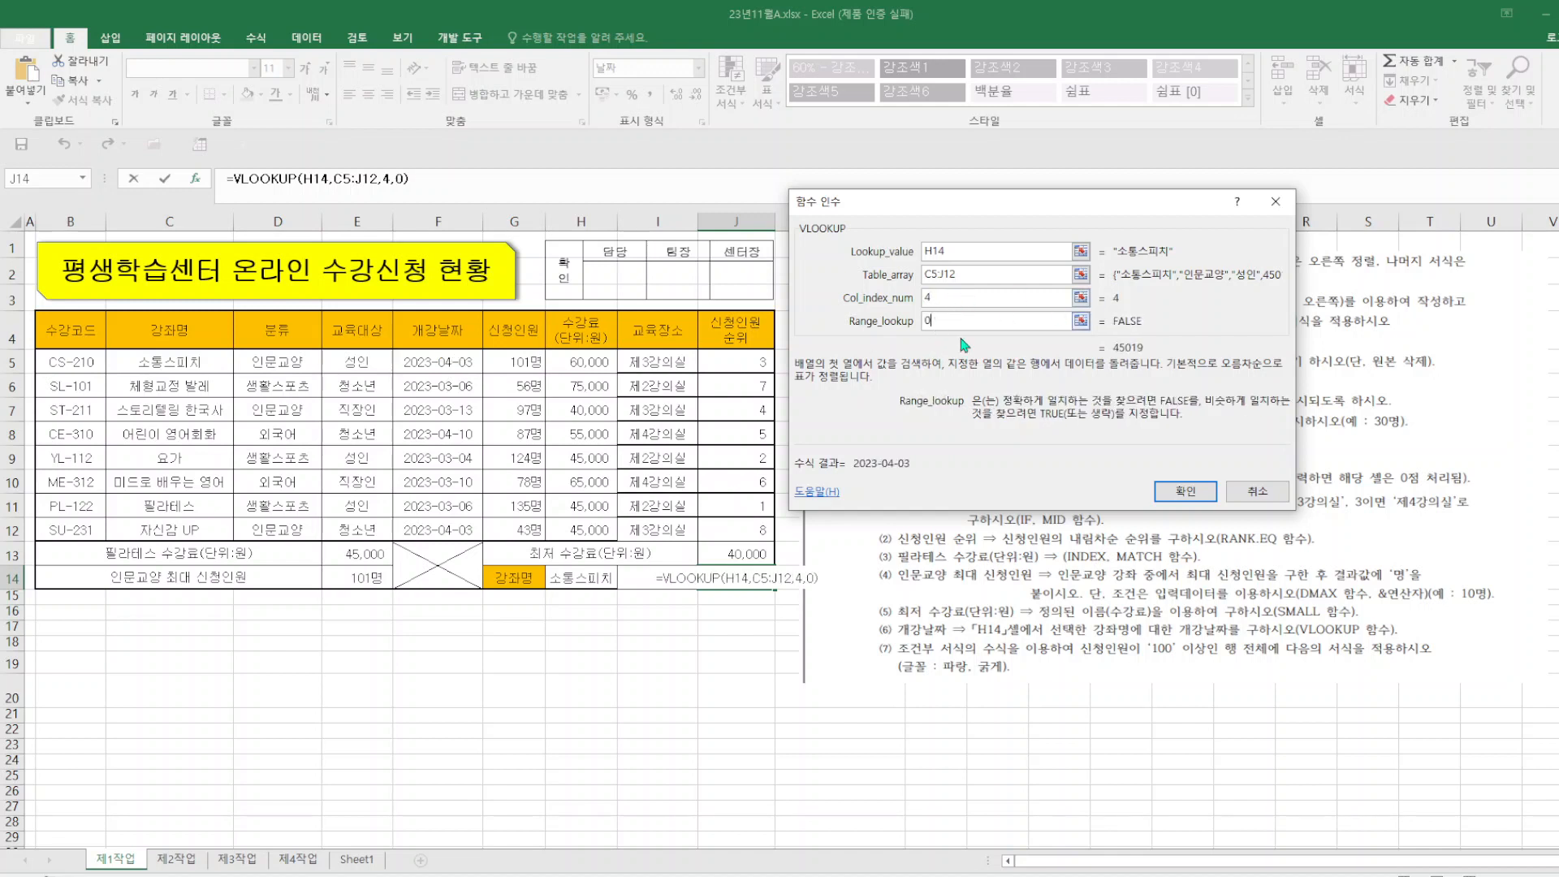
{"action": "left_click", "coordinate": [1187, 491]}
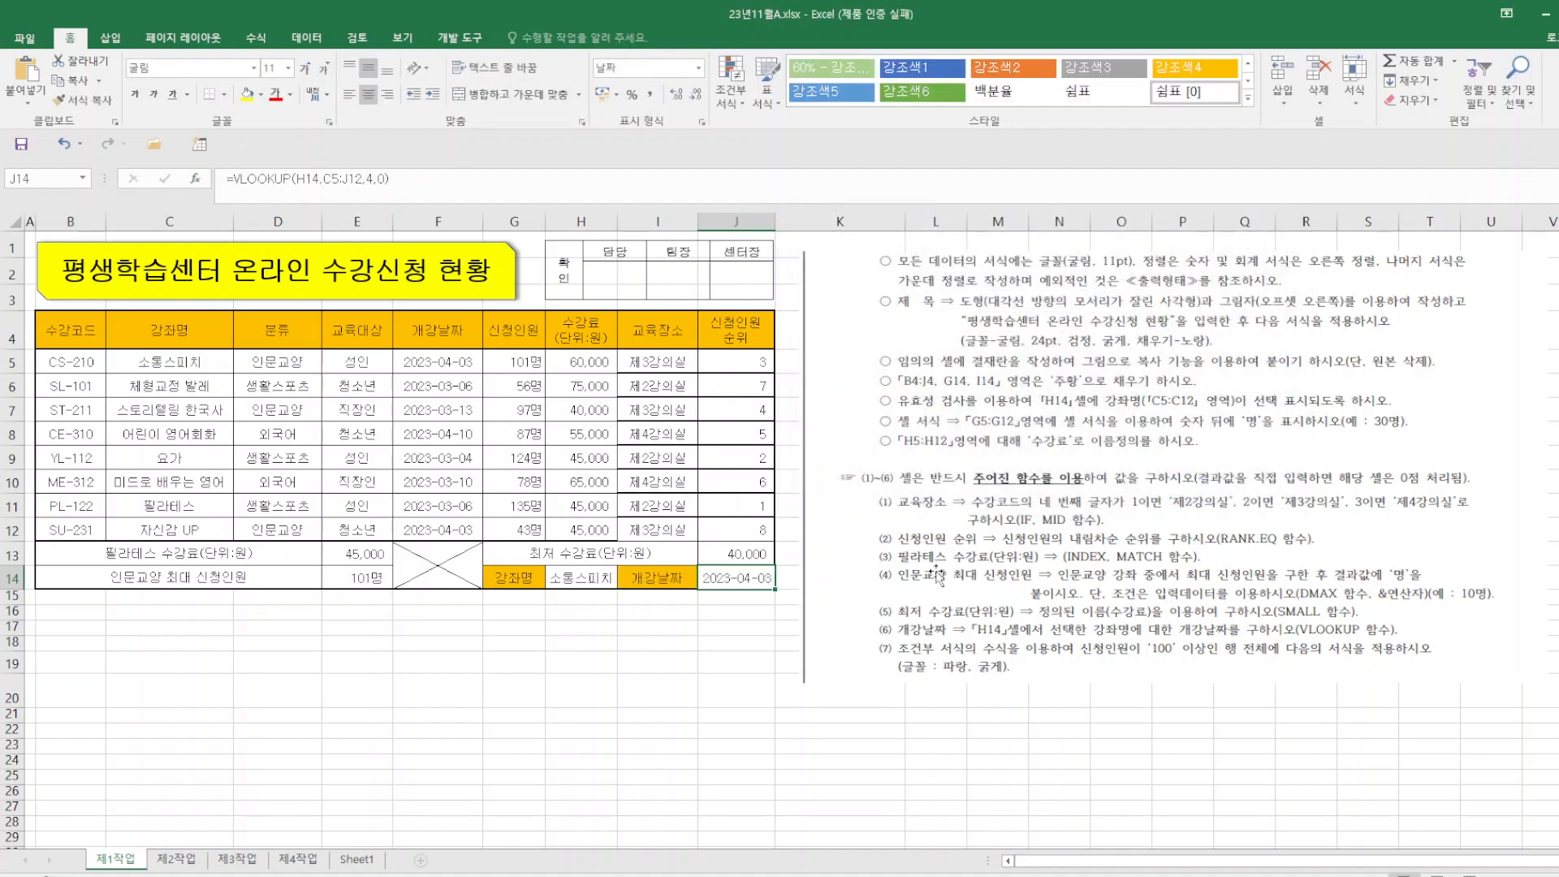
- Choose 체형교정 발레 as the course name in H14 to test the VLOOKUP result
{"action": "left_click", "coordinate": [594, 577]}
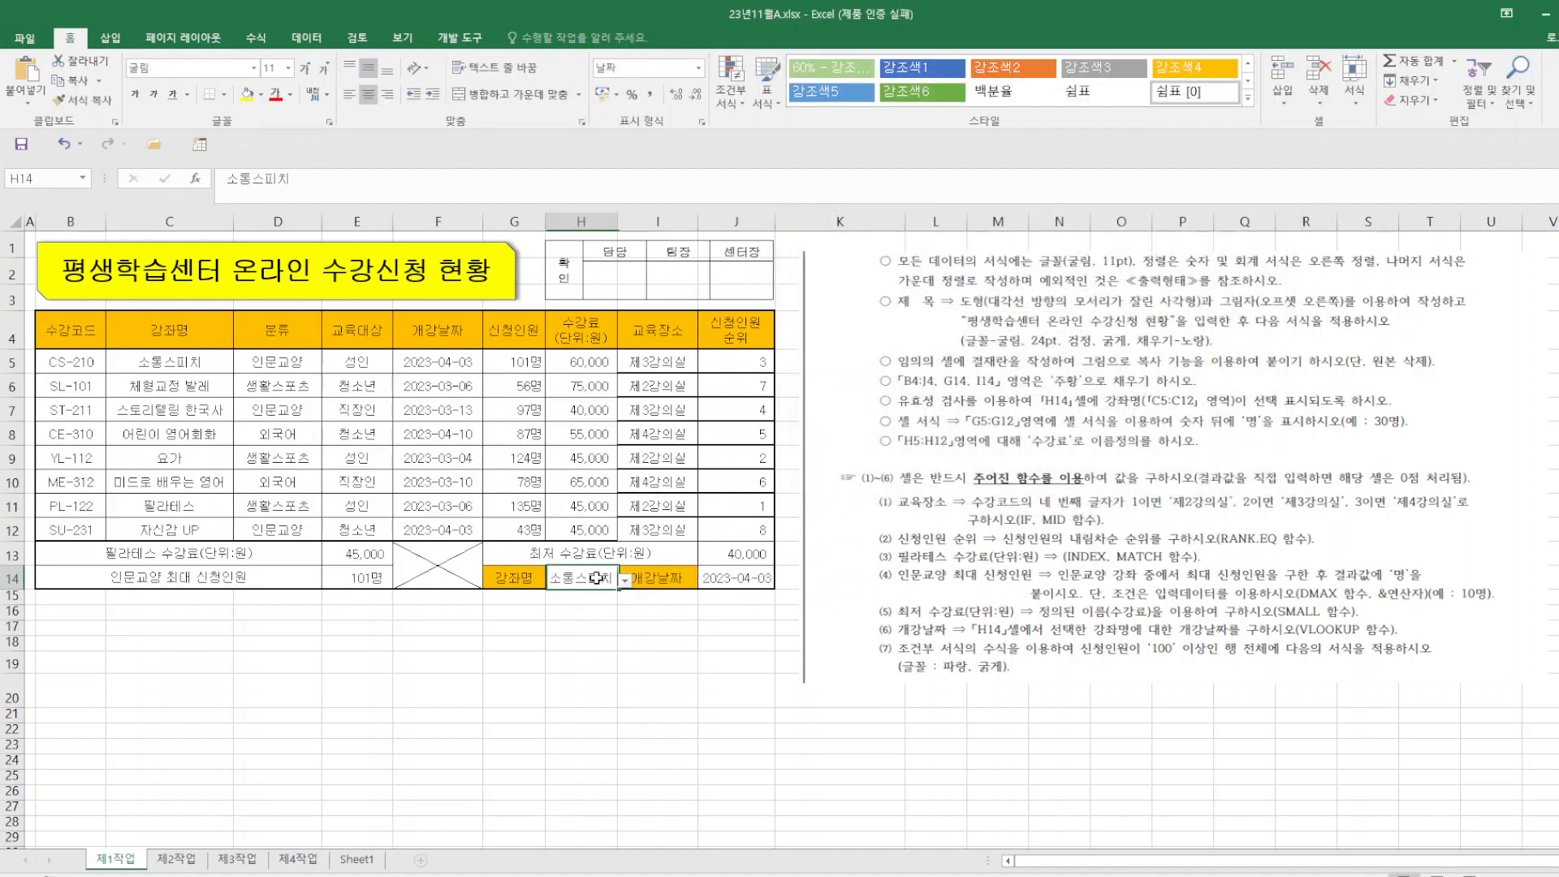
{"action": "left_click", "coordinate": [627, 592]}
{"action": "left_click", "coordinate": [597, 586]}
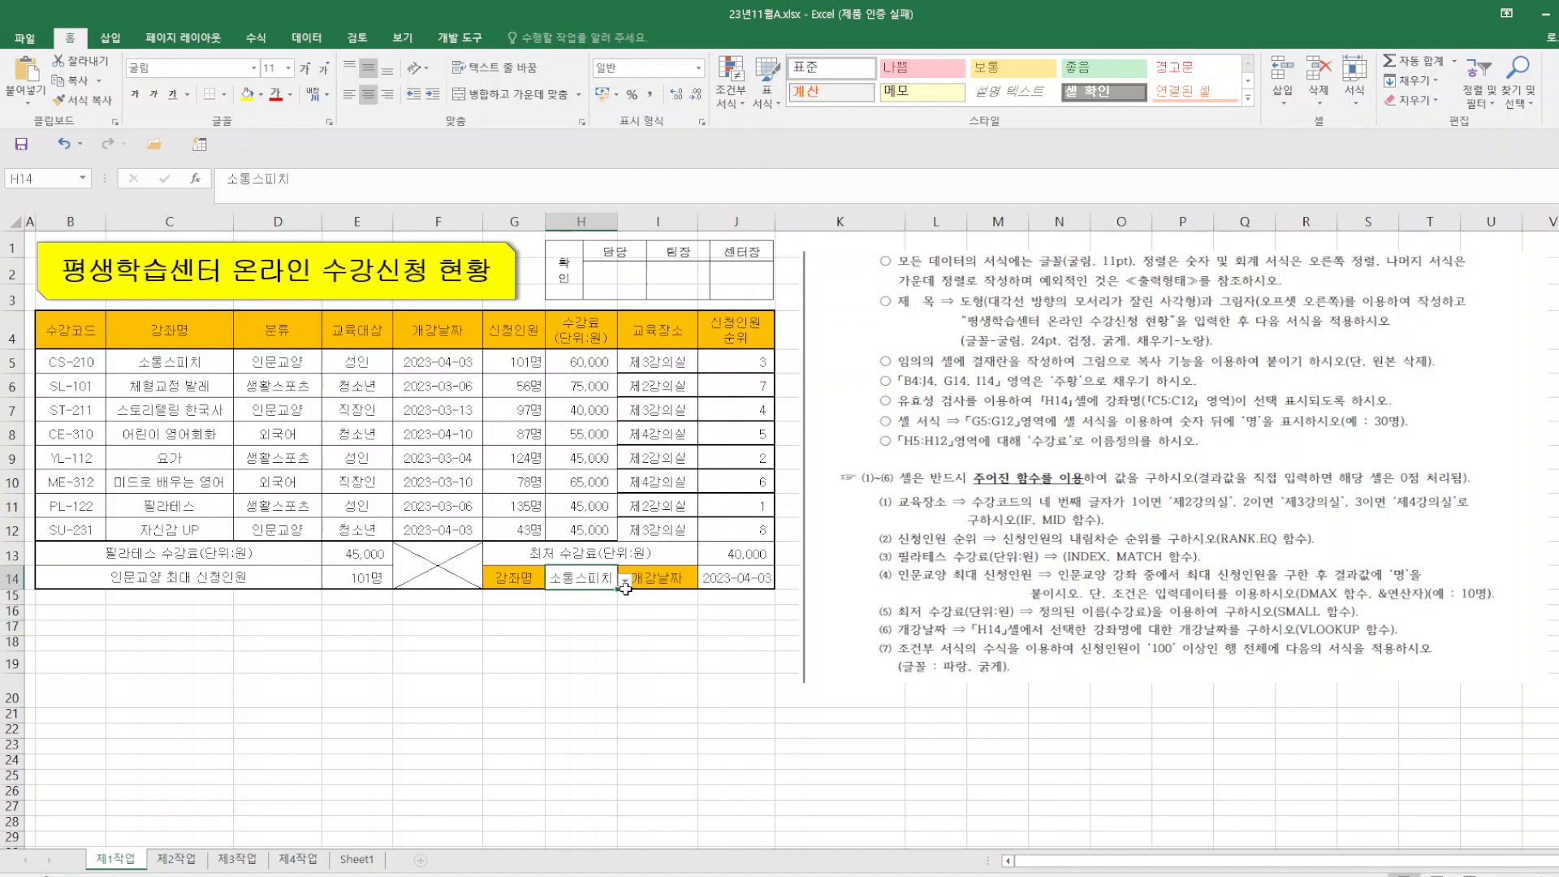
{"action": "left_click", "coordinate": [625, 589]}
{"action": "left_click", "coordinate": [603, 583]}
{"action": "left_click", "coordinate": [628, 586]}
{"action": "left_click", "coordinate": [589, 605]}
- Format the start date cell J14 with the General (일반) number format
{"action": "left_click", "coordinate": [747, 575]}
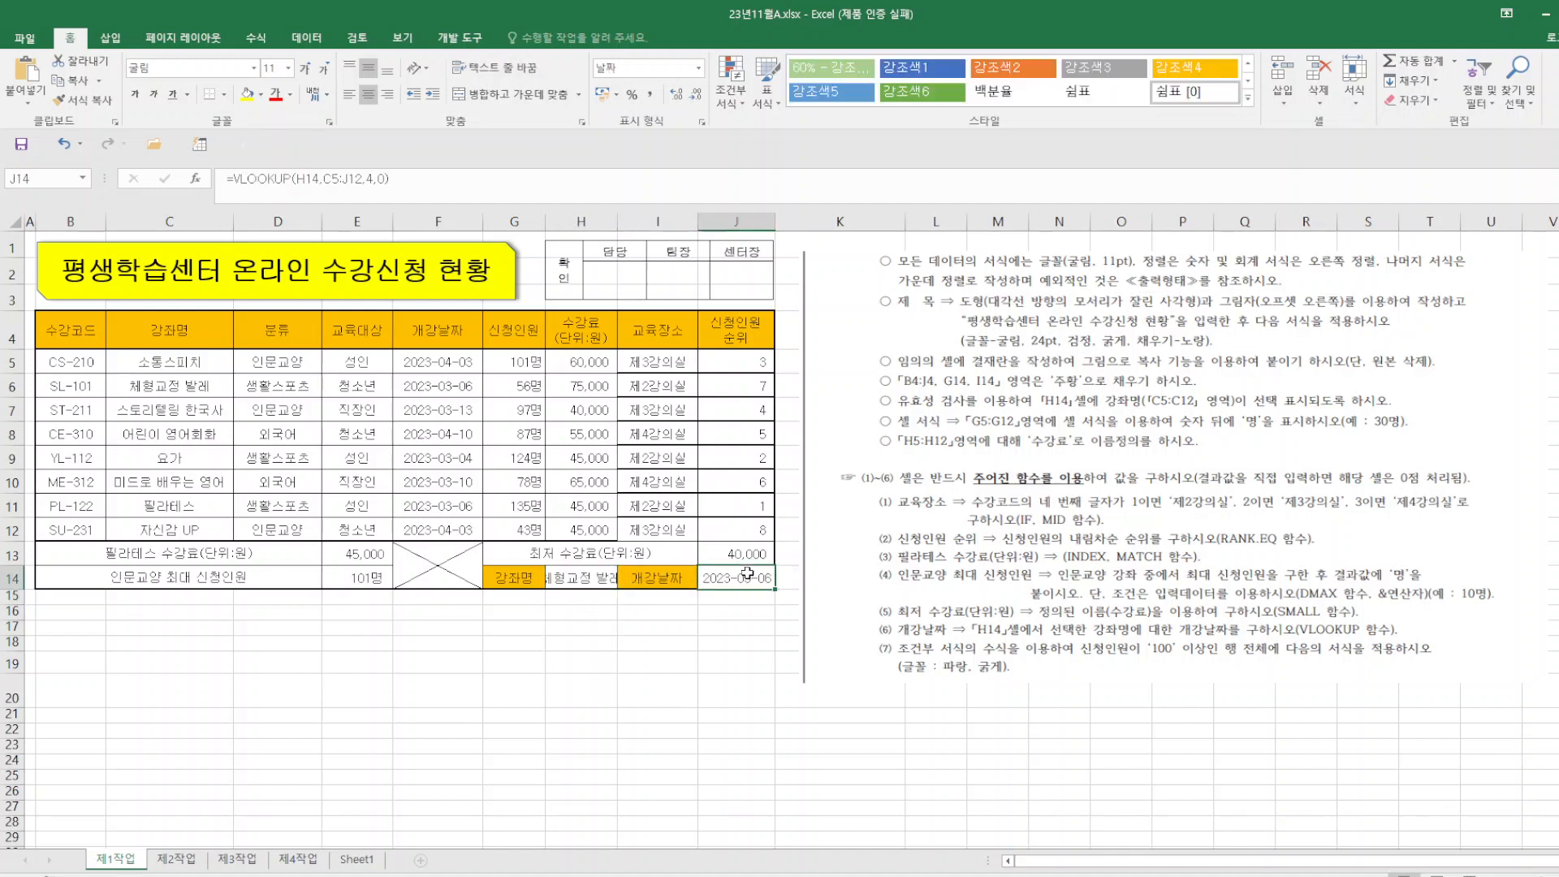
{"action": "right_click", "coordinate": [747, 574]}
{"action": "left_click", "coordinate": [820, 475]}
{"action": "left_click", "coordinate": [657, 318]}
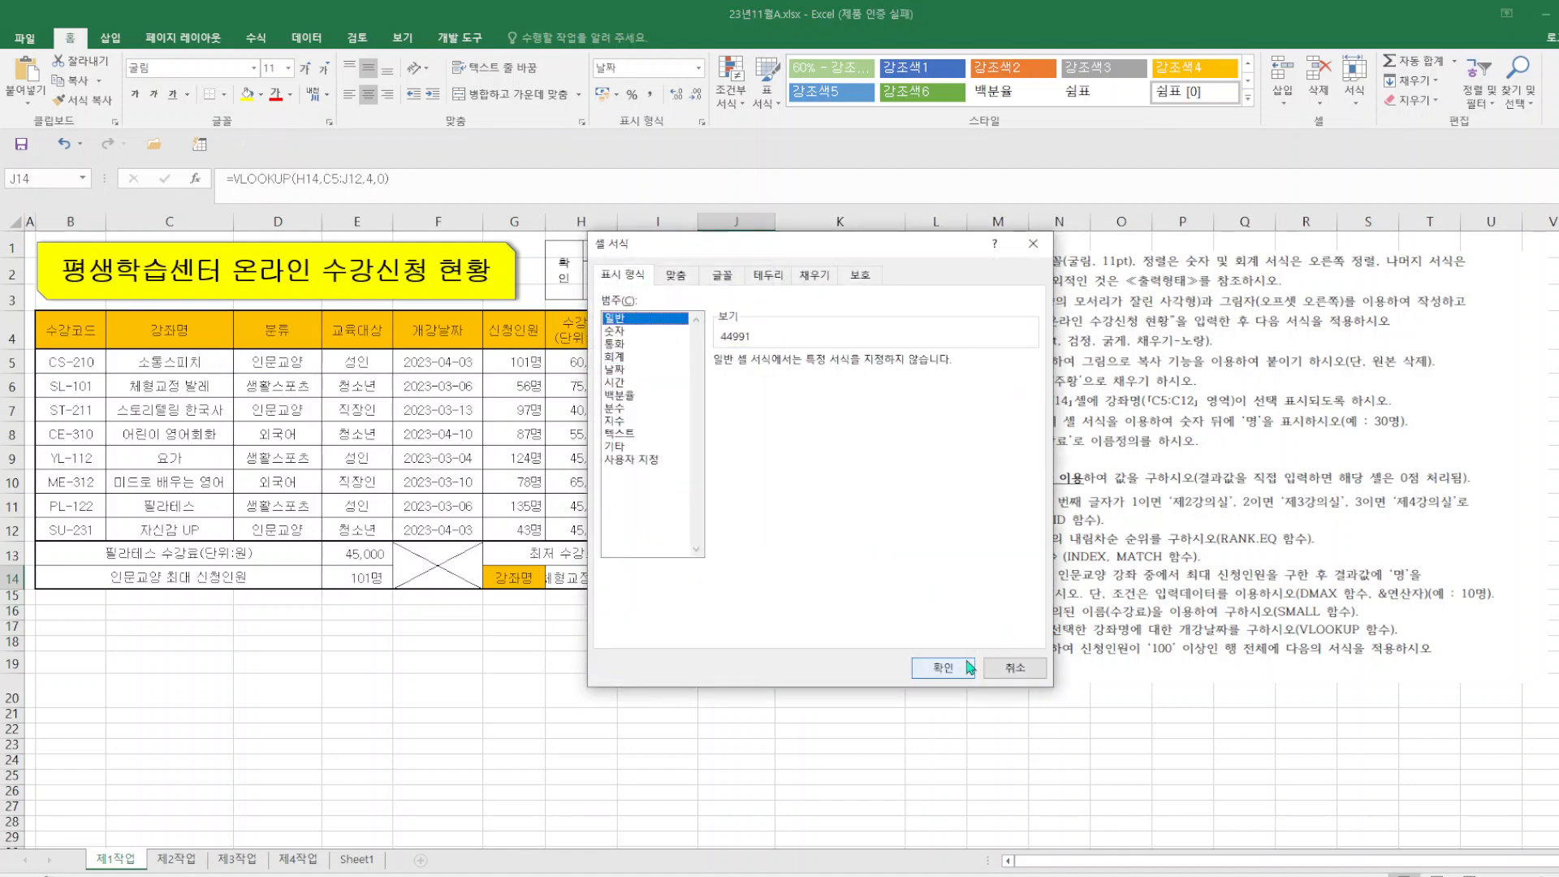
{"action": "left_click", "coordinate": [942, 667]}
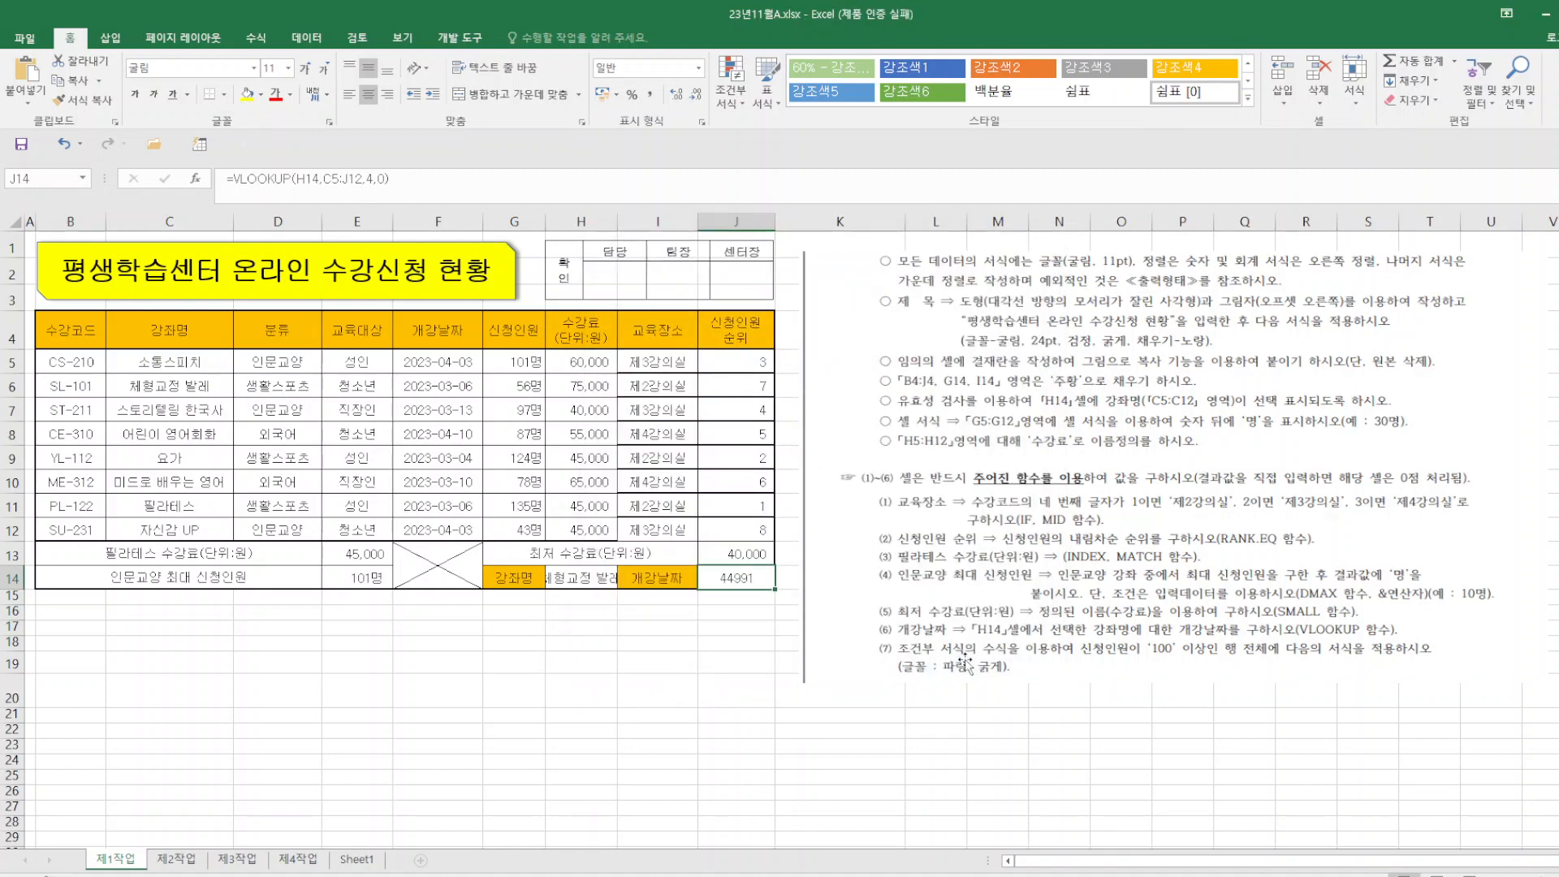
- Format the start date cell J14 with the Date (날짜) number format
{"action": "right_click", "coordinate": [755, 580]}
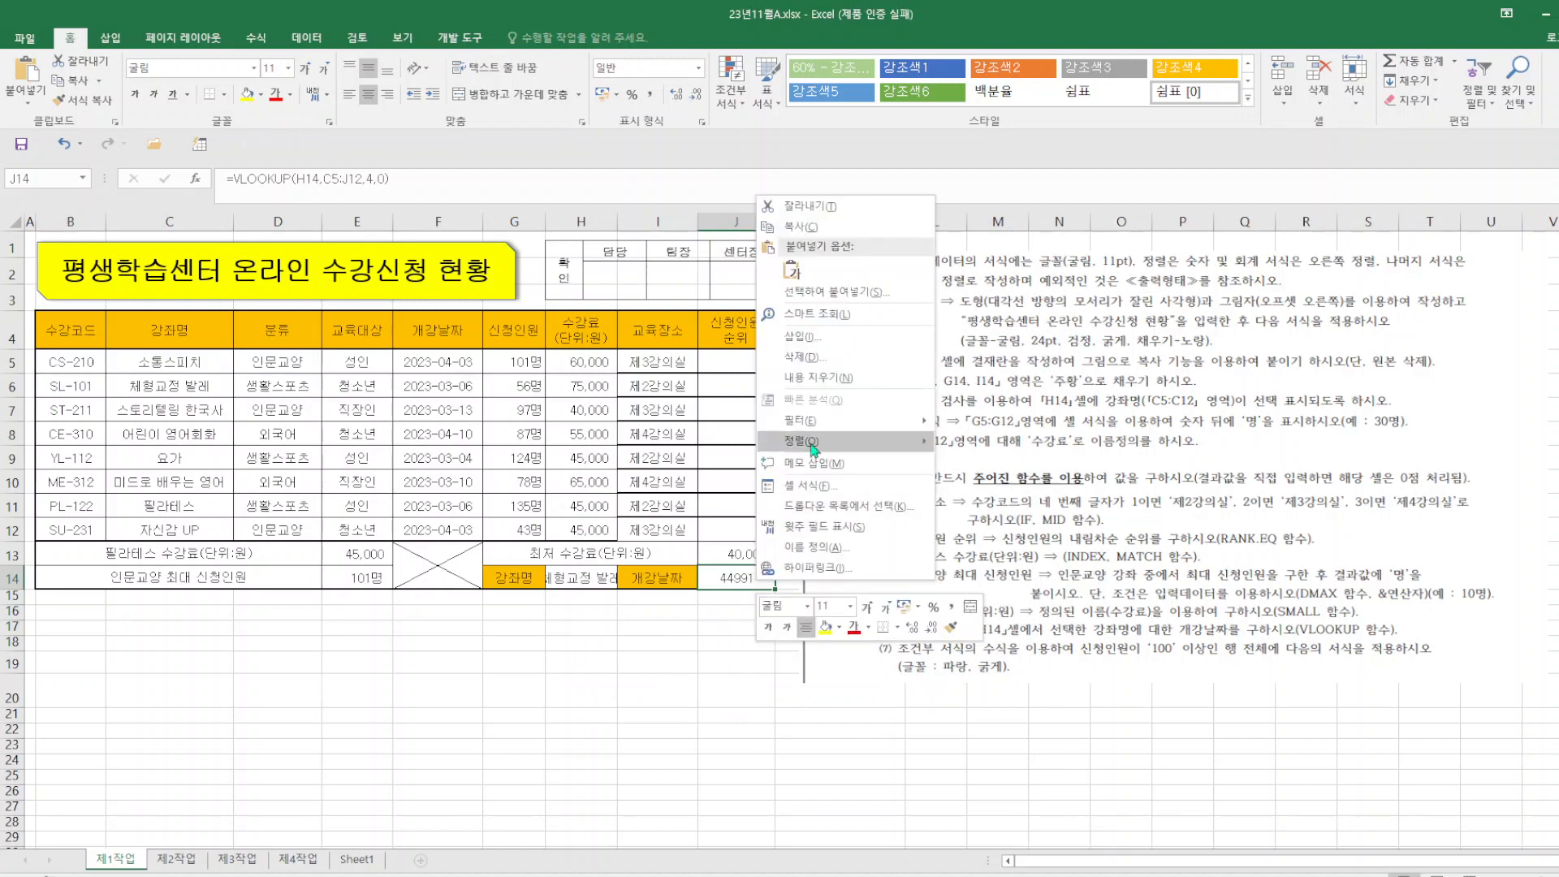
{"action": "left_click", "coordinate": [804, 485]}
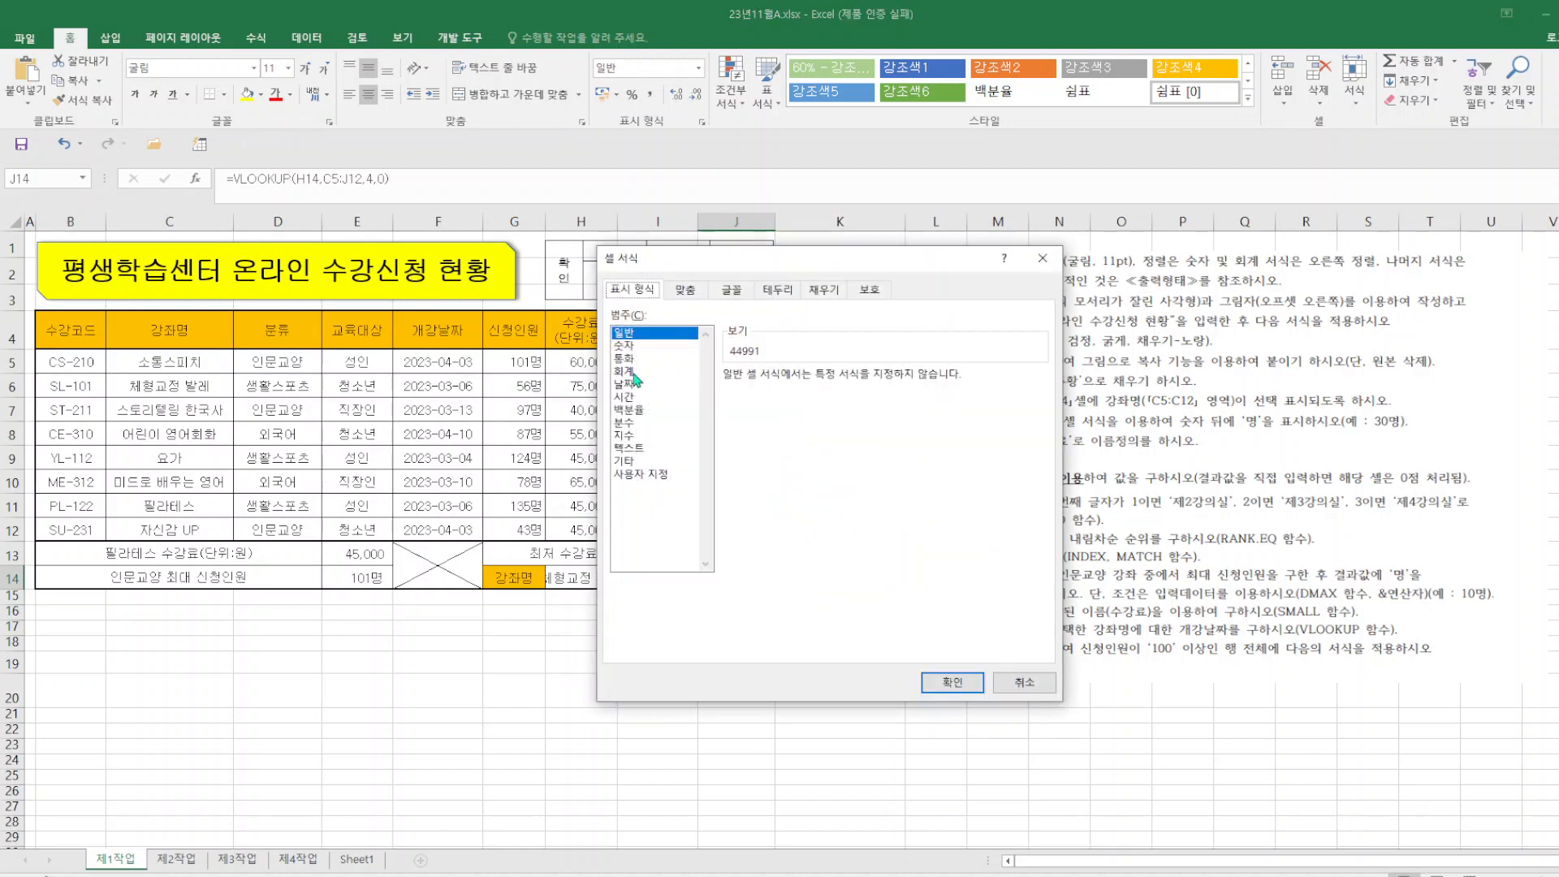
{"action": "left_click", "coordinate": [629, 384]}
{"action": "left_click", "coordinate": [952, 683]}
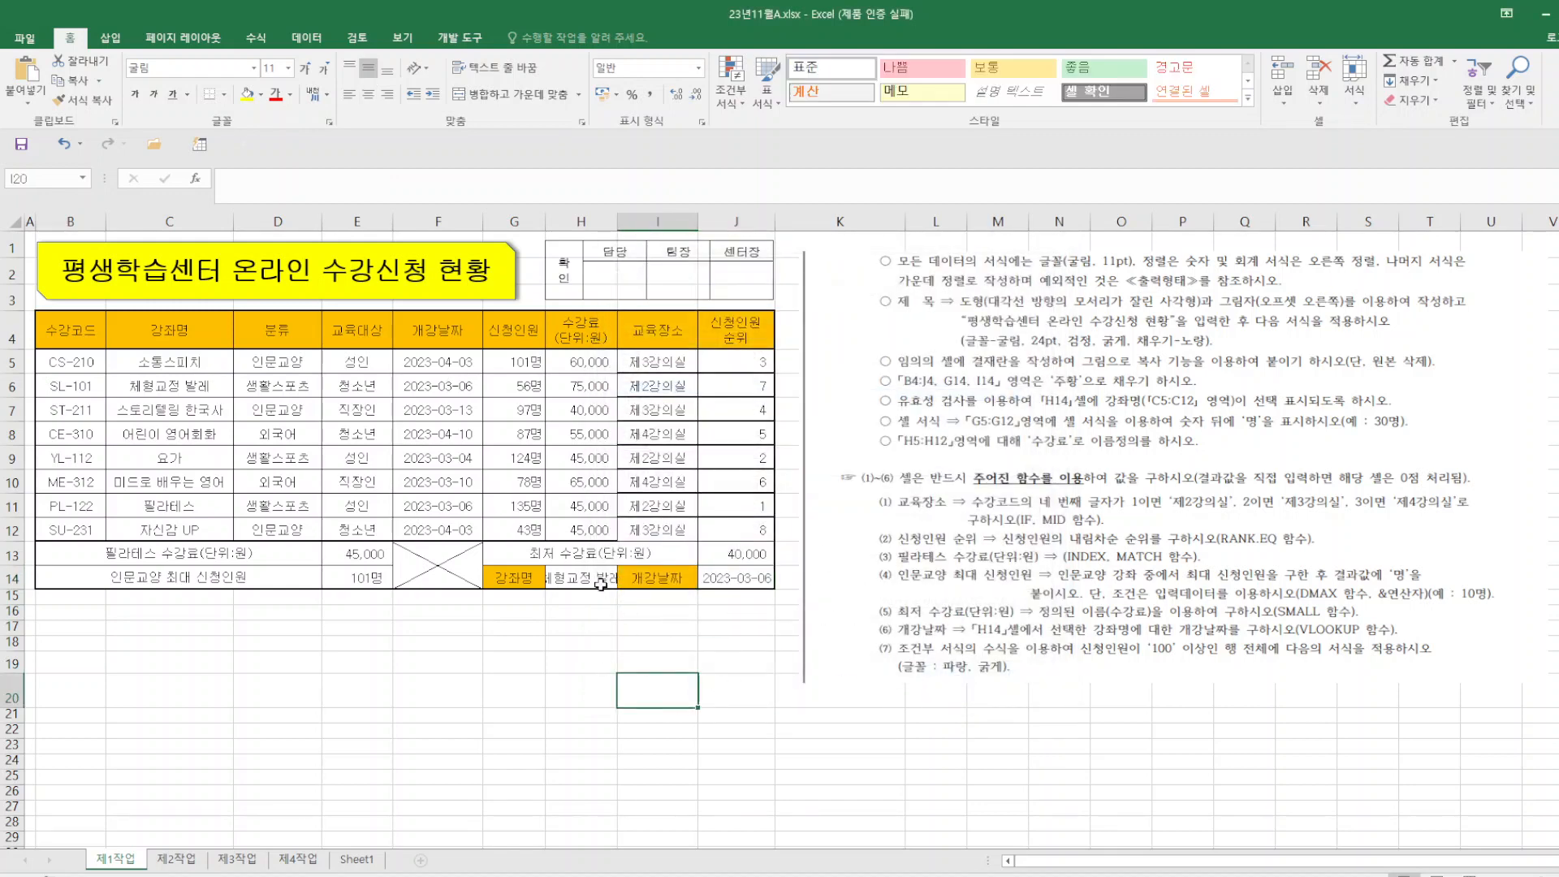
- Choose 소통스피치 as the course name in H14
{"action": "left_click", "coordinate": [608, 581]}
{"action": "left_click", "coordinate": [624, 582]}
{"action": "left_click", "coordinate": [600, 598]}
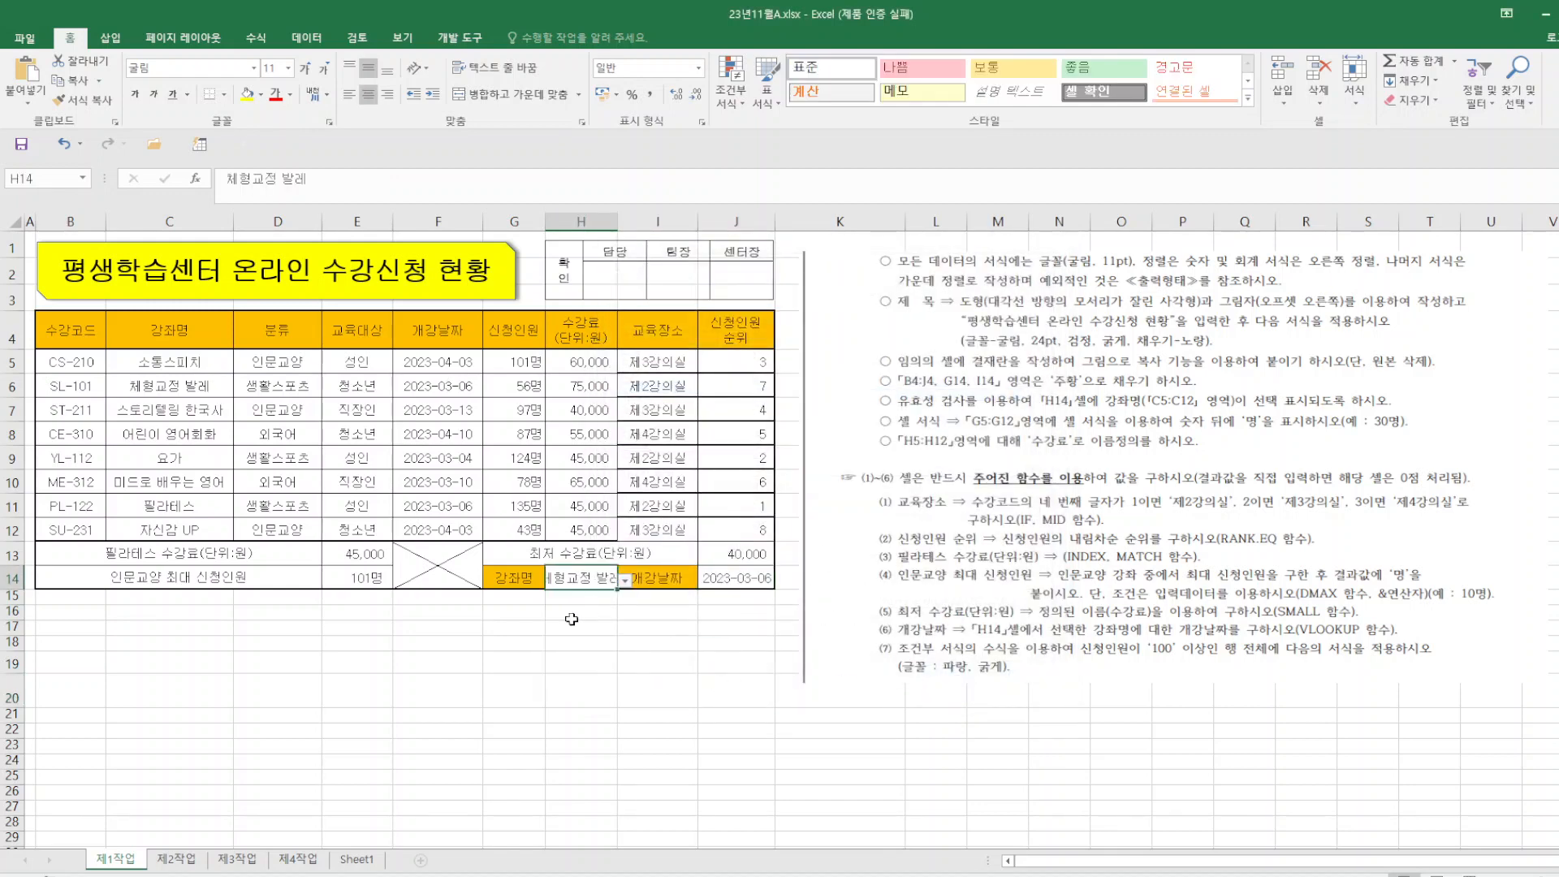
{"action": "left_click", "coordinate": [439, 691]}
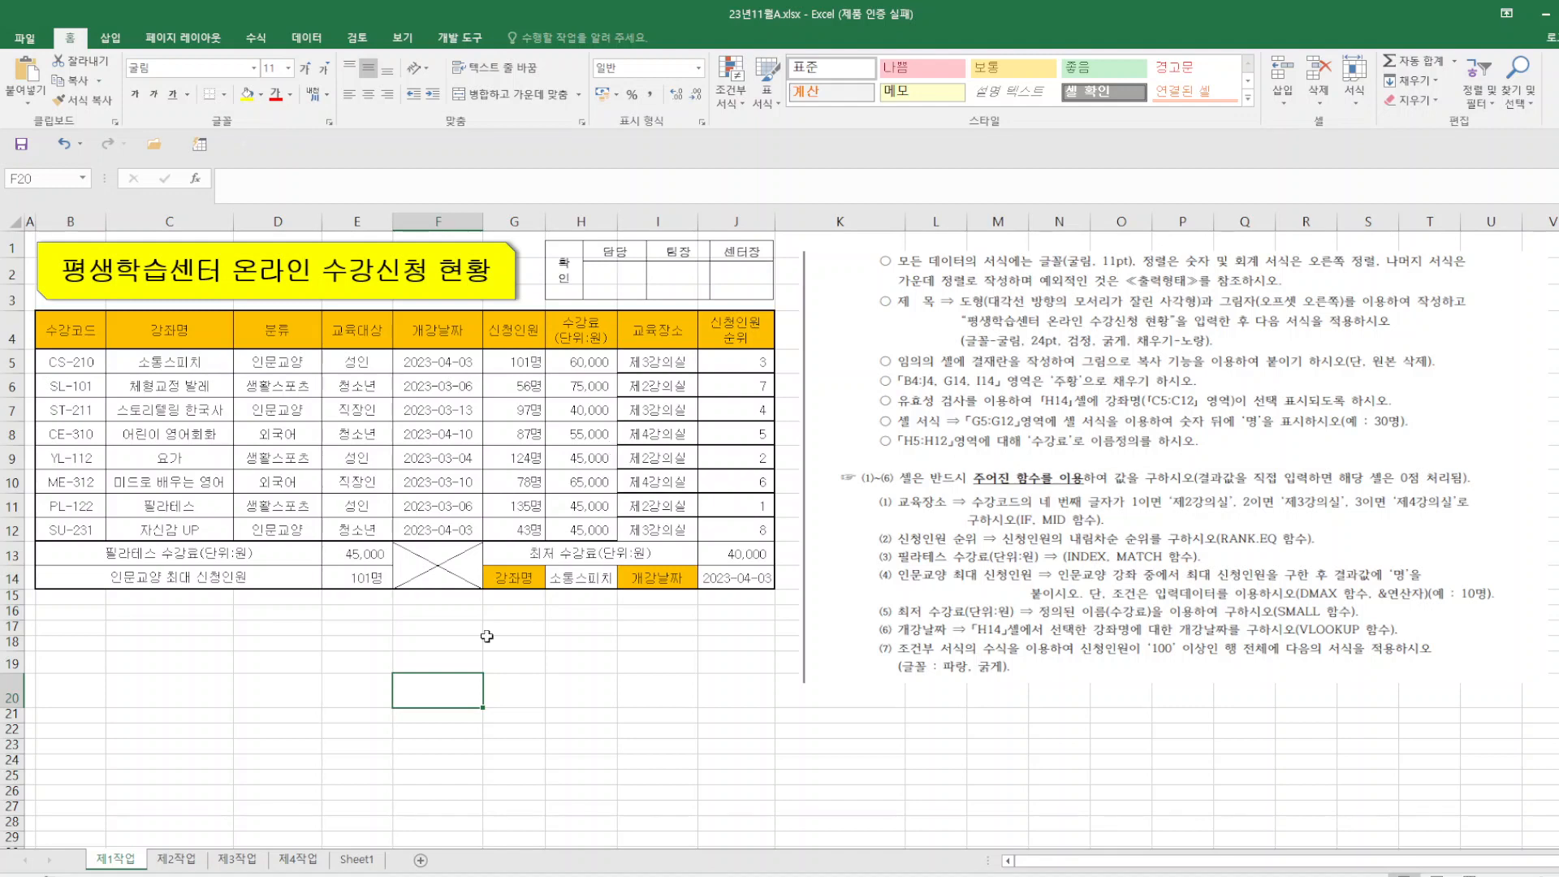
- Move the instruction picture on the 제2작업 sheet so its upper-left corner sits near N1, and return to 제1작업
{"action": "left_click", "coordinate": [177, 859]}
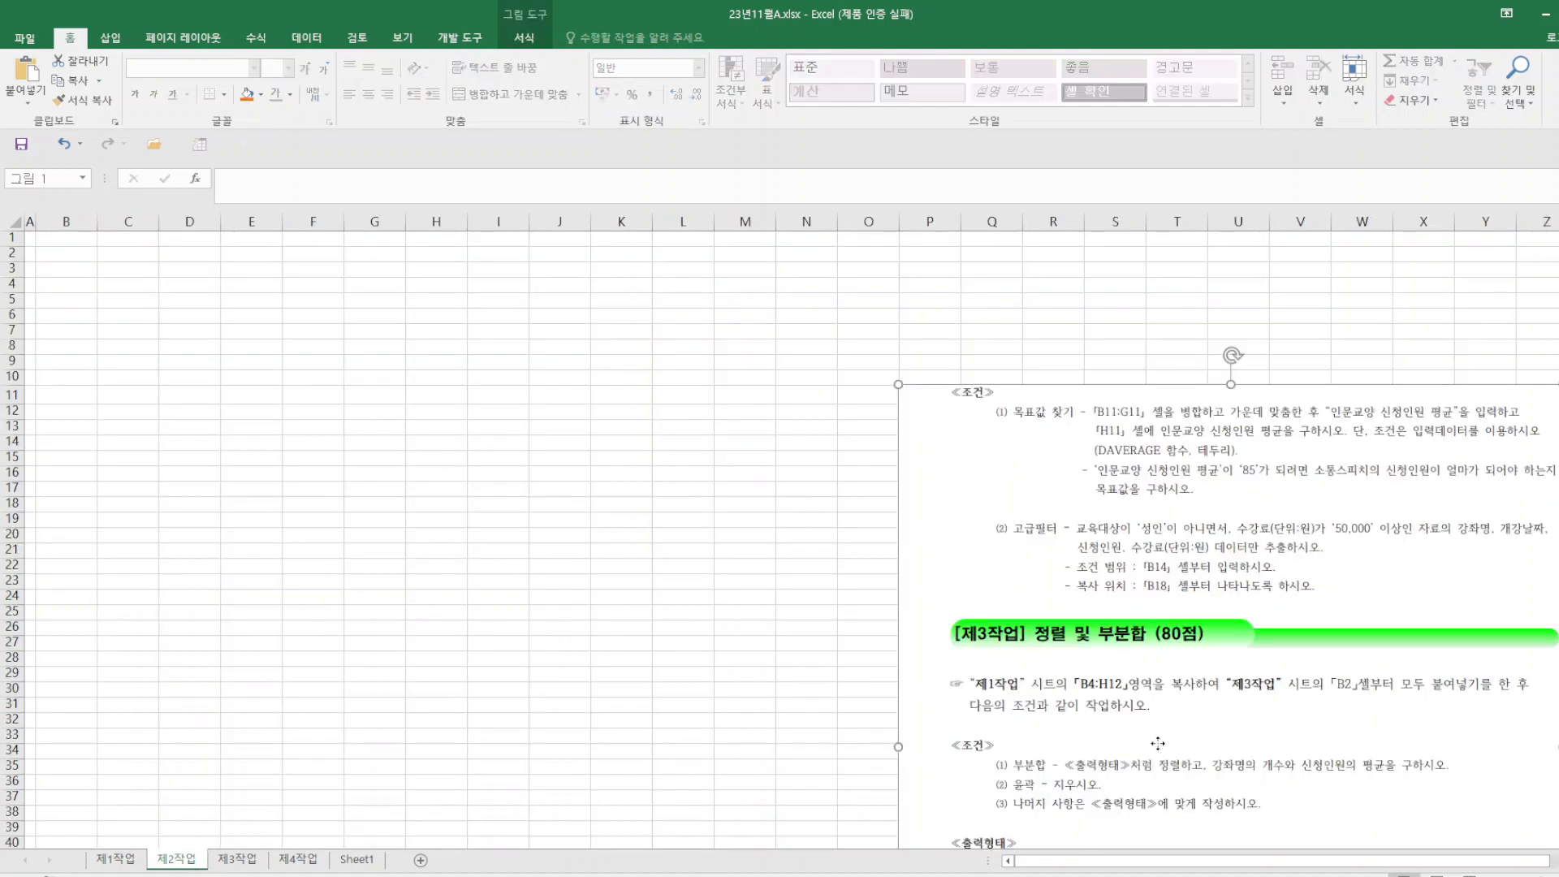
{"action": "left_click_drag", "start_coordinate": [1107, 738], "coordinate": [1071, 571]}
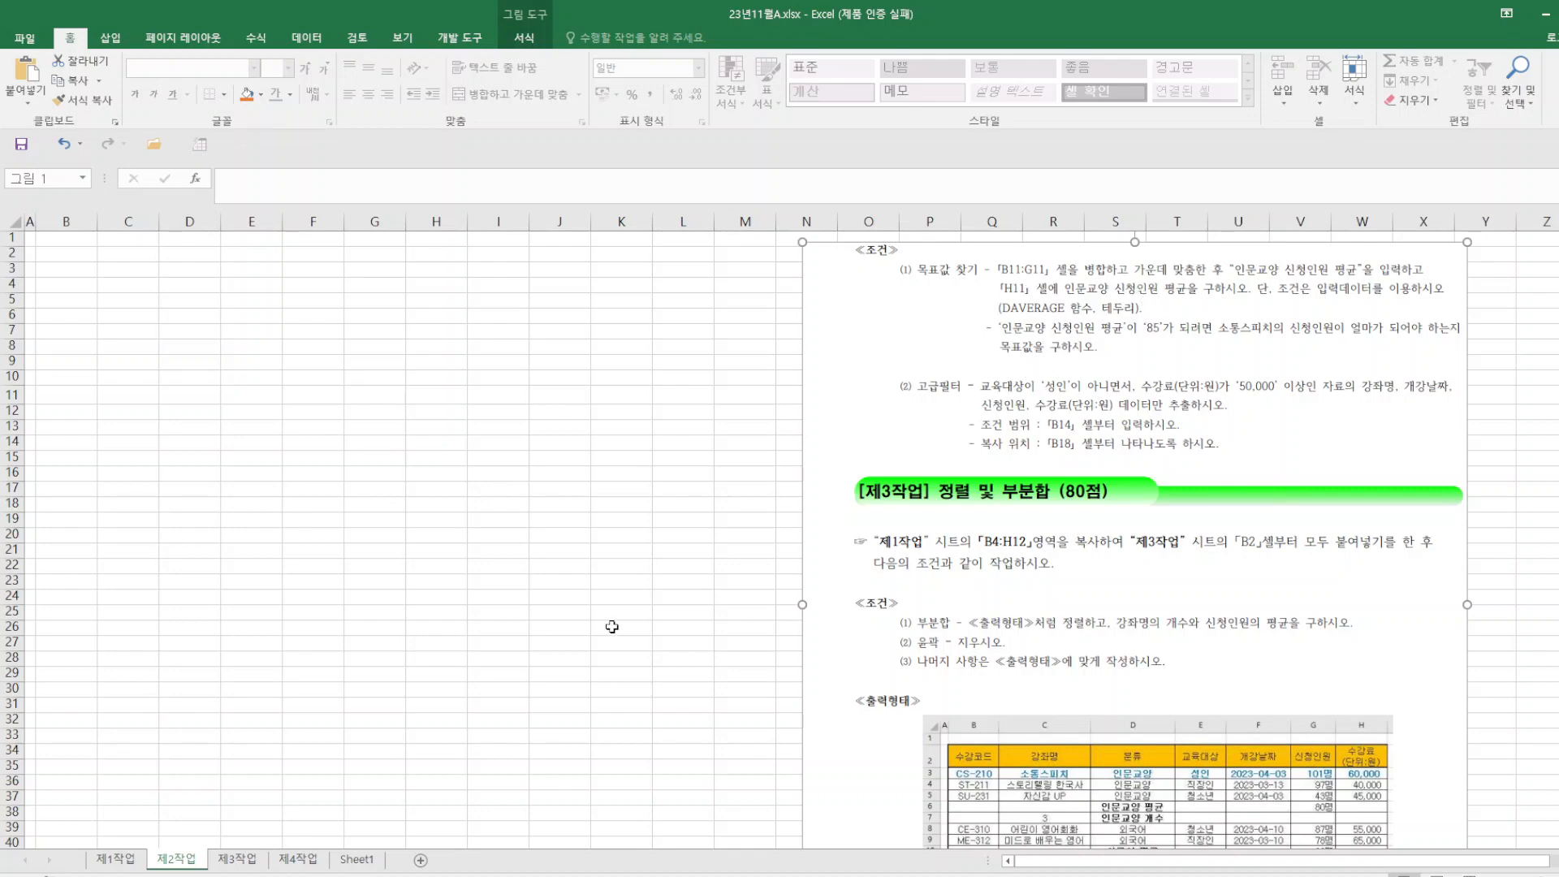
{"action": "left_click", "coordinate": [116, 859]}
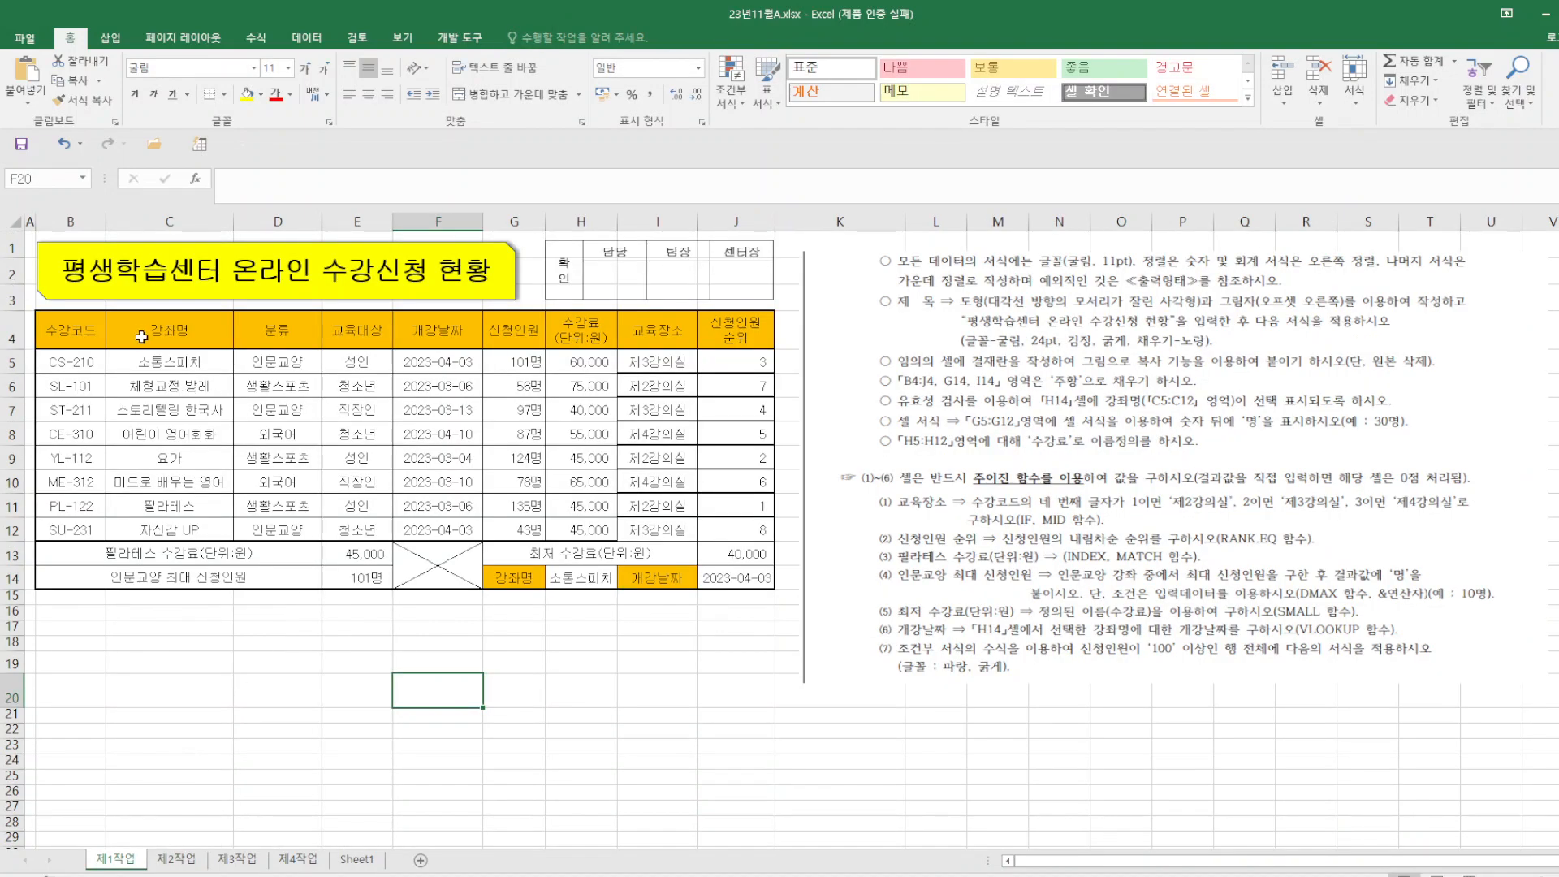
{"action": "left_click_drag", "start_coordinate": [142, 336], "coordinate": [351, 363]}
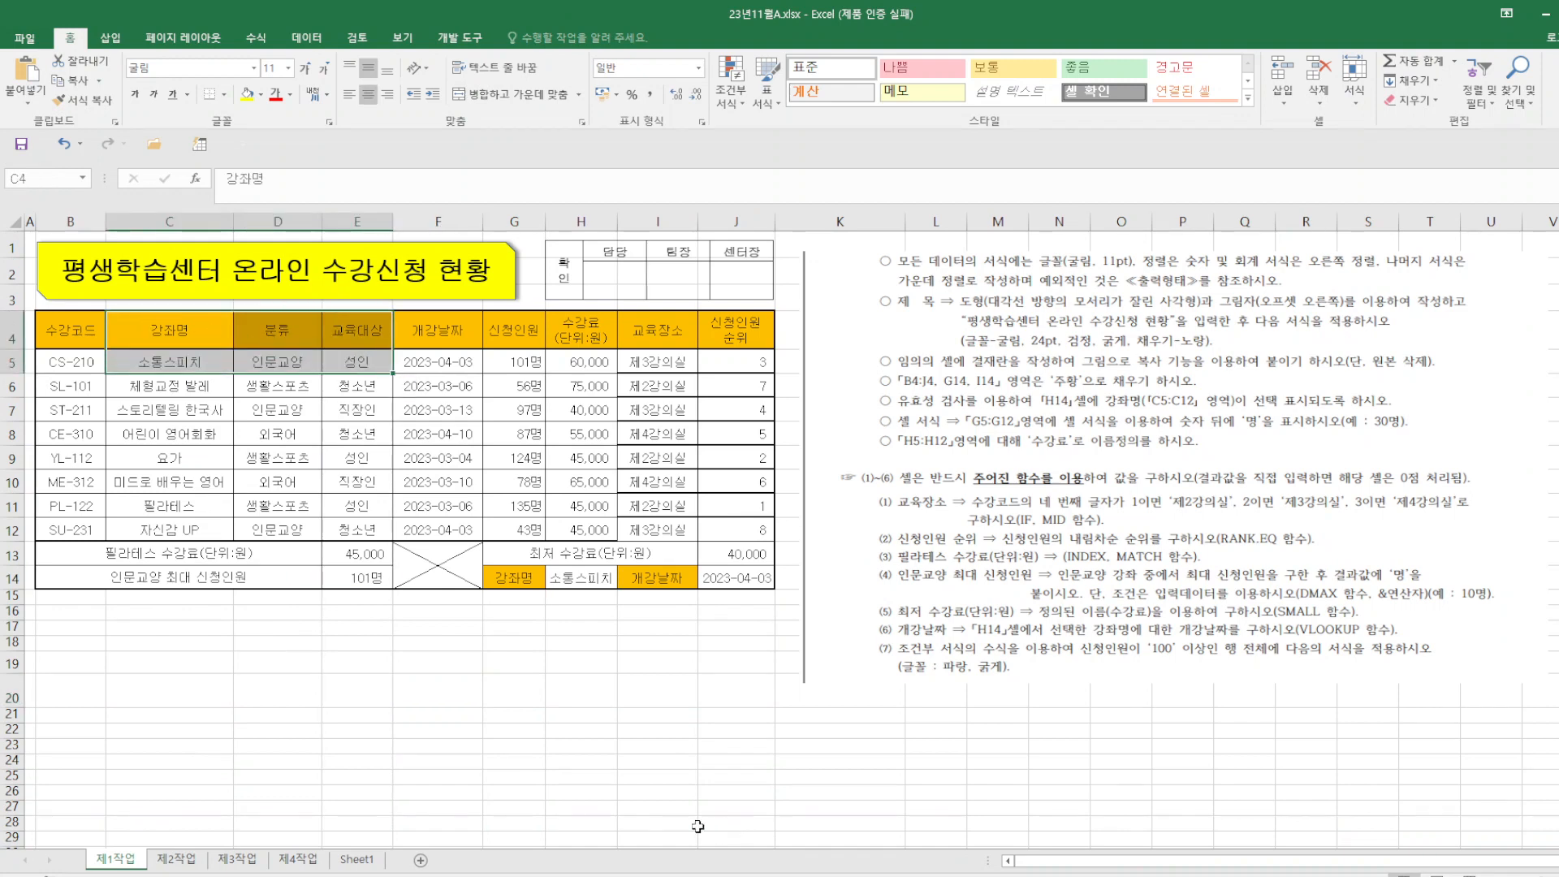
{"action": "left_click", "coordinate": [658, 777]}
{"action": "left_click", "coordinate": [176, 859]}
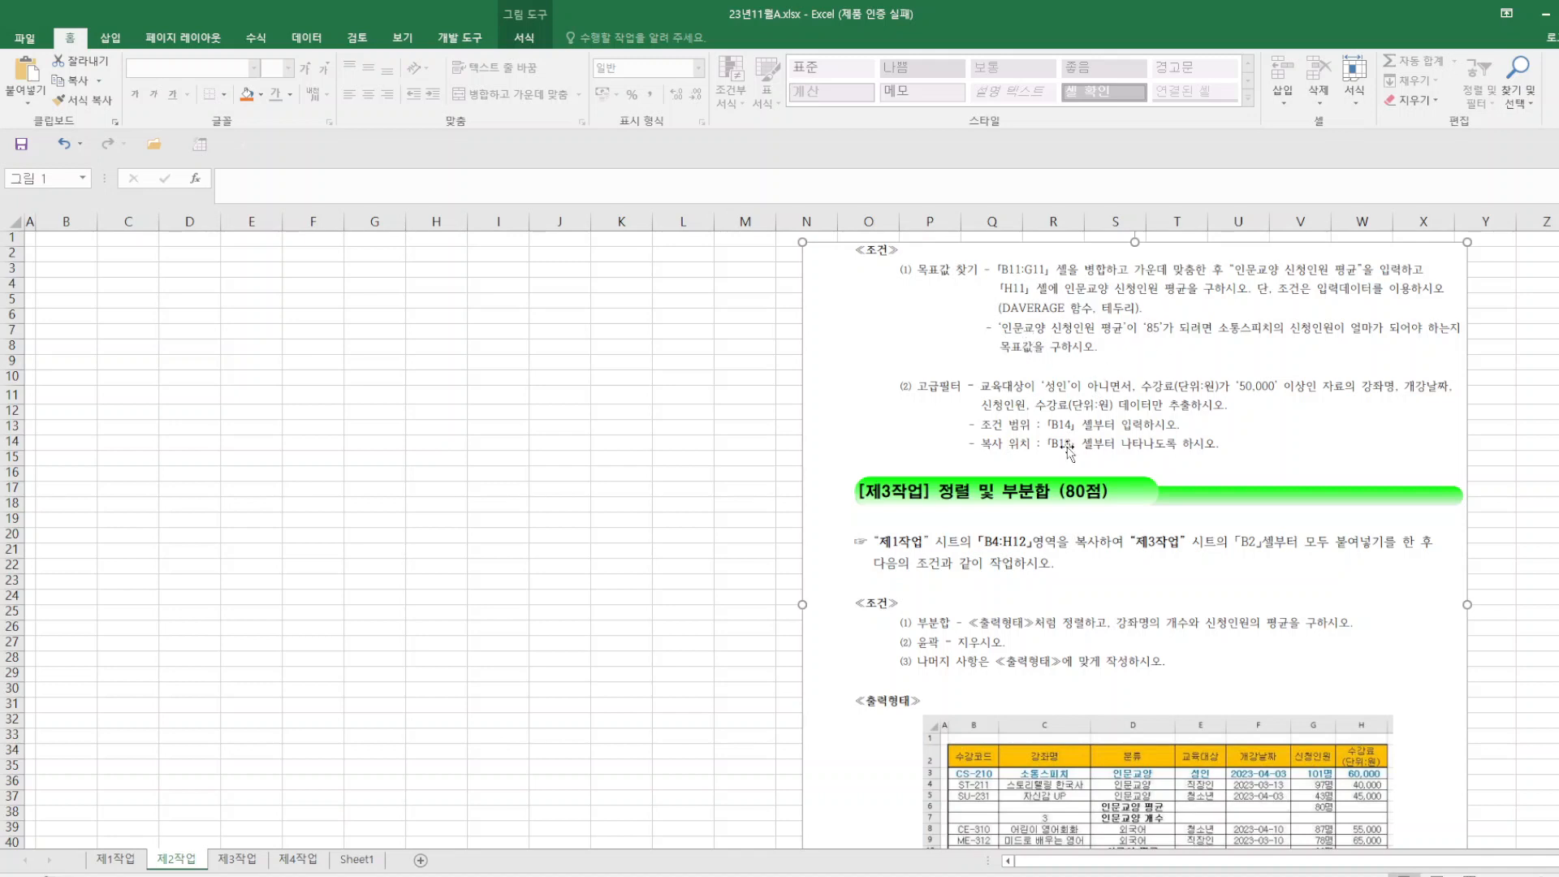
- Copy the table B4:H12 on 제1작업 and paste only its column widths (열 너비) at B2 on 제2작업
{"action": "left_click", "coordinate": [114, 859]}
{"action": "left_click_drag", "start_coordinate": [97, 337], "coordinate": [559, 532]}
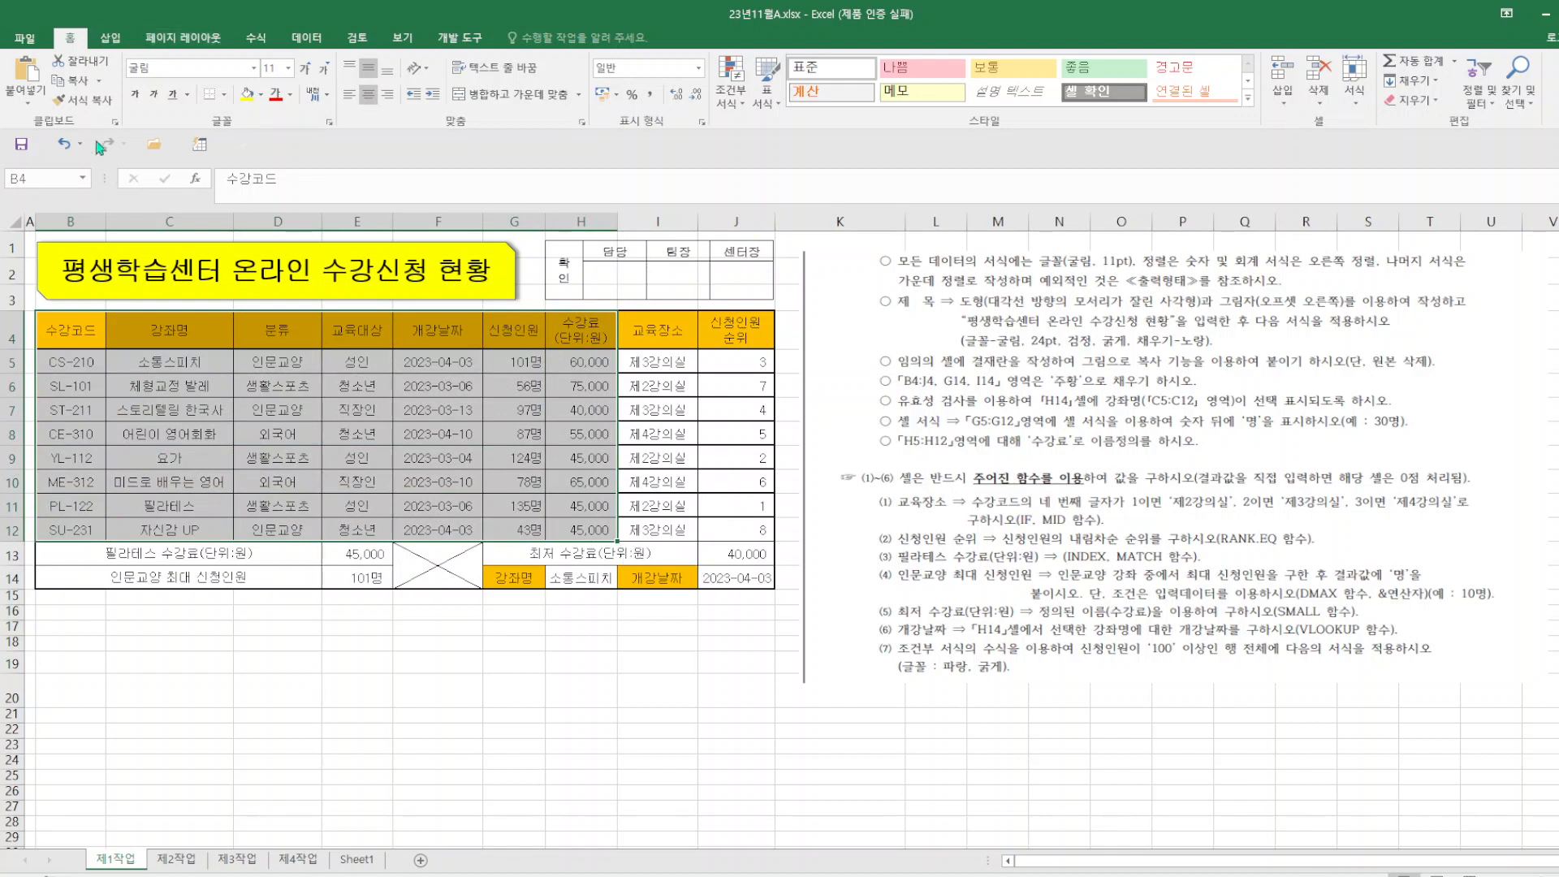
{"action": "left_click", "coordinate": [95, 83]}
{"action": "left_click", "coordinate": [176, 858]}
{"action": "left_click", "coordinate": [87, 253]}
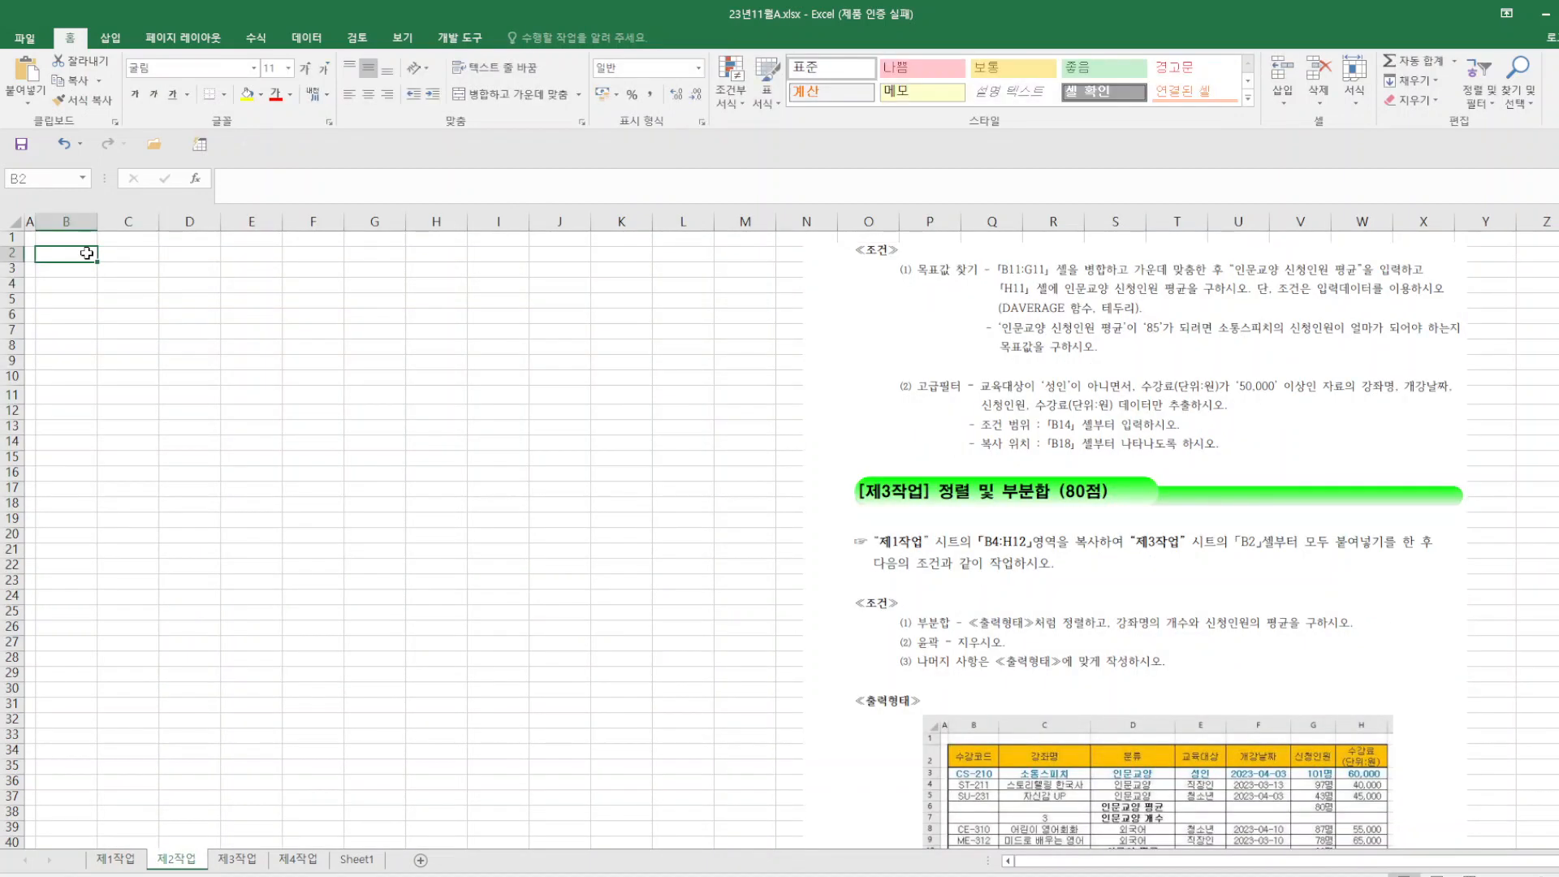
{"action": "right_click", "coordinate": [87, 255]}
{"action": "mouse_move", "coordinate": [255, 358]}
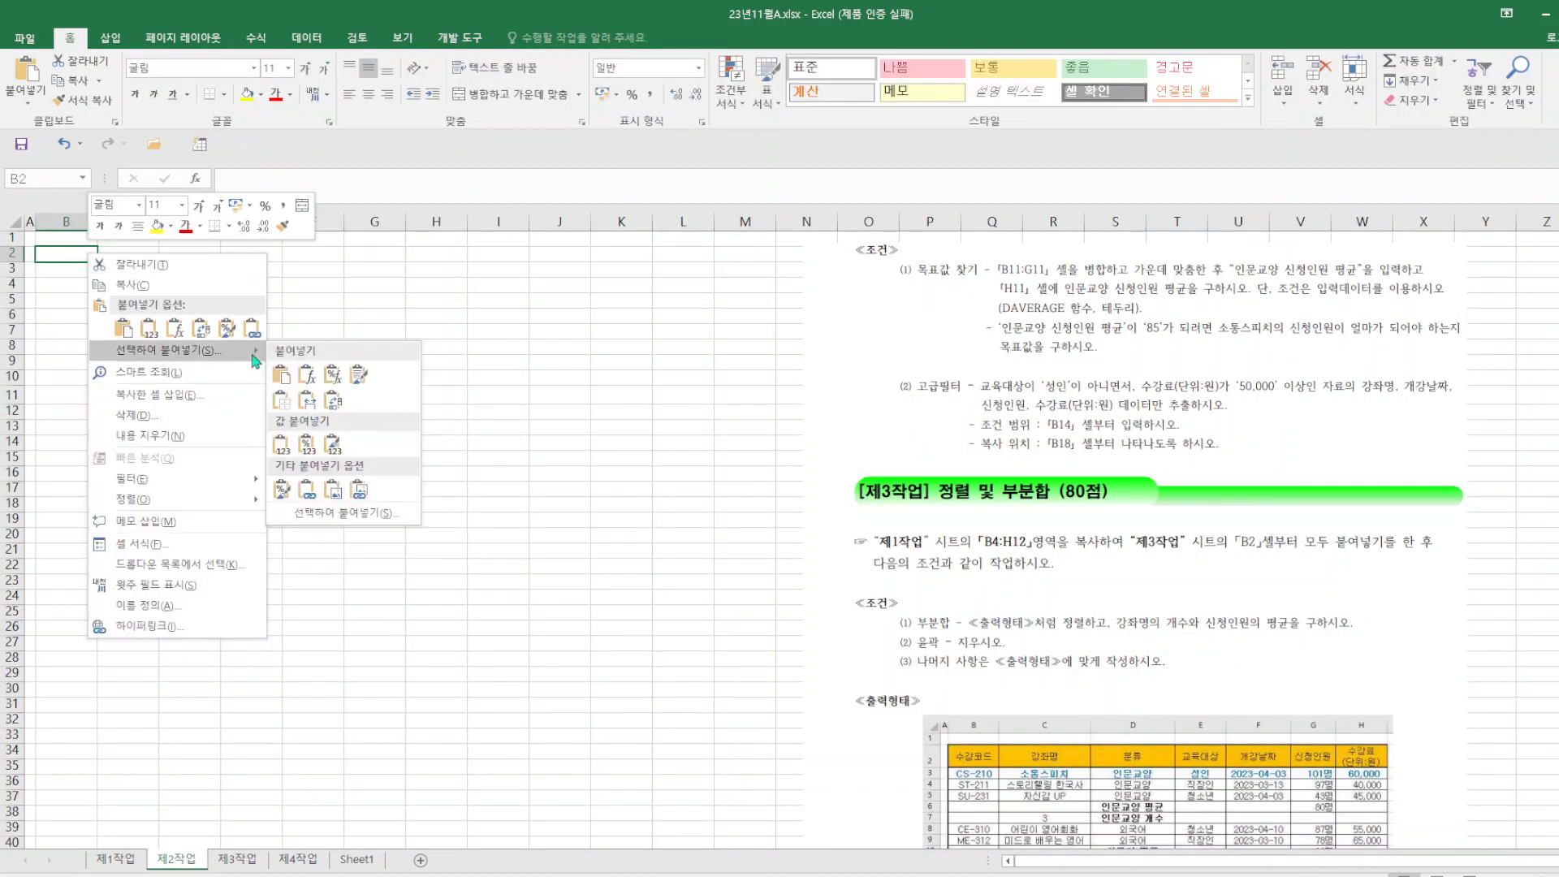
{"action": "left_click", "coordinate": [373, 520]}
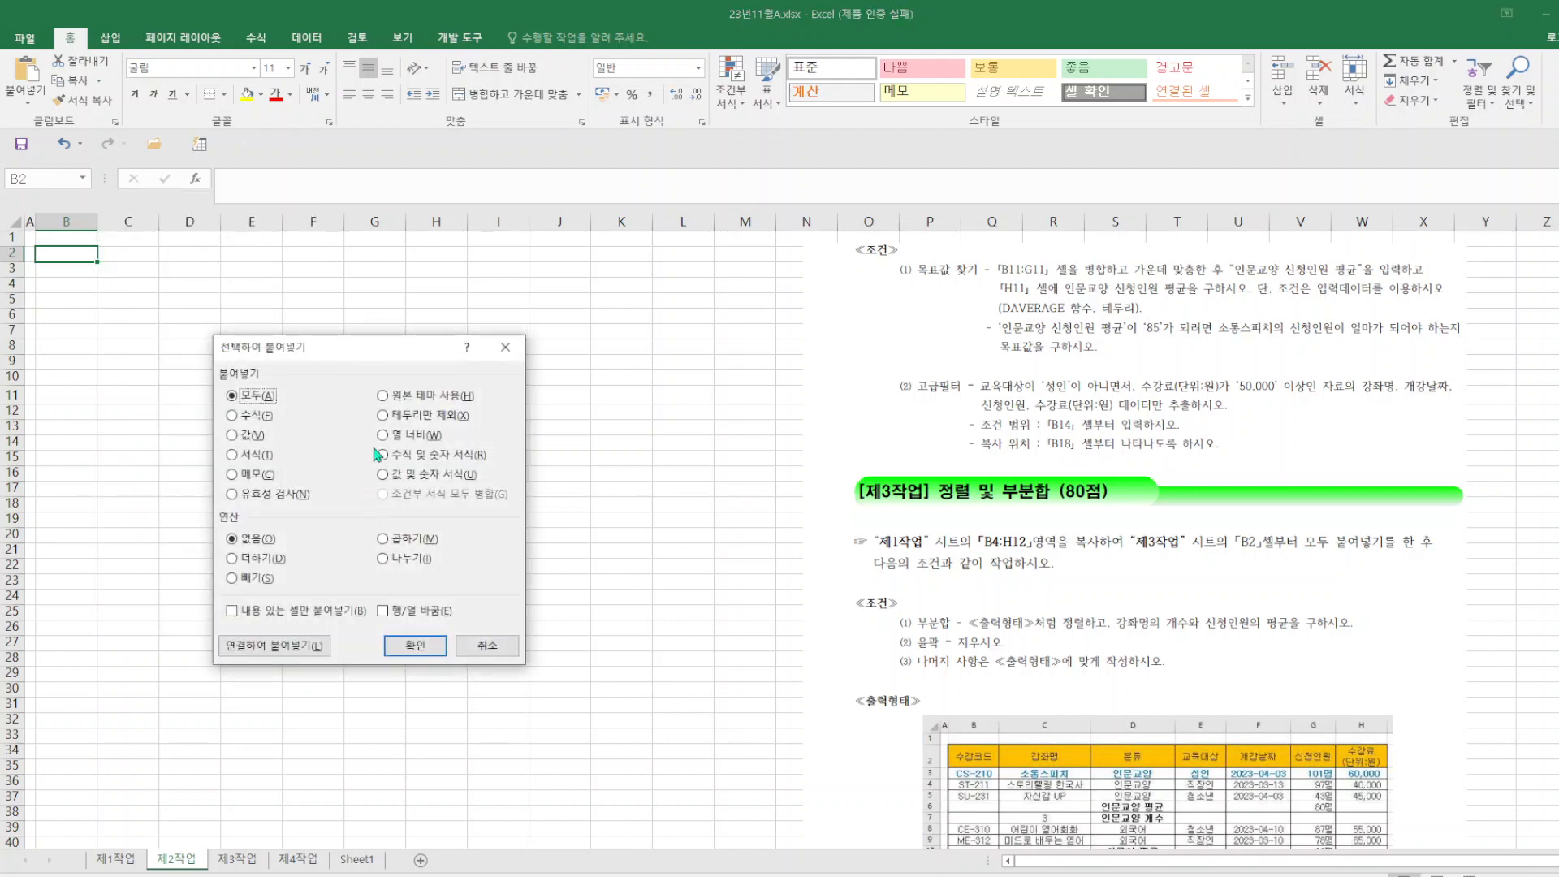
{"action": "left_click", "coordinate": [381, 434]}
{"action": "left_click", "coordinate": [414, 646]}
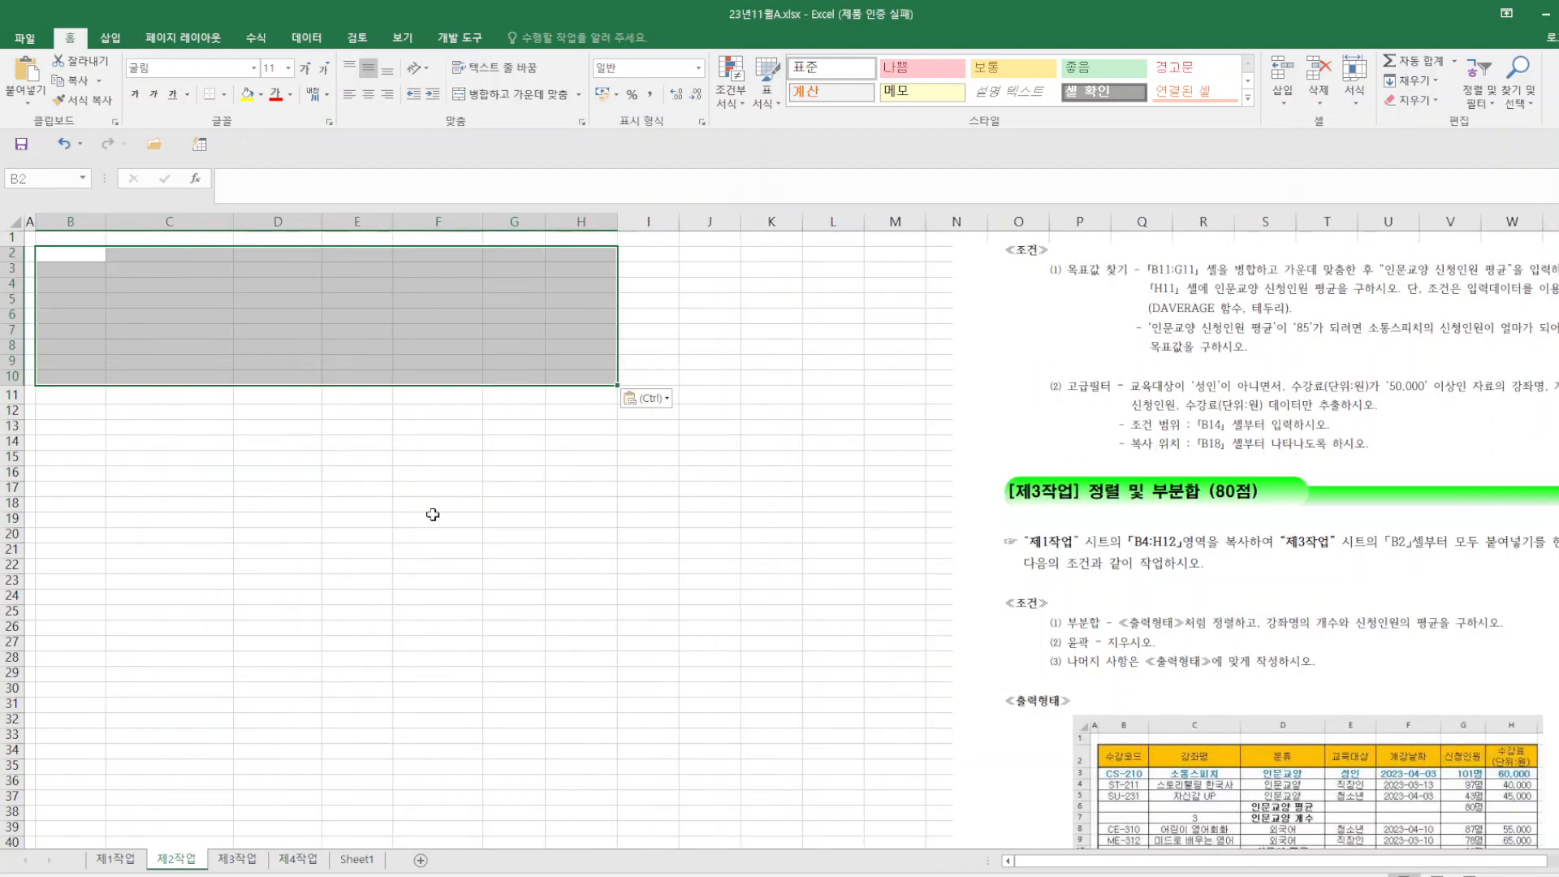
- Paste the copied table in full at B2 and move the instruction picture so its upper-left corner sits near K1
{"action": "left_click", "coordinate": [39, 76]}
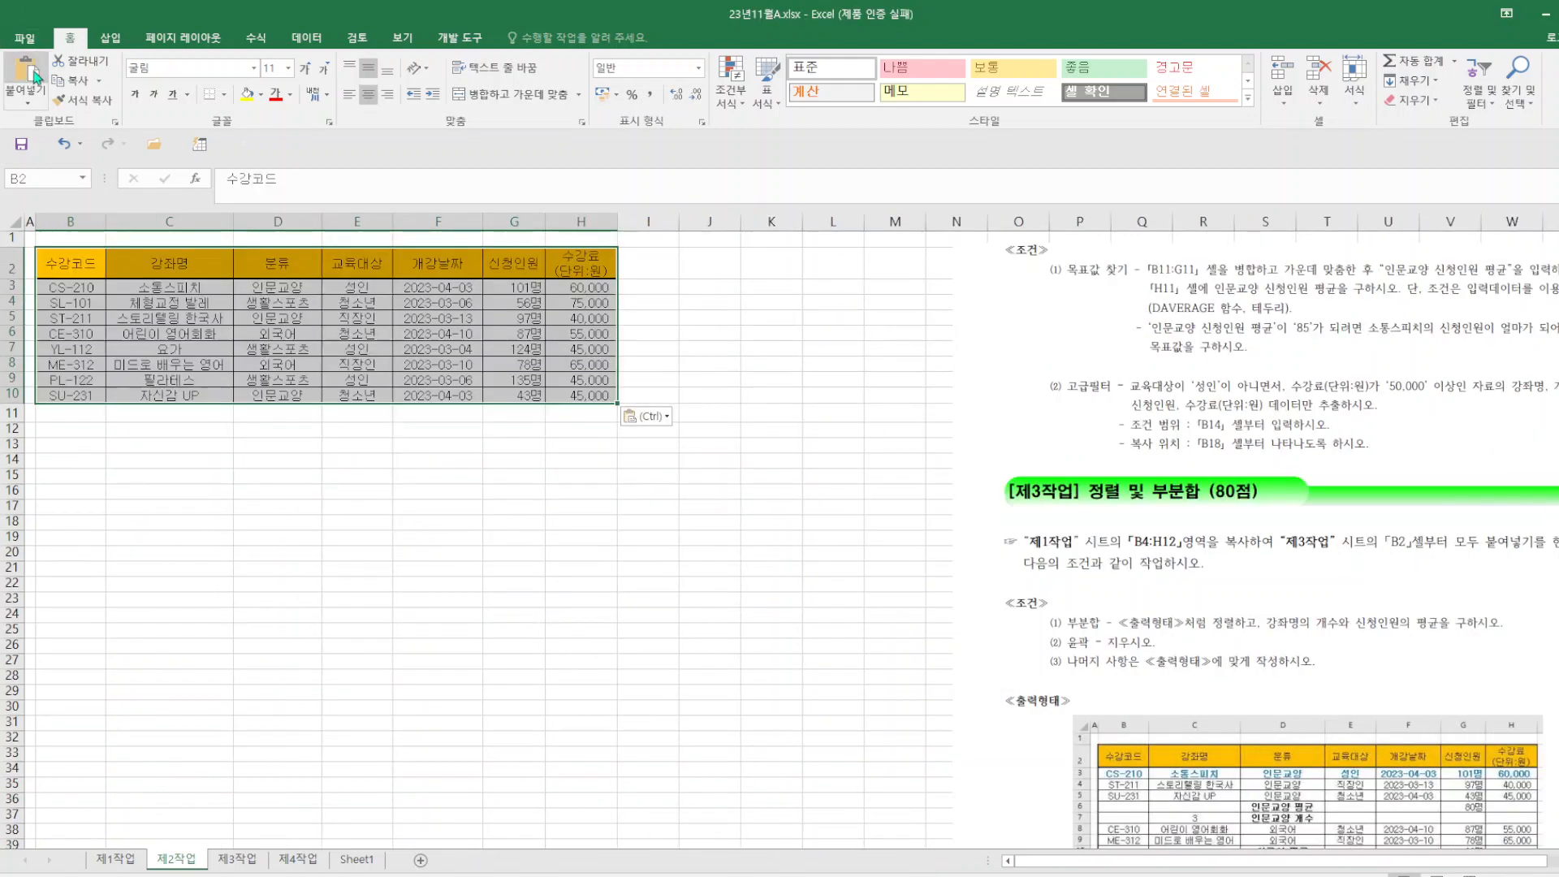
{"action": "left_click", "coordinate": [455, 652]}
{"action": "left_click_drag", "start_coordinate": [1246, 426], "coordinate": [1075, 425]}
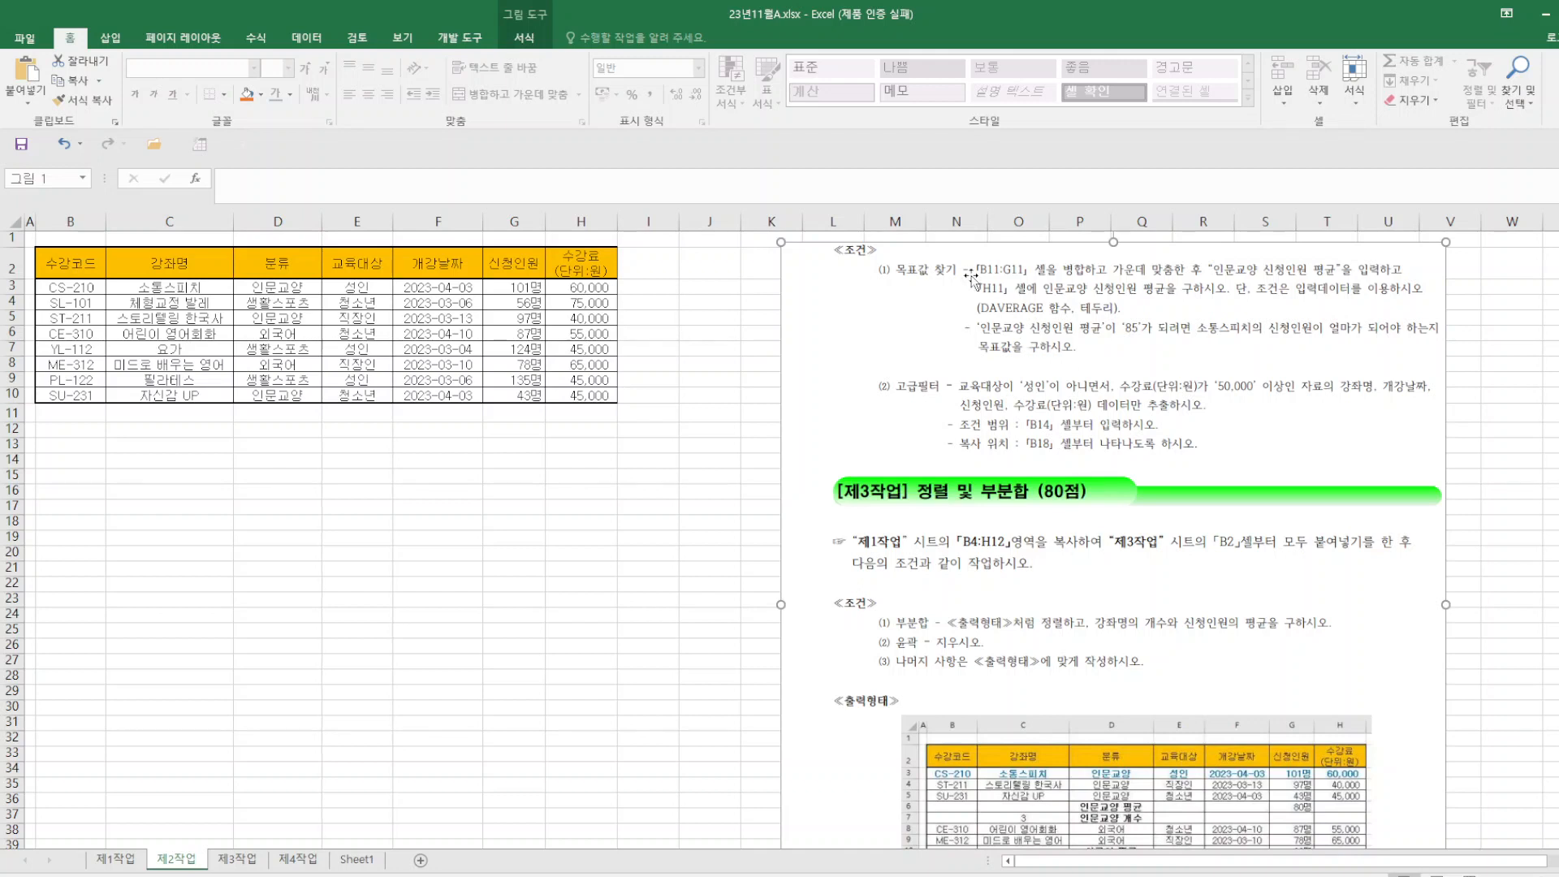
- Merge and center B11:G11 and enter the label "인문교양 신청인원 평균"
{"action": "left_click_drag", "start_coordinate": [71, 418], "coordinate": [506, 418]}
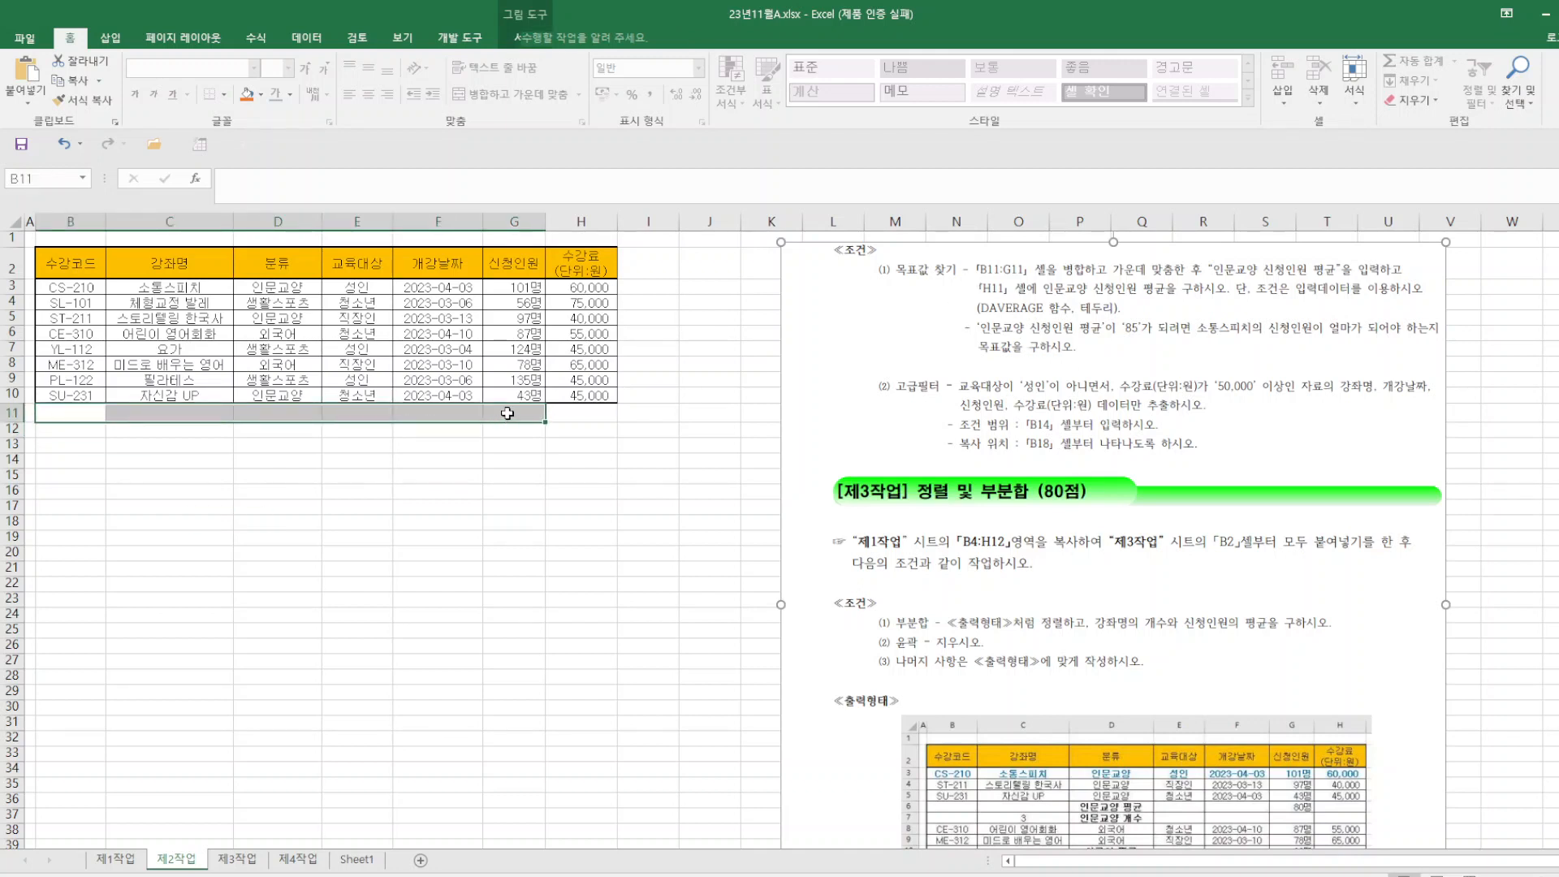
{"action": "left_click", "coordinate": [512, 95]}
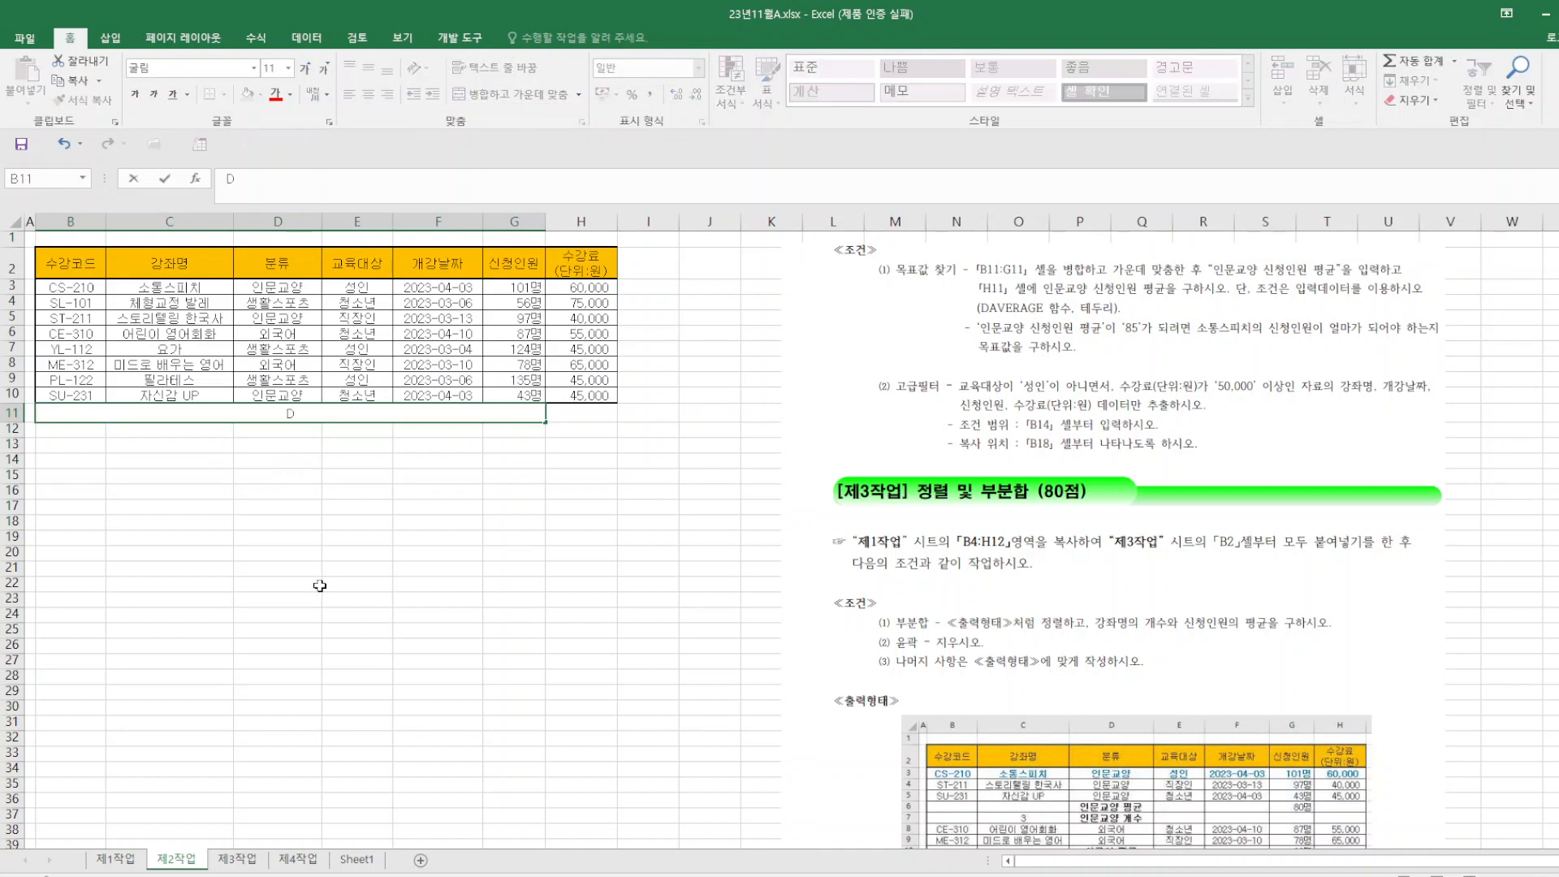
{"action": "type", "text": "이"}
{"action": "type", "text": "문교양"}
{"action": "type", "text": " 신청인원"}
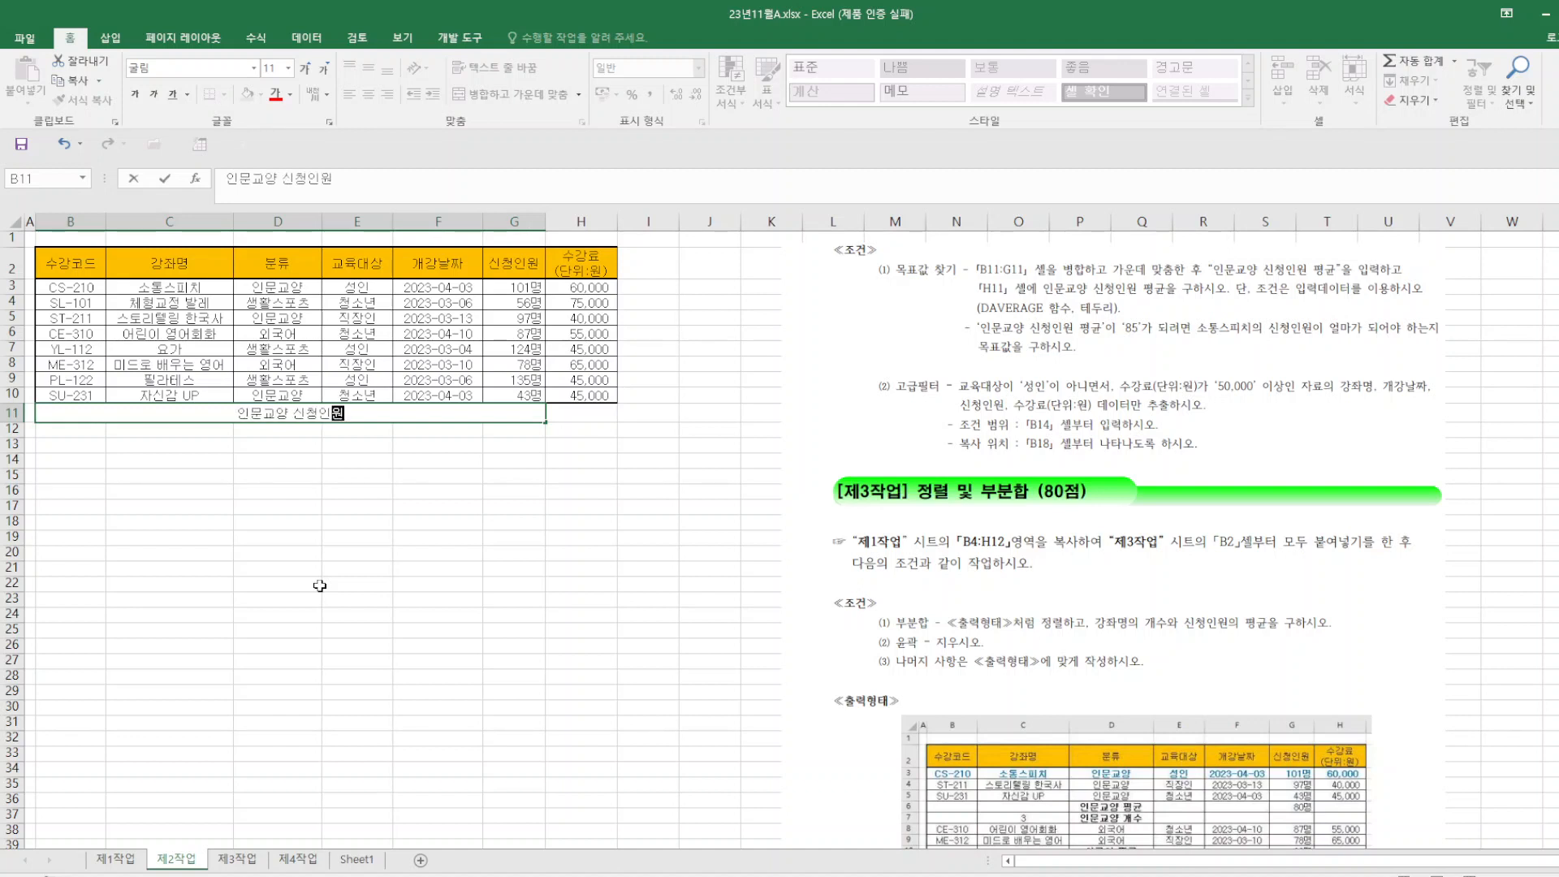
{"action": "type", "text": " 평ㄱ"}
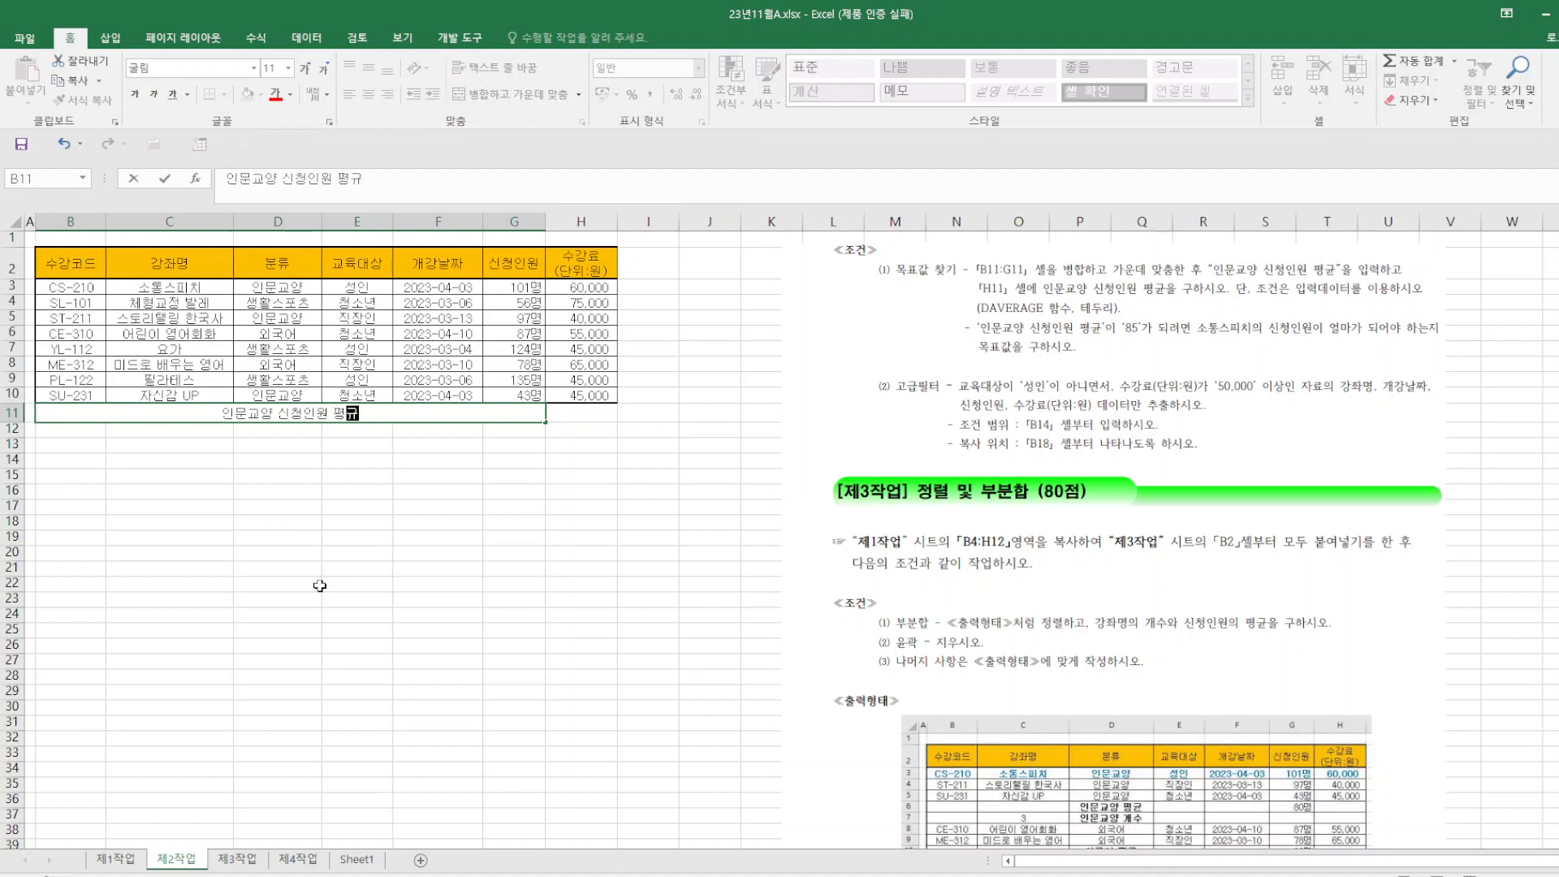
- Begin a DAVERAGE formula in H11 and open its function arguments, placing the dialog below the table
{"action": "left_click", "coordinate": [598, 415]}
{"action": "type", "text": "=DA"}
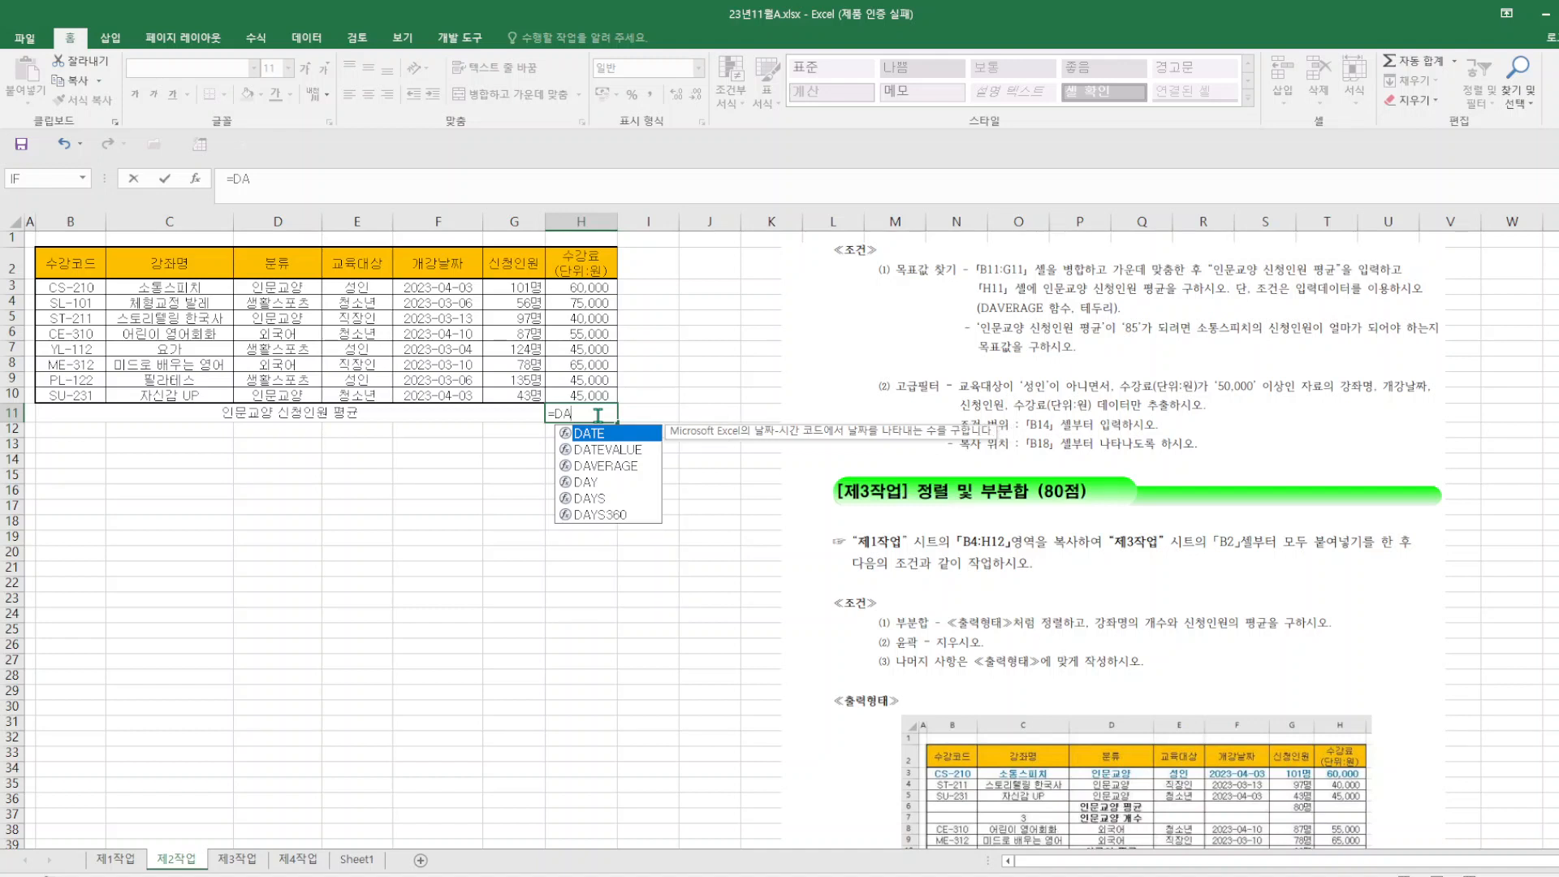
{"action": "double_click", "coordinate": [615, 467]}
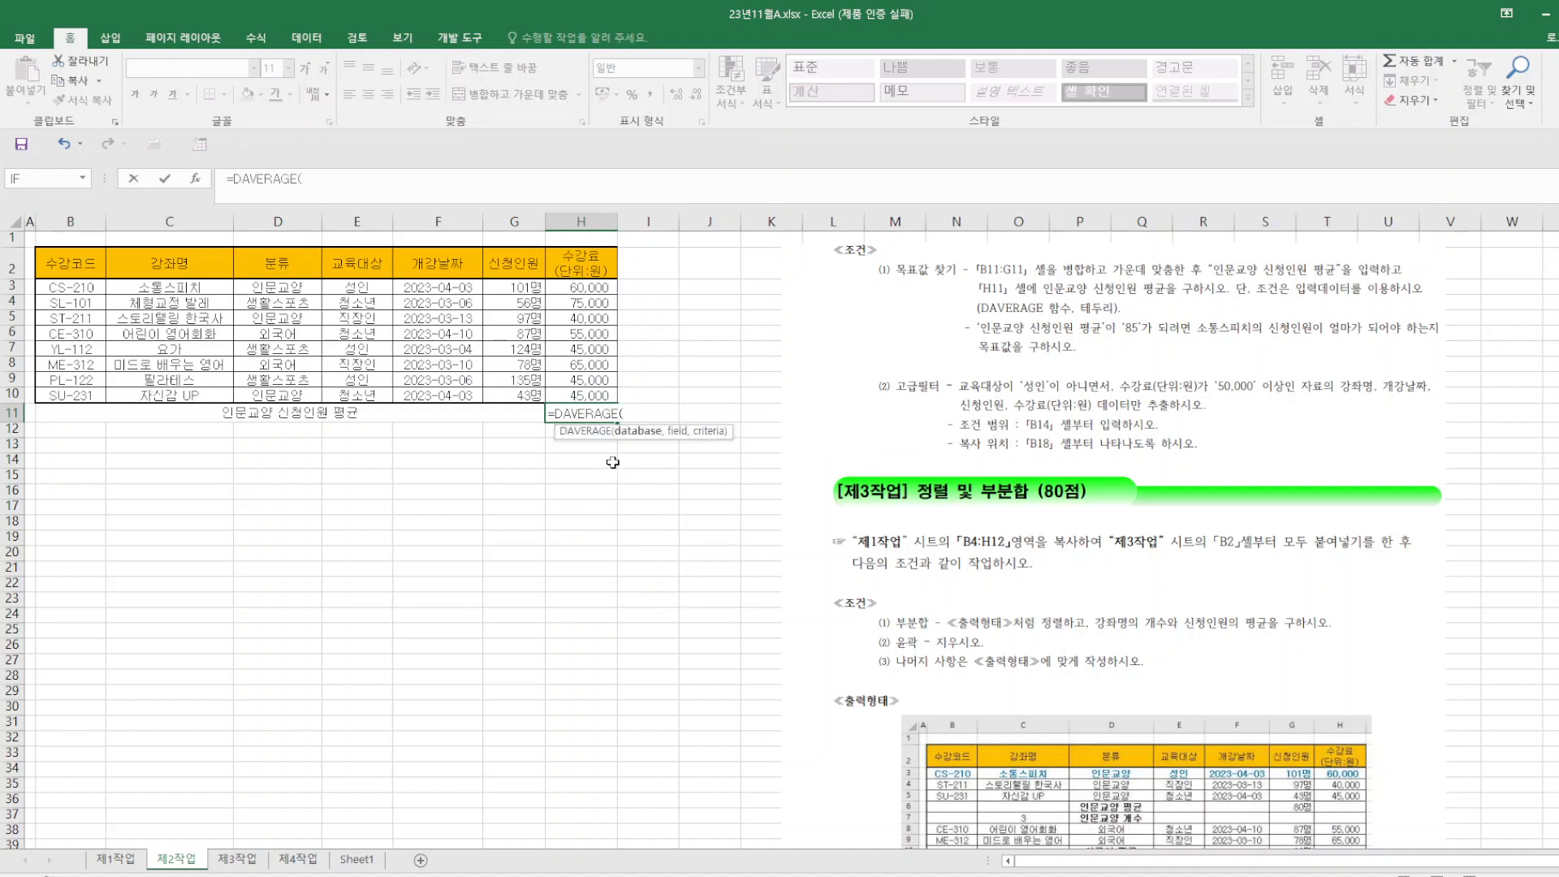
{"action": "left_click", "coordinate": [195, 181]}
{"action": "left_click_drag", "start_coordinate": [930, 220], "coordinate": [504, 478]}
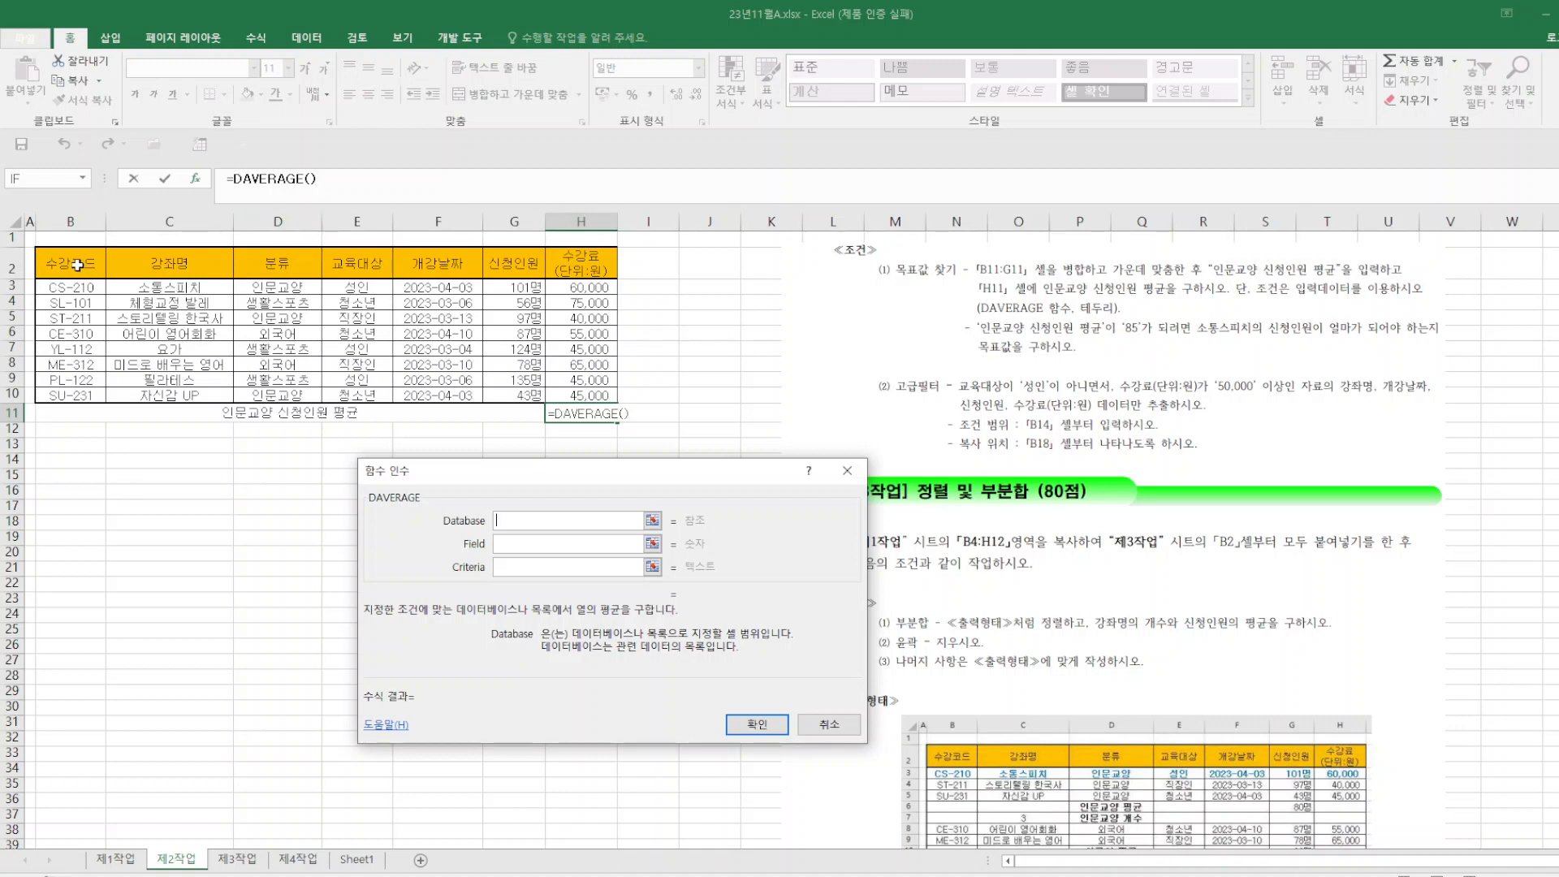
{"action": "left_click_drag", "start_coordinate": [77, 264], "coordinate": [358, 319]}
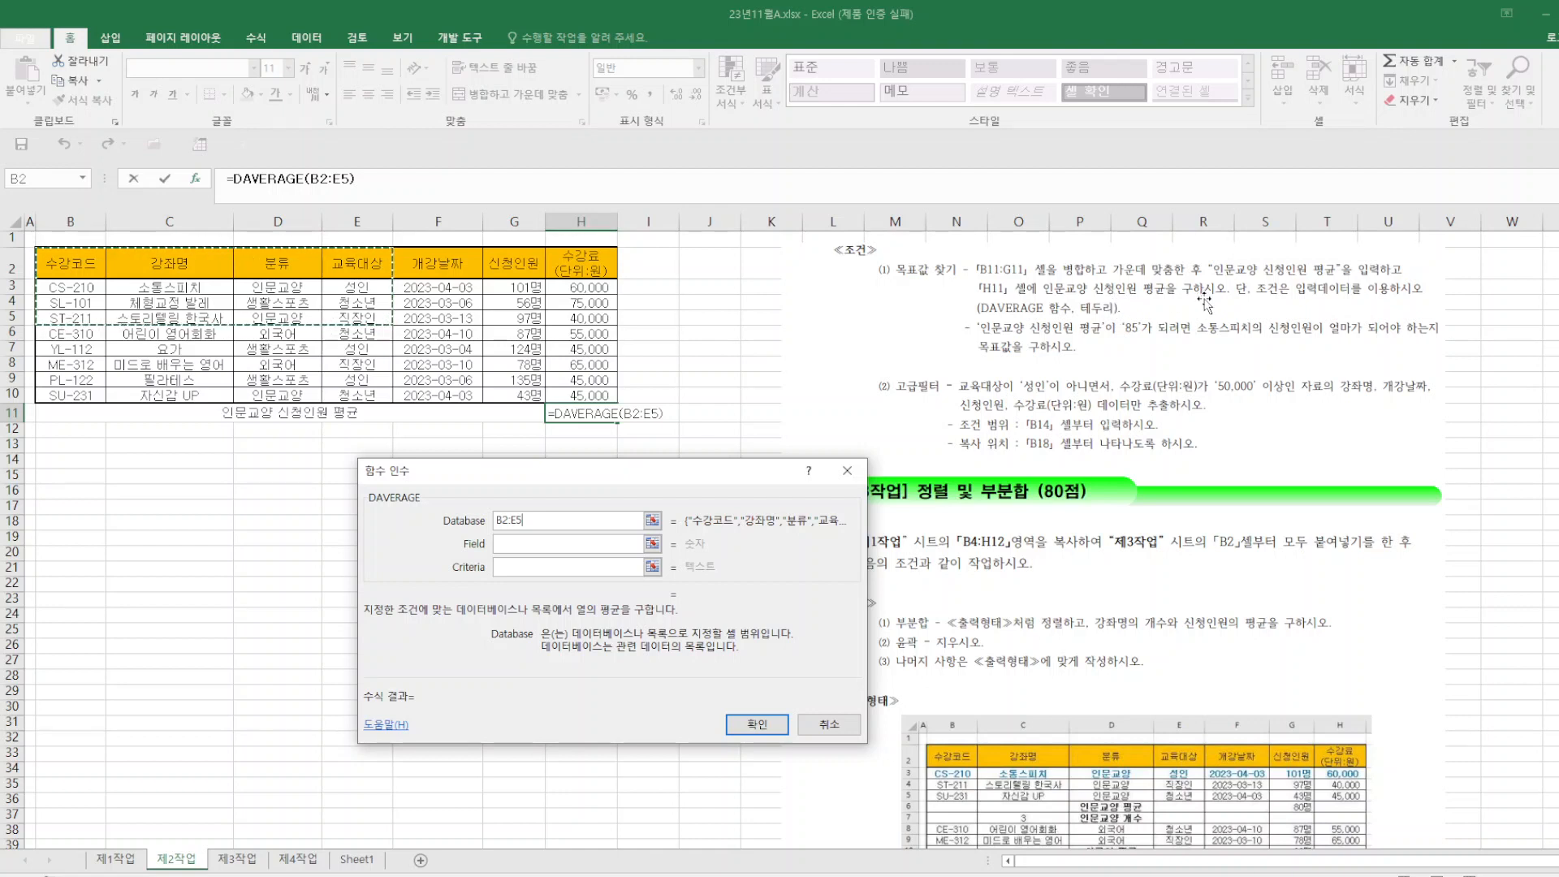
{"action": "left_click_drag", "start_coordinate": [544, 520], "coordinate": [446, 520]}
{"action": "key", "text": "BackSpace"}
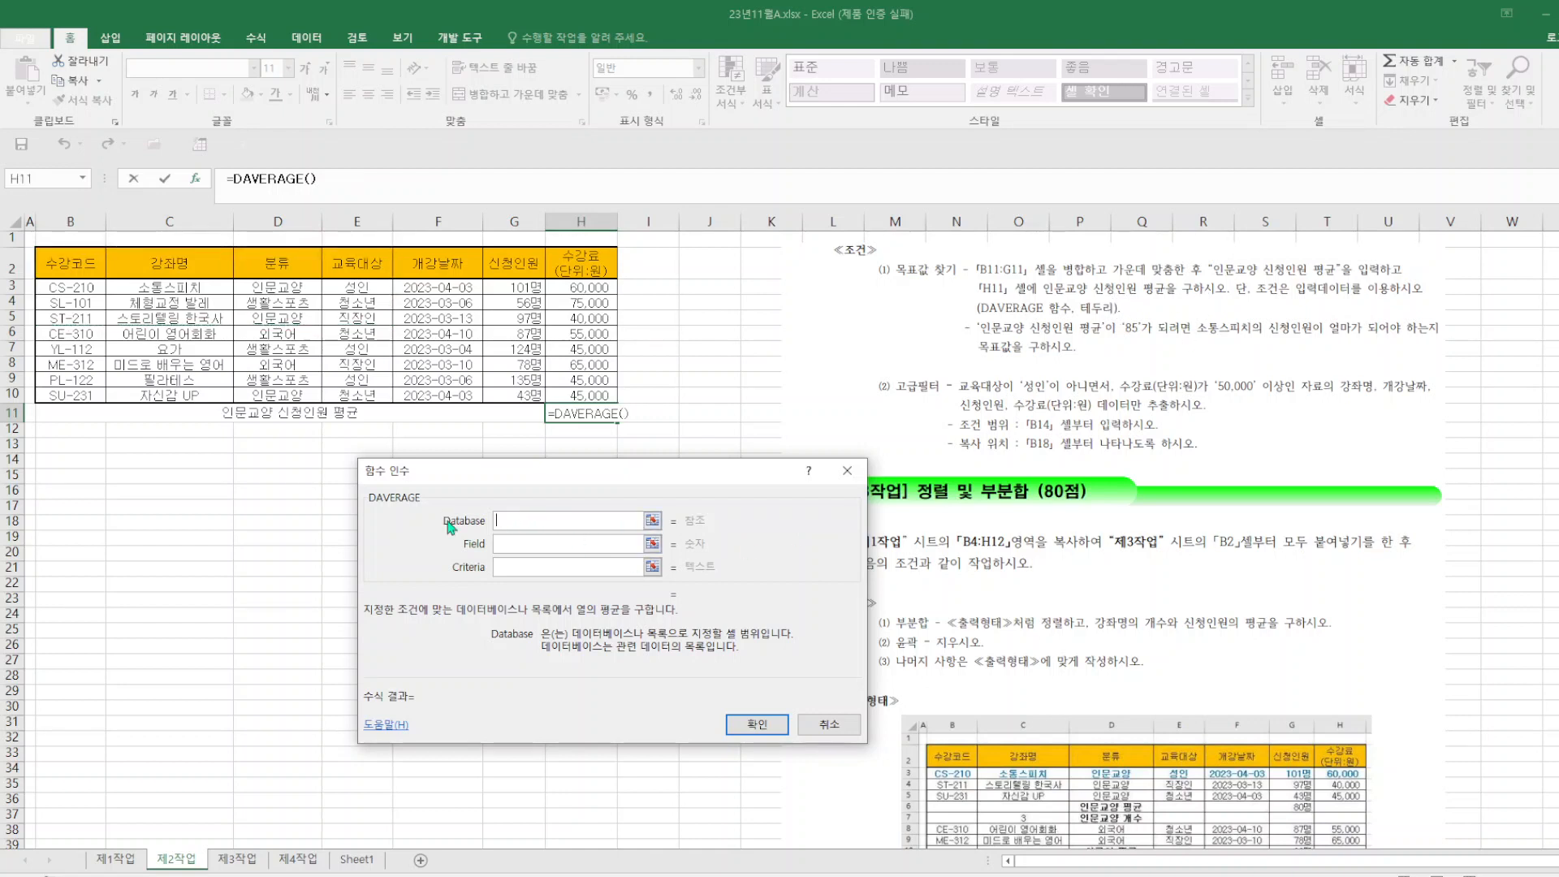
{"action": "left_click", "coordinate": [301, 285]}
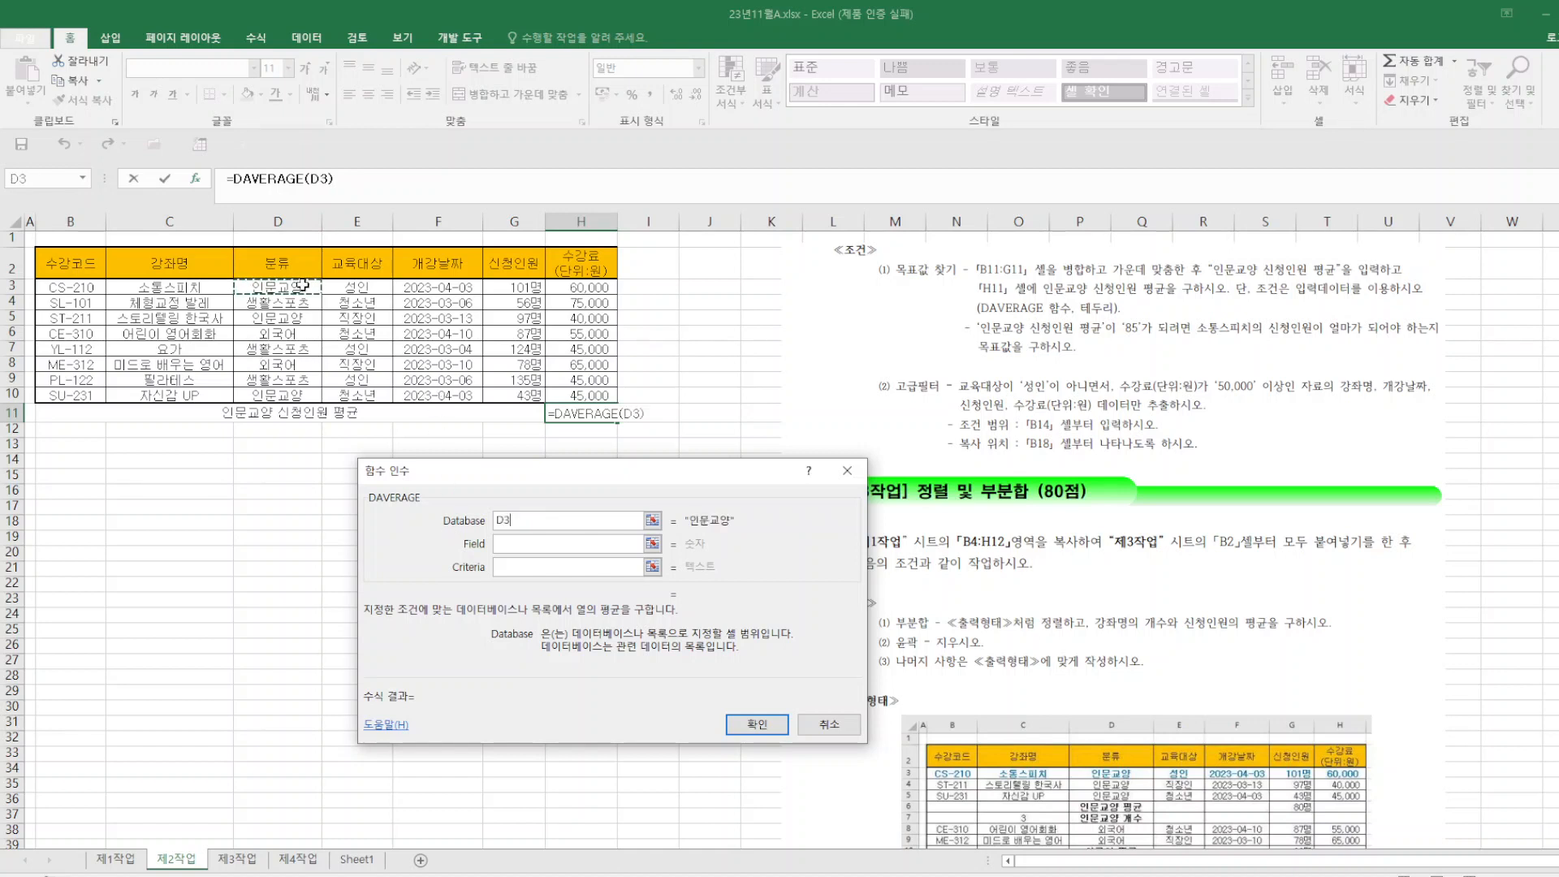
{"action": "left_click", "coordinate": [540, 544]}
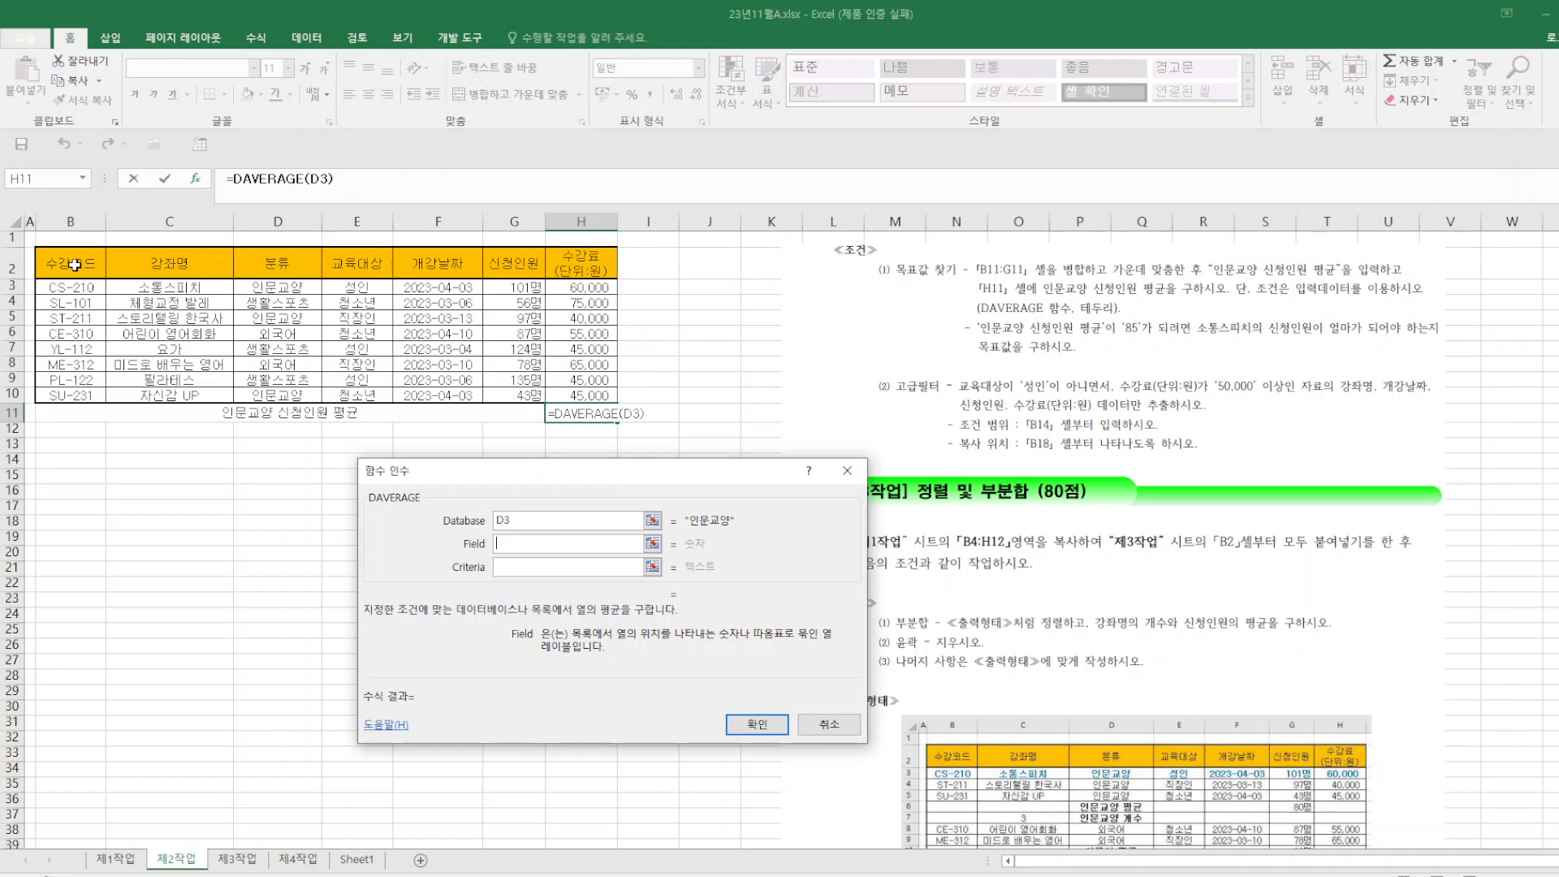
{"action": "left_click", "coordinate": [533, 528]}
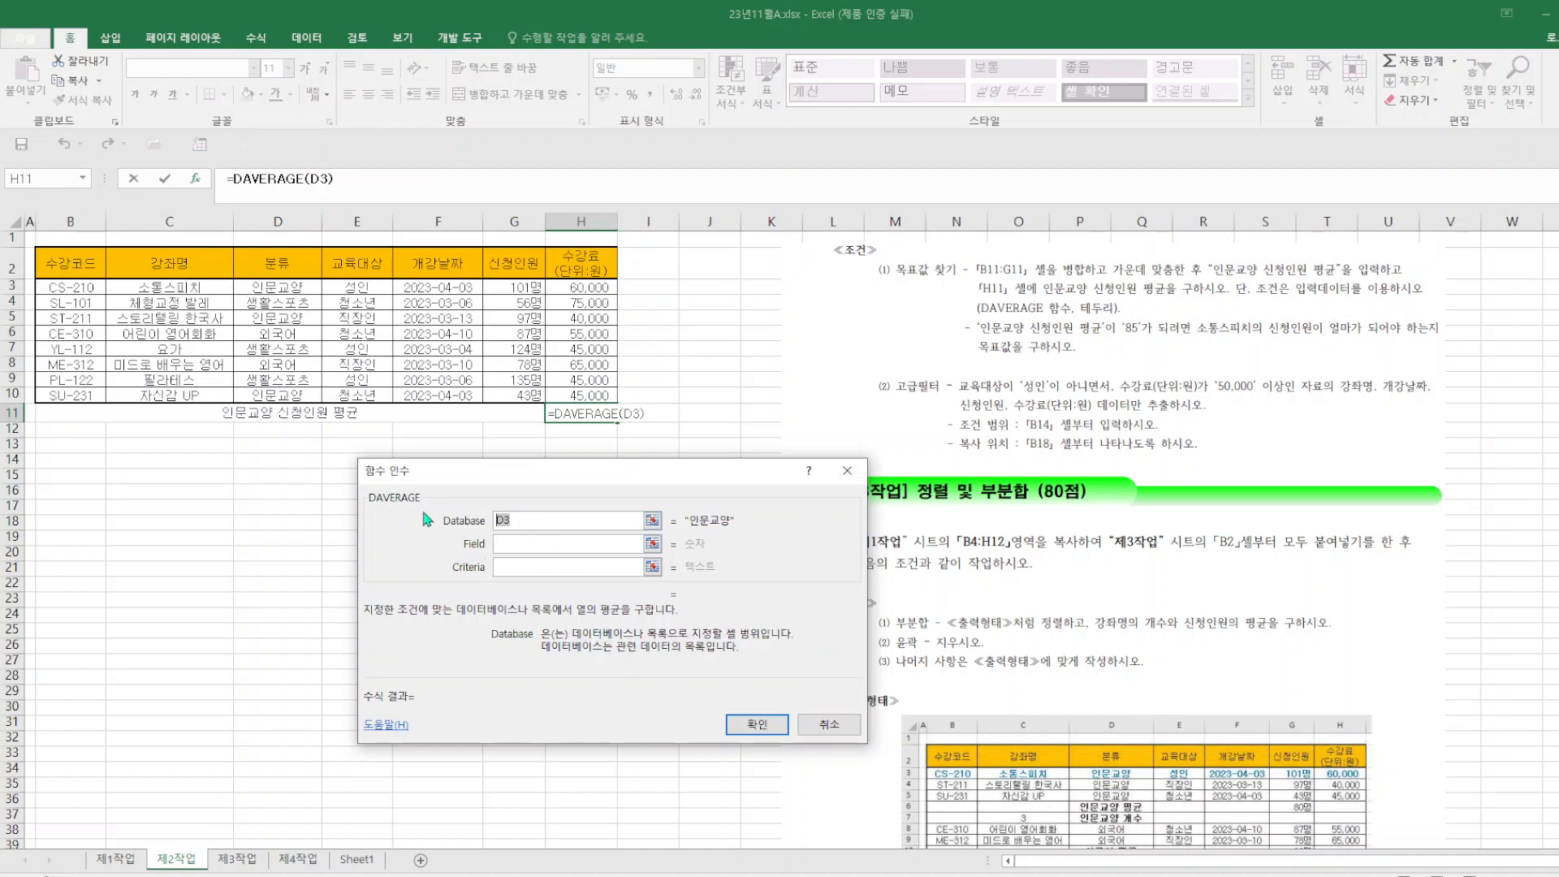
{"action": "key", "text": "BackSpace"}
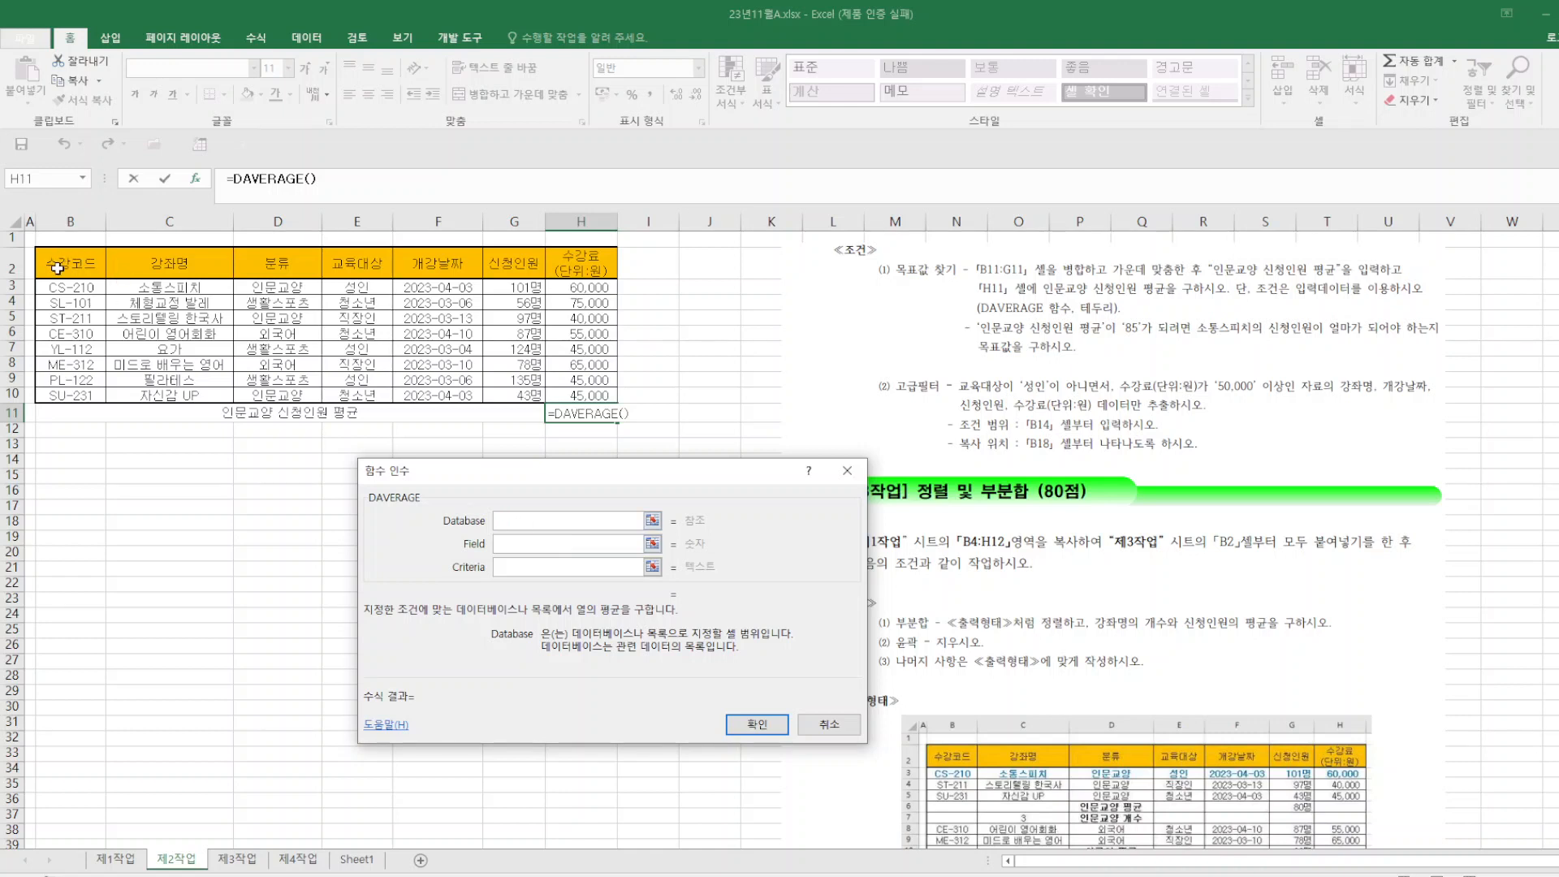
- Complete the DAVERAGE formula in H11 with database B2:H10, field G2 and criteria D2:D3
{"action": "left_click_drag", "start_coordinate": [57, 268], "coordinate": [572, 393]}
{"action": "left_click", "coordinate": [522, 552]}
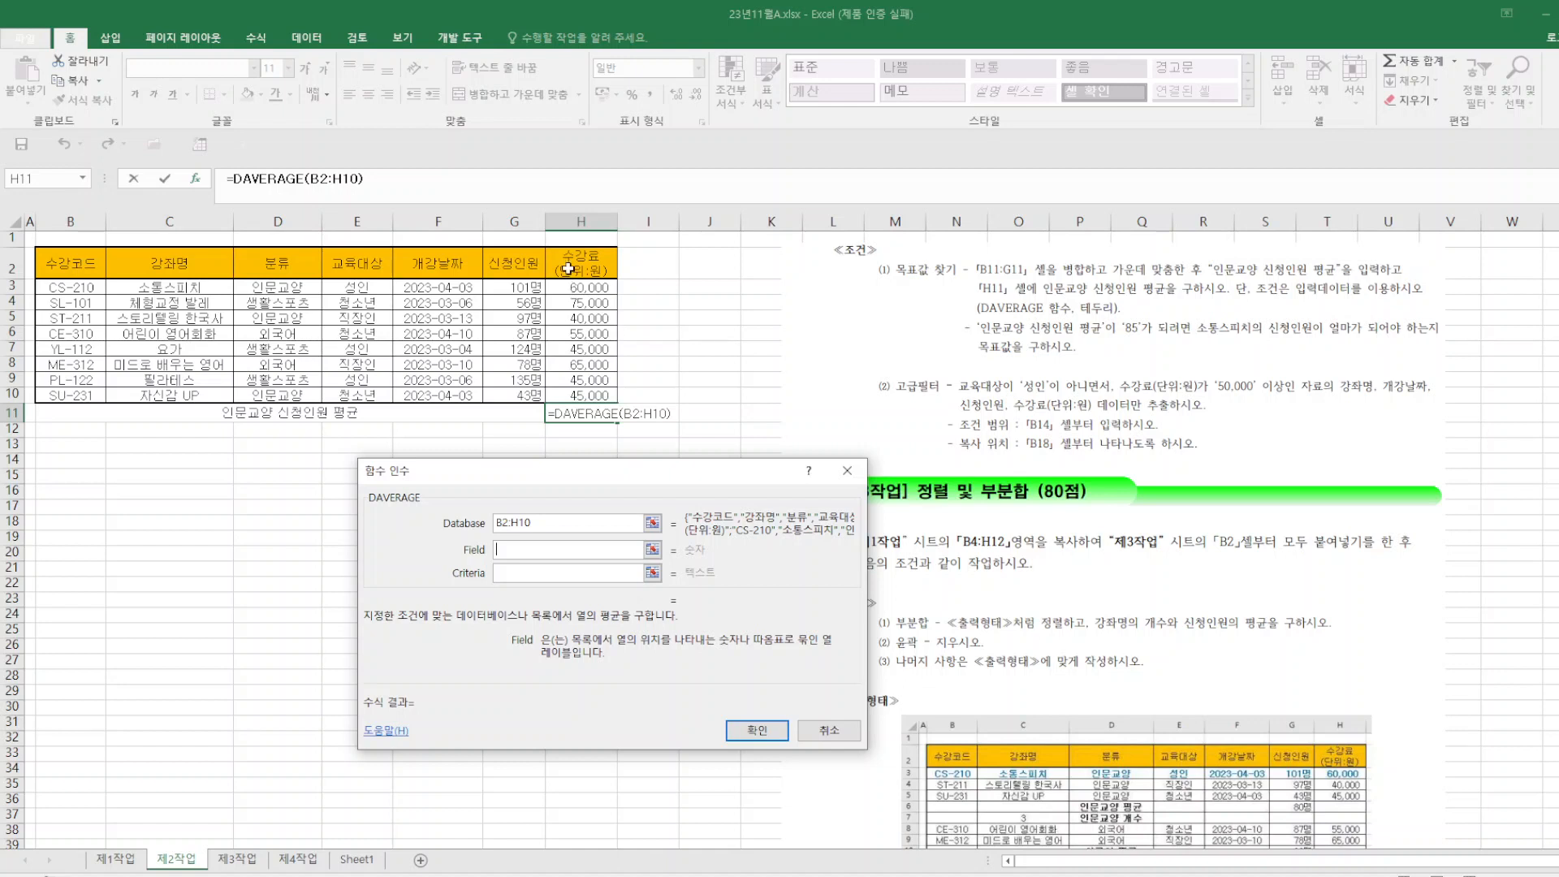
{"action": "left_click", "coordinate": [504, 269]}
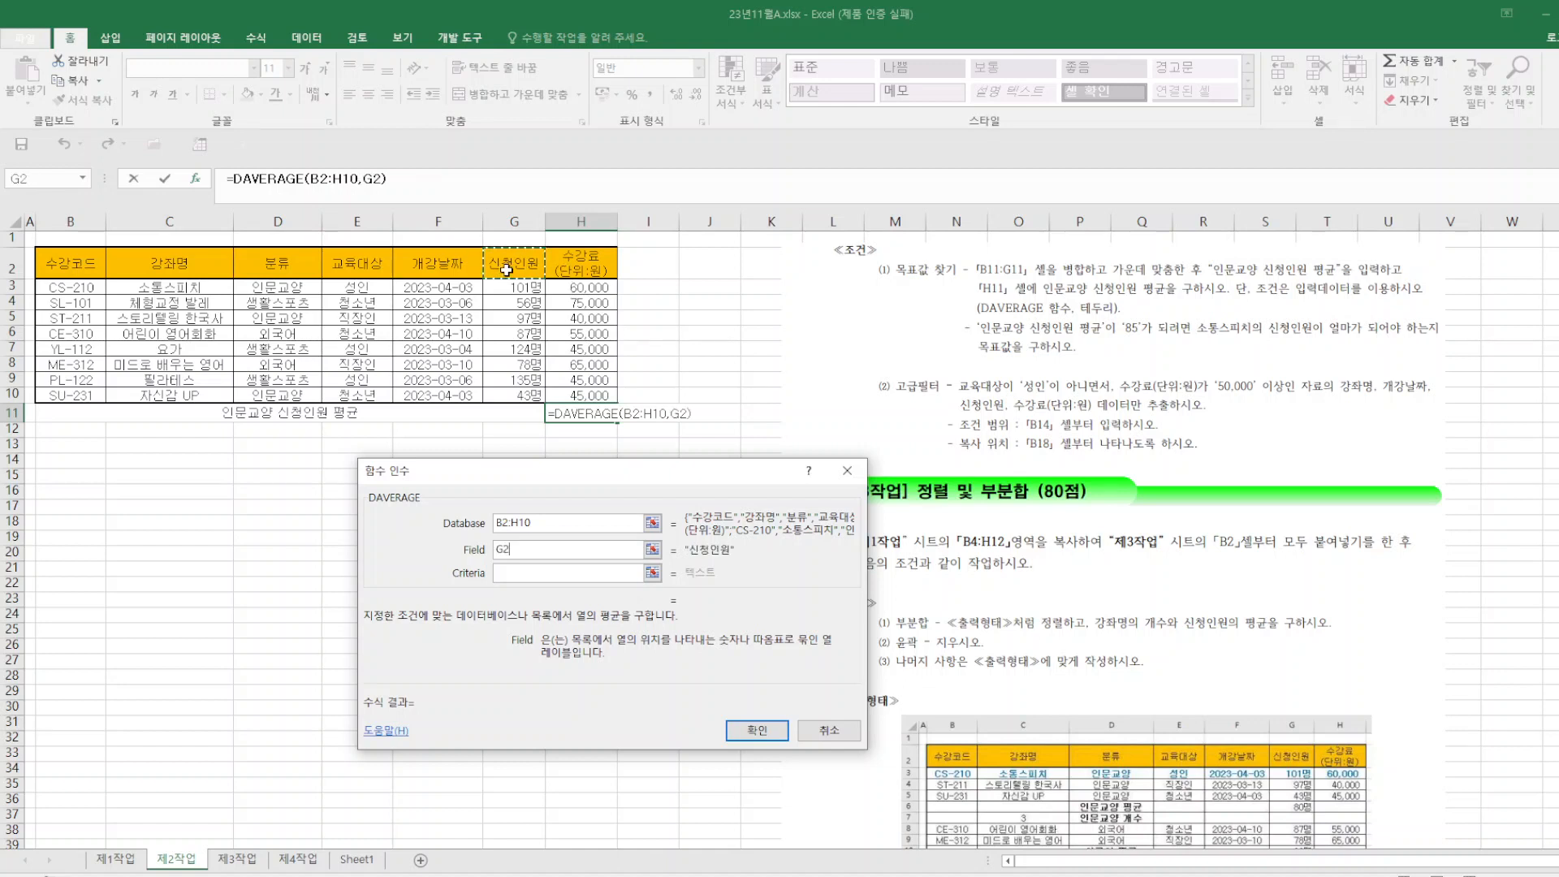
{"action": "left_click", "coordinate": [517, 575]}
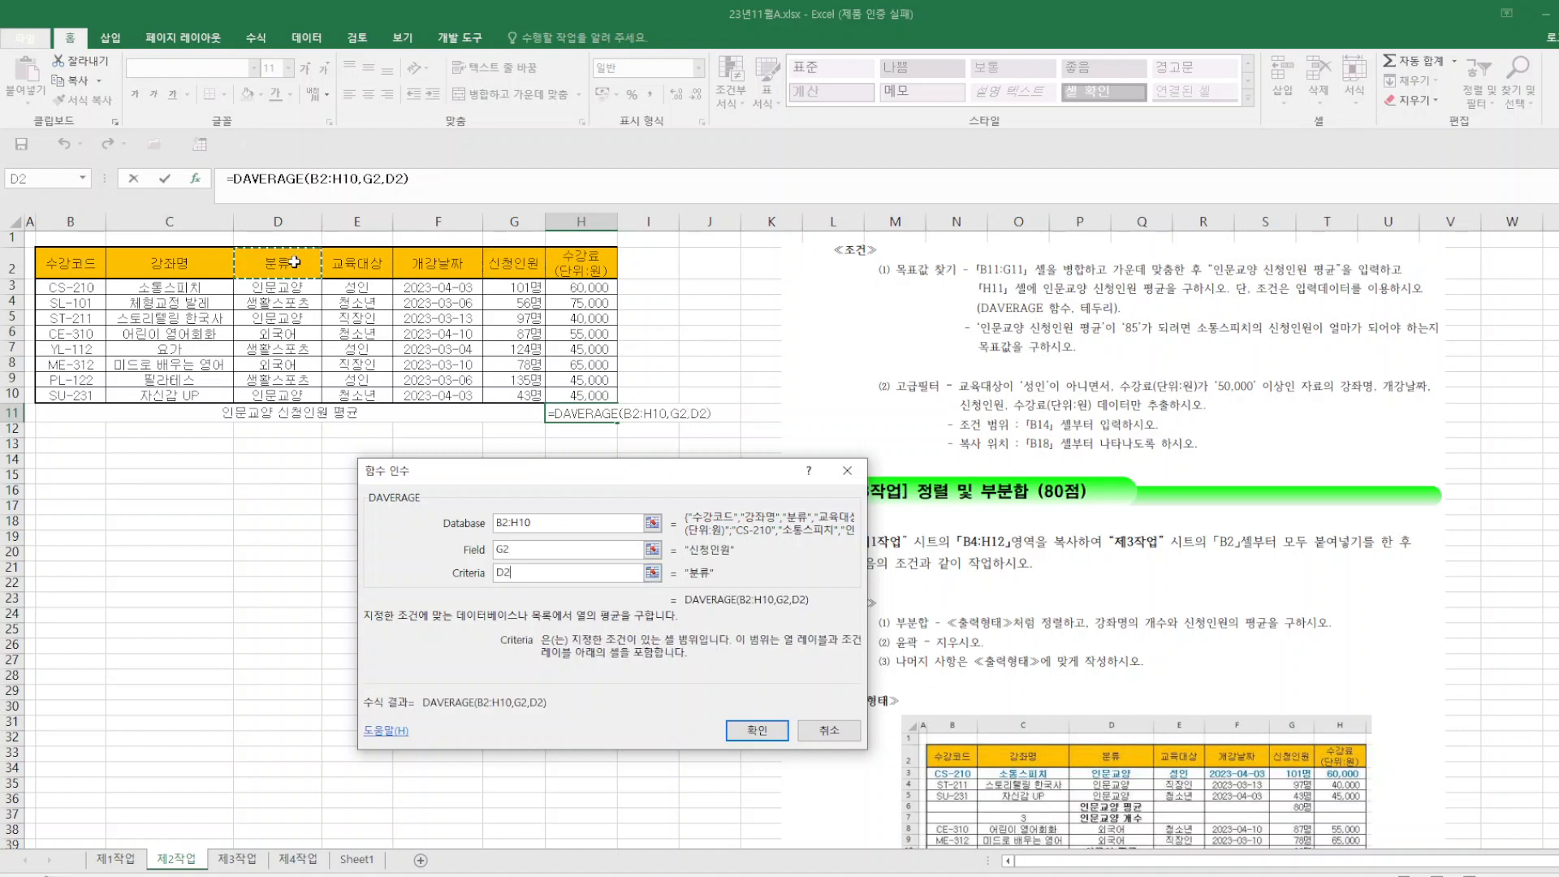
{"action": "left_click_drag", "start_coordinate": [293, 261], "coordinate": [291, 288]}
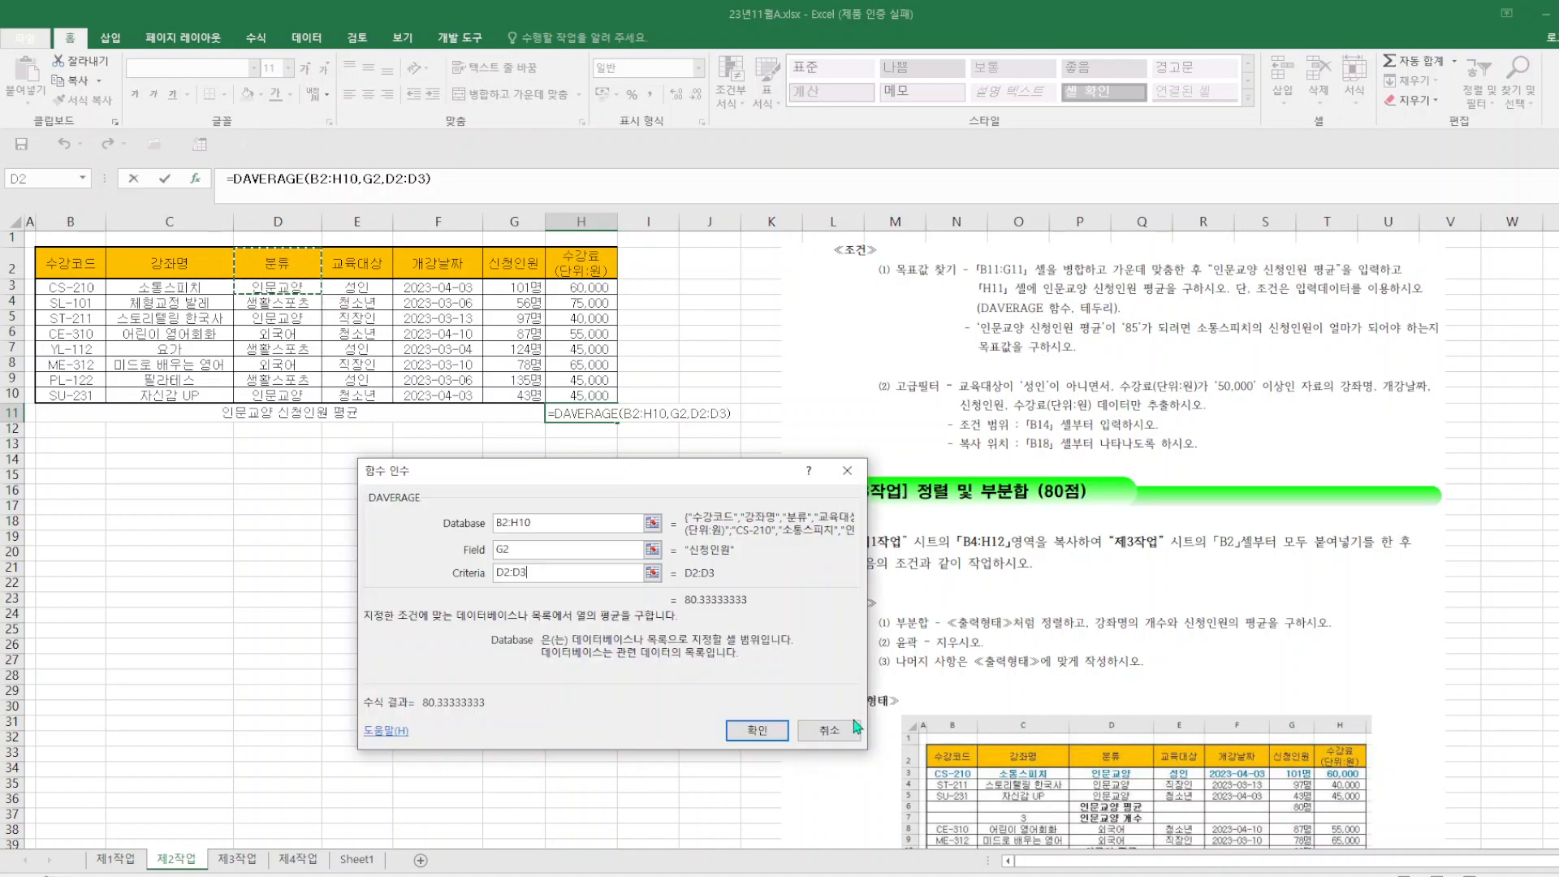
{"action": "left_click", "coordinate": [757, 730]}
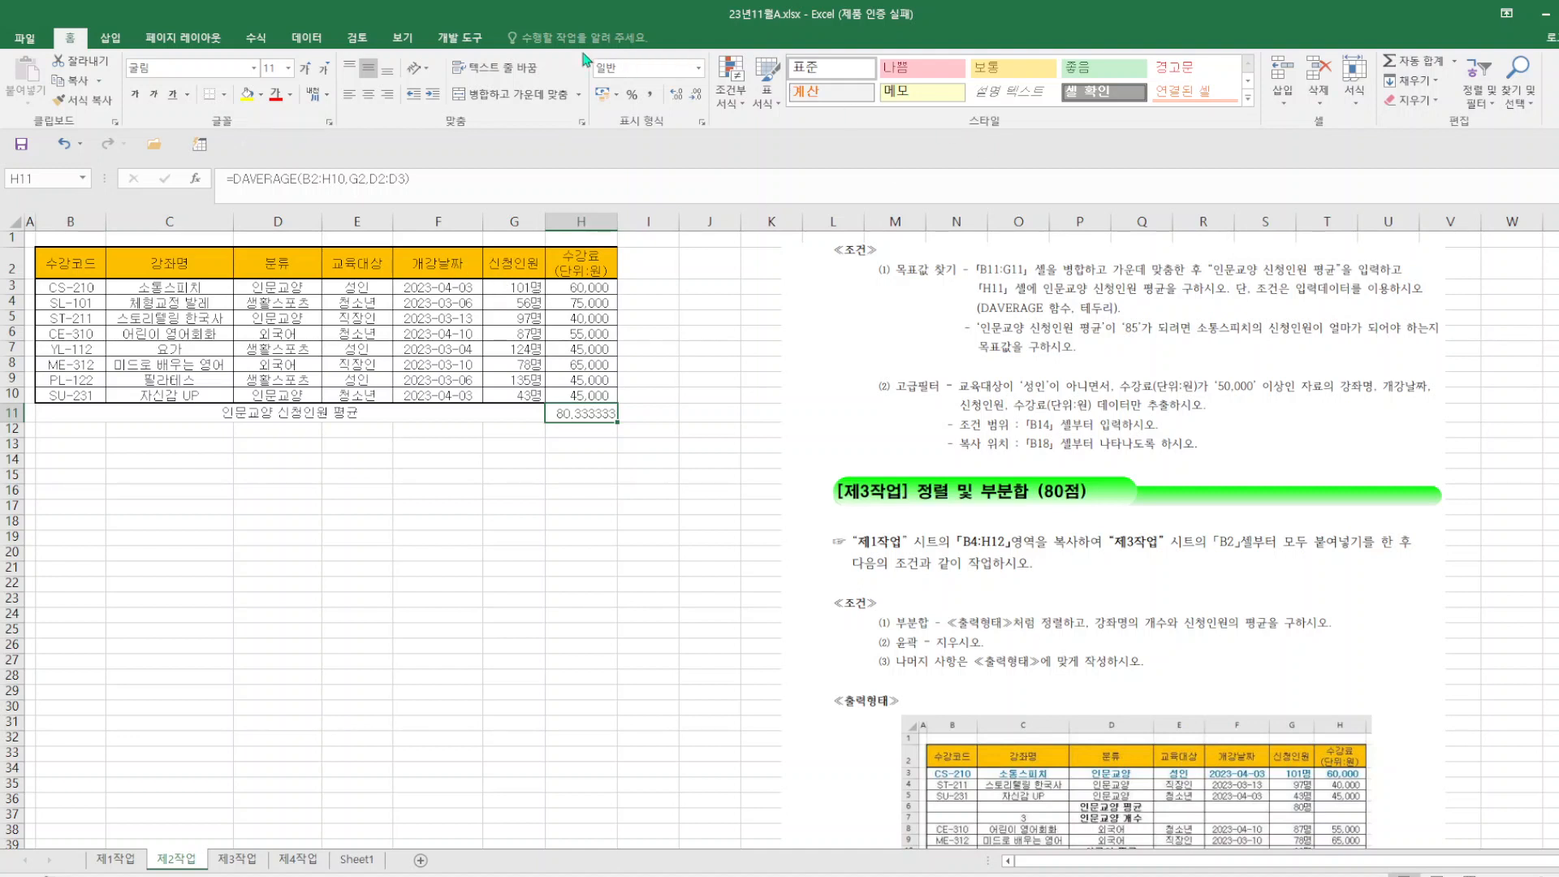
- Run Goal Seek so that H11 reaches 85 by changing the 소통스피치 enrolment in G3, and keep the solution
{"action": "left_click", "coordinate": [307, 38]}
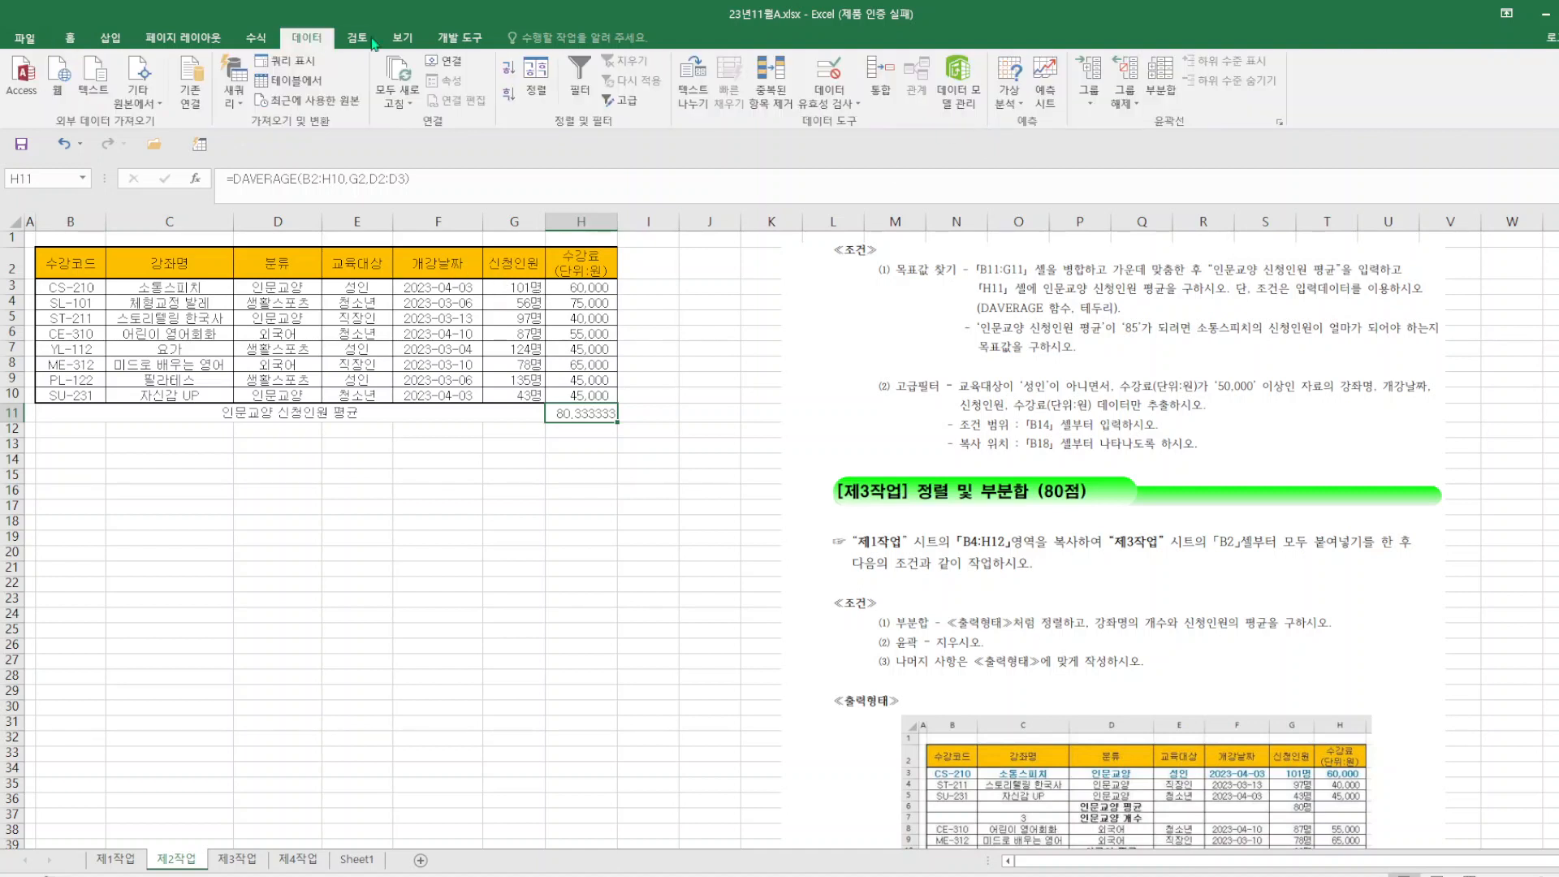
{"action": "left_click", "coordinate": [1013, 99]}
{"action": "left_click", "coordinate": [1034, 144]}
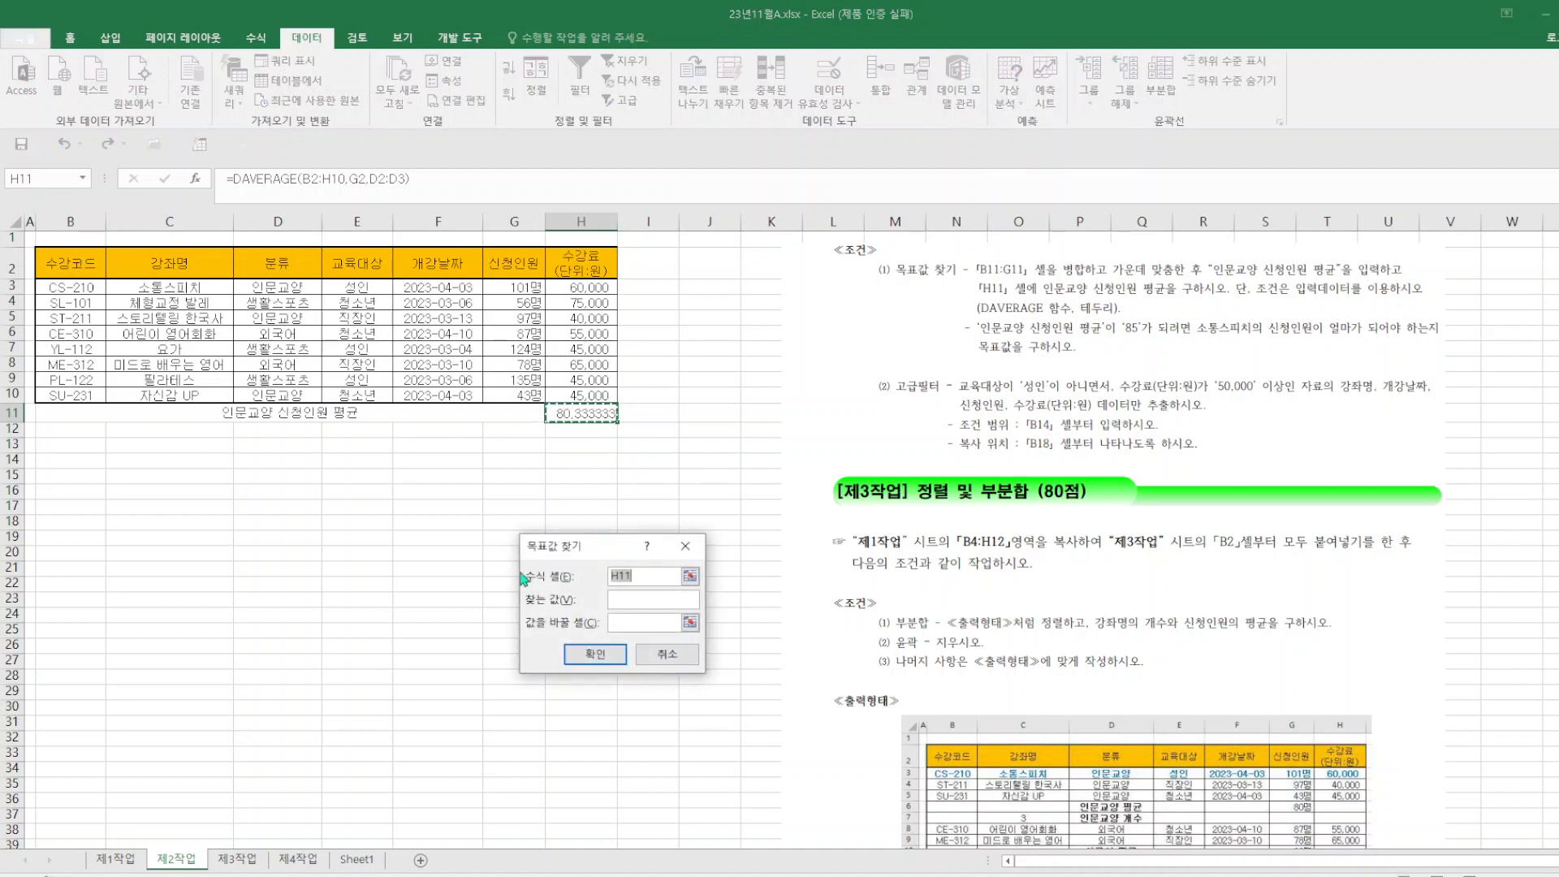
{"action": "left_click", "coordinate": [631, 606]}
{"action": "type", "text": "85"}
{"action": "left_click", "coordinate": [624, 621]}
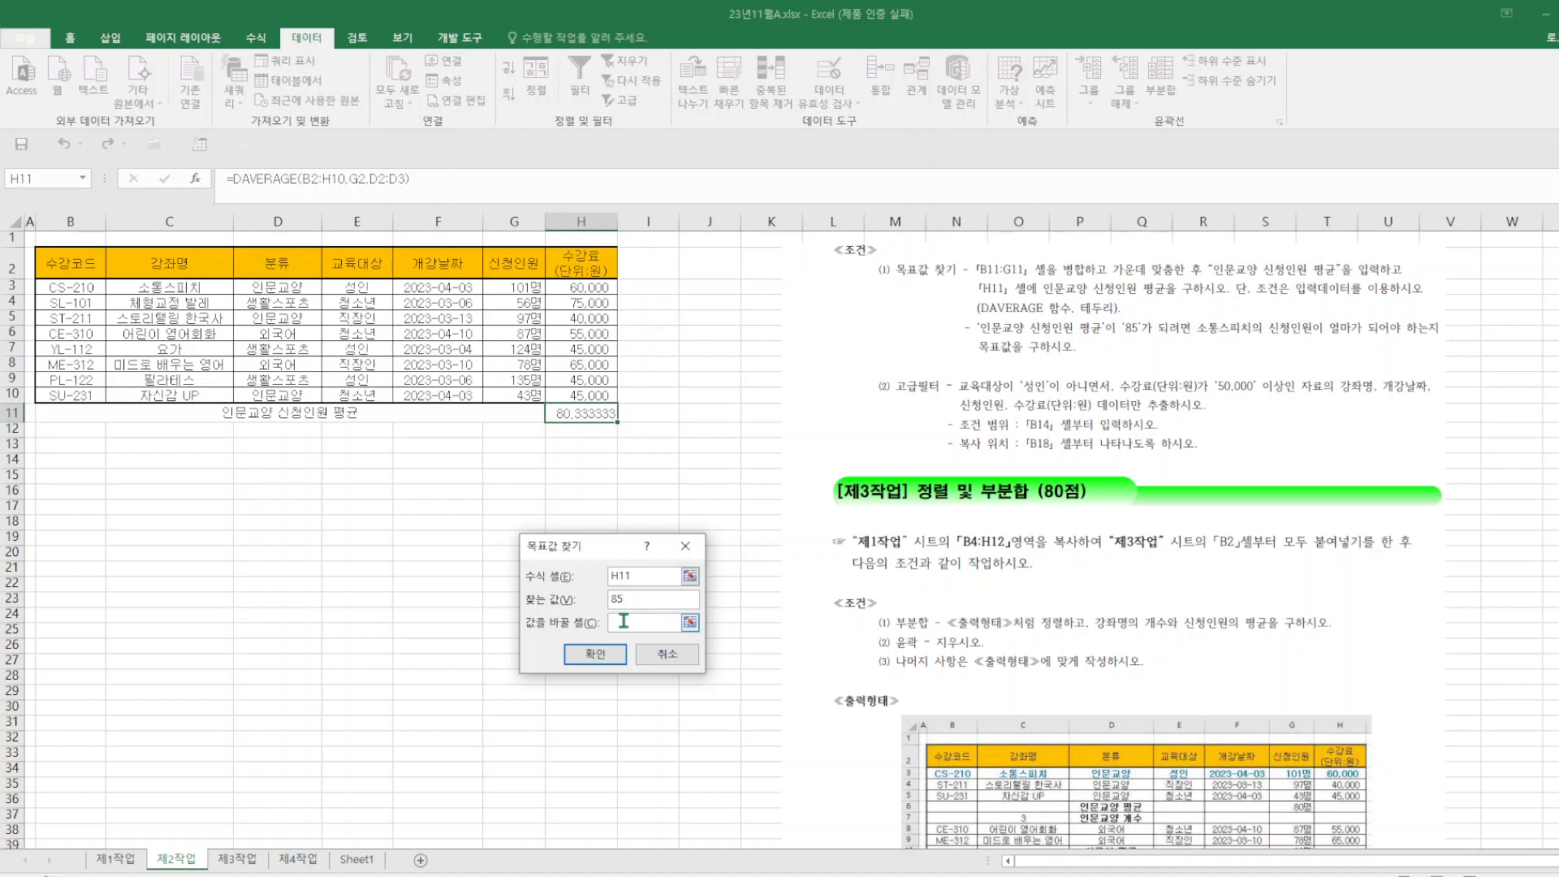
{"action": "left_click", "coordinate": [527, 288]}
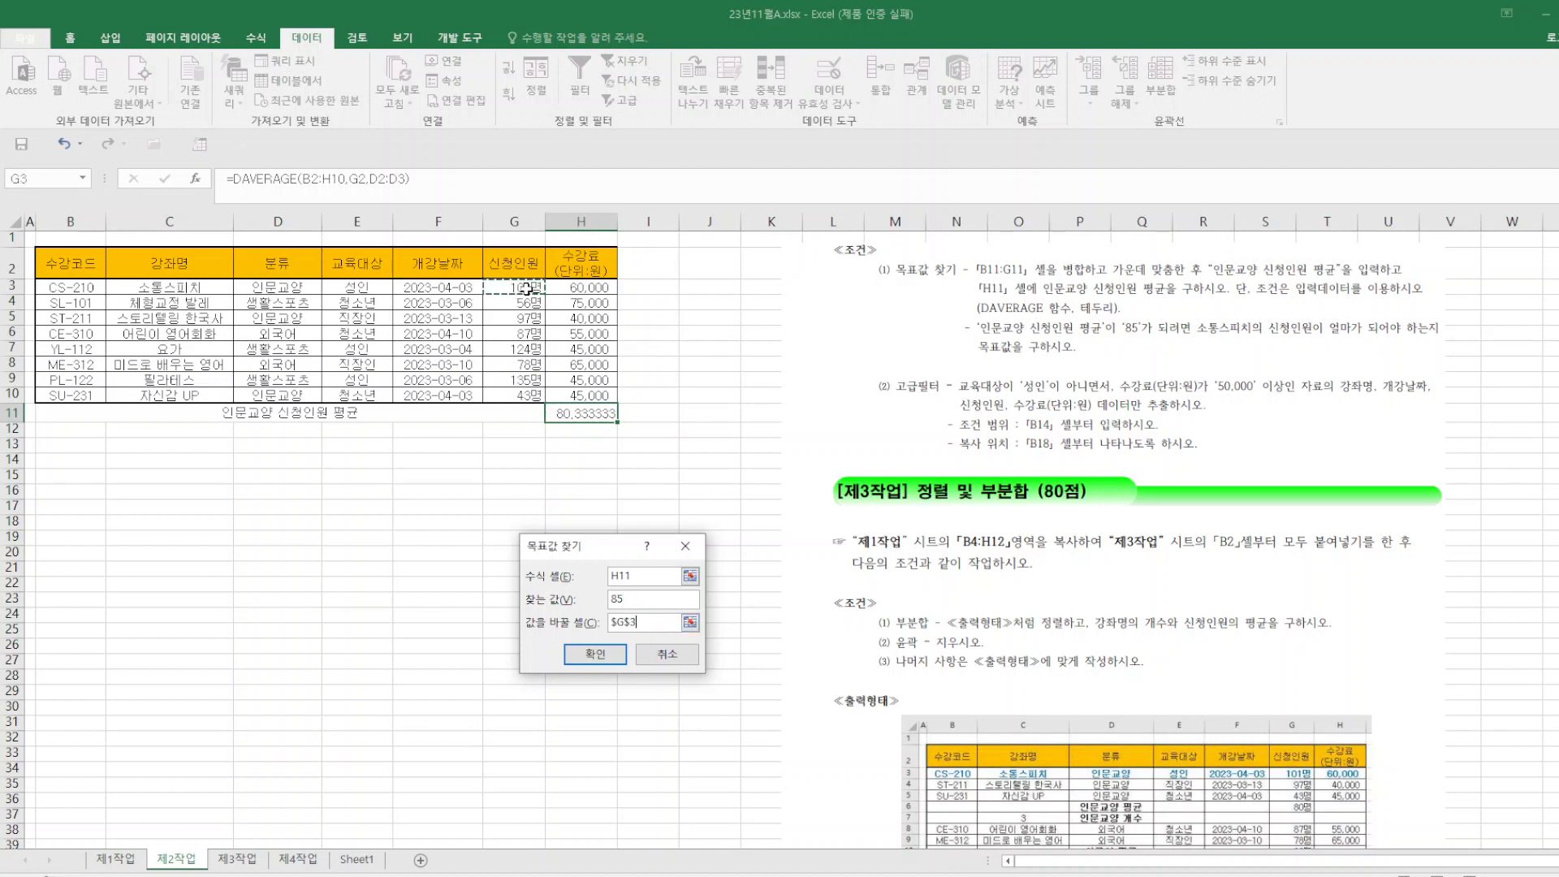
{"action": "left_click", "coordinate": [601, 663]}
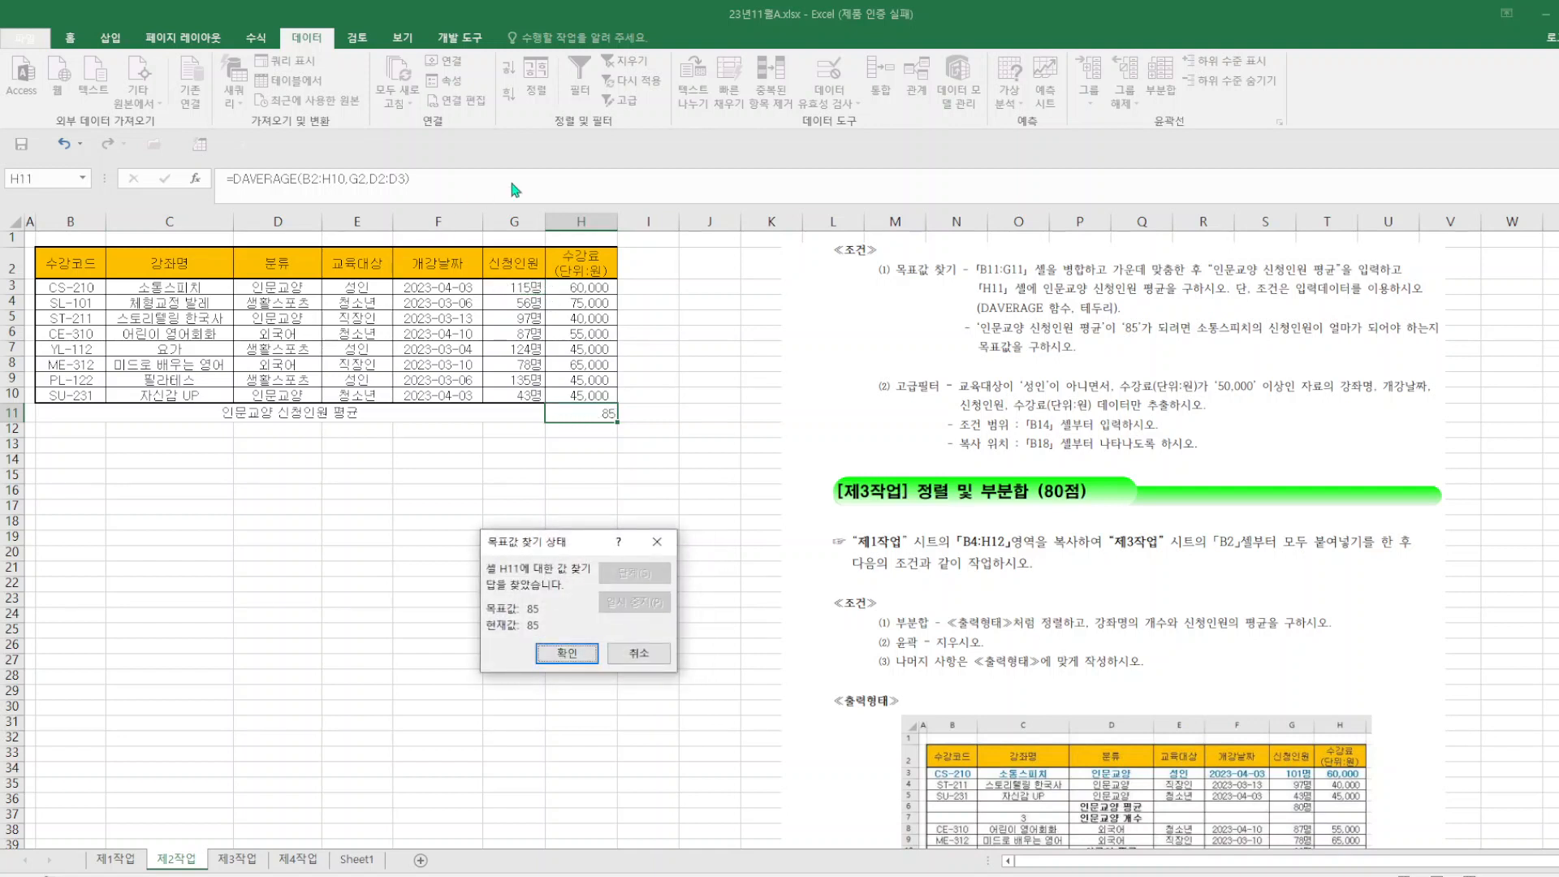
{"action": "left_click", "coordinate": [567, 655]}
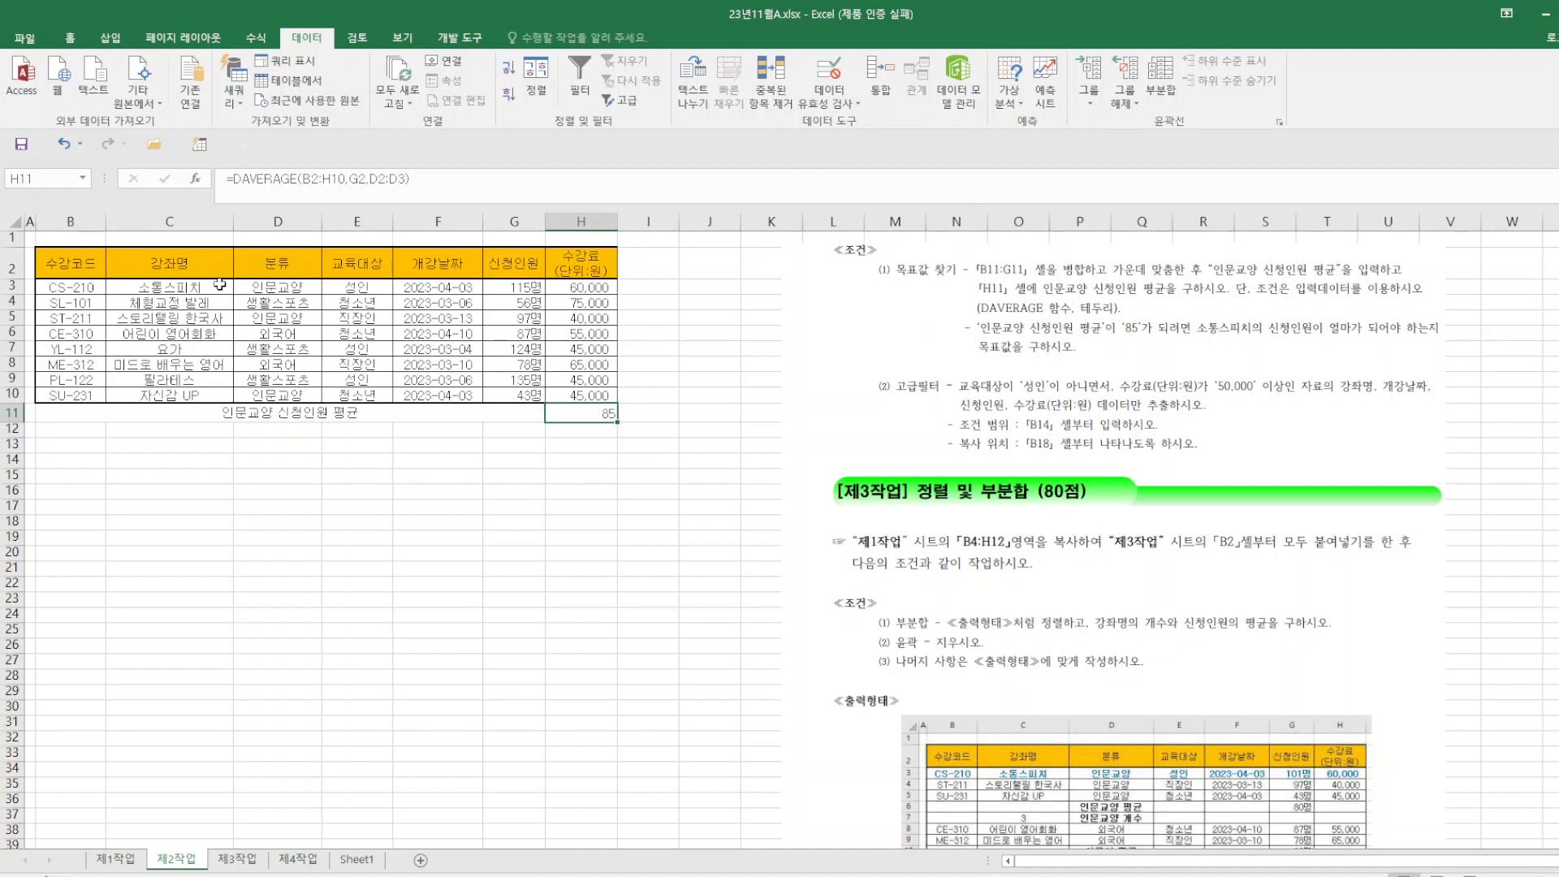
- Copy the 교육대상 and 수강료(단위:원) headers from the table and paste them starting at B14
{"action": "left_click", "coordinate": [364, 262]}
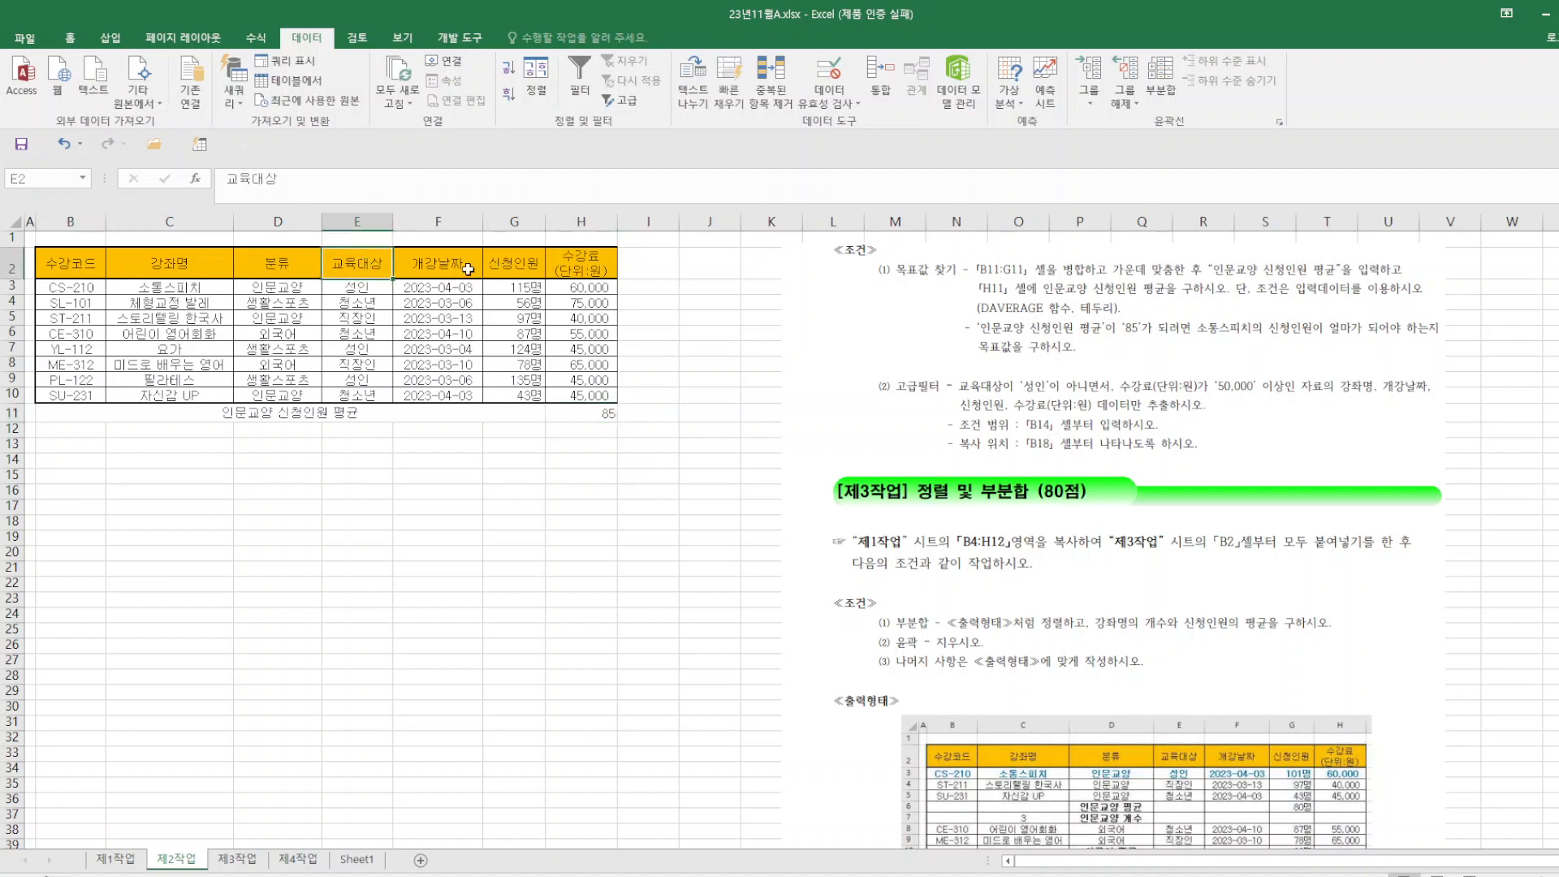
{"action": "left_click", "coordinate": [573, 267], "text": "ctrl"}
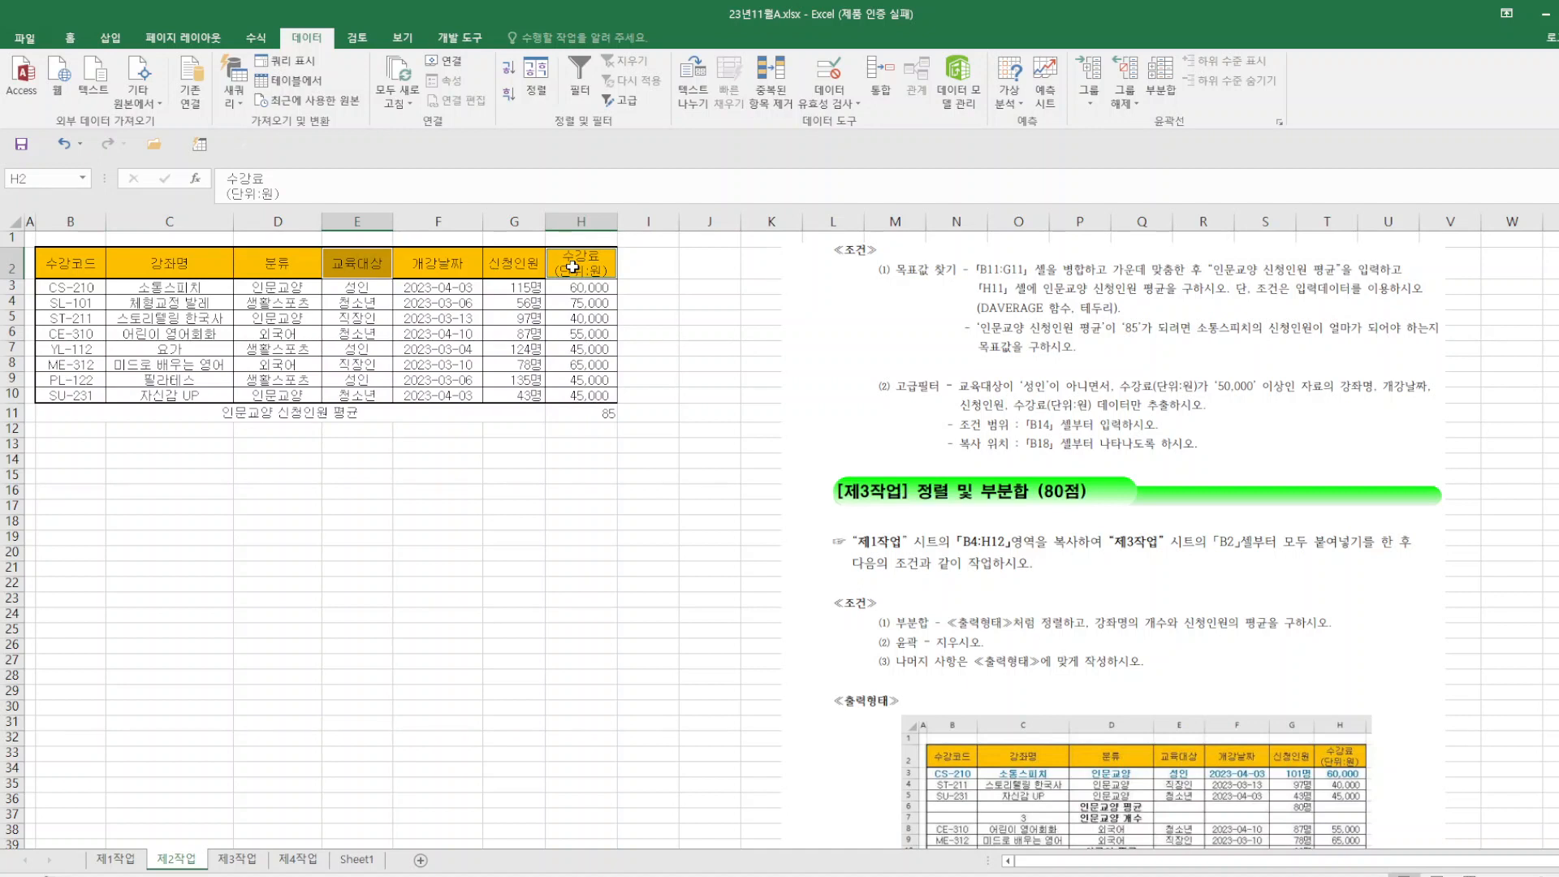
{"action": "right_click", "coordinate": [573, 266]}
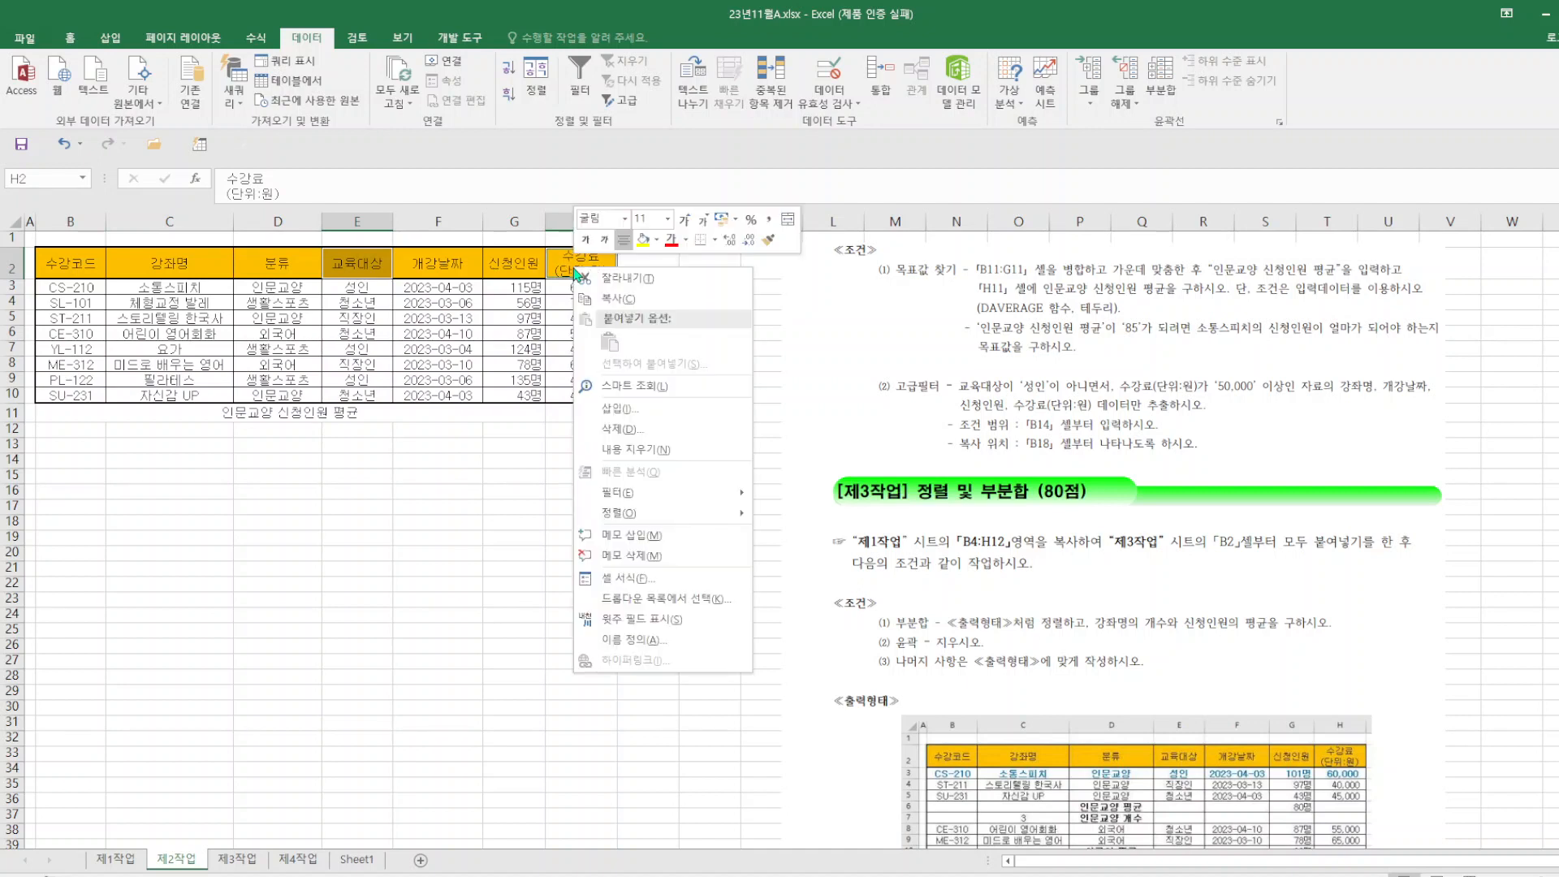
{"action": "left_click", "coordinate": [619, 300]}
{"action": "left_click", "coordinate": [70, 463]}
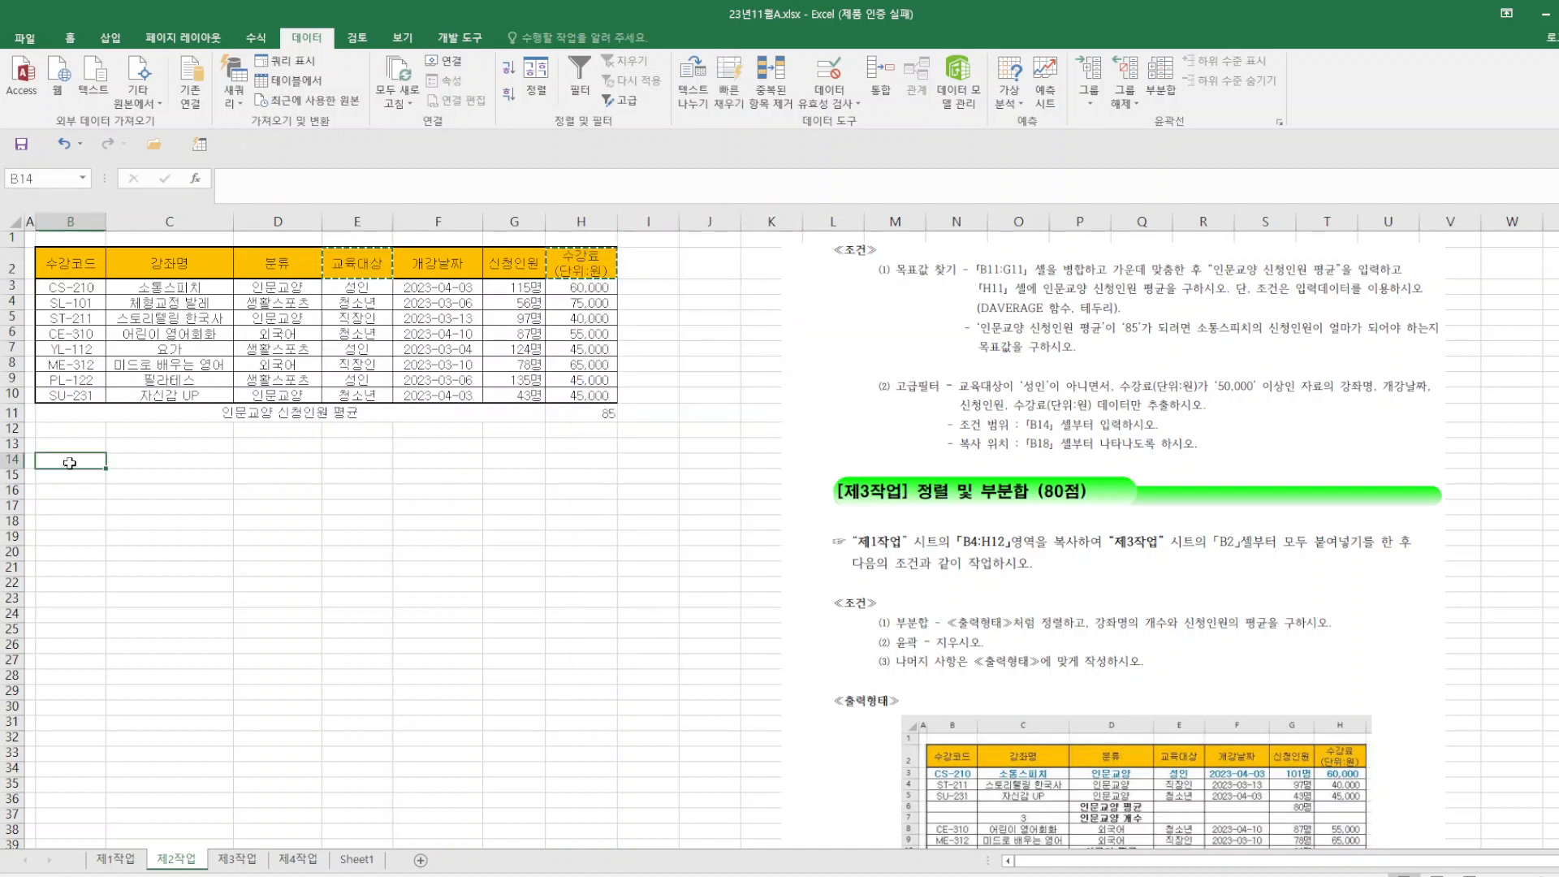
{"action": "right_click", "coordinate": [70, 463]}
{"action": "left_click", "coordinate": [103, 538]}
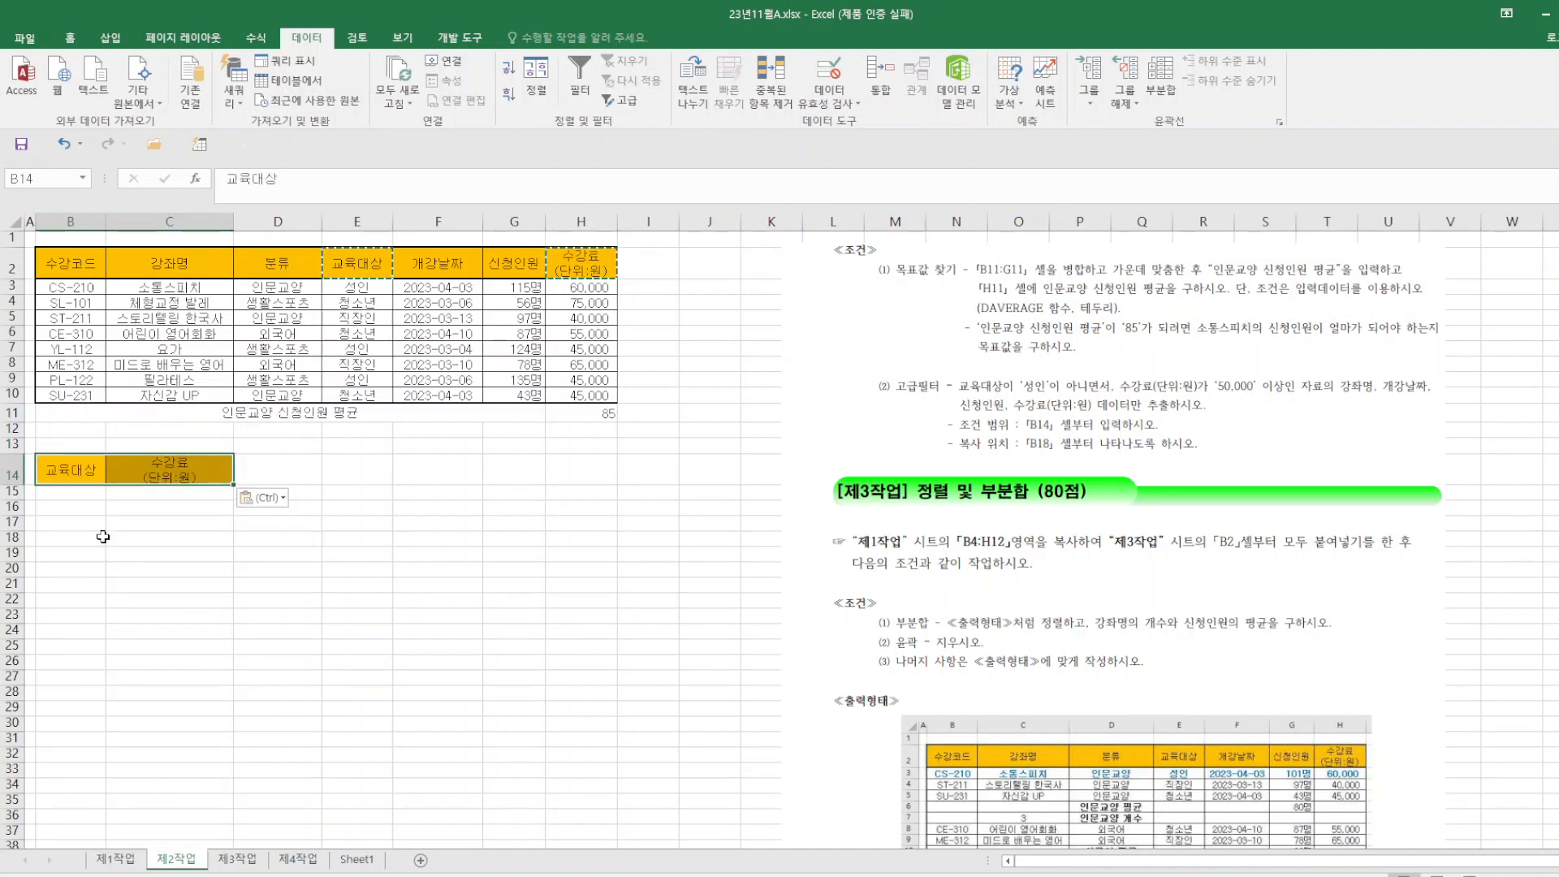
- Enter the filter criteria <>성인 in B15 and >=50000 in C15
{"action": "left_click", "coordinate": [83, 491]}
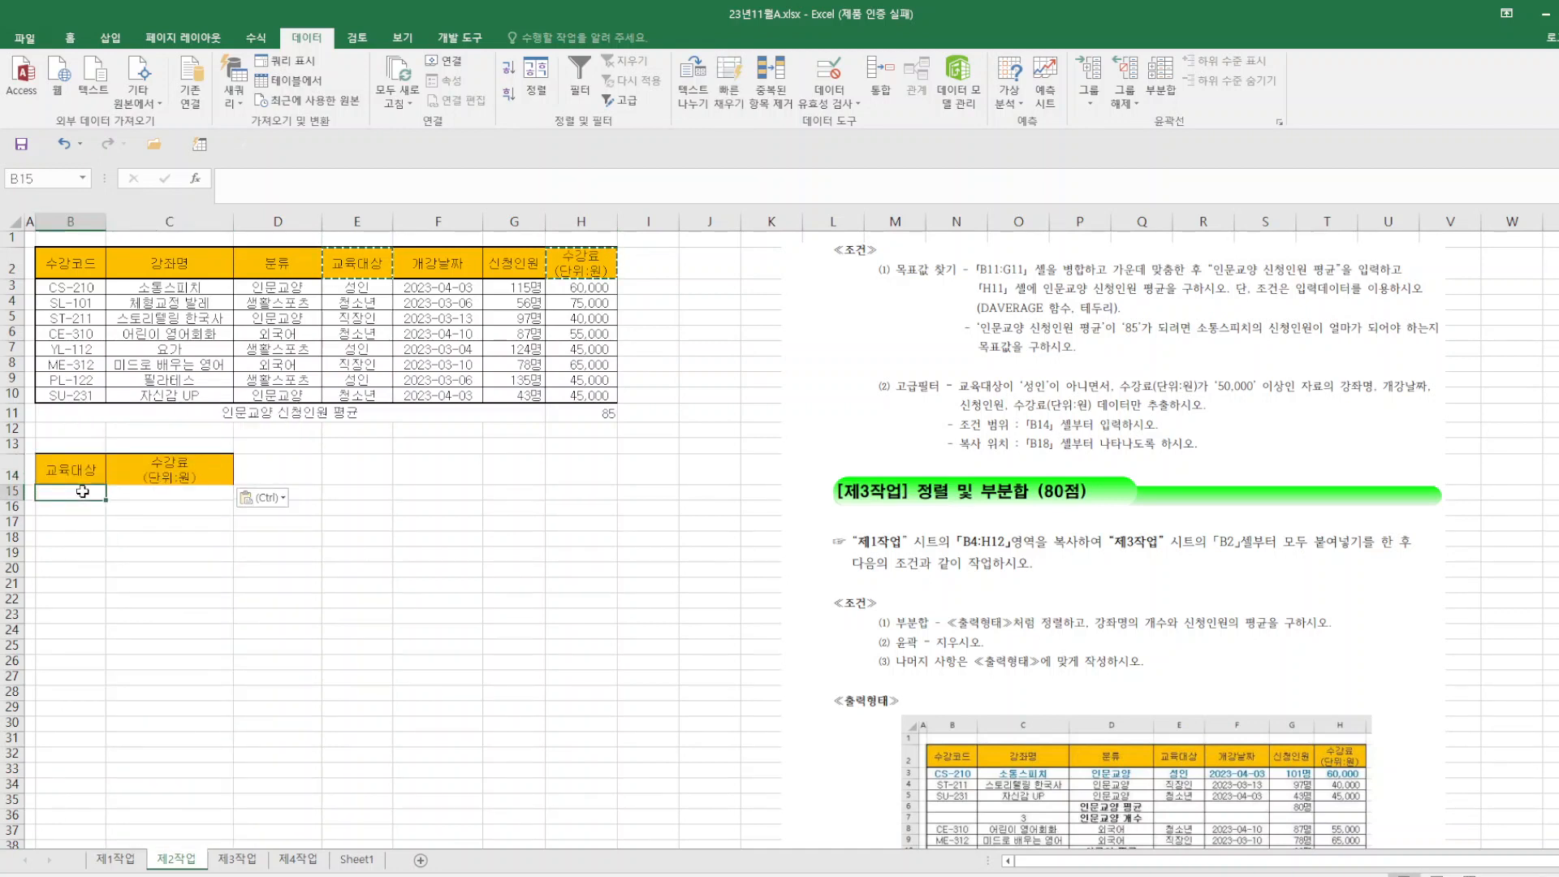
{"action": "type", "text": "<>TJ"}
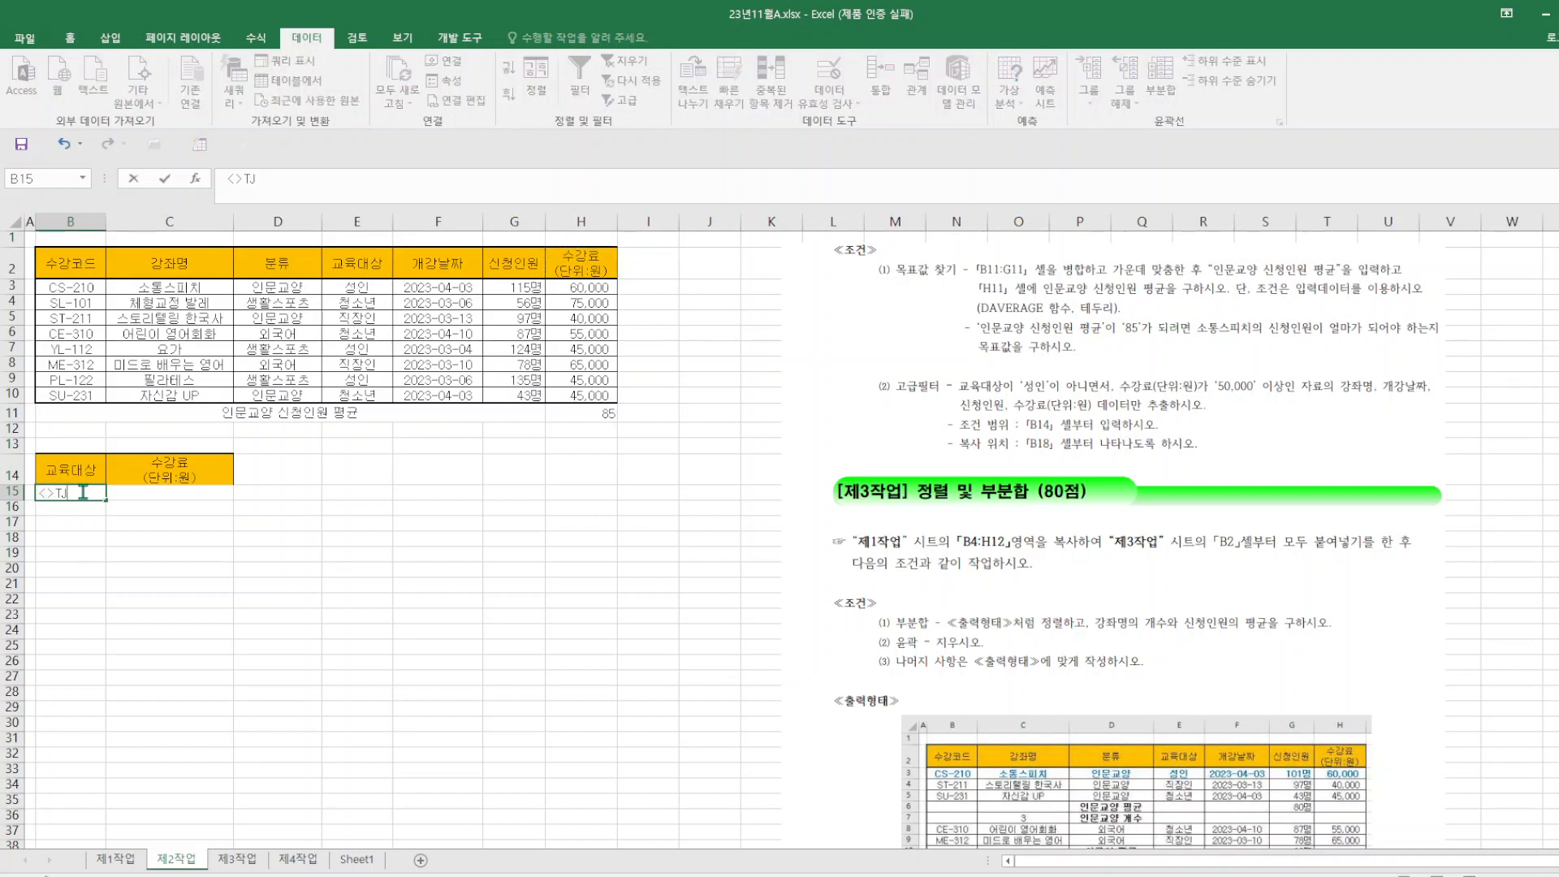
{"action": "type", "text": ">성이"}
{"action": "left_click", "coordinate": [201, 499]}
{"action": "type", "text": ">=5000"}
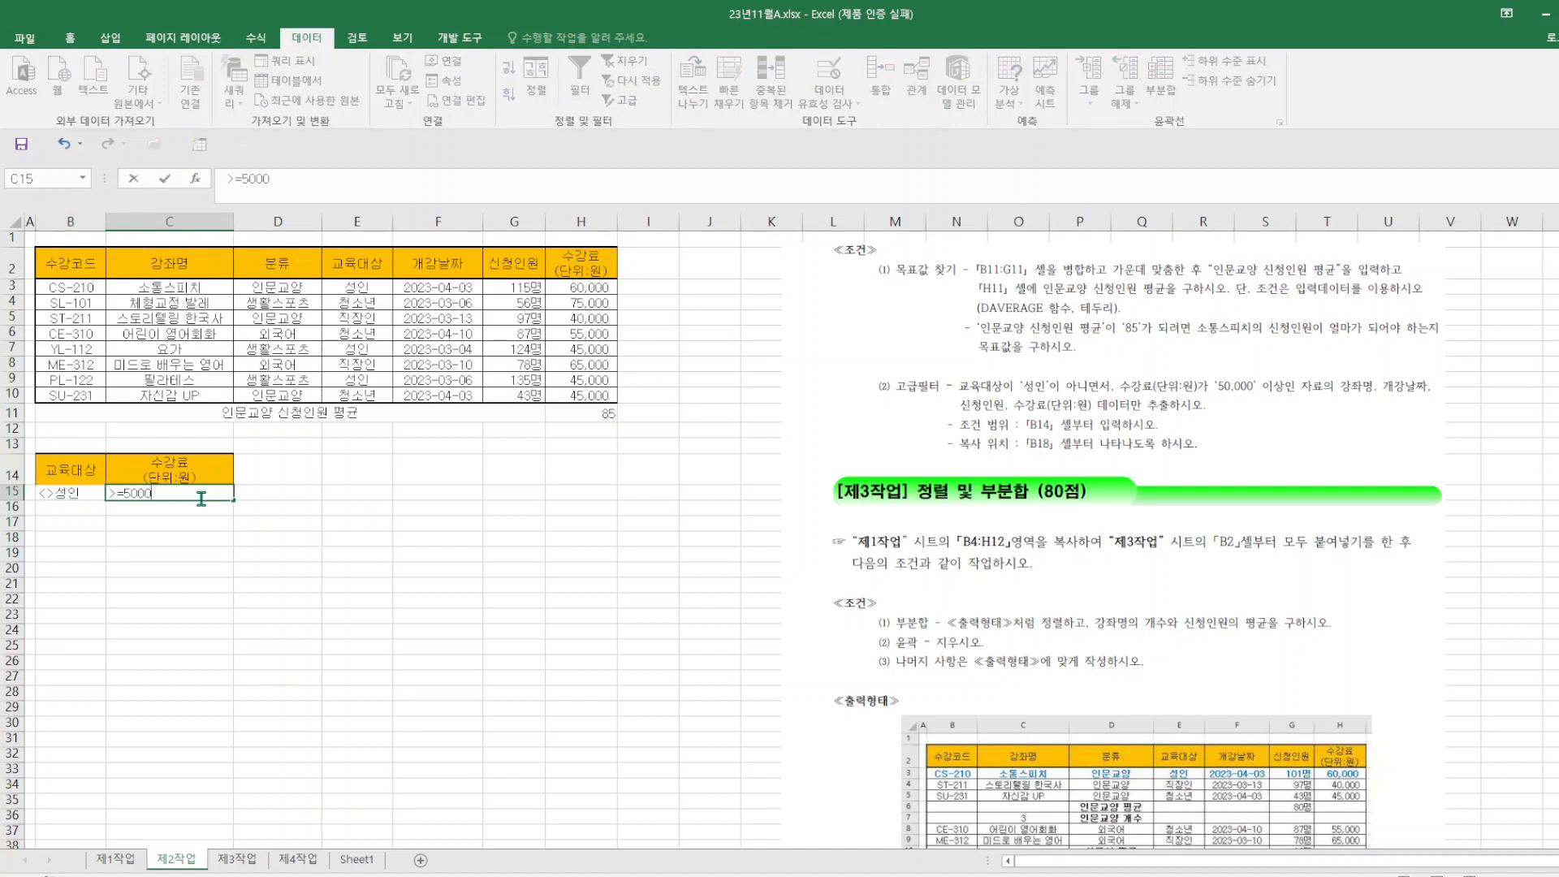
{"action": "type", "text": "0"}
{"action": "left_click", "coordinate": [354, 575]}
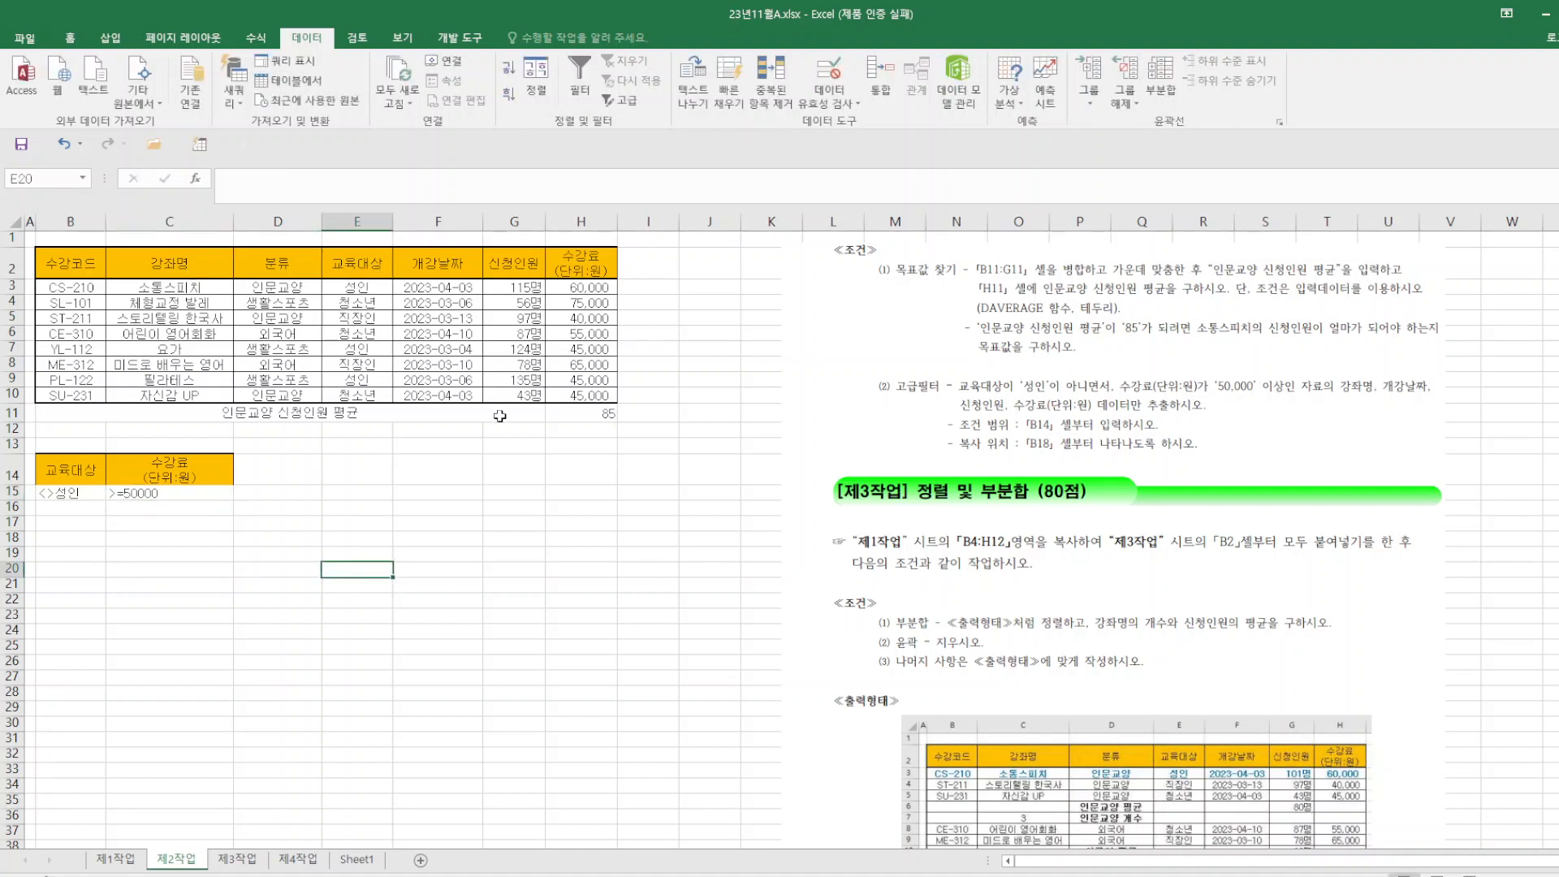
- Copy the 강좌명, 개강날짜, 신청인원 and 수강료(단위:원) headers and paste them starting at B18
{"action": "left_click", "coordinate": [184, 261]}
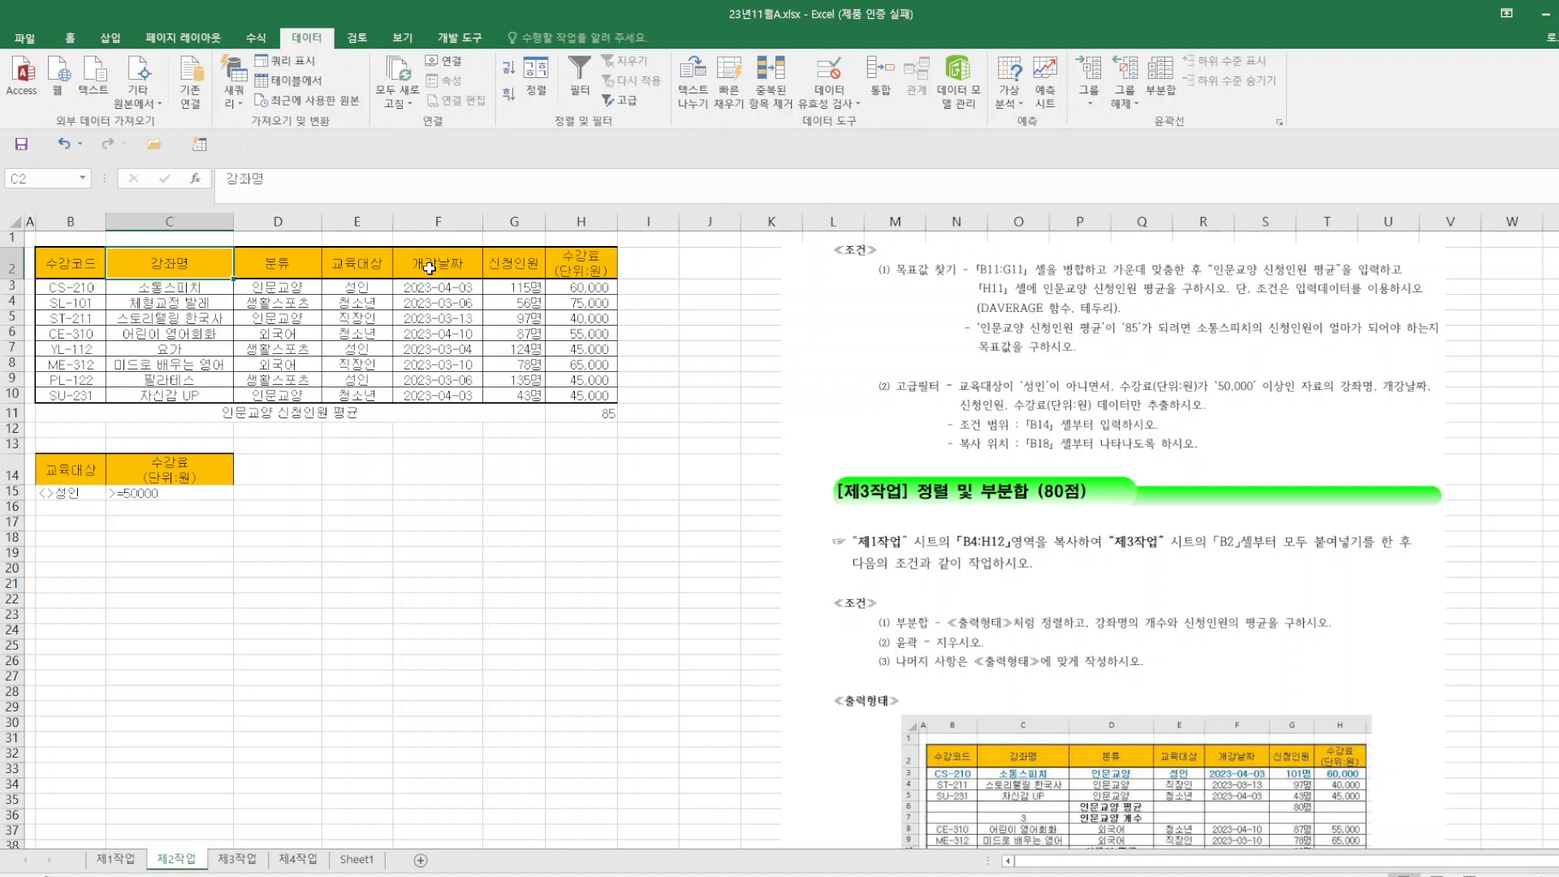
{"action": "left_click_drag", "start_coordinate": [428, 267], "coordinate": [549, 264]}
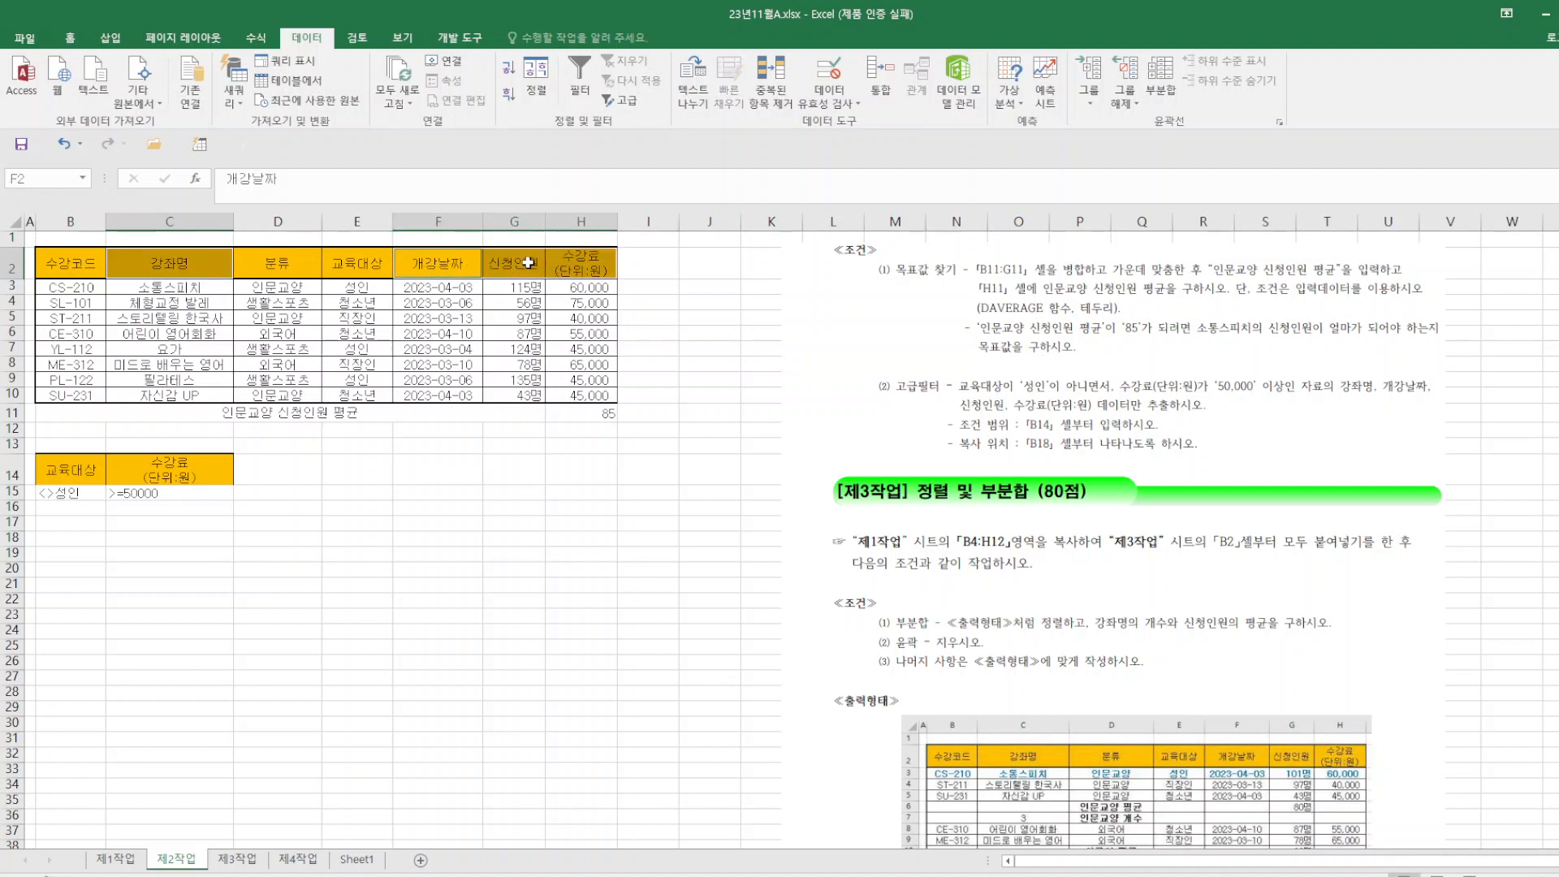
{"action": "right_click", "coordinate": [528, 262]}
{"action": "left_click", "coordinate": [585, 302]}
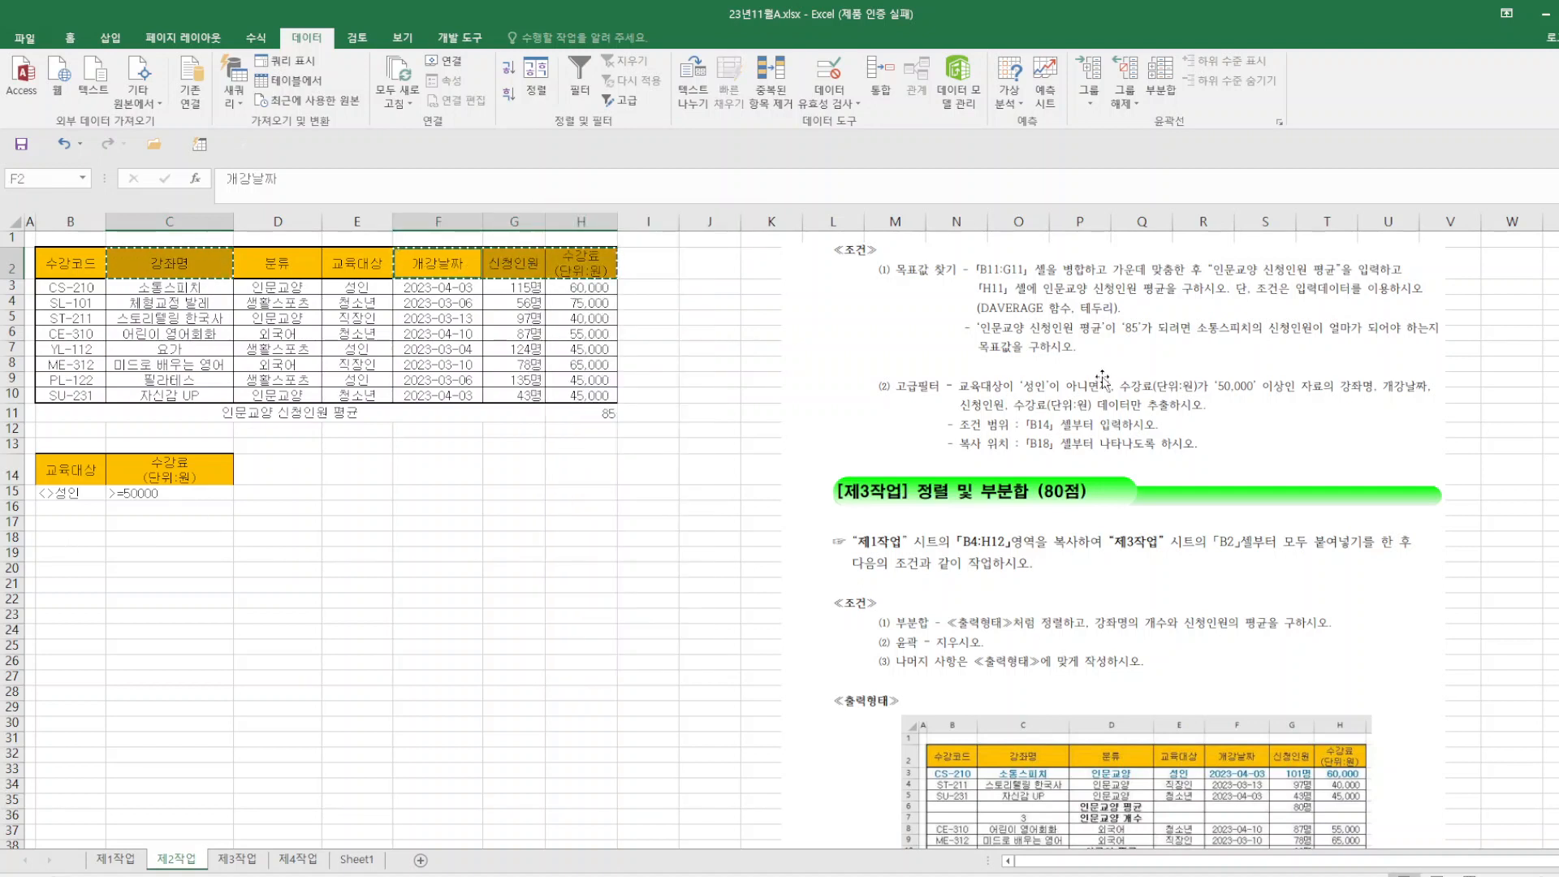
{"action": "left_click", "coordinate": [87, 541]}
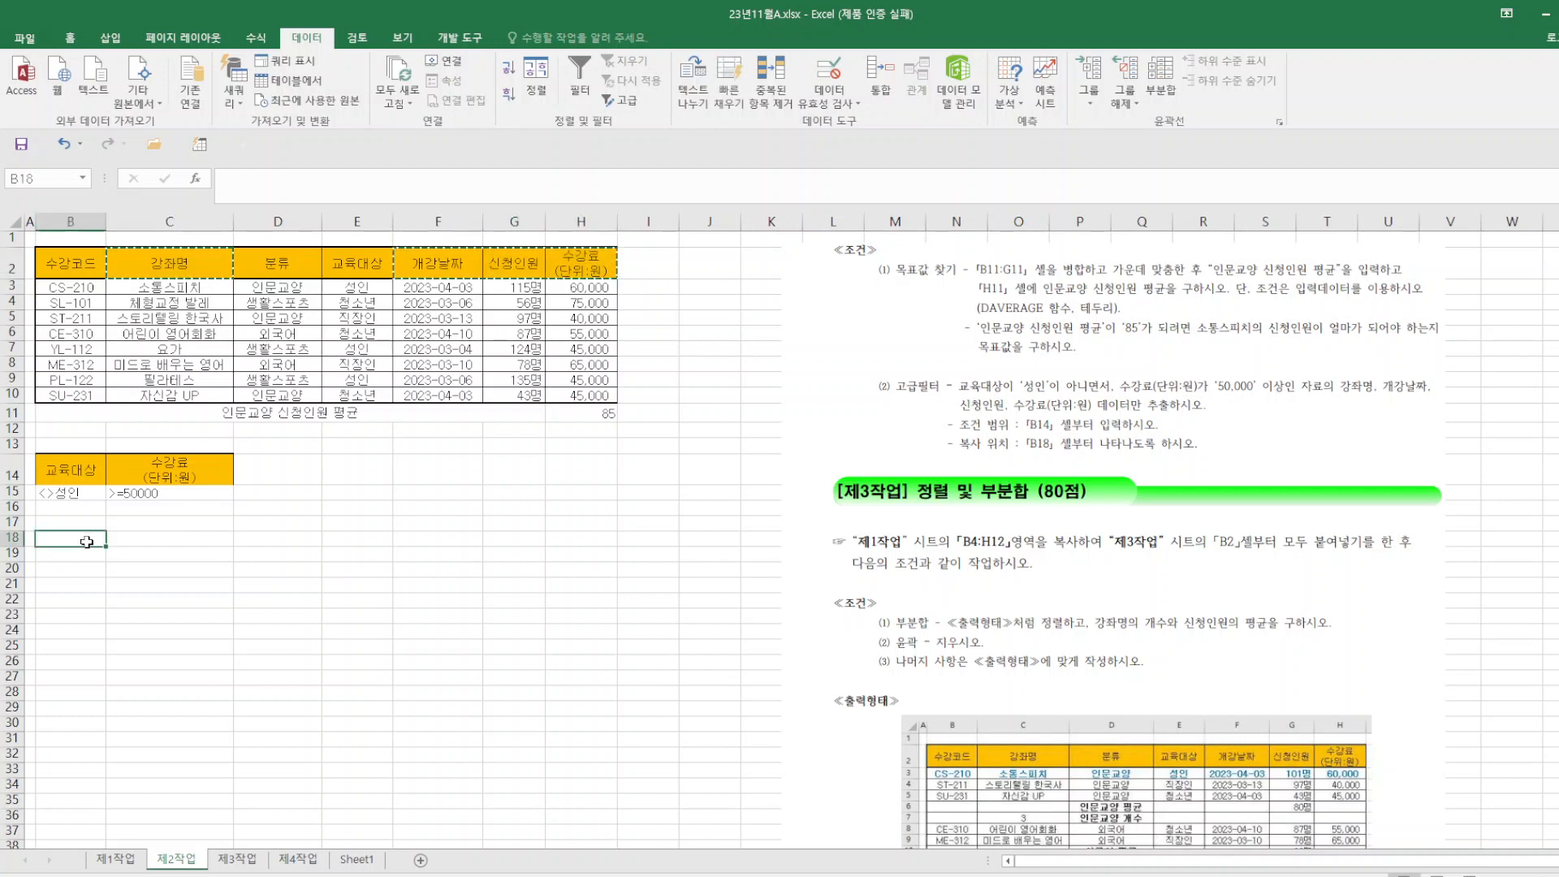
{"action": "right_click", "coordinate": [87, 542]}
{"action": "left_click", "coordinate": [123, 230]}
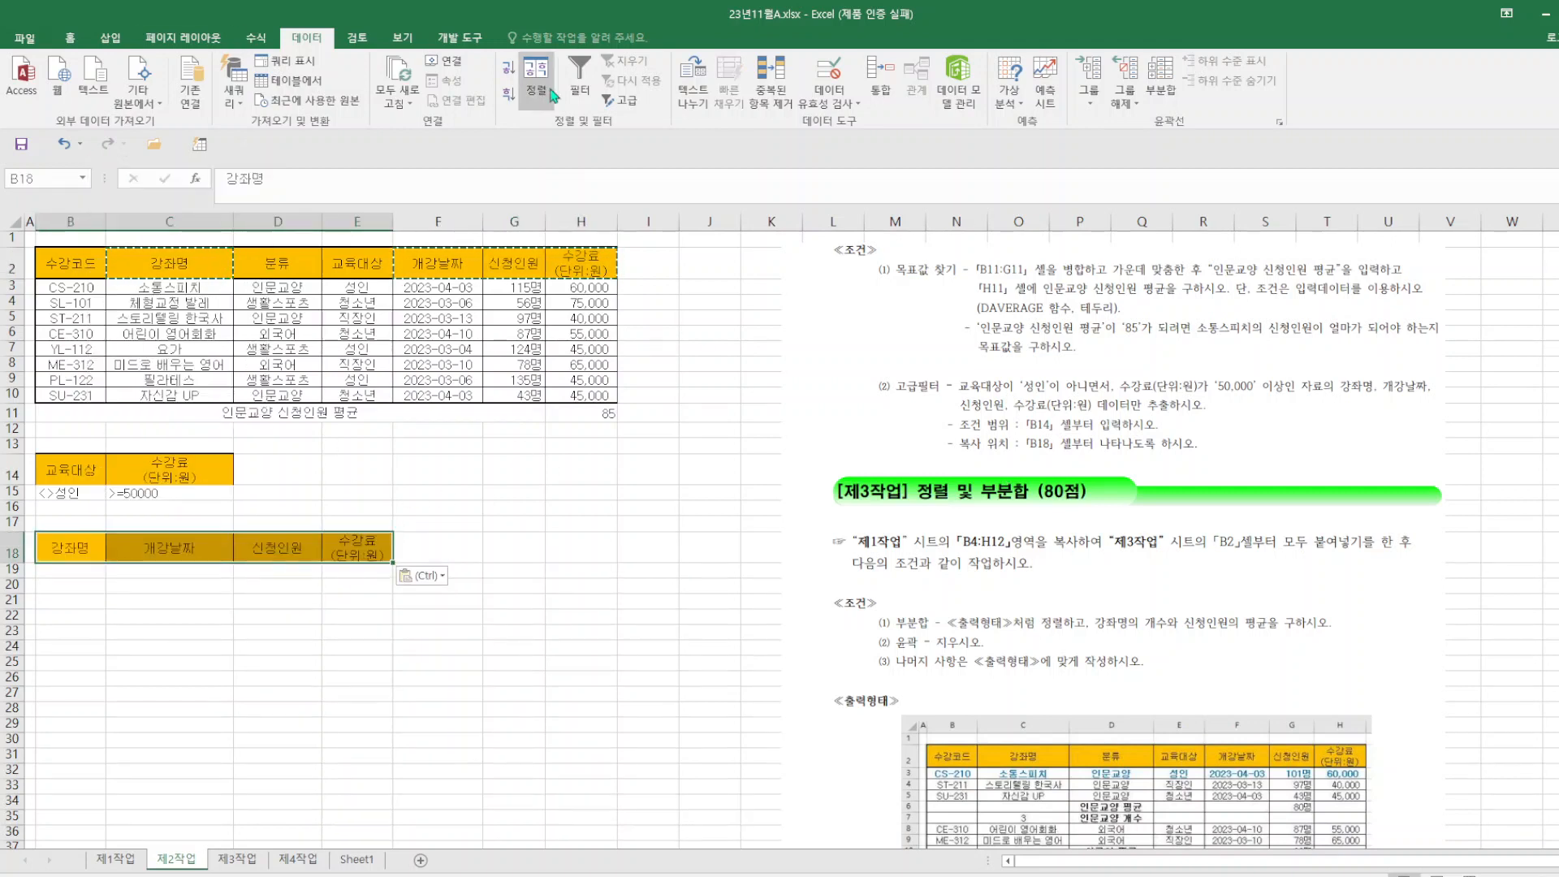
- Run an advanced filter on B2:H10 with criteria B14:C15, copying the results to B18:E18
{"action": "left_click", "coordinate": [620, 100]}
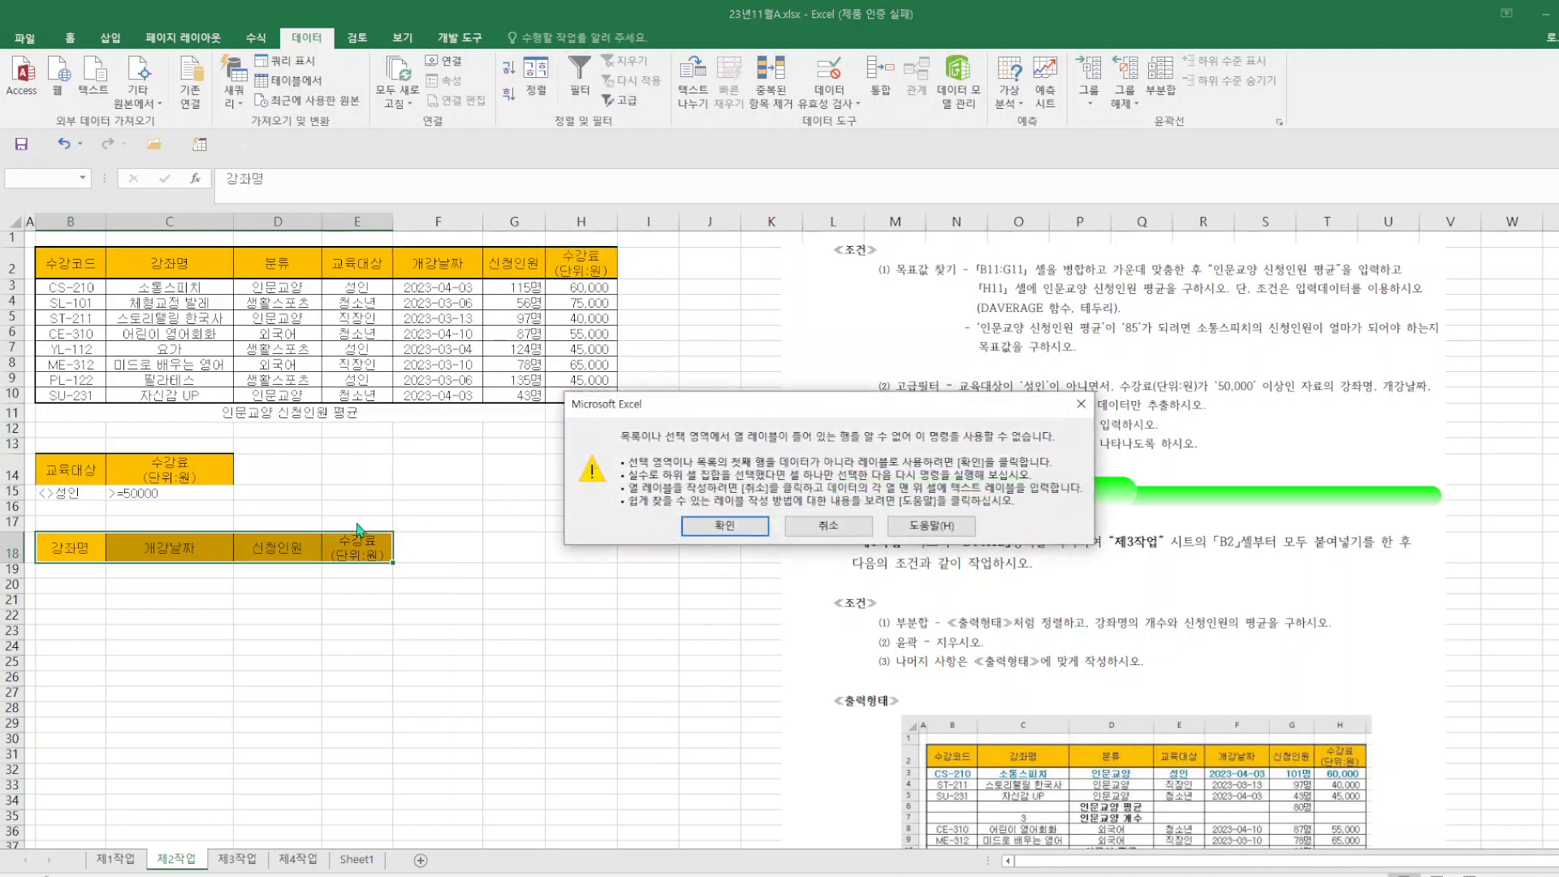
{"action": "left_click", "coordinate": [725, 525]}
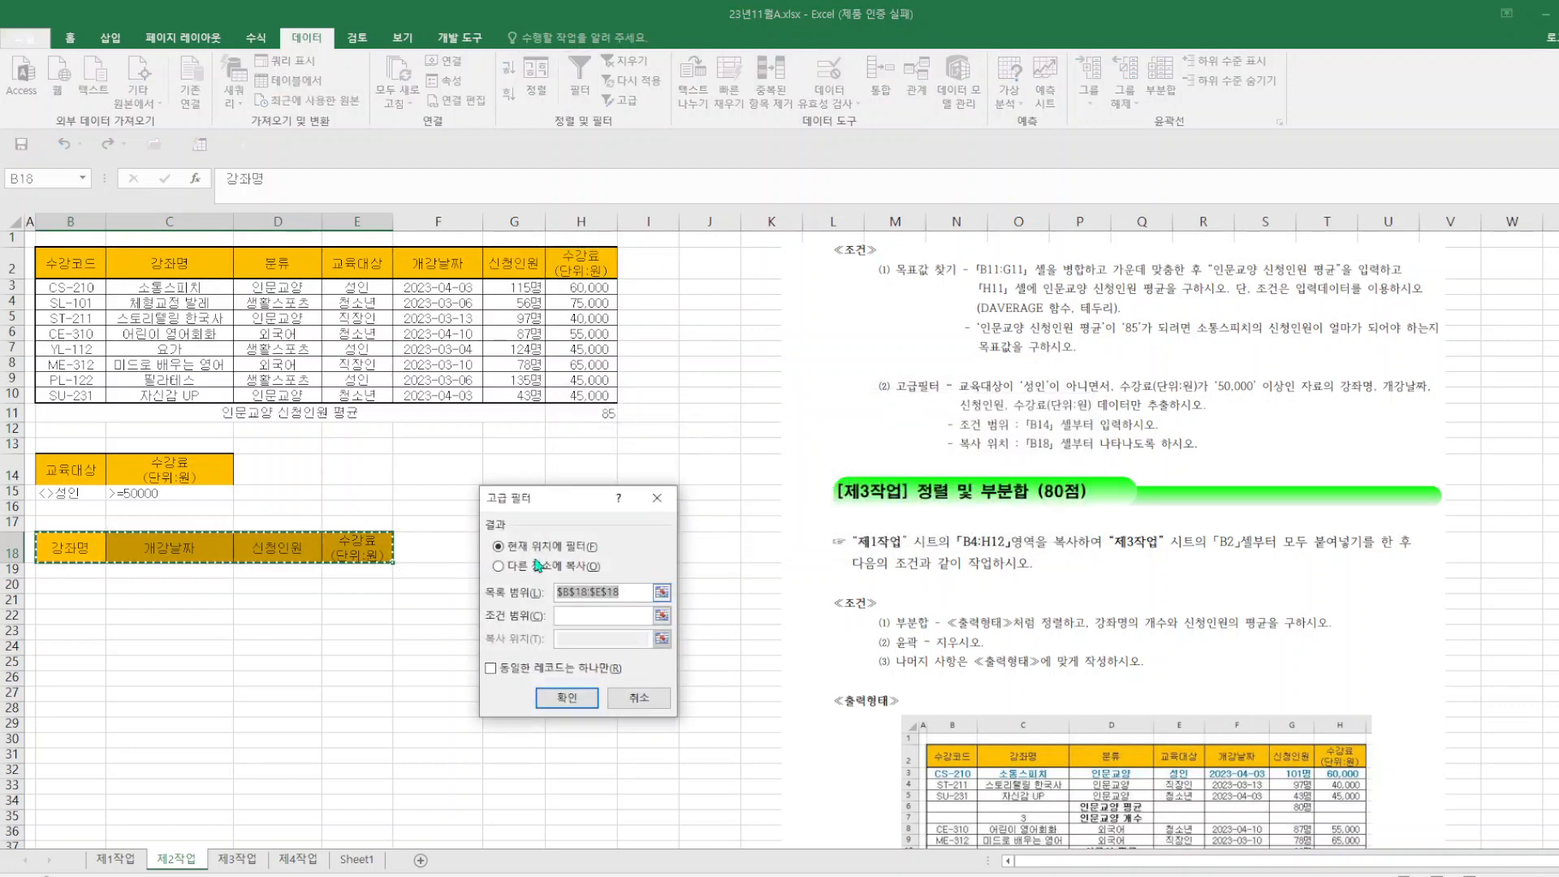
{"action": "left_click_drag", "start_coordinate": [61, 258], "coordinate": [574, 396]}
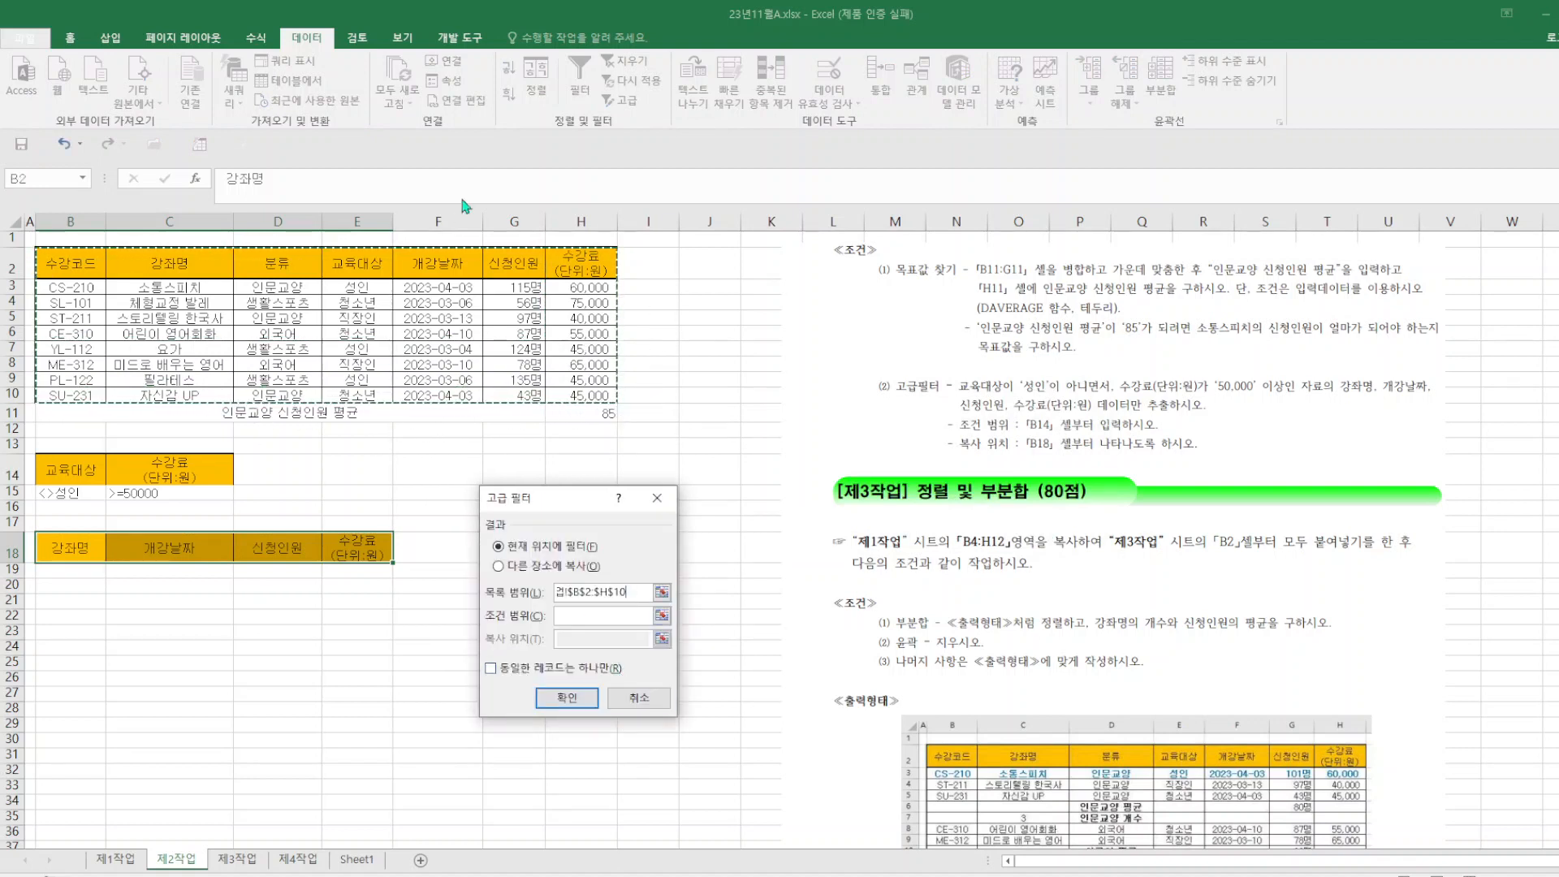
{"action": "left_click", "coordinate": [498, 566]}
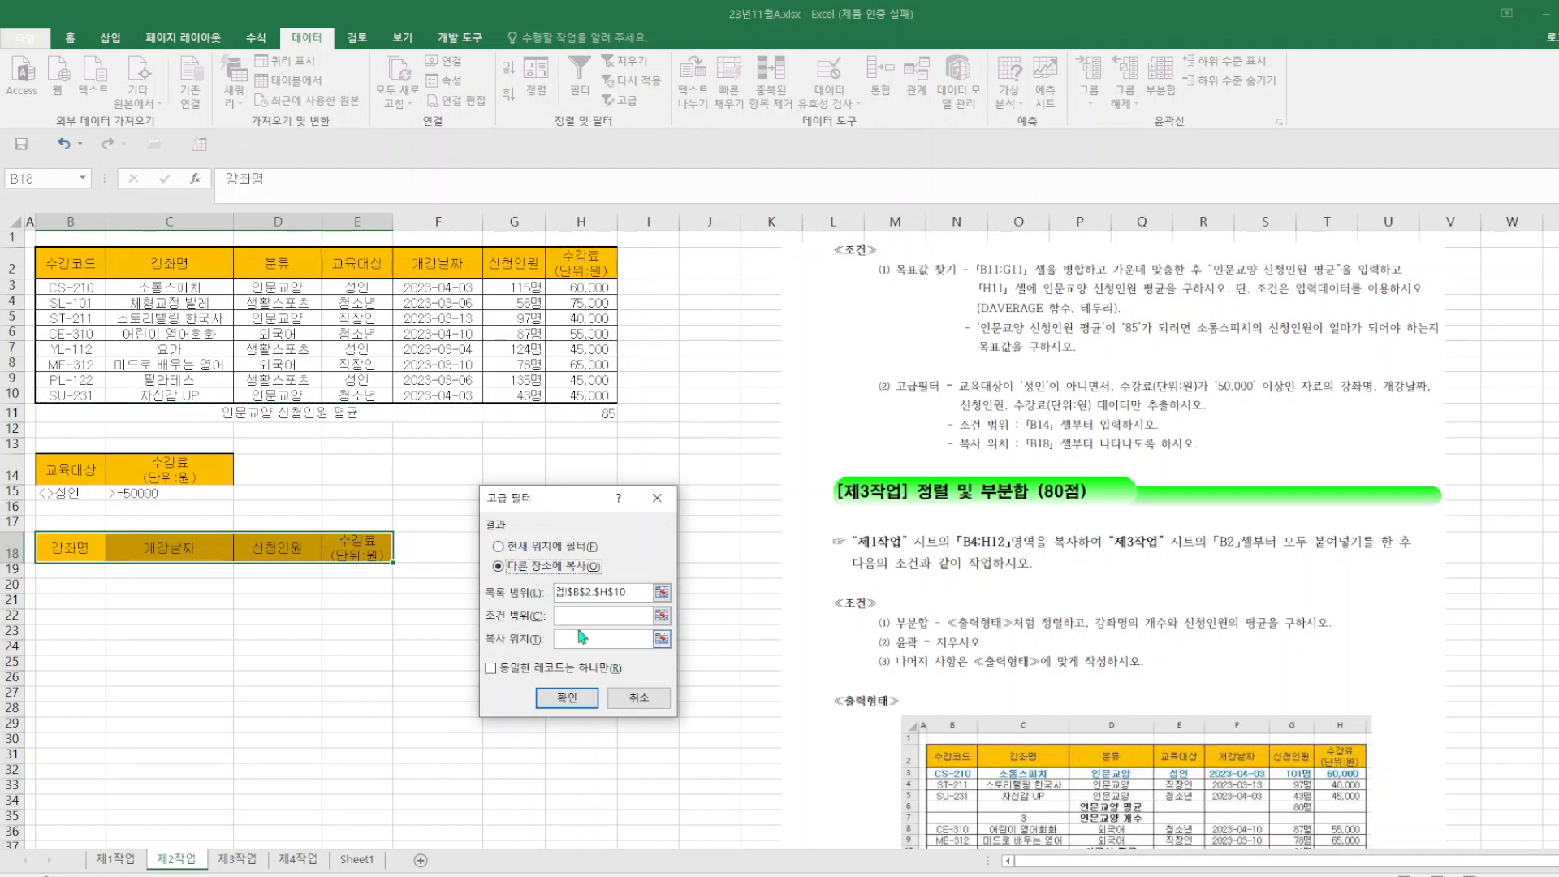
{"action": "left_click", "coordinate": [583, 616]}
{"action": "left_click_drag", "start_coordinate": [45, 471], "coordinate": [182, 497]}
{"action": "left_click", "coordinate": [564, 636]}
{"action": "left_click_drag", "start_coordinate": [44, 556], "coordinate": [374, 552]}
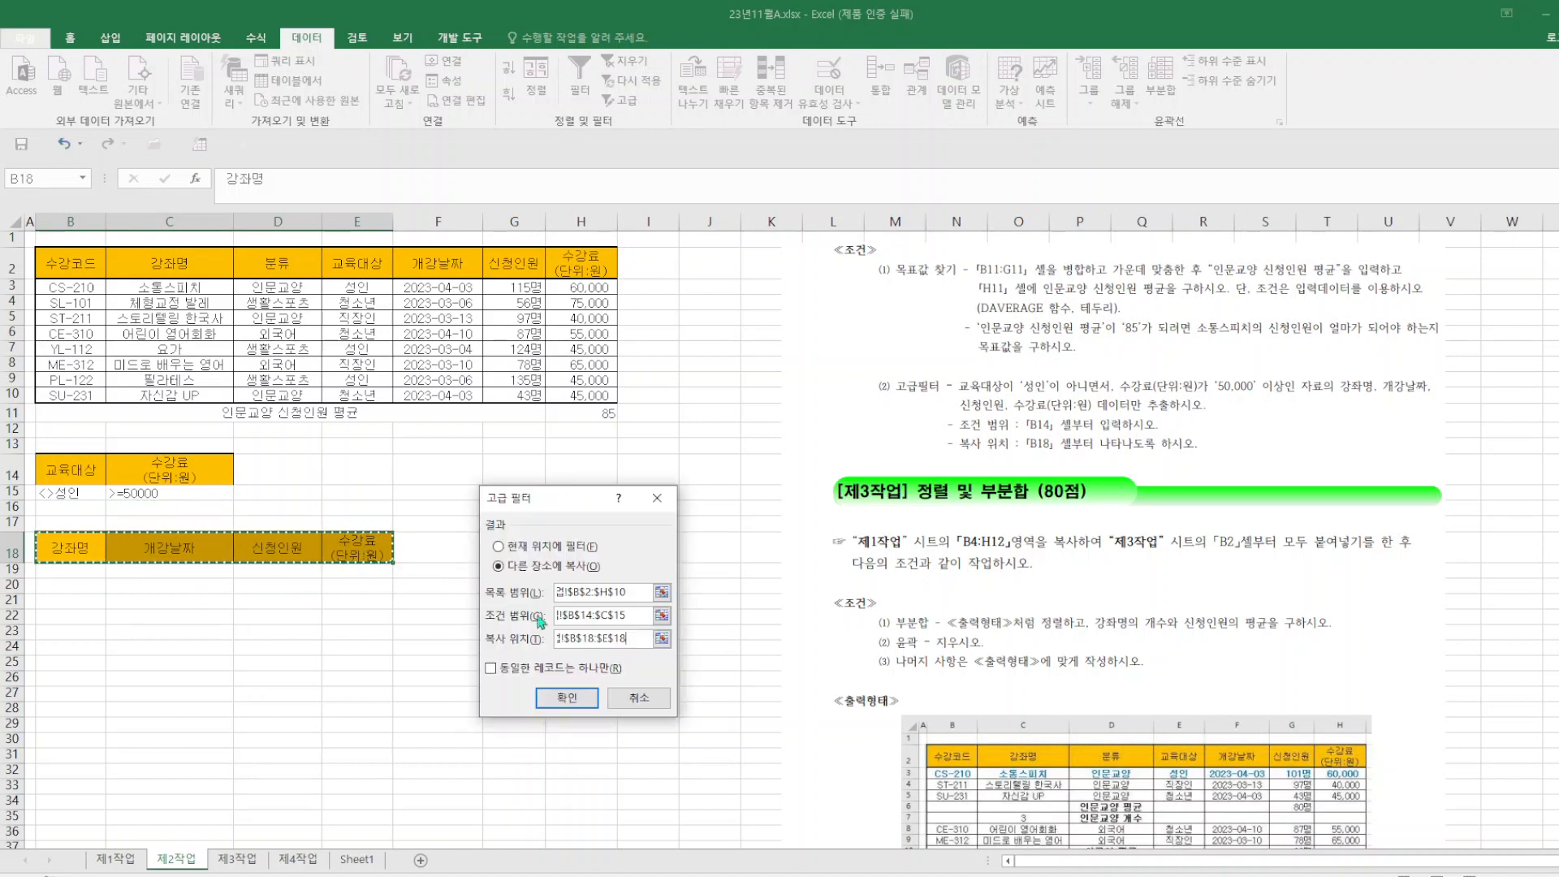
{"action": "left_click", "coordinate": [567, 699]}
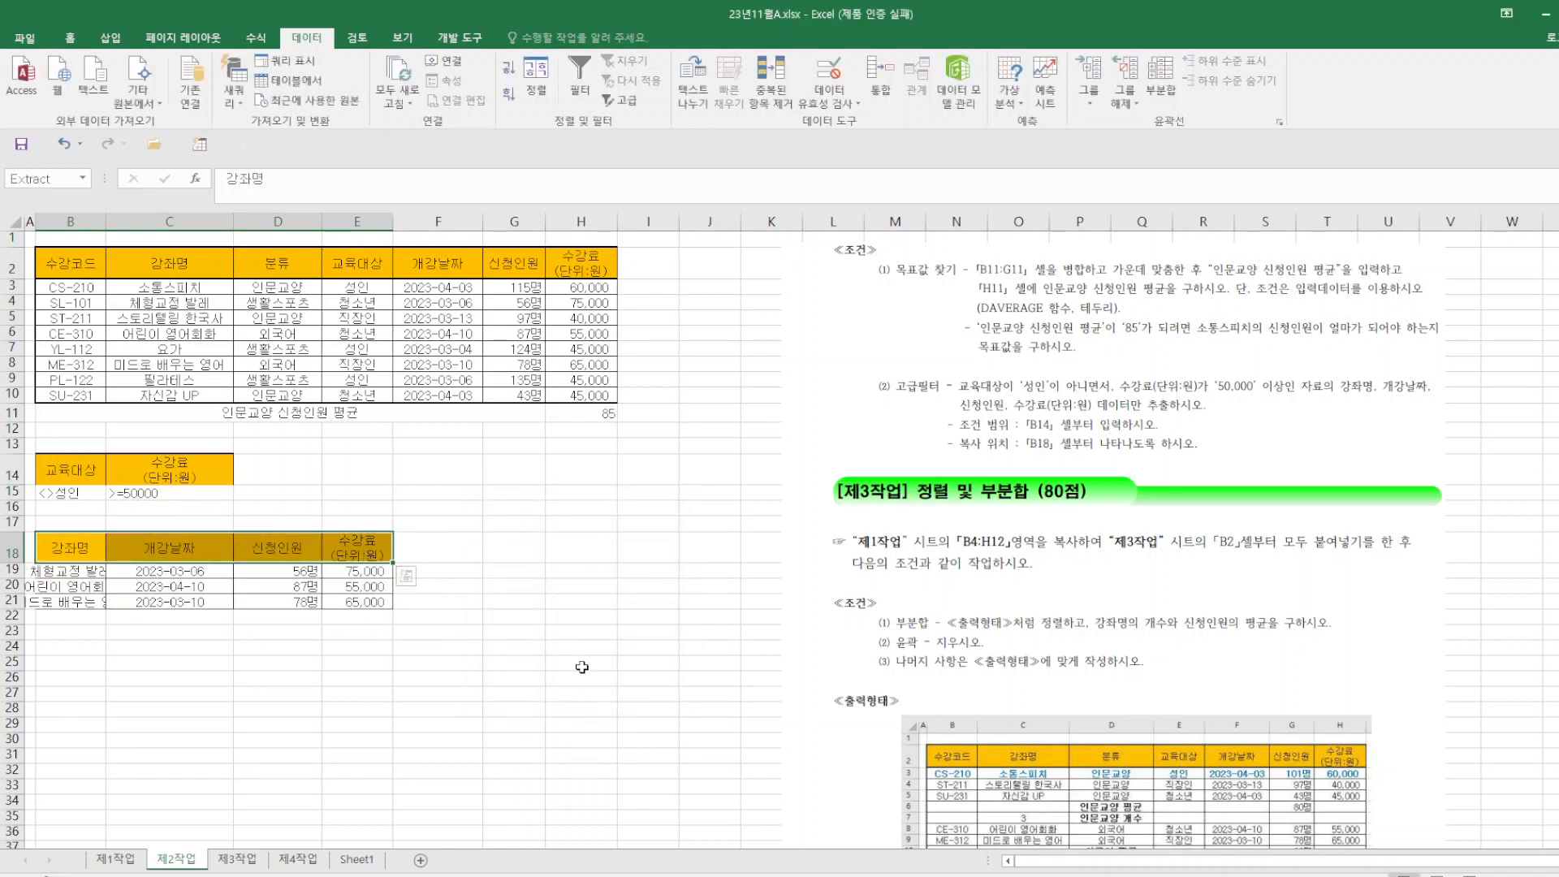
- Fit column B's width to its contents and save the workbook
{"action": "left_click", "coordinate": [445, 471]}
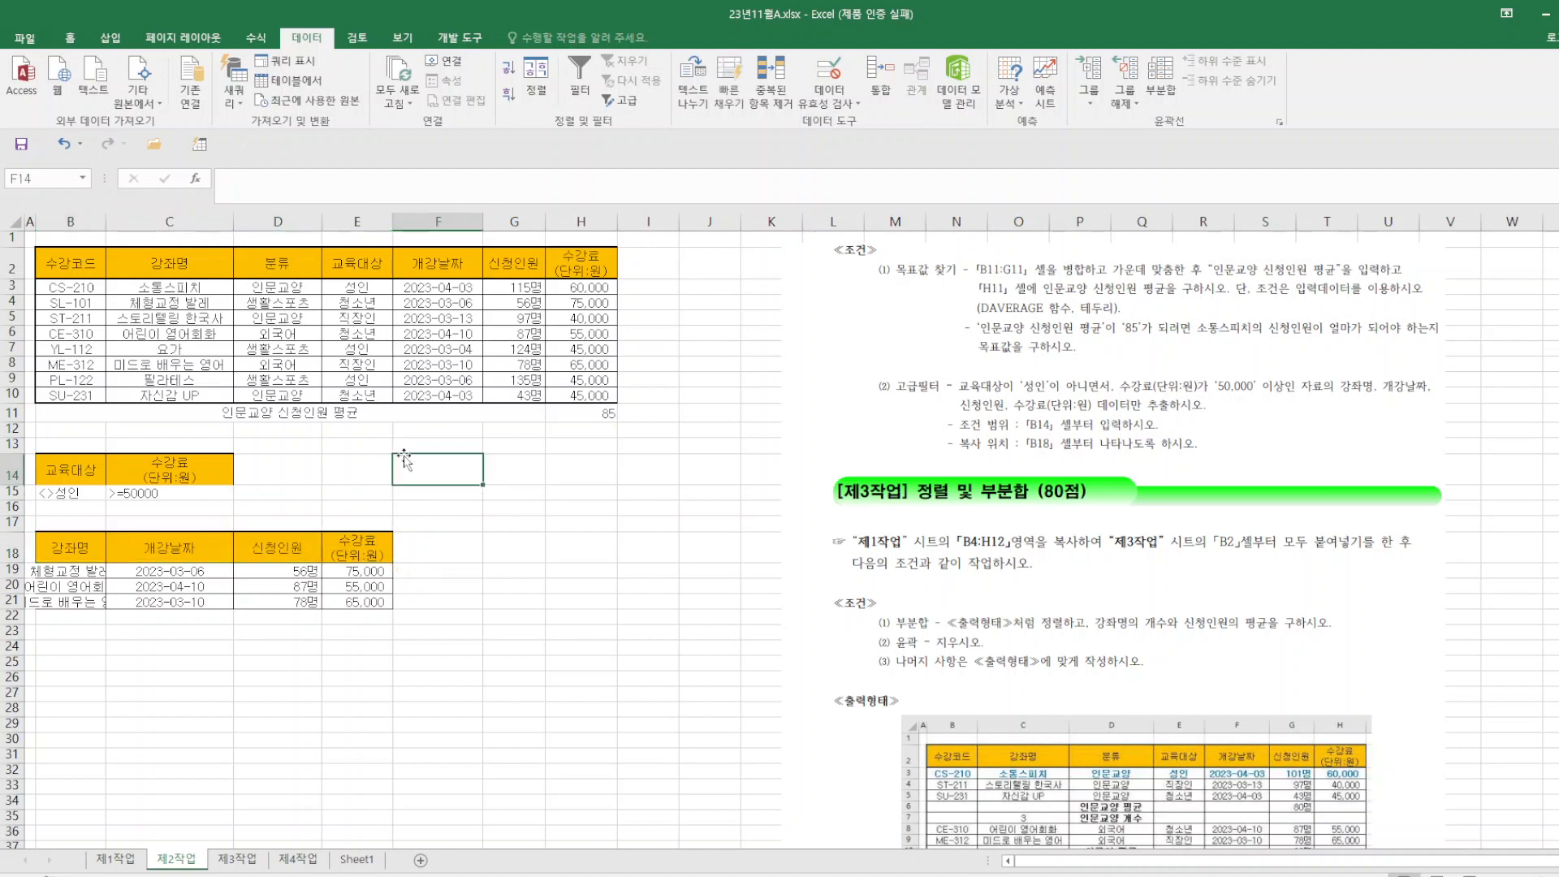
{"action": "double_click", "coordinate": [105, 222]}
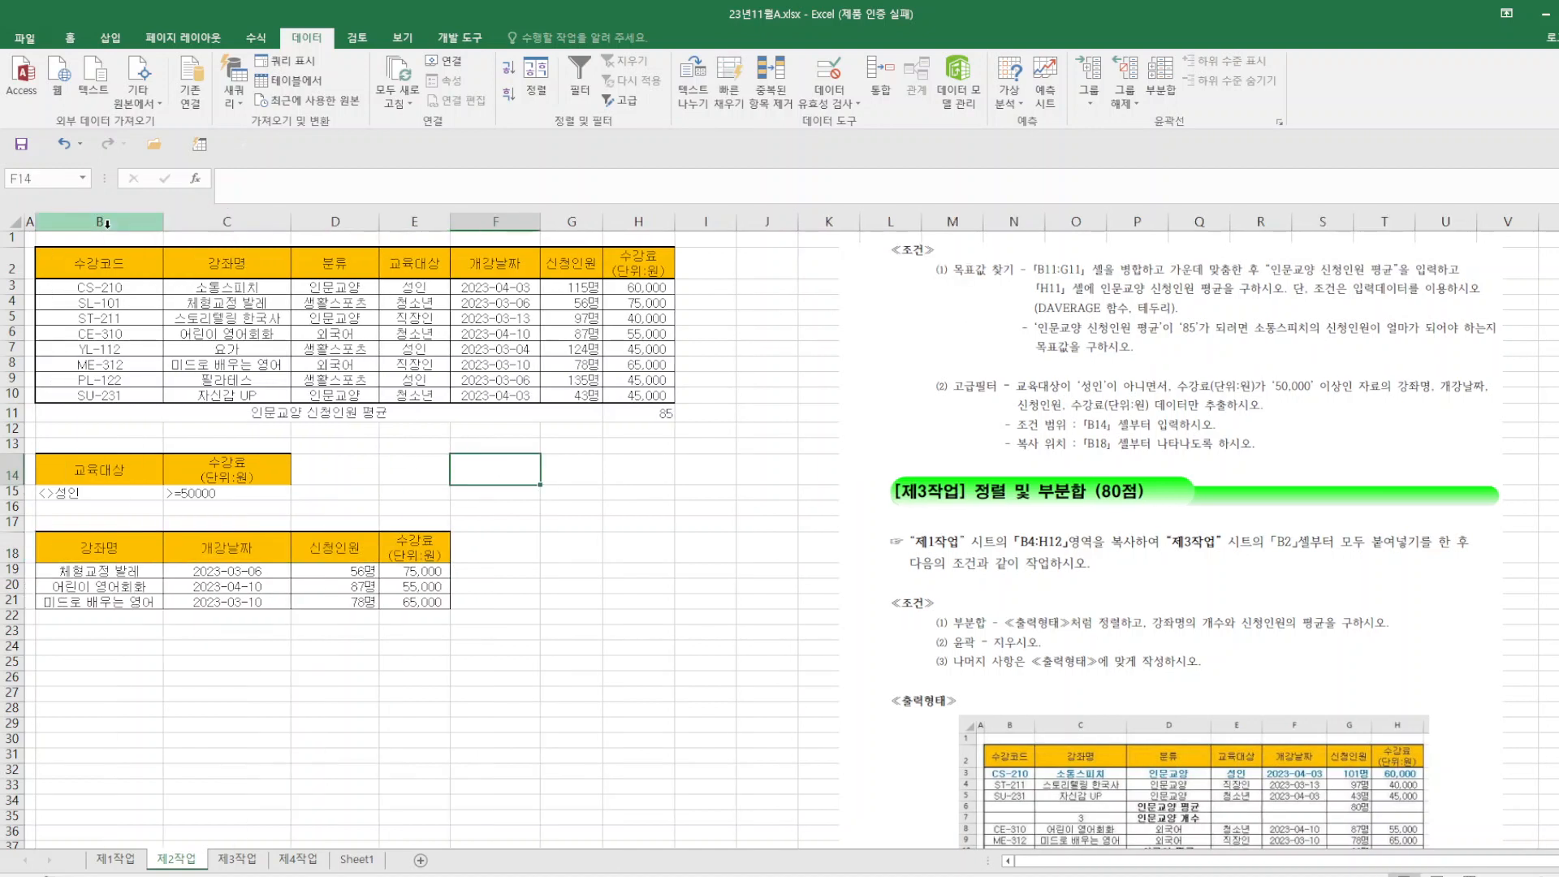
{"action": "left_click", "coordinate": [643, 618]}
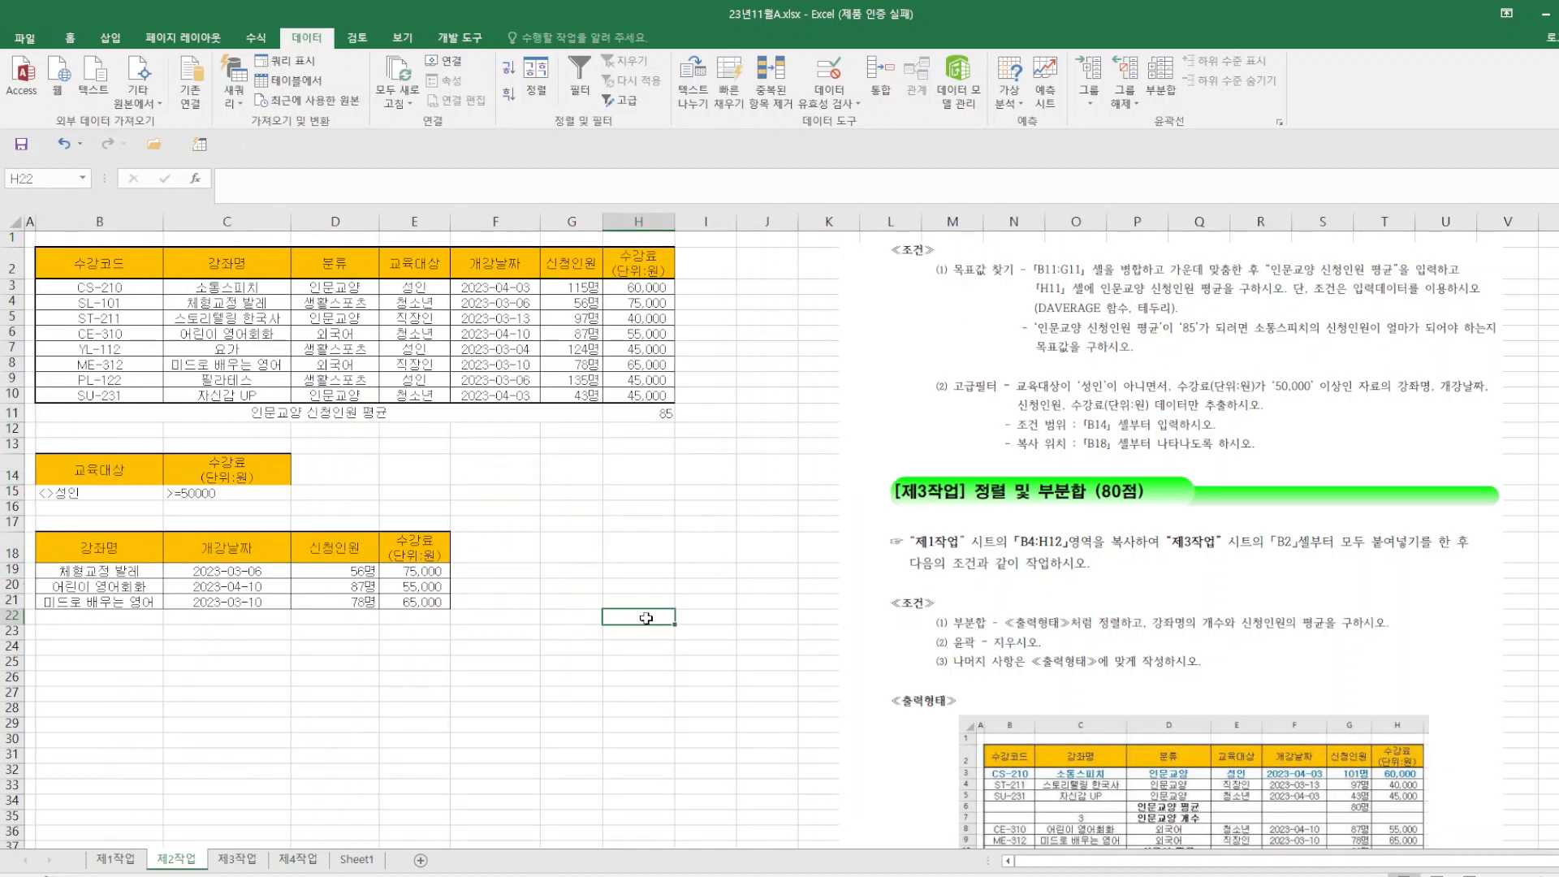
{"action": "left_click", "coordinate": [25, 152]}
{"action": "left_click", "coordinate": [236, 864]}
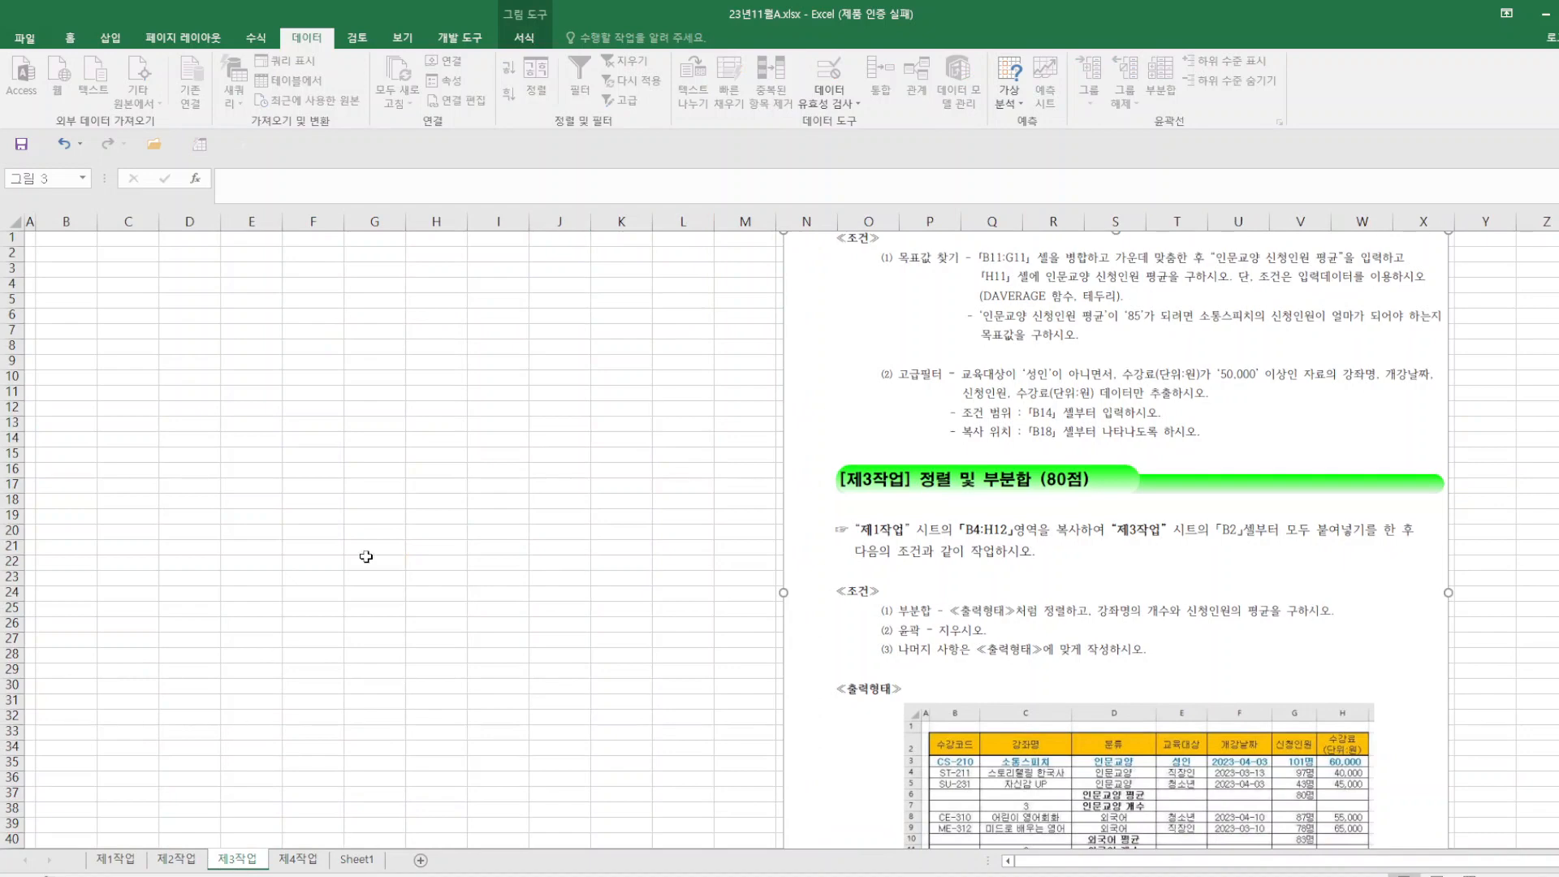
{"action": "left_click", "coordinate": [78, 253]}
{"action": "right_click", "coordinate": [65, 262]}
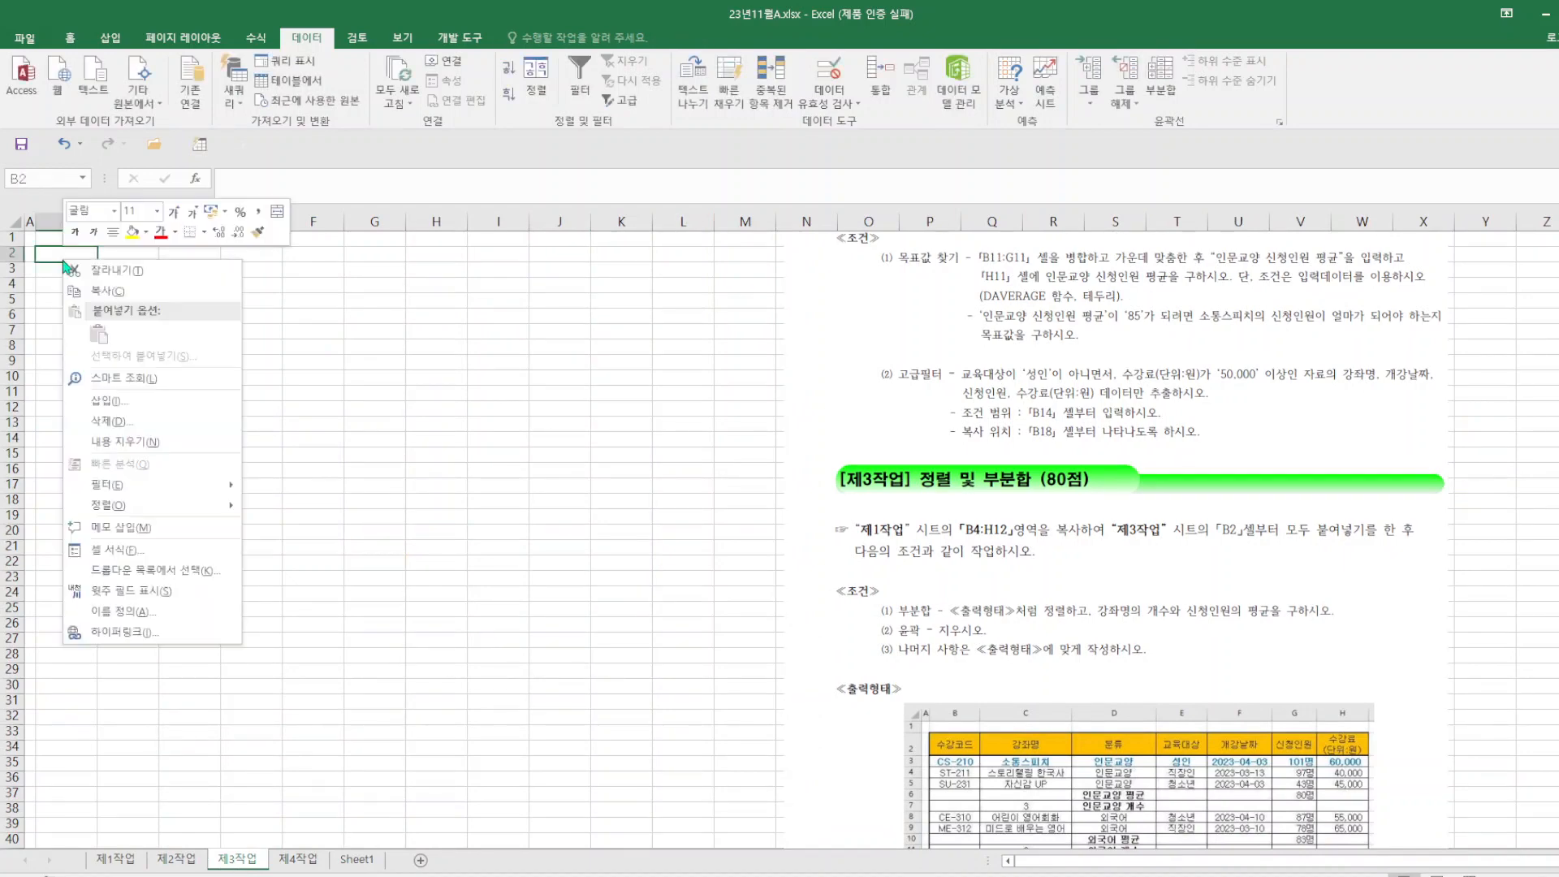
{"action": "key", "text": "Escape"}
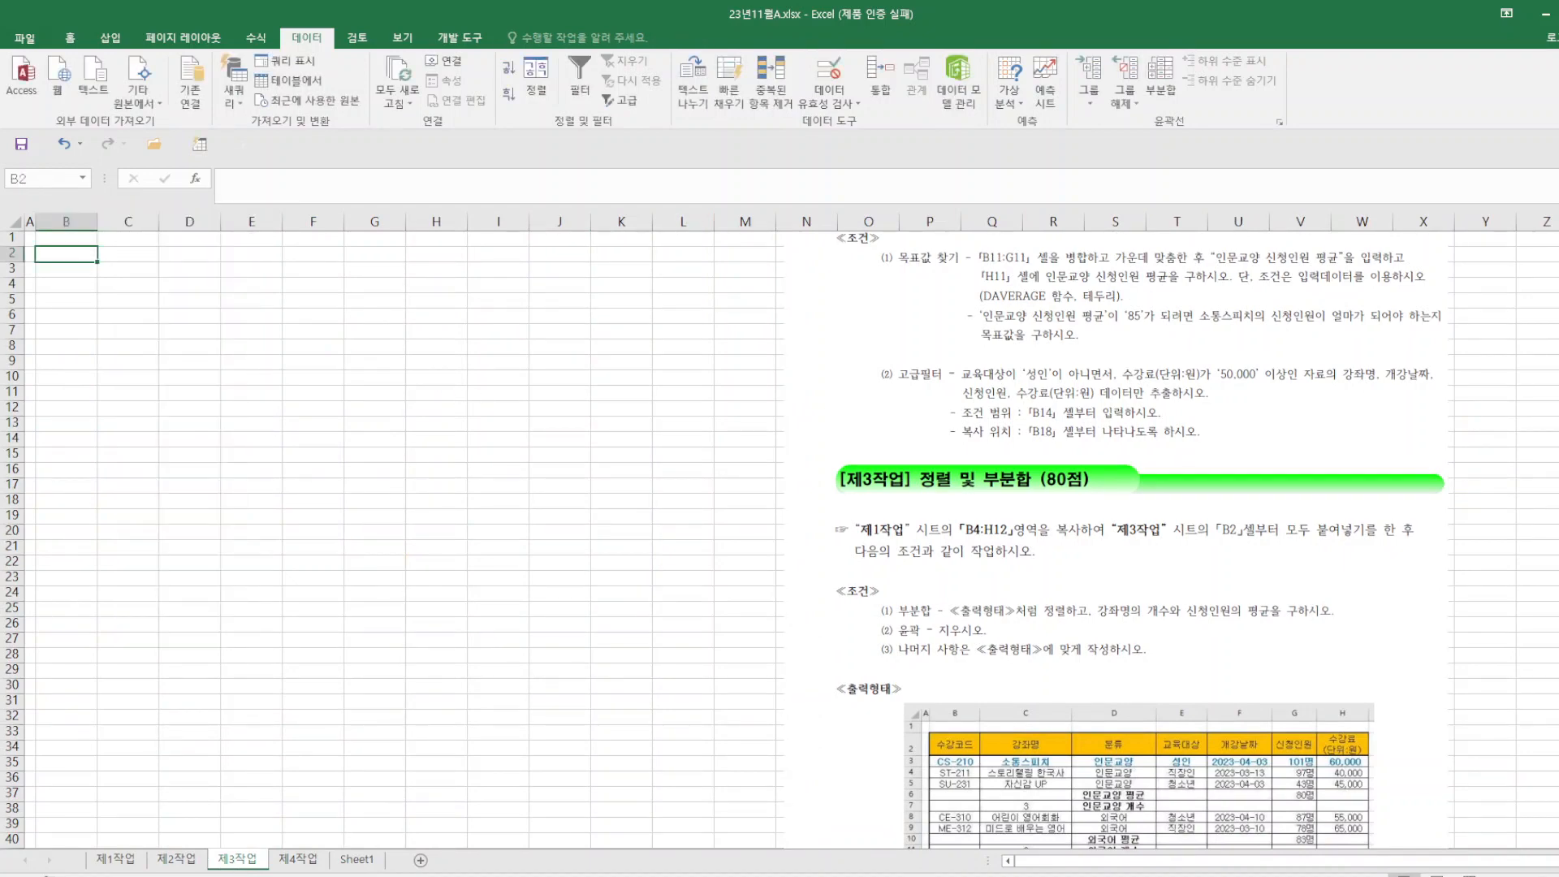
- Copy B4:H12 from the 제1작업 sheet and paste only its column widths (열 너비) at B2 of 제3작업
{"action": "left_click", "coordinate": [116, 864]}
{"action": "right_click", "coordinate": [370, 389]}
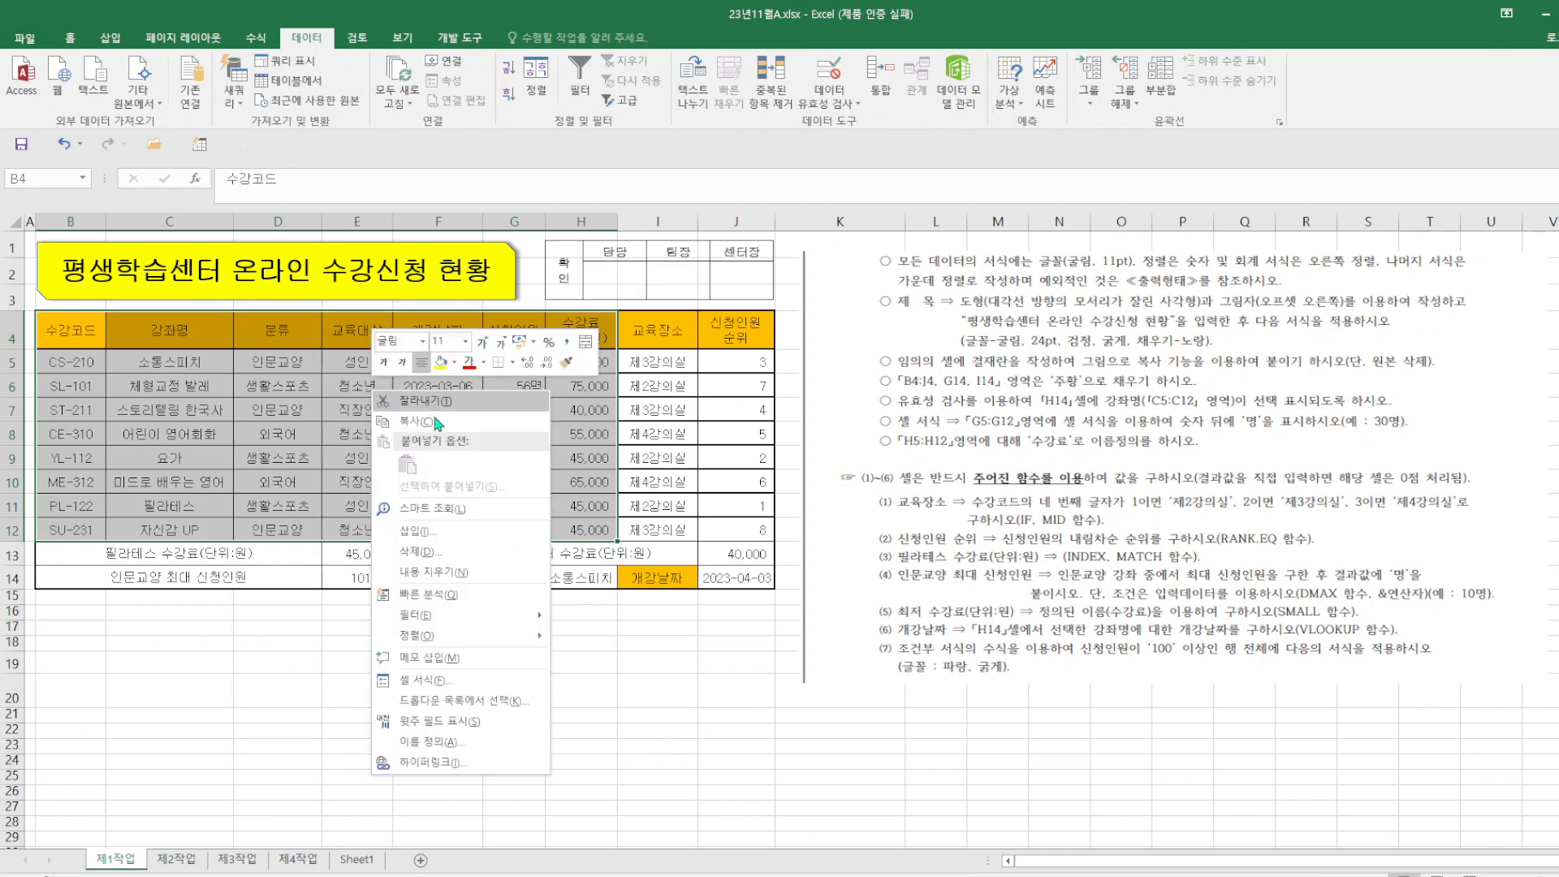
{"action": "left_click", "coordinate": [402, 429]}
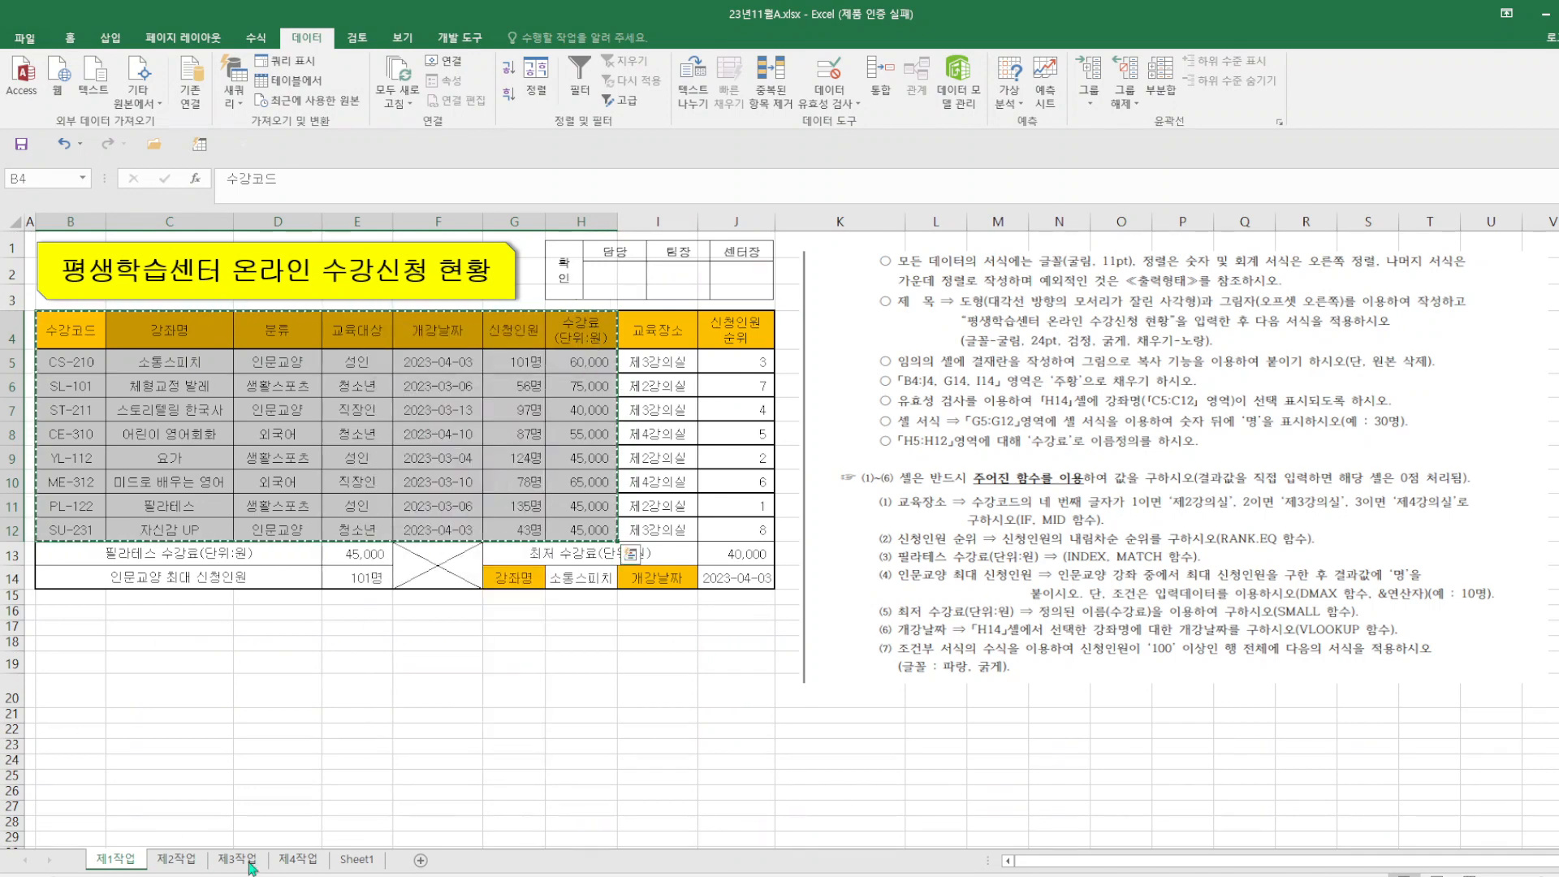
{"action": "left_click", "coordinate": [237, 859]}
{"action": "right_click", "coordinate": [80, 256]}
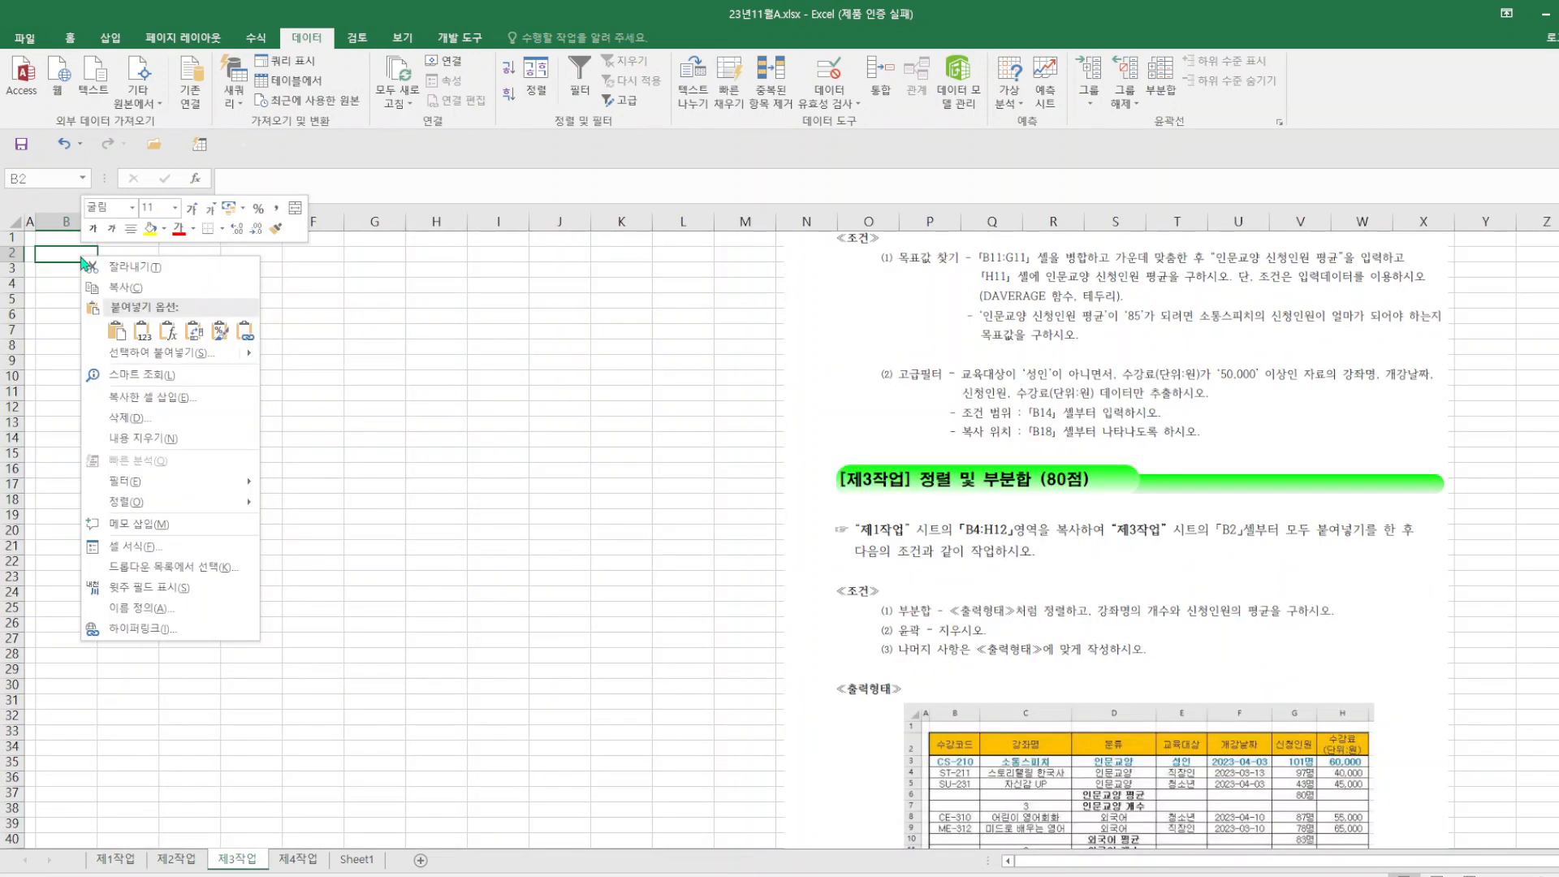
{"action": "mouse_move", "coordinate": [243, 355]}
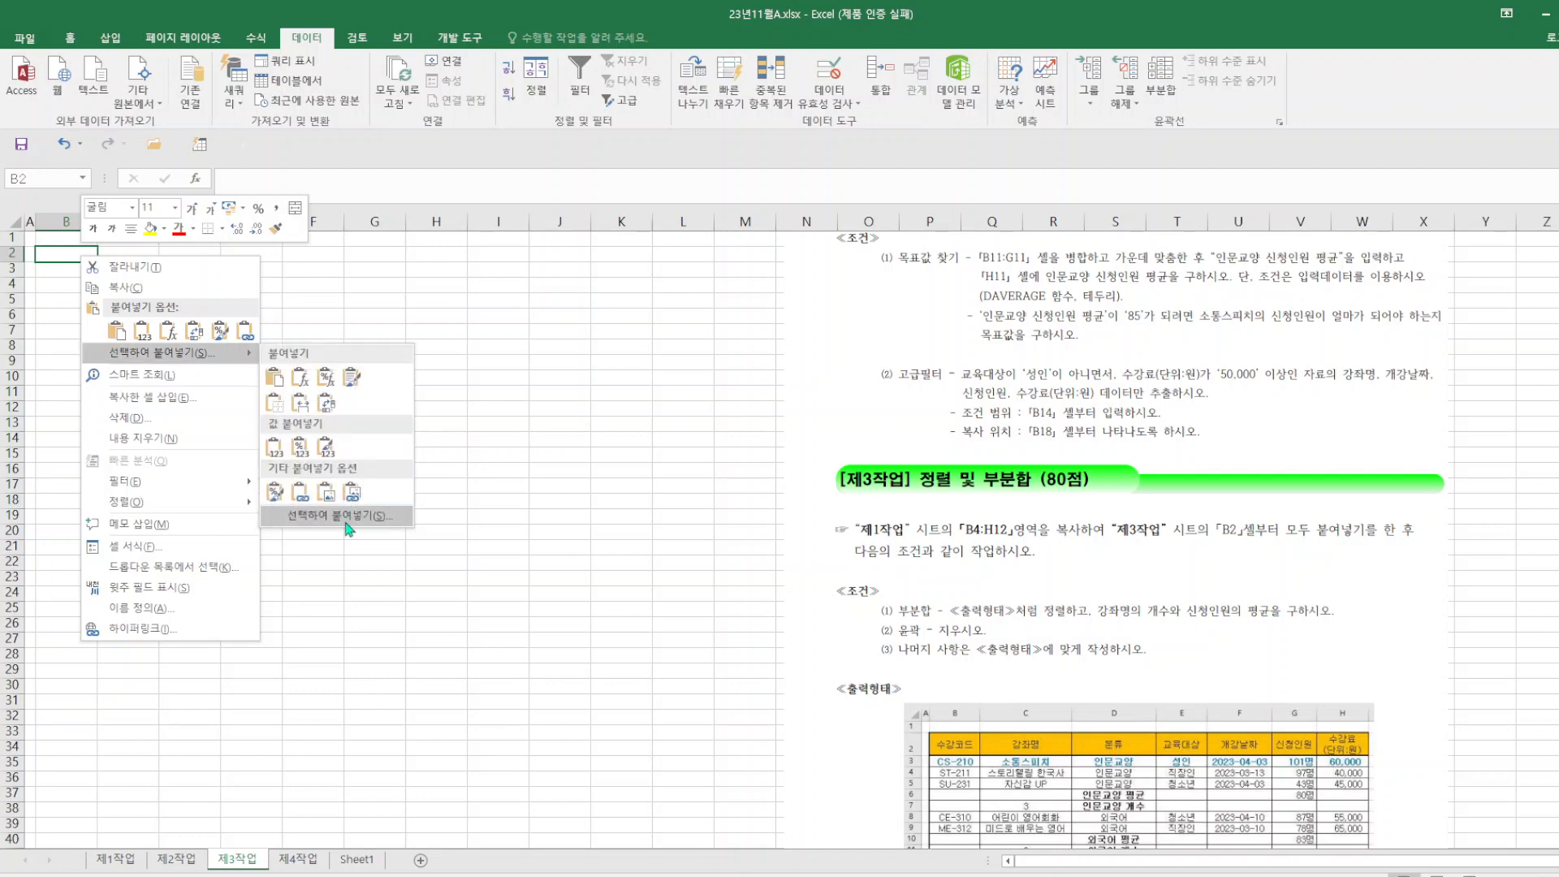
{"action": "left_click", "coordinate": [347, 517]}
{"action": "left_click", "coordinate": [382, 441]}
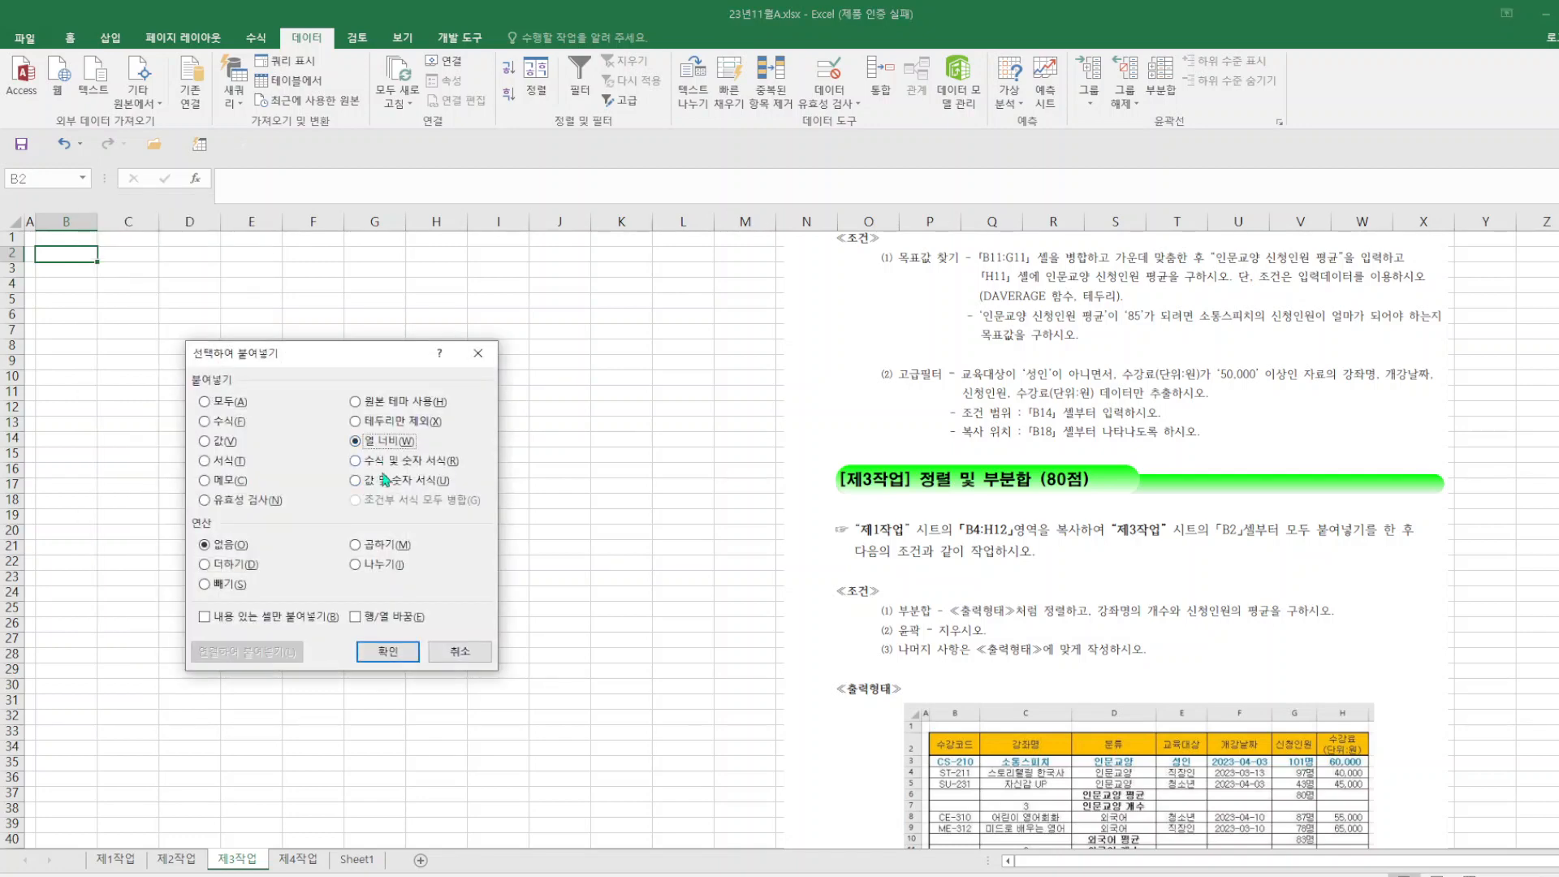
{"action": "left_click", "coordinate": [403, 651]}
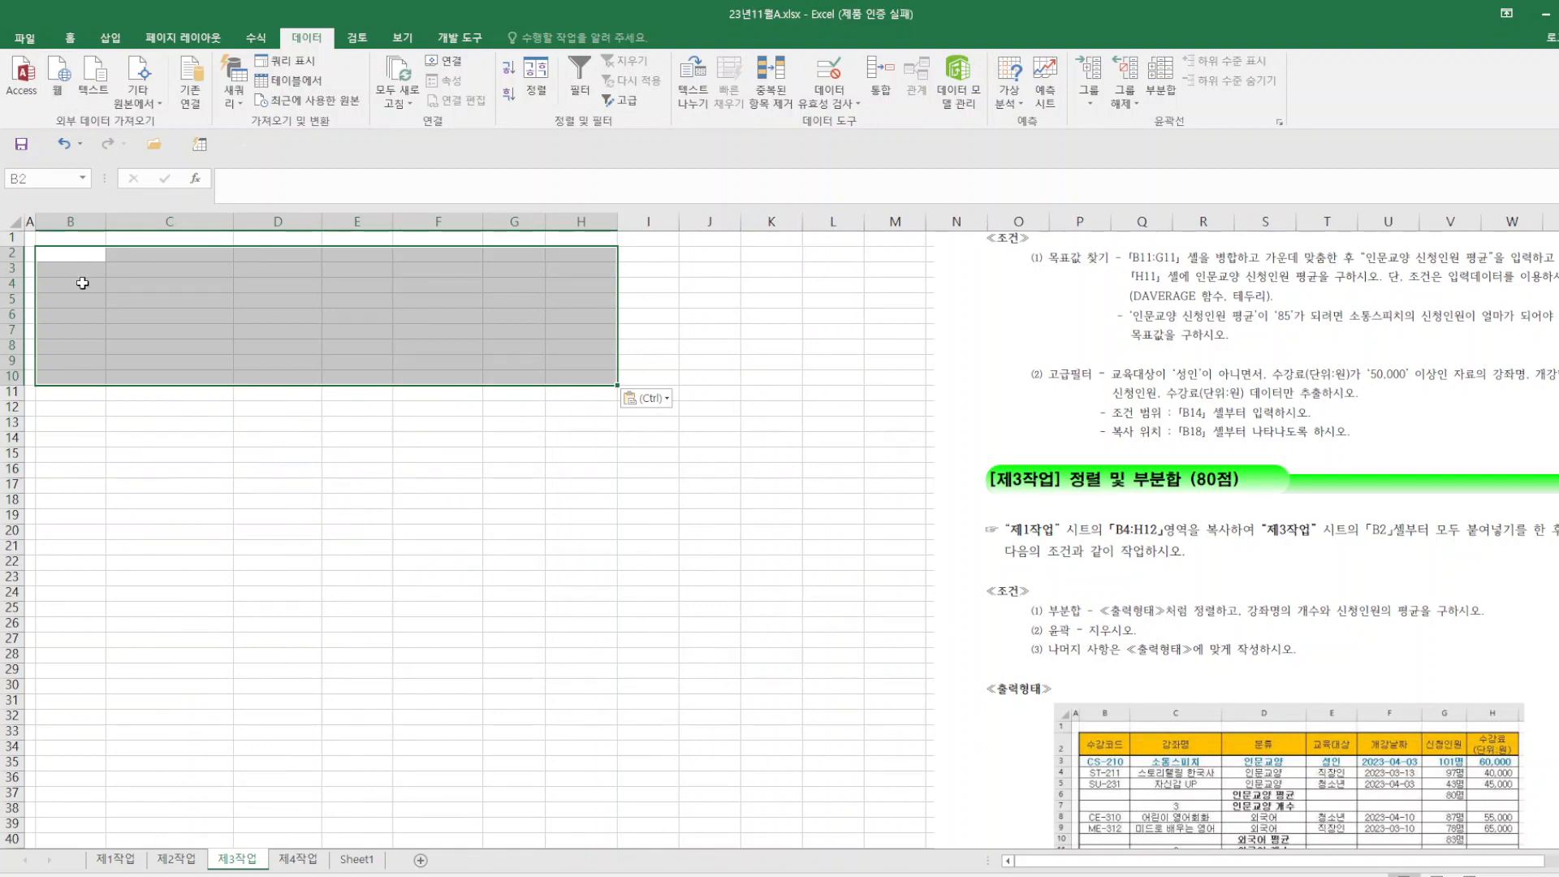
- Paste the copied table with its contents and formatting at B2 of 제3작업
{"action": "right_click", "coordinate": [71, 252]}
{"action": "left_click", "coordinate": [106, 327]}
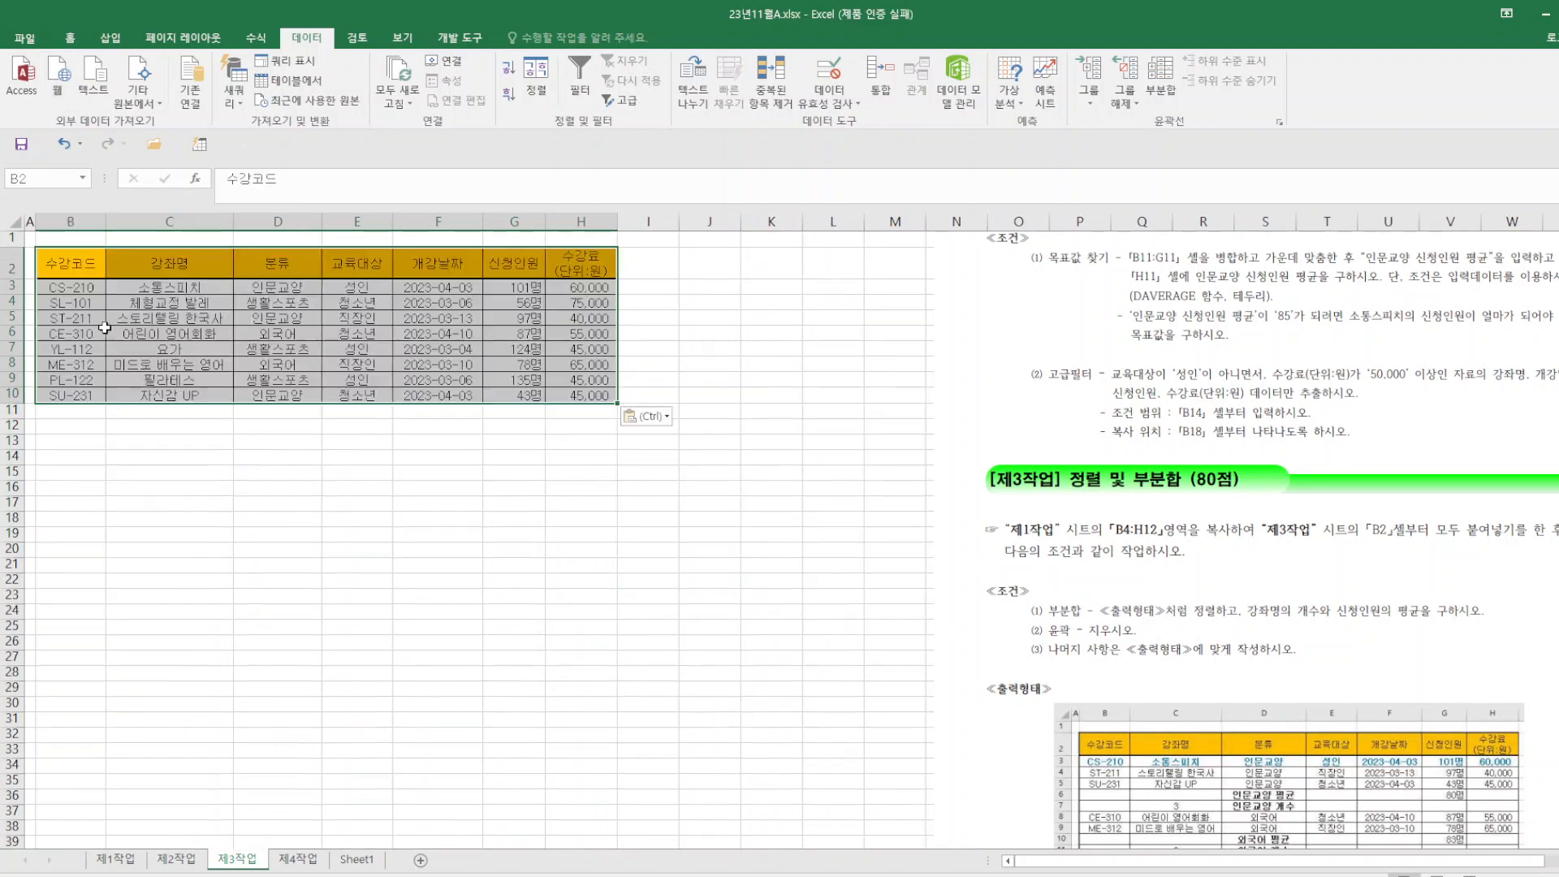
{"action": "left_click", "coordinate": [576, 573]}
- Crop the upper part off the instruction picture down to the 제3작업 conditions, and move it up to around columns L–V
{"action": "left_click", "coordinate": [1256, 412]}
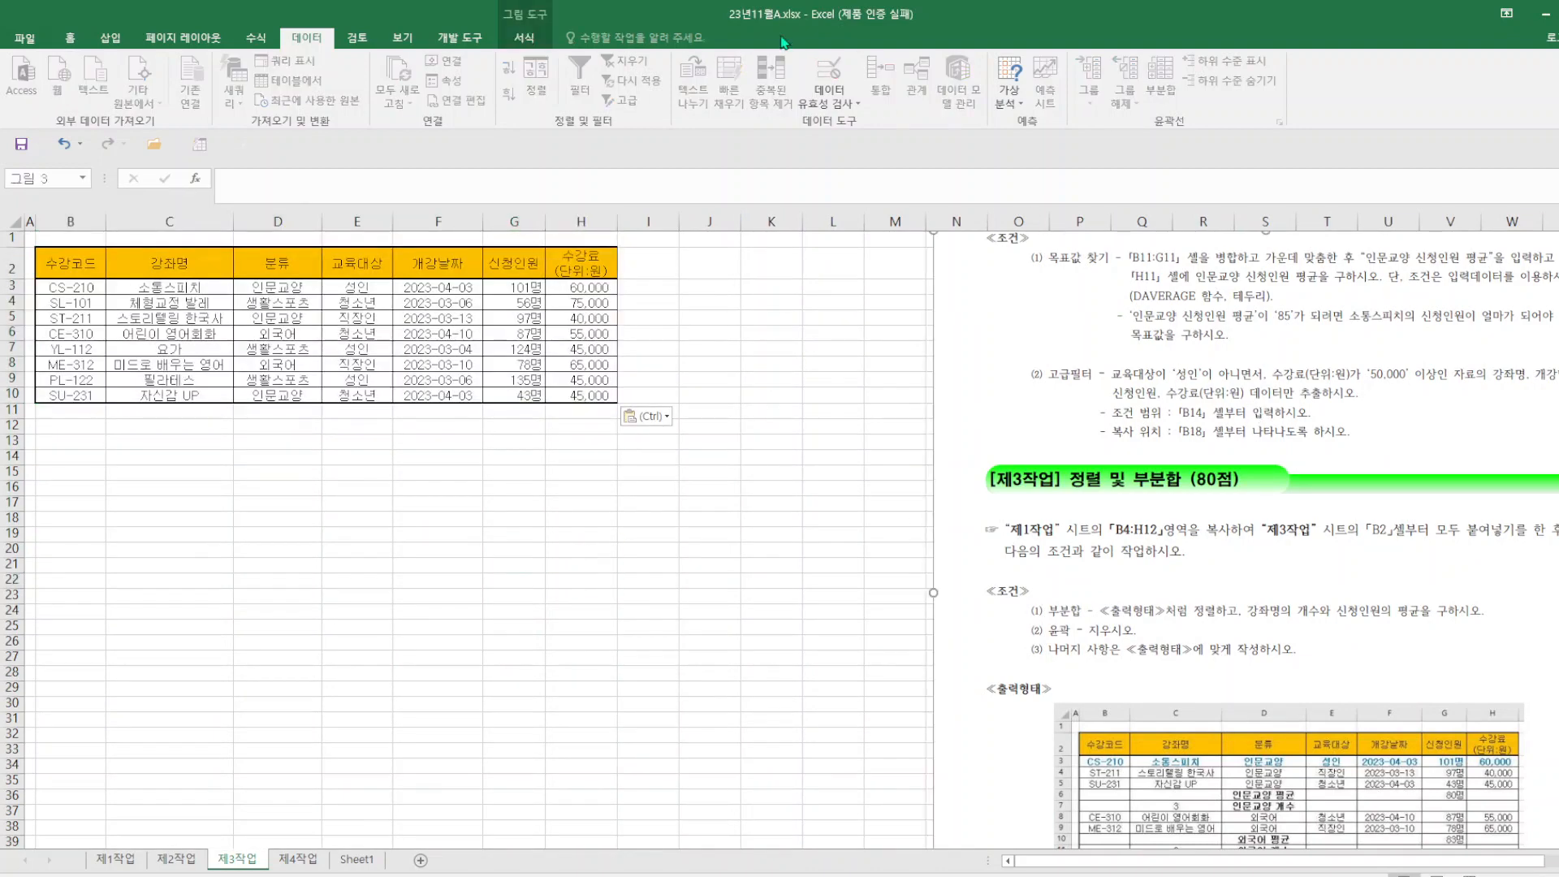
{"action": "left_click", "coordinate": [542, 41]}
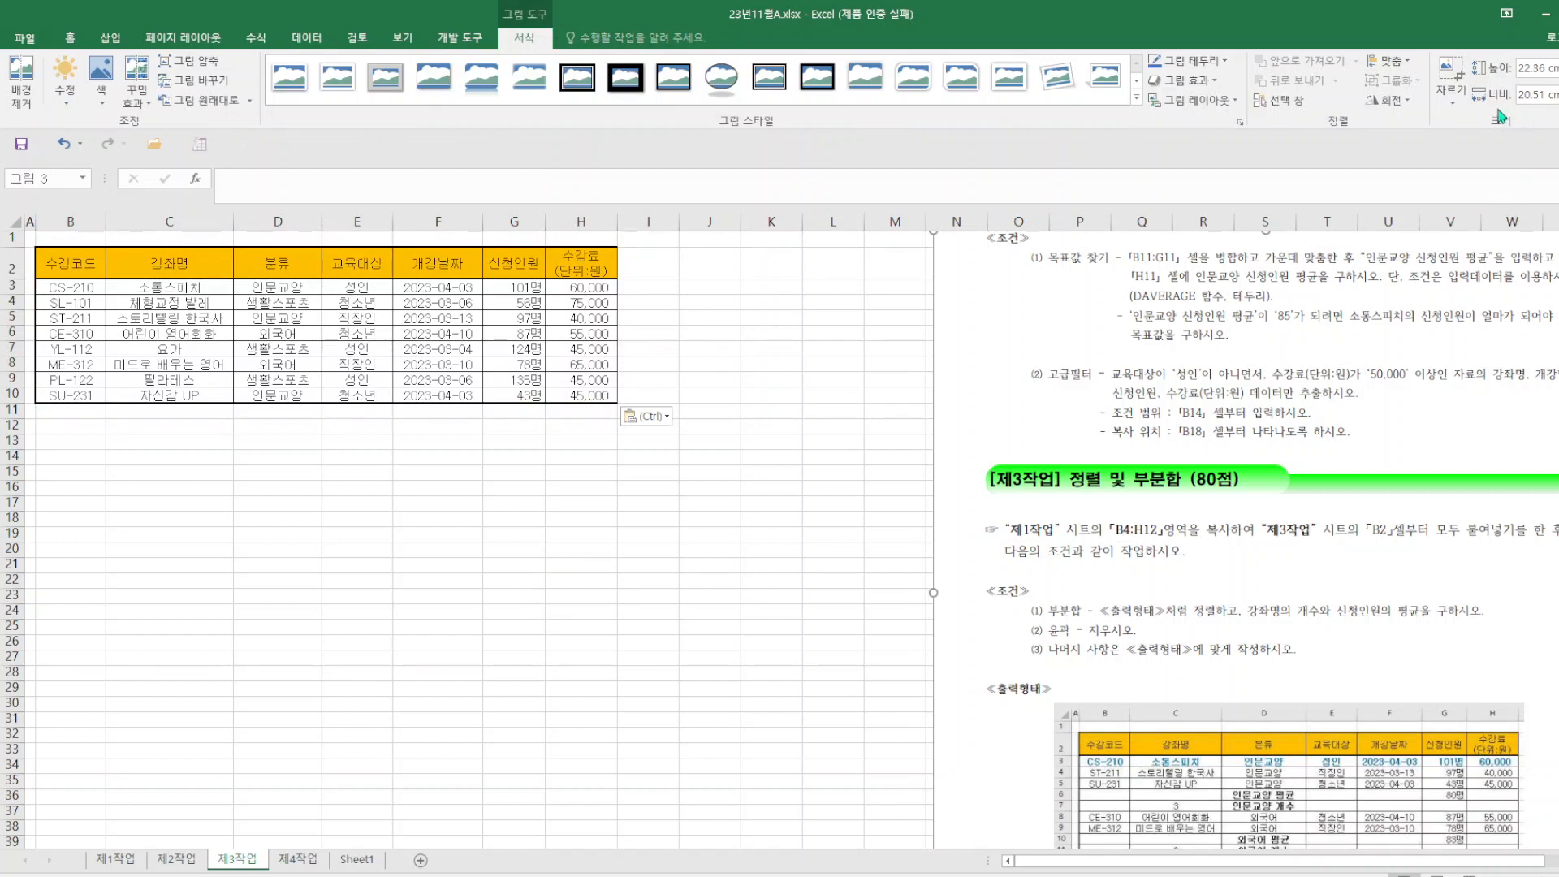
{"action": "left_click", "coordinate": [1457, 108]}
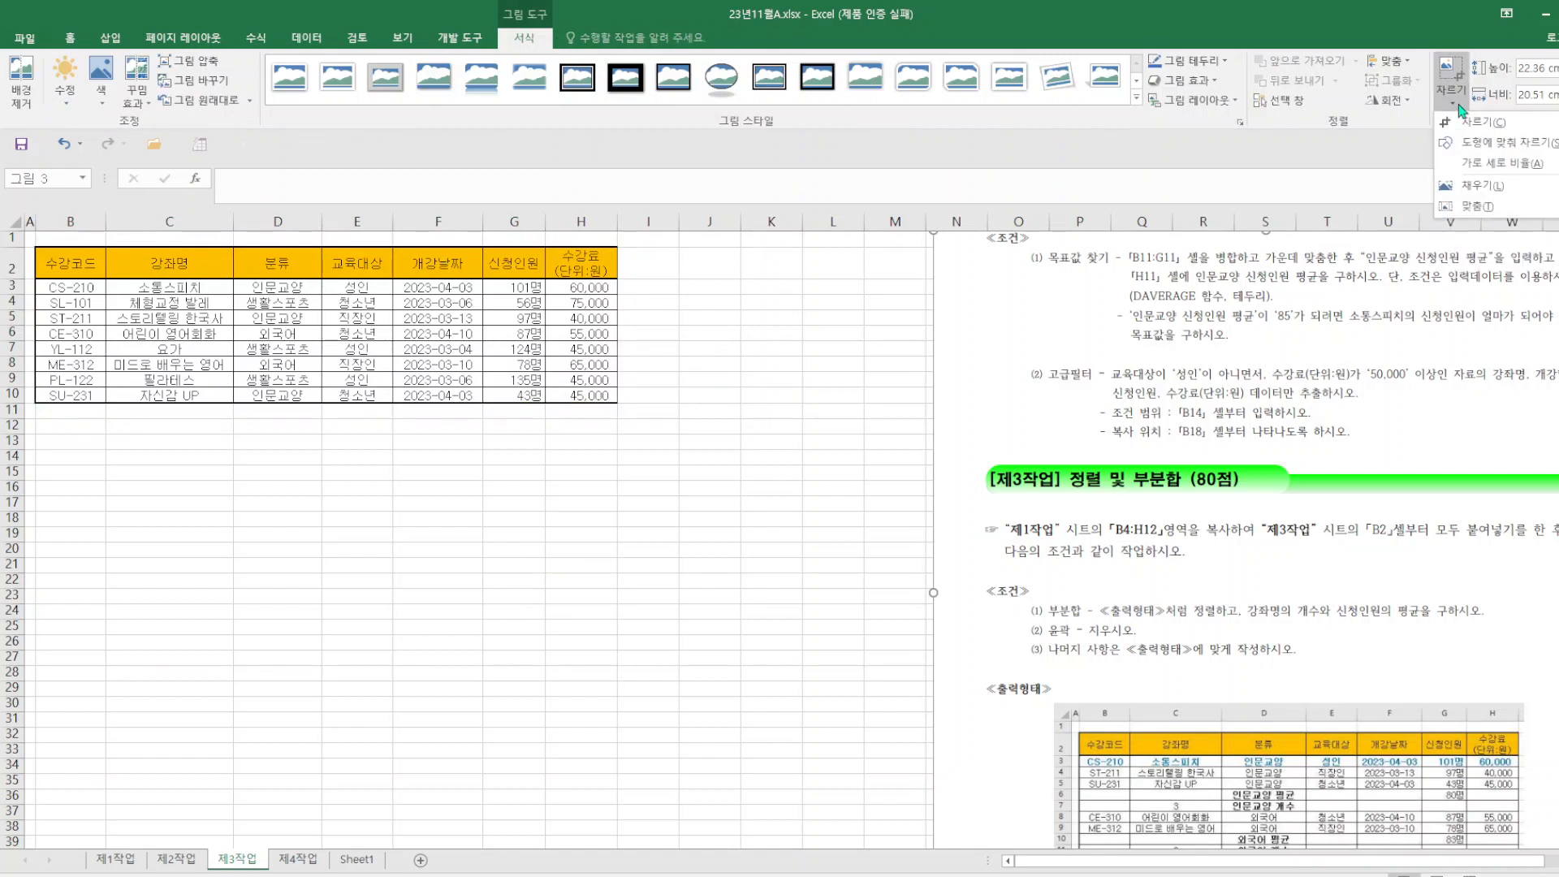
{"action": "left_click", "coordinate": [1476, 137]}
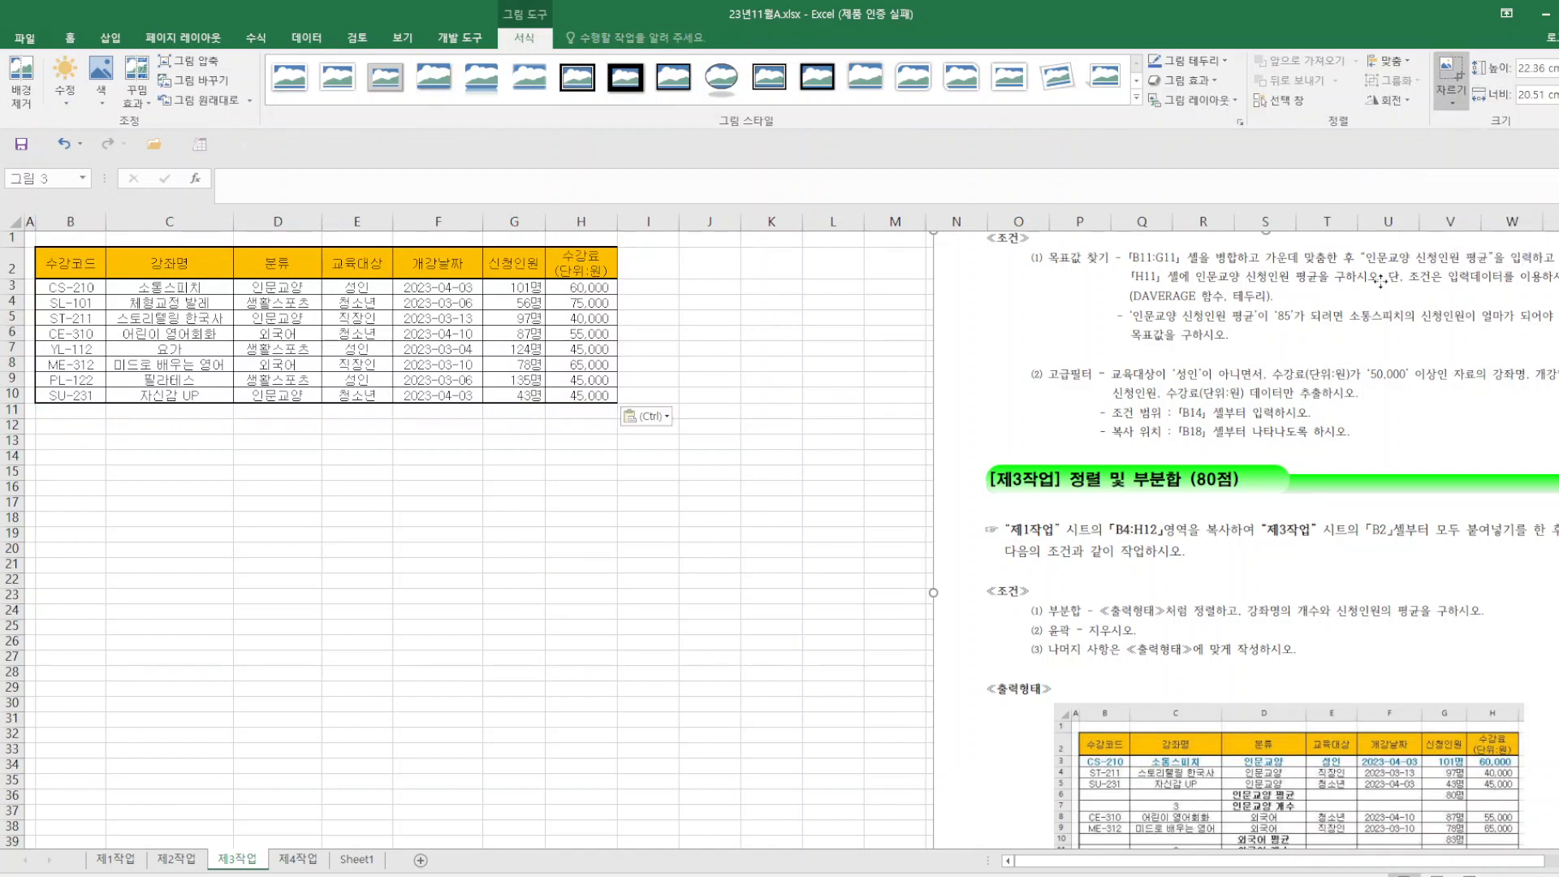
{"action": "left_click_drag", "start_coordinate": [1265, 234], "coordinate": [1265, 501]}
{"action": "left_click", "coordinate": [775, 572]}
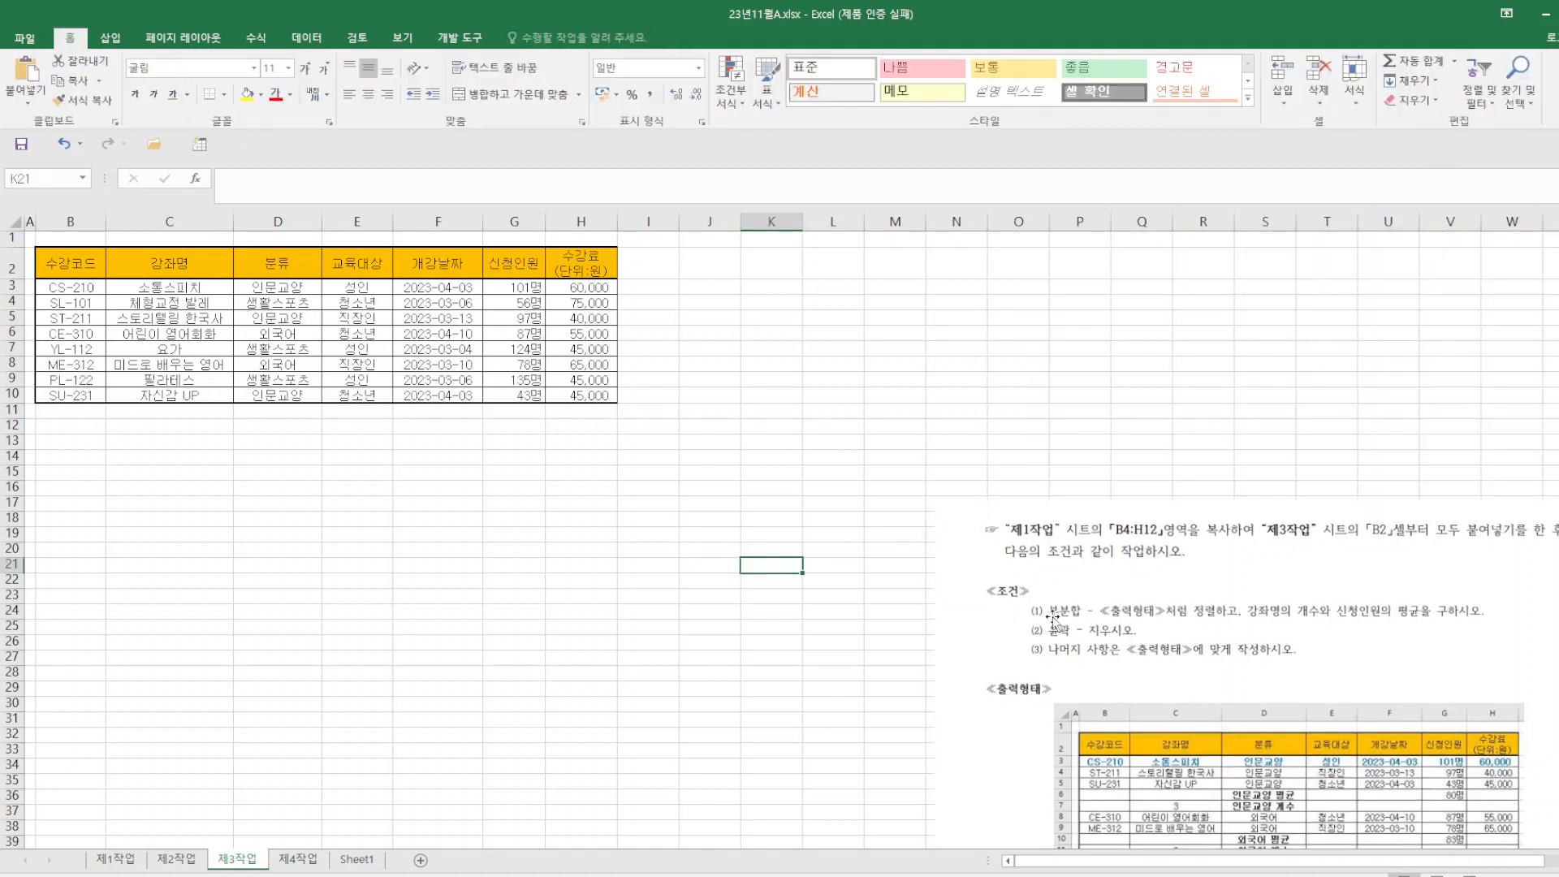
{"action": "left_click_drag", "start_coordinate": [1064, 622], "coordinate": [912, 350]}
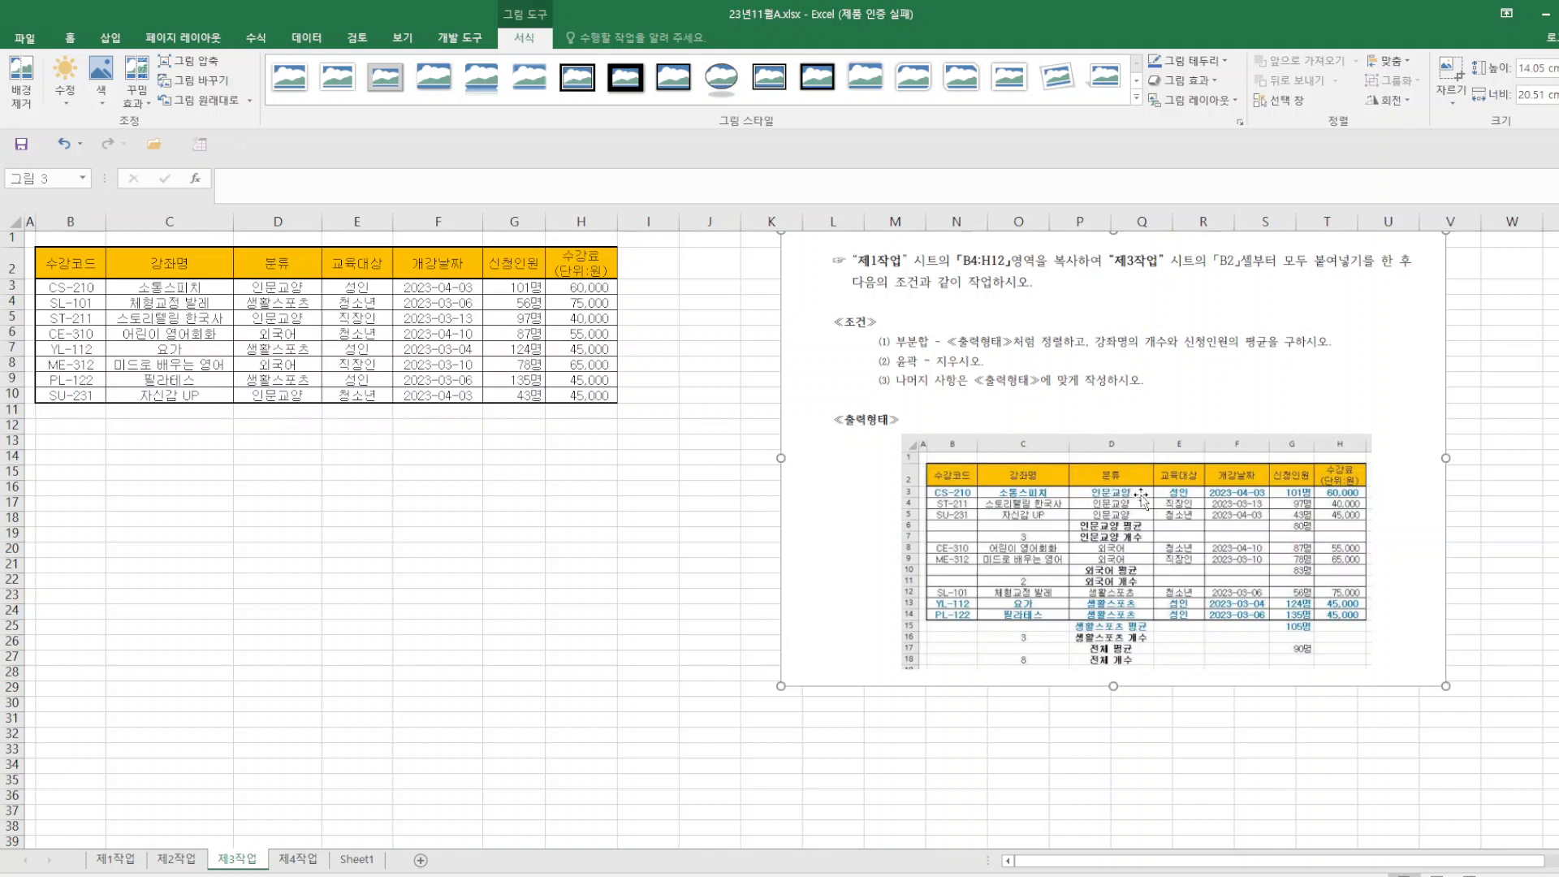
- Sort the table on 제3작업 by the 분류 column in descending order
{"action": "left_click", "coordinate": [276, 262]}
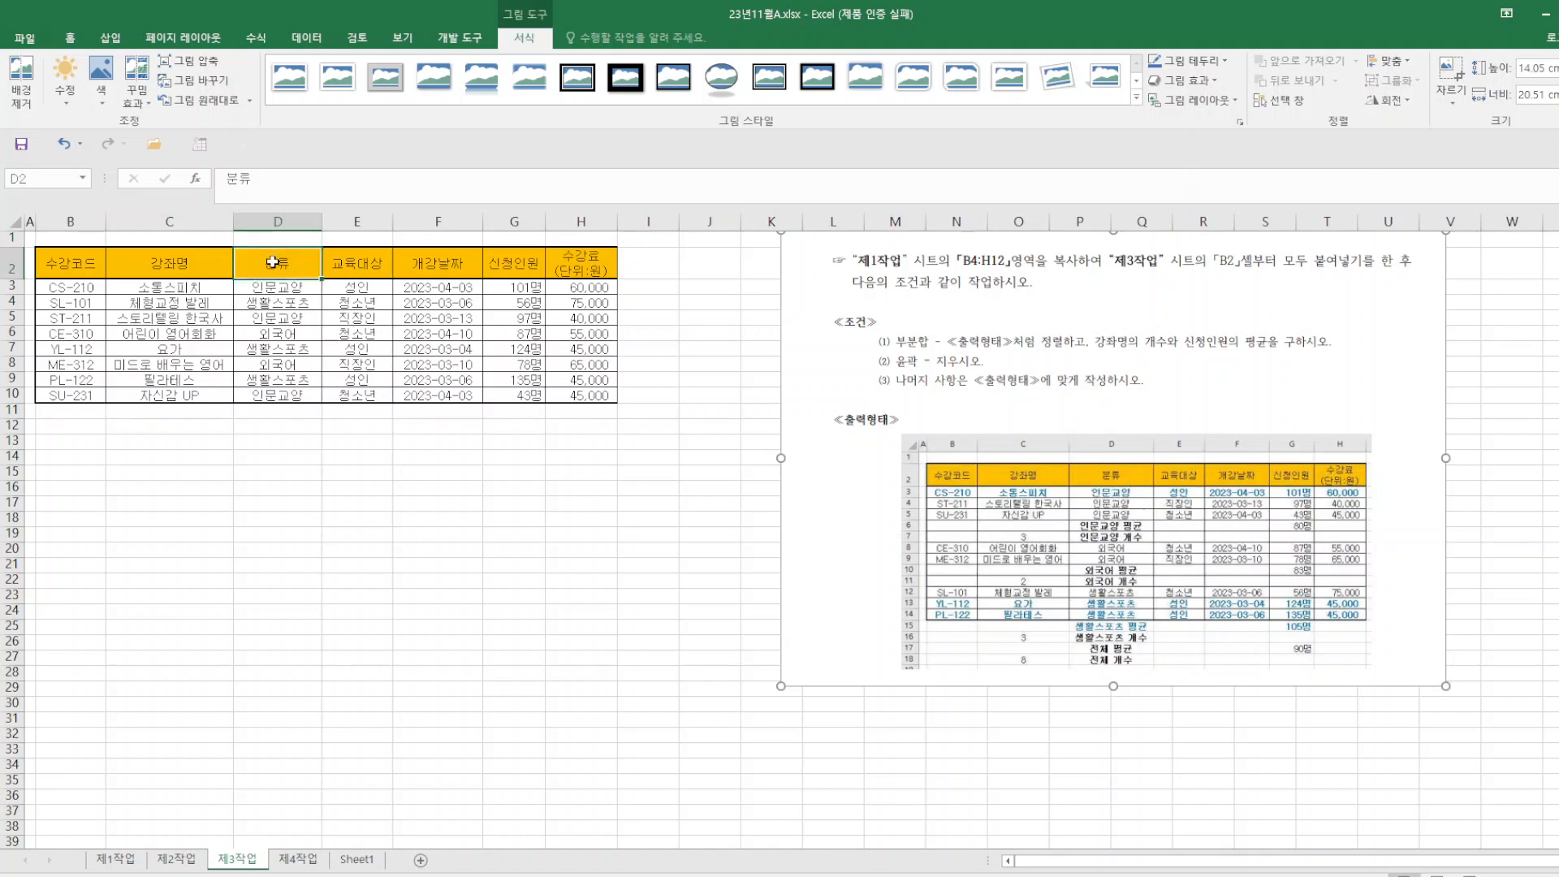
{"action": "left_click", "coordinate": [317, 42]}
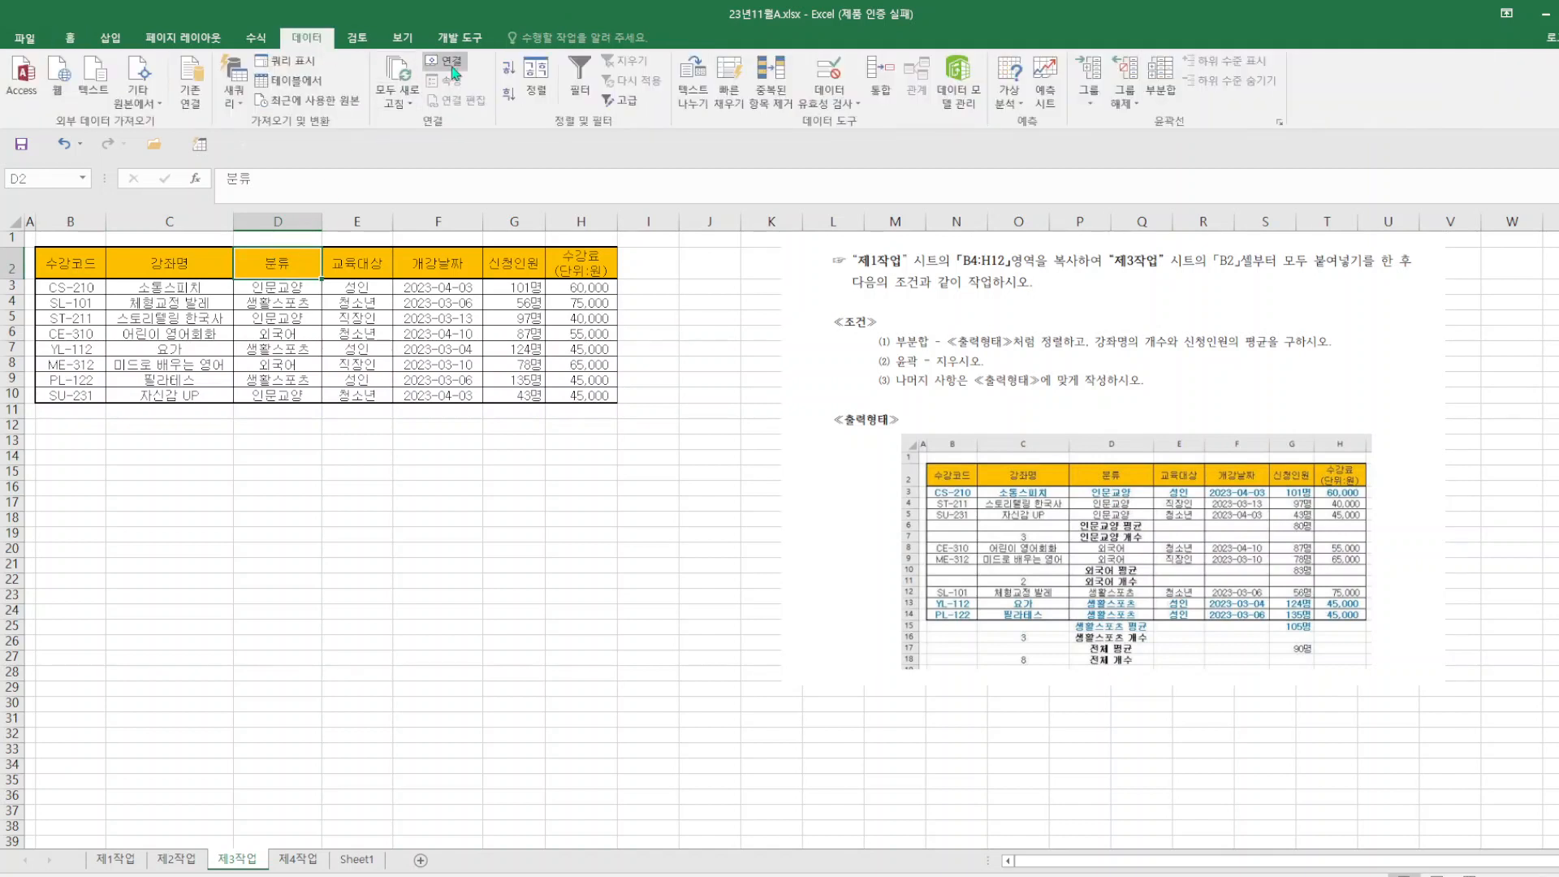
{"action": "left_click", "coordinate": [508, 75]}
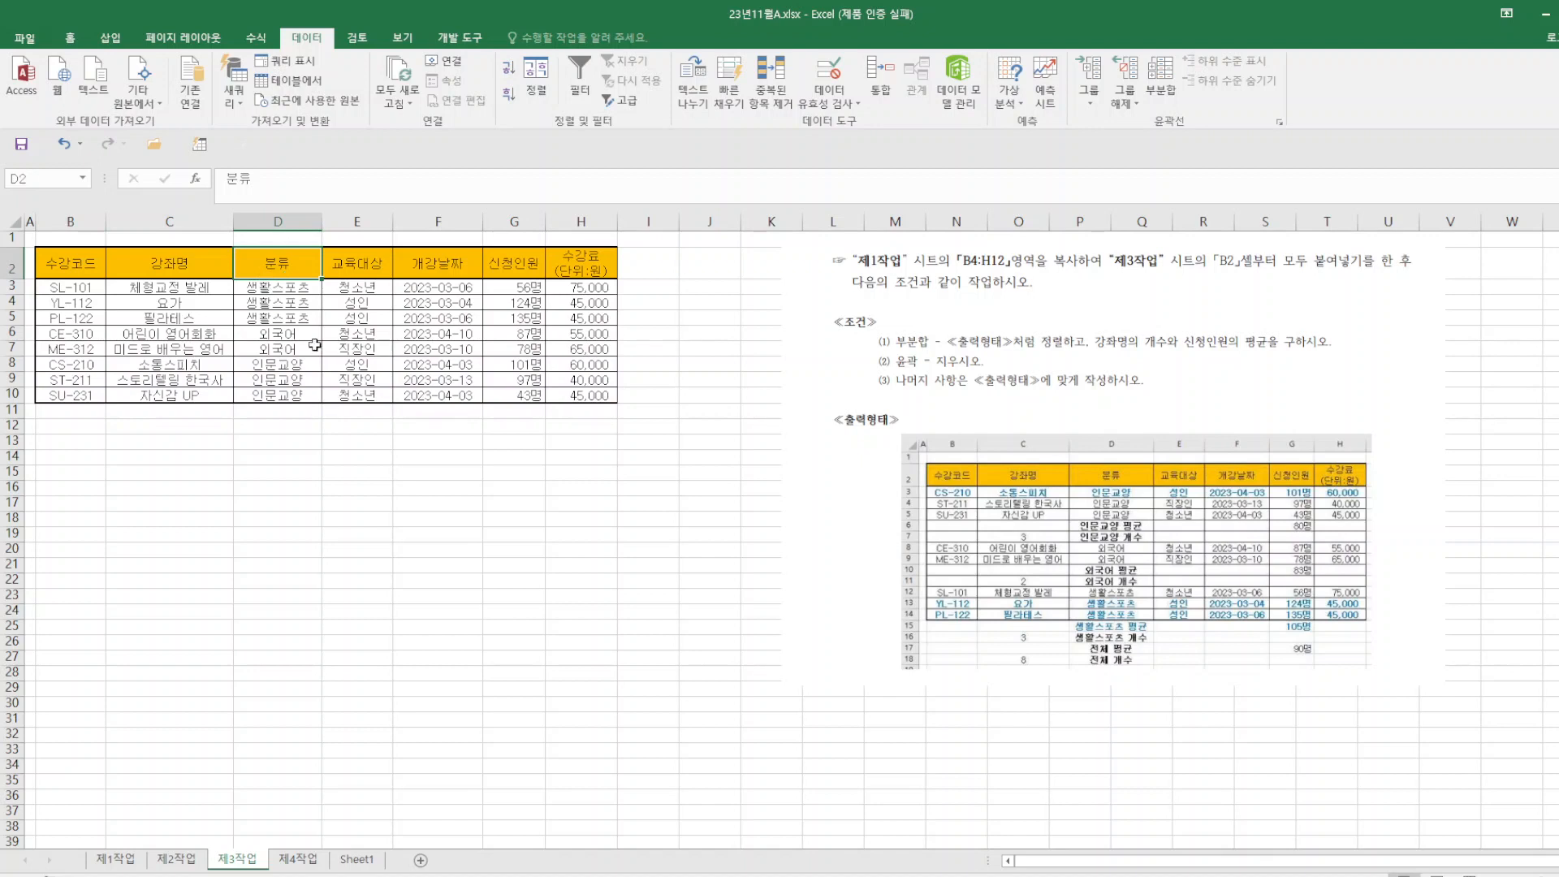
{"action": "left_click", "coordinate": [508, 93]}
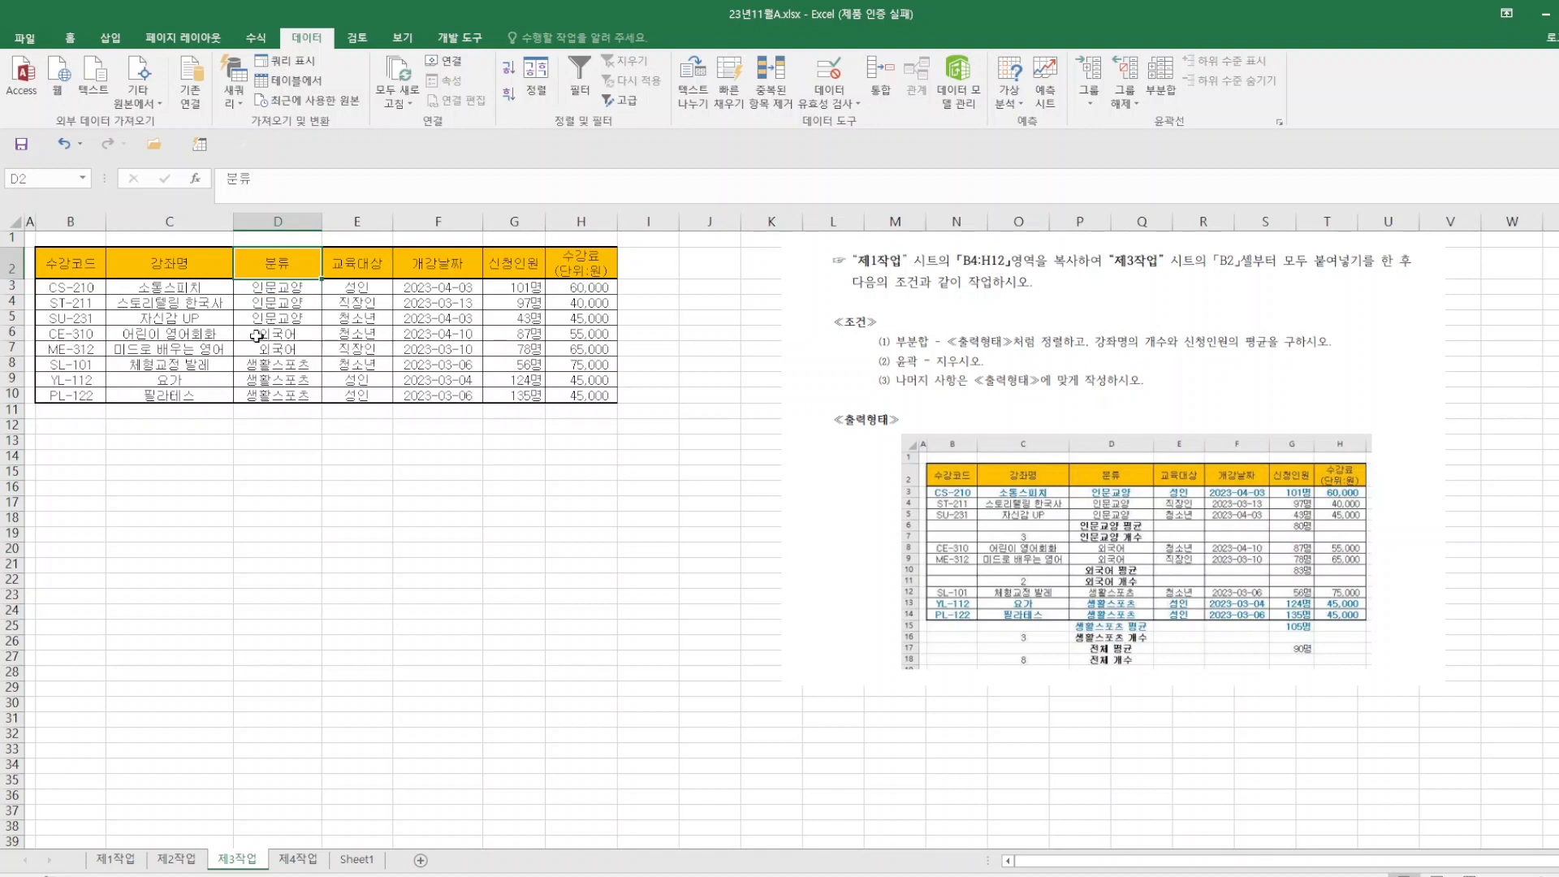
- Open the subtotal (부분합) settings for the sorted table B2:H10
{"action": "left_click", "coordinate": [1159, 75]}
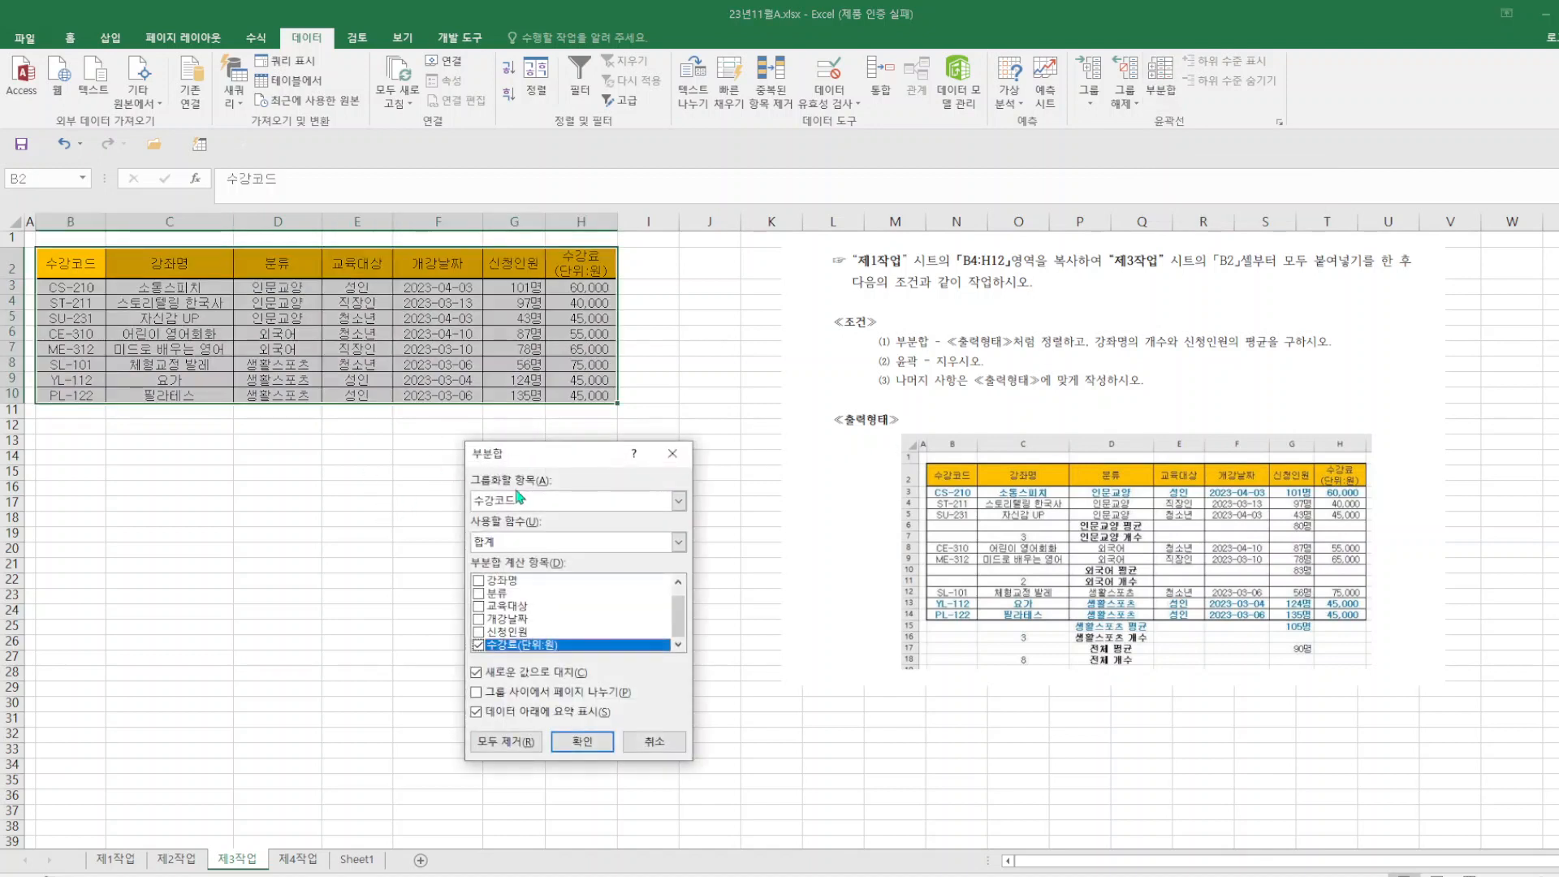
- Add subtotals to the table grouped by 분류, using the 개수 function on 강좌명 only
{"action": "left_click", "coordinate": [680, 501]}
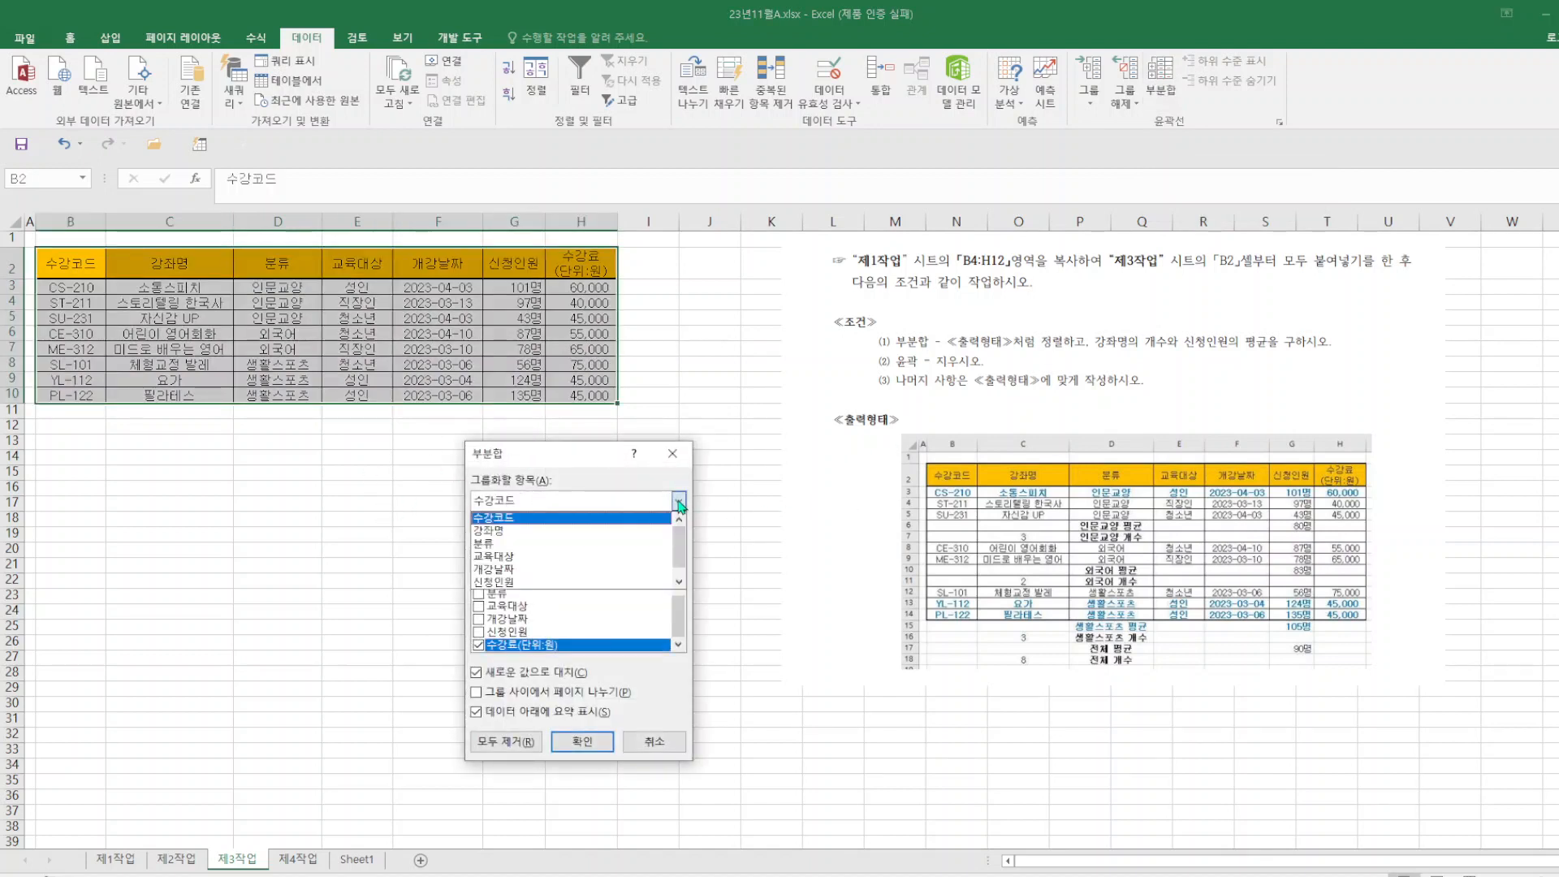
{"action": "left_click", "coordinate": [515, 543]}
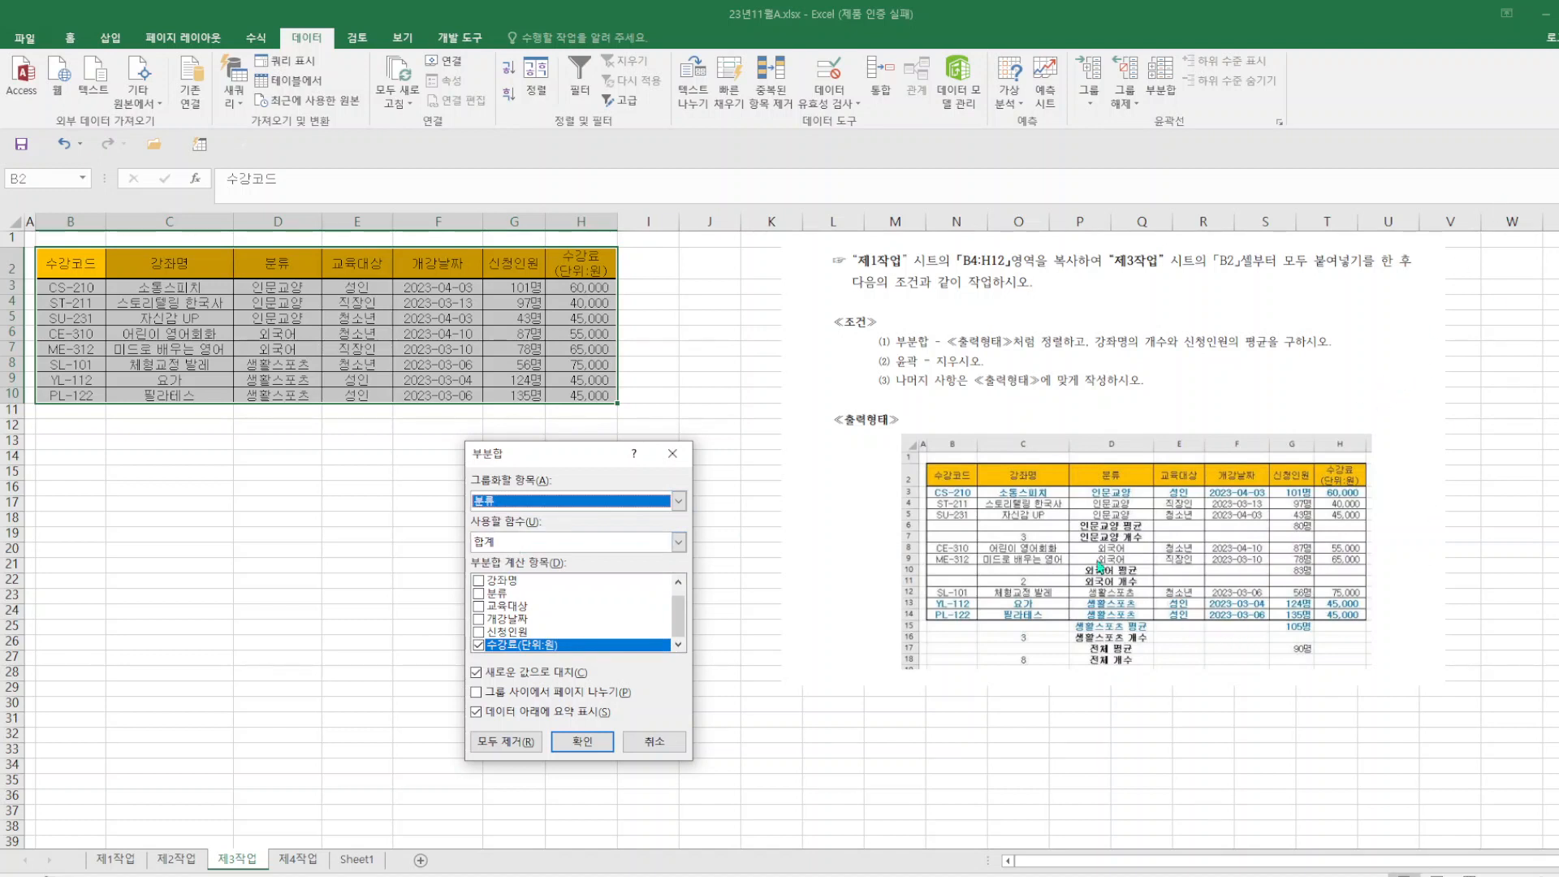
{"action": "left_click", "coordinate": [678, 542]}
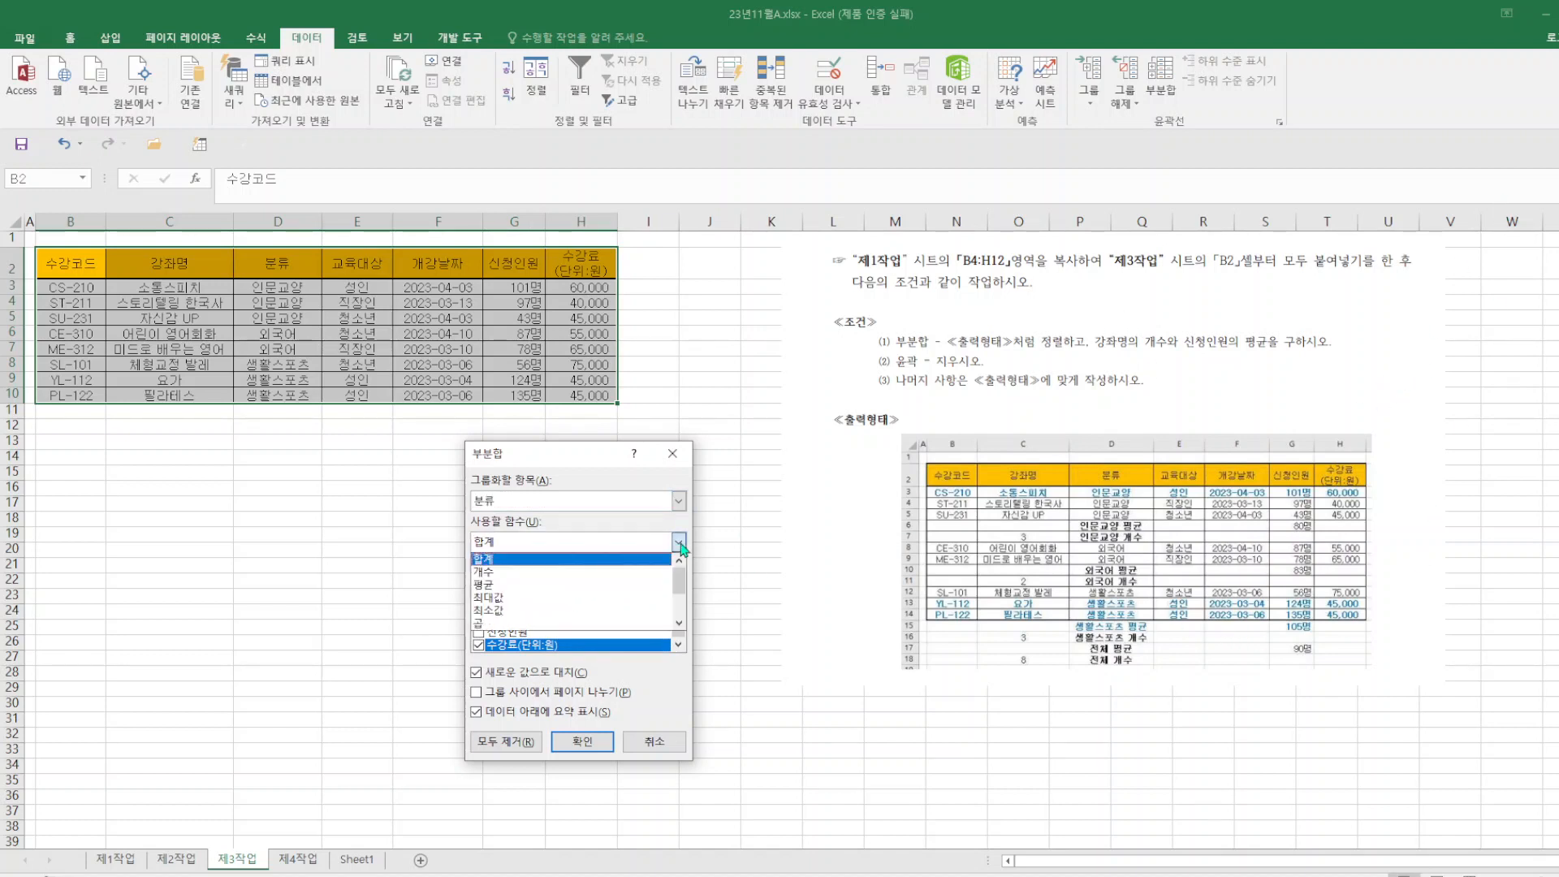
{"action": "left_click", "coordinate": [520, 586]}
{"action": "left_click", "coordinate": [479, 644]}
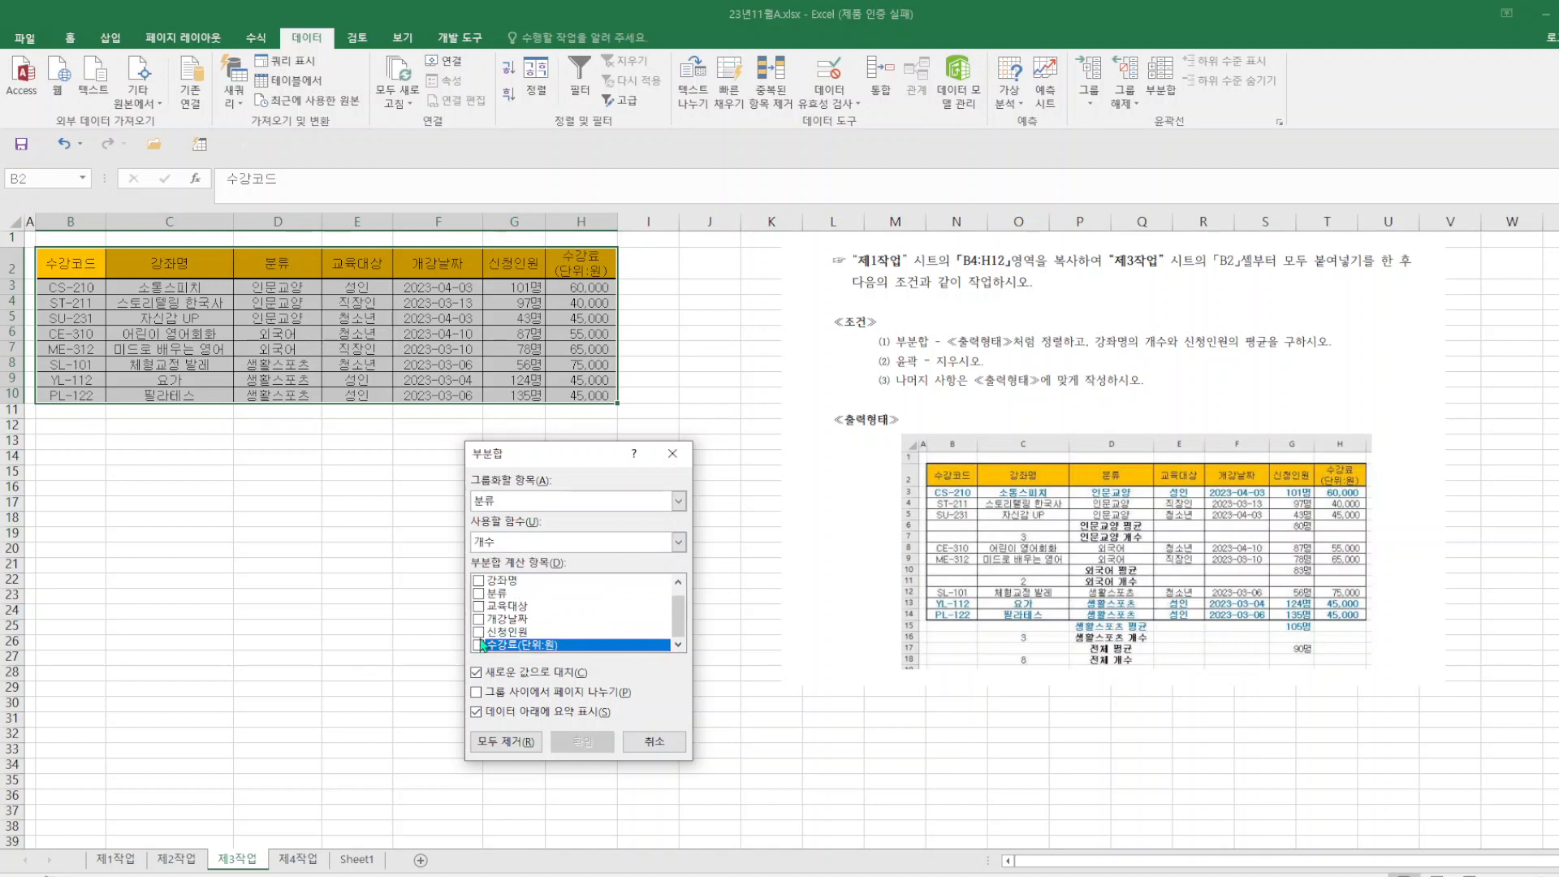
{"action": "left_click", "coordinate": [478, 582]}
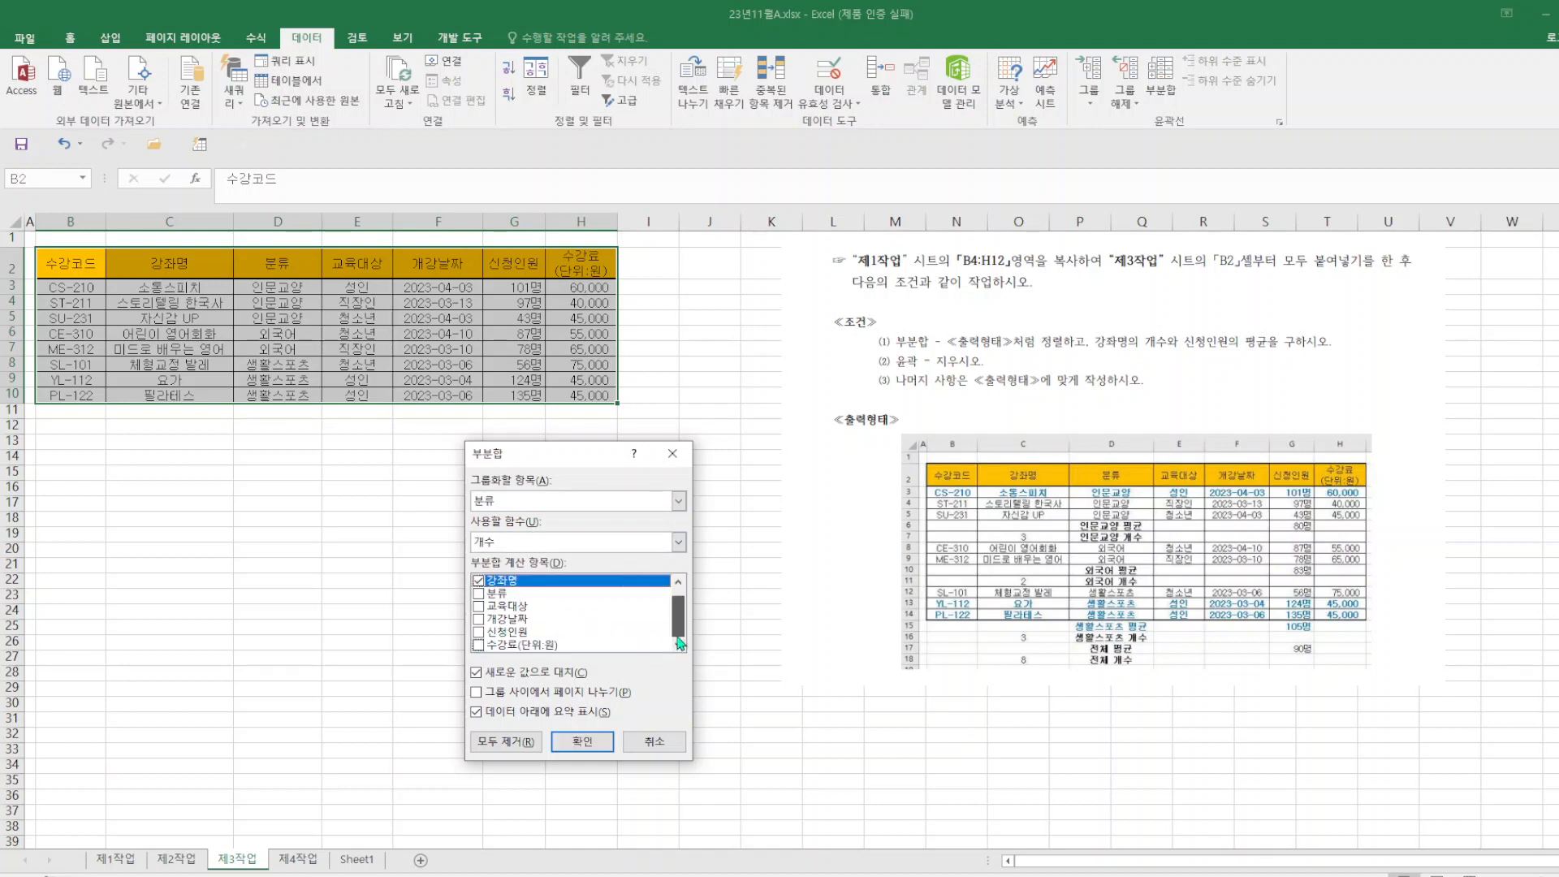
{"action": "left_click", "coordinate": [582, 741]}
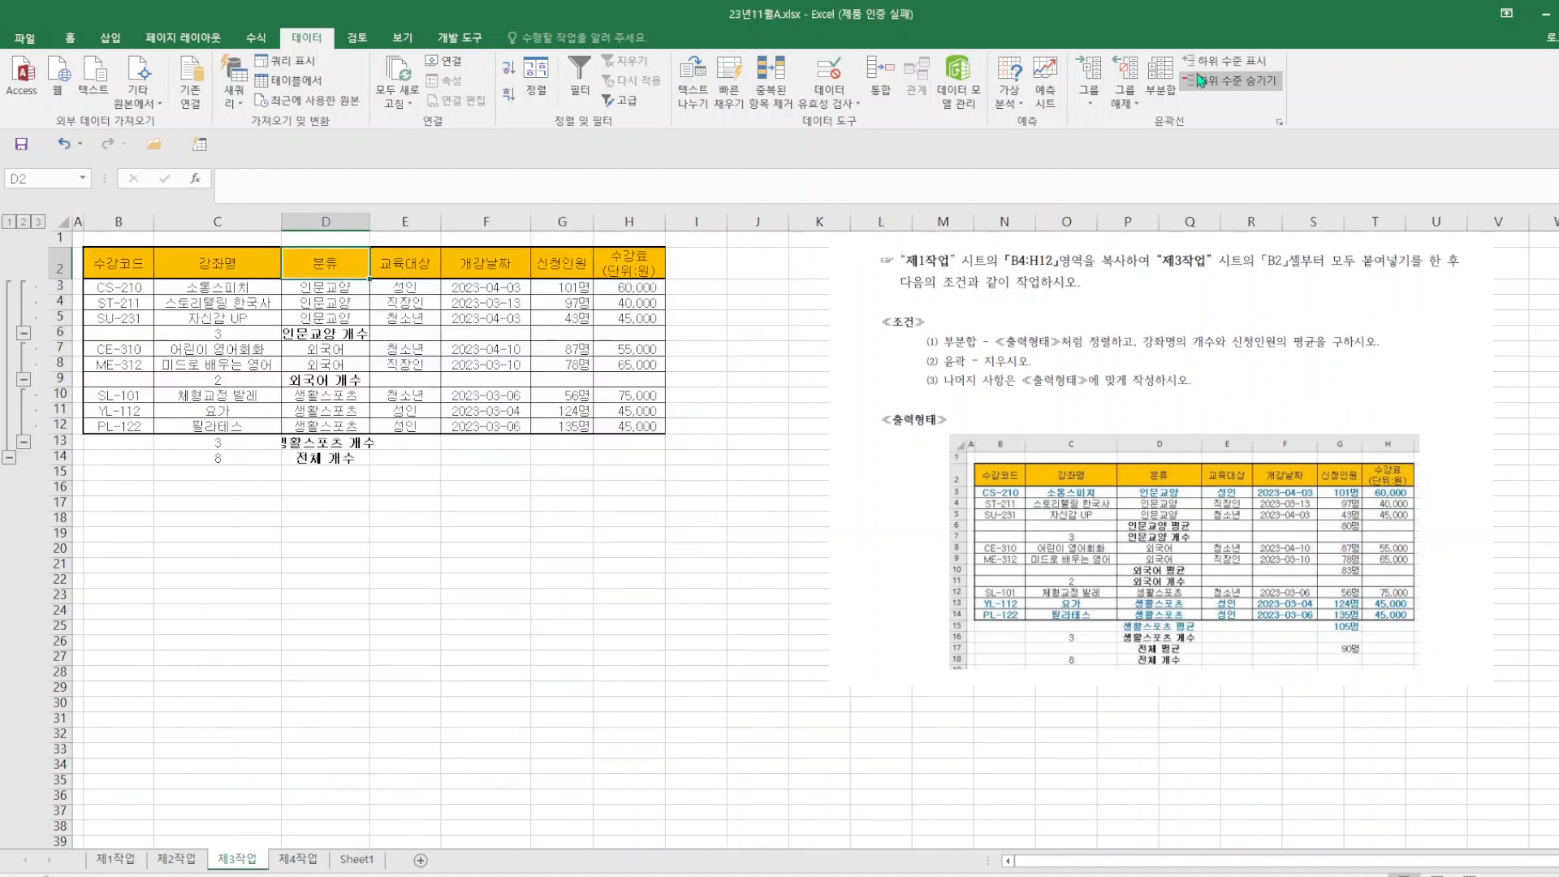
- Add a second subtotal by 분류 that calculates the 평균 of 신청인원, keeping the existing count subtotals
{"action": "left_click", "coordinate": [1160, 84]}
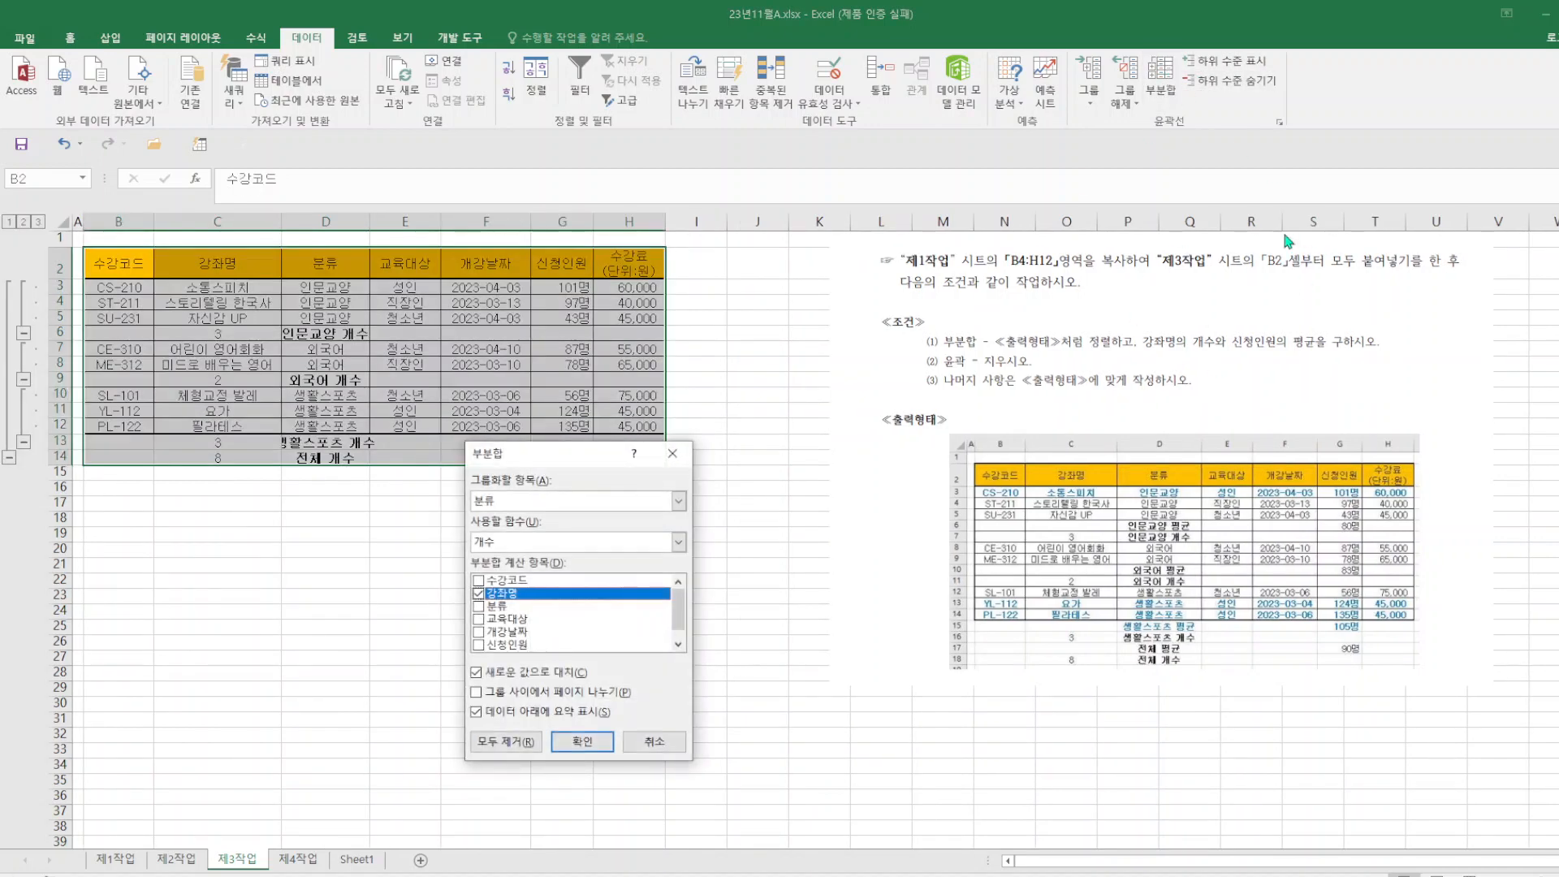
{"action": "left_click", "coordinate": [678, 542]}
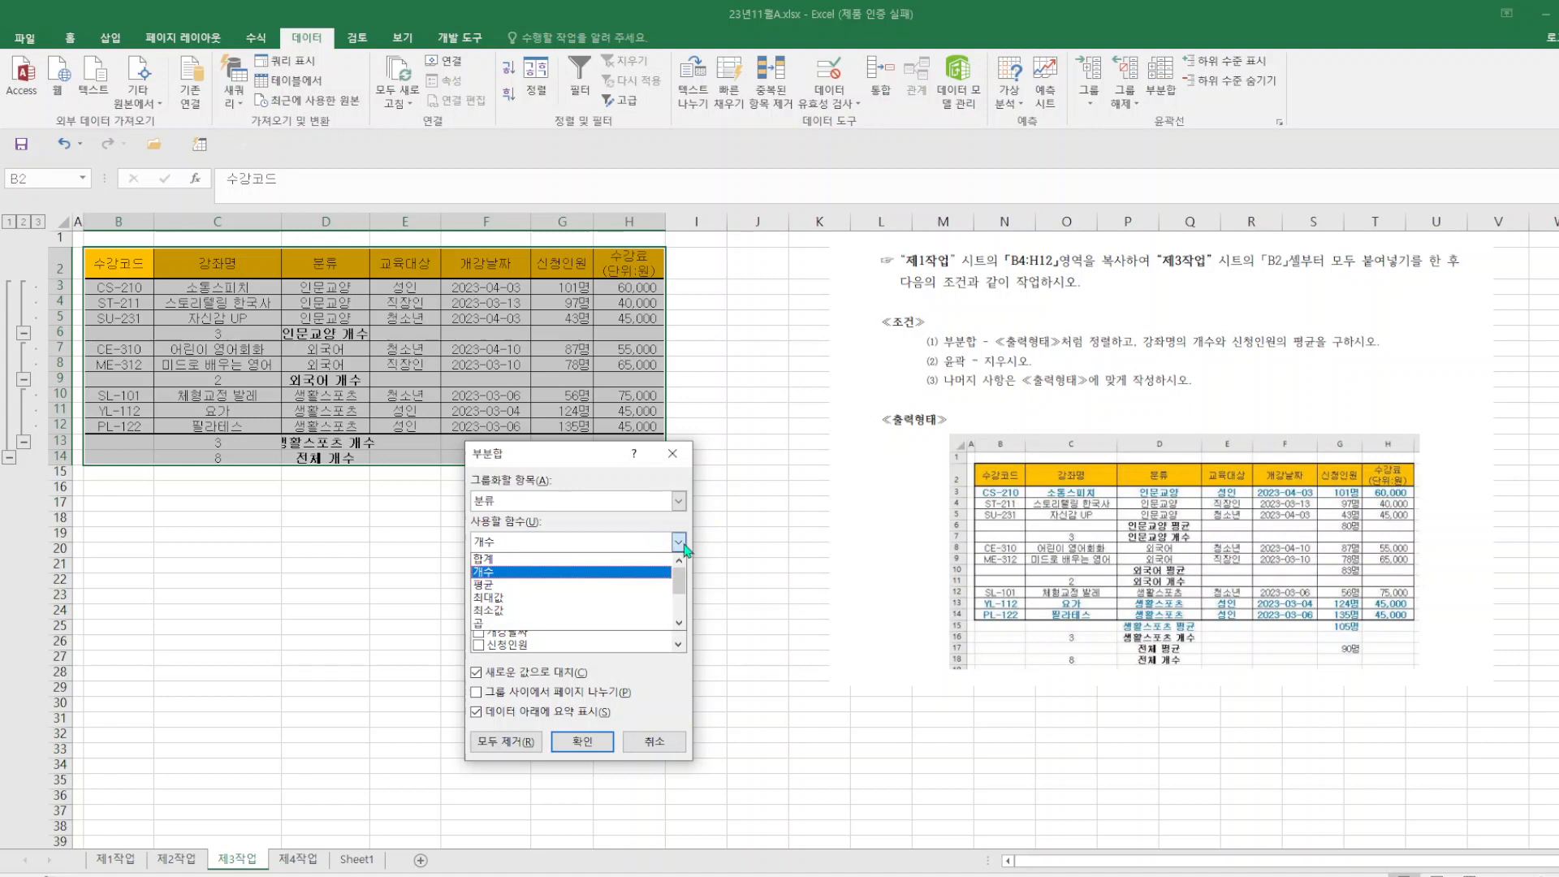
{"action": "left_click", "coordinate": [539, 588]}
{"action": "left_click", "coordinate": [479, 593]}
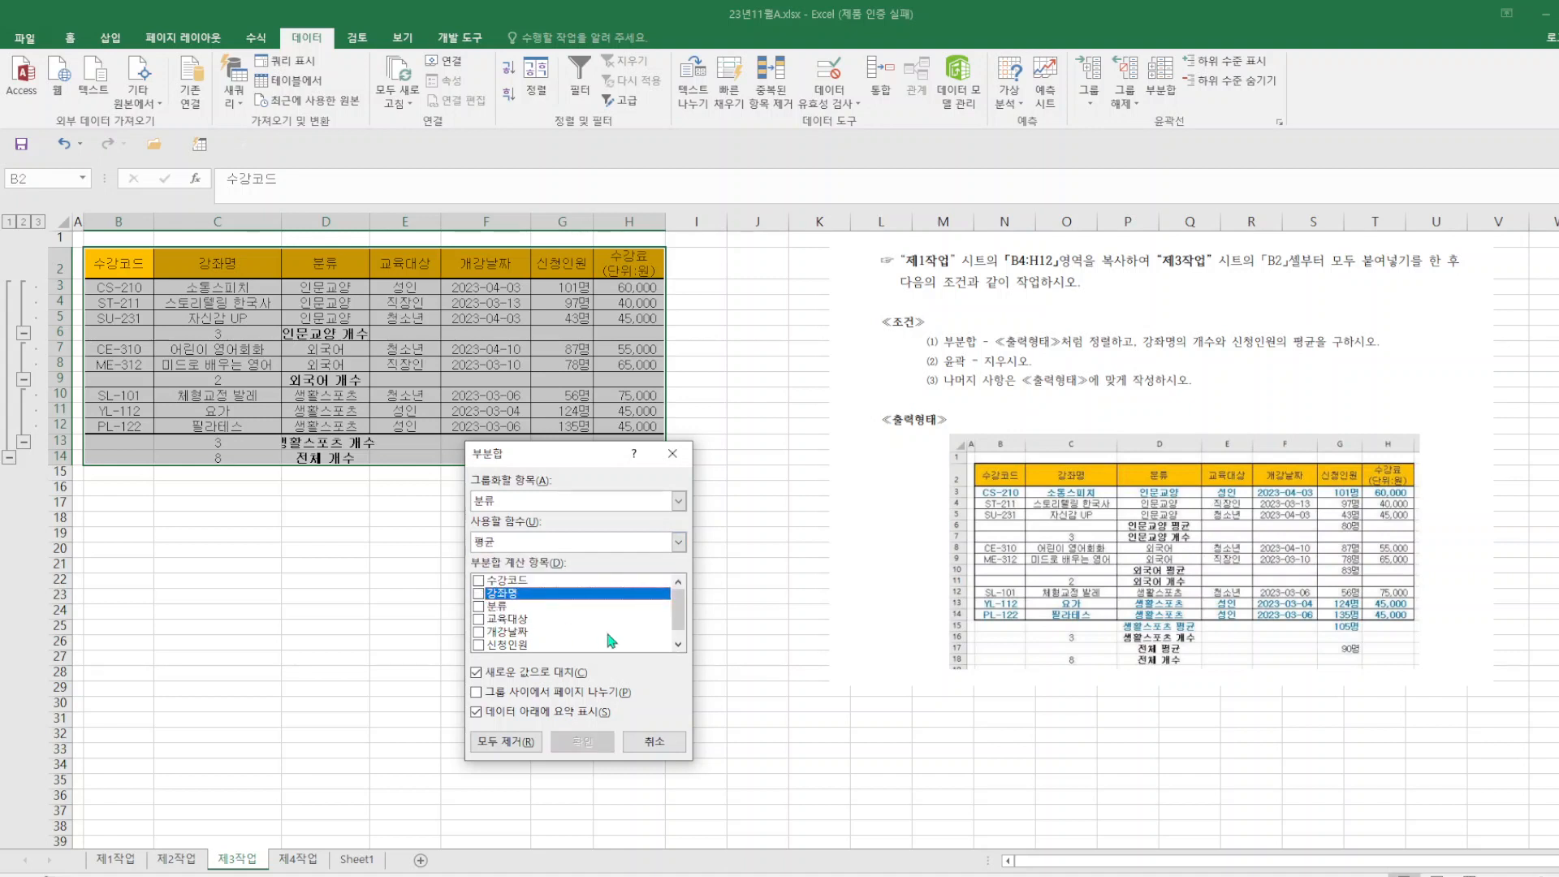
{"action": "left_click", "coordinate": [678, 644]}
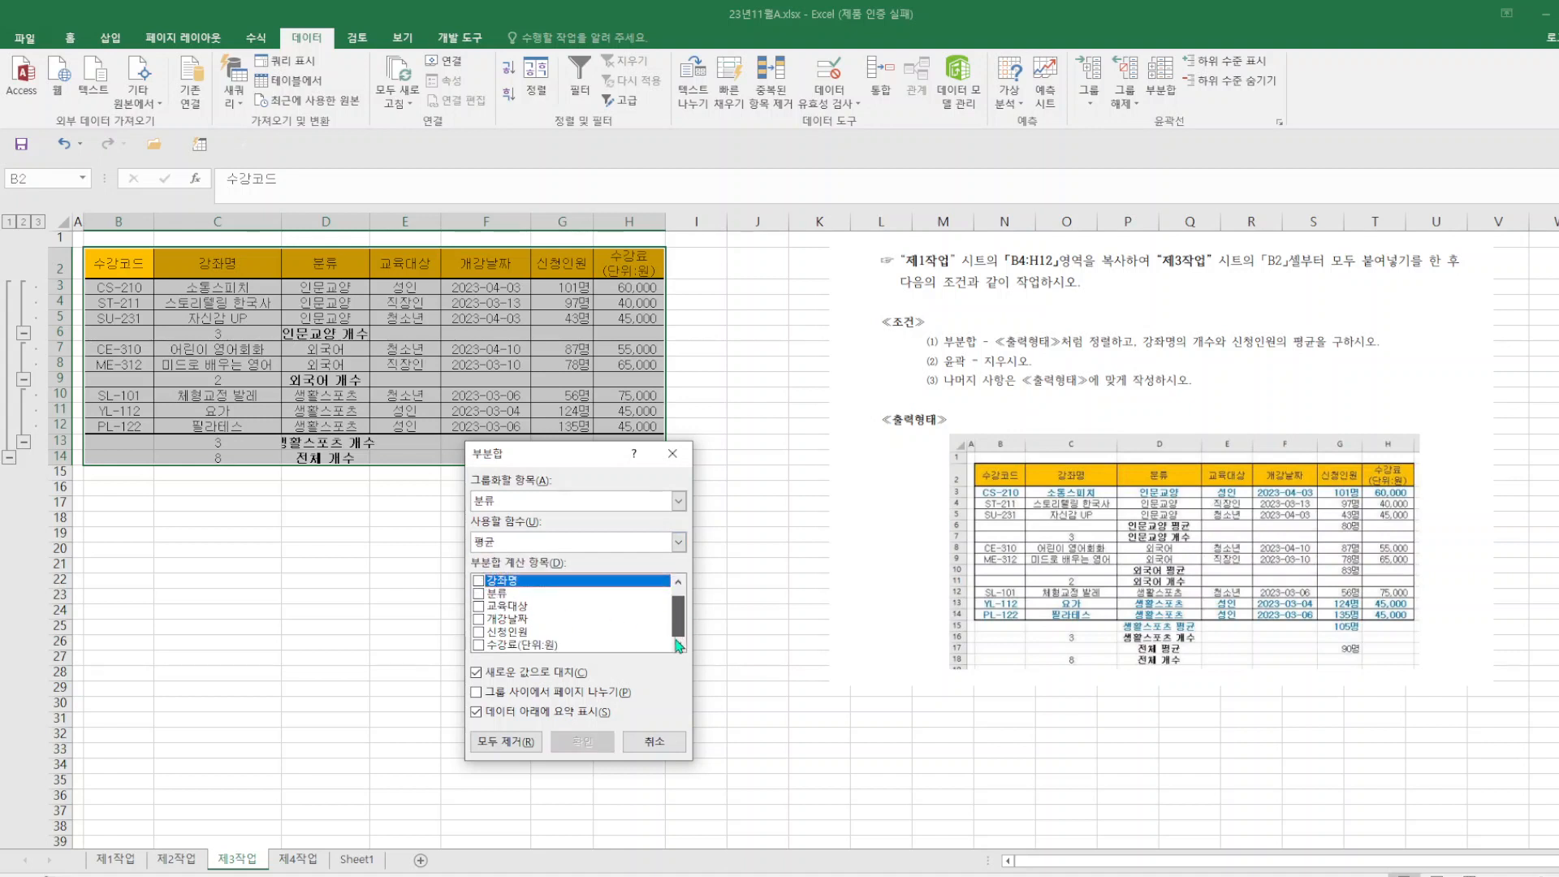
{"action": "left_click", "coordinate": [479, 632]}
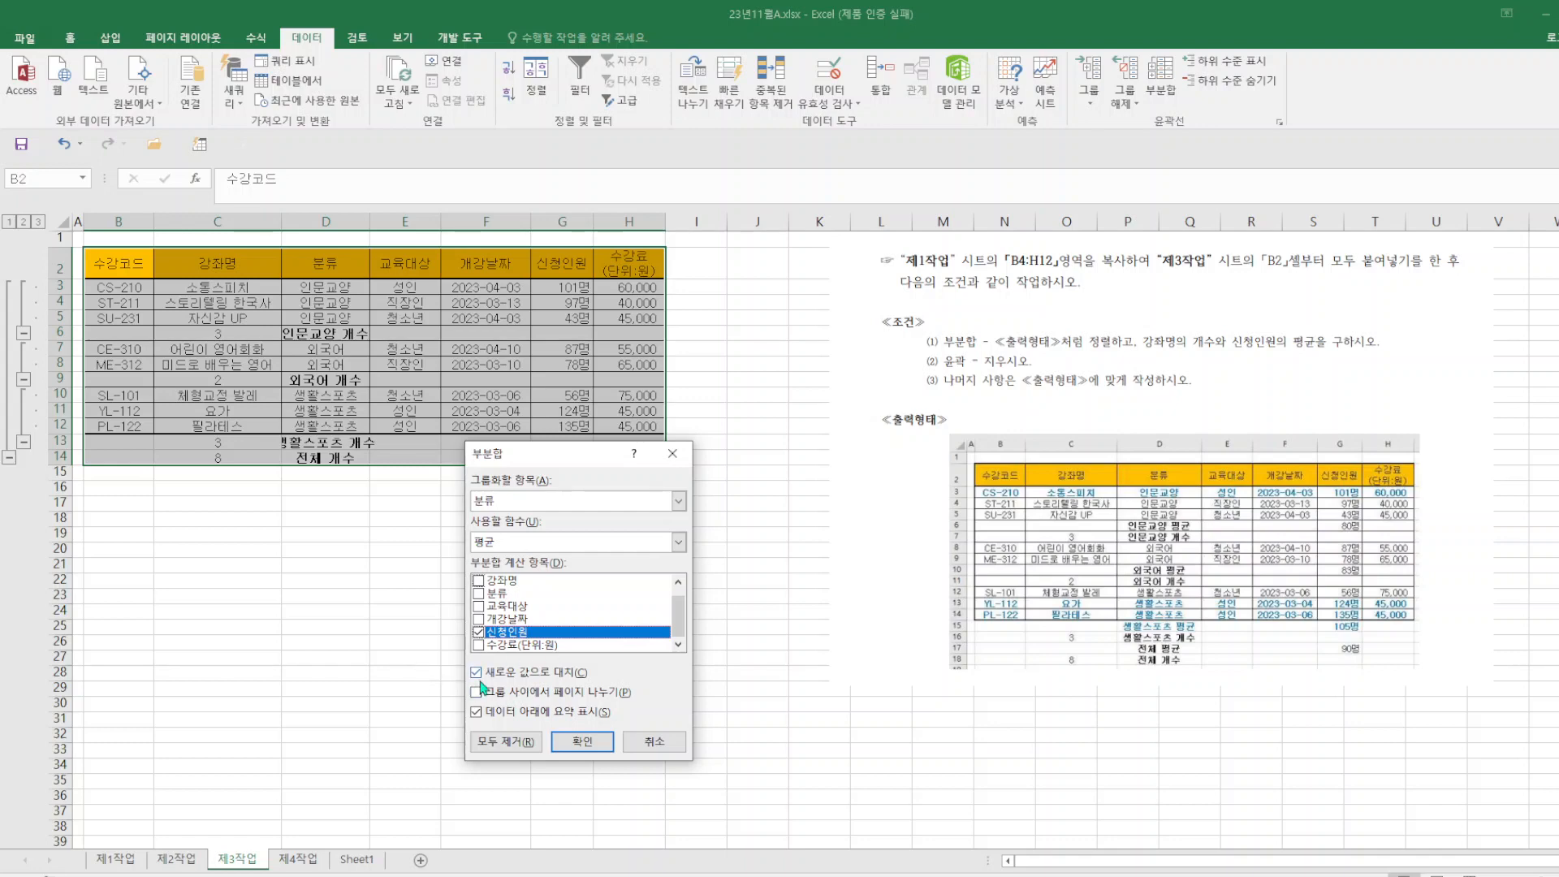
{"action": "left_click", "coordinate": [595, 741]}
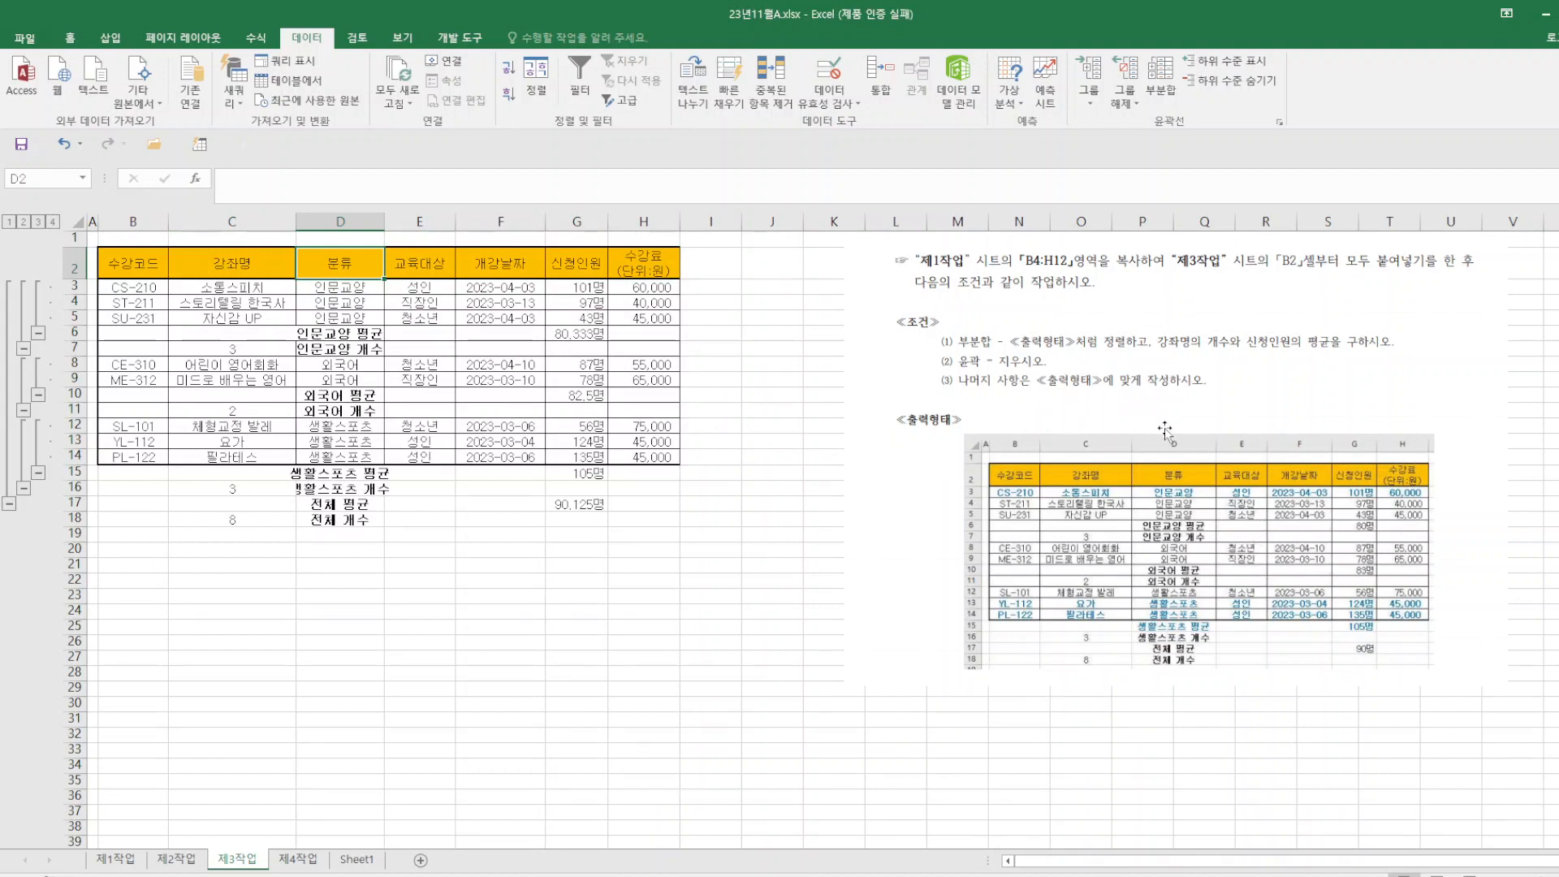
- Stretch the exam instruction picture downward to about row 33, keeping its width
{"action": "left_click", "coordinate": [1218, 609]}
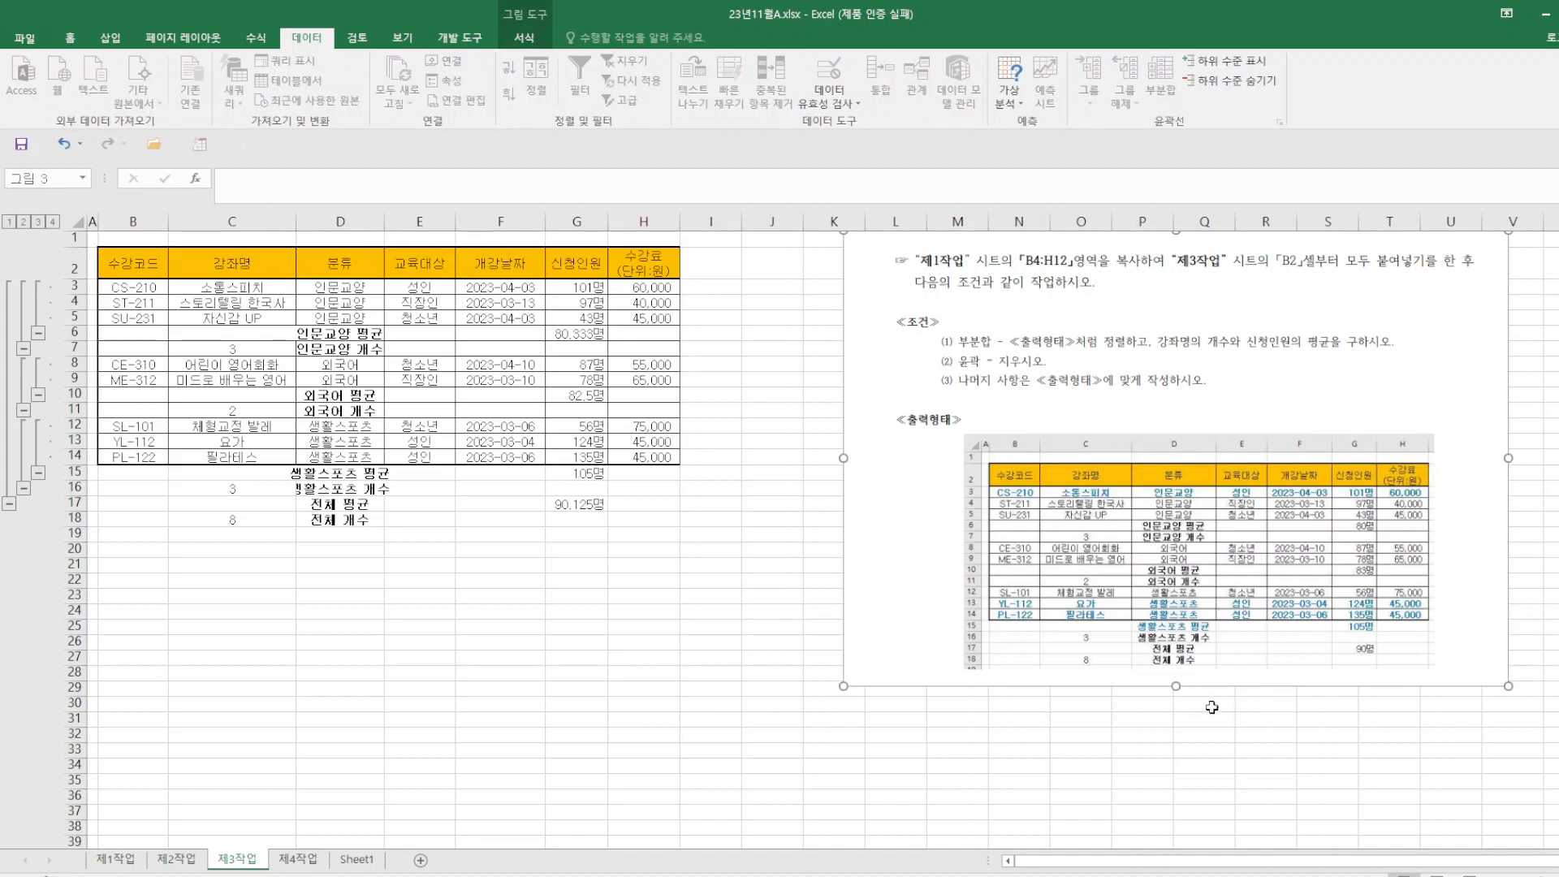
{"action": "left_click_drag", "start_coordinate": [1176, 691], "coordinate": [1175, 756]}
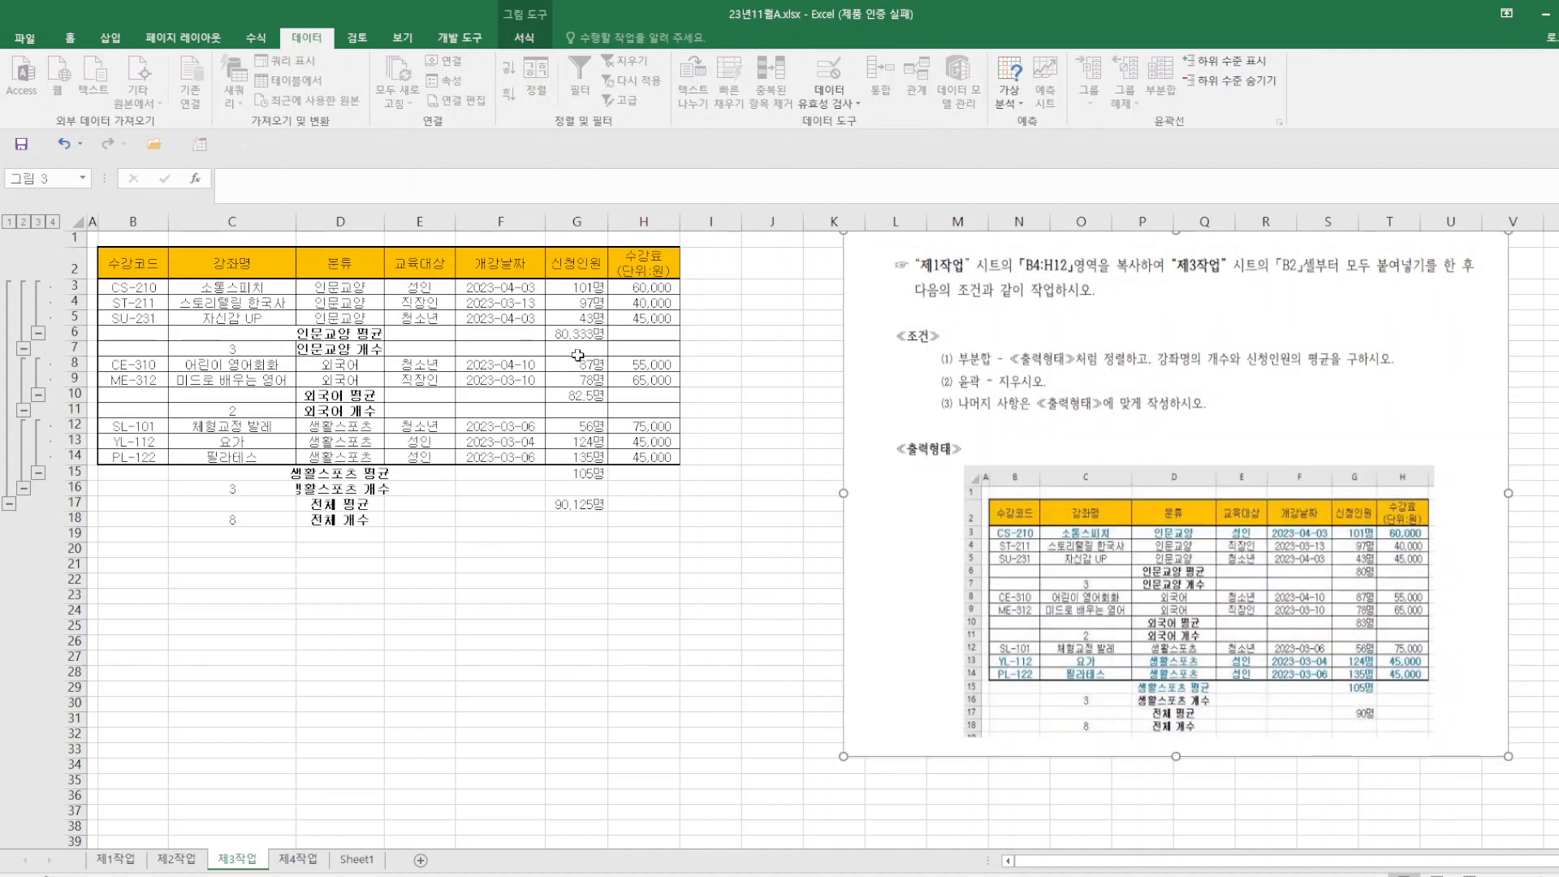
- Format the 신청인원 average cells G6, G10 and G17 with the 숫자 category and 0 decimal places
{"action": "left_click", "coordinate": [590, 335]}
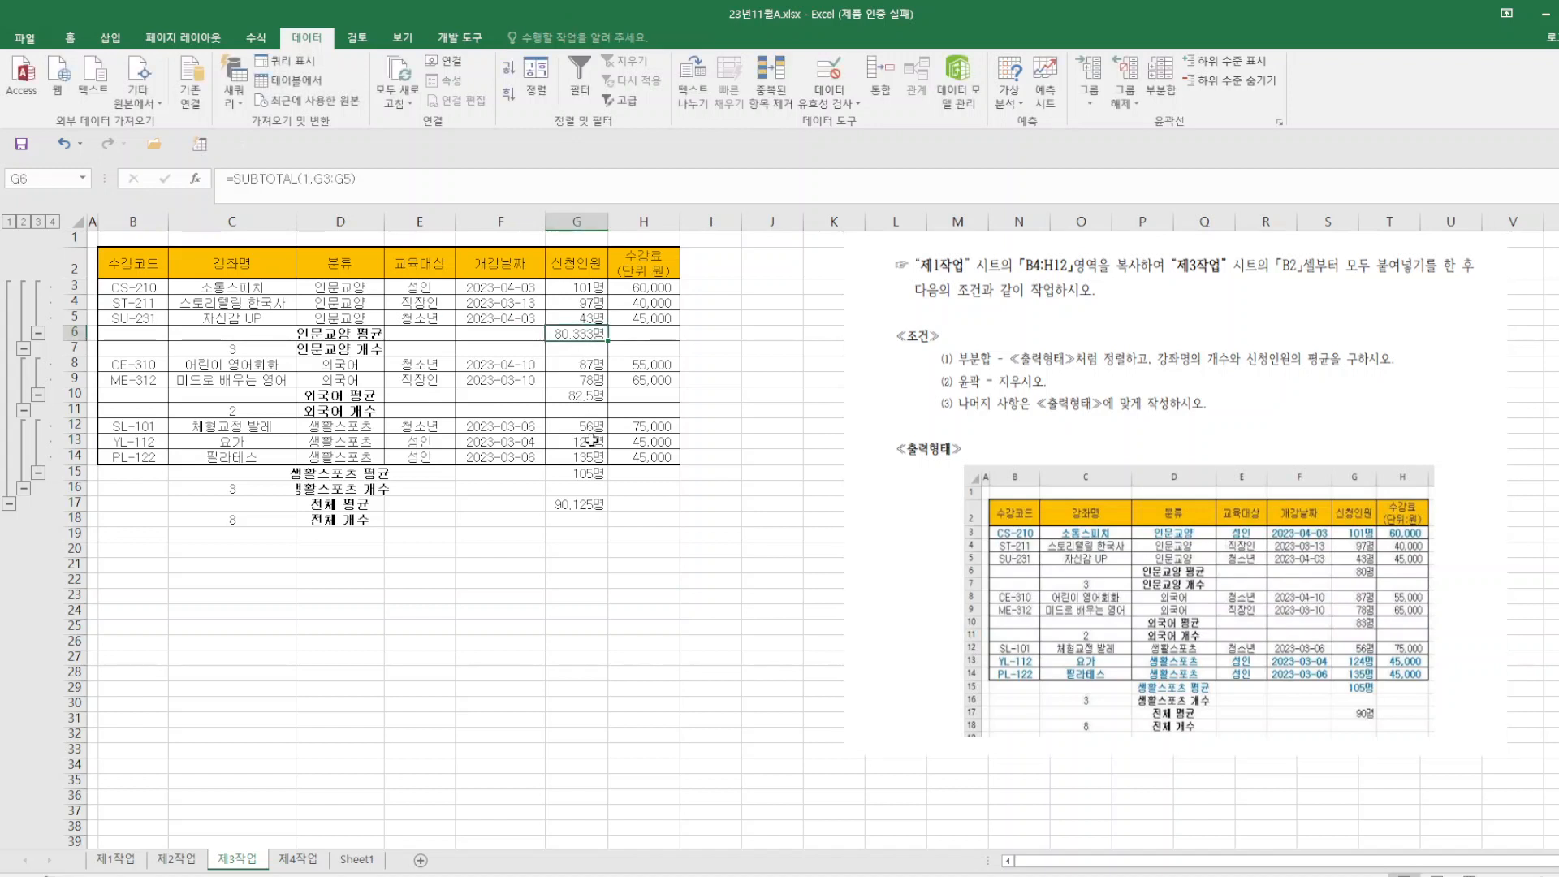
{"action": "left_click", "coordinate": [576, 394], "text": "ctrl"}
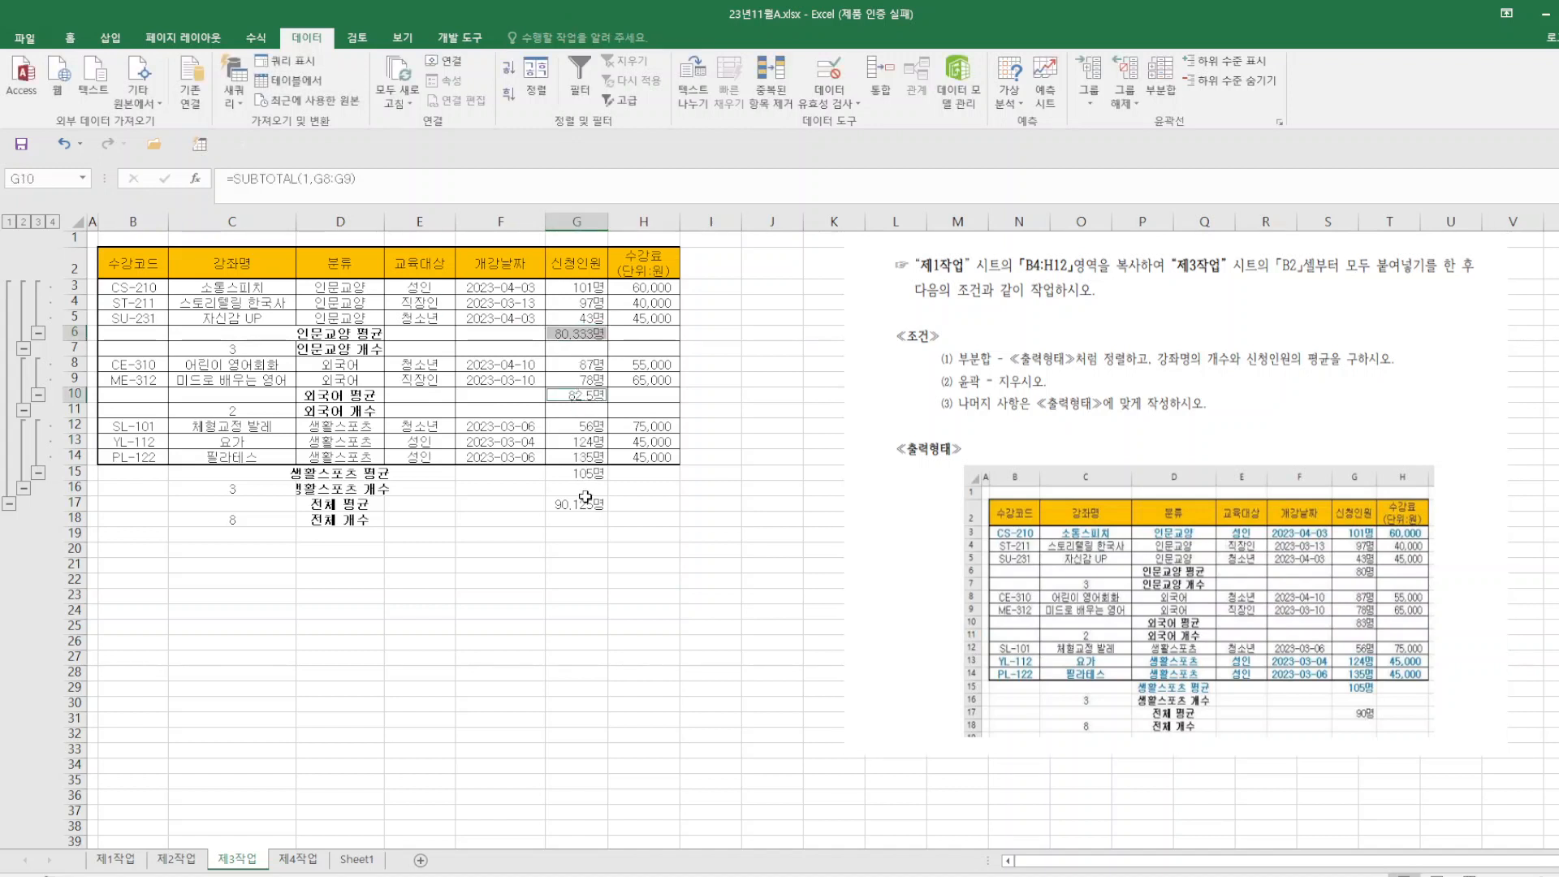
{"action": "left_click", "coordinate": [585, 505], "text": "ctrl"}
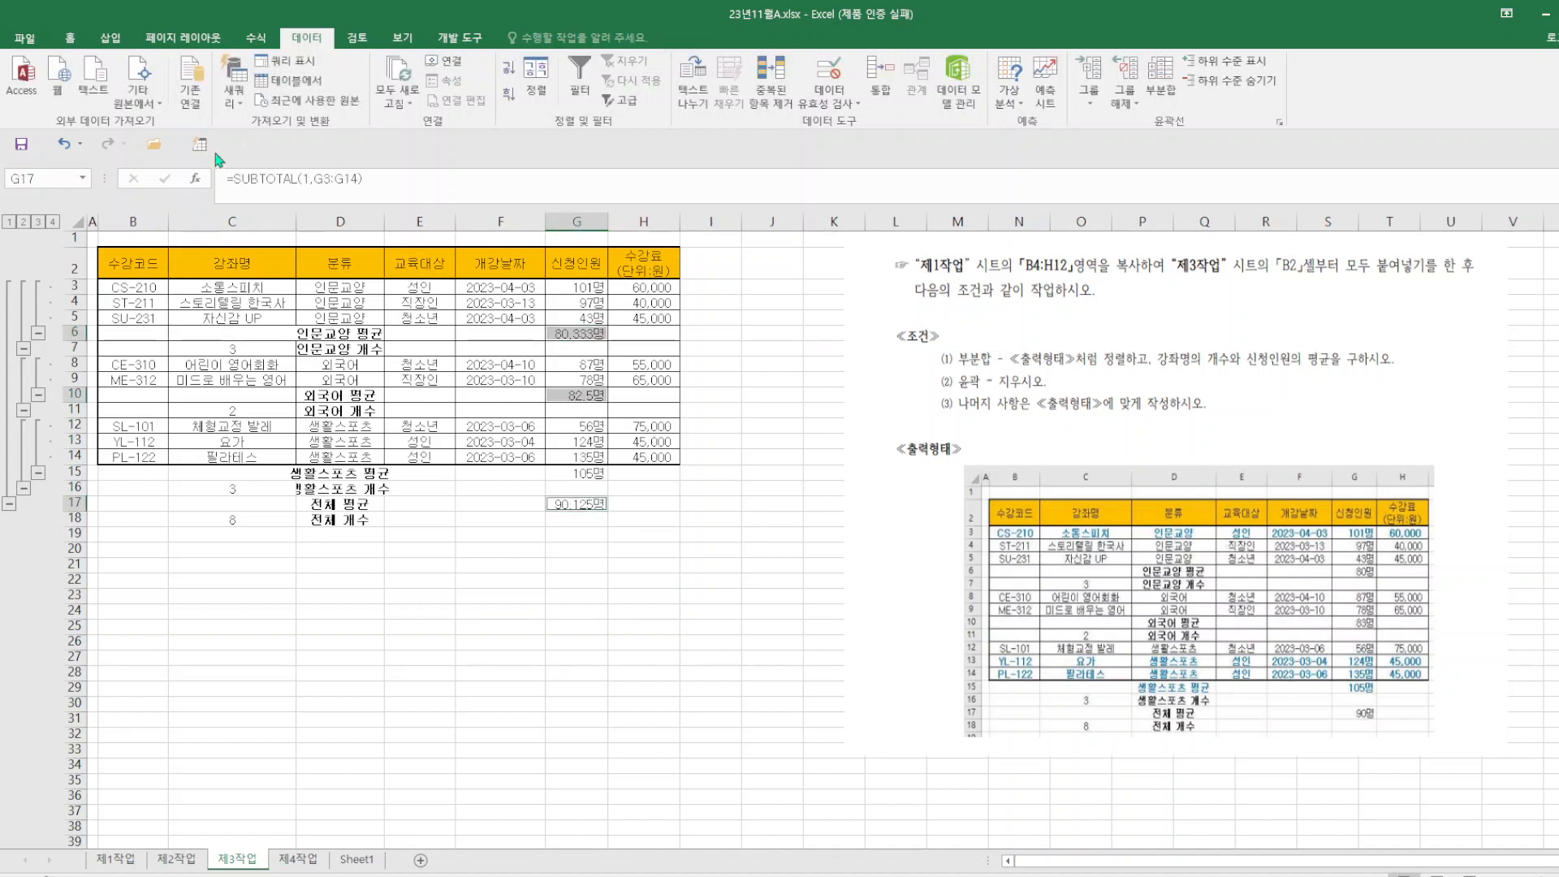
{"action": "left_click", "coordinate": [69, 45]}
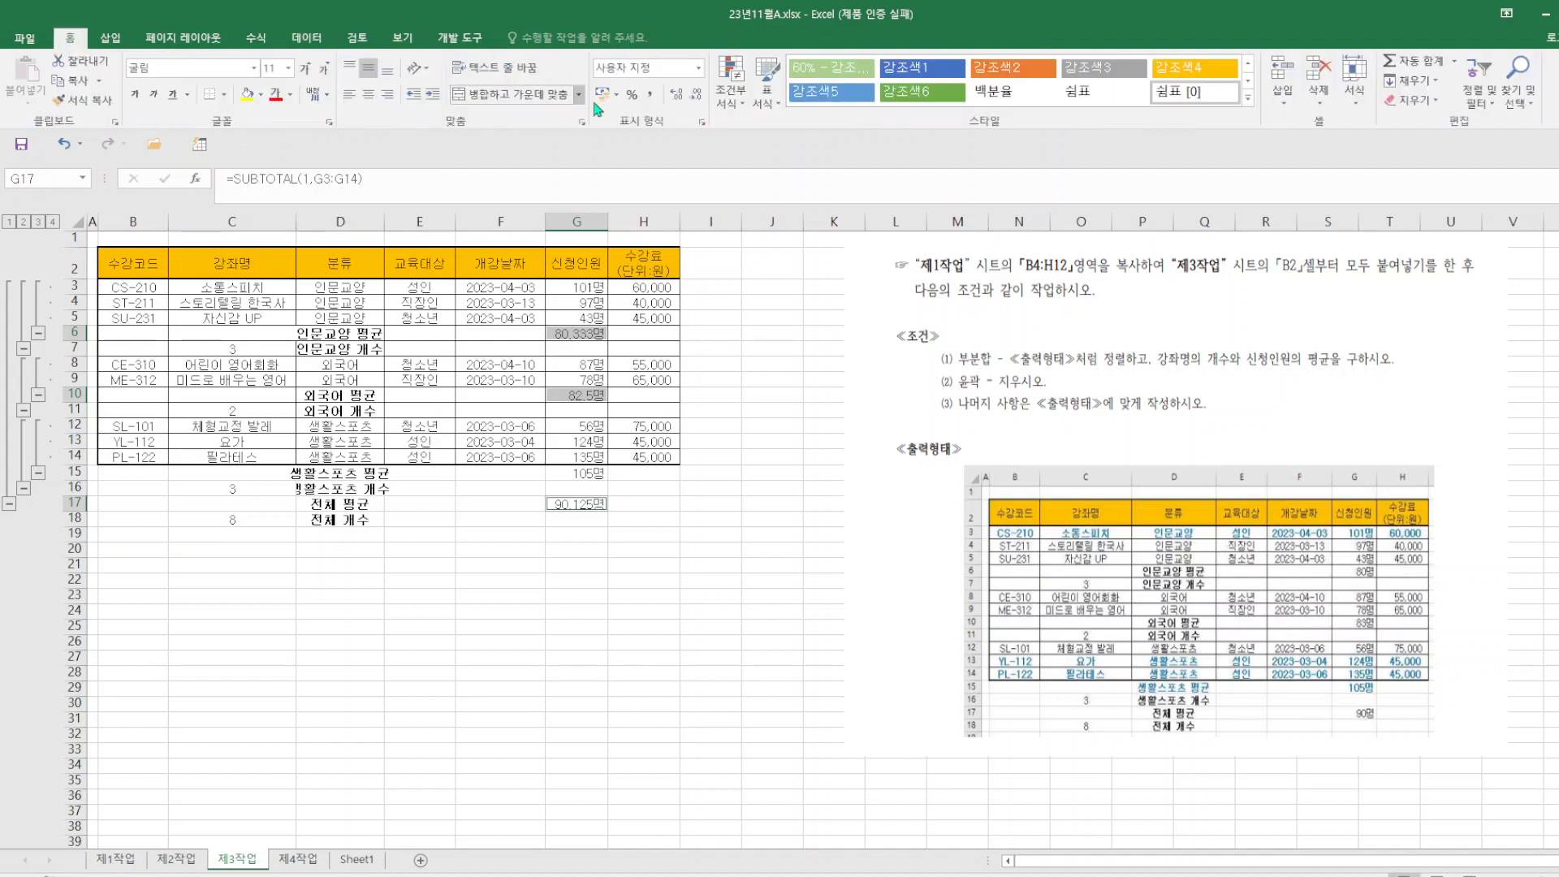
{"action": "left_click", "coordinate": [695, 95]}
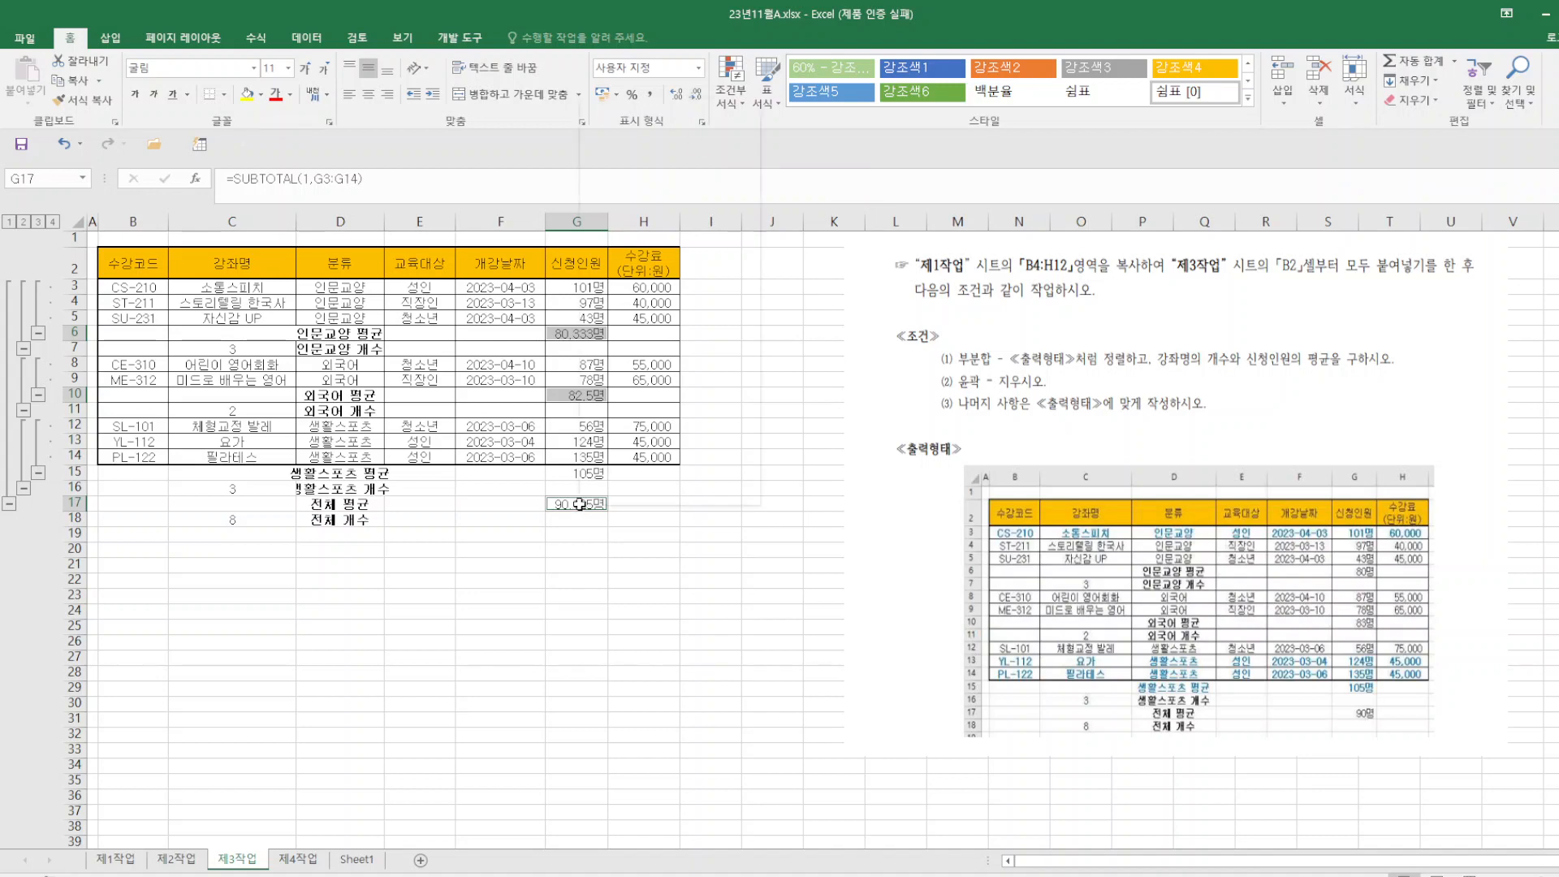
{"action": "right_click", "coordinate": [579, 505]}
{"action": "left_click", "coordinate": [666, 410]}
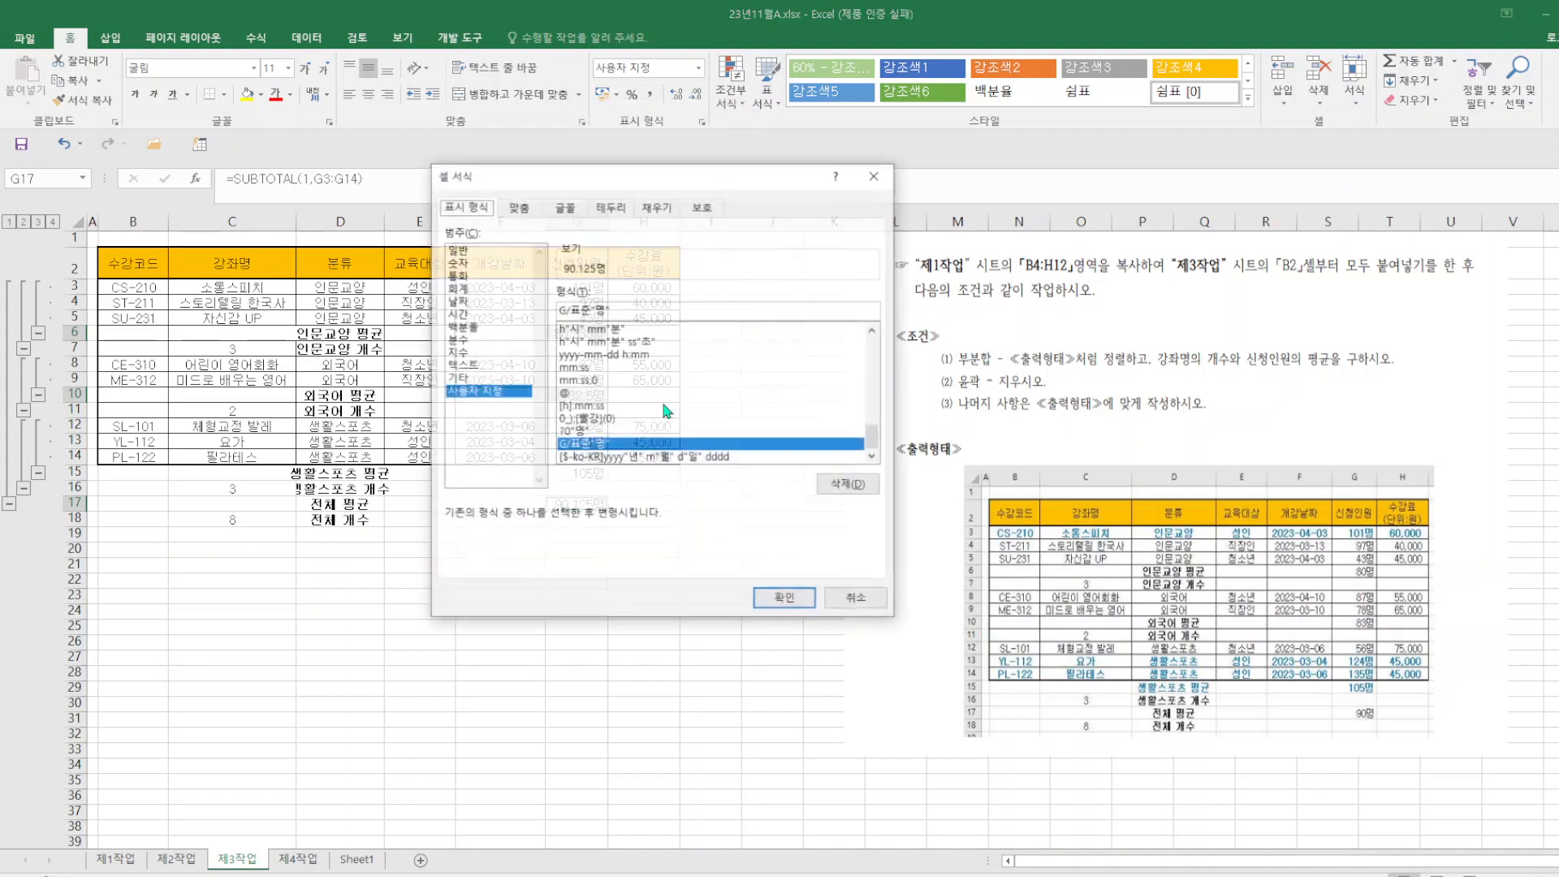
{"action": "left_click", "coordinate": [484, 265]}
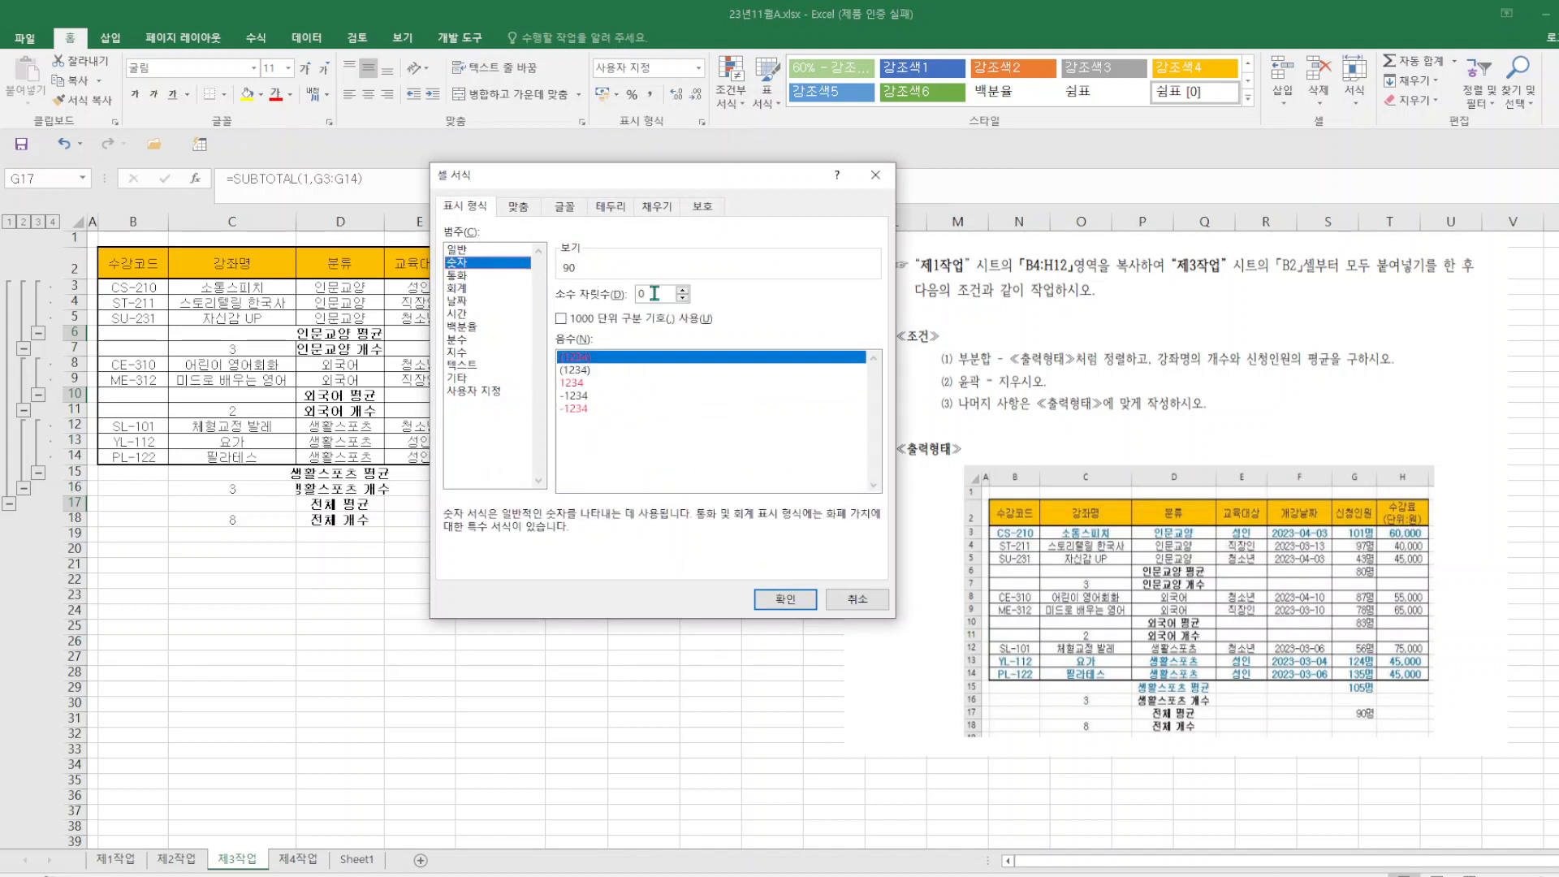
{"action": "left_click", "coordinate": [786, 598]}
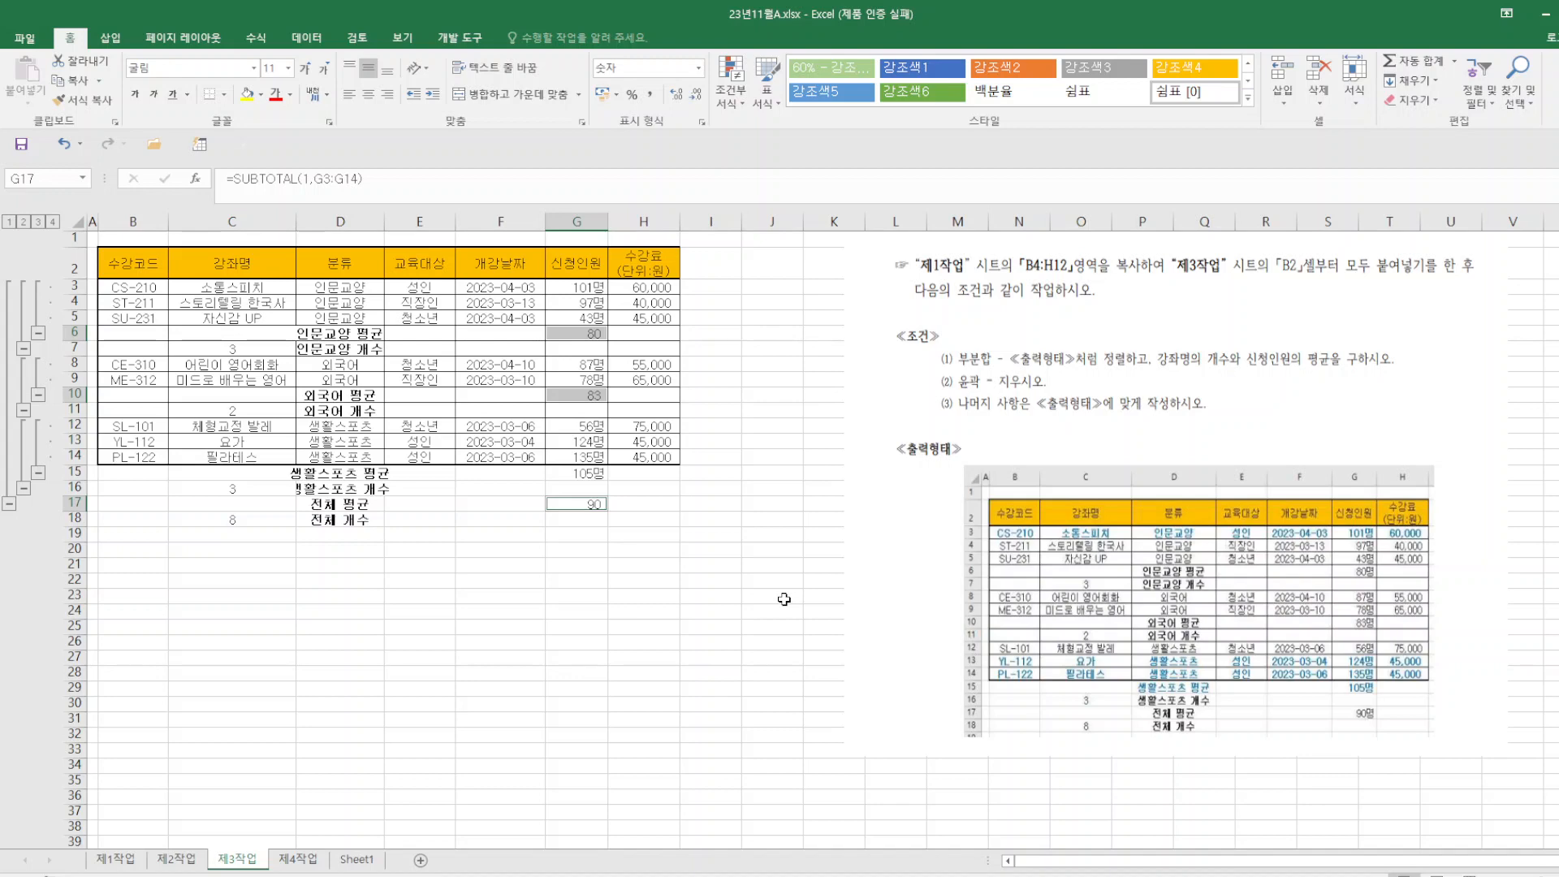
- Look over the 제1작업 and 제4작업 sheets, and return to 제3작업
{"action": "left_click", "coordinate": [177, 860]}
{"action": "left_click", "coordinate": [120, 864]}
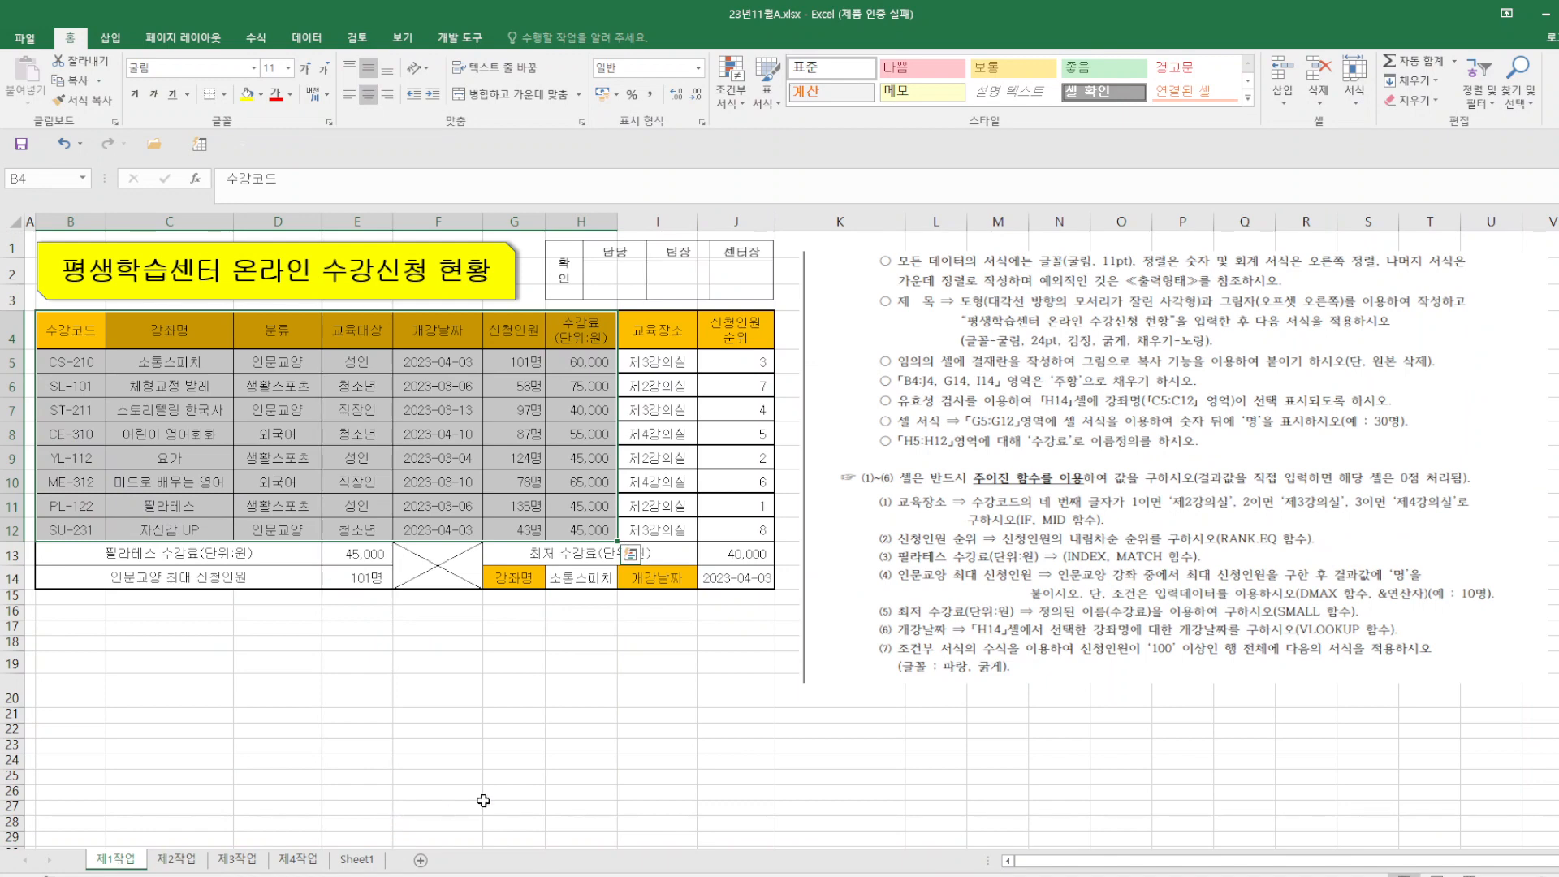
{"action": "left_click", "coordinate": [554, 775]}
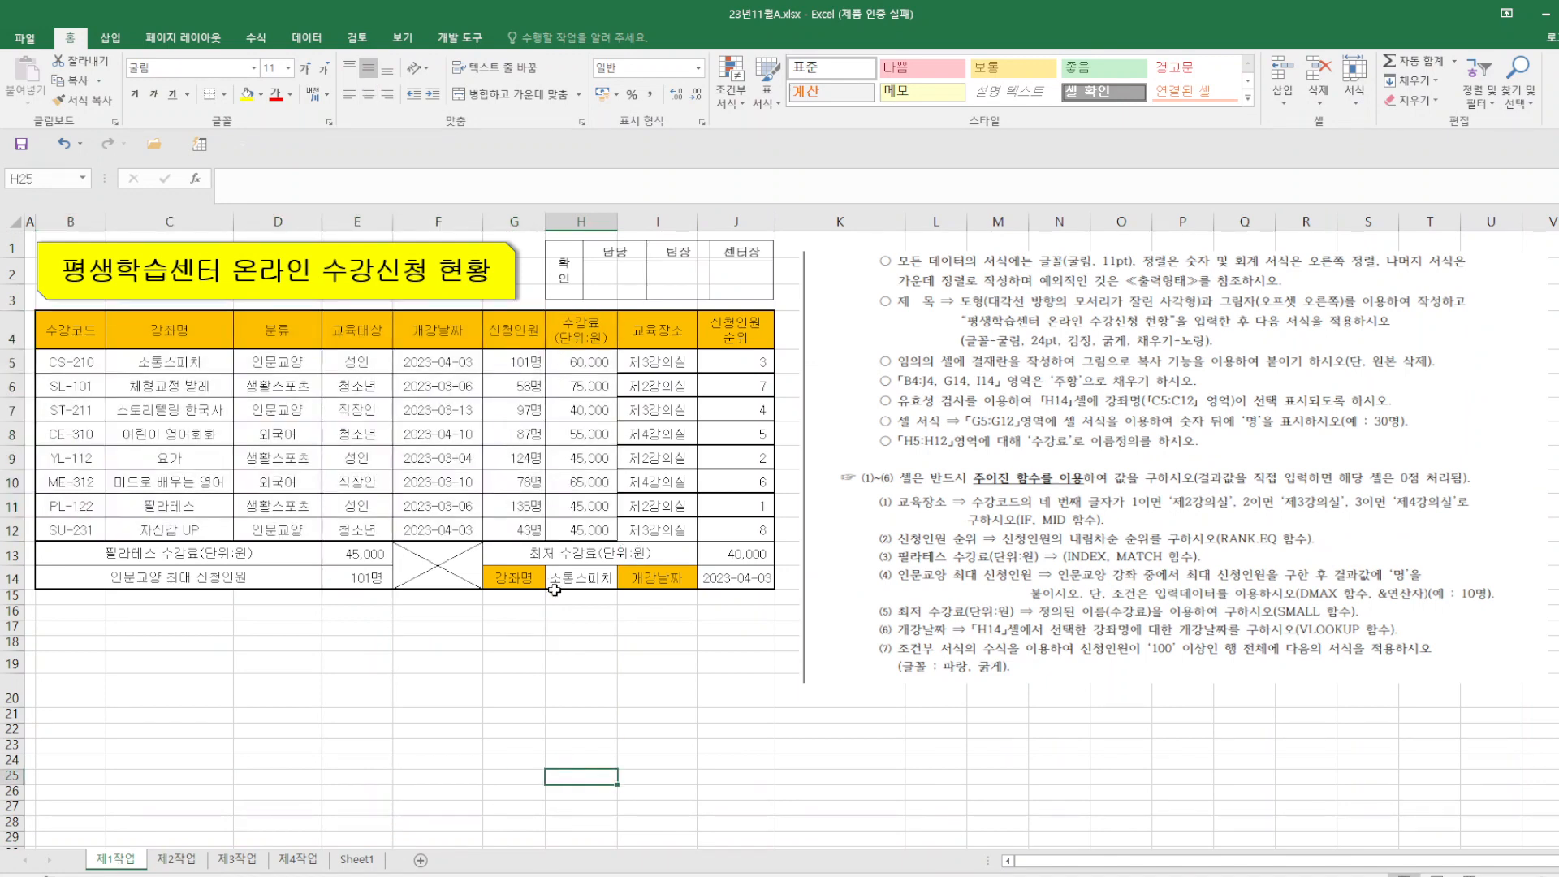
{"action": "left_click", "coordinate": [300, 862]}
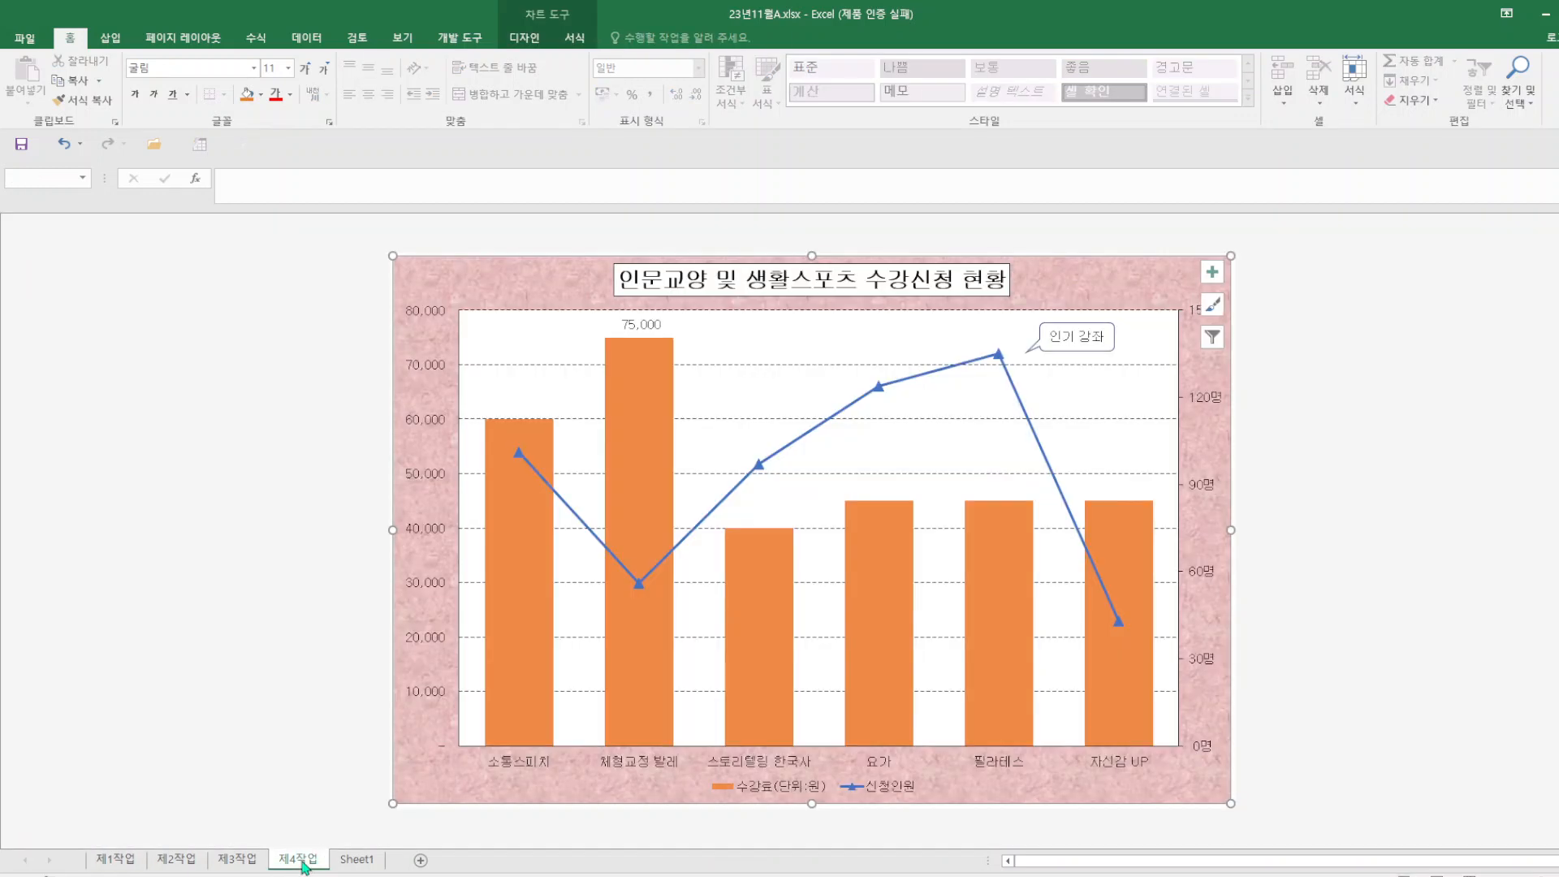
{"action": "left_click", "coordinate": [249, 862]}
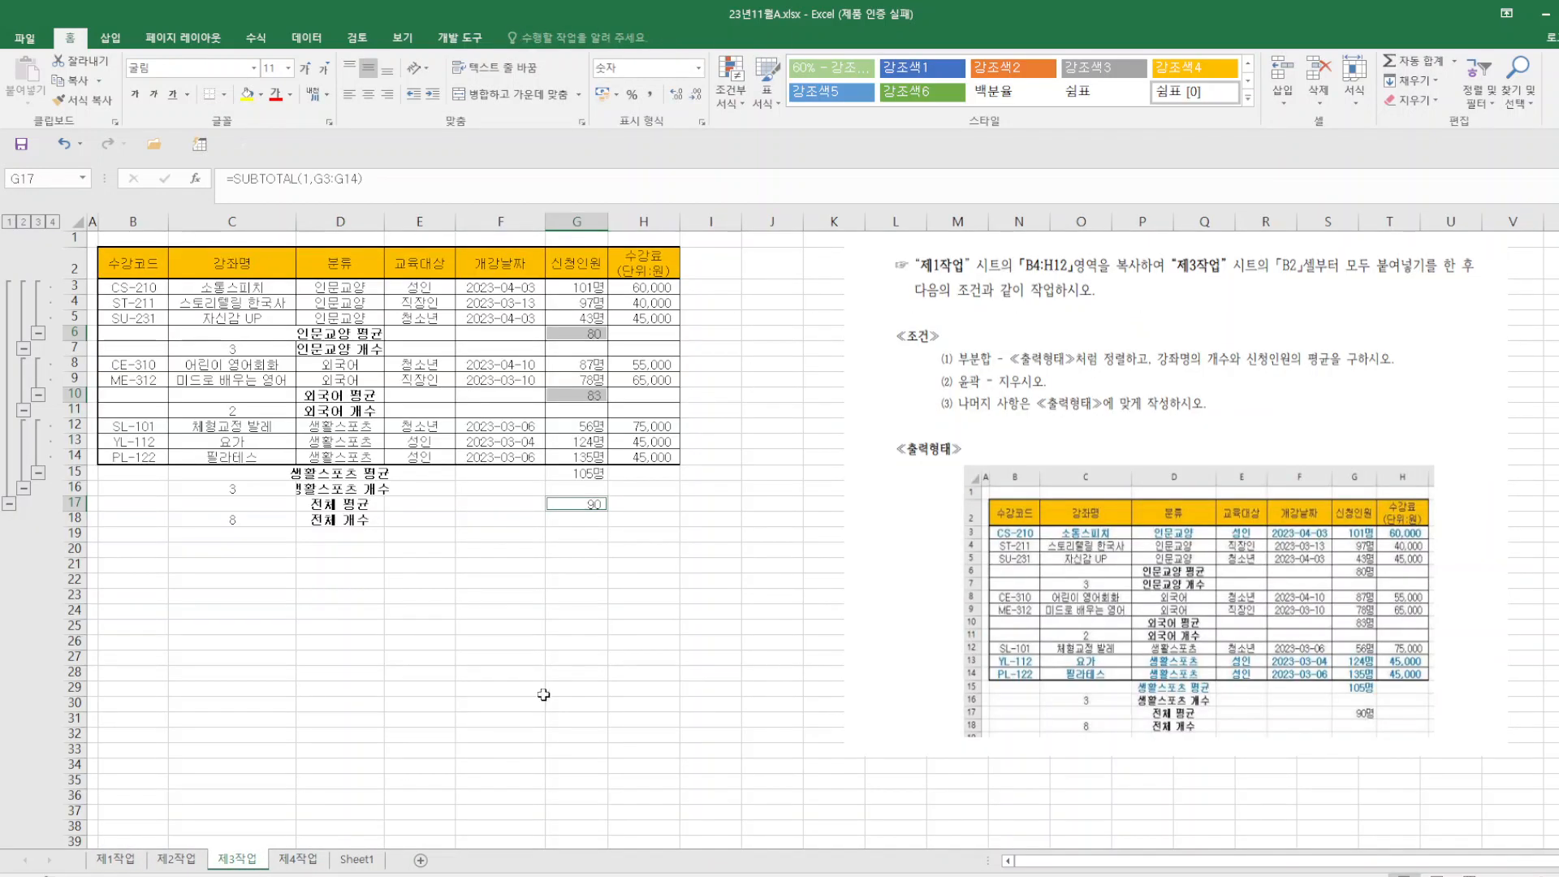
{"action": "left_click", "coordinate": [572, 670]}
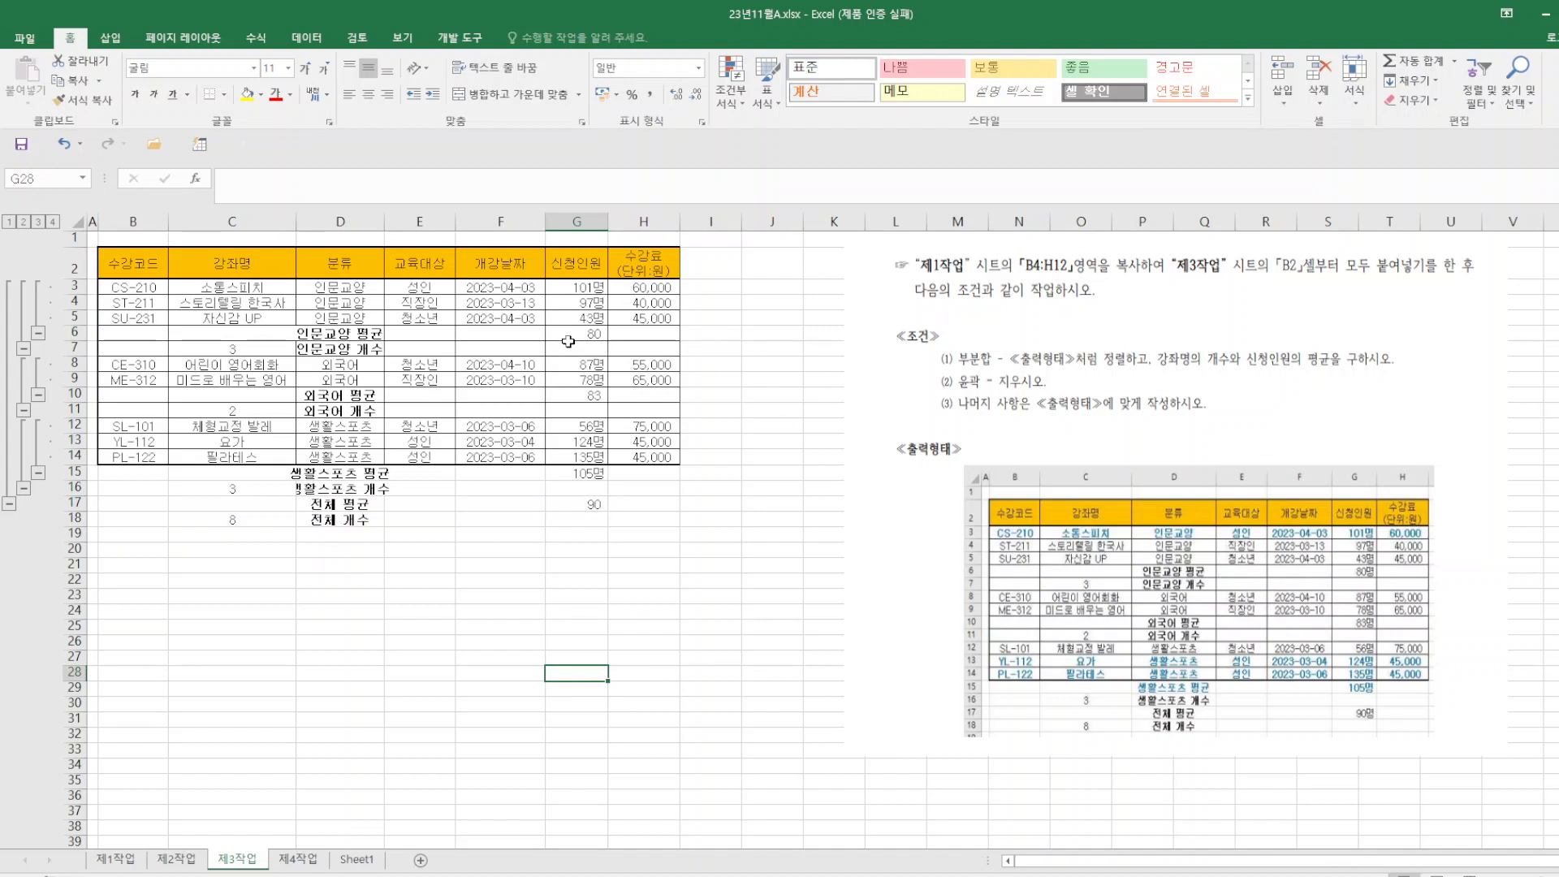
- Format the whole 신청인원 range G3:G17 with the 숫자 category and 0 decimal places
{"action": "left_click", "coordinate": [573, 331]}
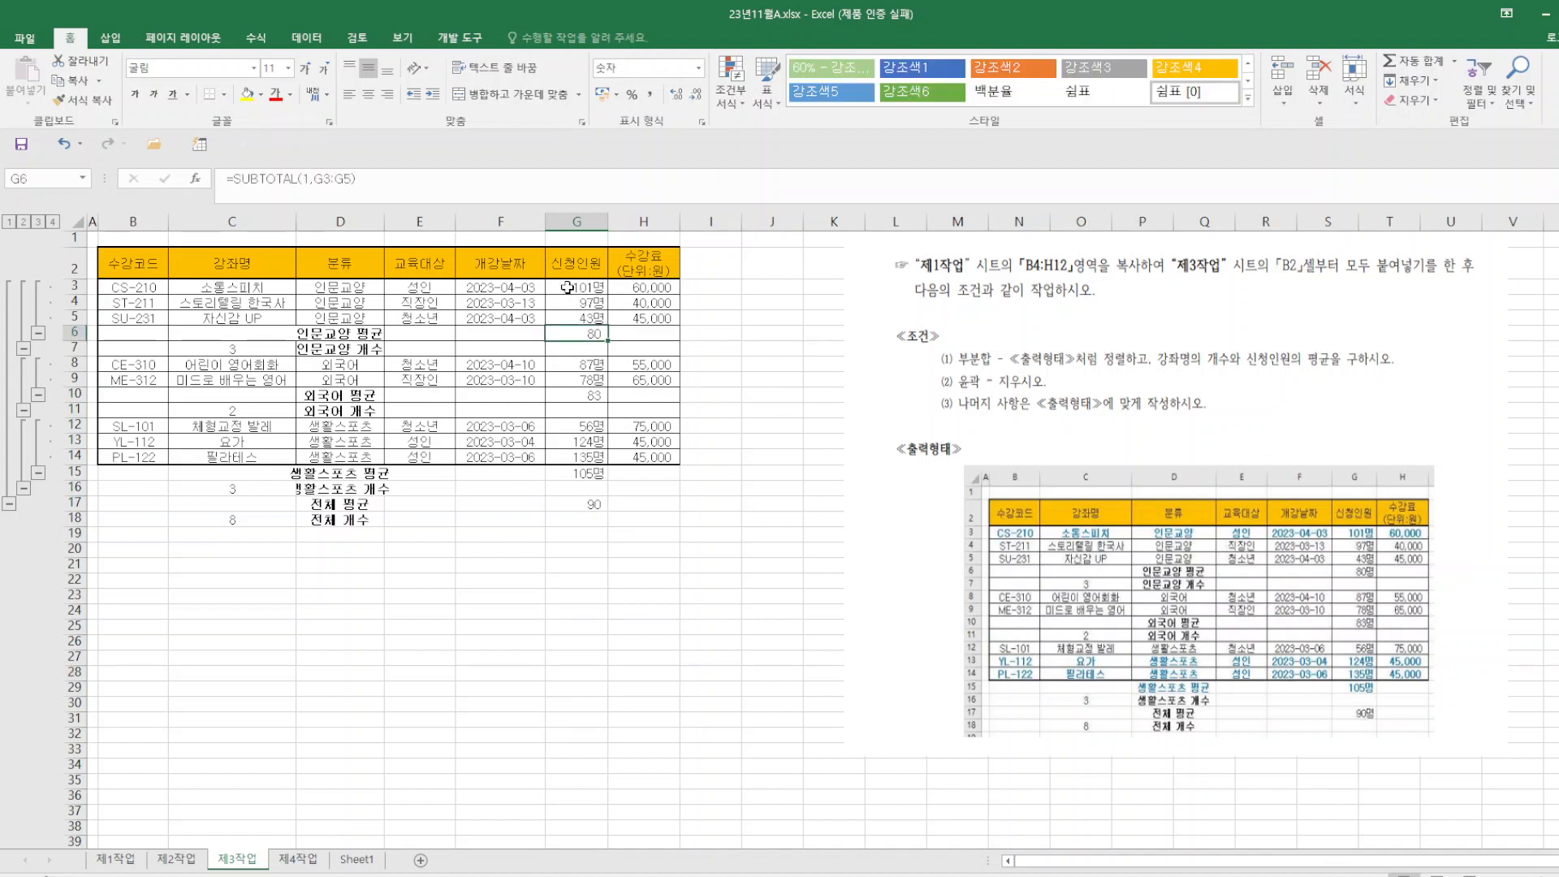
{"action": "left_click_drag", "start_coordinate": [566, 287], "coordinate": [589, 503]}
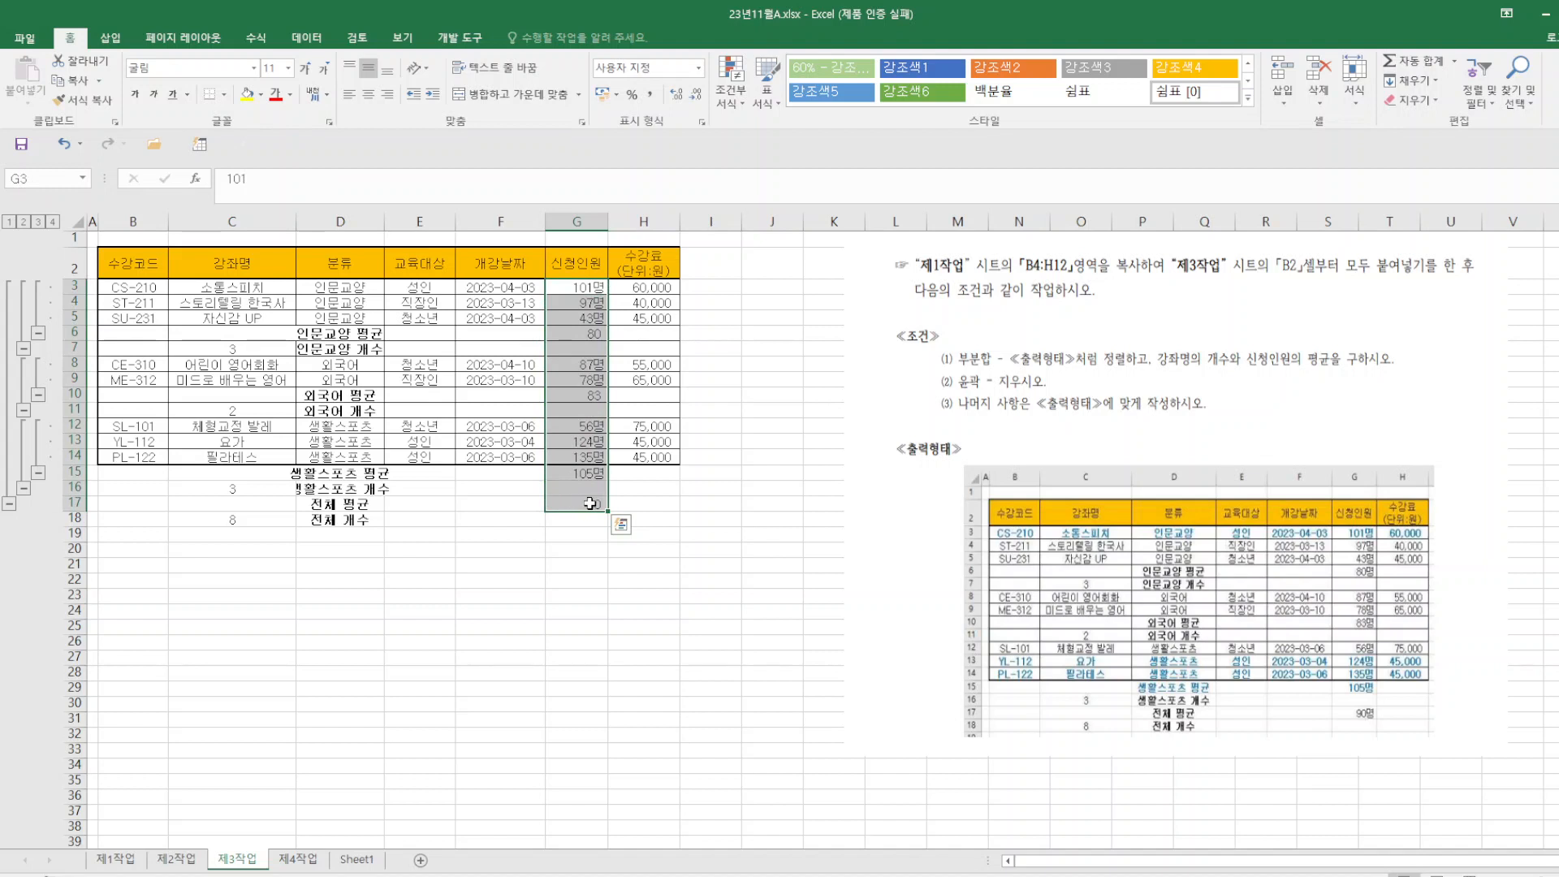
{"action": "right_click", "coordinate": [590, 503]}
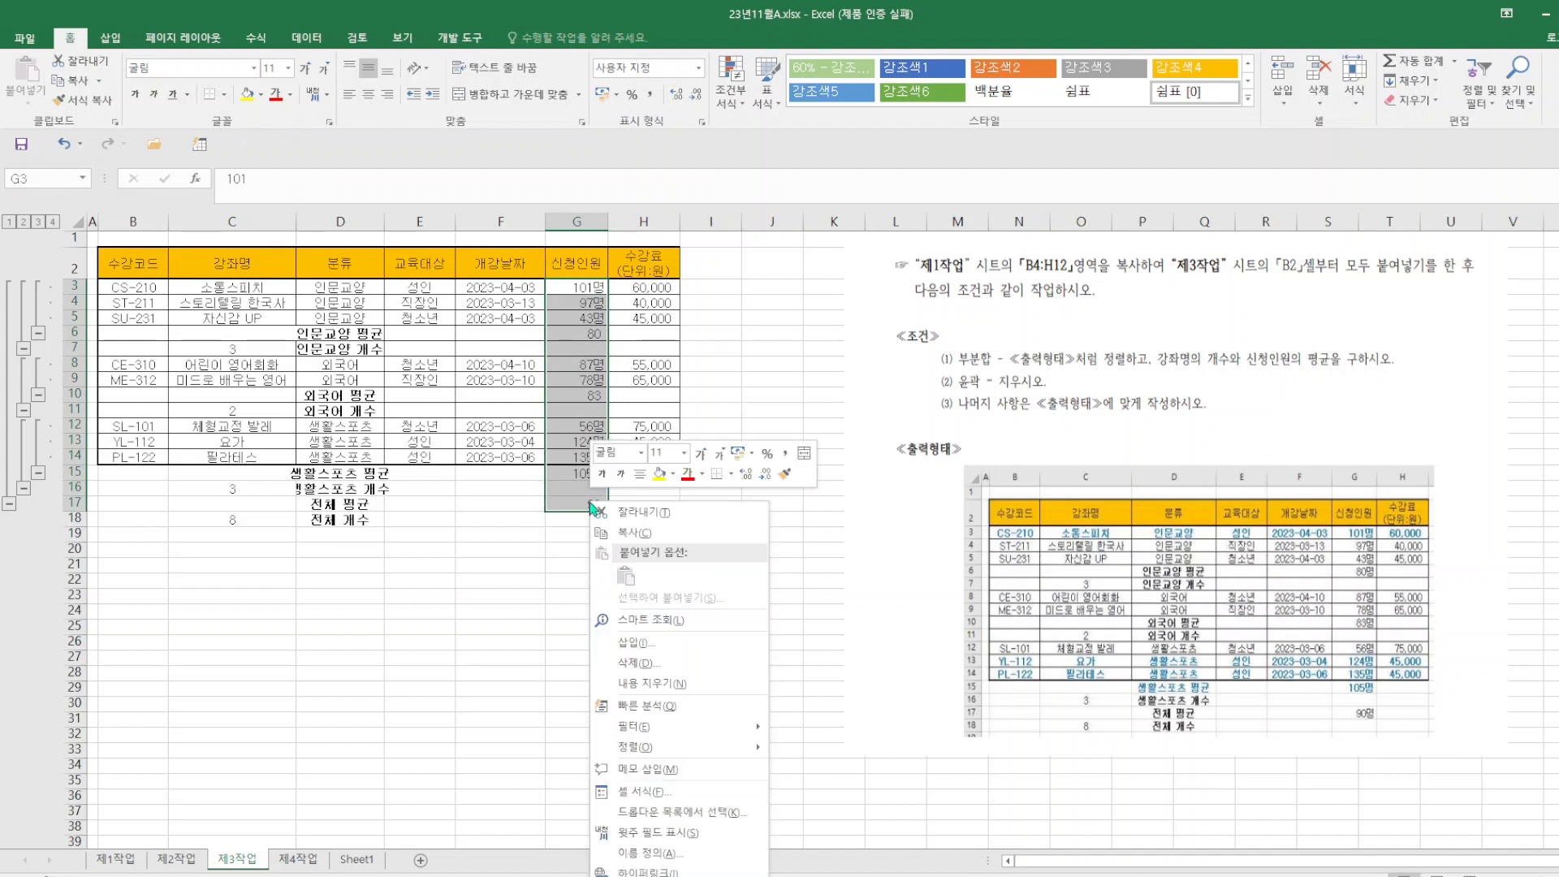
{"action": "left_click", "coordinate": [692, 793]}
{"action": "left_click", "coordinate": [499, 528]}
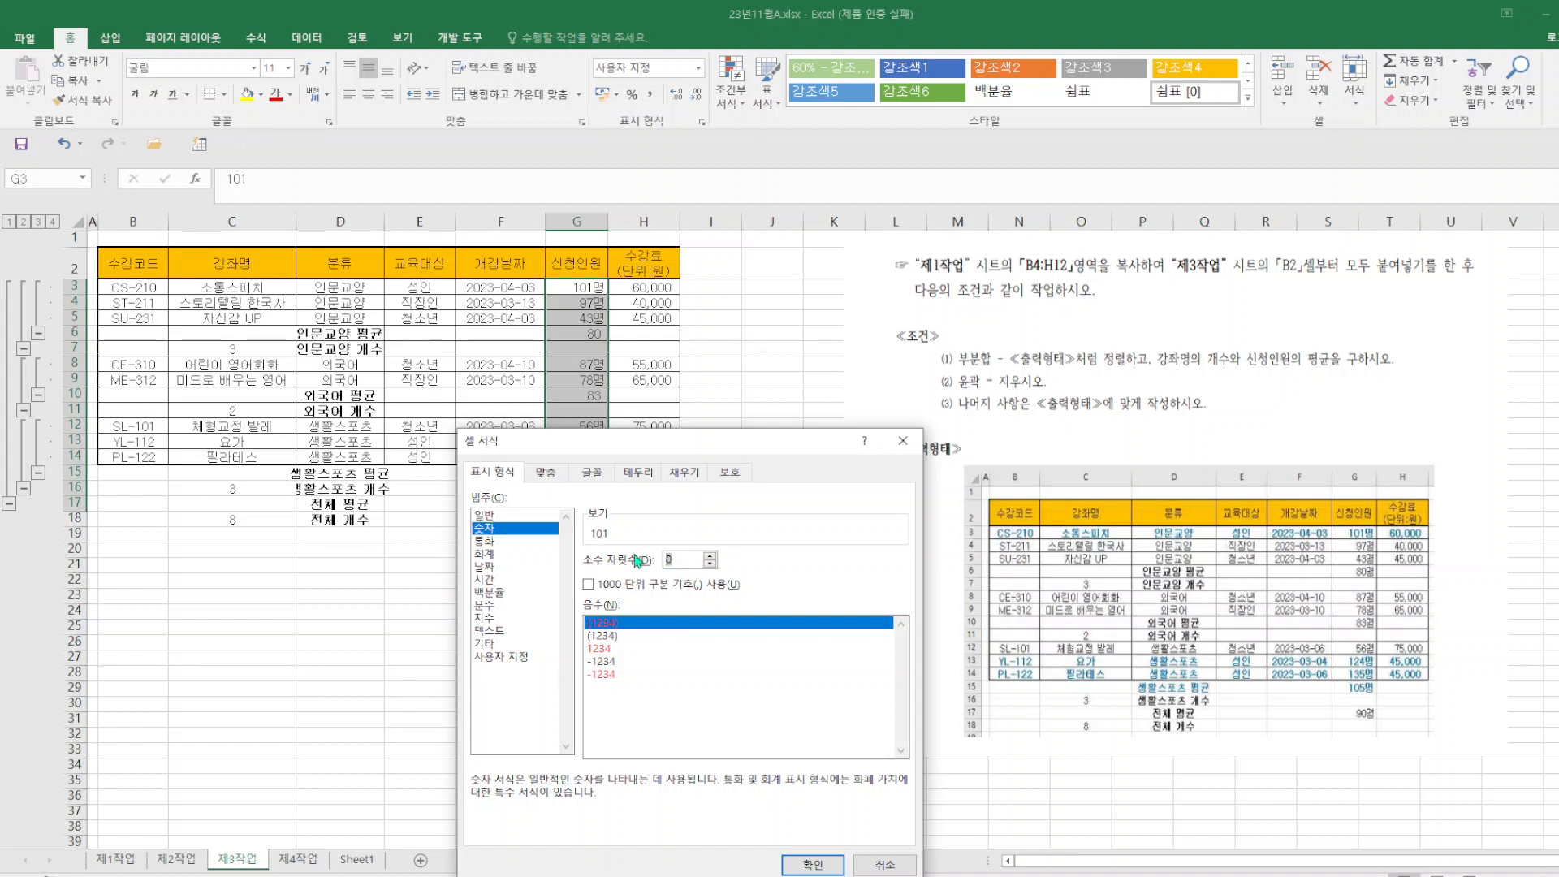
{"action": "left_click", "coordinate": [807, 864]}
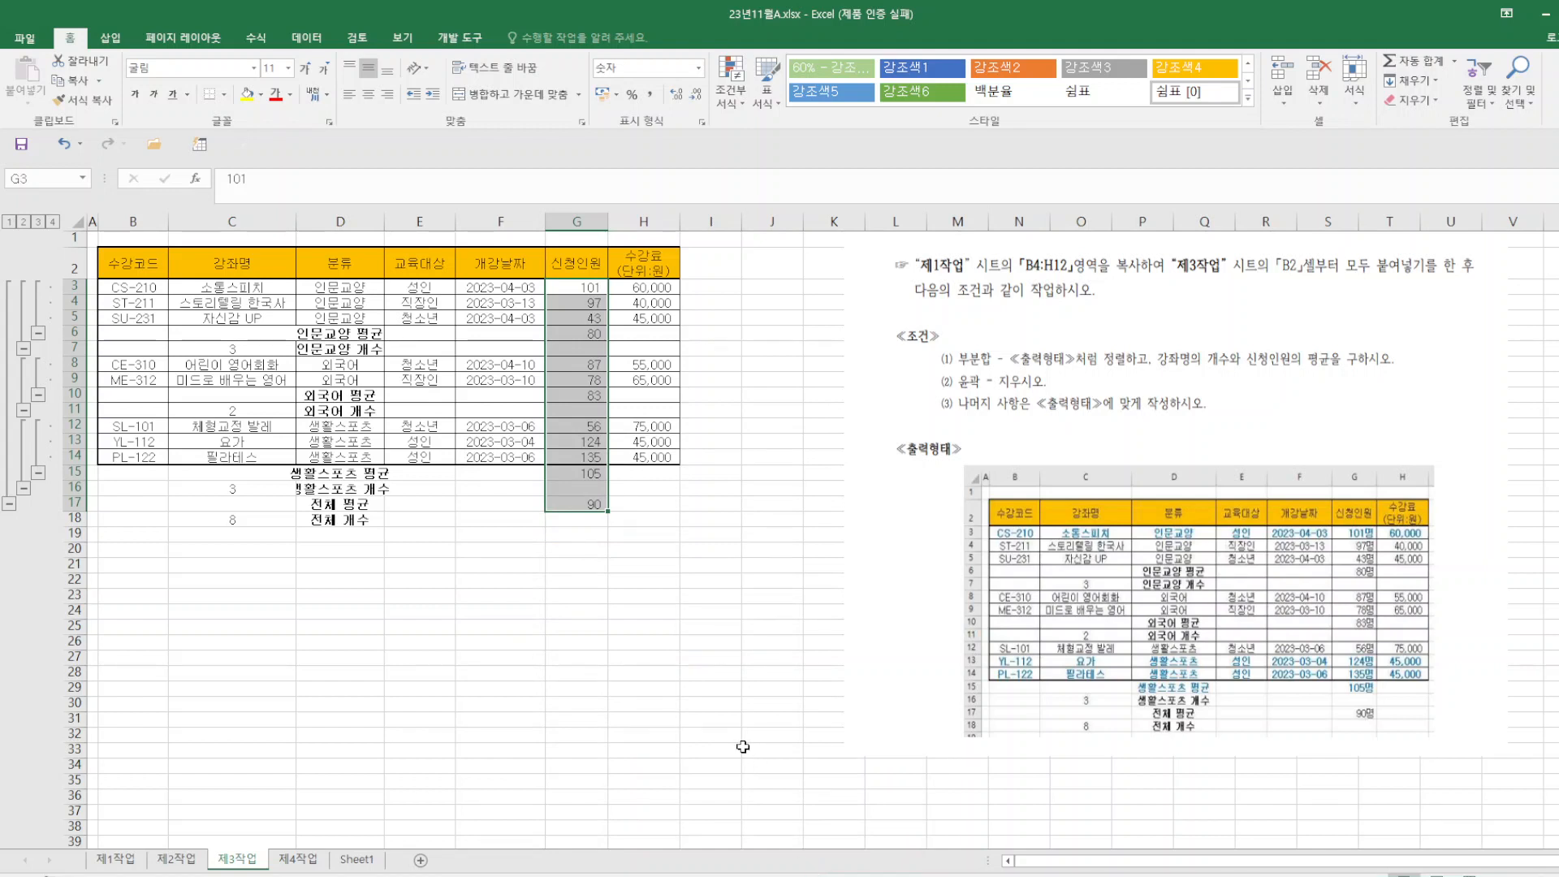
{"action": "left_click", "coordinate": [714, 719]}
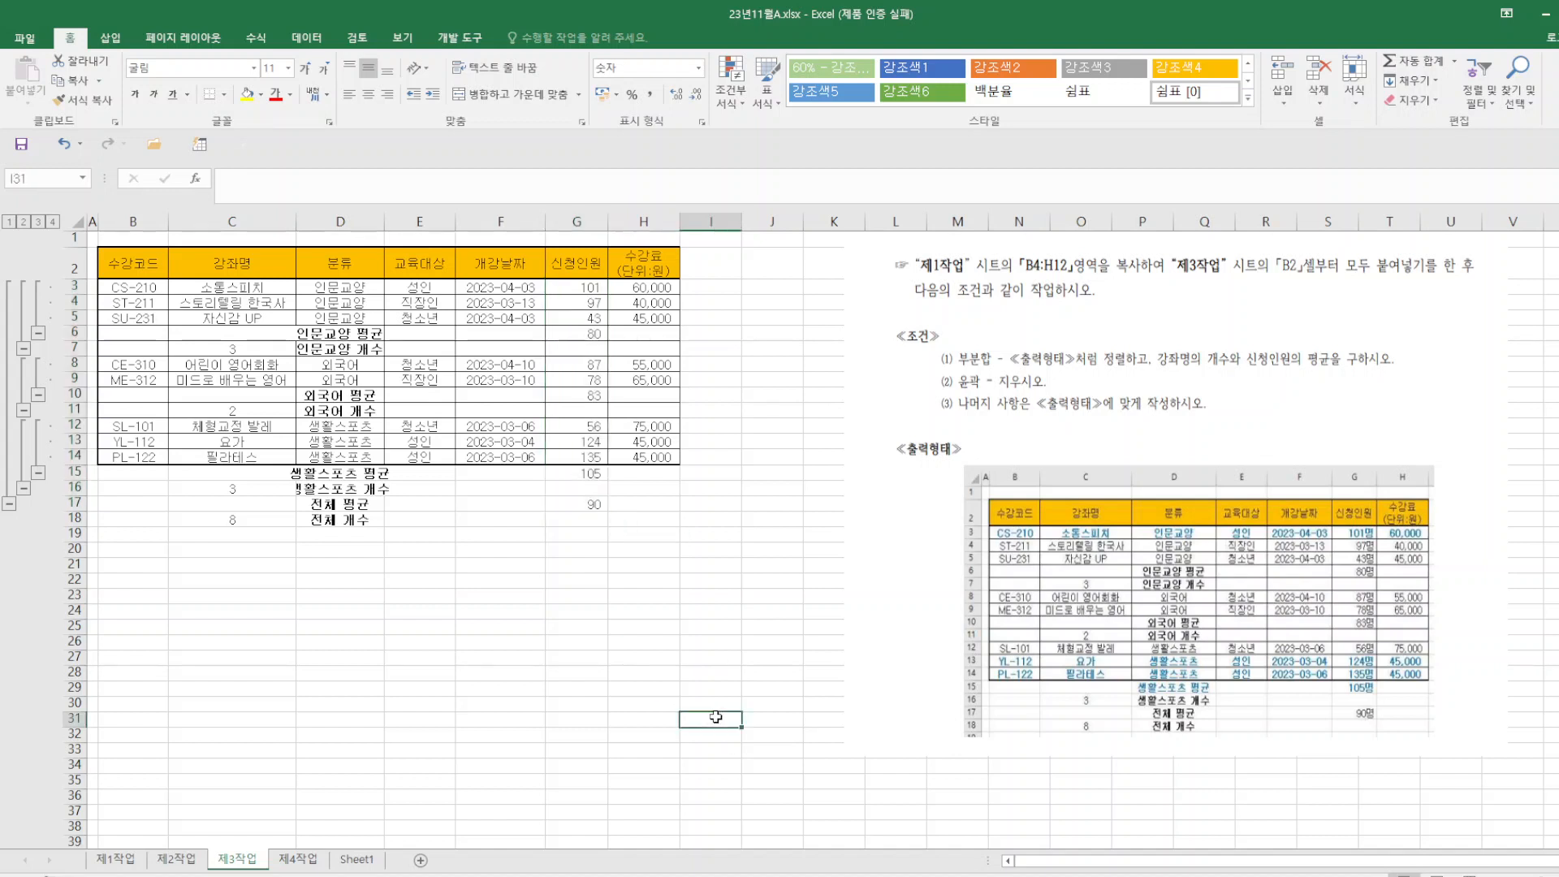
- Remove all subtotals from the table in columns B:H on the 제3작업 sheet
{"action": "left_click_drag", "start_coordinate": [121, 219], "coordinate": [626, 222]}
{"action": "right_click", "coordinate": [634, 222]}
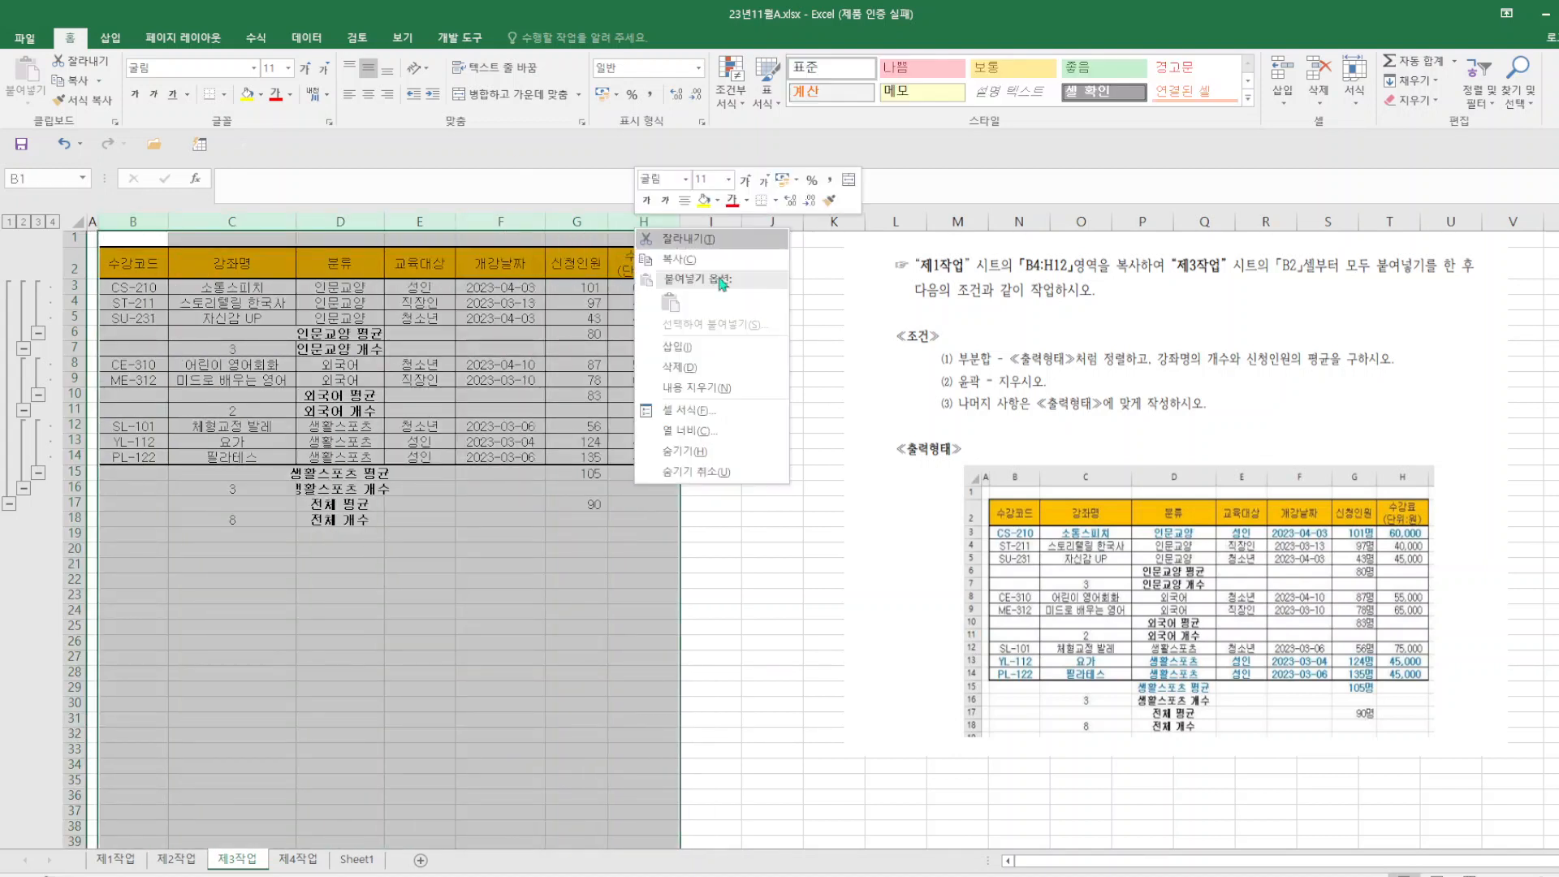
{"action": "left_click", "coordinate": [834, 366]}
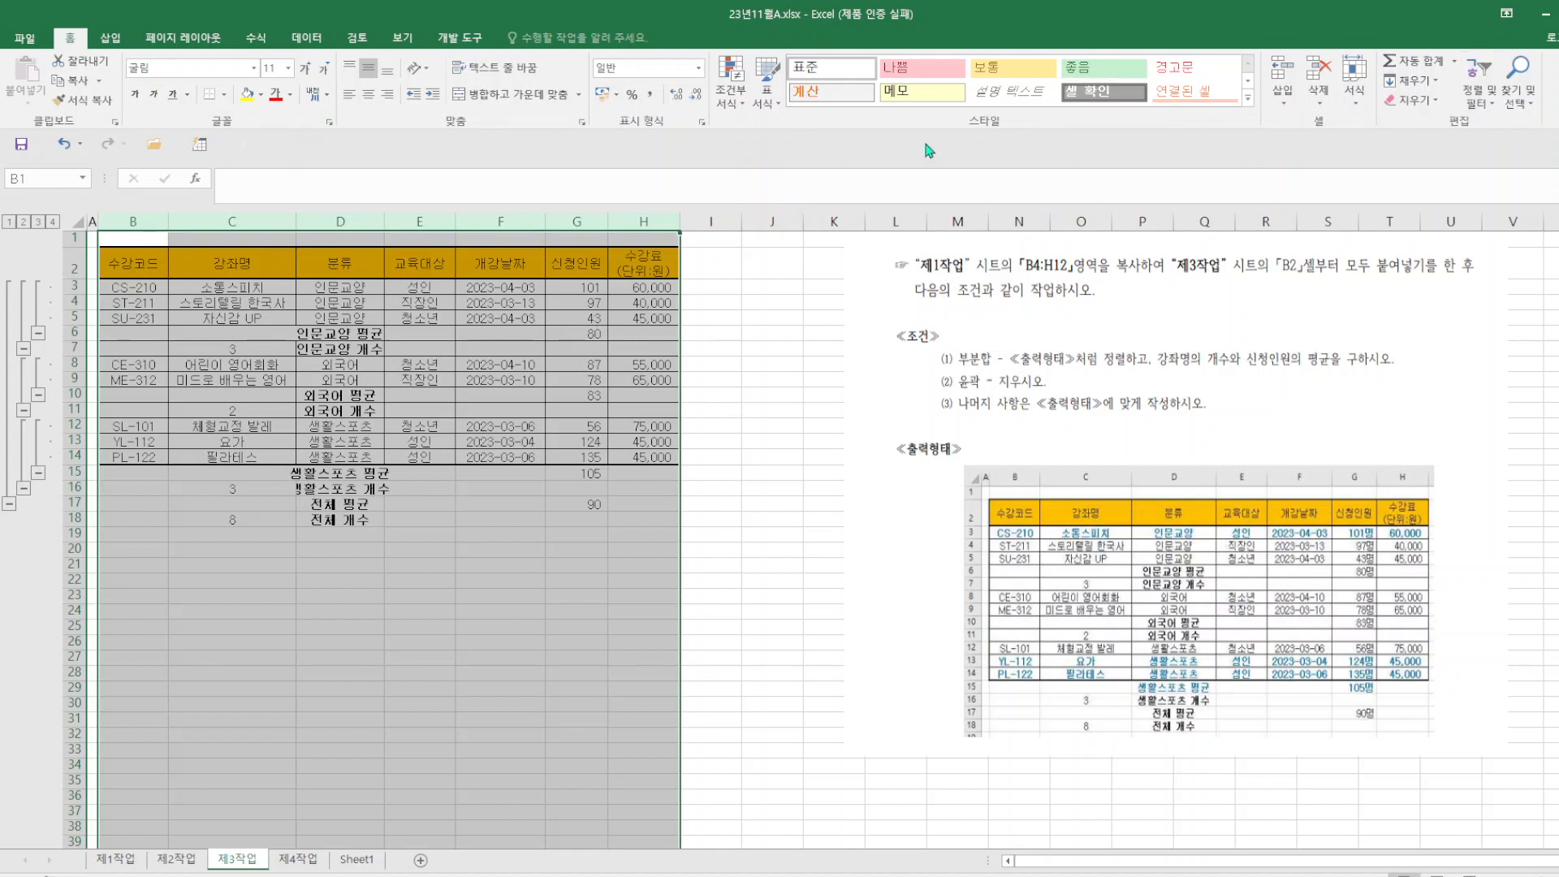
{"action": "left_click", "coordinate": [307, 37]}
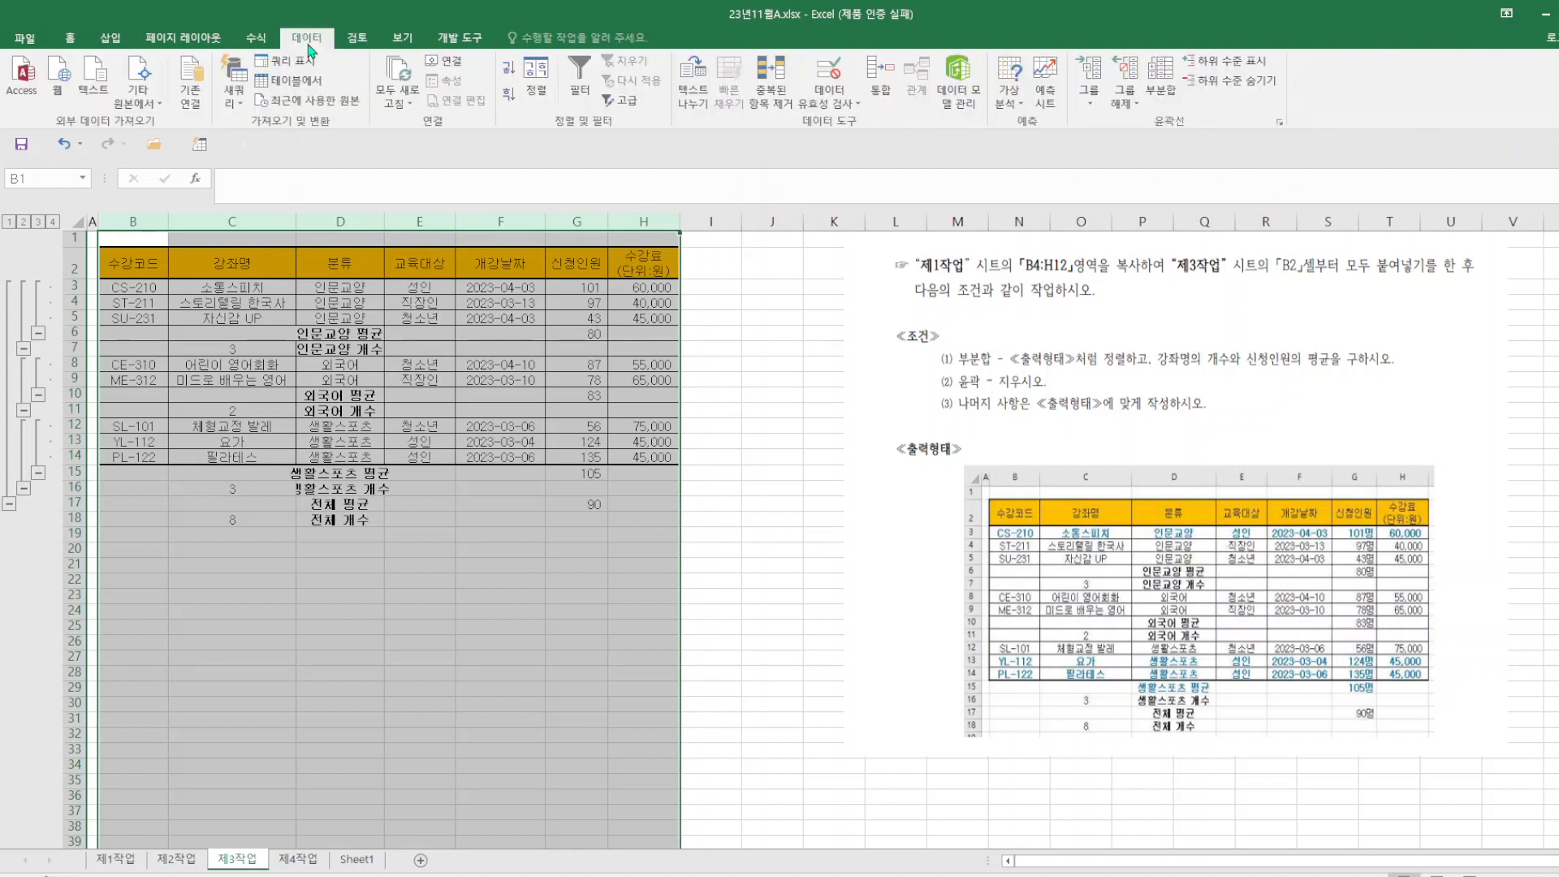
{"action": "left_click", "coordinate": [1163, 91]}
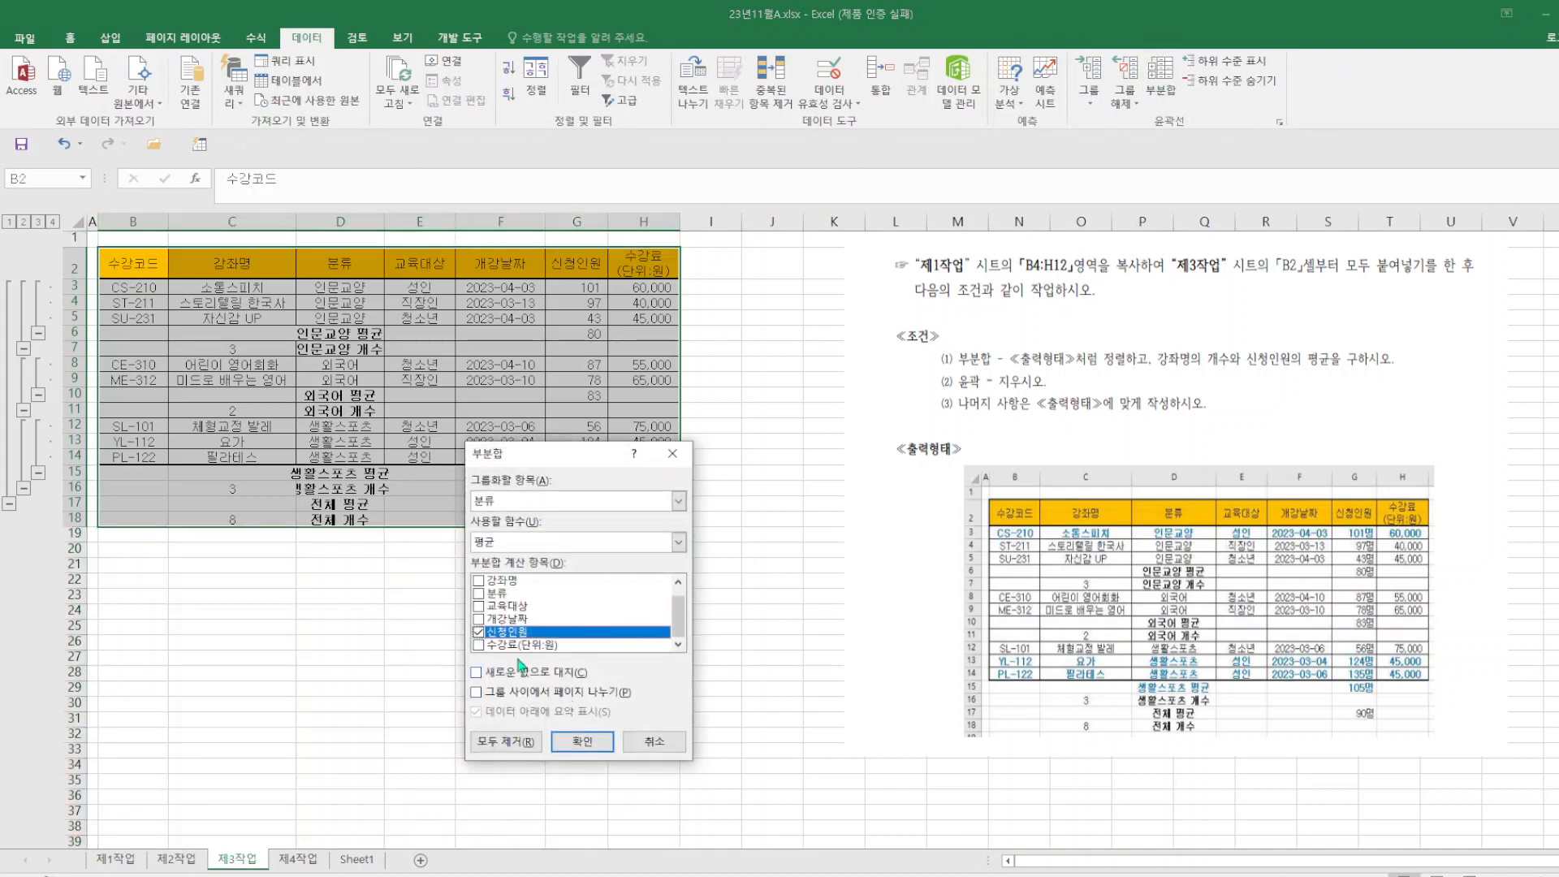
{"action": "left_click", "coordinate": [506, 740]}
{"action": "left_click", "coordinate": [689, 595]}
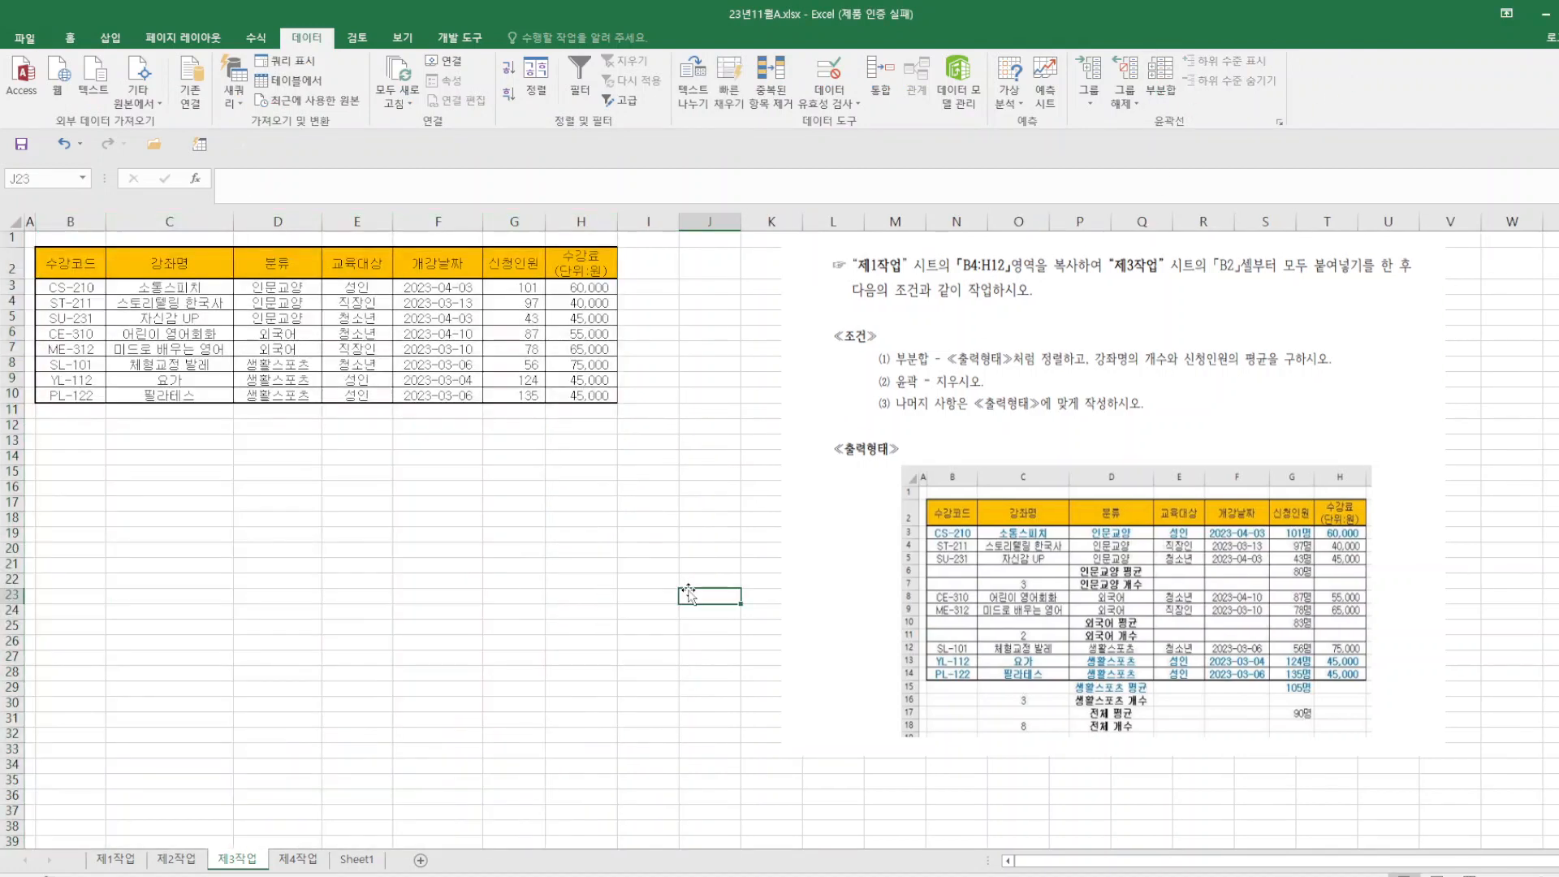
- Copy the range B4:H12 on the 제1작업 sheet
{"action": "left_click", "coordinate": [113, 859]}
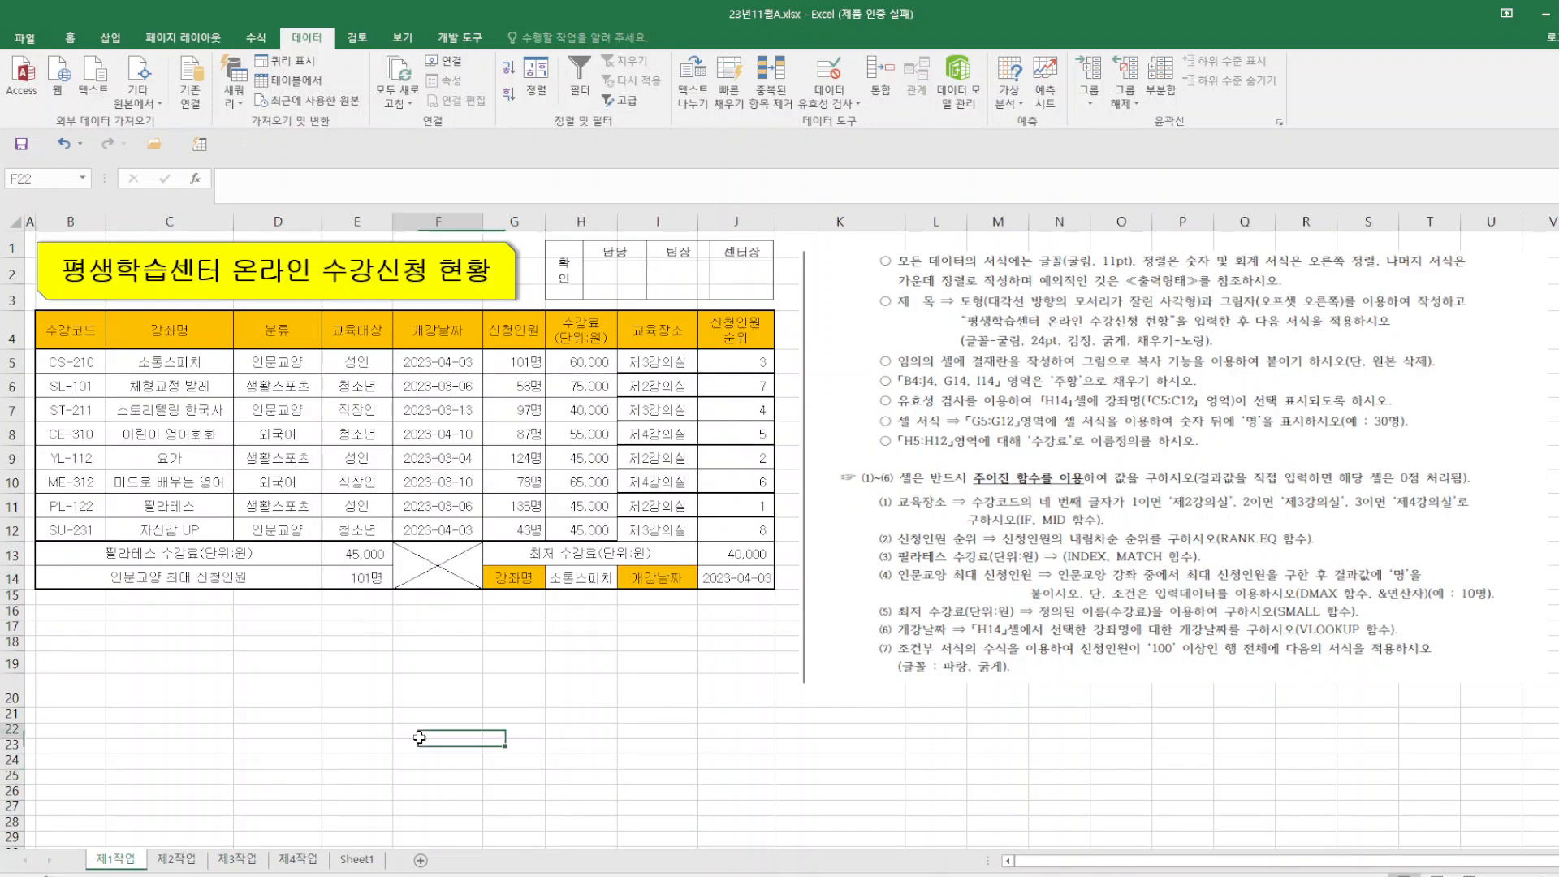
{"action": "left_click_drag", "start_coordinate": [66, 326], "coordinate": [580, 532]}
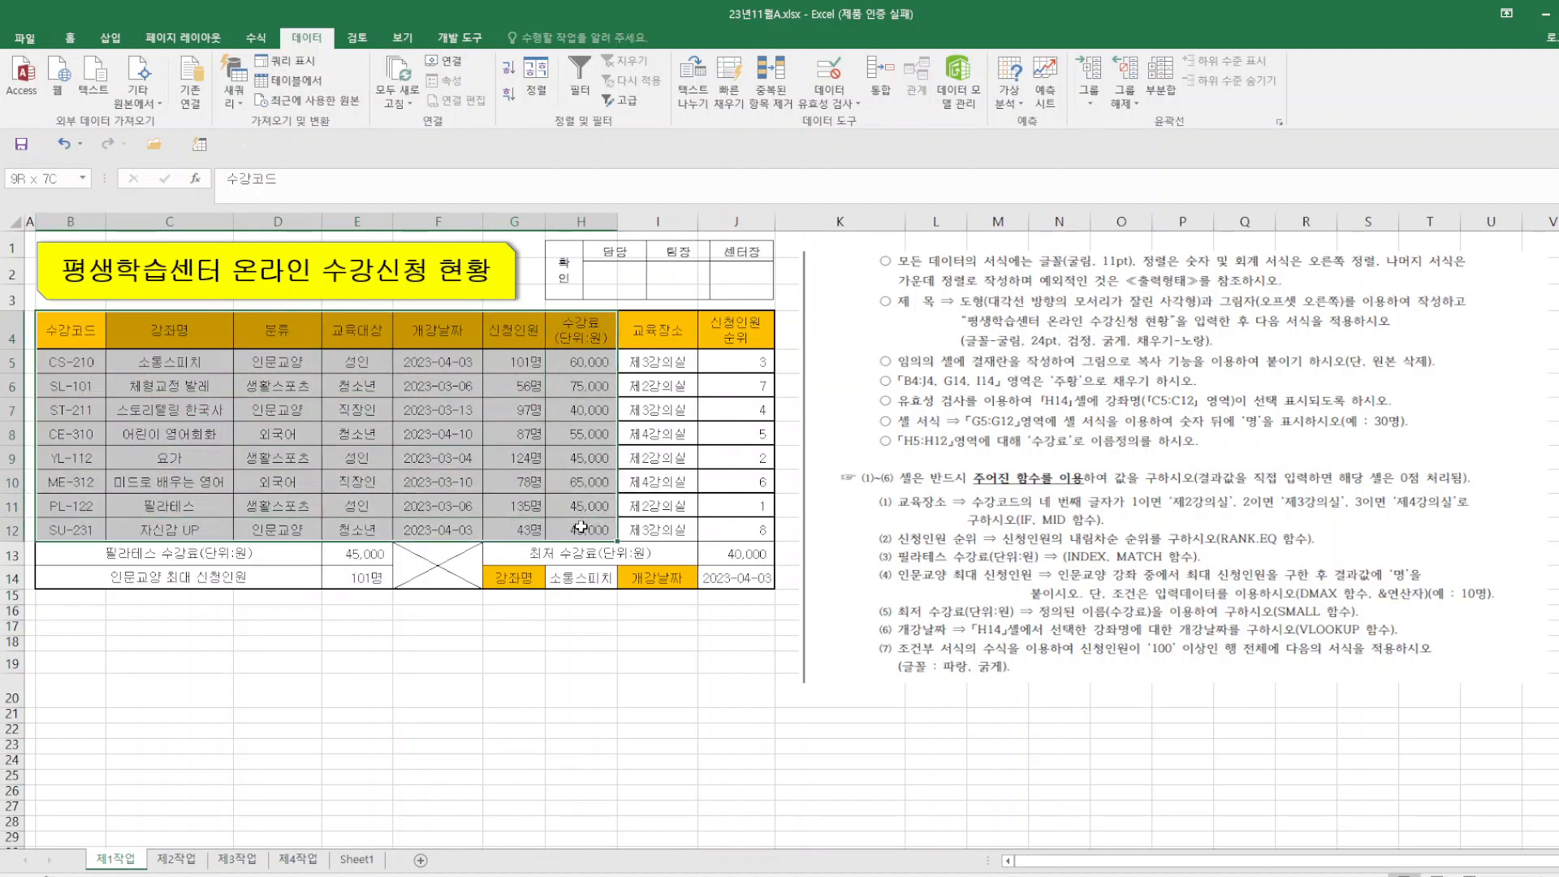
{"action": "right_click", "coordinate": [579, 339]}
{"action": "left_click", "coordinate": [617, 369]}
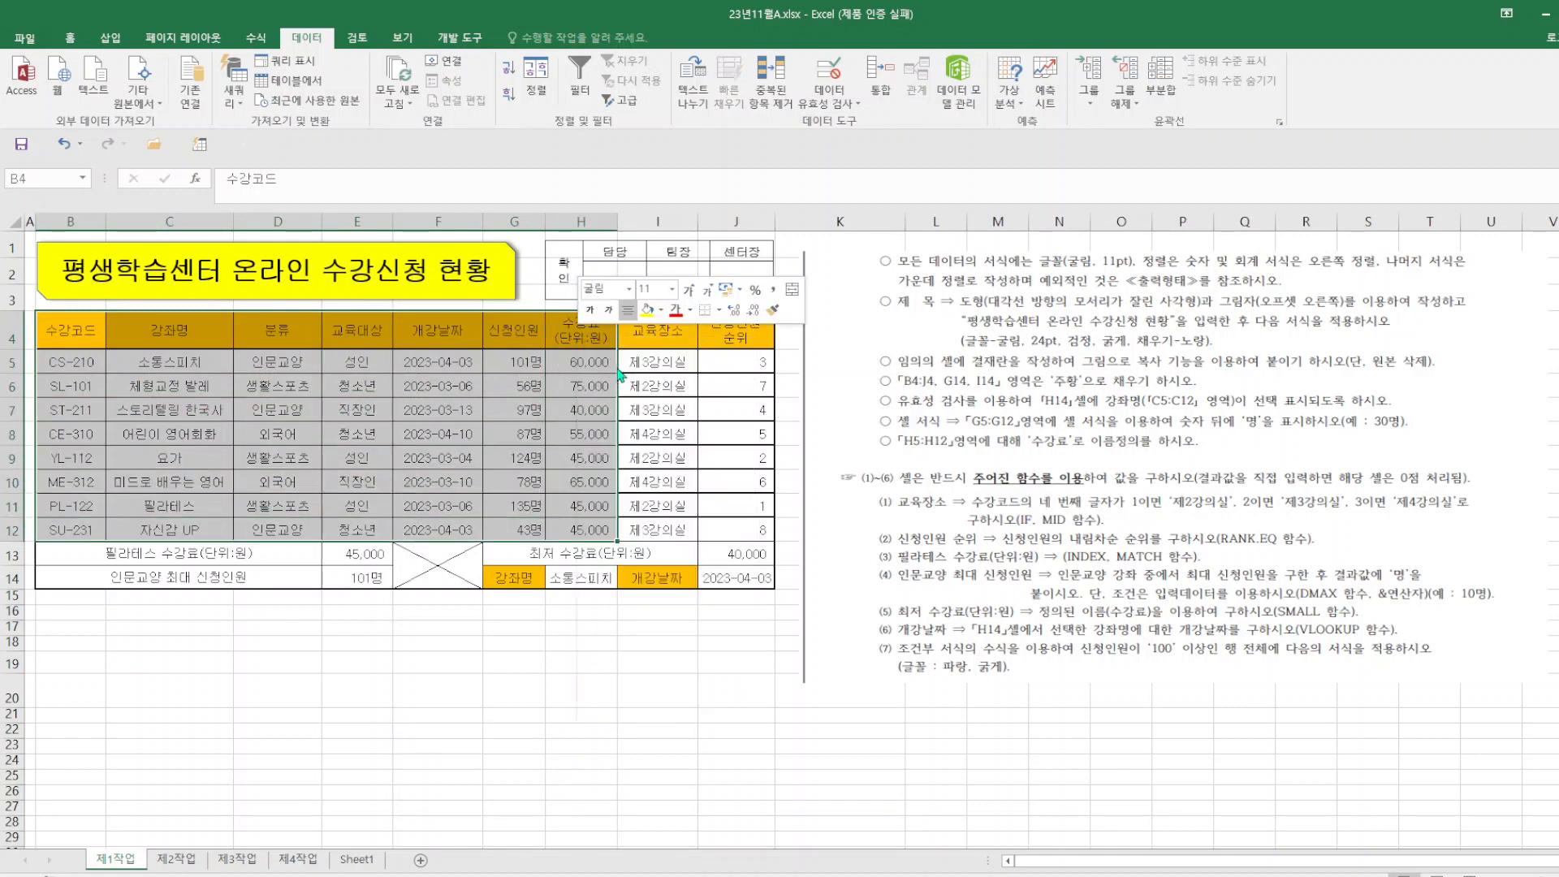
- Delete columns B through H on the 제3작업 sheet and move the instruction picture right to about columns L to V
{"action": "left_click", "coordinate": [236, 859]}
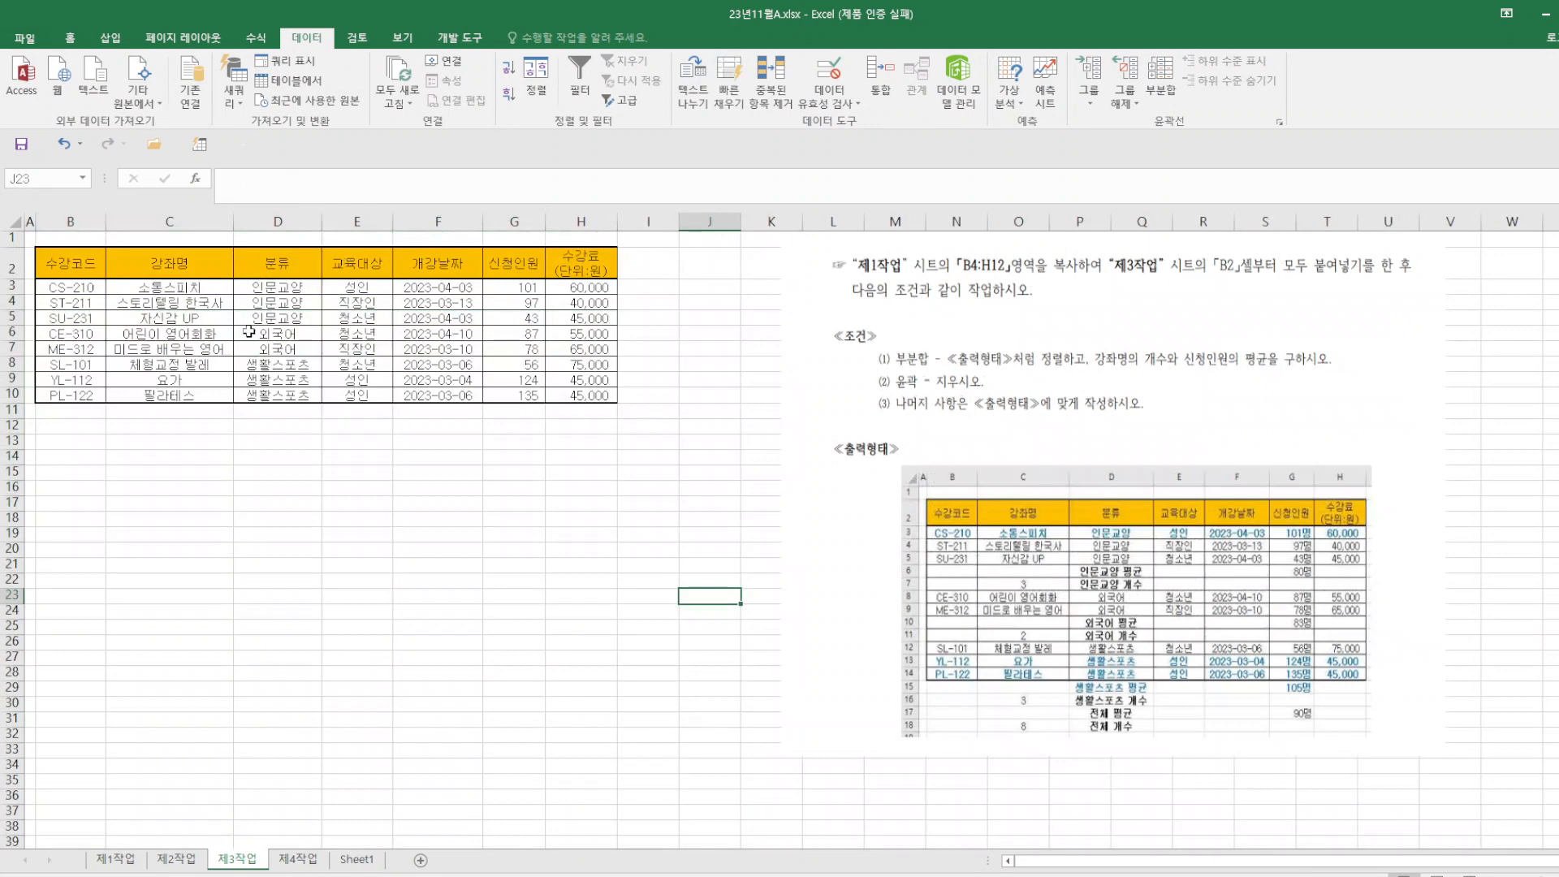
{"action": "left_click_drag", "start_coordinate": [70, 221], "coordinate": [581, 219]}
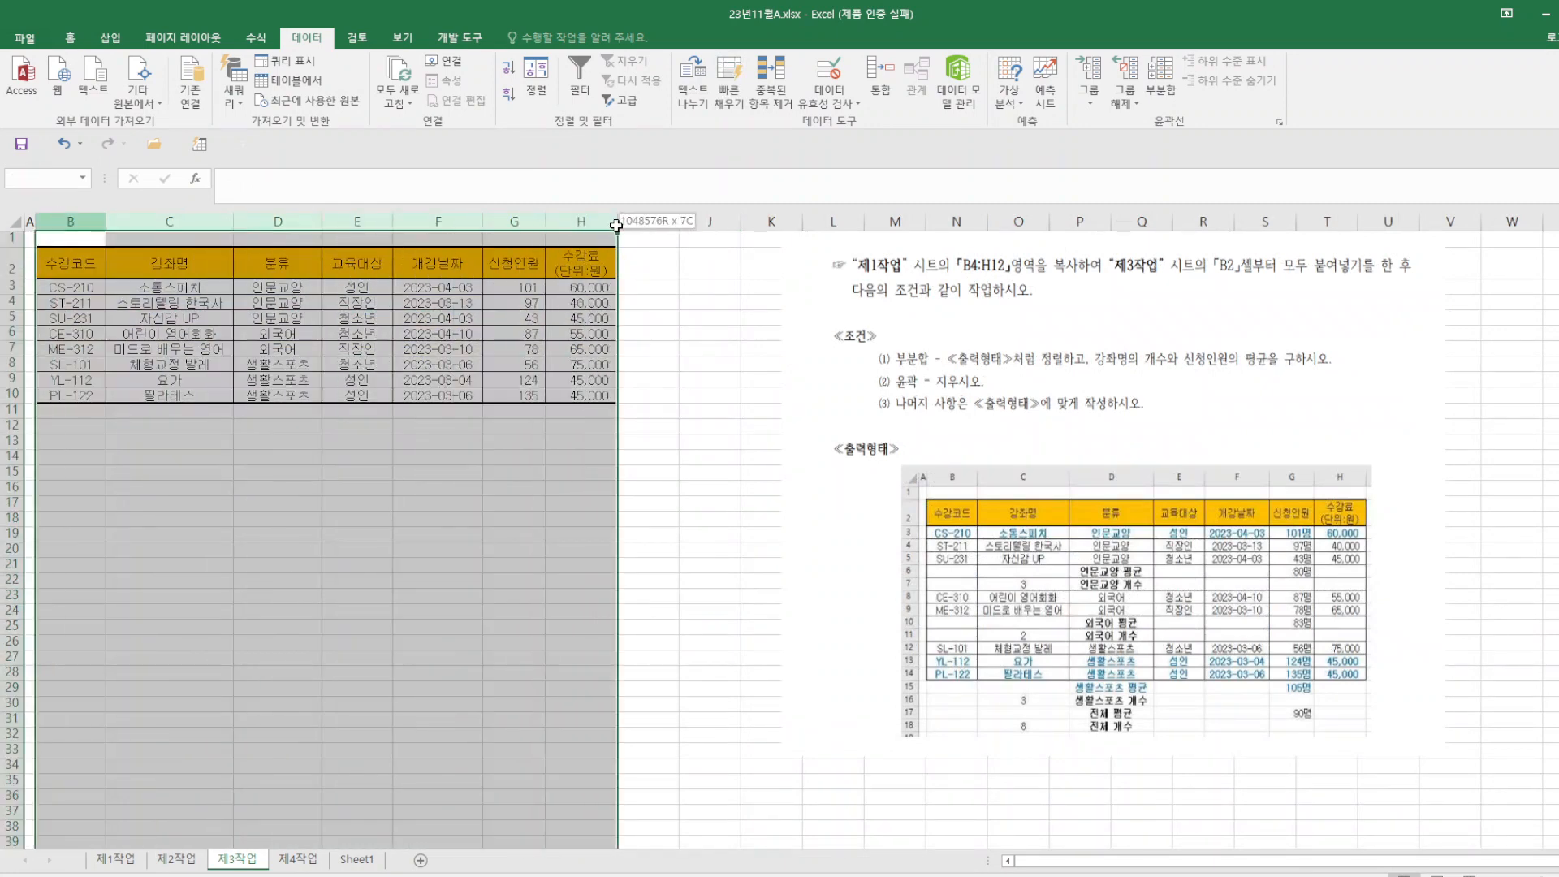
{"action": "right_click", "coordinate": [590, 231]}
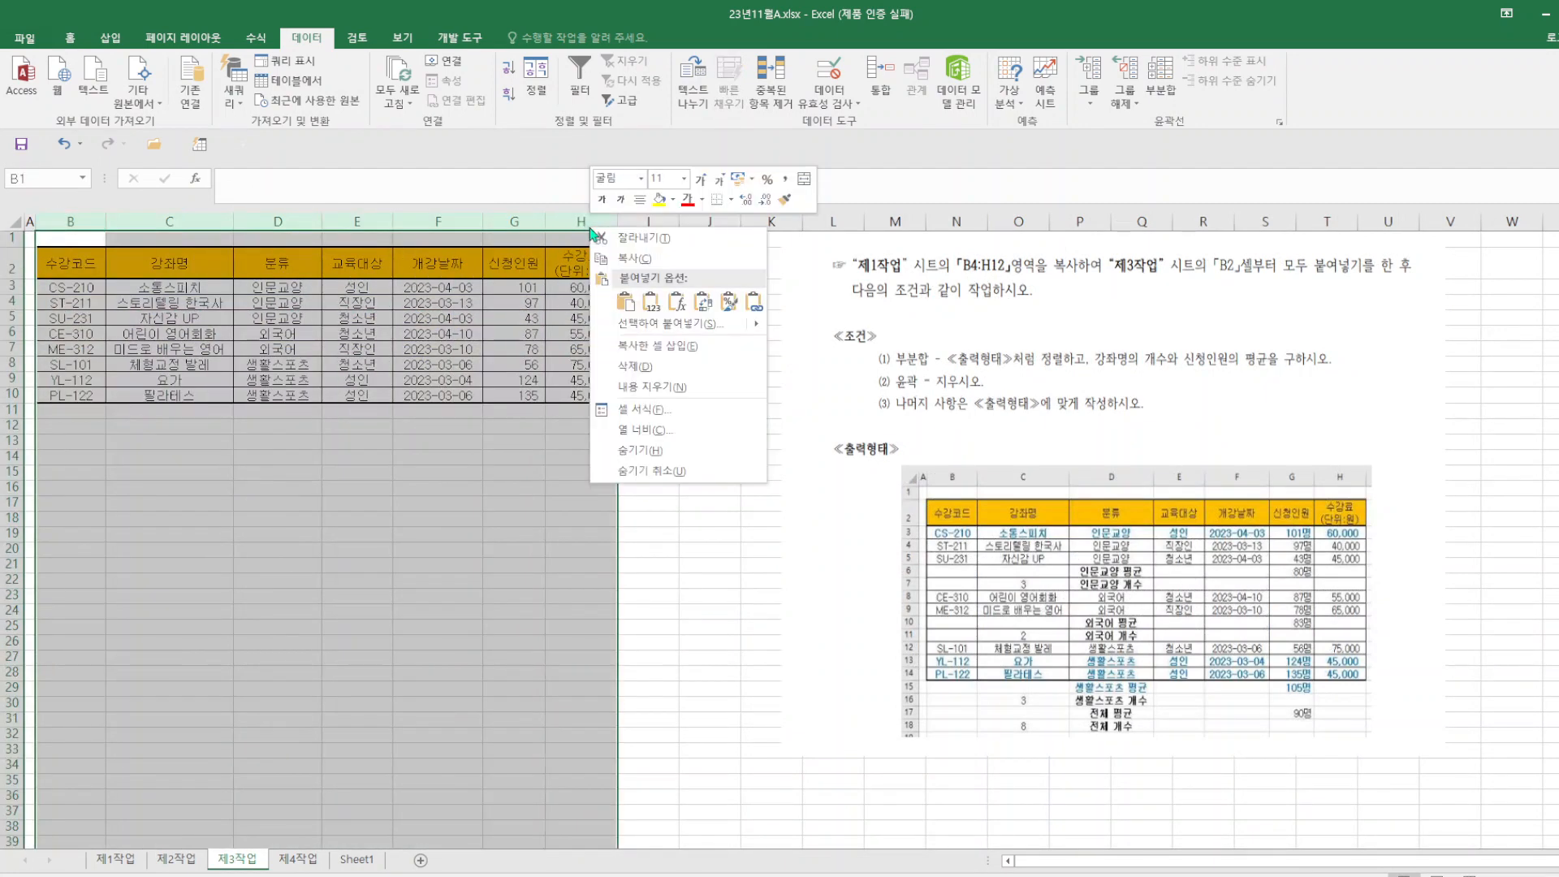
{"action": "left_click", "coordinate": [675, 368]}
{"action": "left_click", "coordinate": [934, 514]}
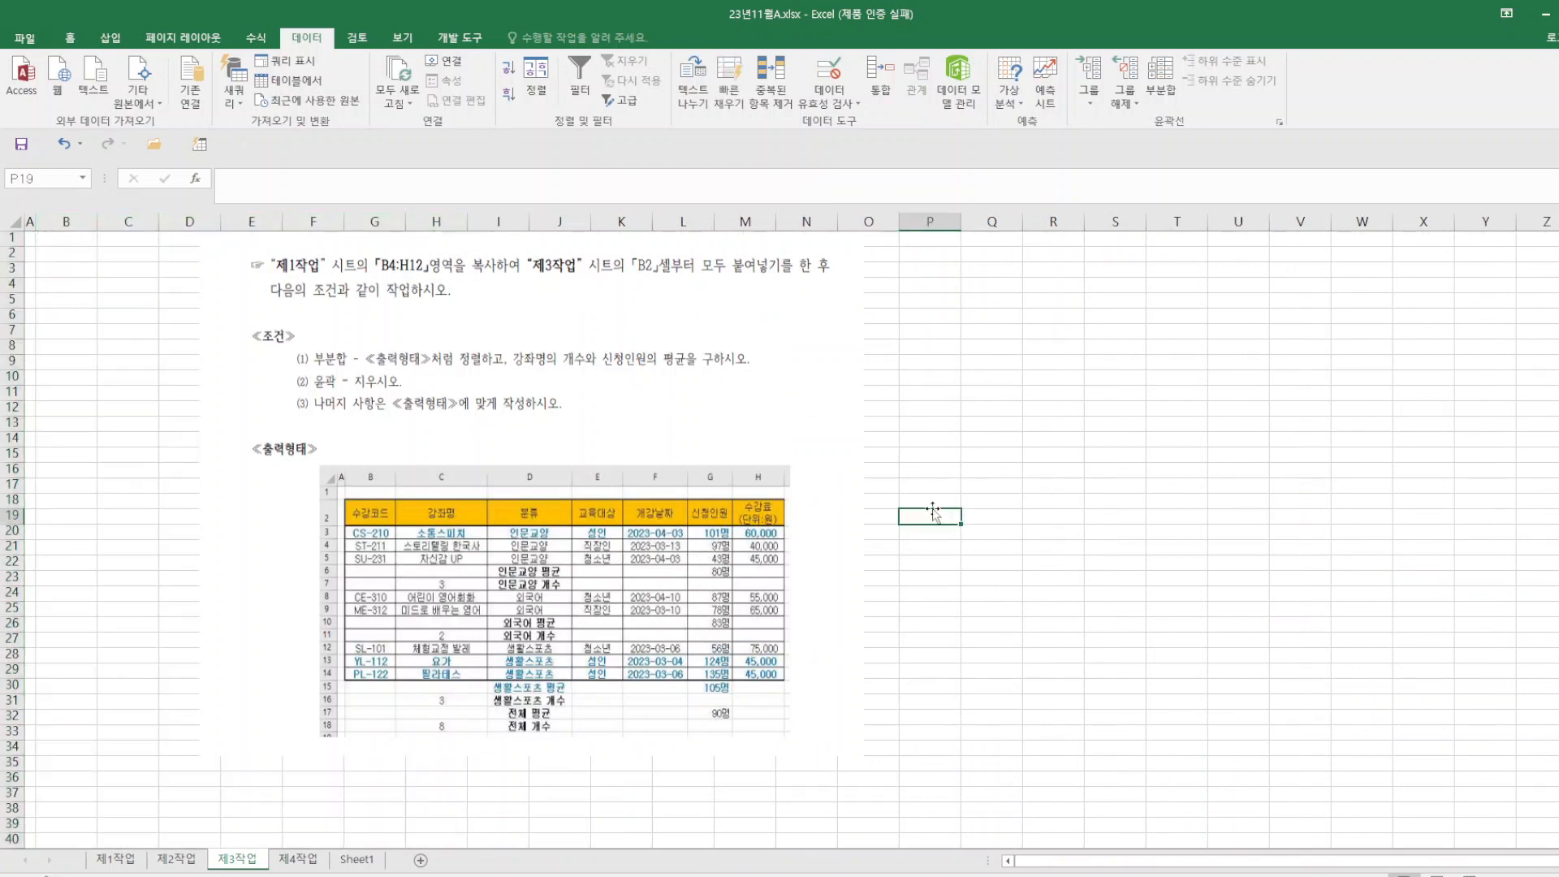
{"action": "left_click_drag", "start_coordinate": [845, 455], "coordinate": [1300, 434]}
{"action": "left_click", "coordinate": [77, 254]}
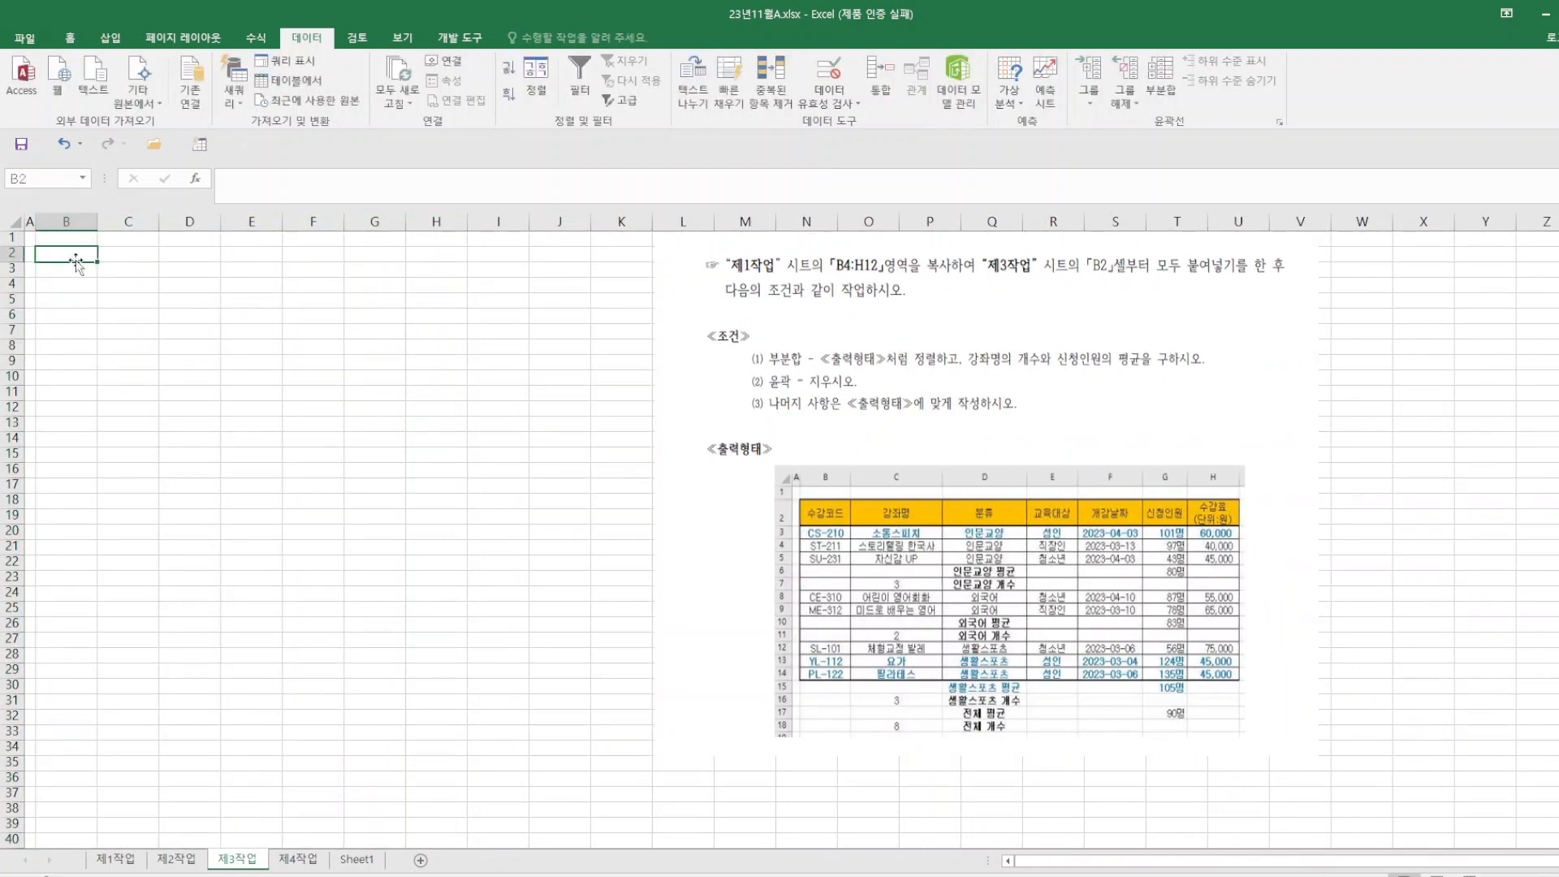
{"action": "right_click", "coordinate": [74, 255]}
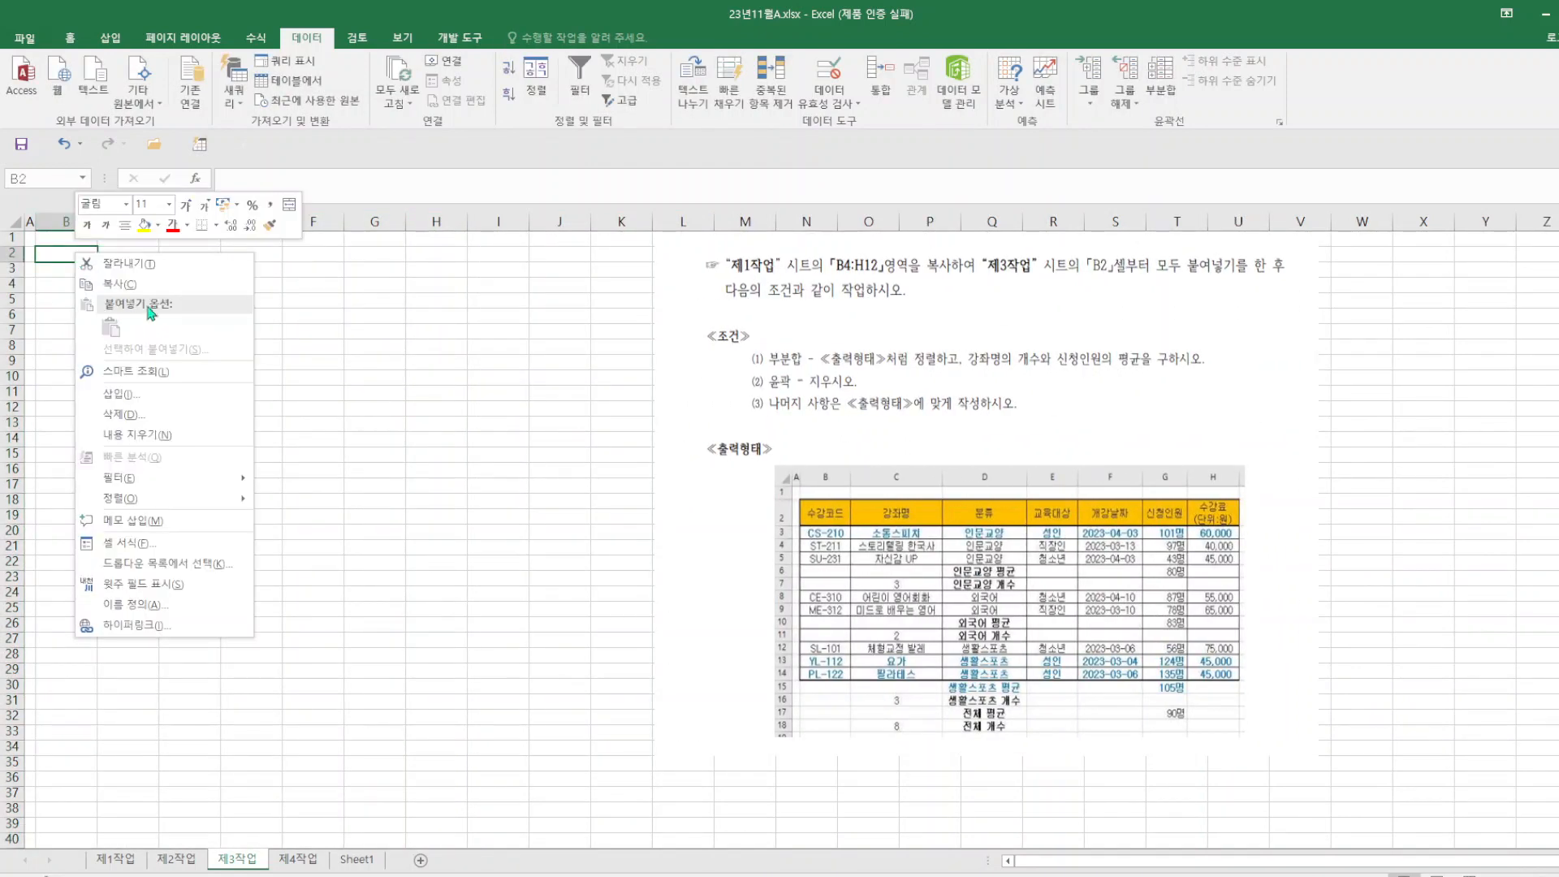
{"action": "left_click", "coordinate": [435, 326]}
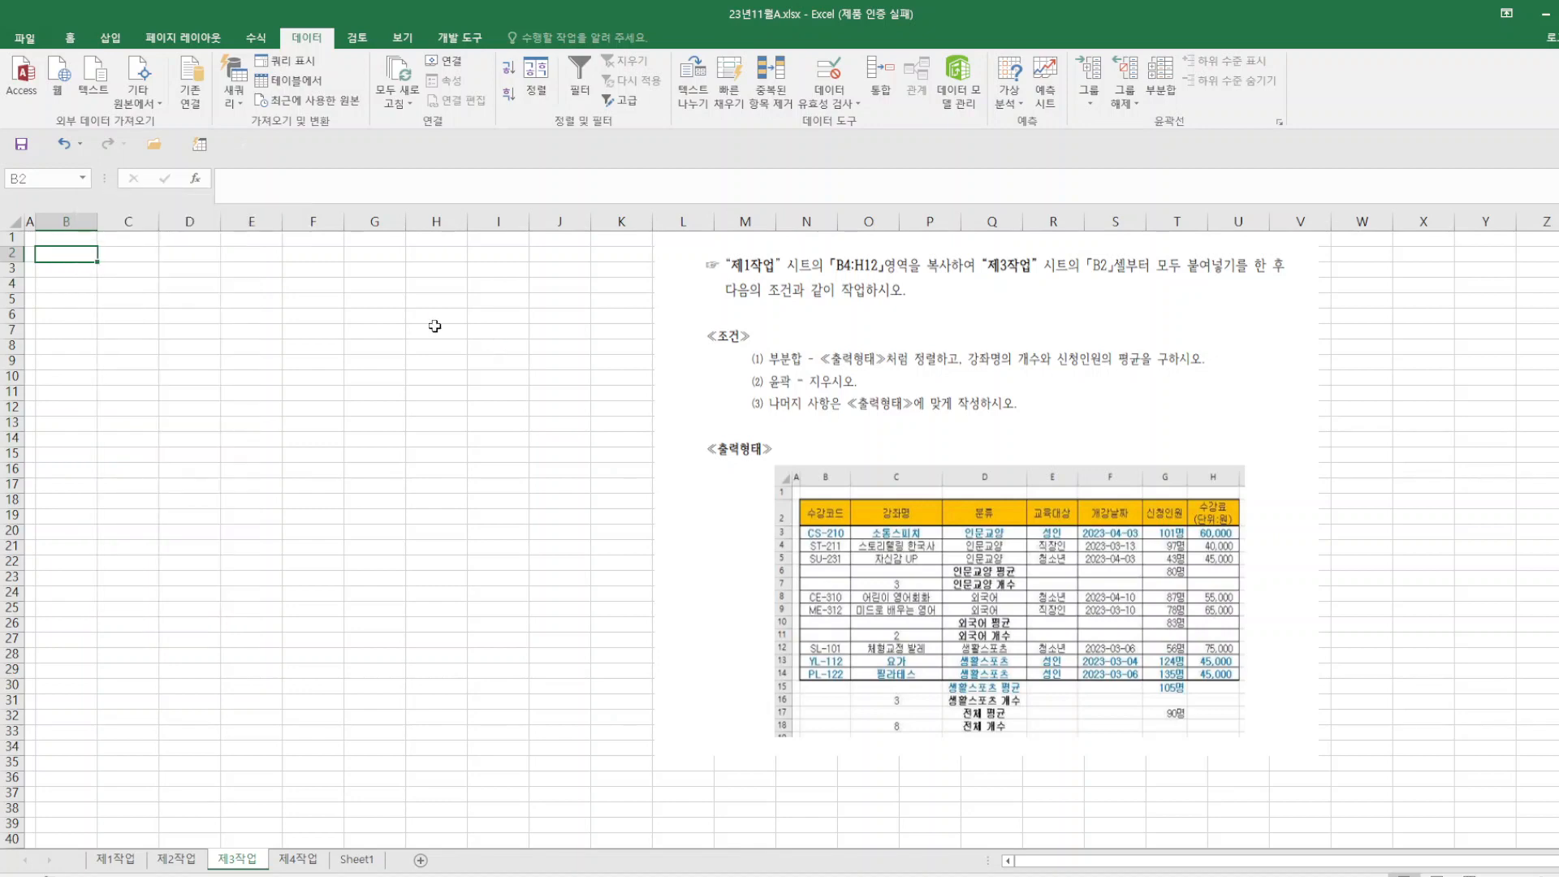
- Copy B4:H12 from the 제1작업 sheet and paste only its column widths at B2 of 제3작업
{"action": "left_click", "coordinate": [116, 859]}
{"action": "right_click", "coordinate": [349, 424]}
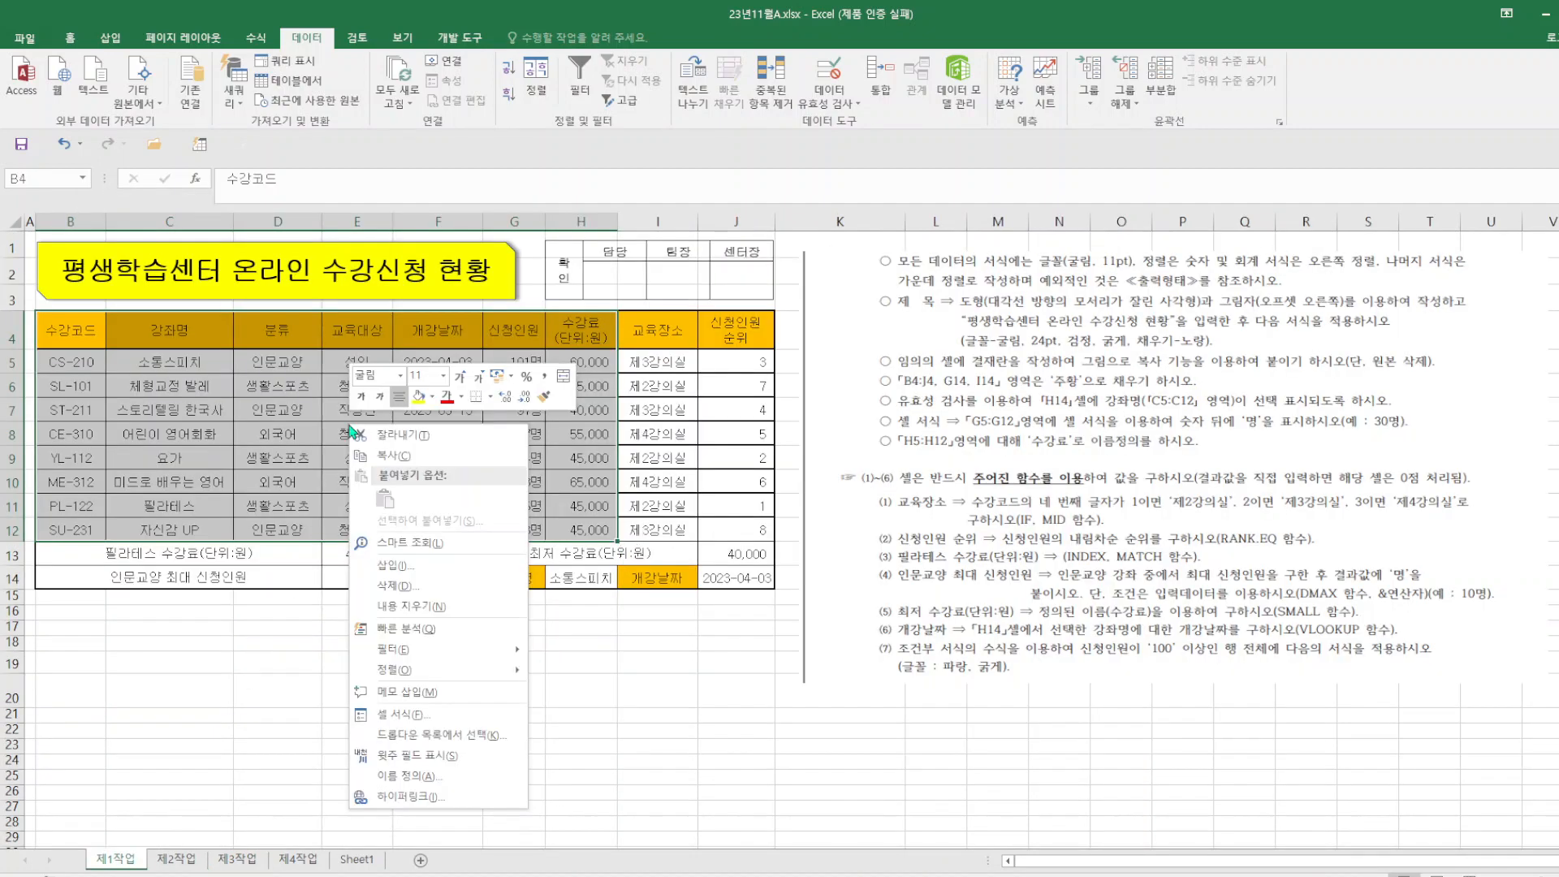
{"action": "left_click", "coordinate": [398, 457]}
{"action": "left_click", "coordinate": [236, 859]}
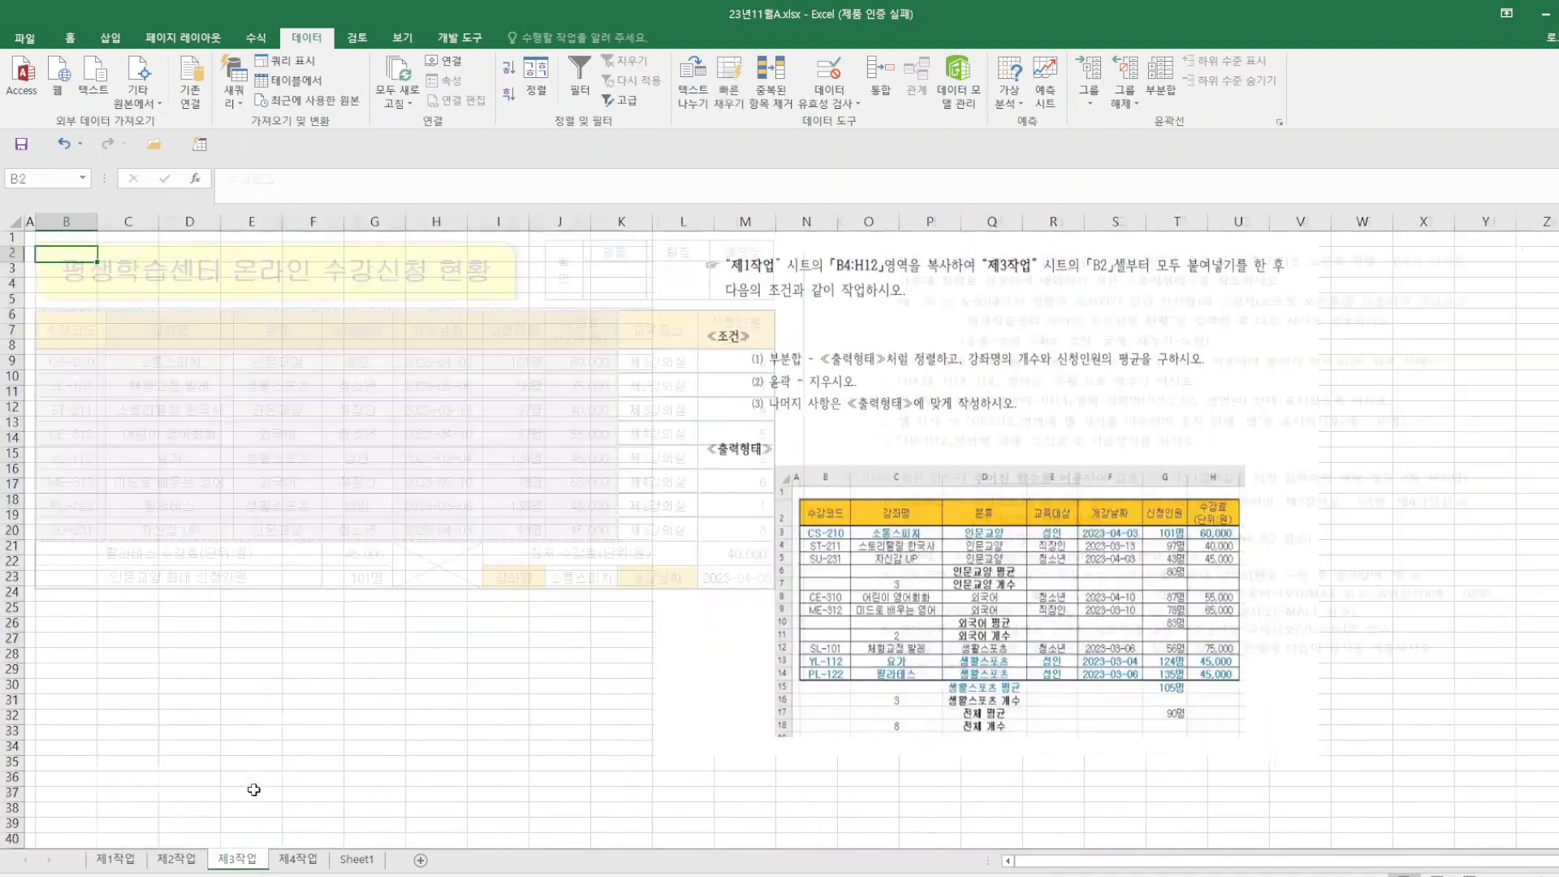
{"action": "right_click", "coordinate": [74, 255]}
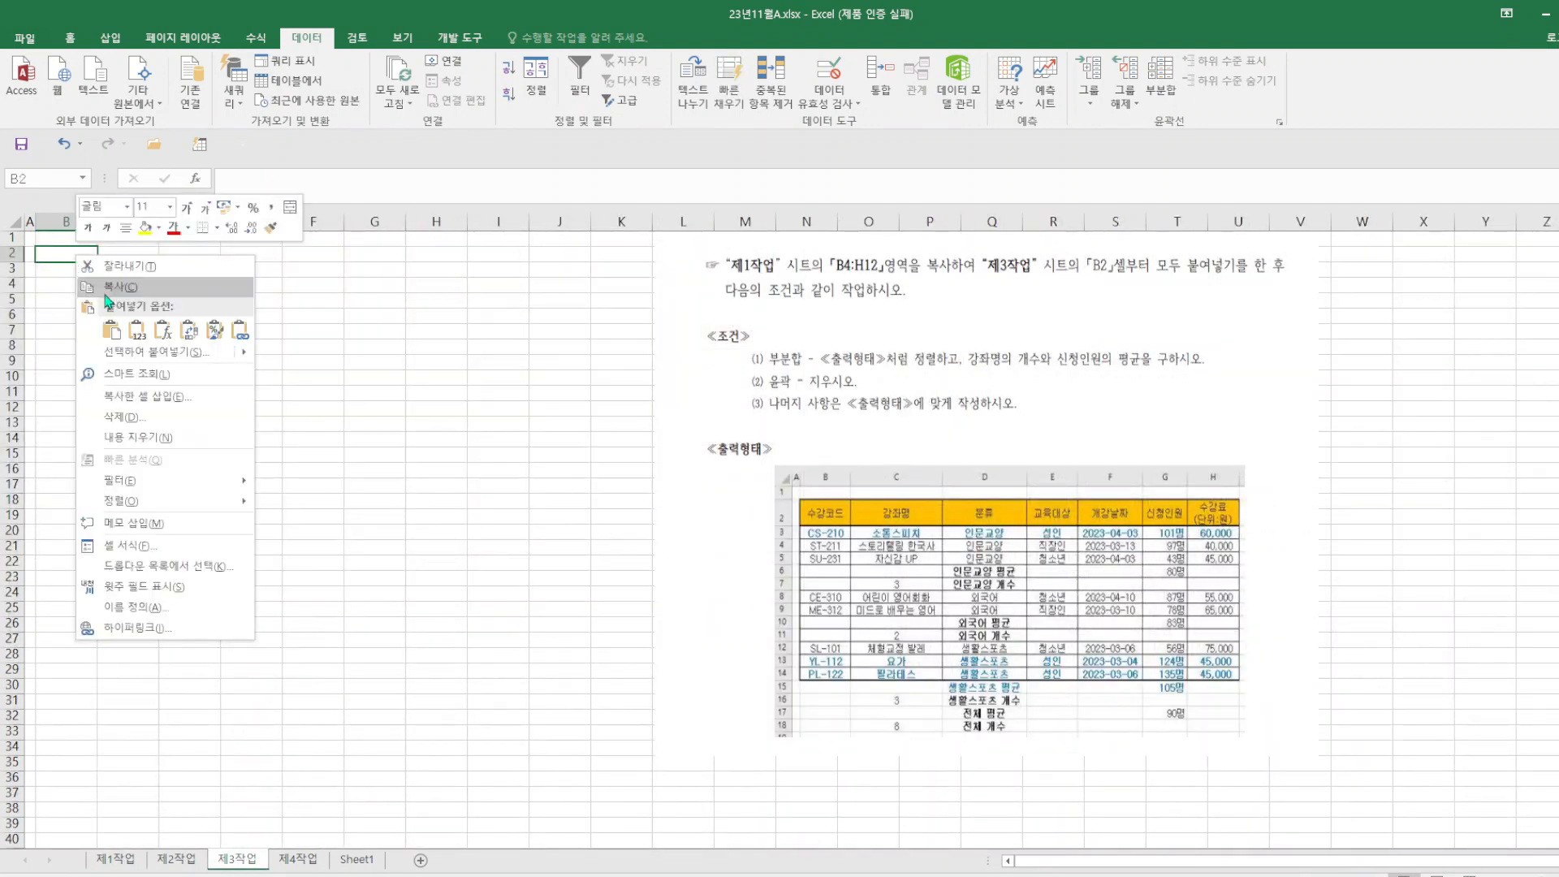
{"action": "left_click", "coordinate": [230, 363]}
{"action": "left_click", "coordinate": [240, 278]}
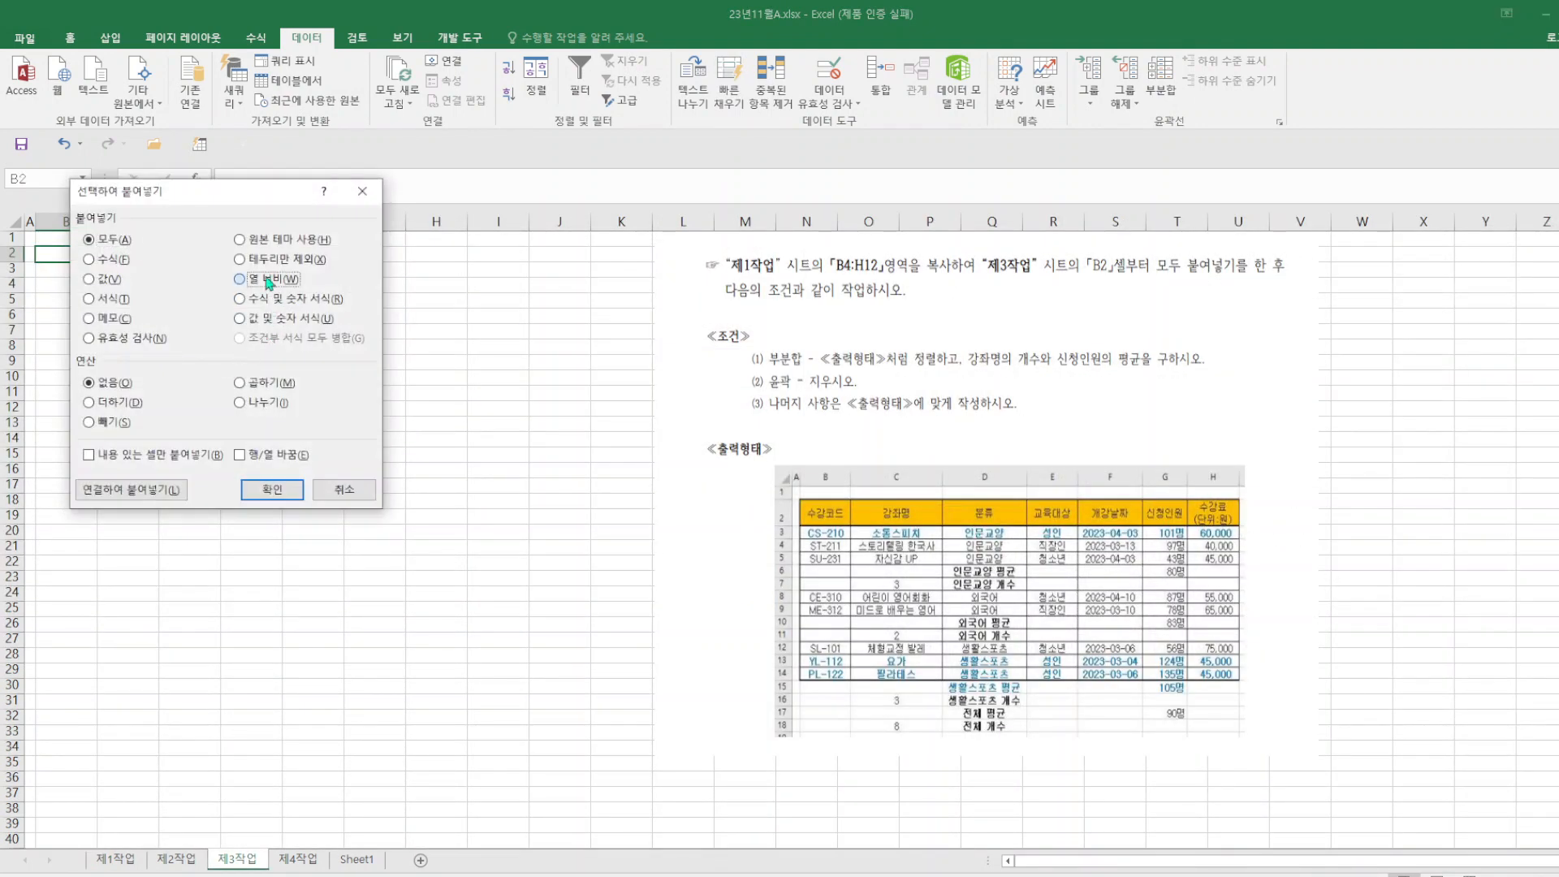
{"action": "left_click", "coordinate": [284, 488]}
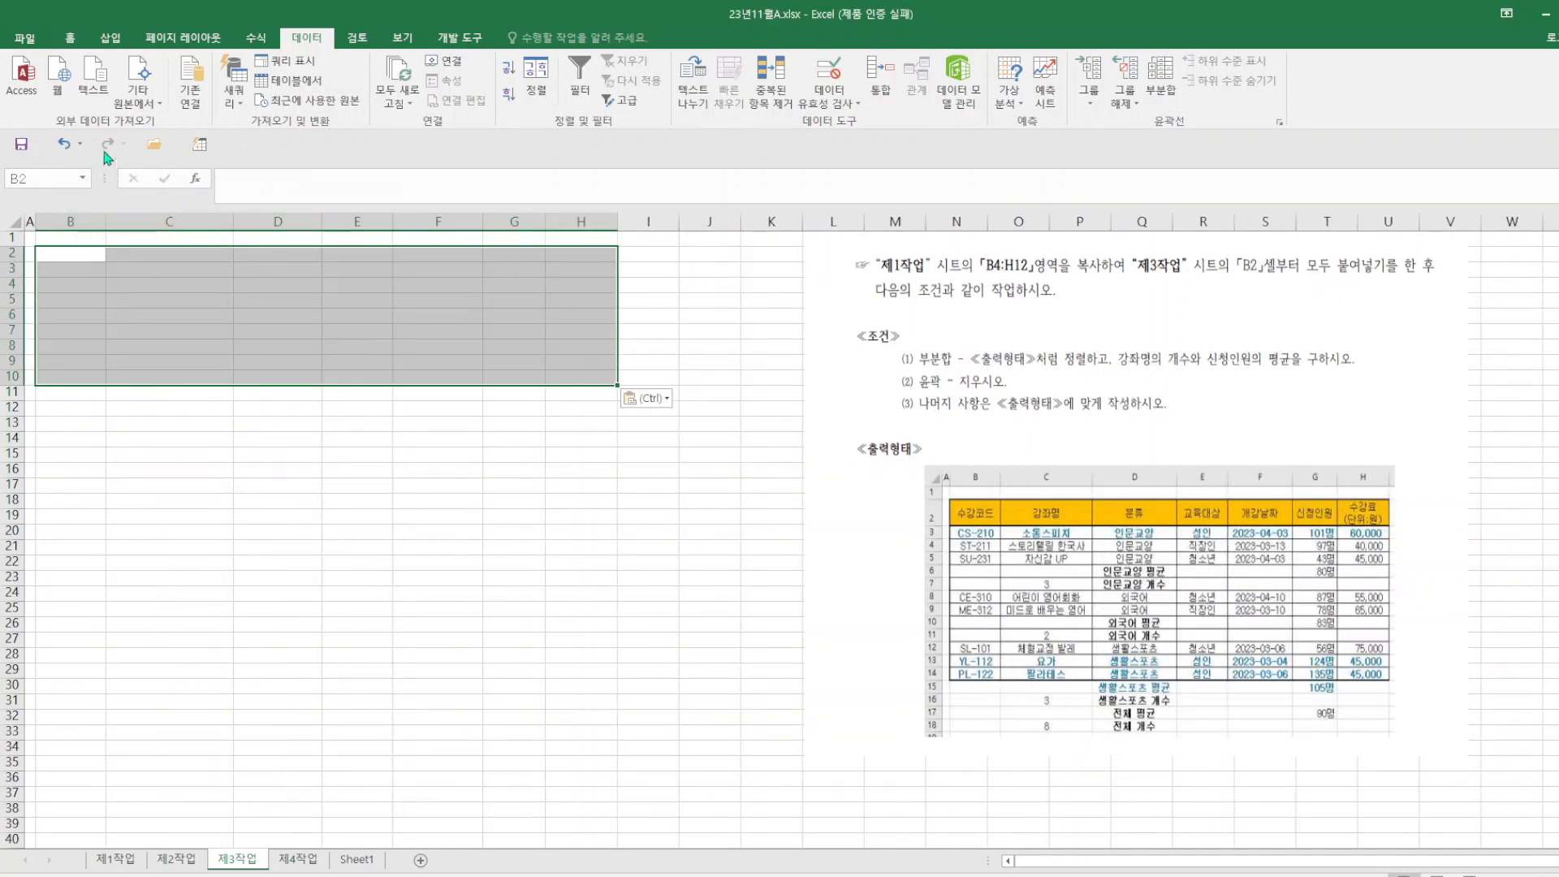
- Paste the full copied table at B2 and sort it by 분류 in descending order
{"action": "right_click", "coordinate": [109, 289]}
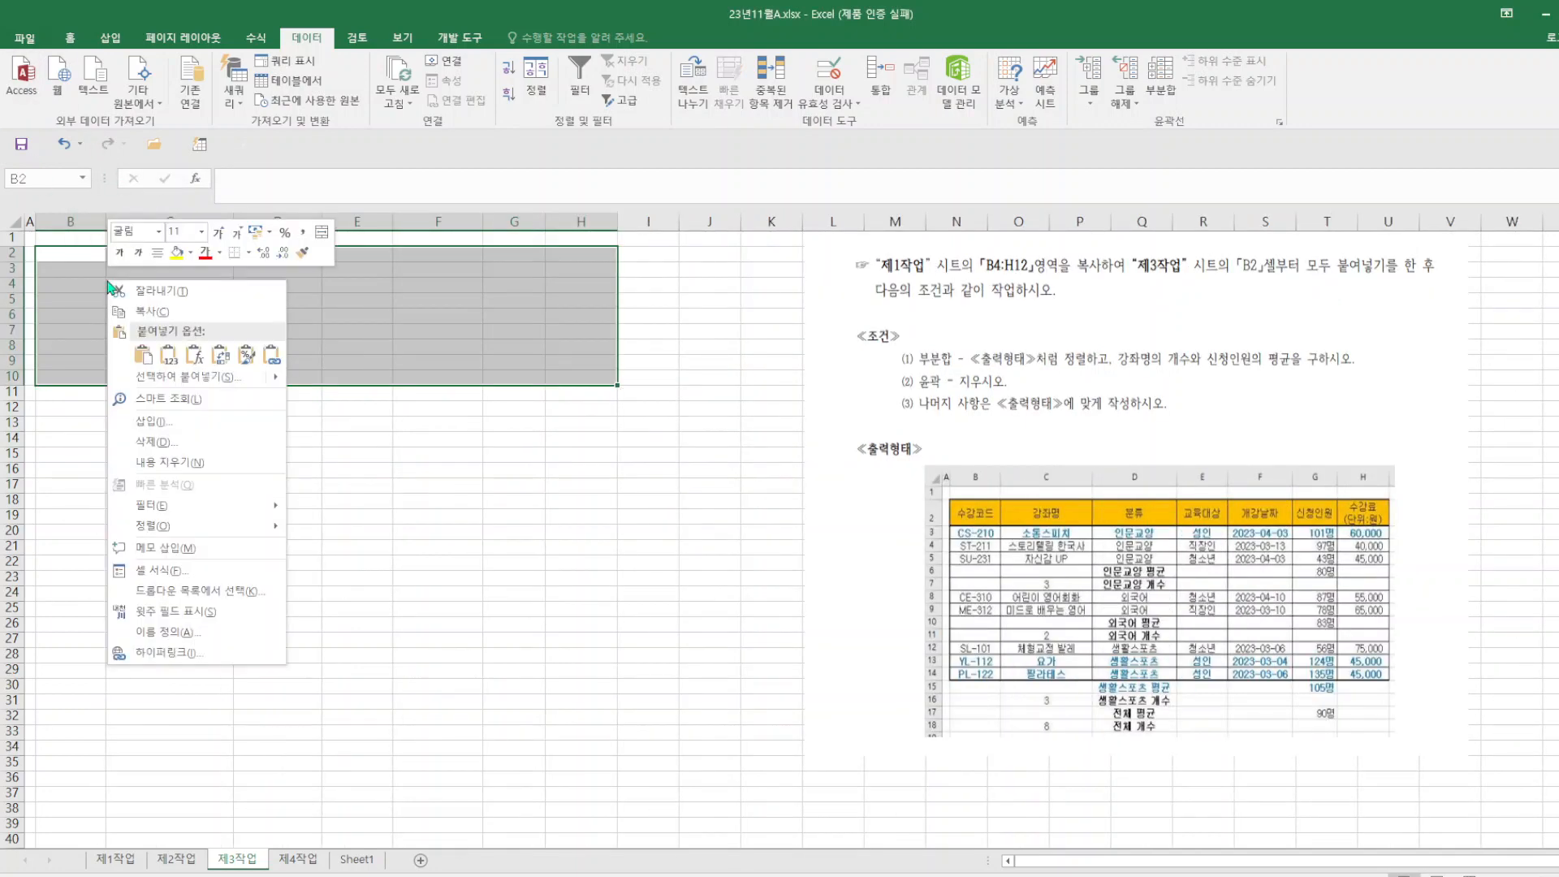
{"action": "left_click", "coordinate": [142, 355]}
{"action": "left_click", "coordinate": [582, 532]}
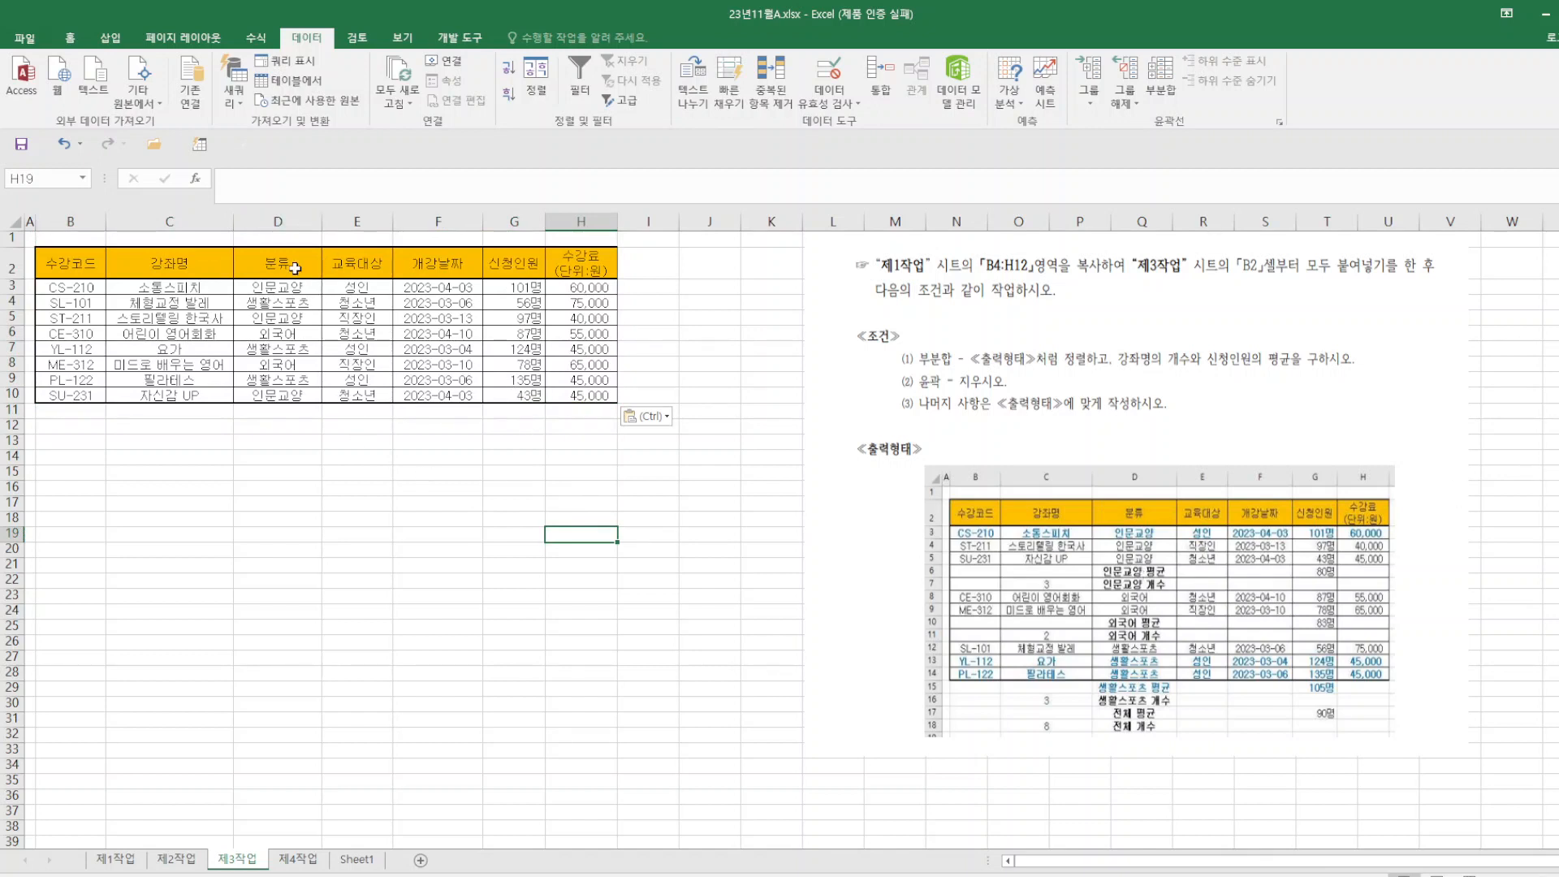
{"action": "left_click", "coordinate": [277, 261]}
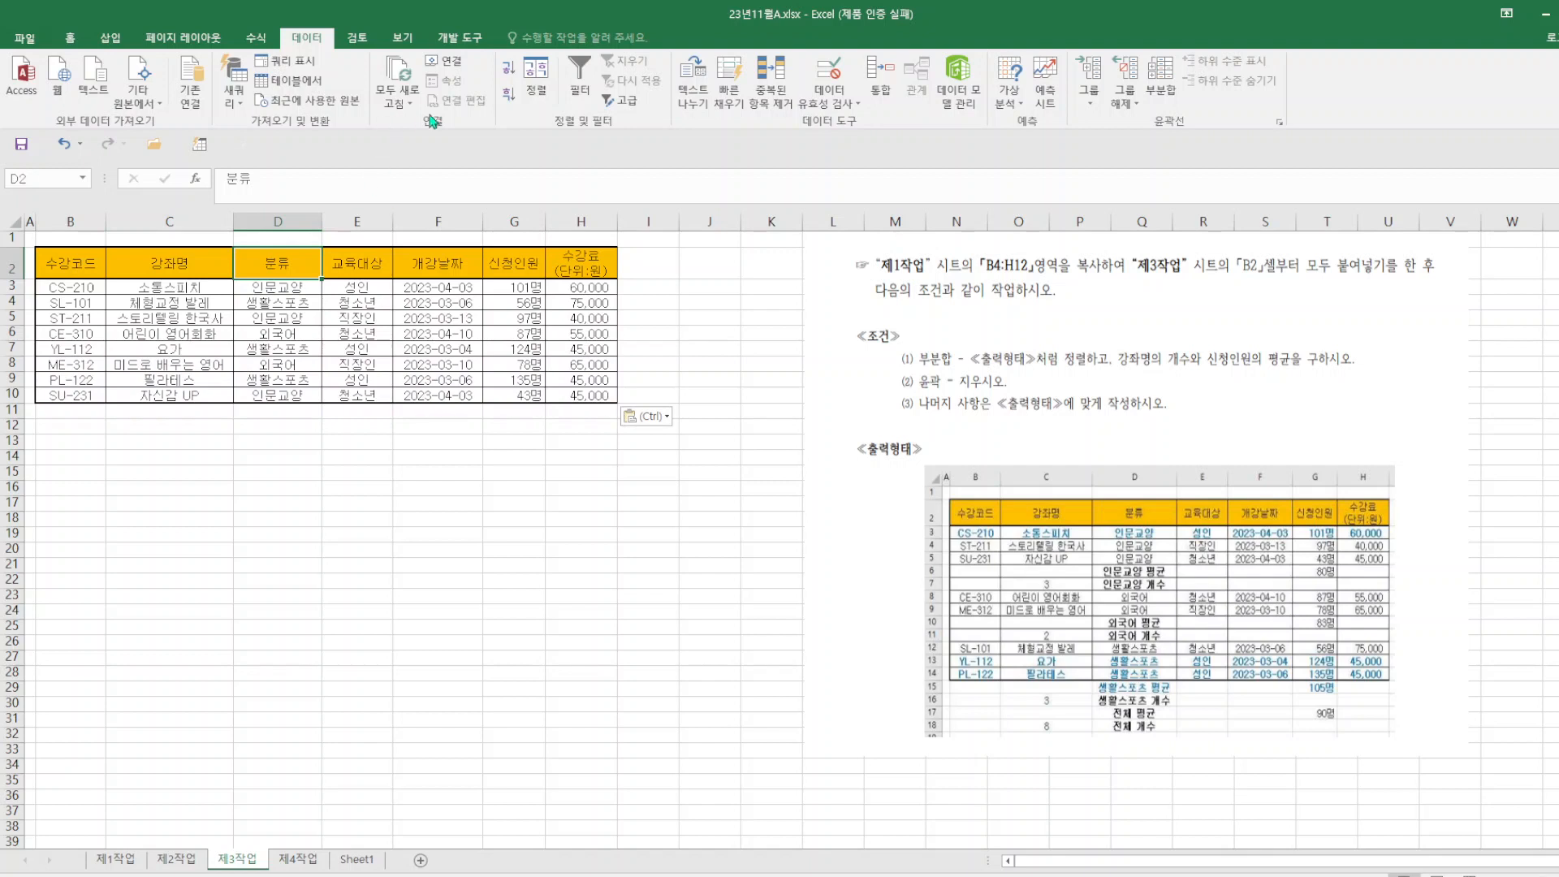
{"action": "left_click", "coordinate": [508, 94]}
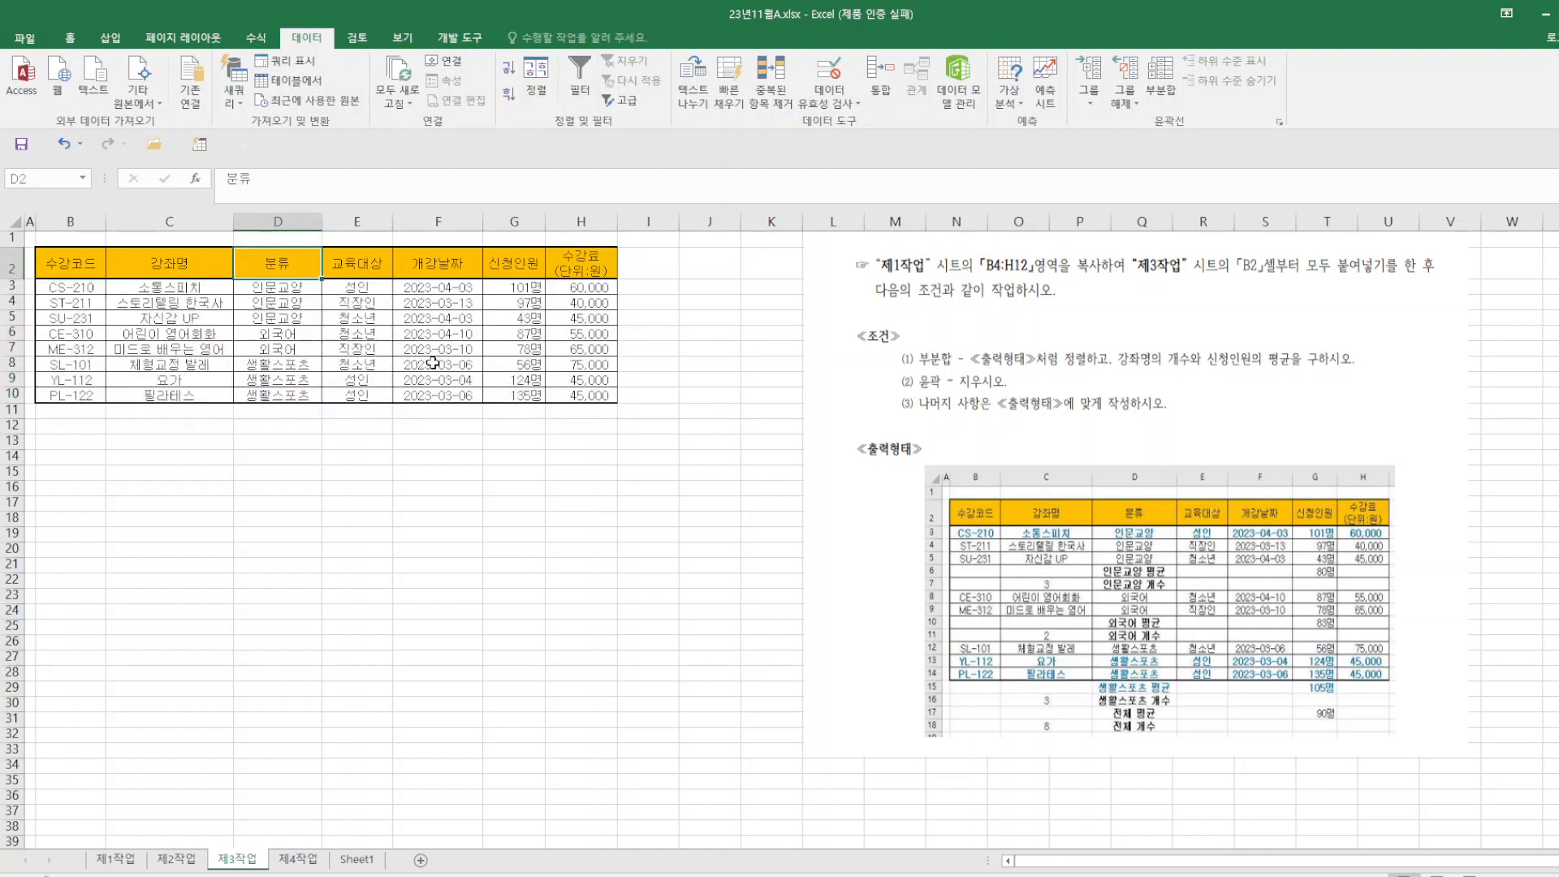
- Add subtotals grouped by 분류 that count (개수) 강좌명 only, with replacement of existing subtotals turned on
{"action": "left_click", "coordinate": [1168, 81]}
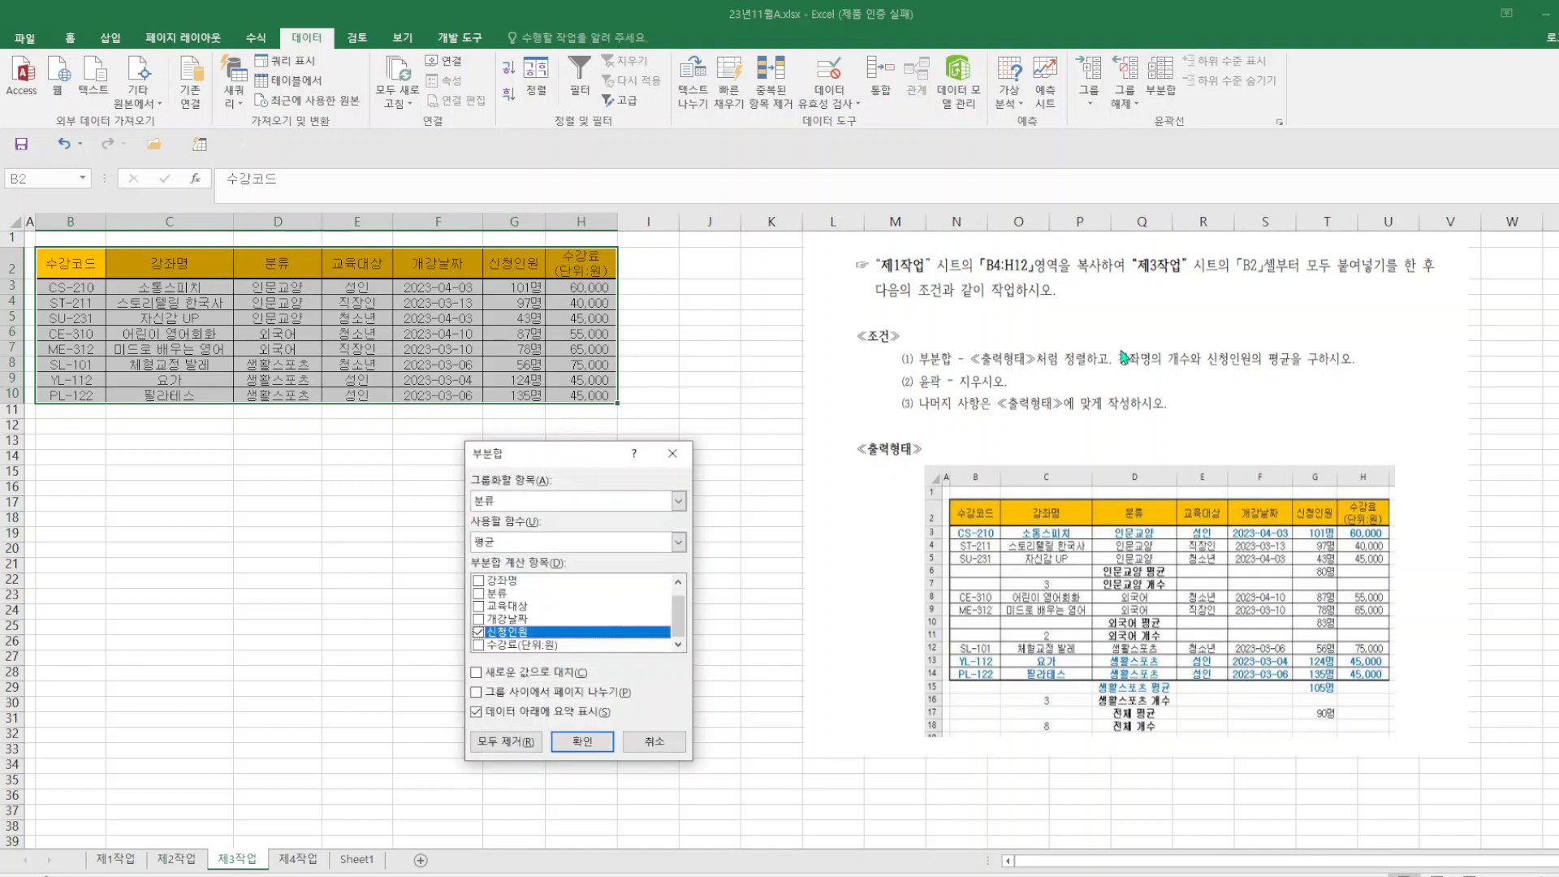
{"action": "left_click", "coordinate": [679, 543]}
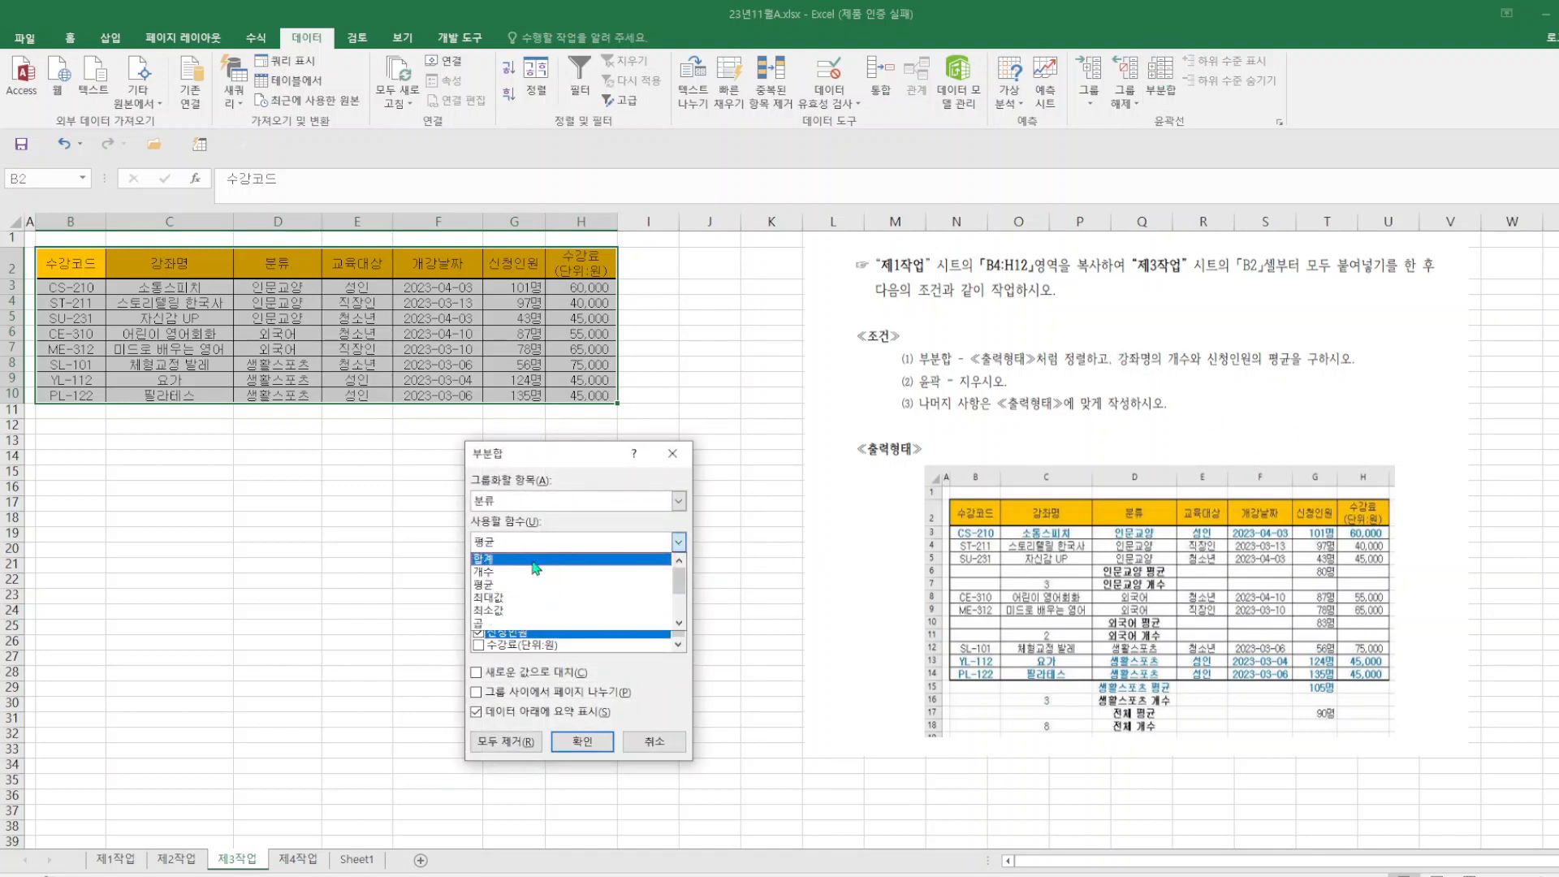
{"action": "left_click", "coordinate": [497, 573]}
{"action": "left_click", "coordinate": [486, 673]}
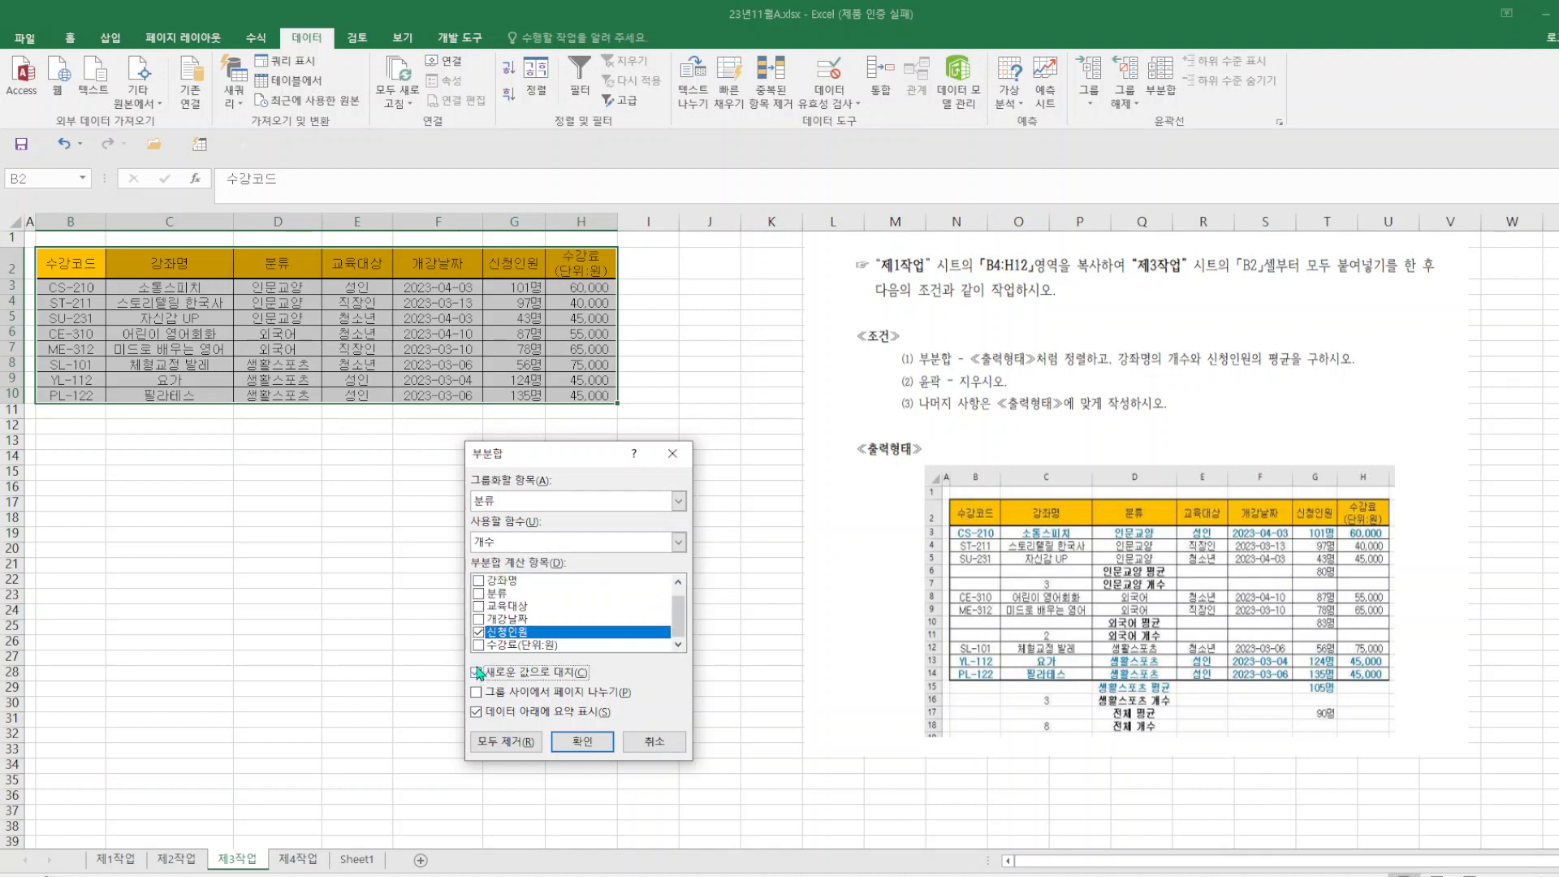
{"action": "left_click", "coordinate": [478, 632]}
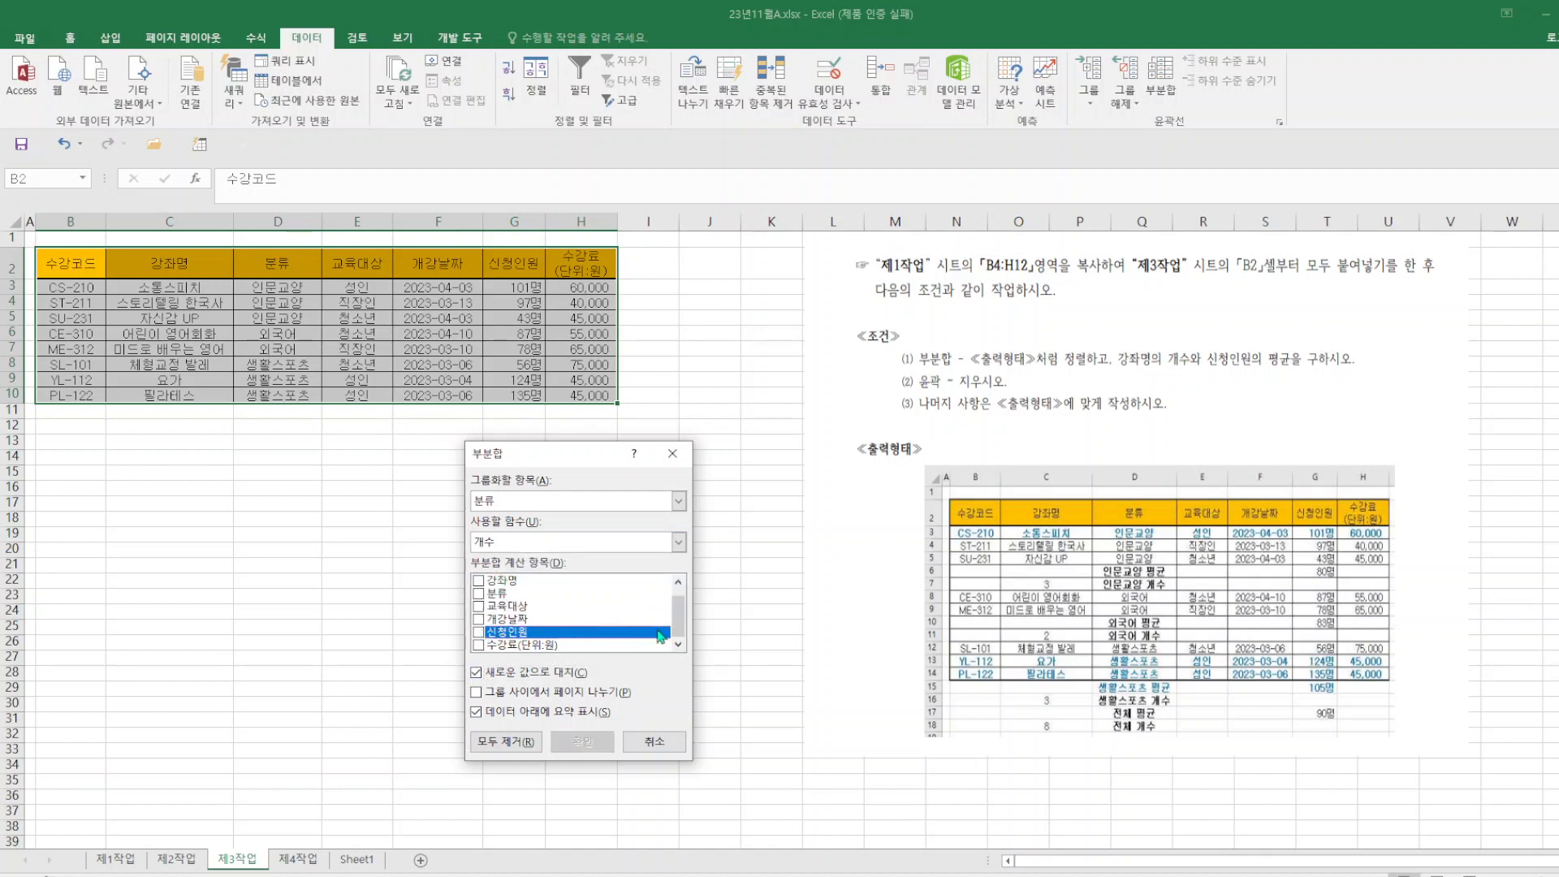
{"action": "left_click", "coordinate": [479, 581]}
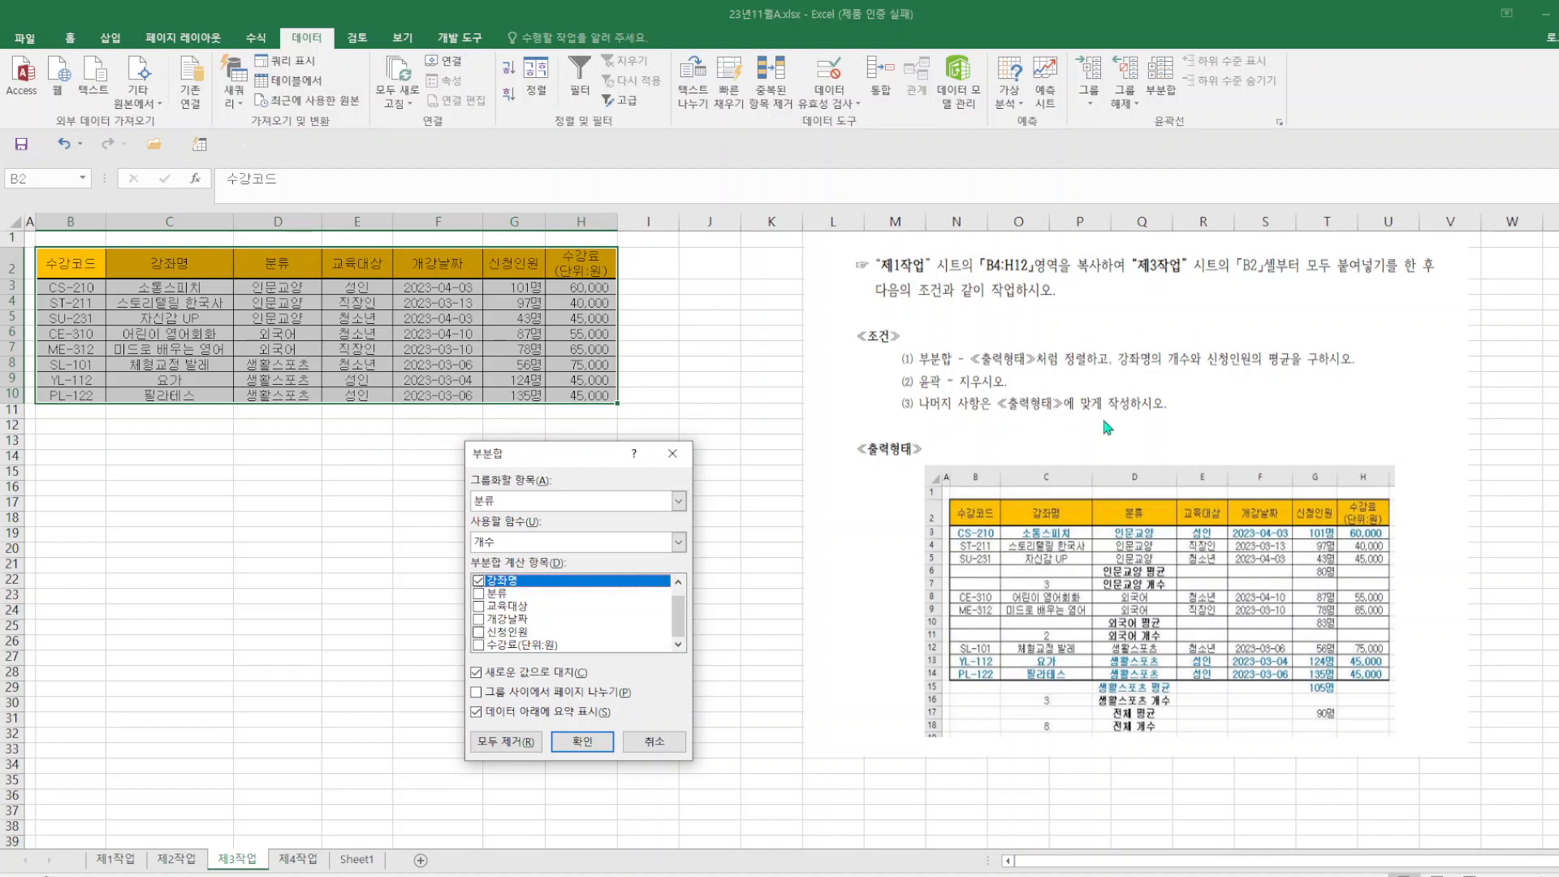
{"action": "left_click", "coordinate": [586, 742]}
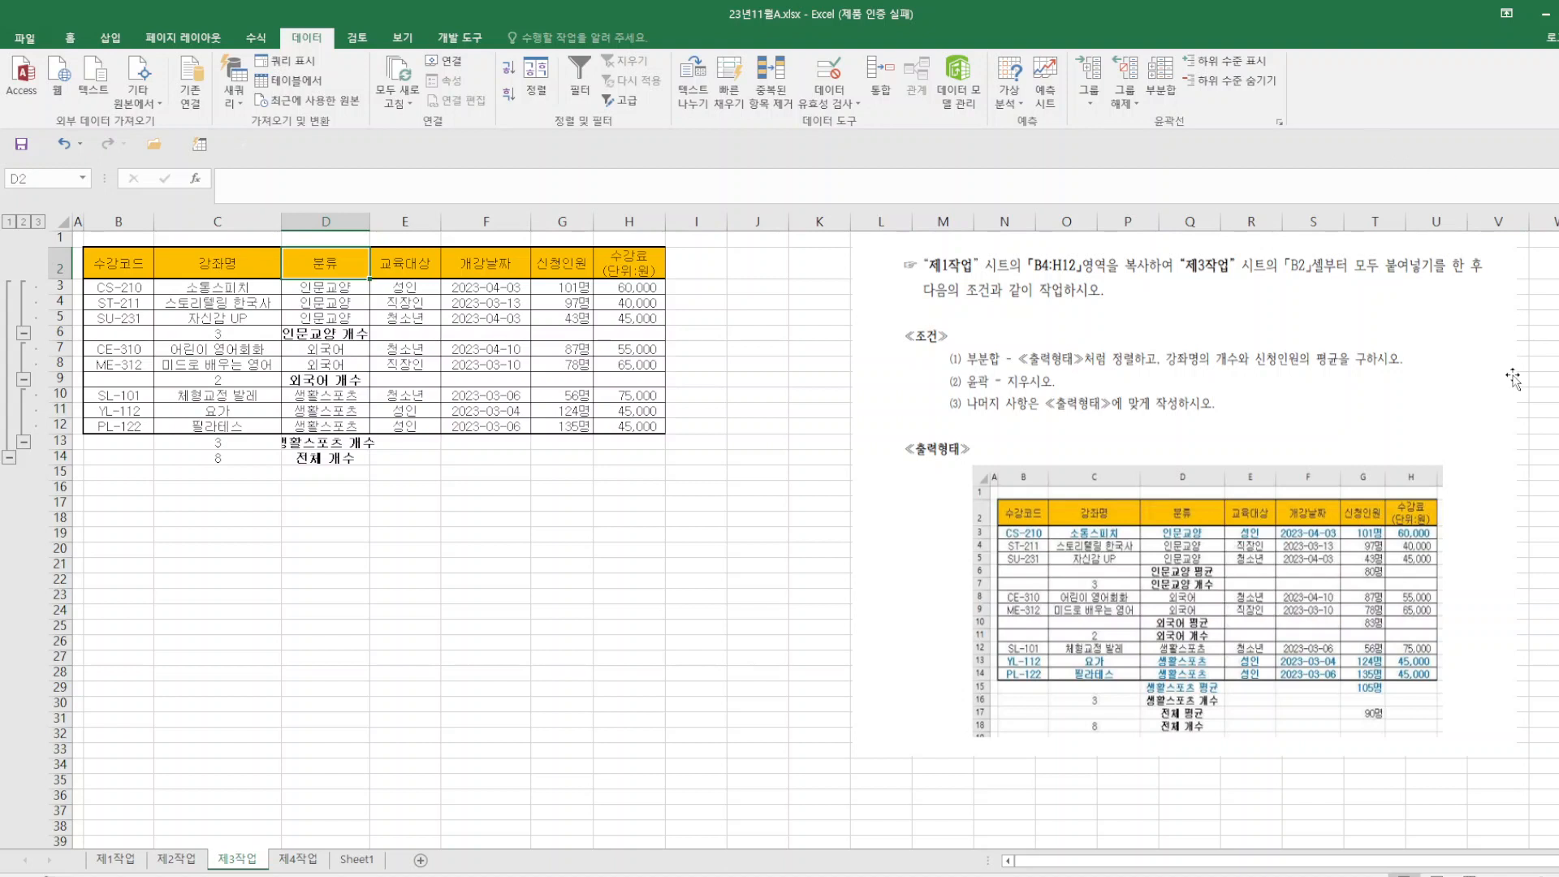
- Add a second subtotal by 분류 that averages (평균) 신청인원 only, without replacing the existing subtotals
{"action": "left_click", "coordinate": [1153, 85]}
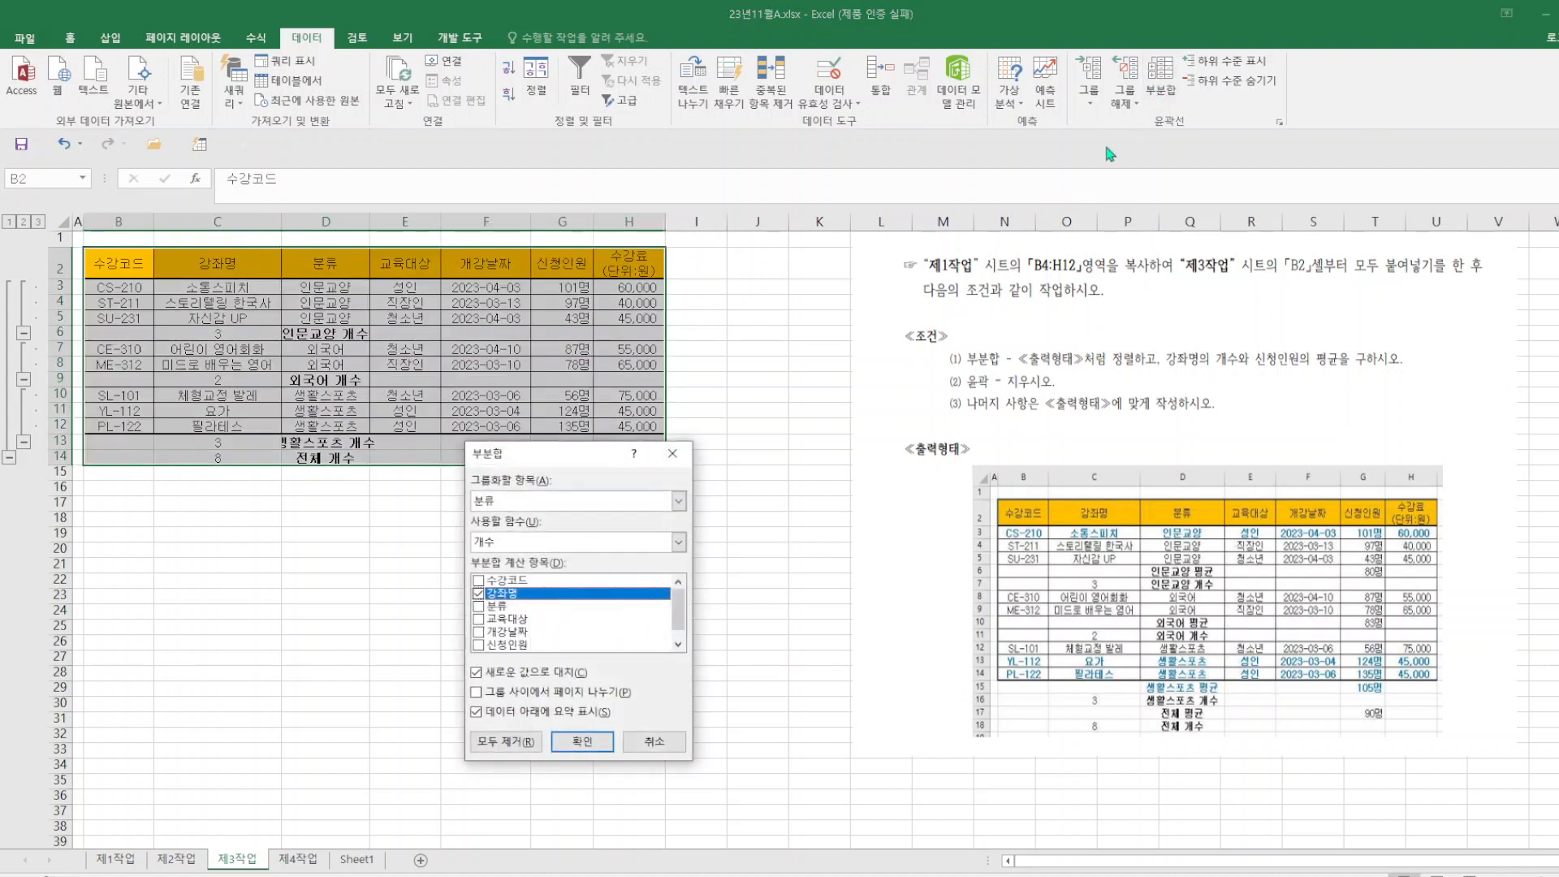
{"action": "left_click", "coordinate": [679, 541]}
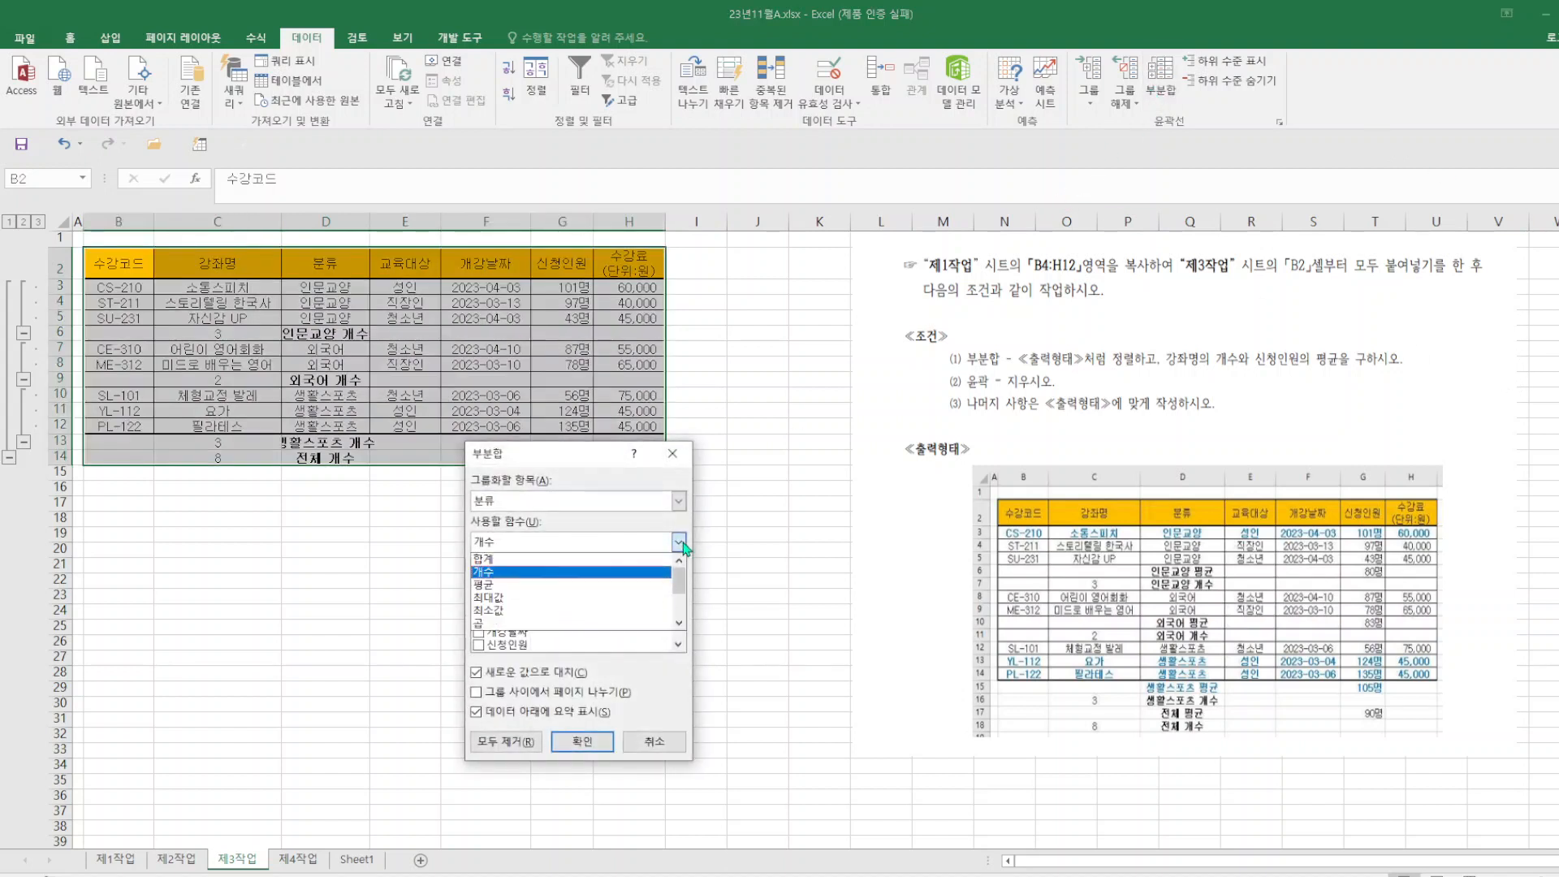
{"action": "left_click", "coordinate": [517, 585]}
{"action": "left_click", "coordinate": [478, 594]}
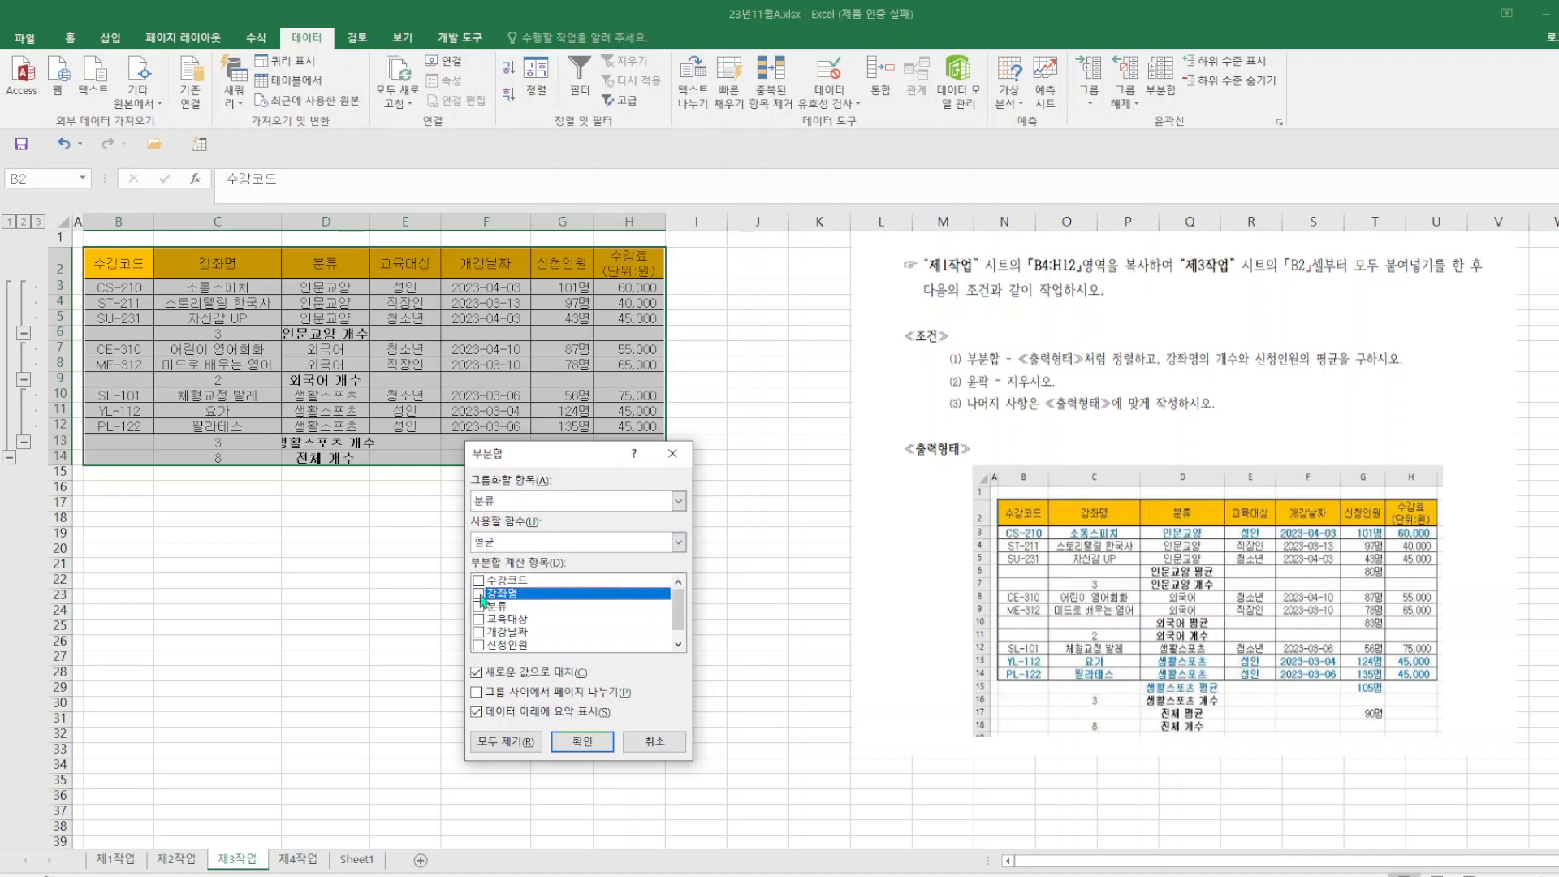
{"action": "left_click", "coordinate": [479, 645]}
{"action": "left_click", "coordinate": [477, 674]}
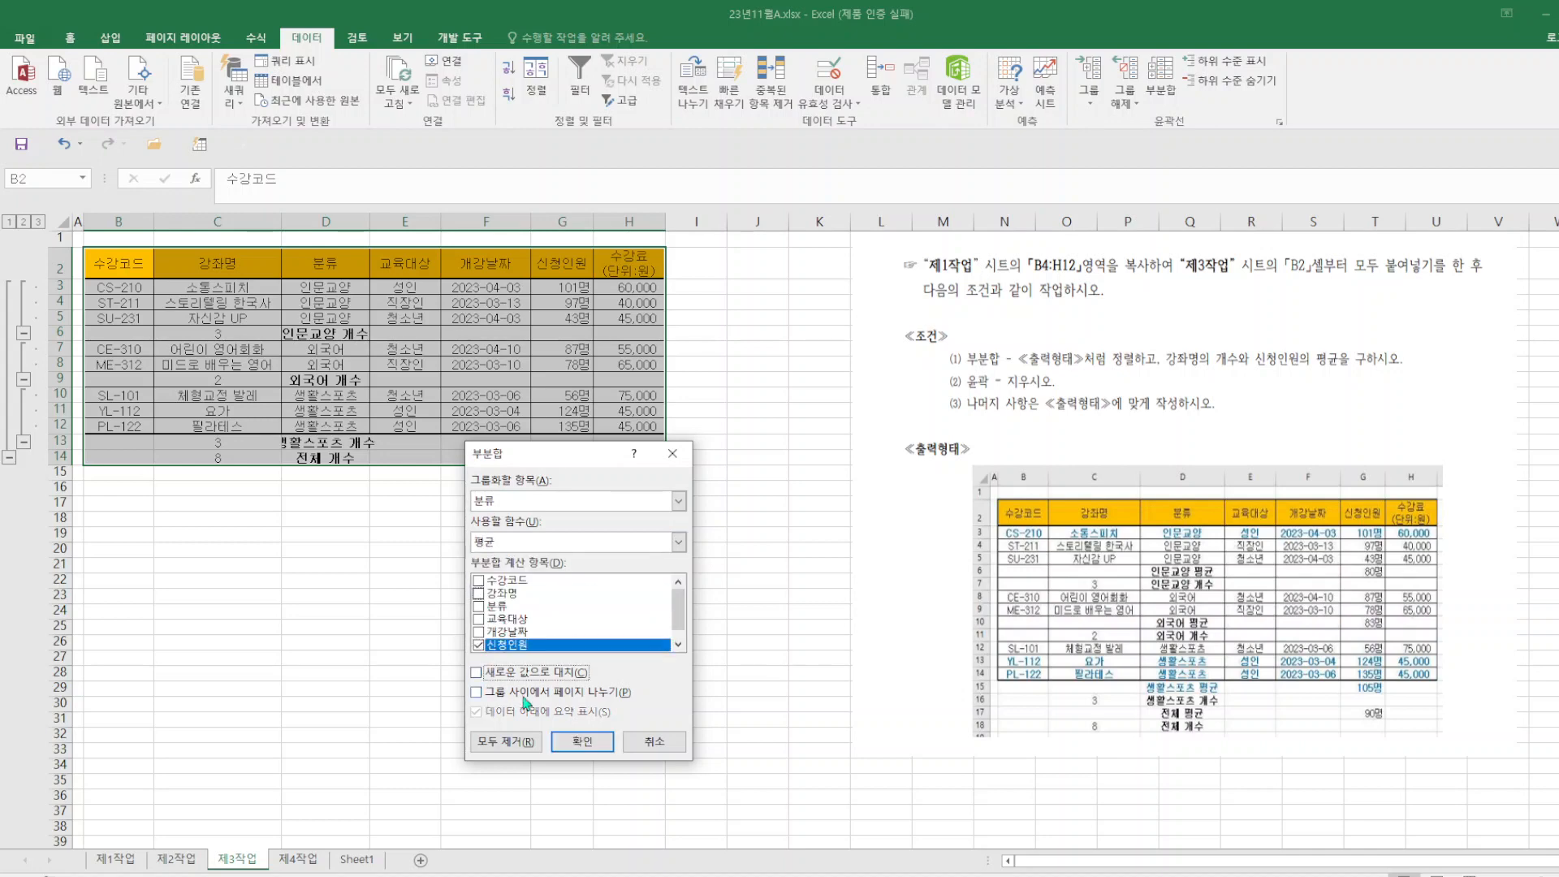
{"action": "left_click", "coordinate": [582, 743]}
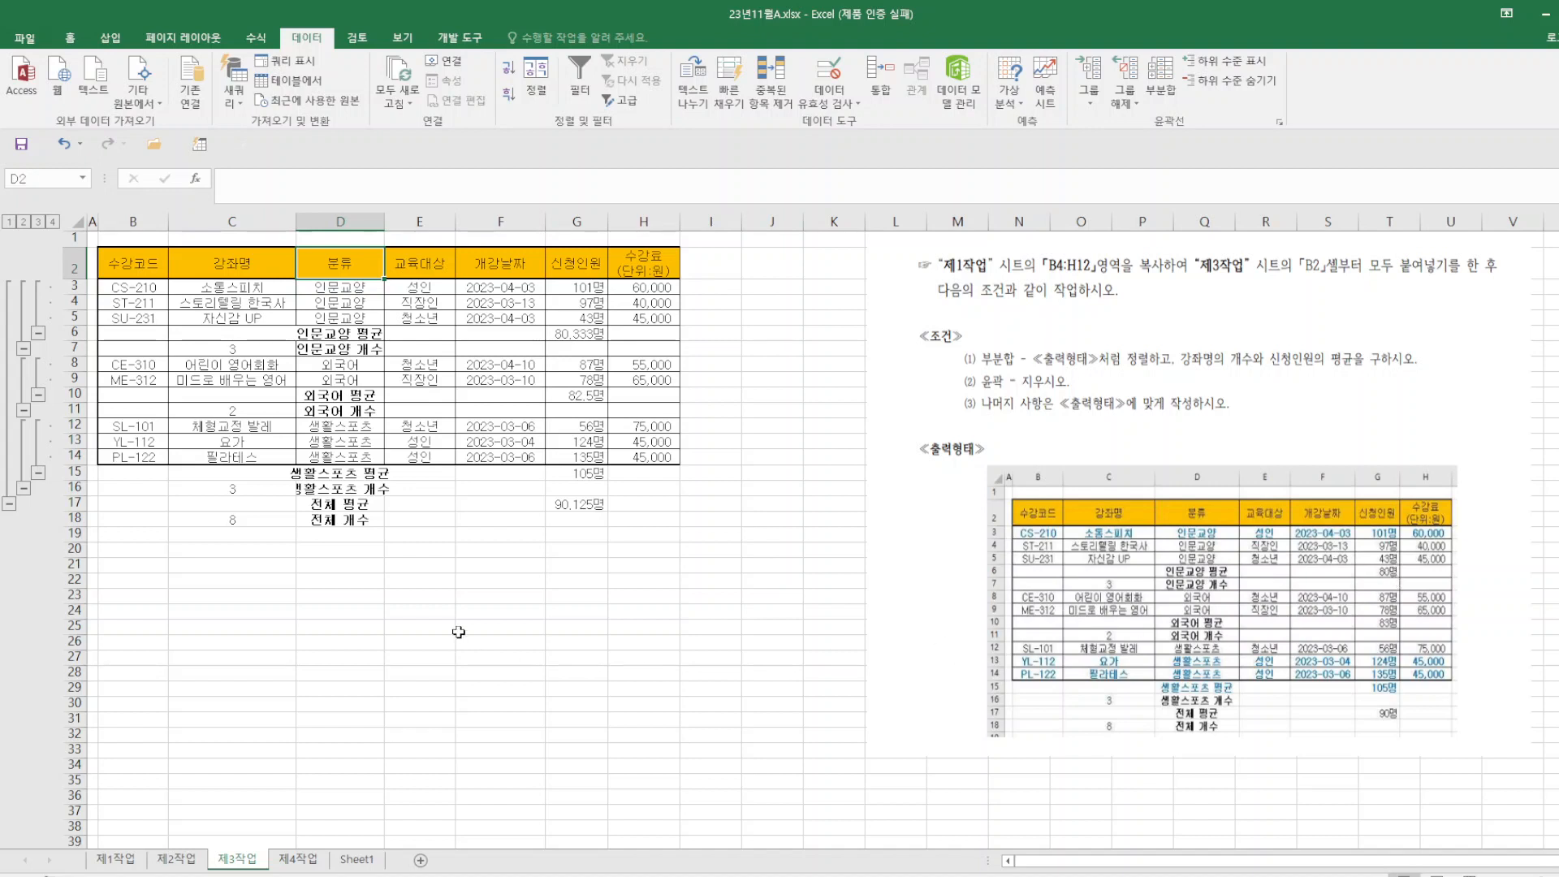
- Format the 신청인원 average cells G6, G10 and G17 as 숫자 with 0 decimal places
{"action": "left_click", "coordinate": [588, 336]}
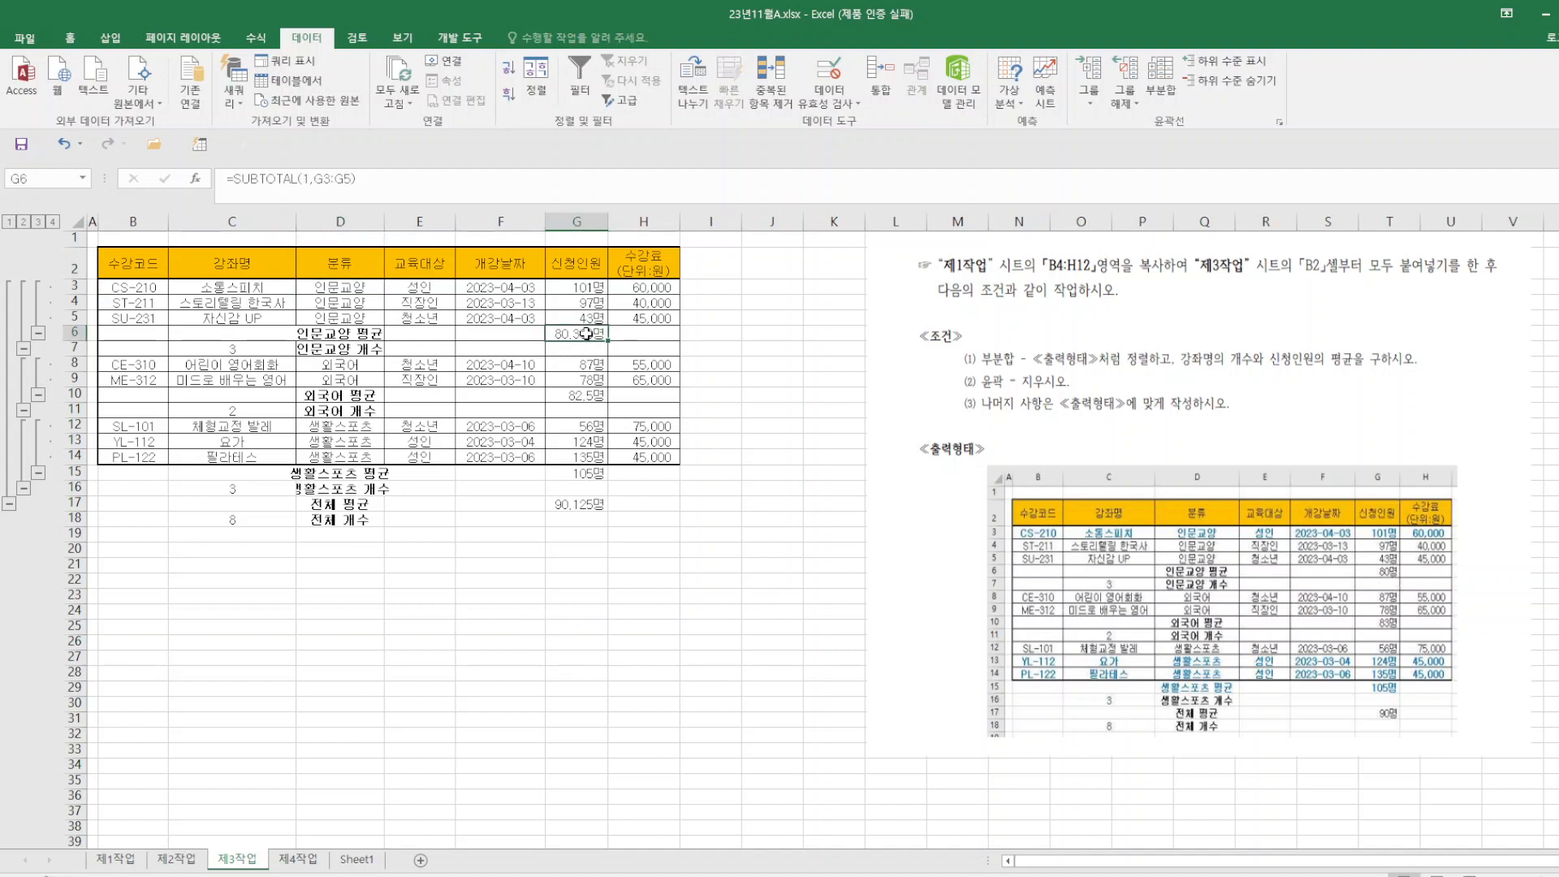
{"action": "key", "text": "ctrl+c"}
{"action": "left_click", "coordinate": [584, 506]}
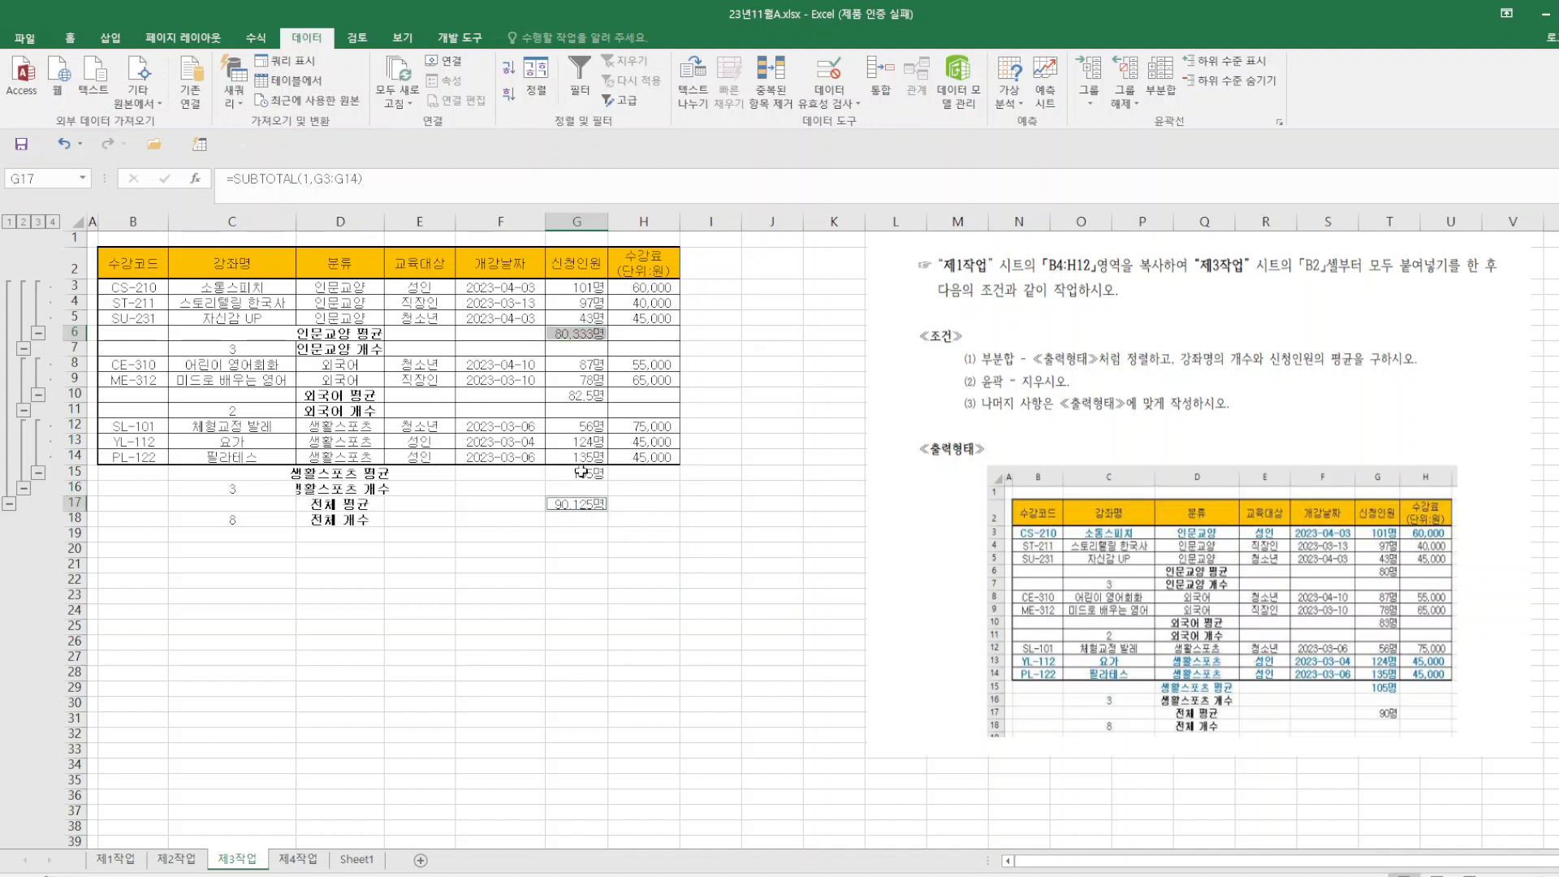
{"action": "left_click", "coordinate": [584, 394], "text": "ctrl"}
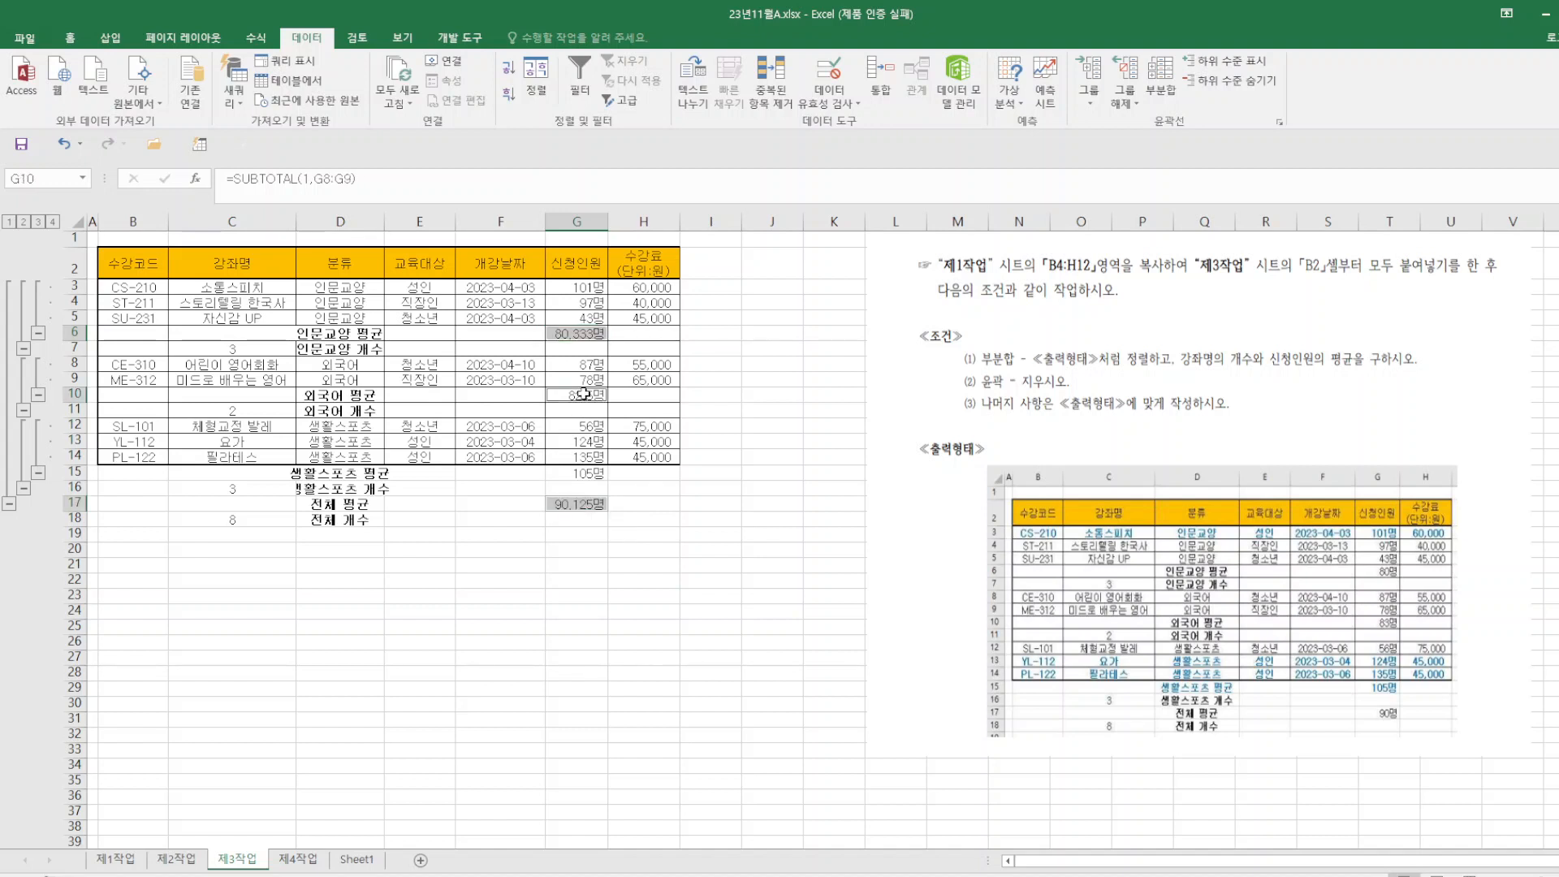
{"action": "right_click", "coordinate": [568, 503]}
{"action": "left_click", "coordinate": [613, 420]}
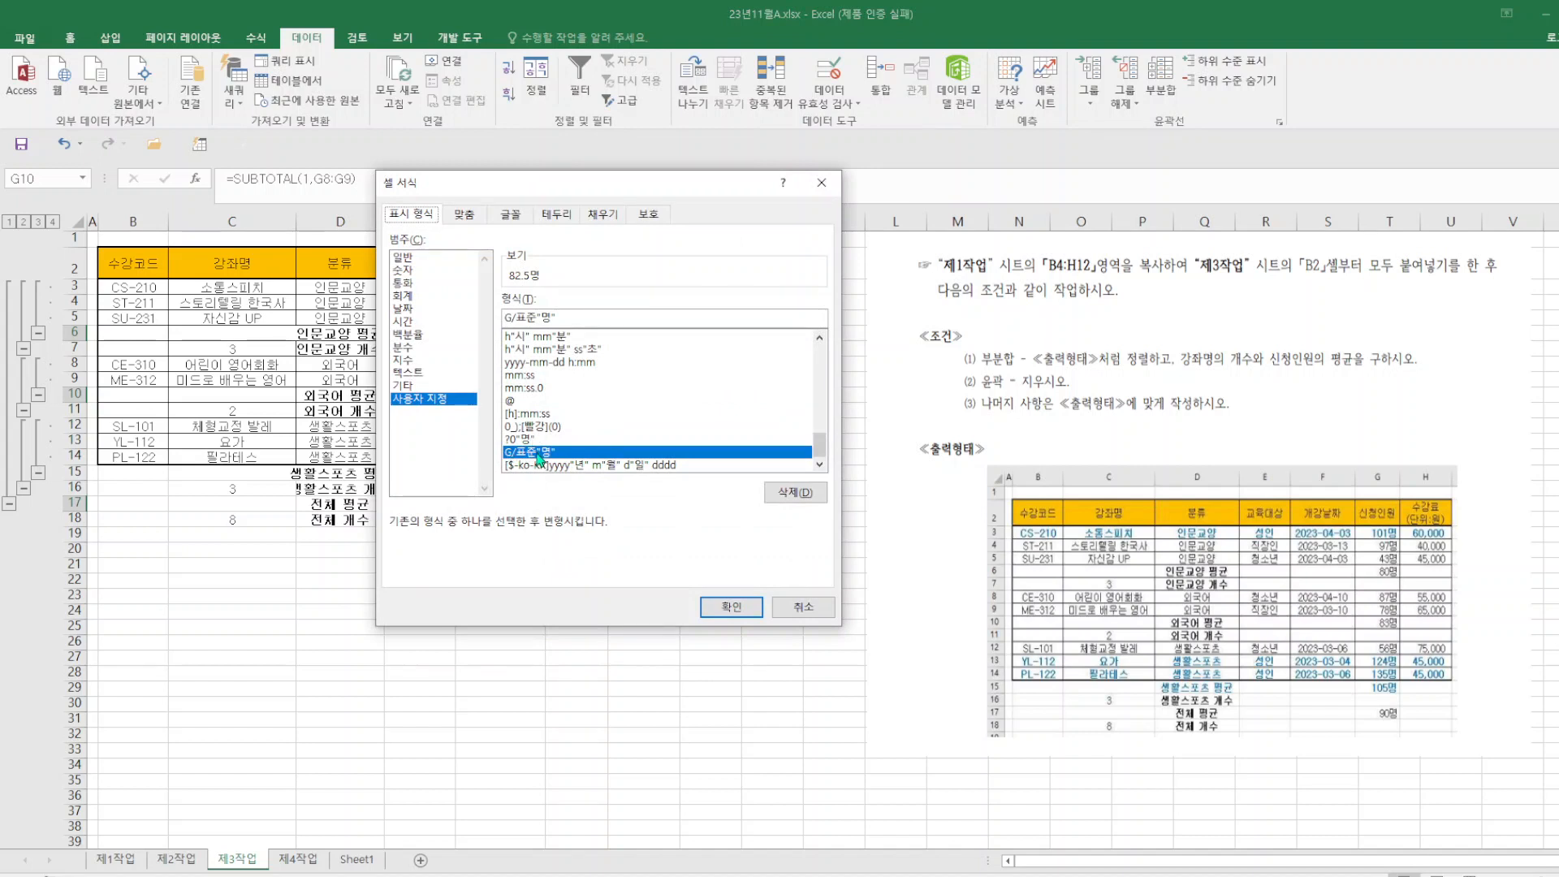
{"action": "left_click", "coordinate": [414, 271]}
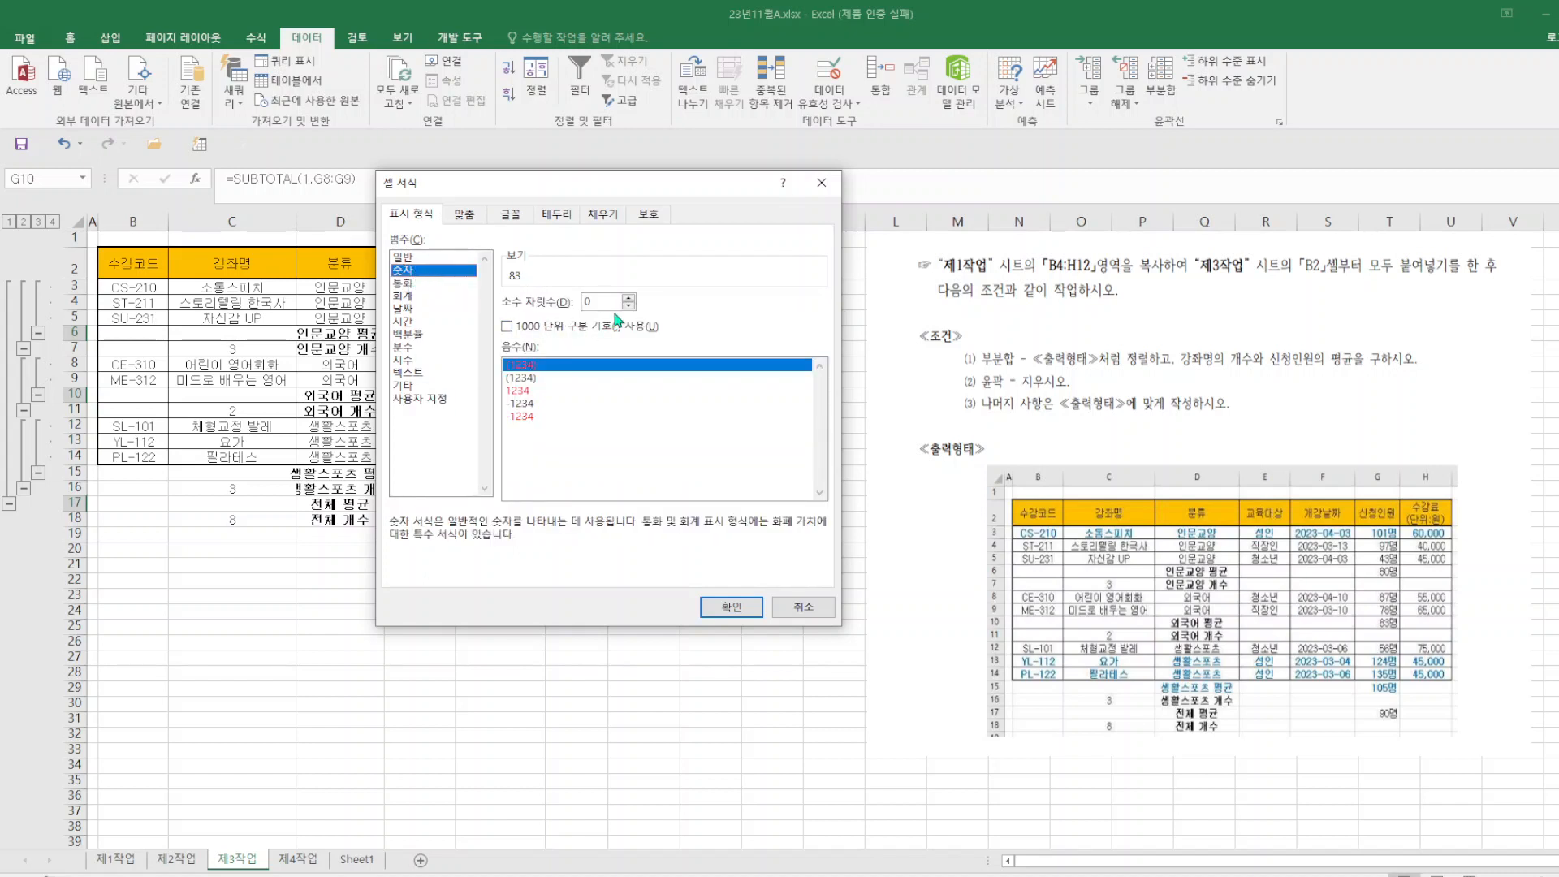
{"action": "left_click", "coordinate": [744, 609]}
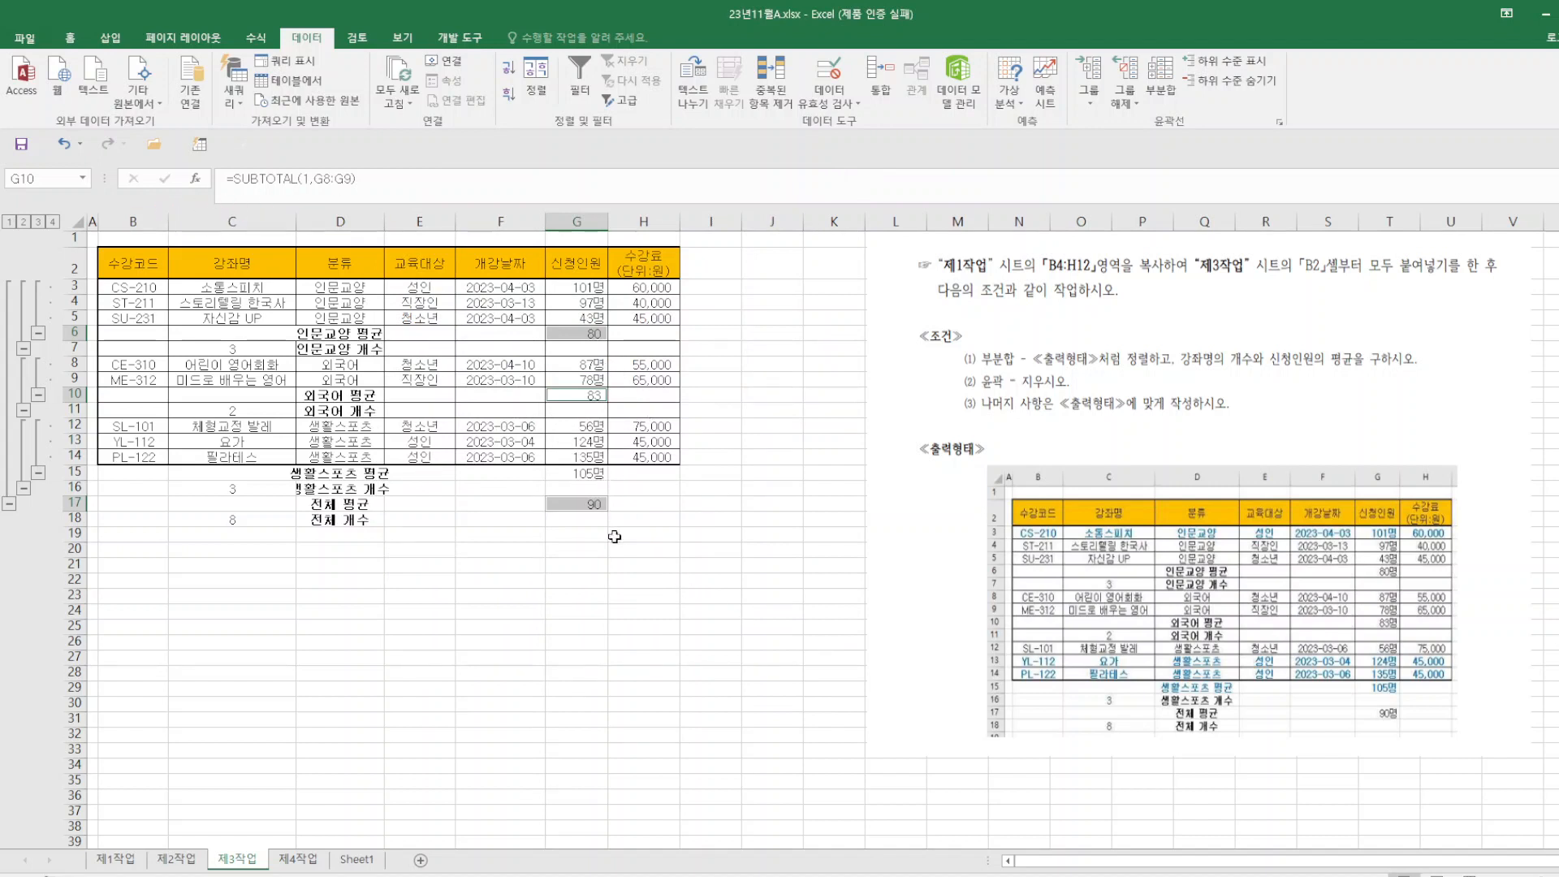
- Apply the custom number format G/표준"명" to the average cells G6, G10 and G17
{"action": "right_click", "coordinate": [592, 334]}
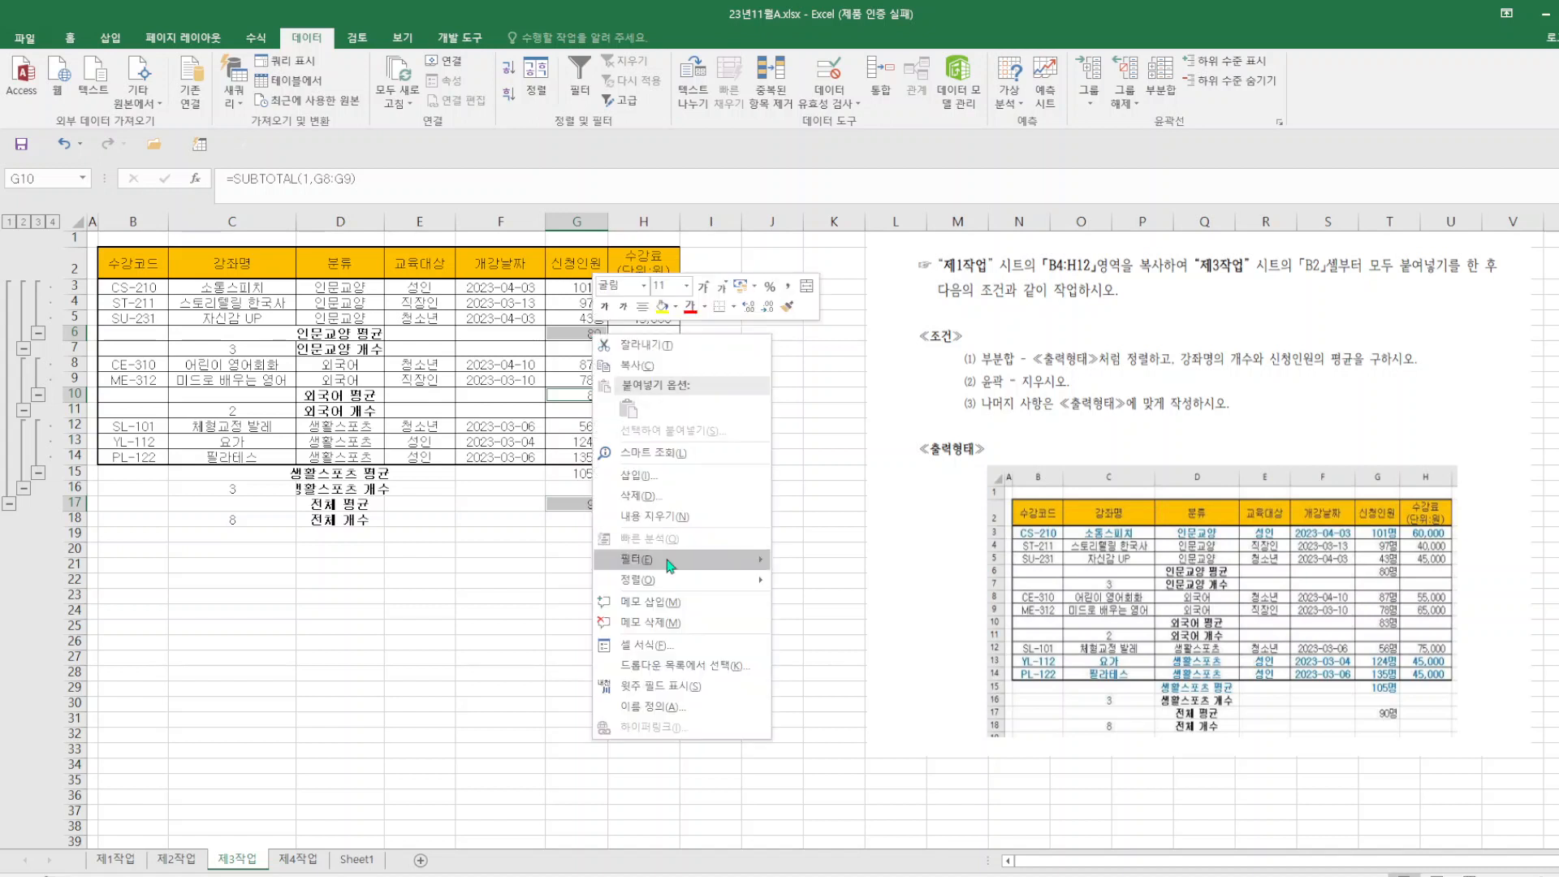
{"action": "left_click", "coordinate": [660, 642]}
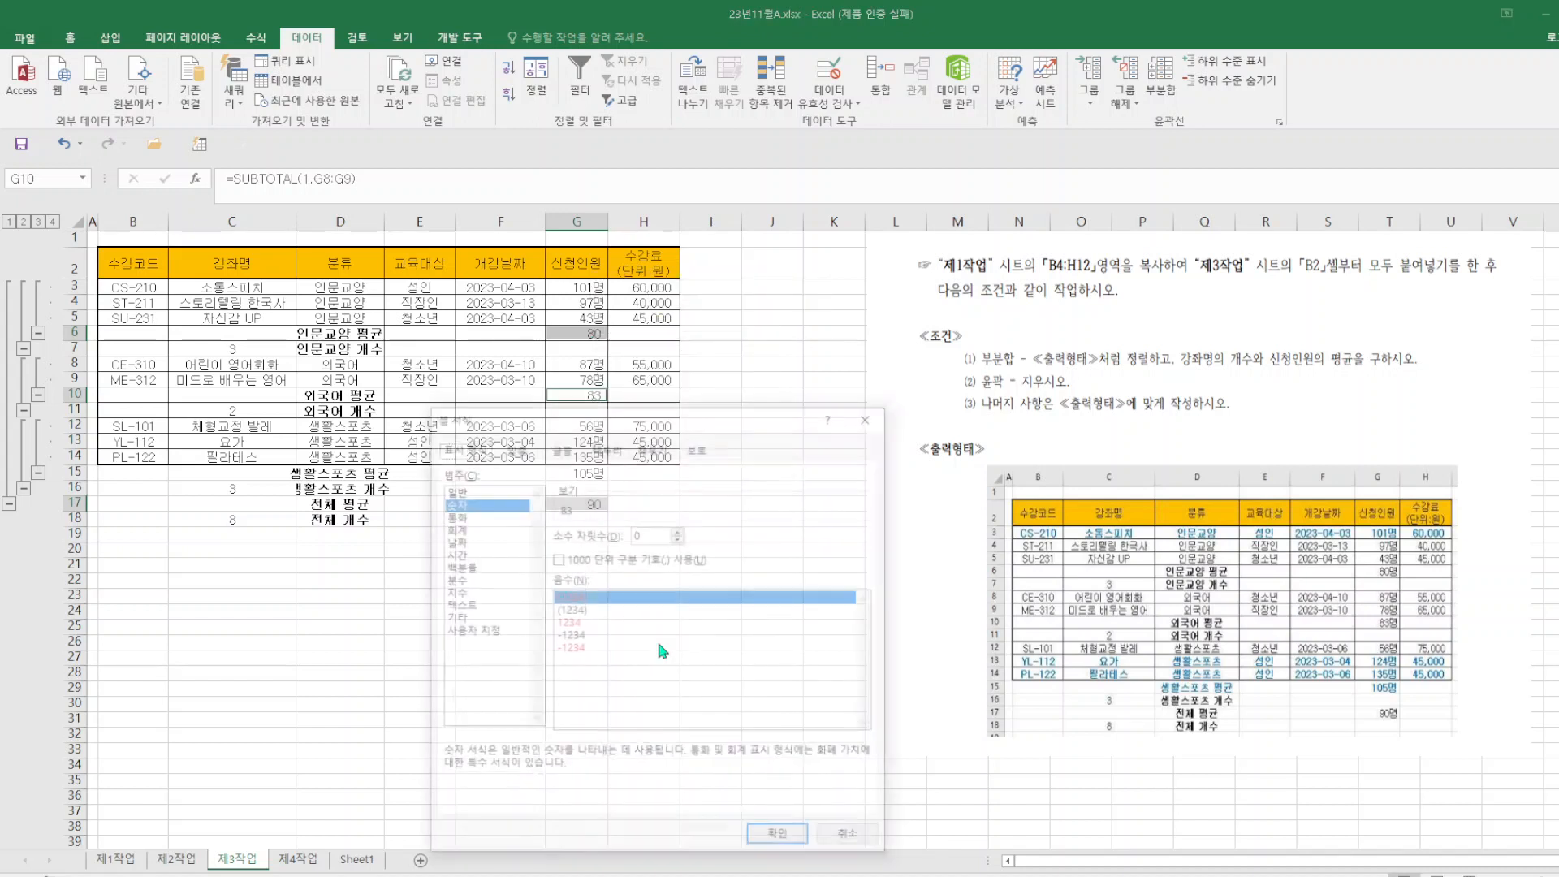
{"action": "left_click", "coordinate": [487, 632]}
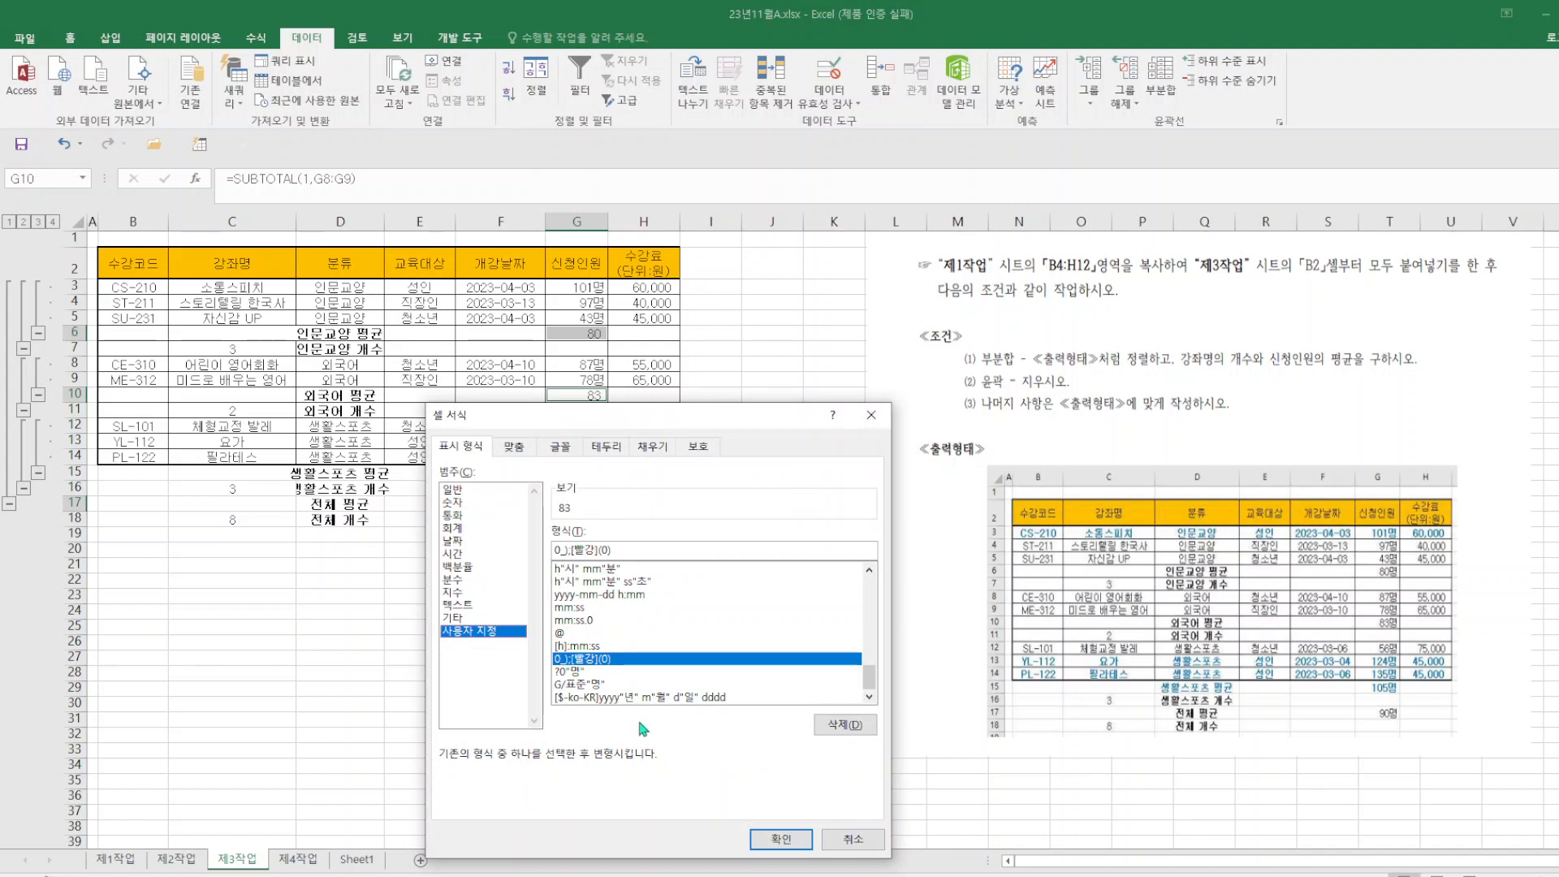
{"action": "left_click", "coordinate": [638, 685]}
{"action": "left_click", "coordinate": [782, 839]}
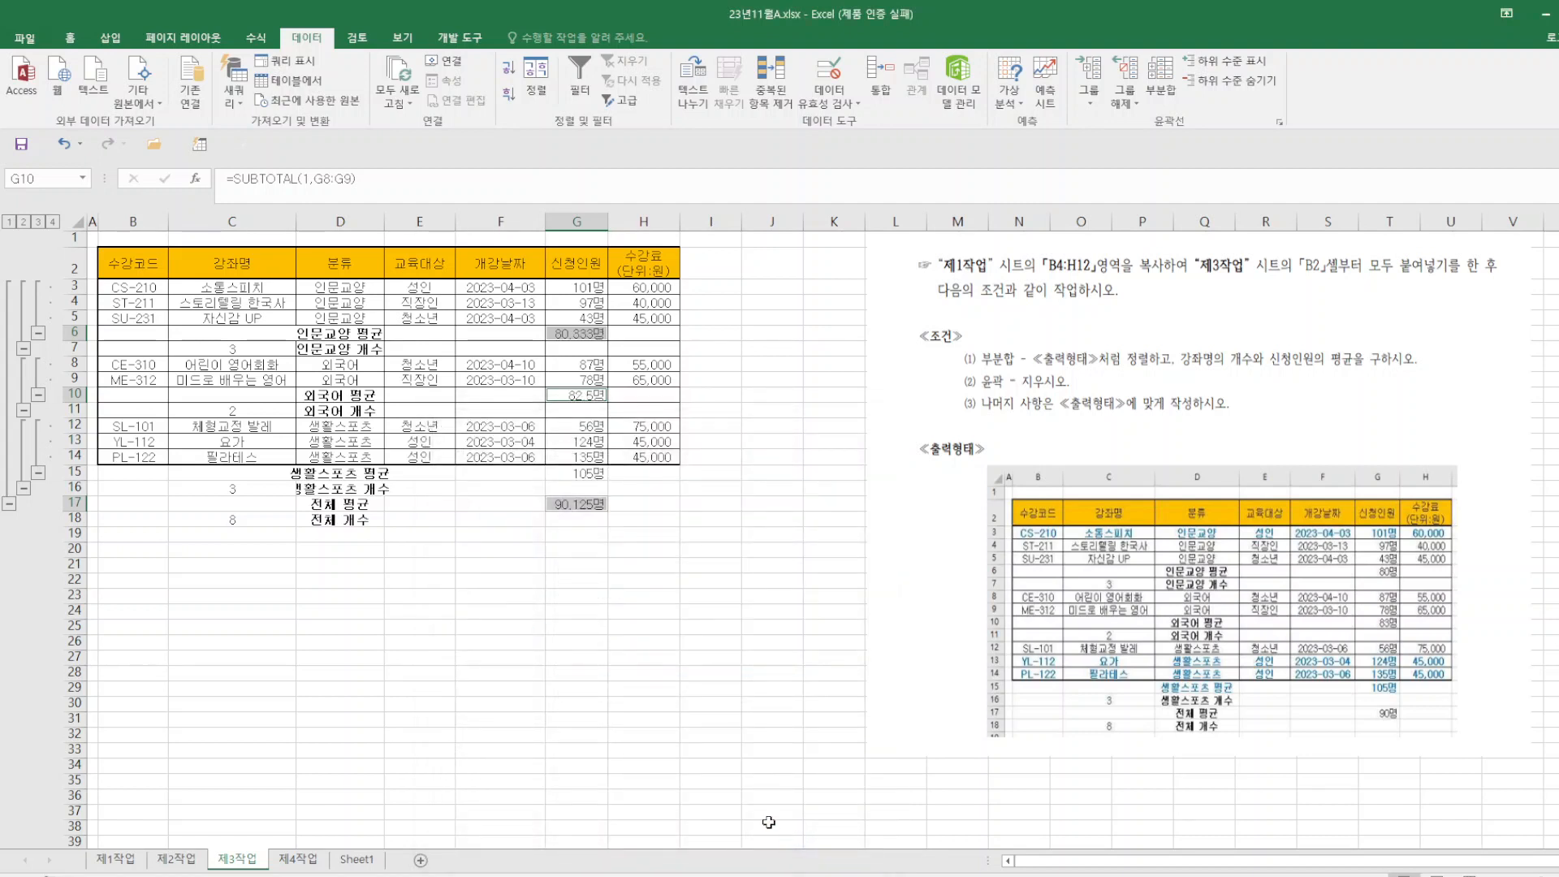
- Format the average cells G6, G10 and G17 as 숫자 with 0 decimals and the 1000 separator turned on
{"action": "right_click", "coordinate": [595, 334]}
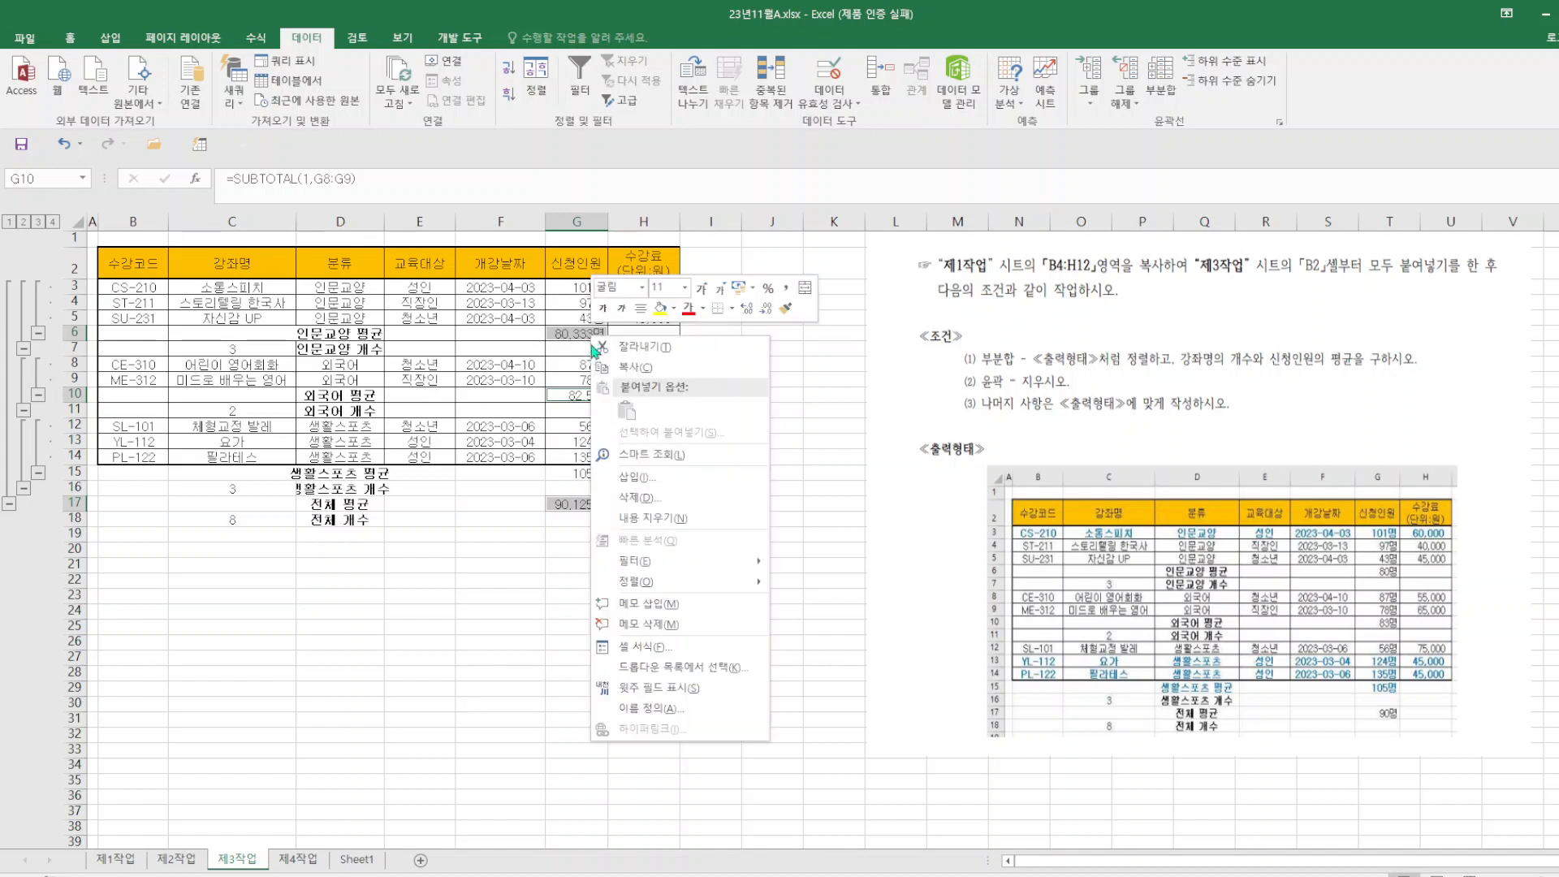
{"action": "left_click", "coordinate": [671, 648]}
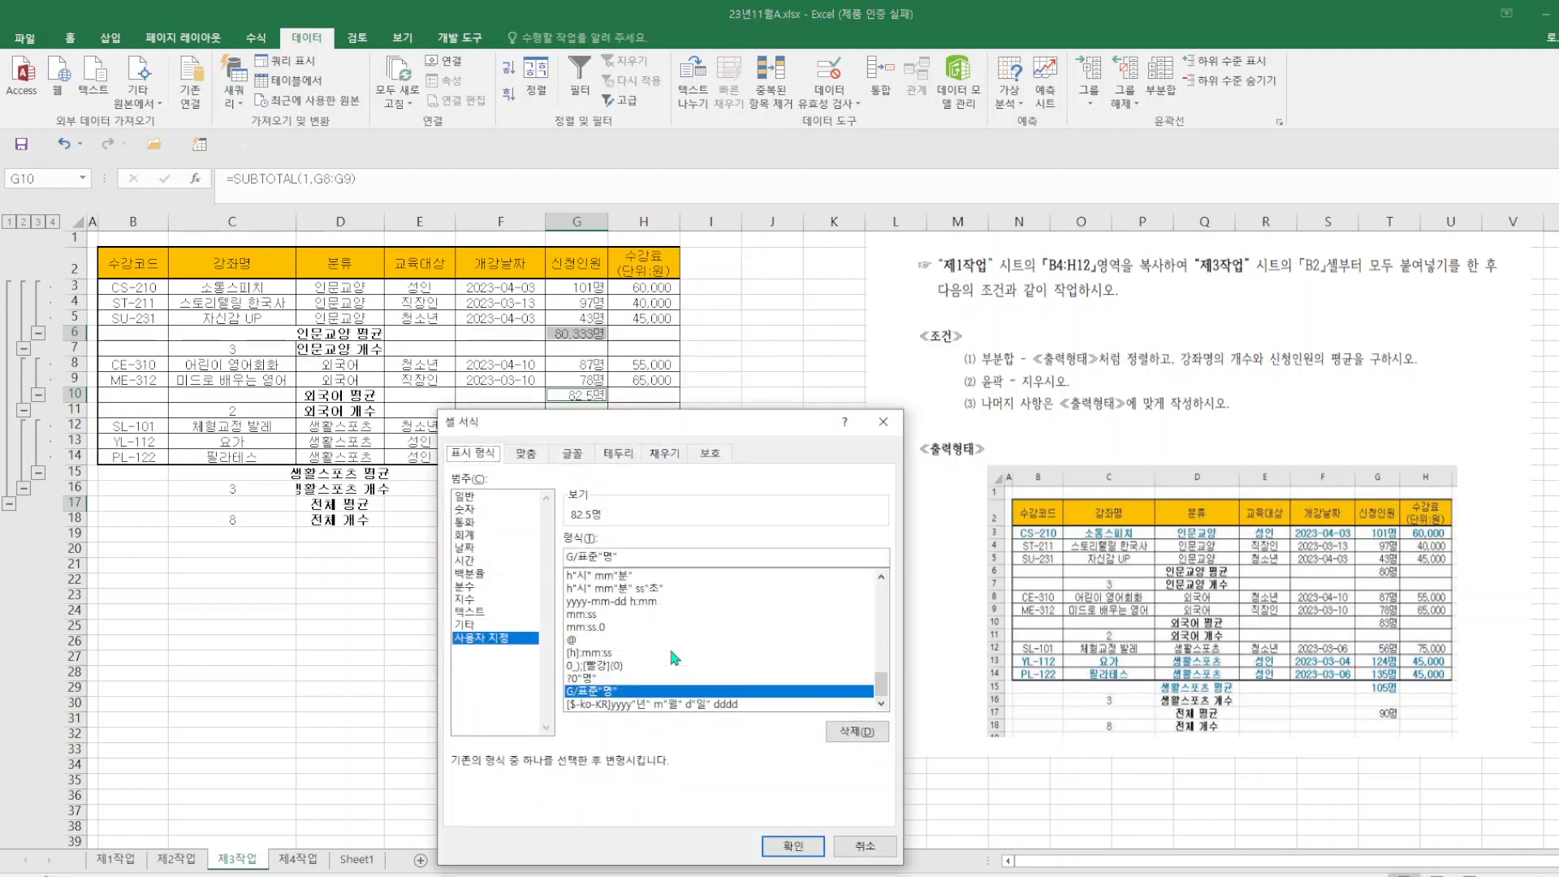
{"action": "left_click", "coordinate": [479, 497]}
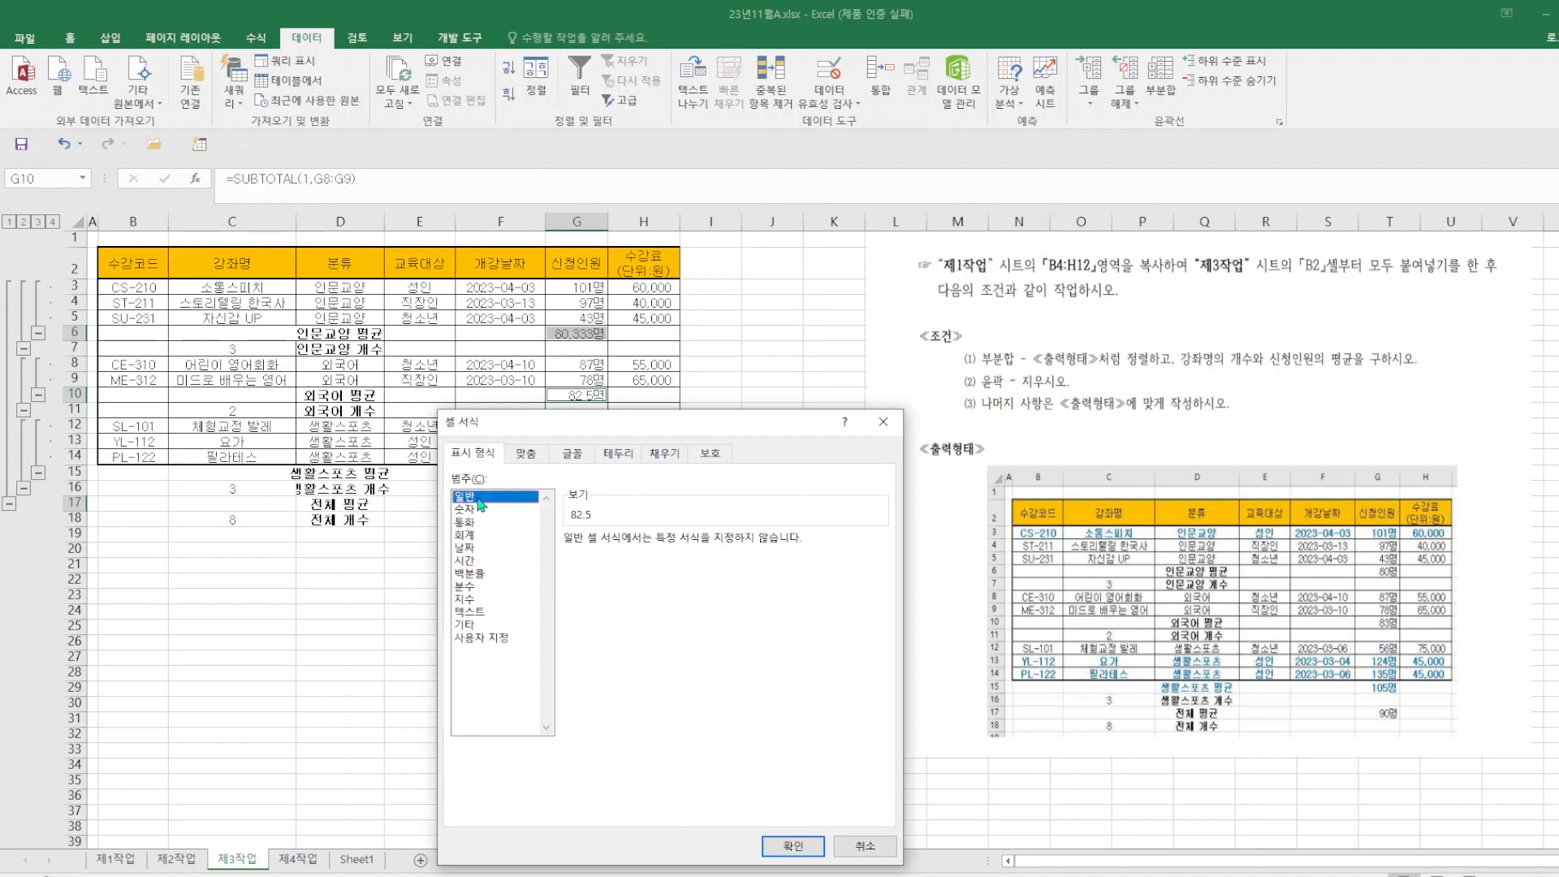
{"action": "left_click", "coordinate": [480, 510]}
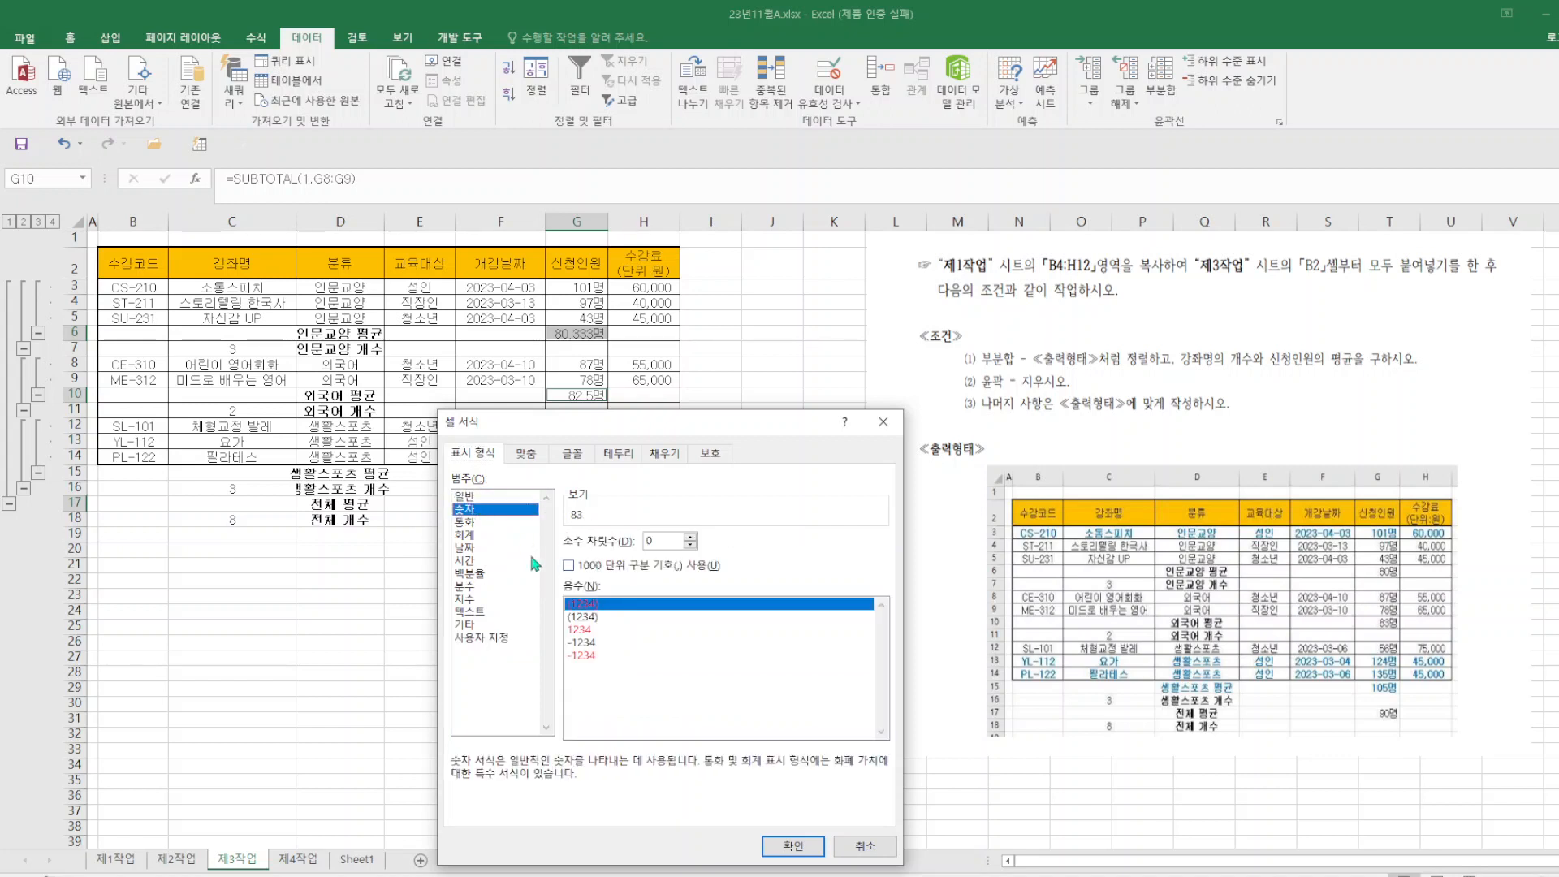
{"action": "left_click", "coordinate": [568, 565]}
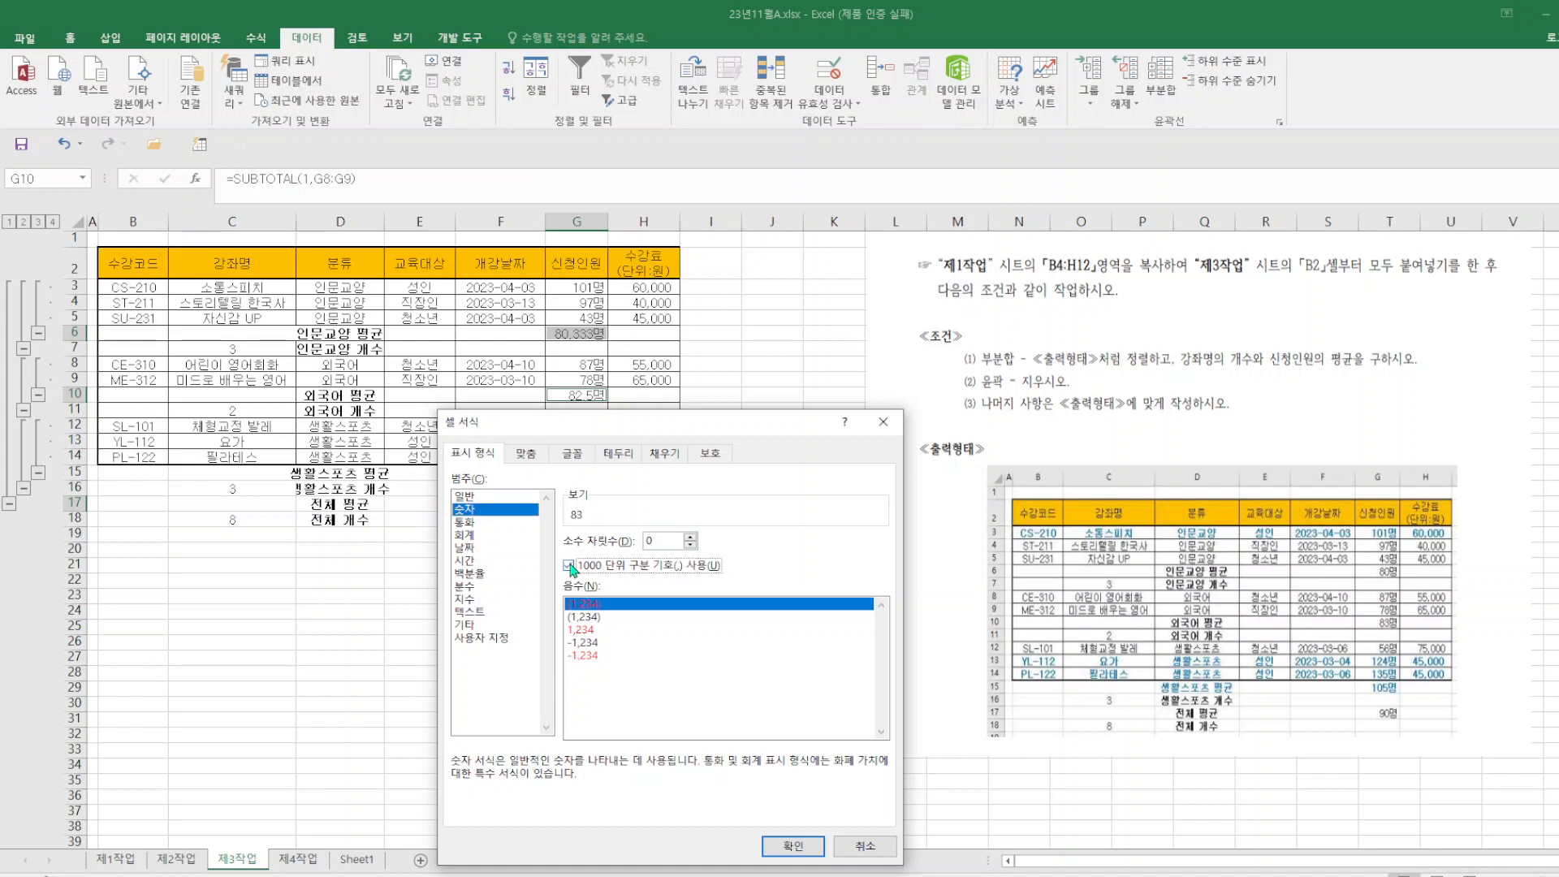
{"action": "left_click", "coordinate": [794, 846]}
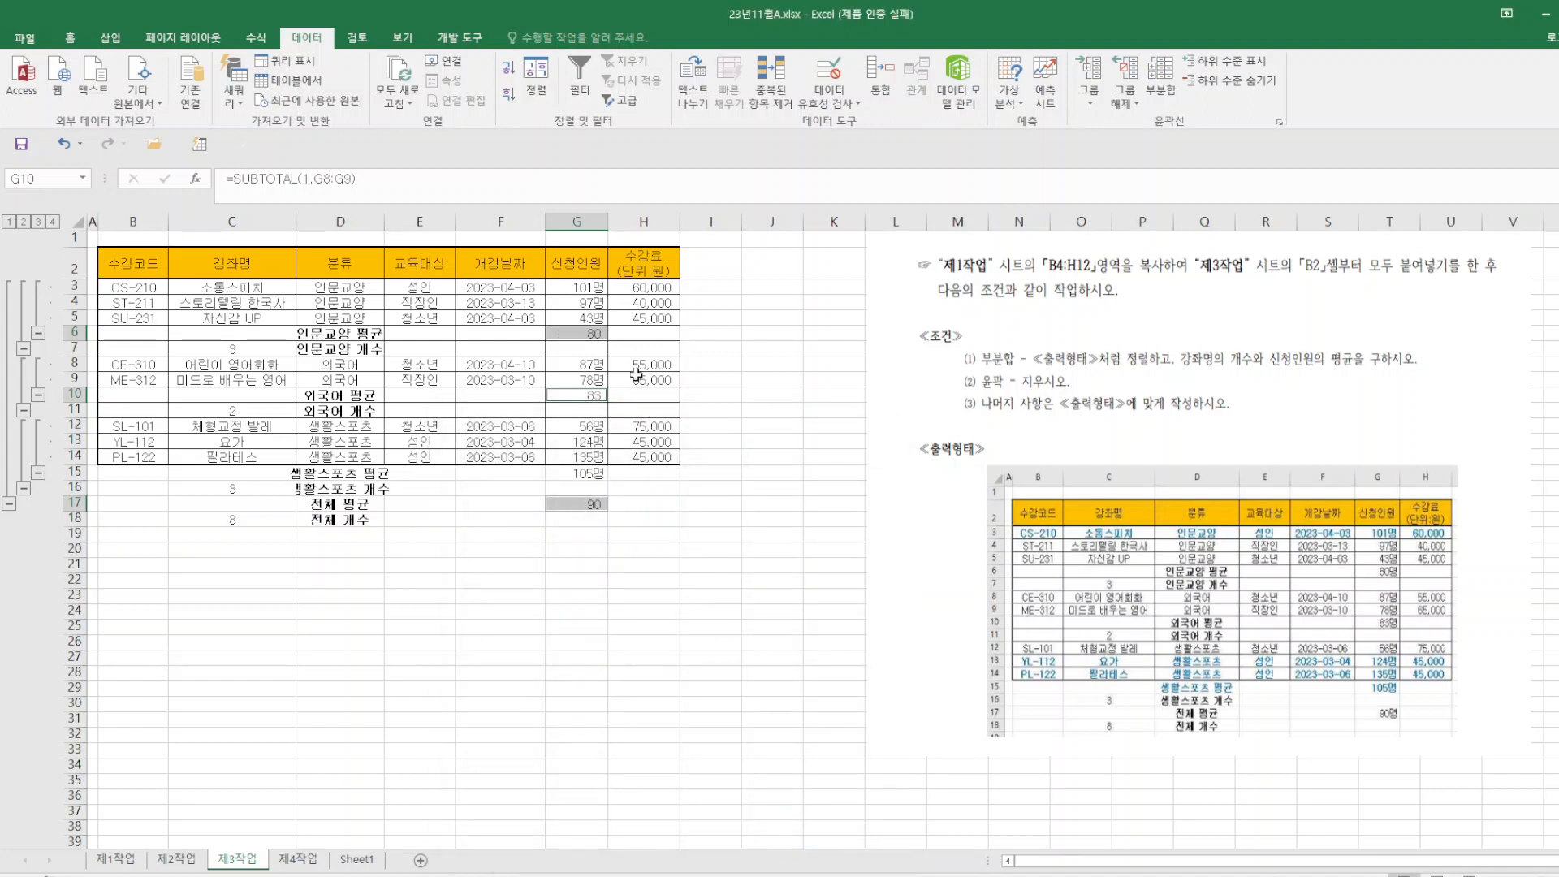
{"action": "right_click", "coordinate": [581, 336]}
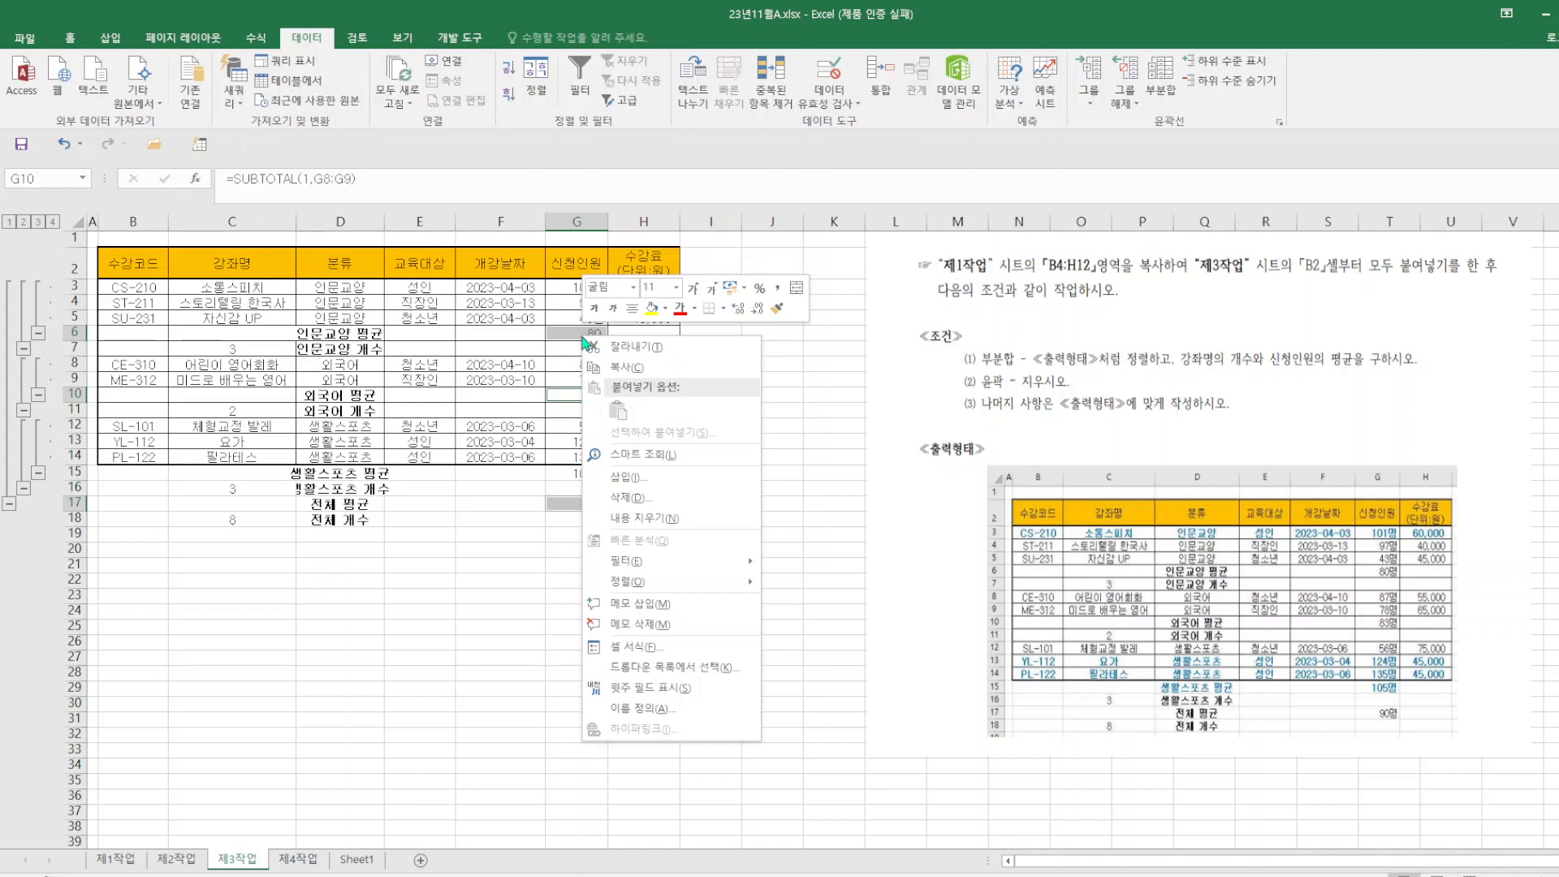
{"action": "left_click", "coordinate": [683, 645]}
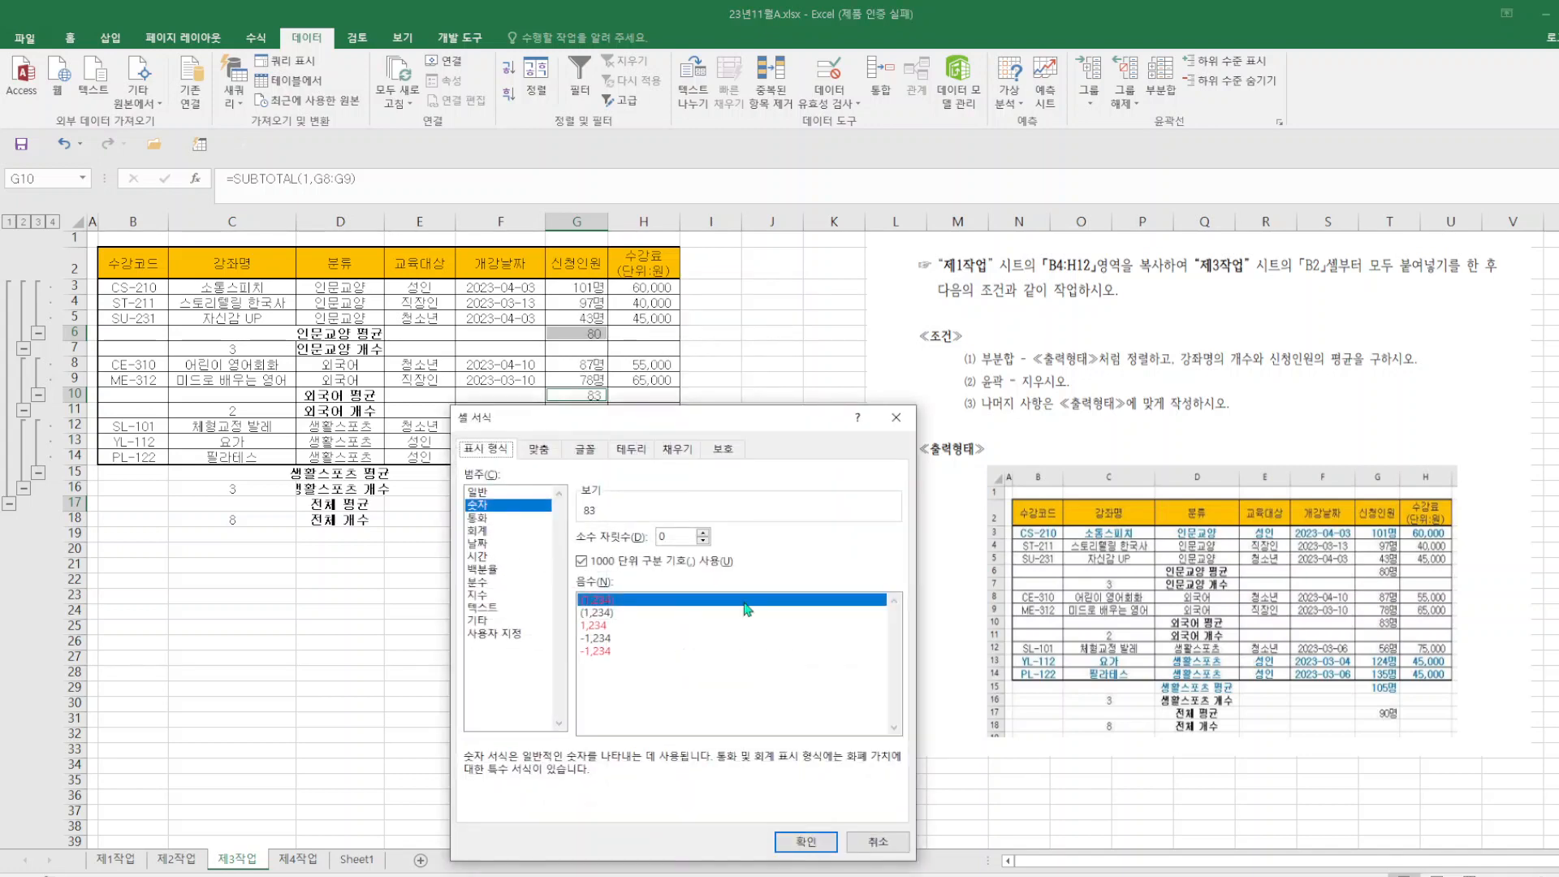
{"action": "left_click", "coordinate": [896, 417]}
- Save the workbook and clear the outline (윤곽 지우기) from the 제3작업 subtotal table
{"action": "left_click", "coordinate": [769, 592]}
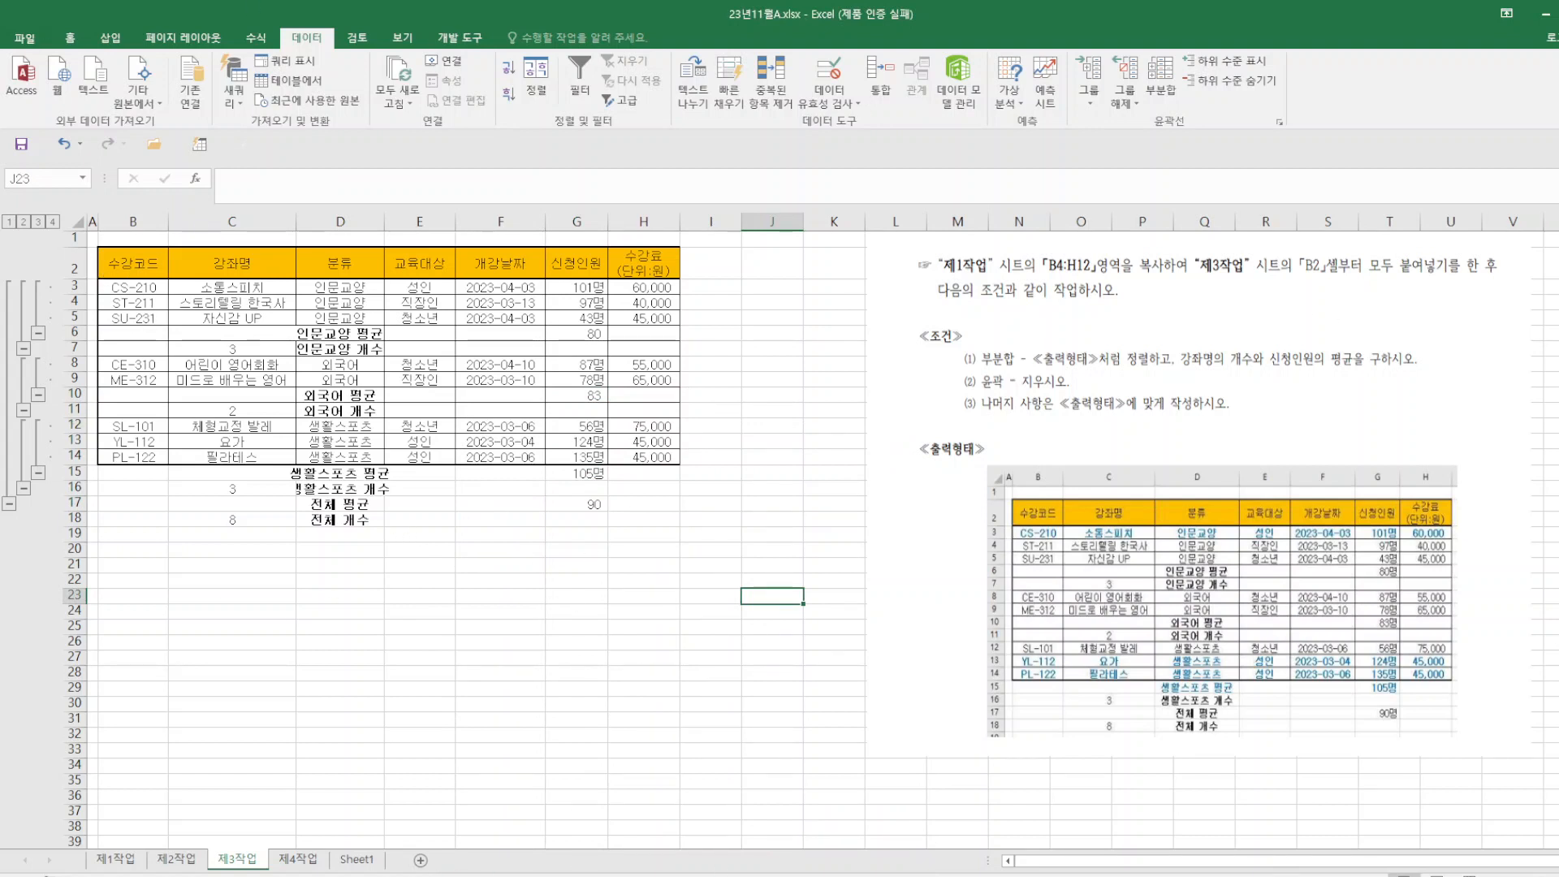
{"action": "left_click", "coordinate": [20, 151]}
{"action": "left_click", "coordinate": [1135, 105]}
{"action": "left_click", "coordinate": [1163, 144]}
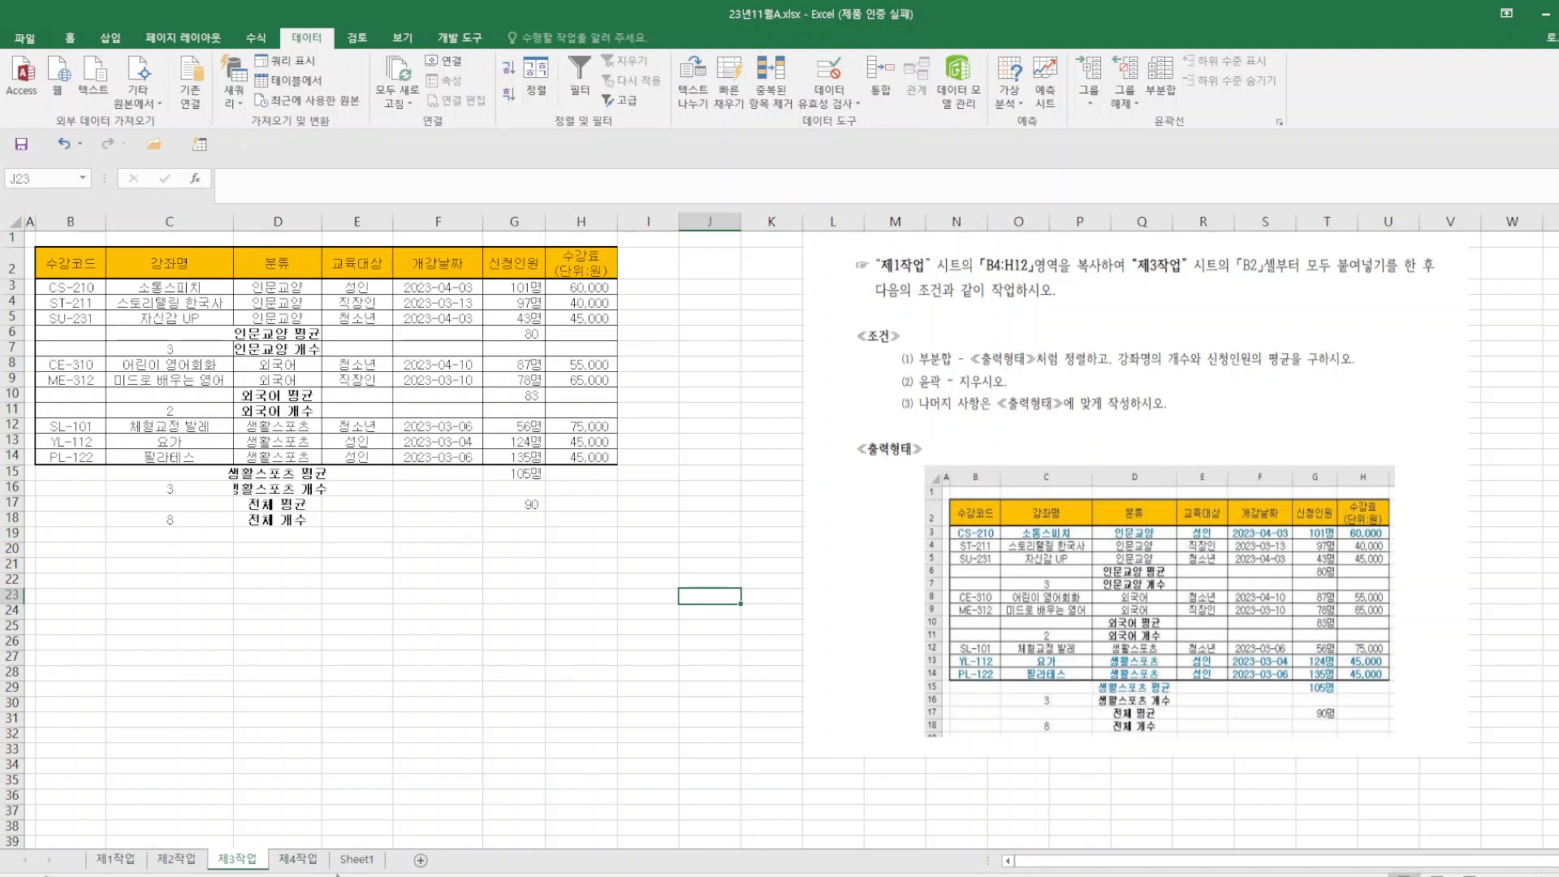
- Check the finished 제4작업 chart, and insert a 2-D clustered column chart from C4:C12 and G4:H12 of 제1작업
{"action": "left_click", "coordinate": [294, 861]}
{"action": "left_click", "coordinate": [681, 609]}
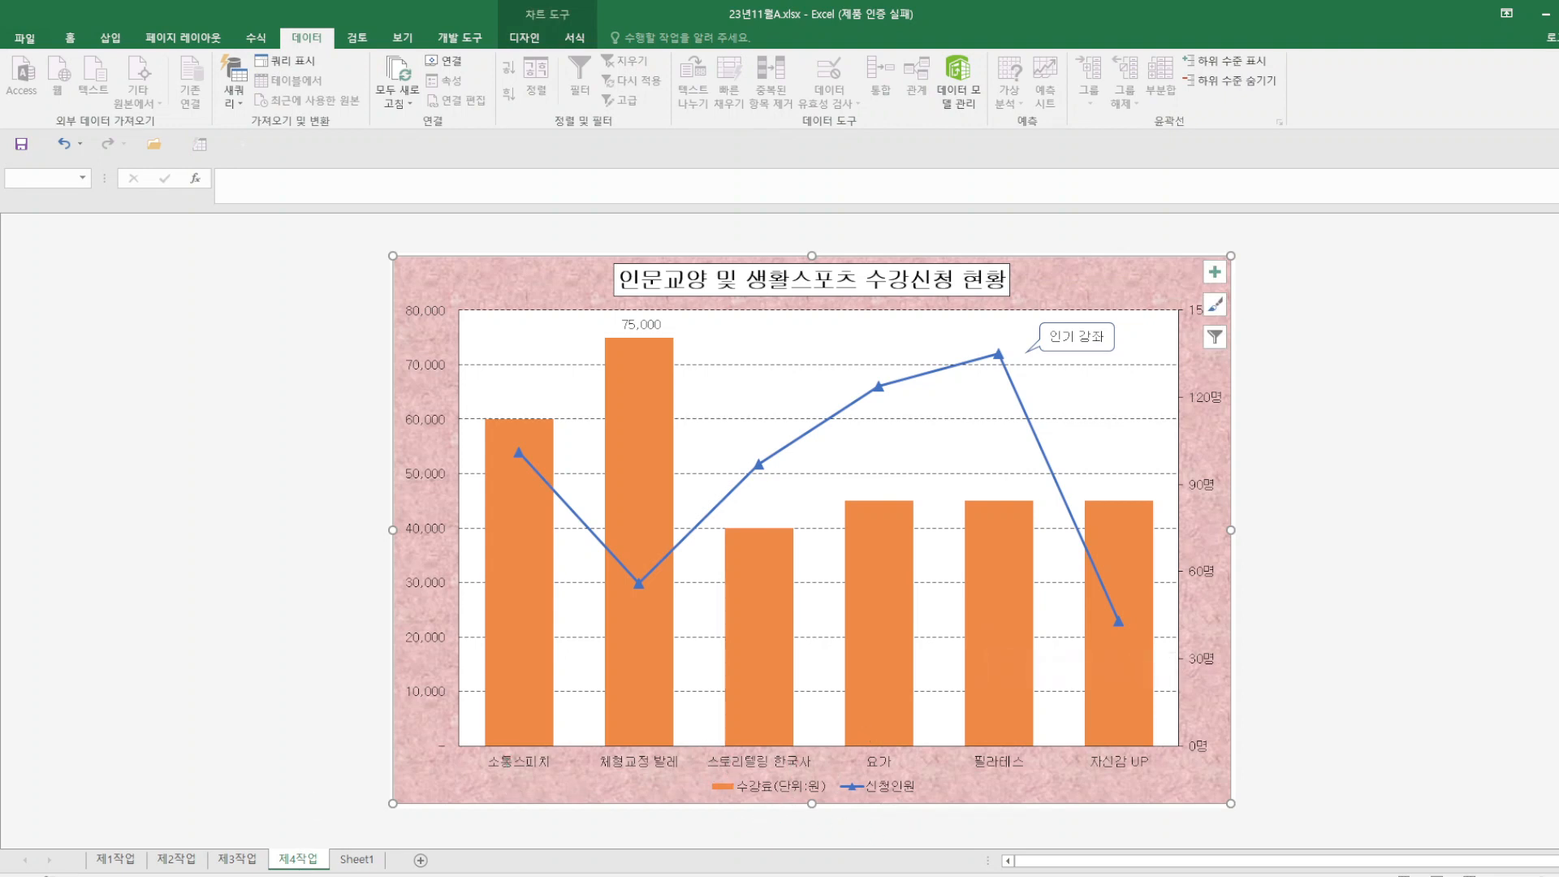
{"action": "left_click", "coordinate": [115, 861]}
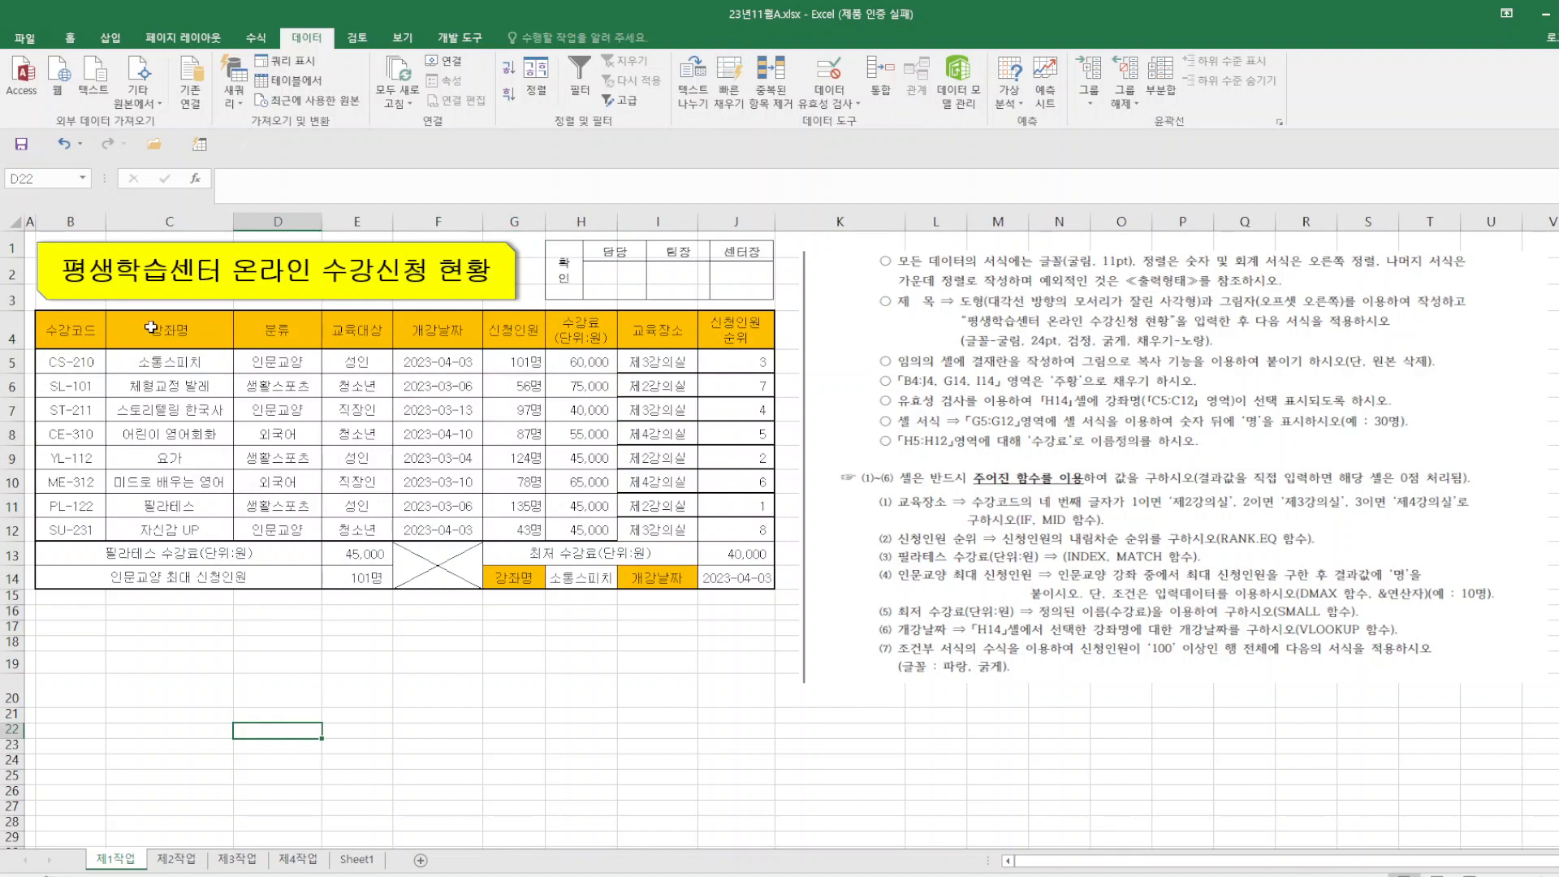
{"action": "left_click_drag", "start_coordinate": [151, 327], "coordinate": [164, 532]}
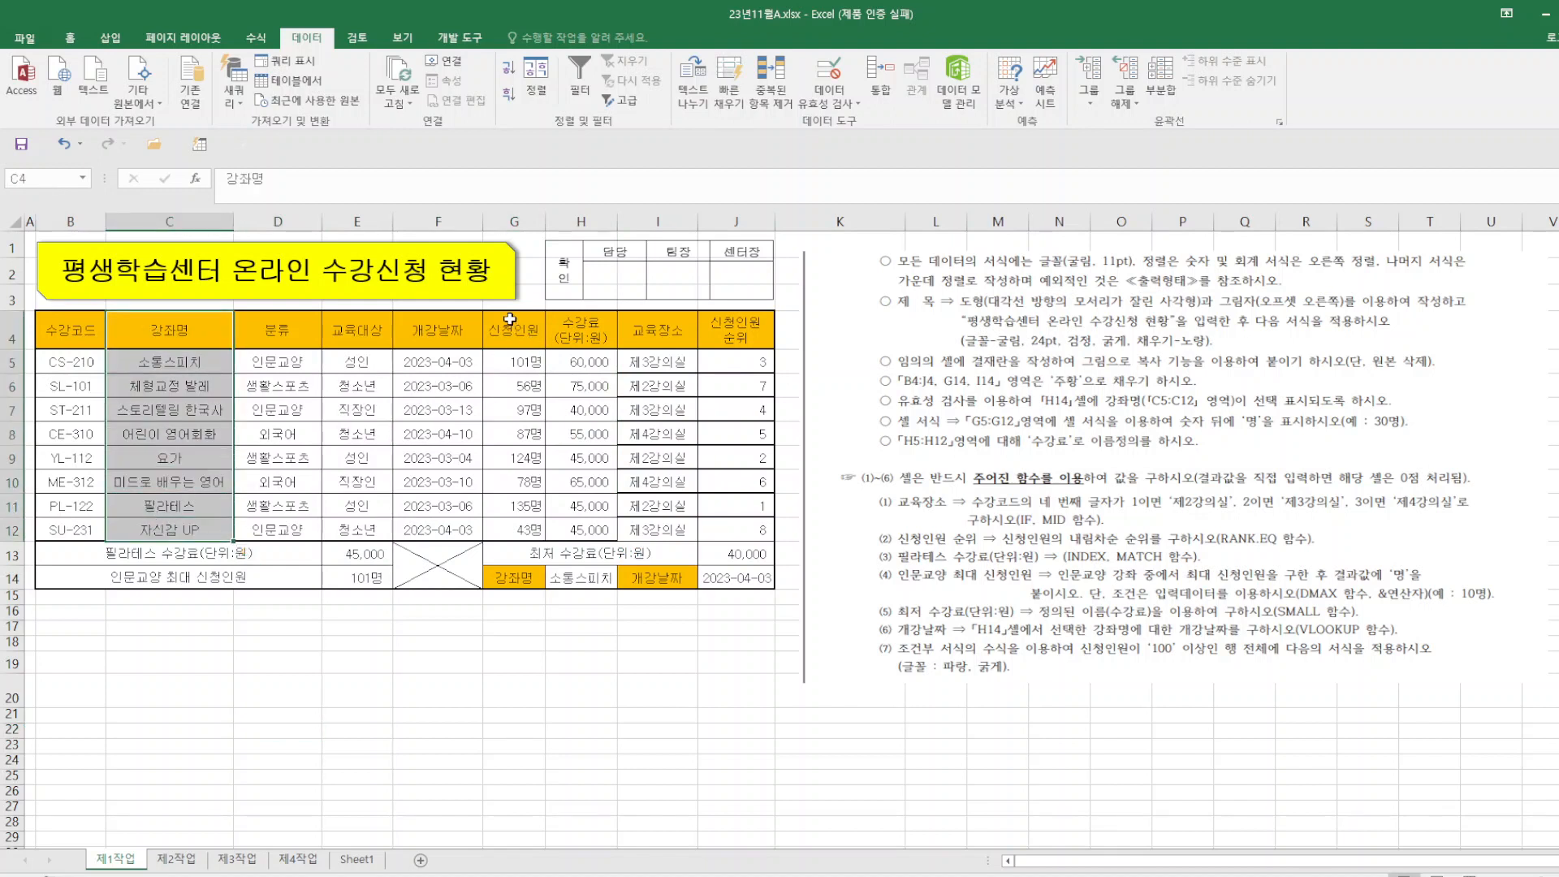
{"action": "left_click_drag", "start_coordinate": [510, 319], "coordinate": [514, 526]}
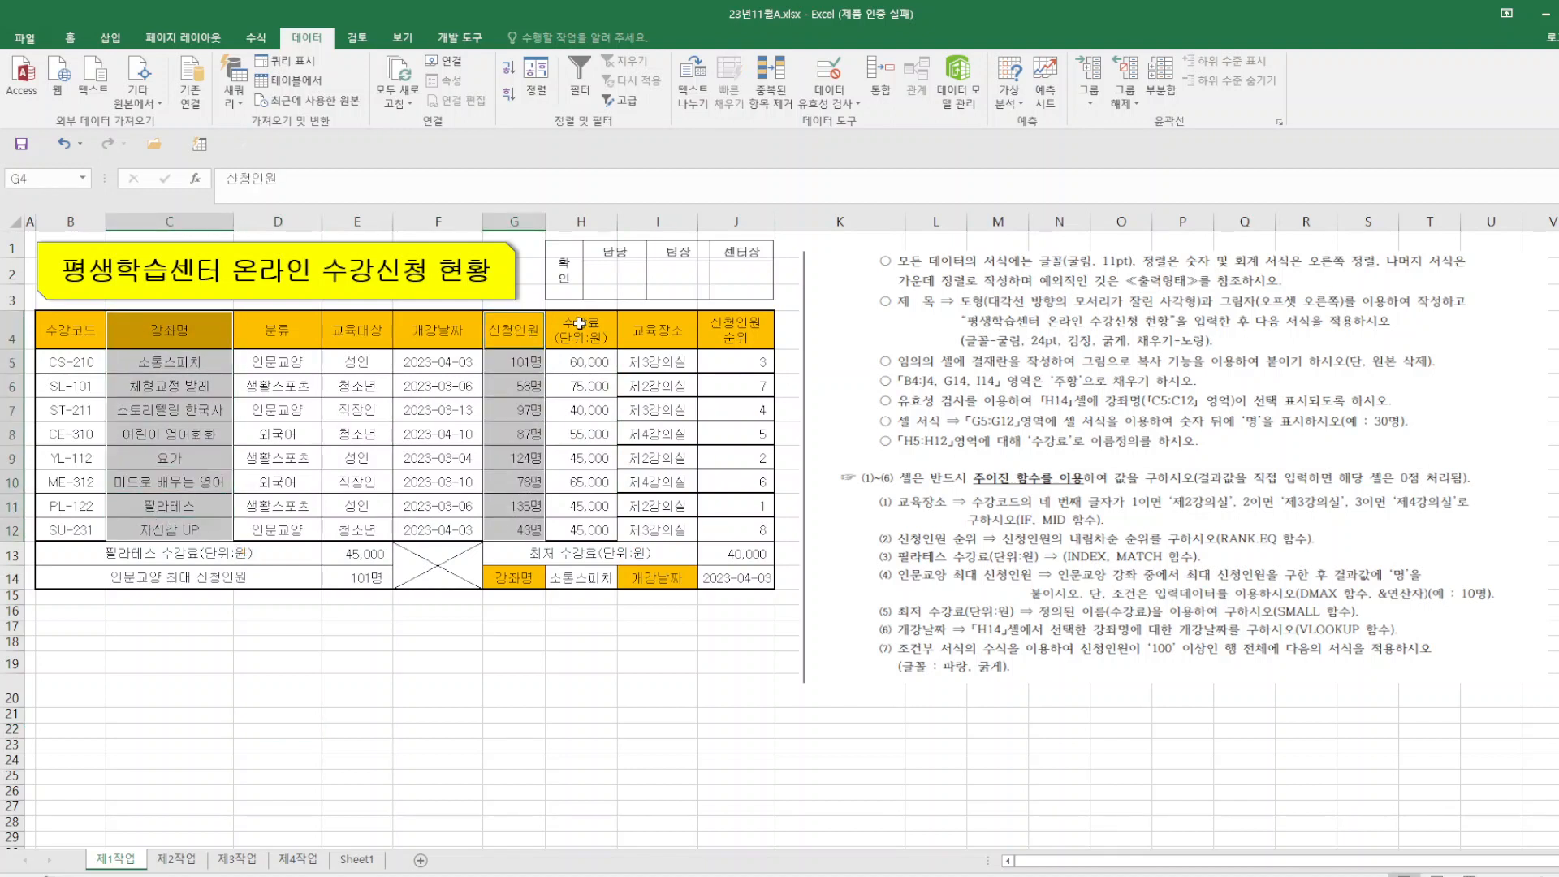
{"action": "left_click_drag", "start_coordinate": [579, 323], "coordinate": [602, 526]}
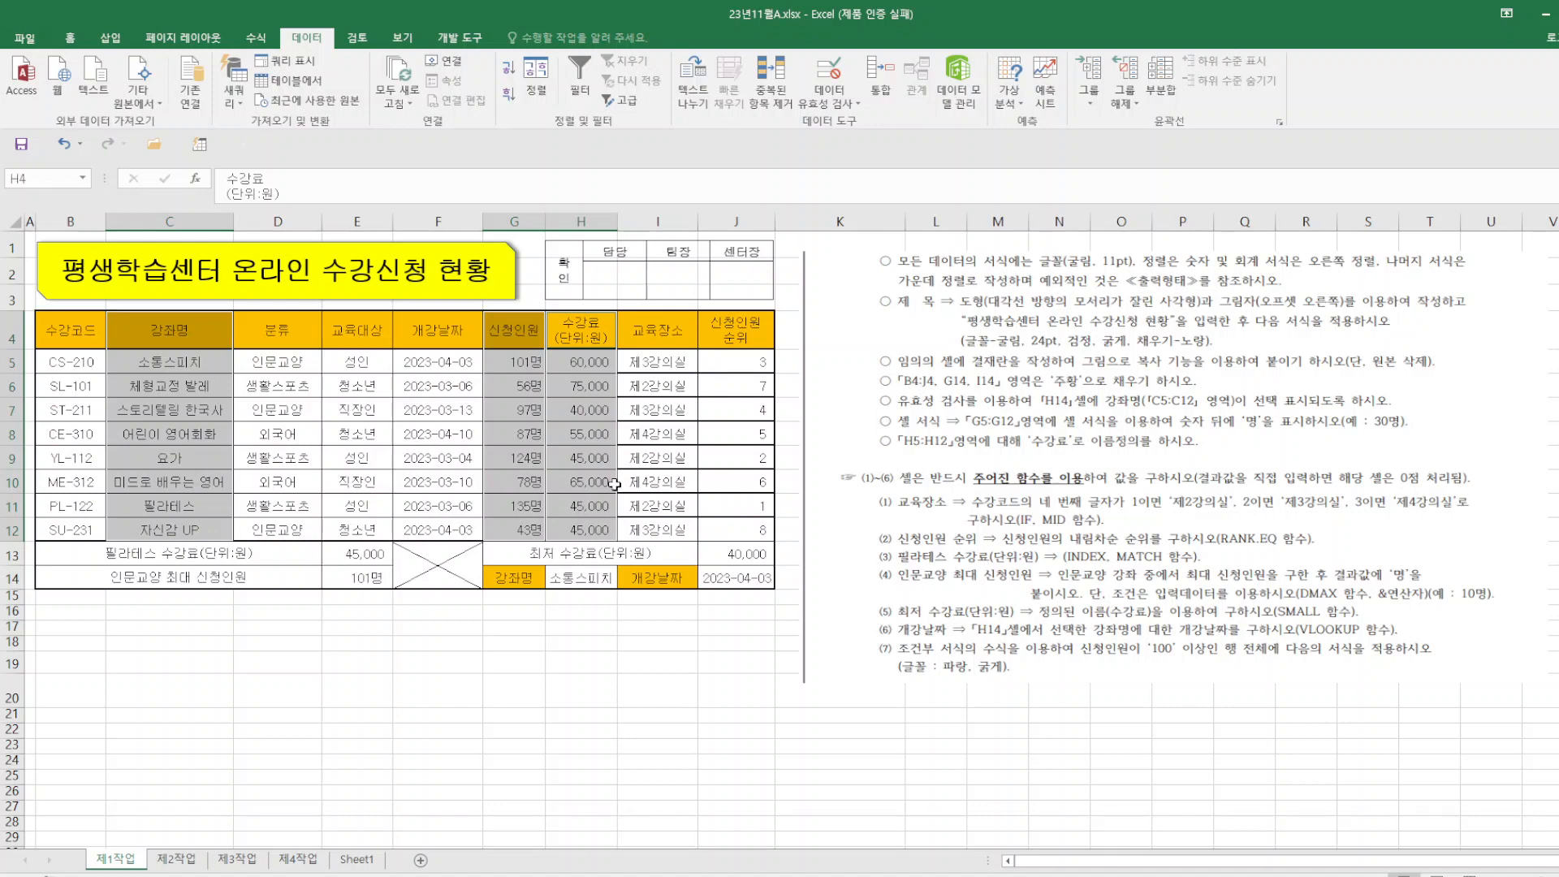
{"action": "left_click", "coordinate": [110, 39]}
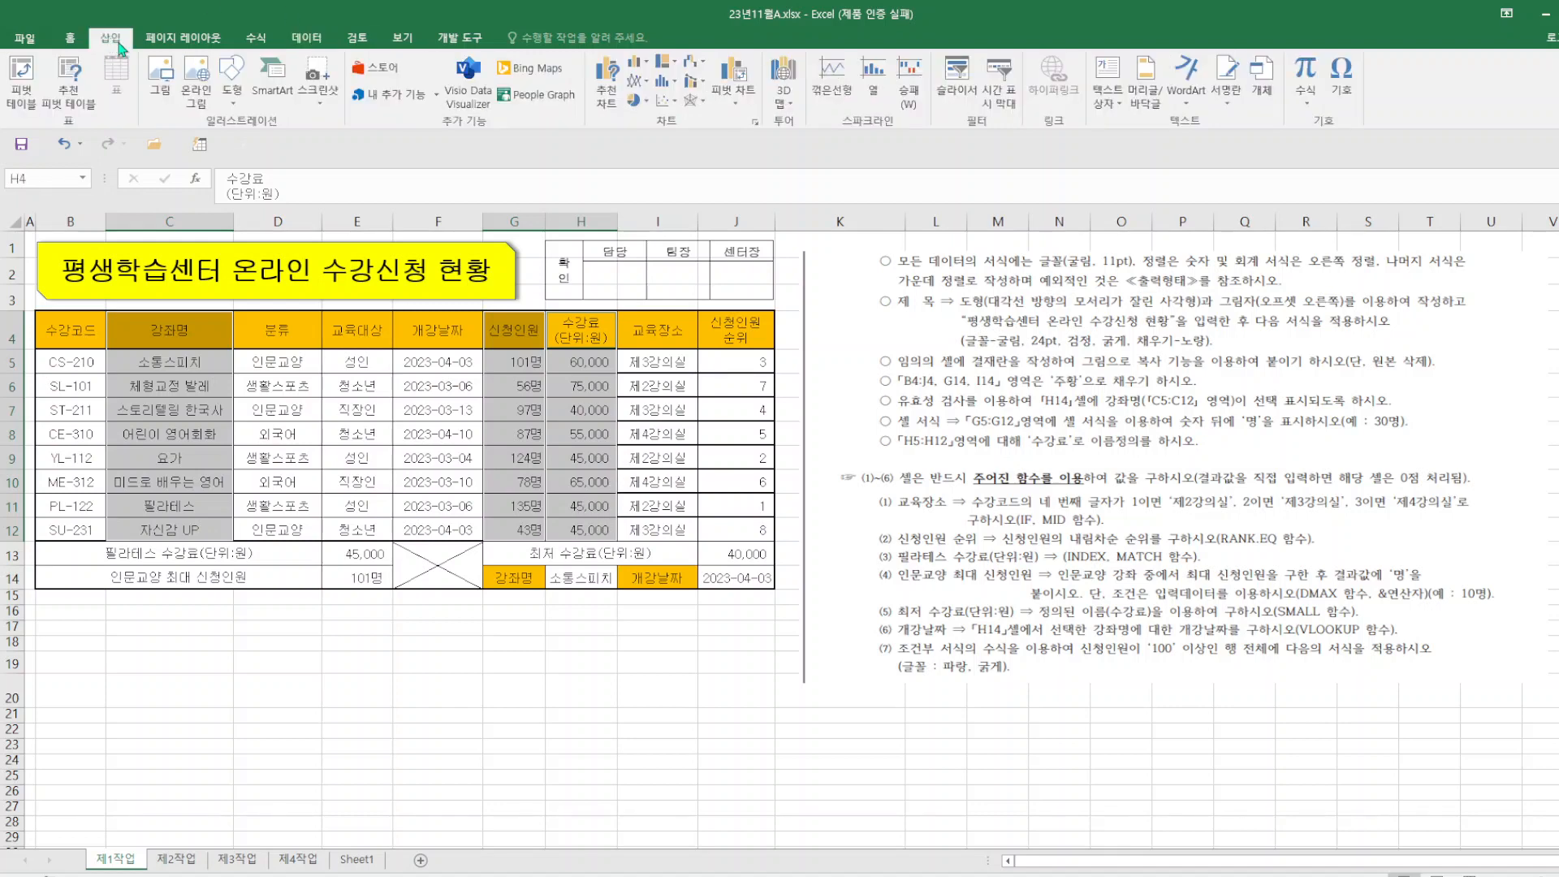
{"action": "left_click", "coordinate": [634, 62]}
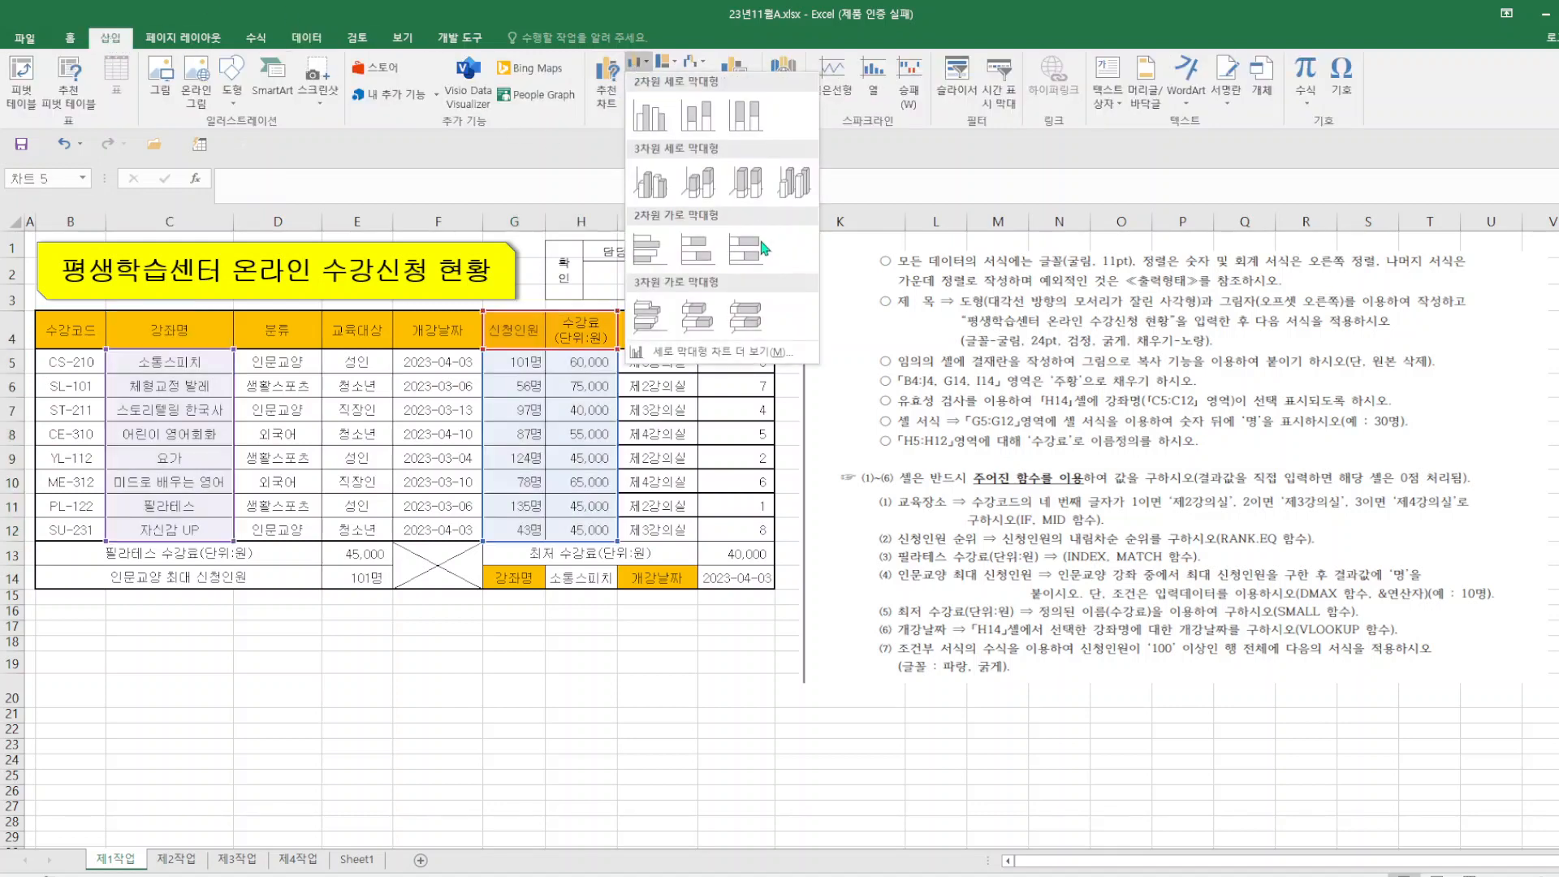
{"action": "left_click", "coordinate": [649, 117]}
- Move the column chart to a new chart sheet named 제4작업1
{"action": "left_click", "coordinate": [935, 89]}
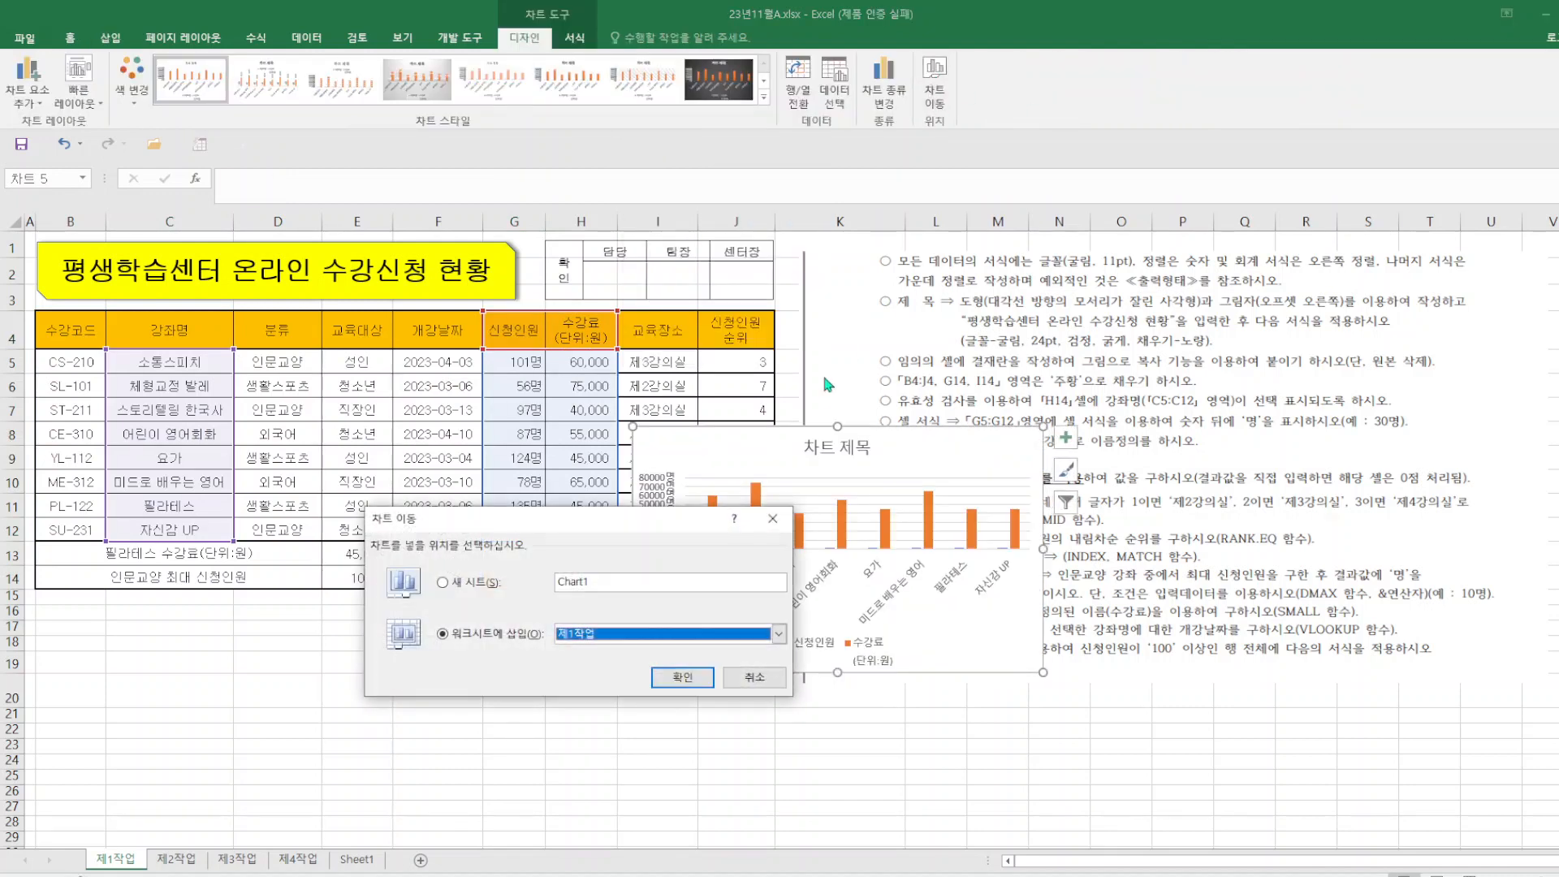
{"action": "left_click", "coordinate": [467, 585]}
{"action": "type", "text": "ㅈ"}
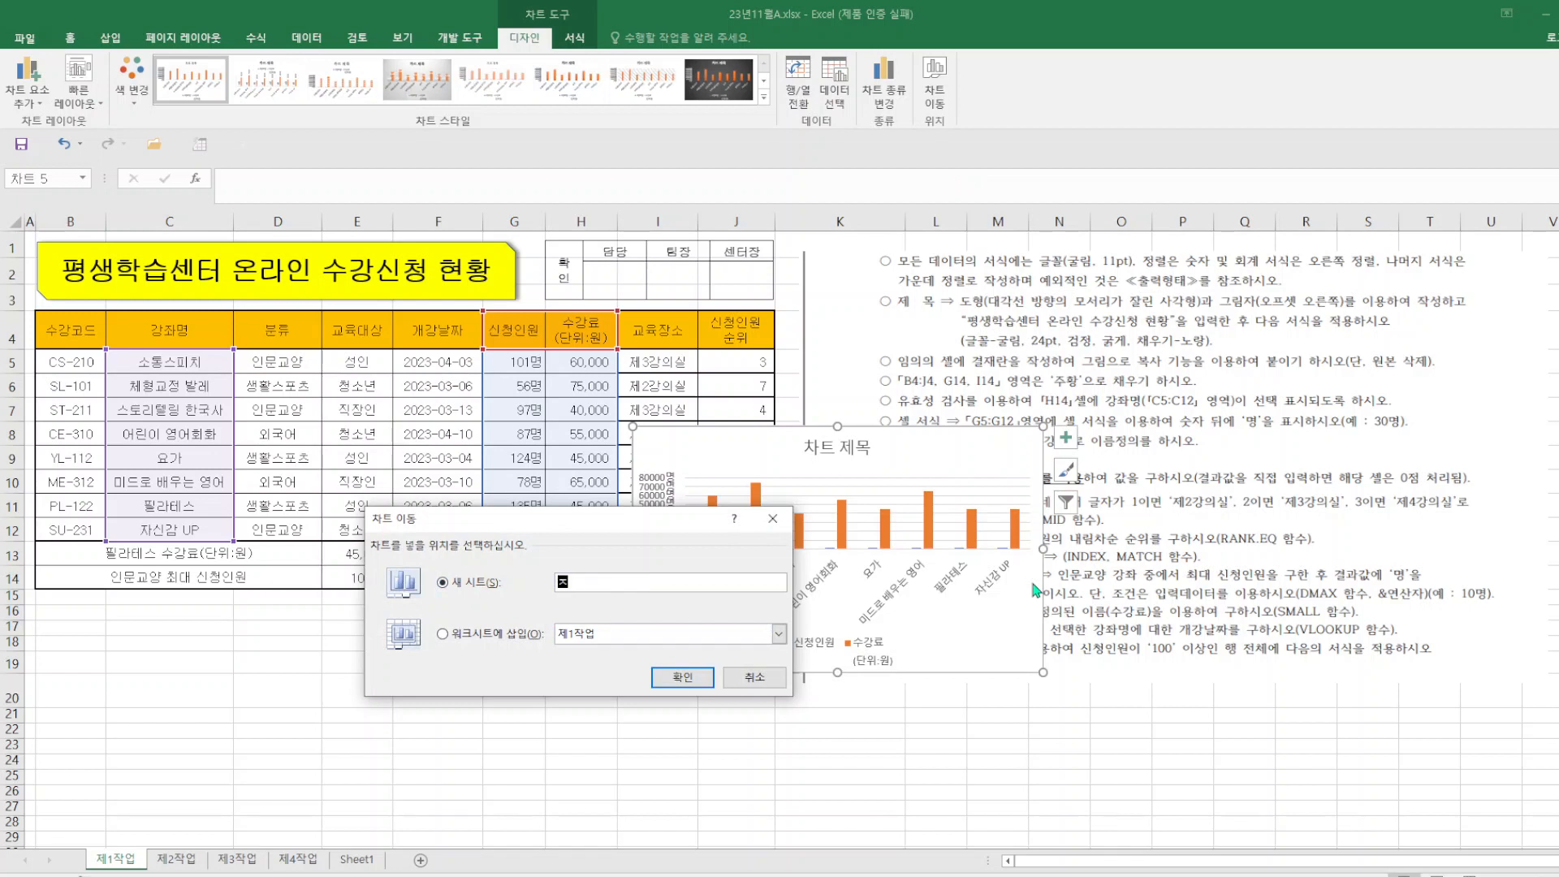
{"action": "type", "text": "4작ㅇ"}
{"action": "type", "text": "업1"}
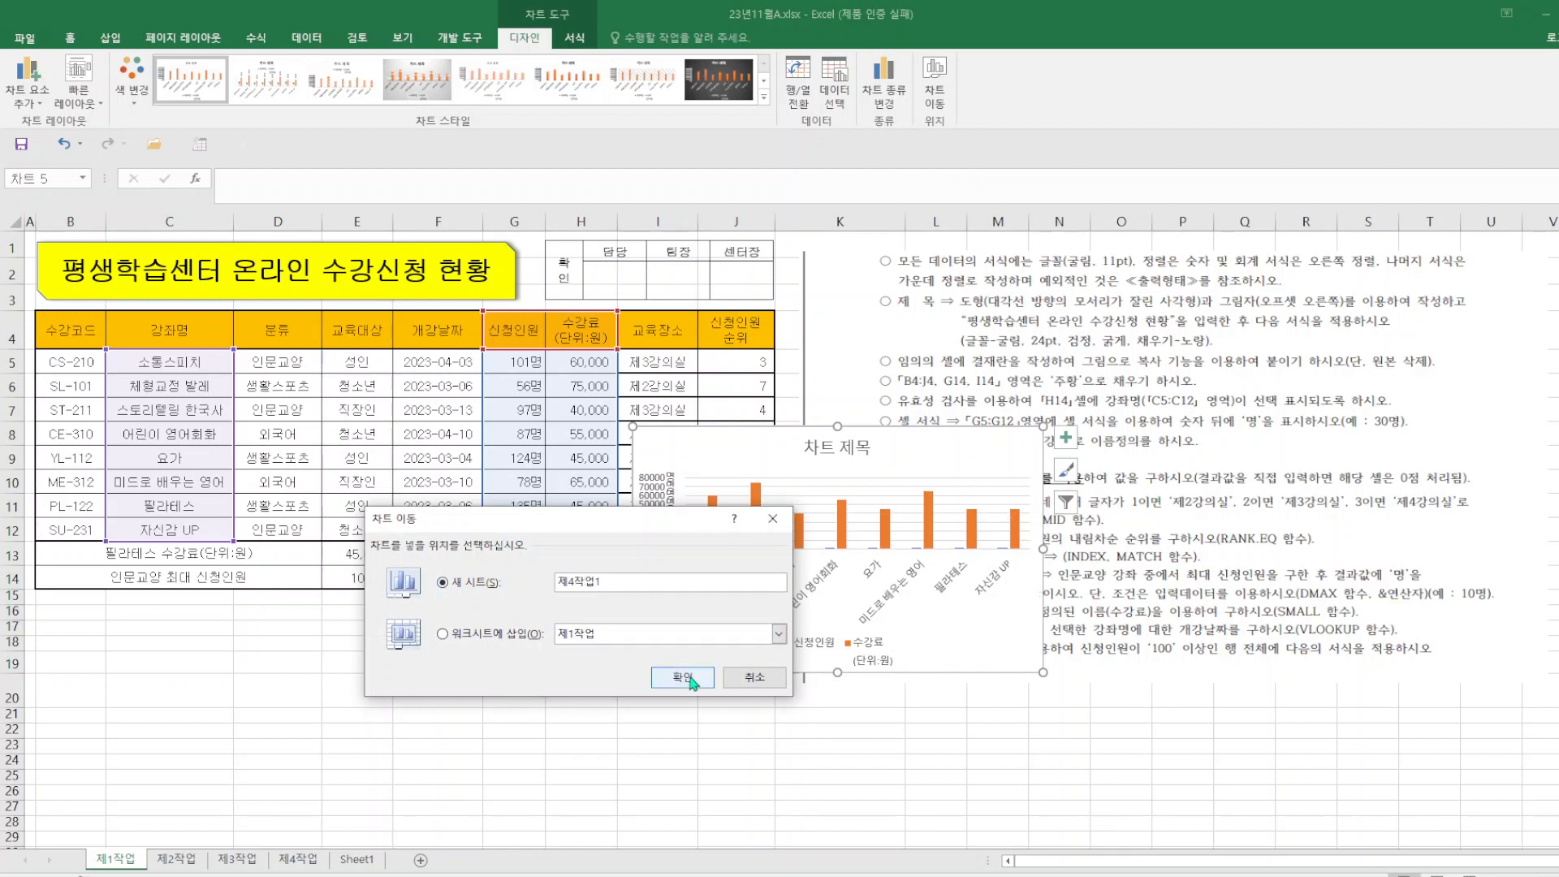
{"action": "left_click", "coordinate": [683, 676]}
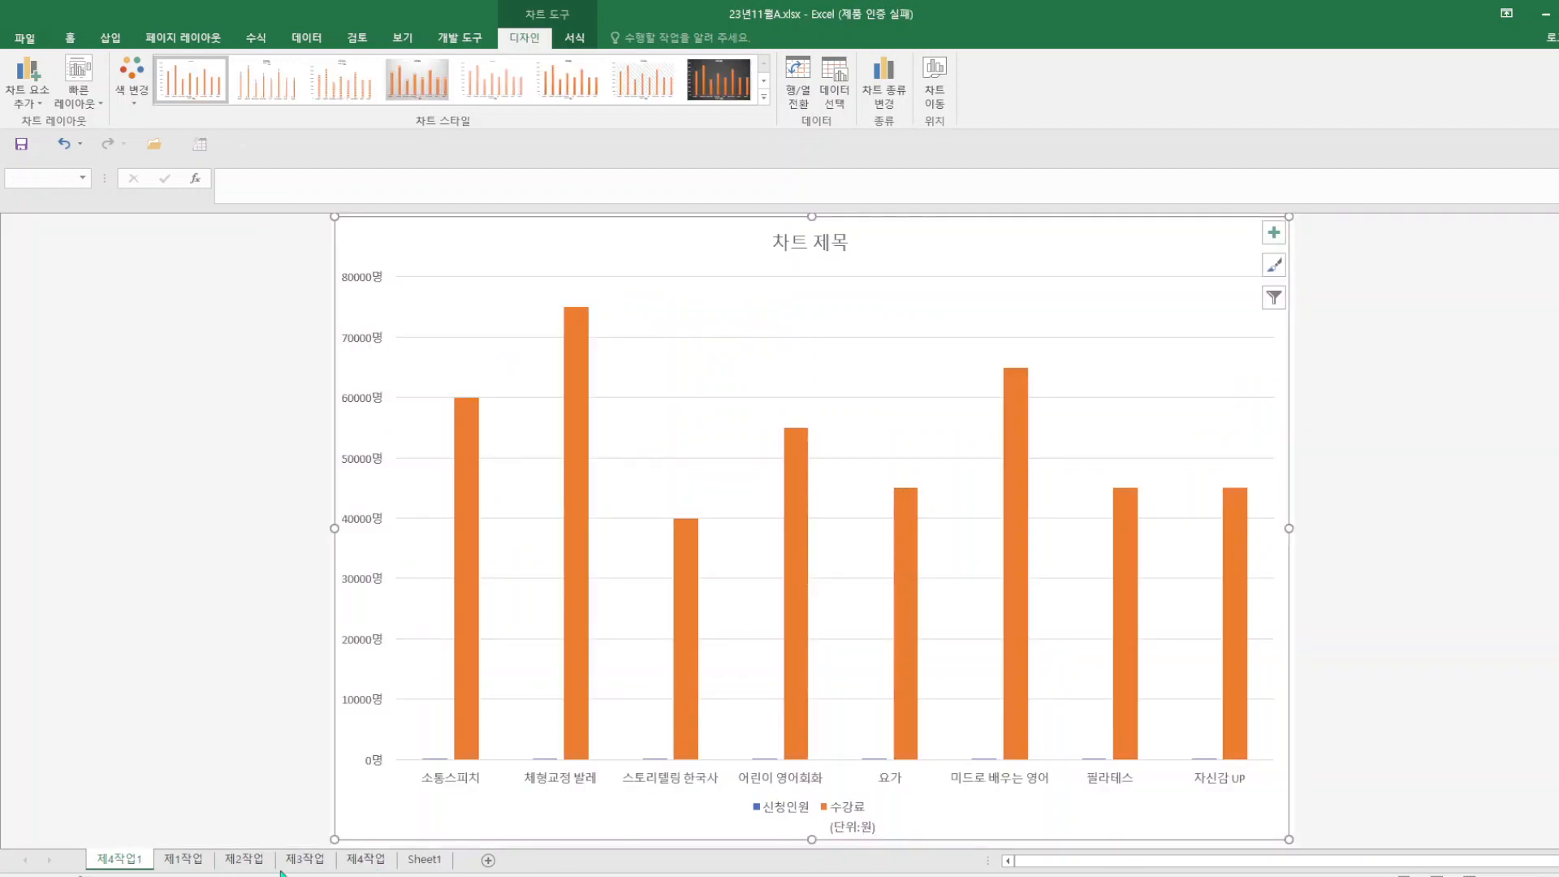
- Look through the workbook's sheets and compare the new 제4작업1 chart with the finished chart on 제4작업
{"action": "left_click", "coordinate": [425, 860]}
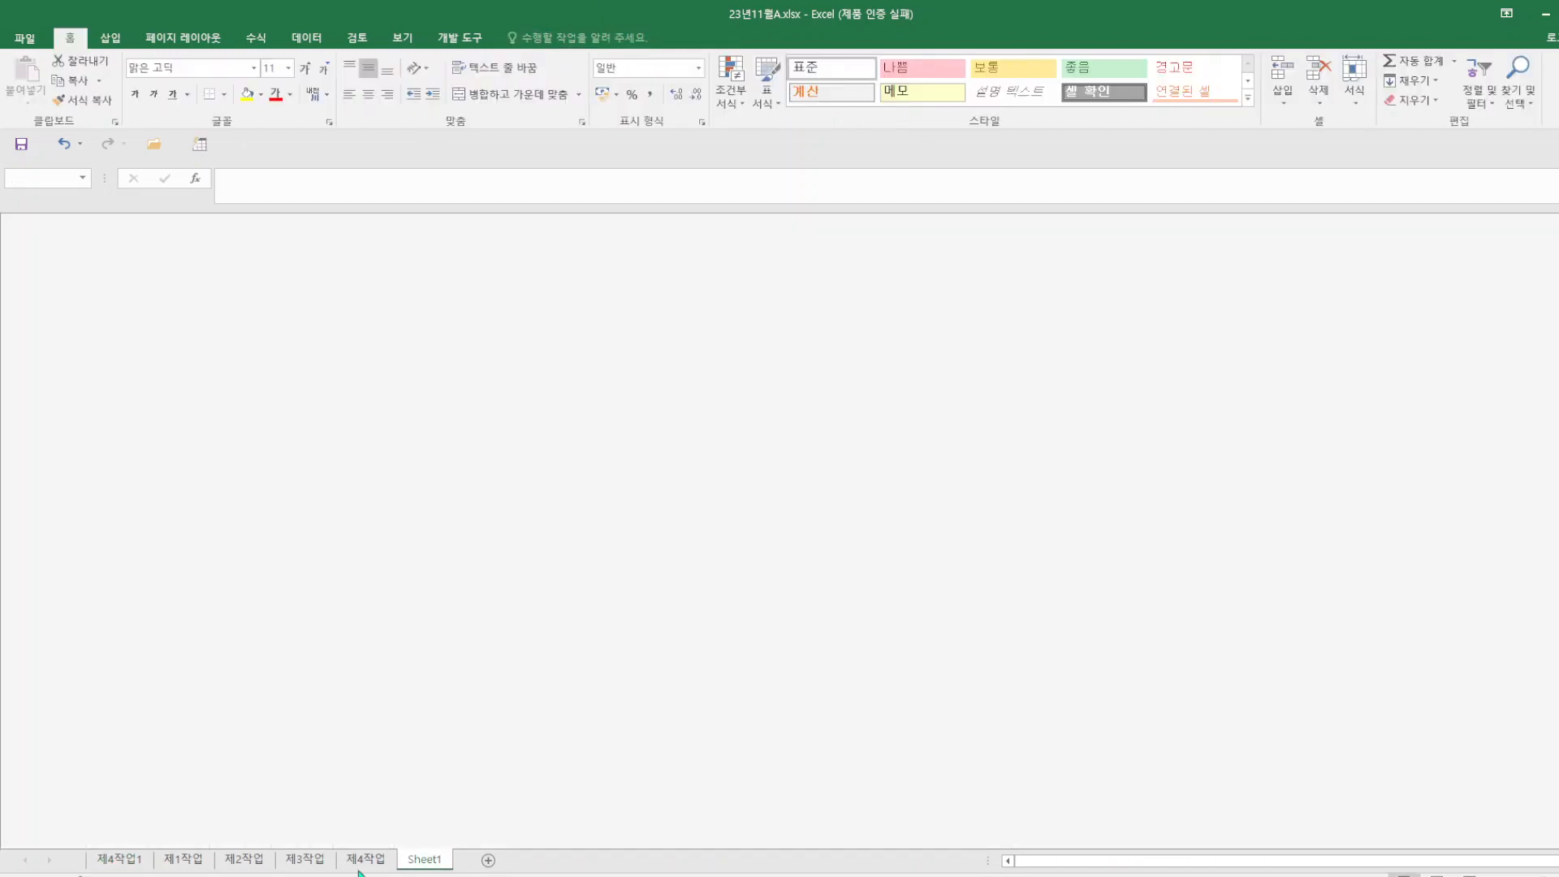
{"action": "left_click", "coordinate": [366, 859]}
{"action": "left_click", "coordinate": [304, 860]}
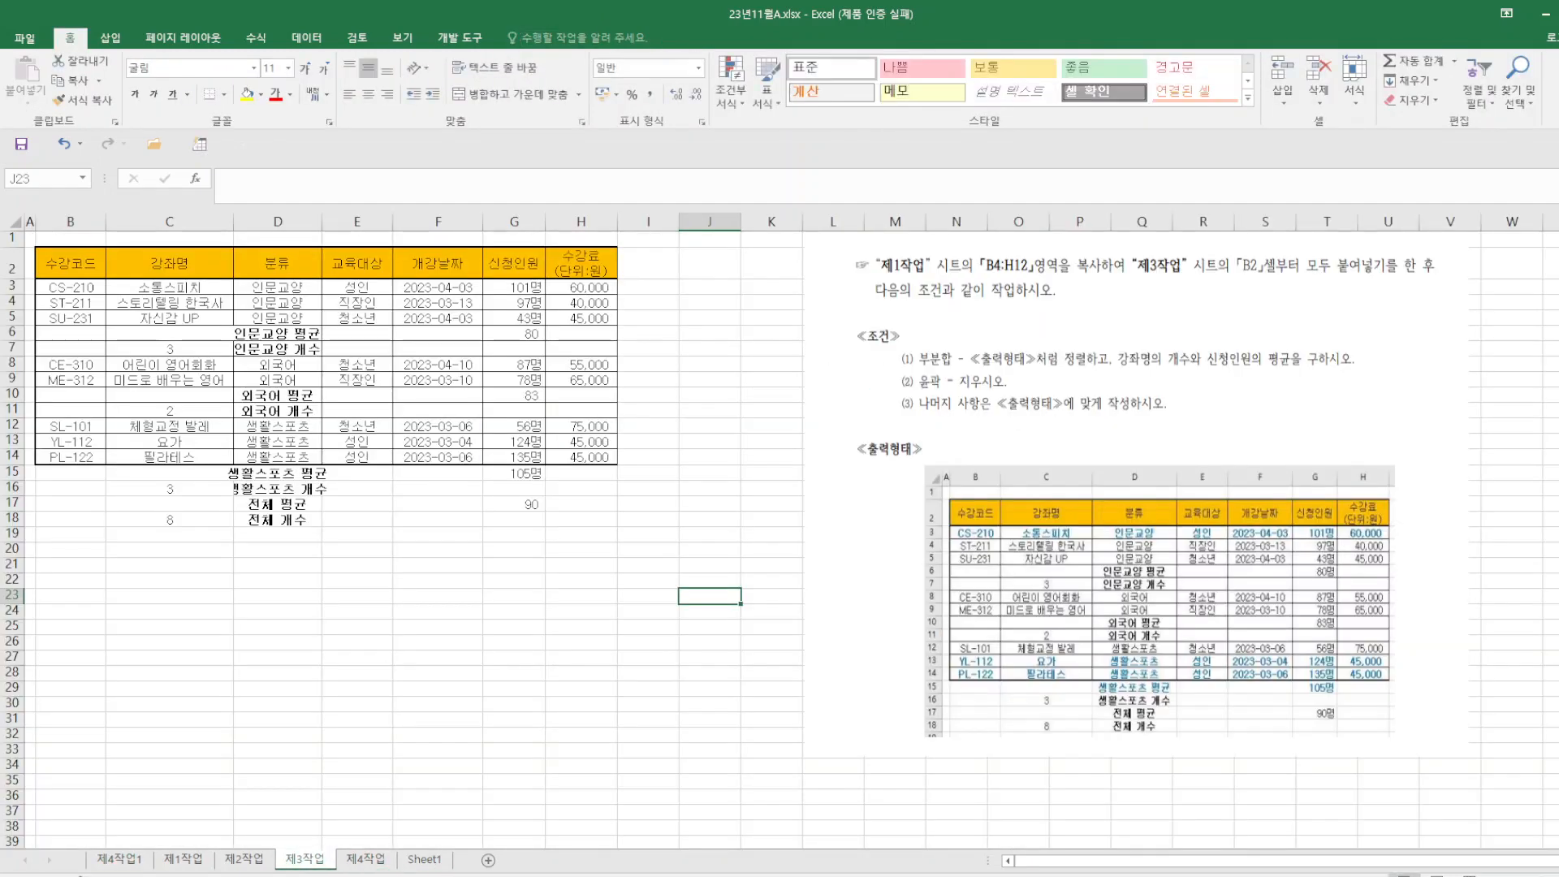
{"action": "left_click", "coordinate": [124, 863]}
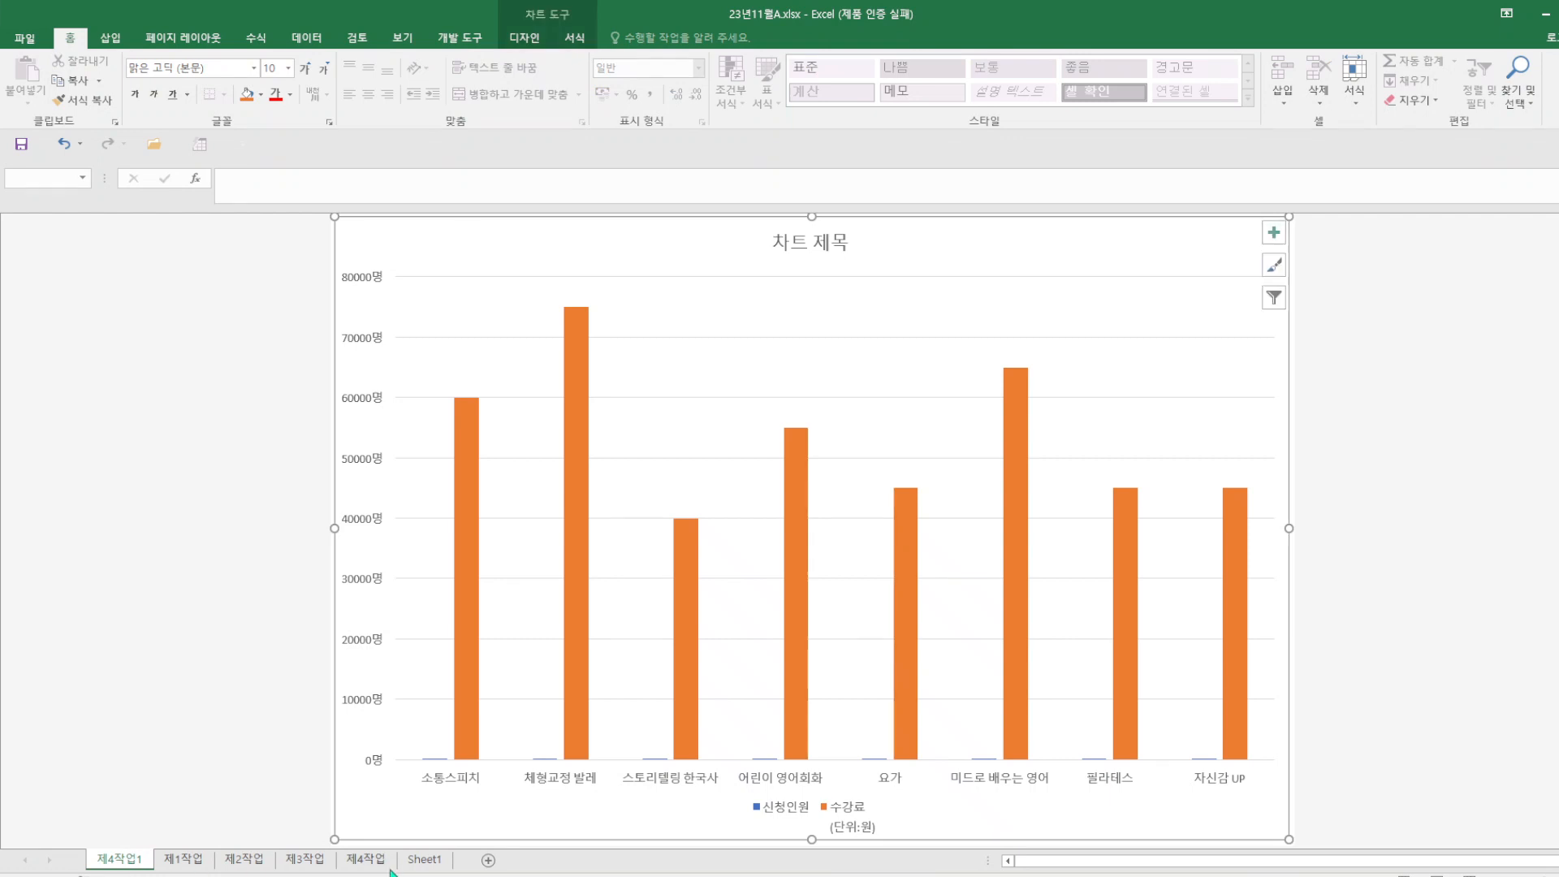
{"action": "left_click", "coordinate": [365, 859]}
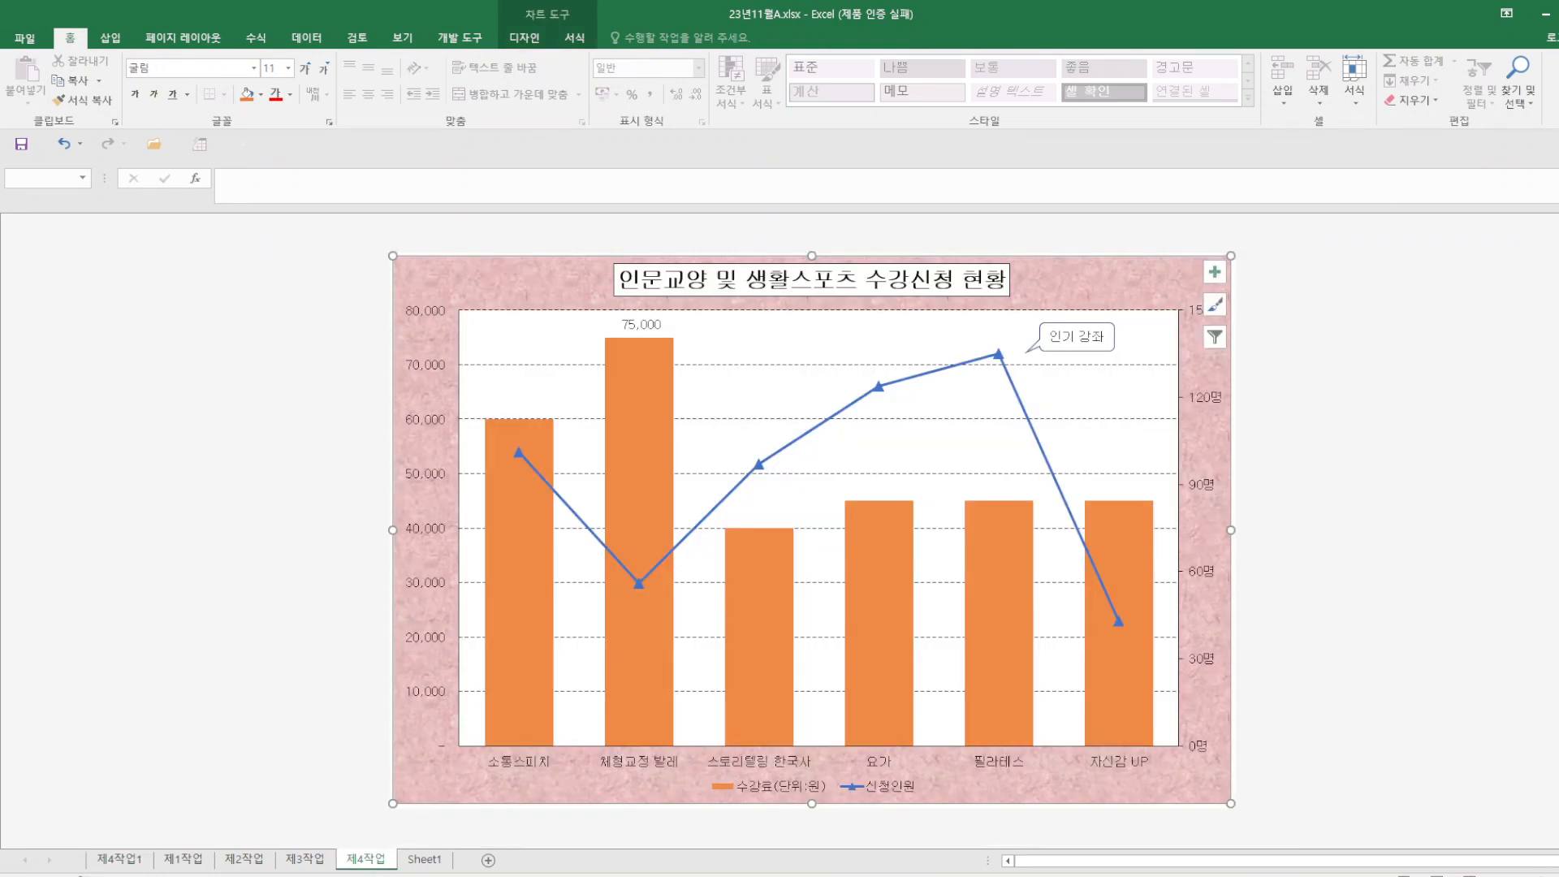
{"action": "key", "text": "super+Down"}
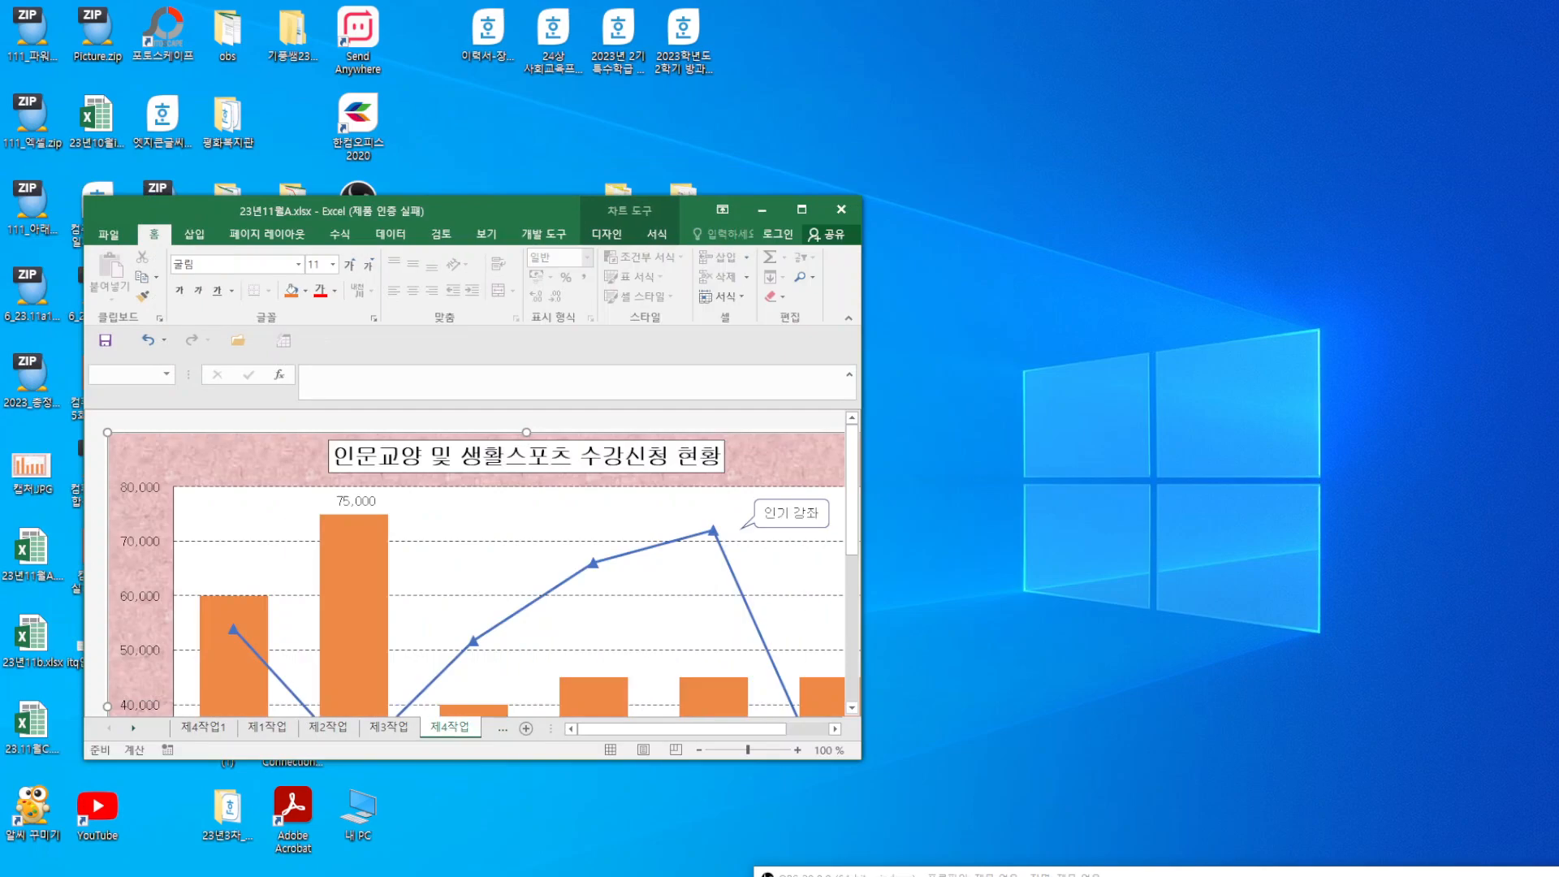
{"action": "left_click", "coordinate": [802, 210]}
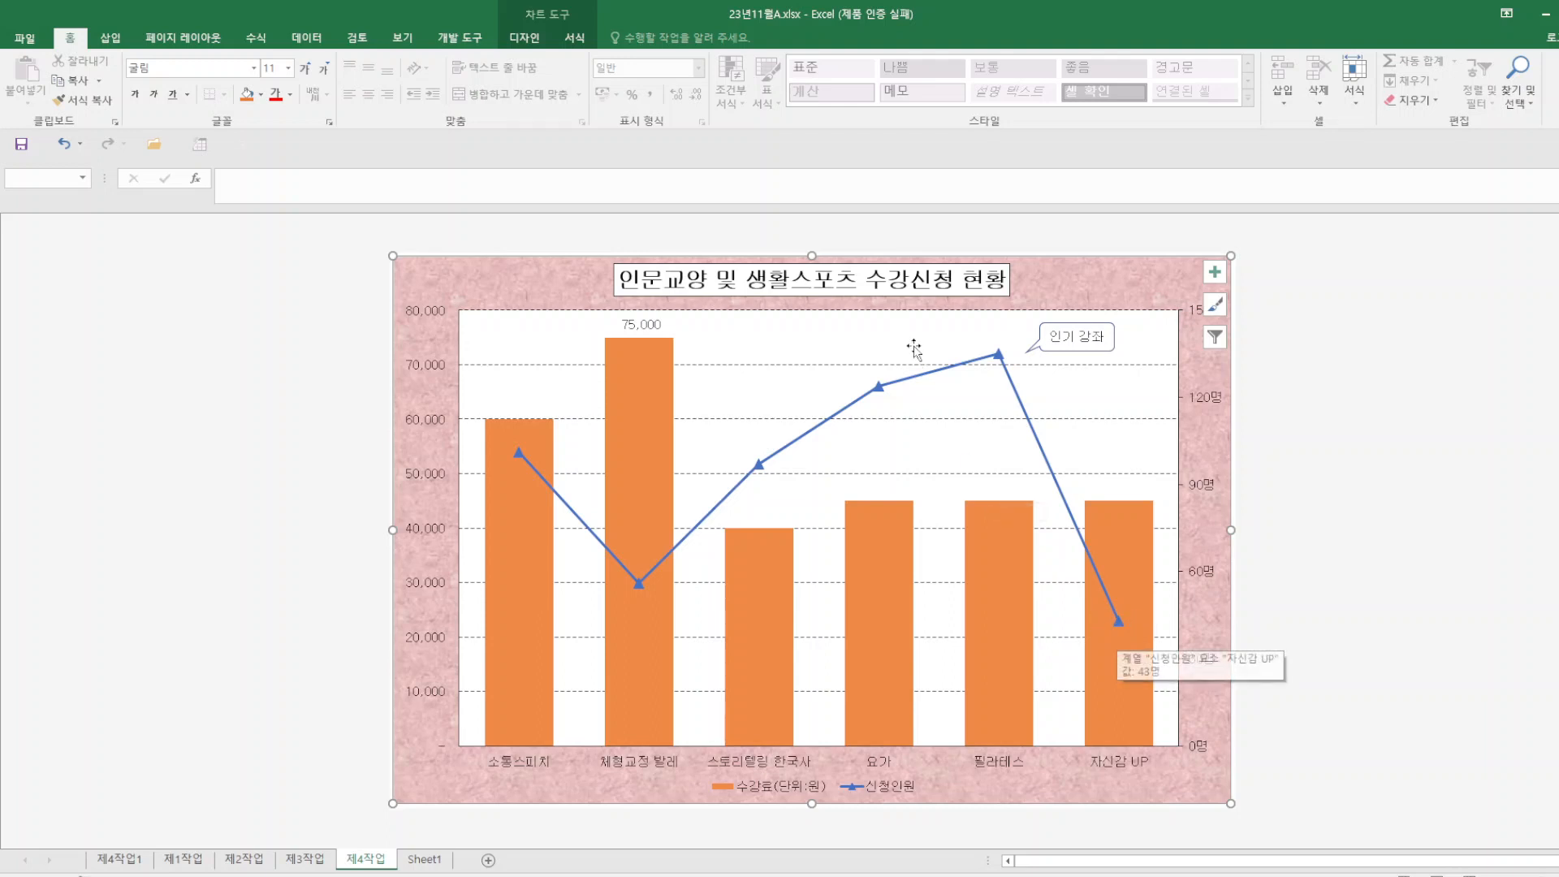
{"action": "left_click", "coordinate": [632, 274]}
{"action": "left_click_drag", "start_coordinate": [623, 278], "coordinate": [1011, 280]}
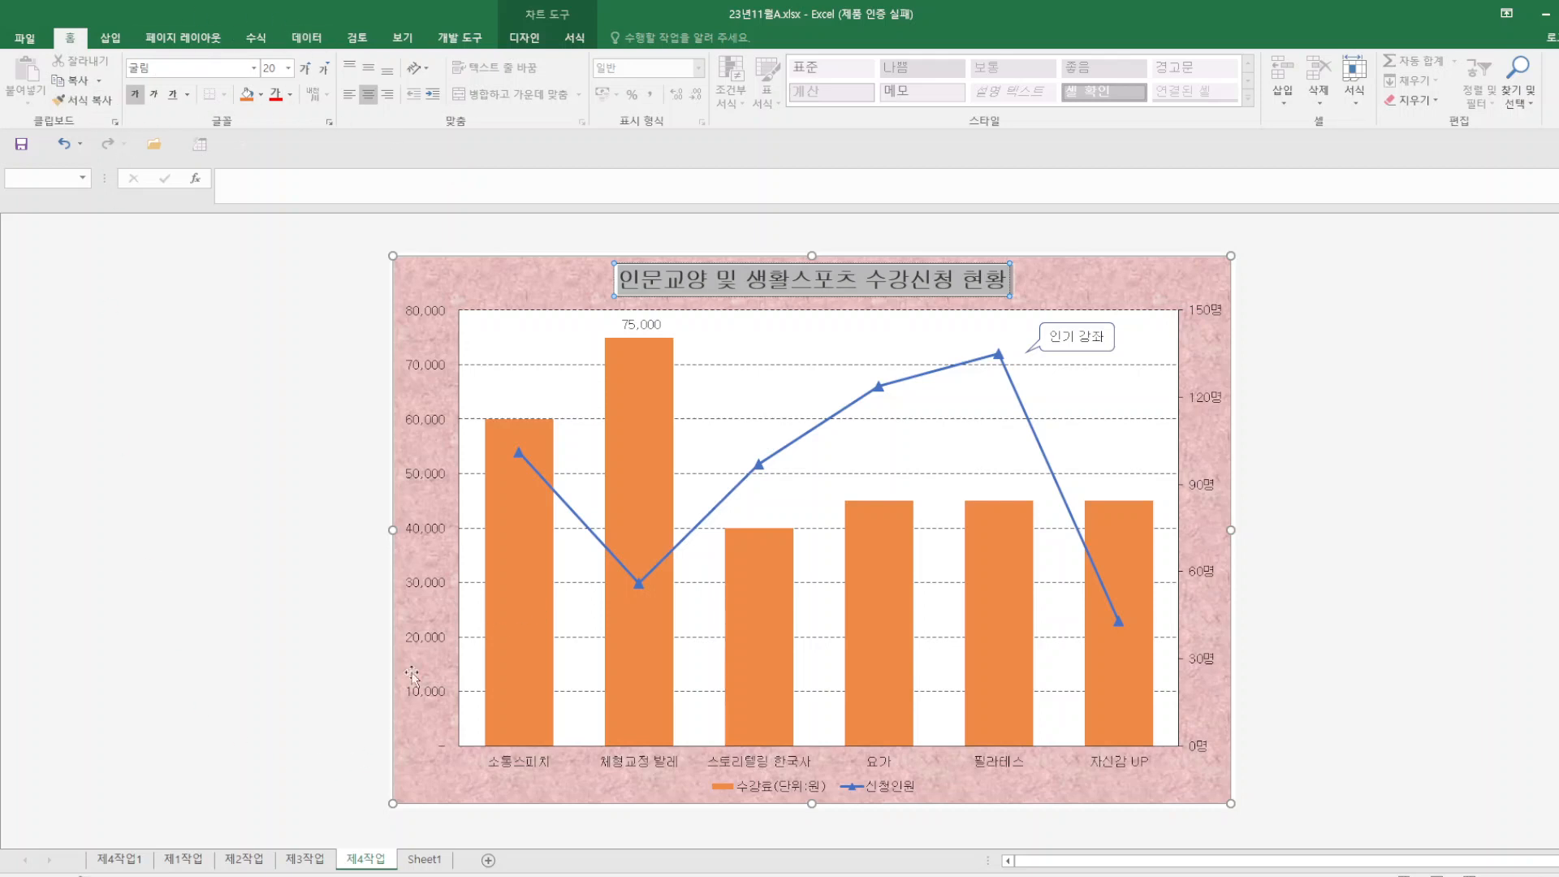
{"action": "right_click", "coordinate": [735, 277]}
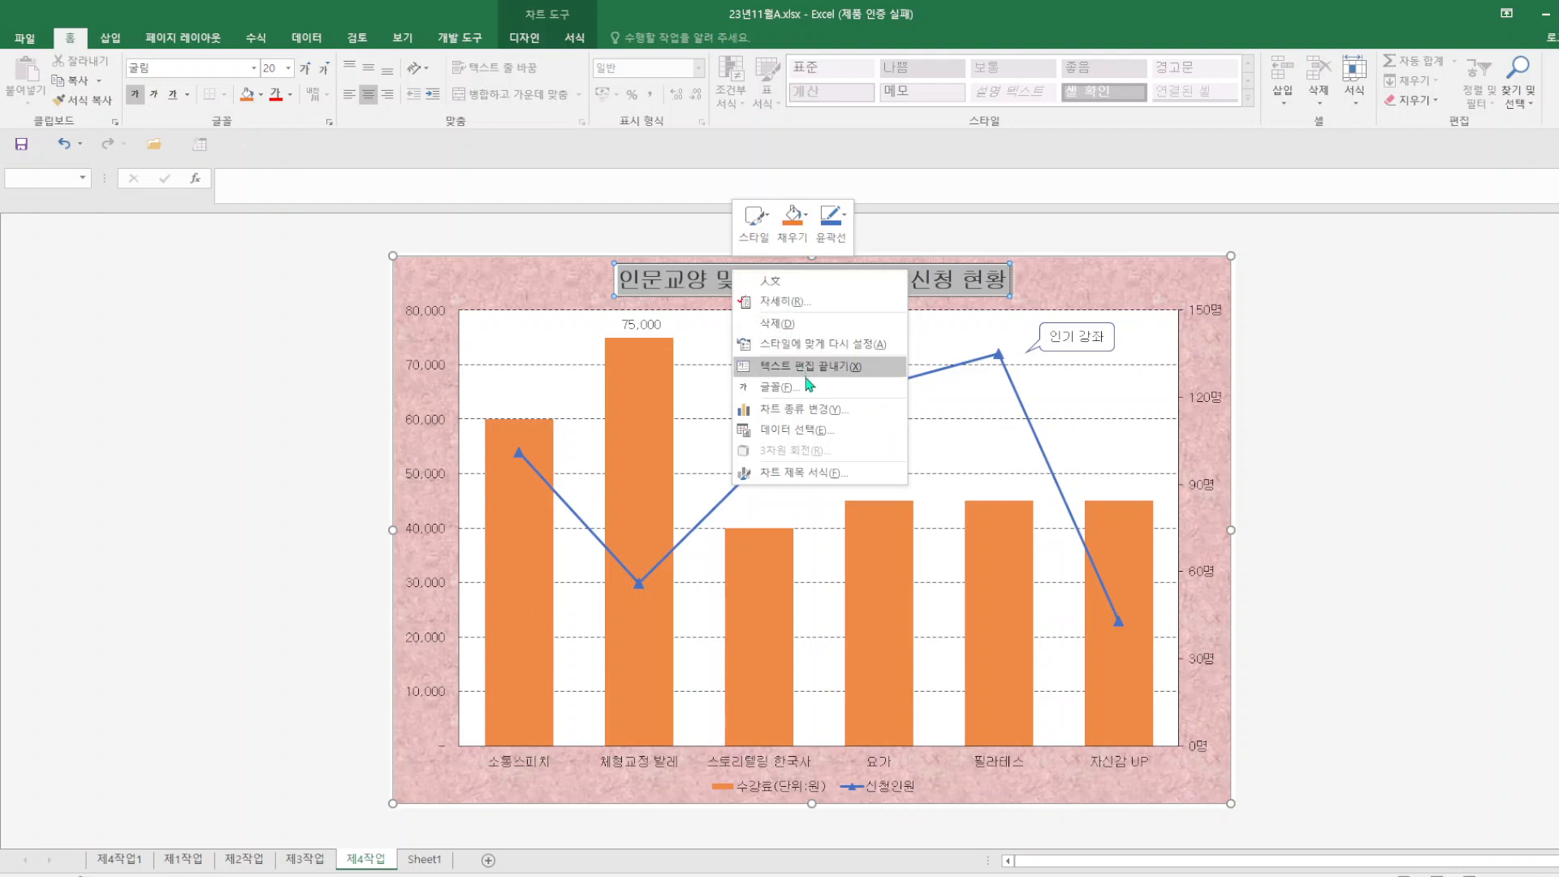
{"action": "key", "text": "Escape"}
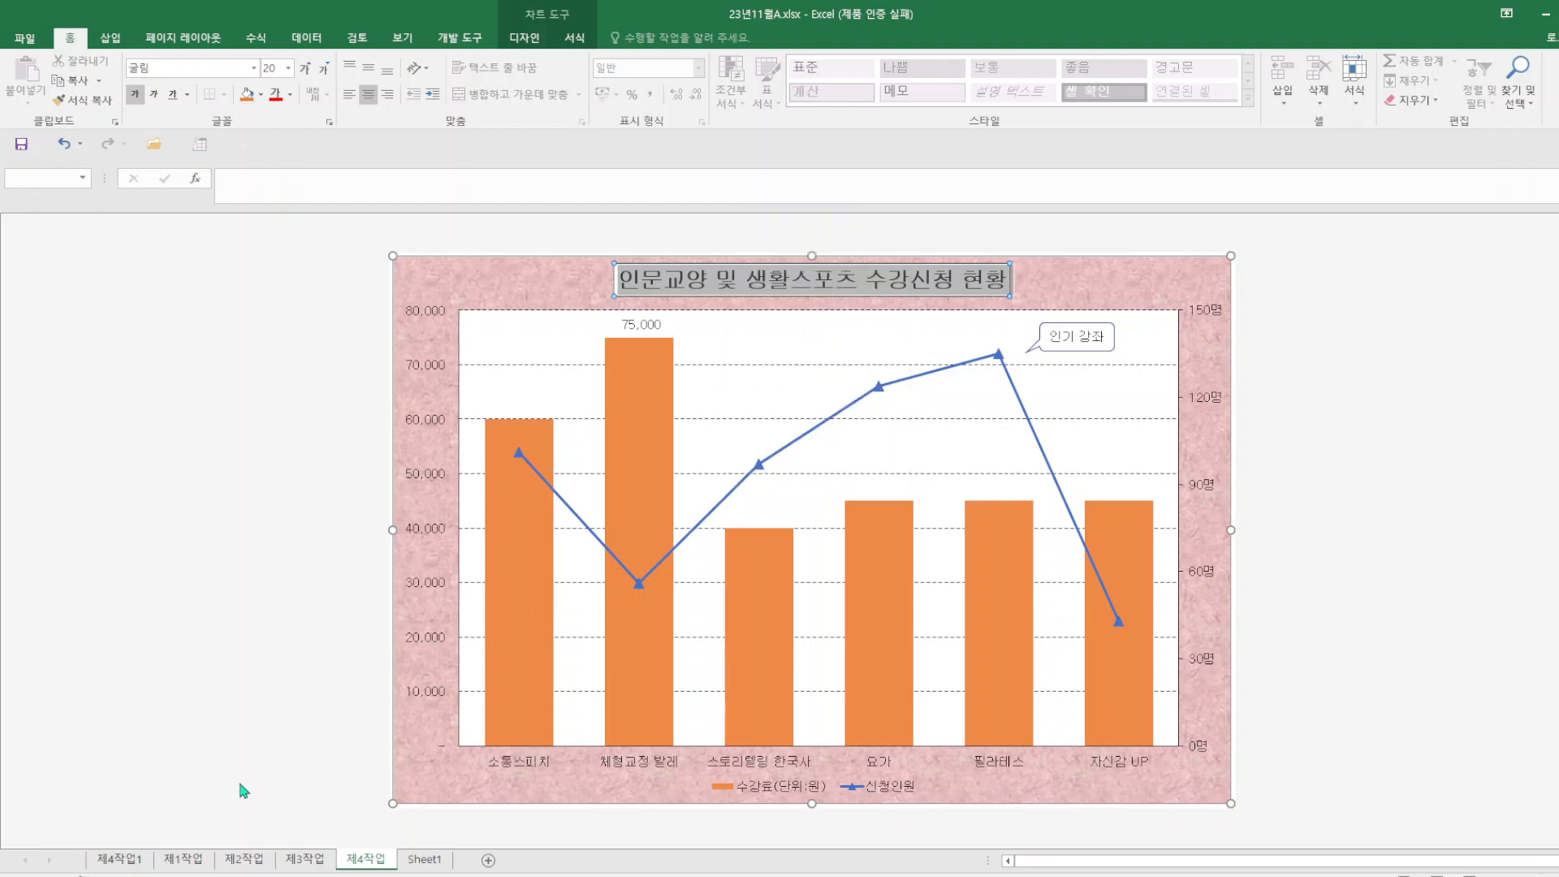
- Set the chart title's font on the 제4작업1 sheet to 굴림, size 11
{"action": "left_click", "coordinate": [118, 862]}
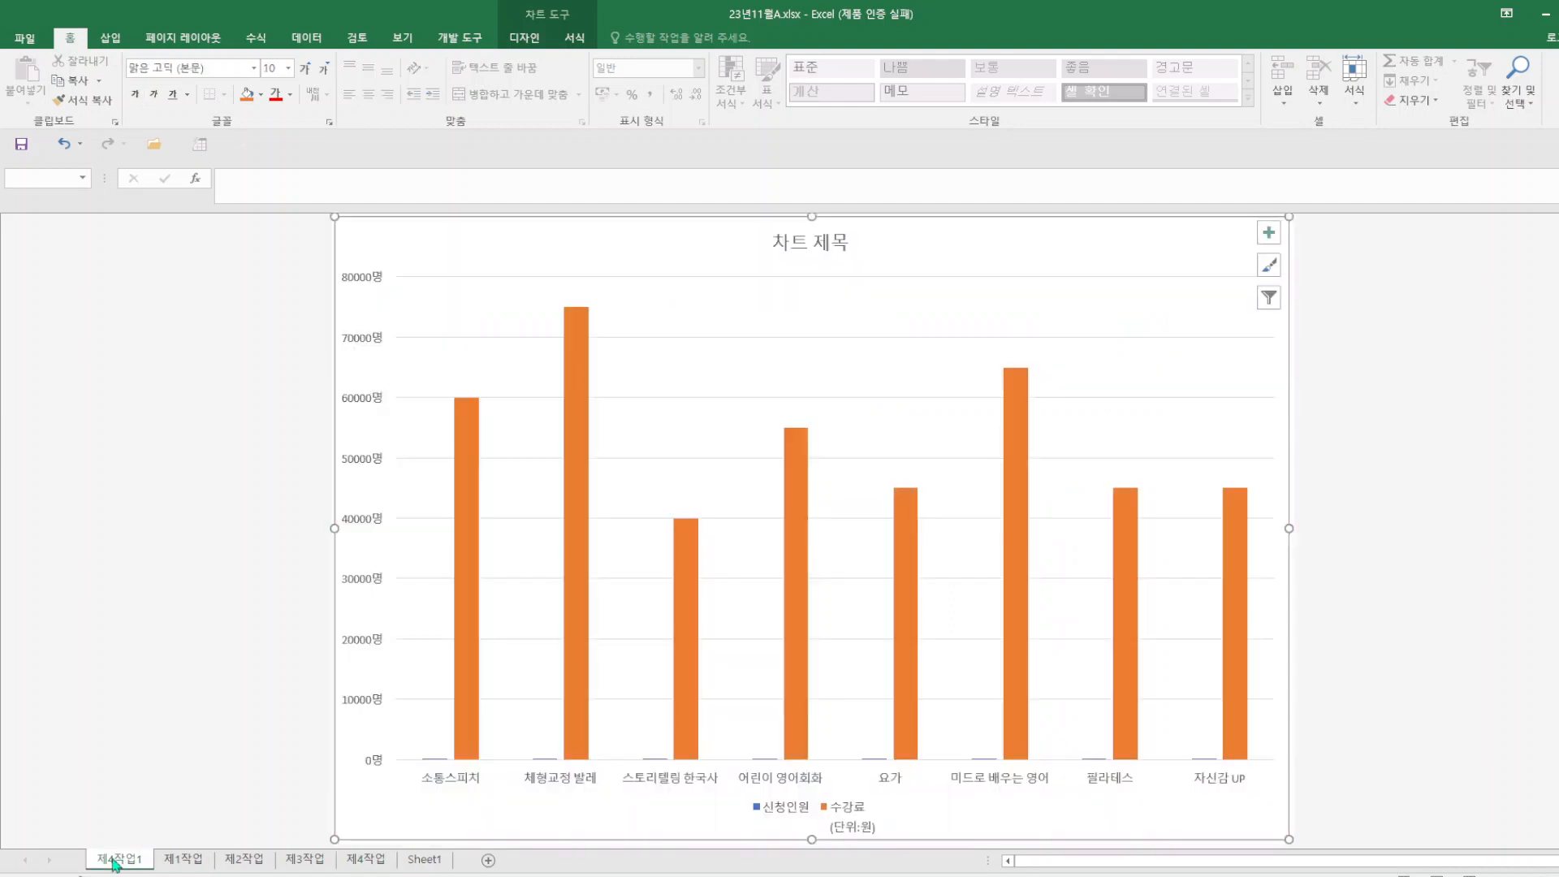
{"action": "left_click", "coordinate": [769, 244]}
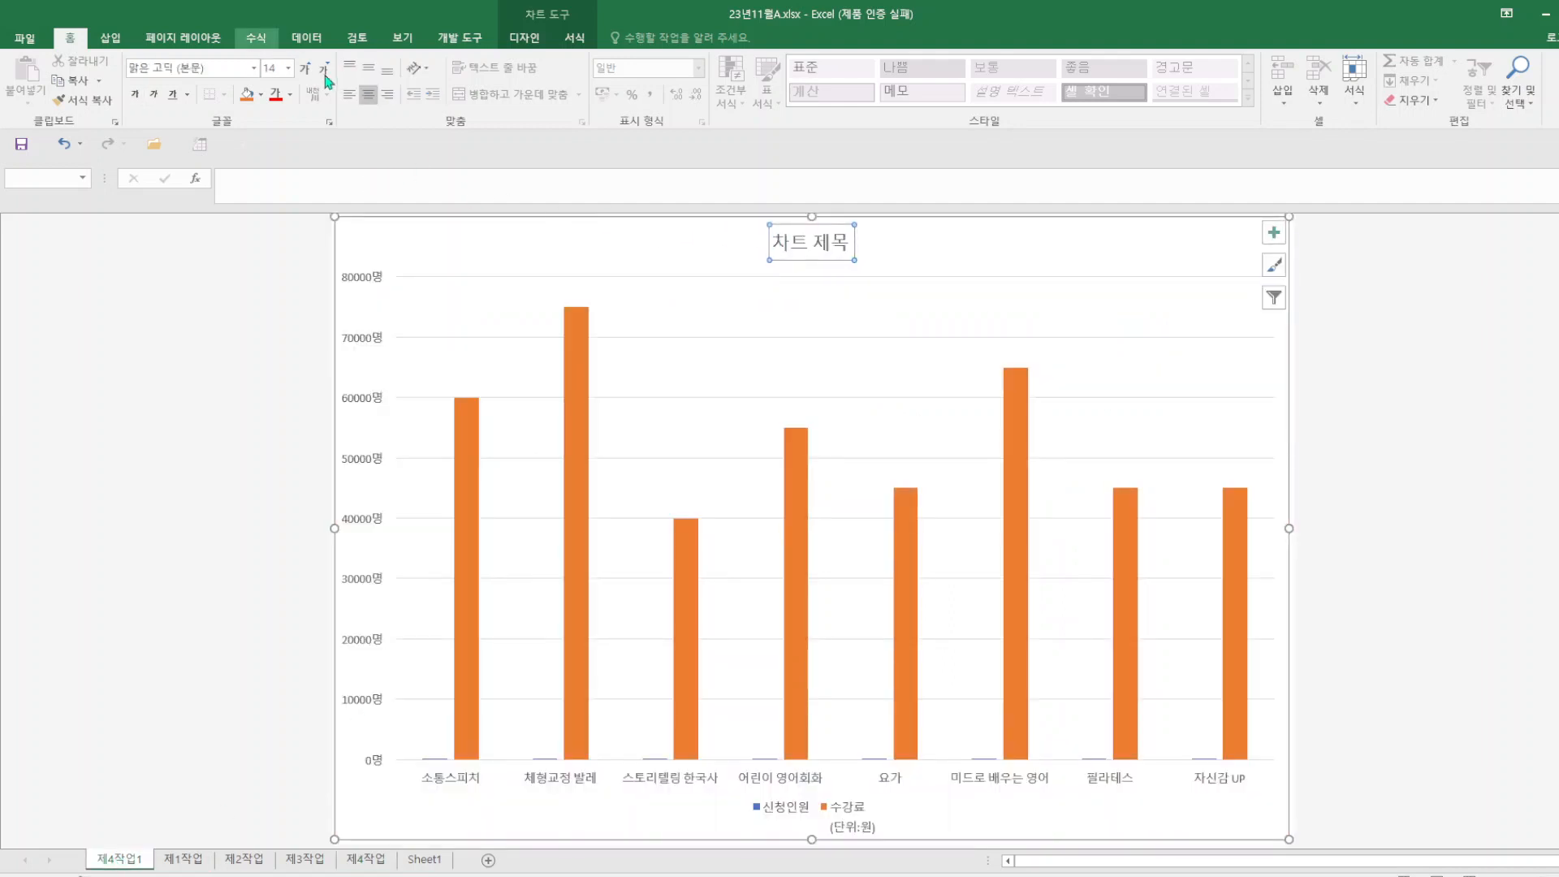
{"action": "left_click", "coordinate": [271, 68]}
{"action": "left_click", "coordinate": [288, 70]}
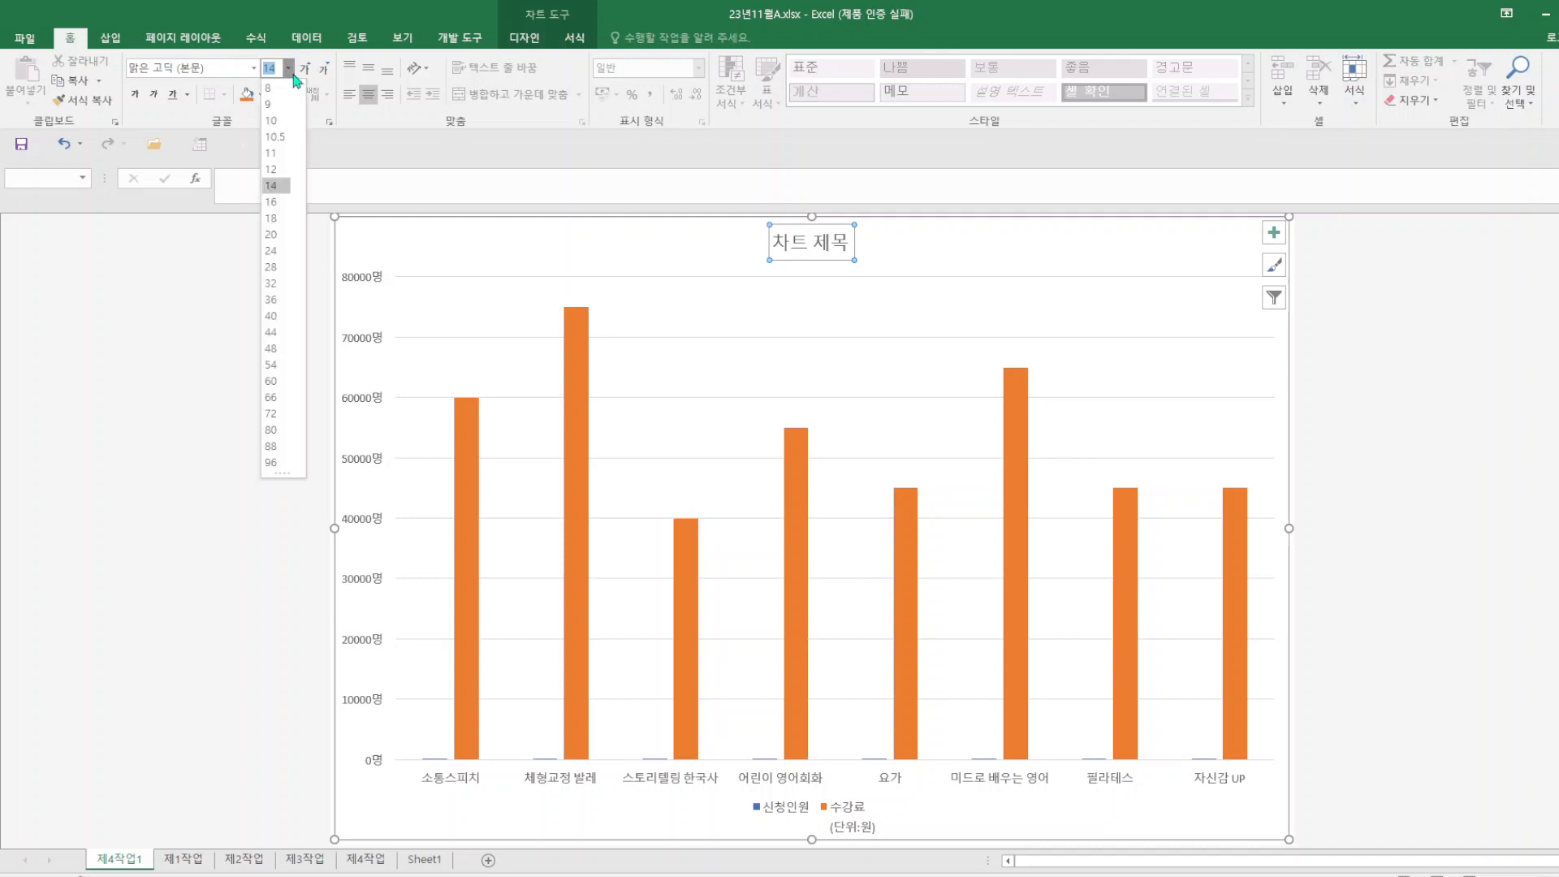
{"action": "left_click", "coordinate": [275, 153]}
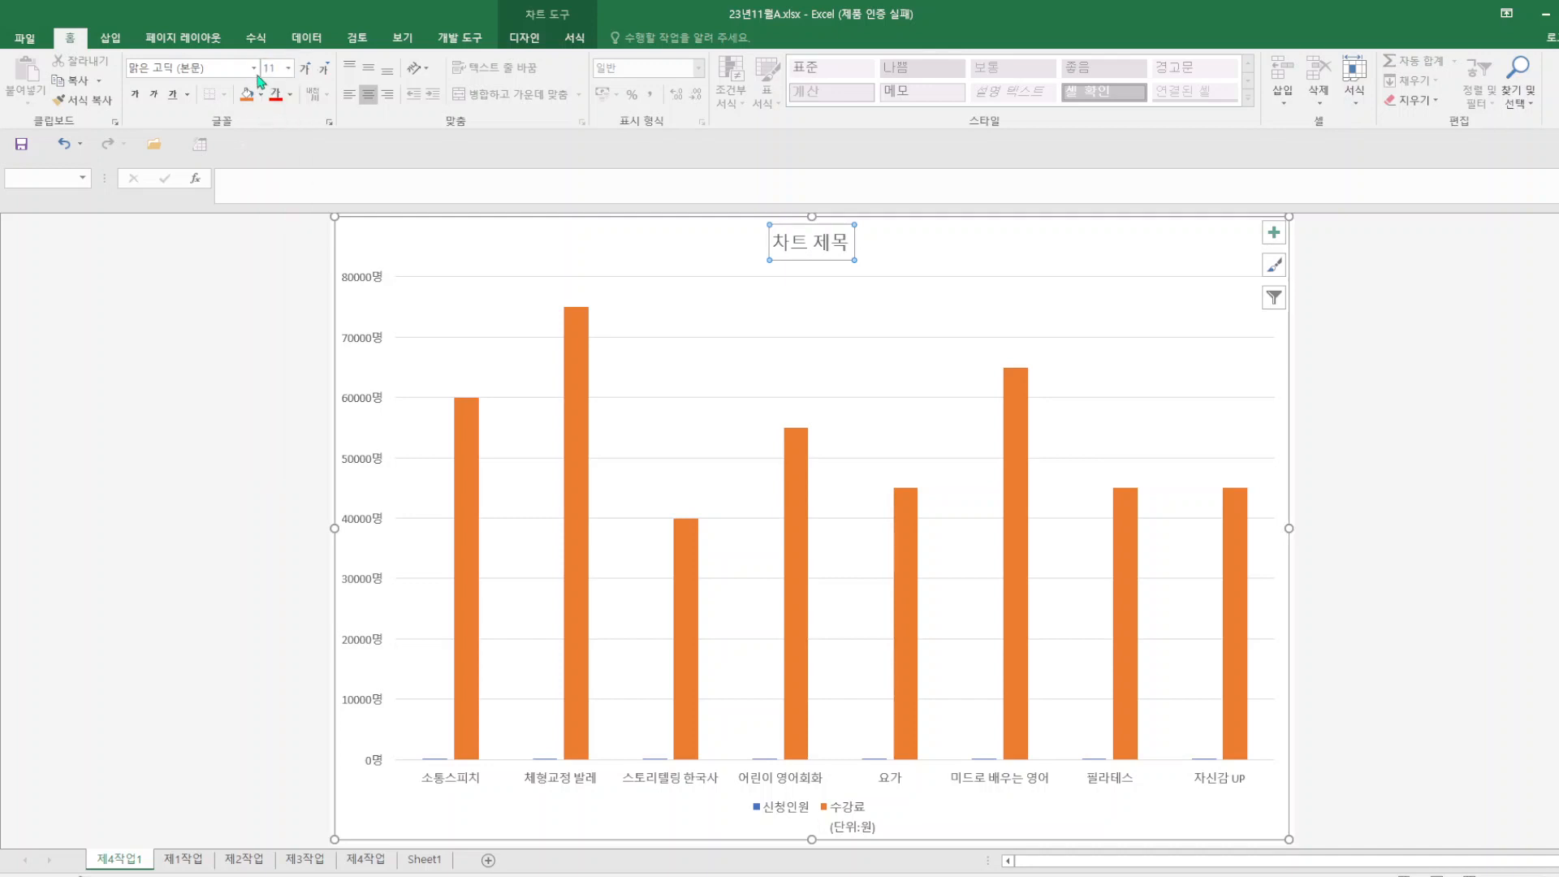
{"action": "left_click", "coordinate": [254, 69]}
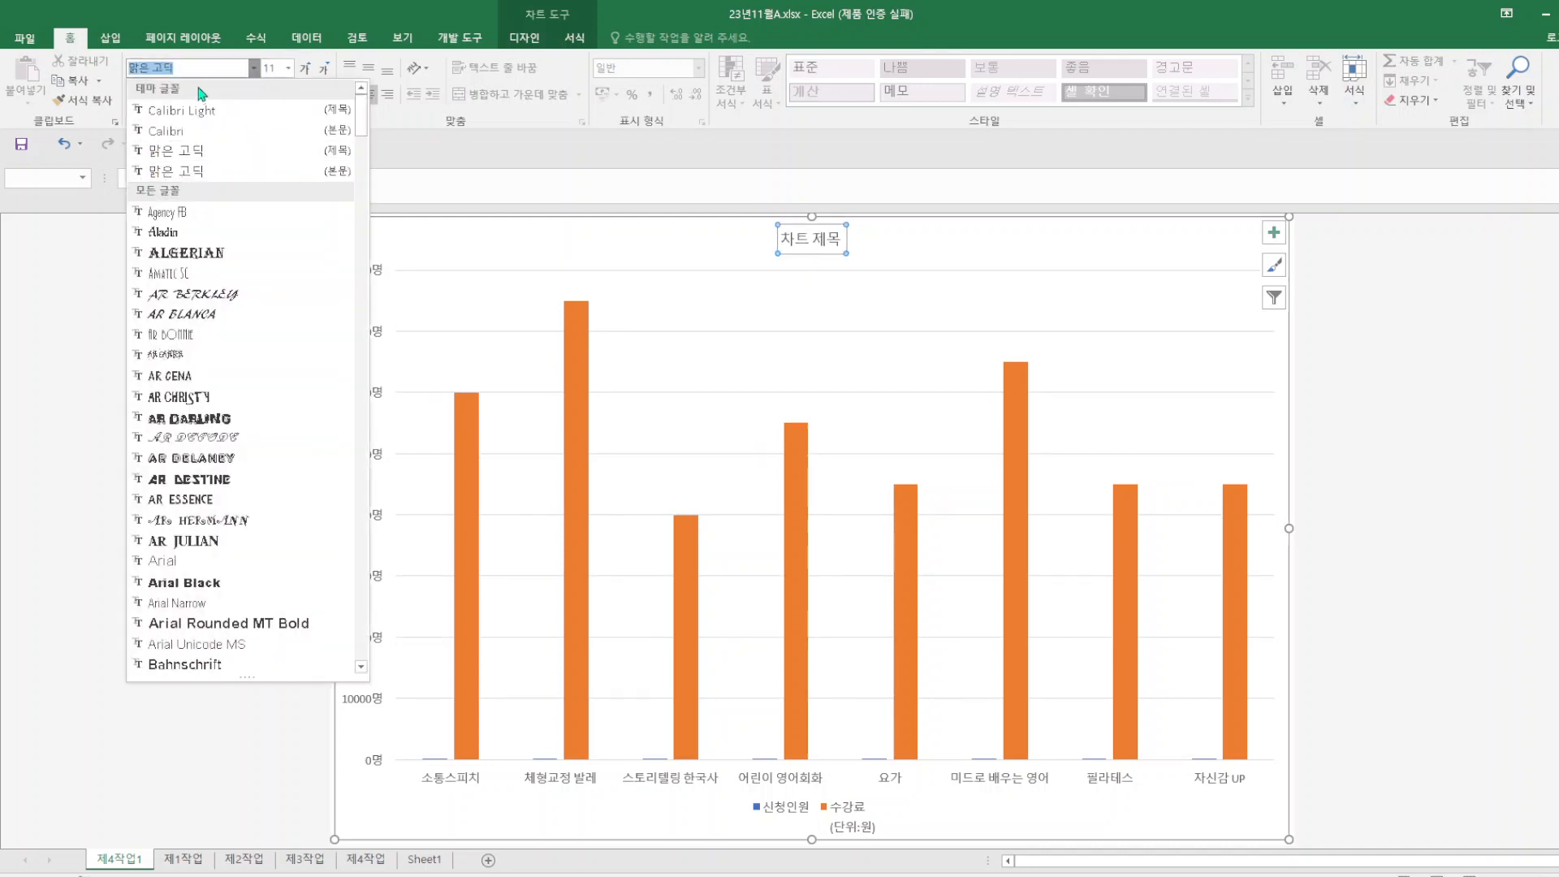
{"action": "type", "text": "굴림"}
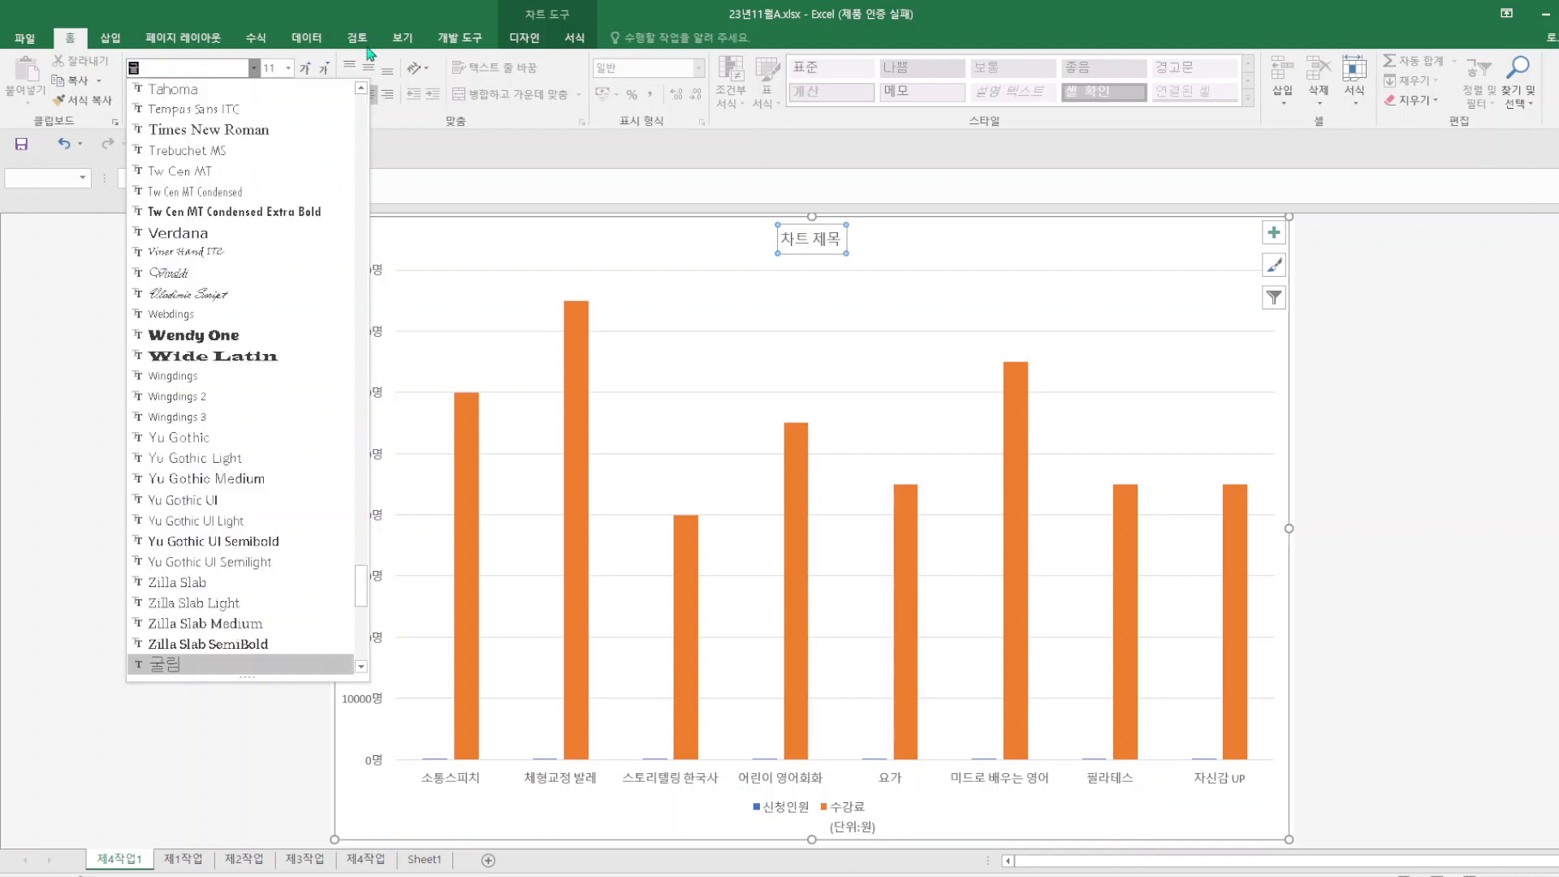
{"action": "key", "text": "Return"}
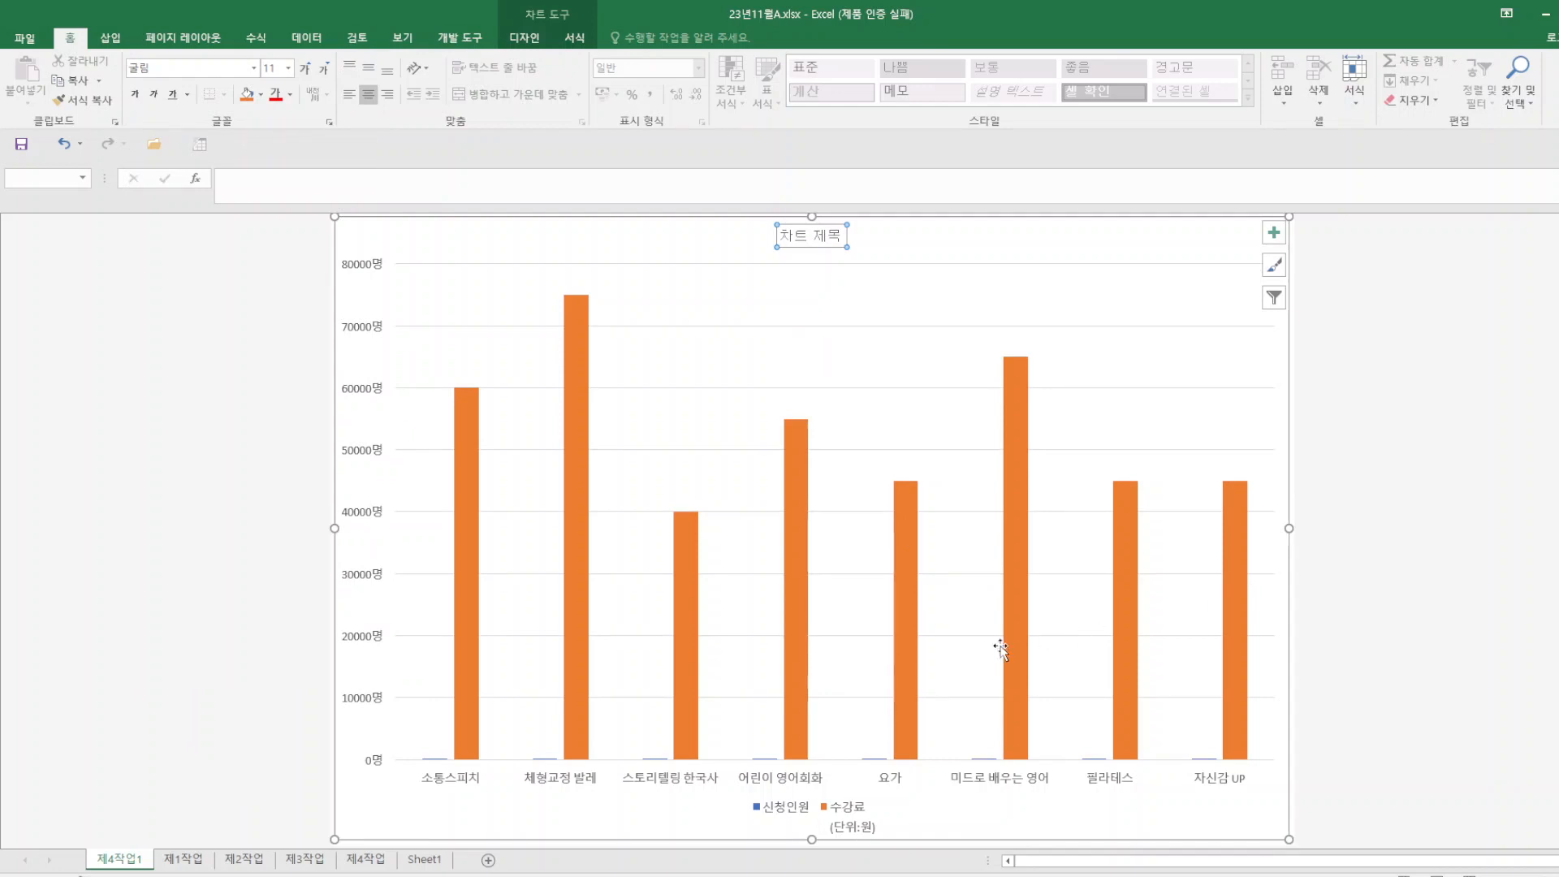
- Try changing the 수강료(단위:원) series to a line with markers (표식이 있는 꺾은선형) on the secondary axis
{"action": "right_click", "coordinate": [789, 584]}
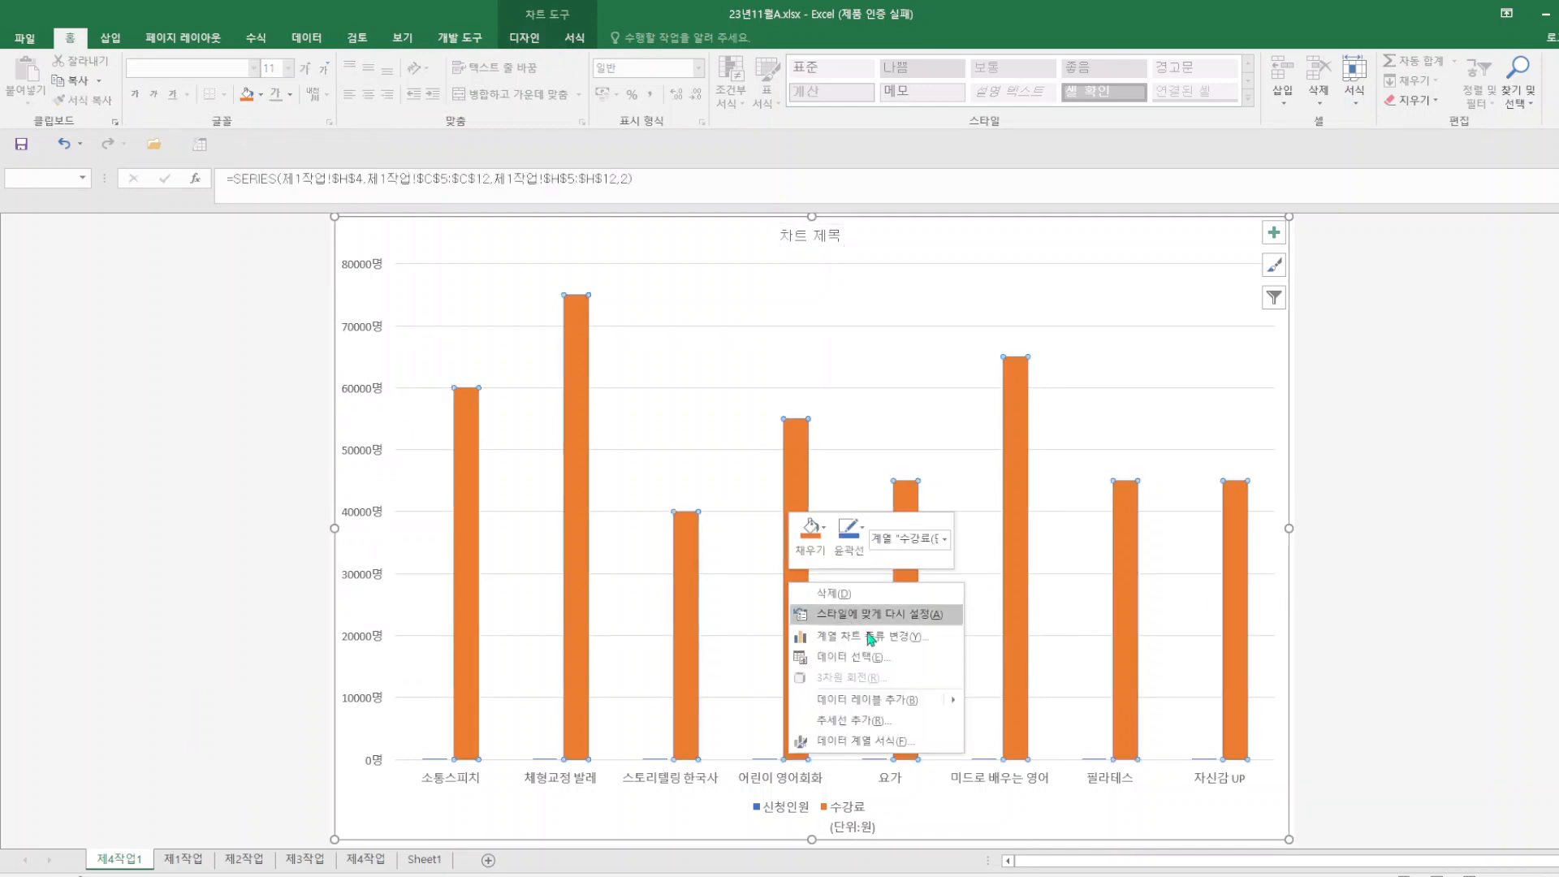
{"action": "left_click", "coordinate": [873, 637]}
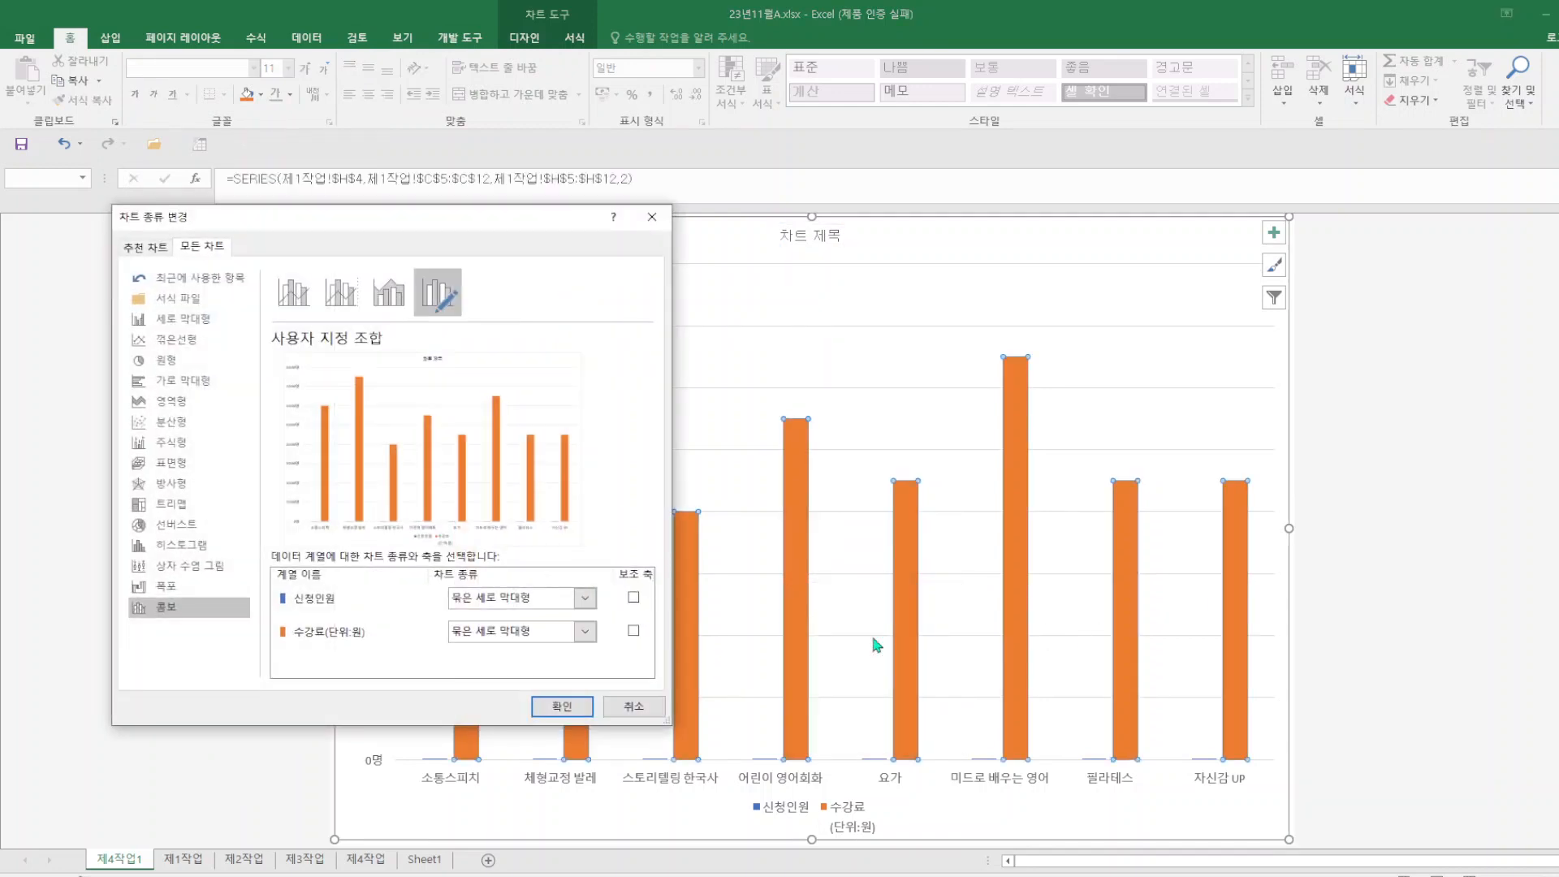
{"action": "left_click", "coordinate": [635, 632]}
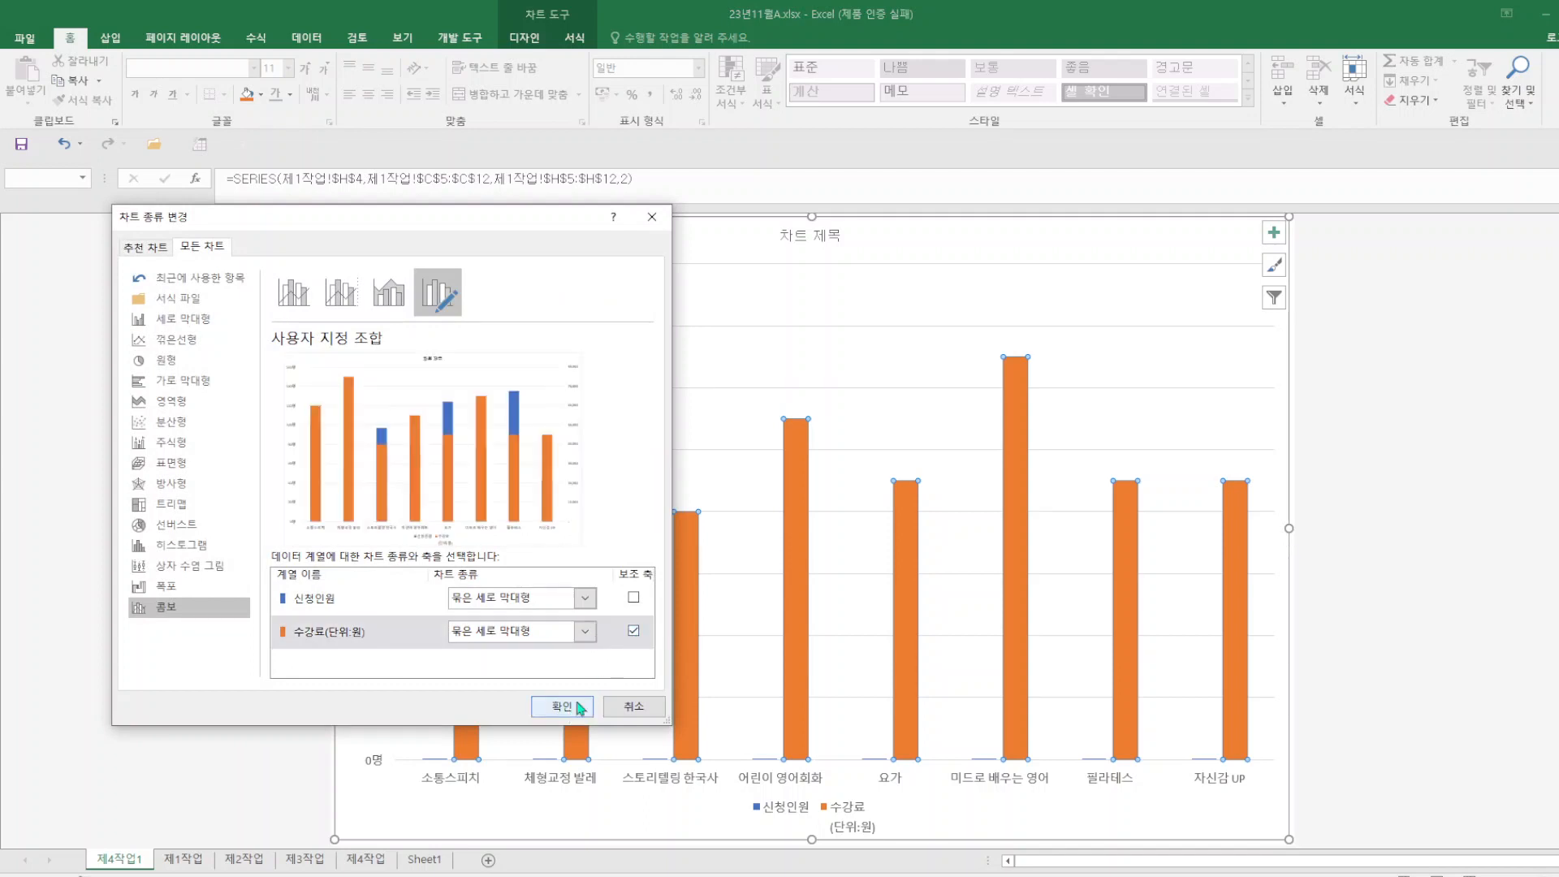
{"action": "left_click", "coordinate": [591, 634]}
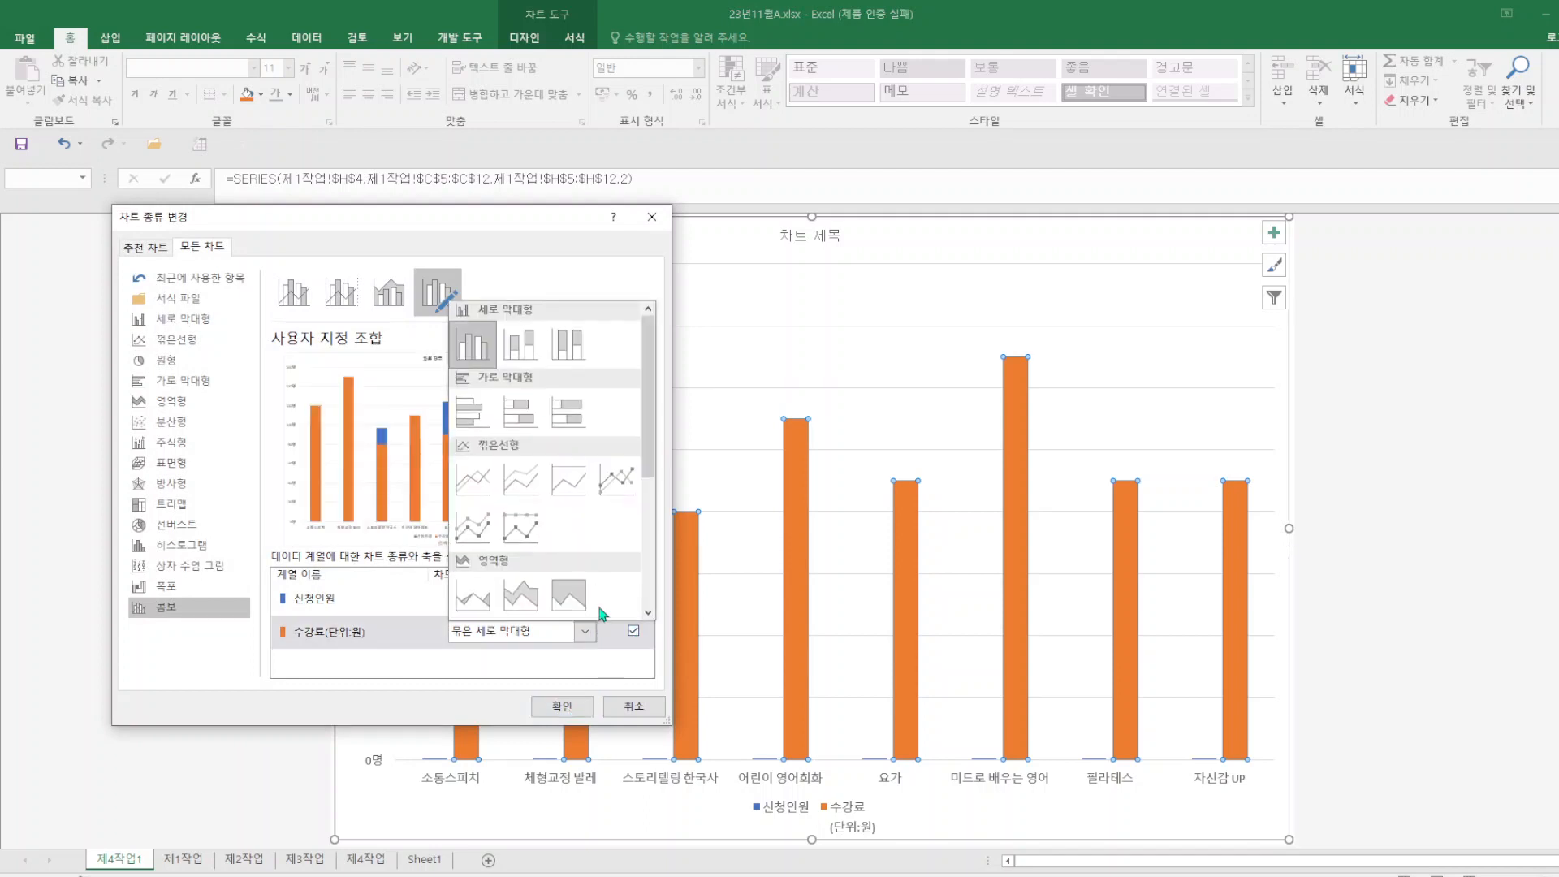
{"action": "left_click", "coordinate": [615, 481]}
{"action": "left_click", "coordinate": [561, 707]}
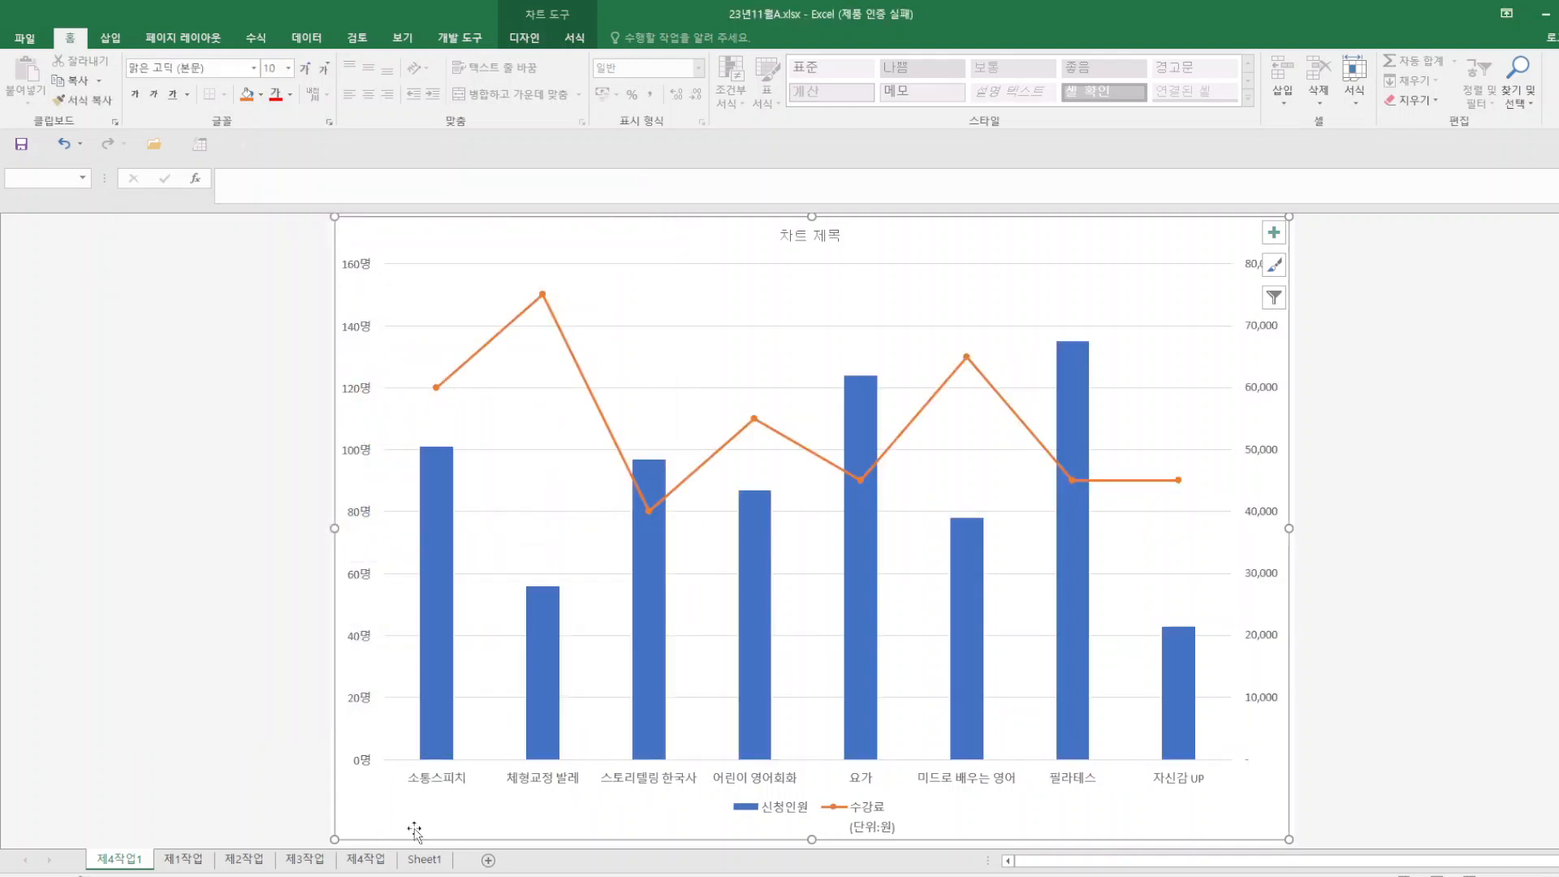
- Compare with the finished chart on 제4작업, and return 제4작업1's 수강료(단위:원) series to clustered columns (묶은 세로 막대형) on the primary axis
{"action": "left_click", "coordinate": [365, 860]}
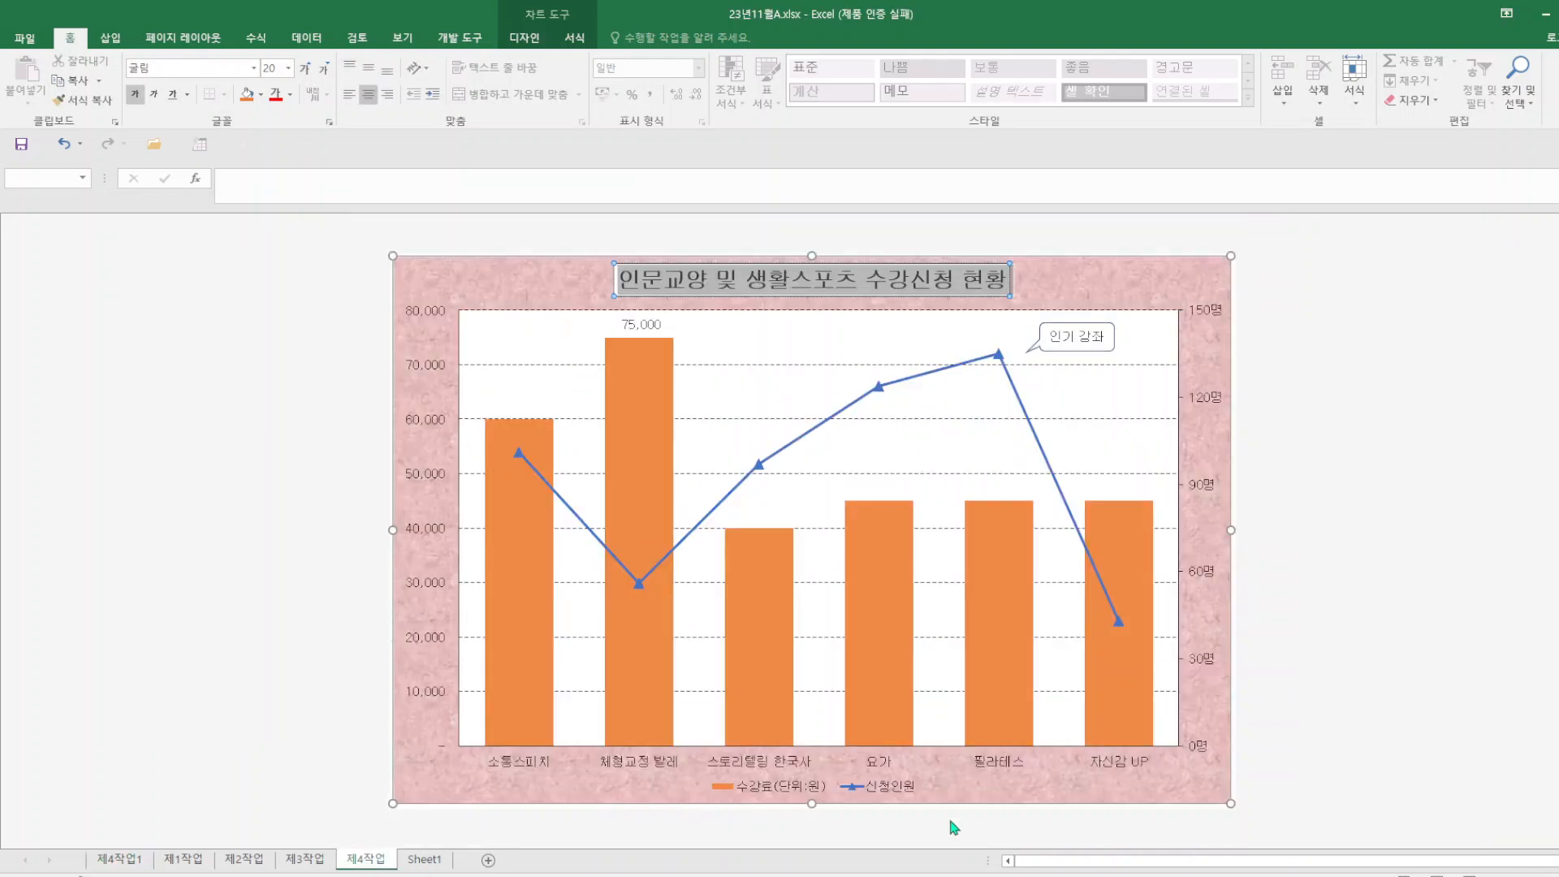
{"action": "left_click", "coordinate": [122, 865]}
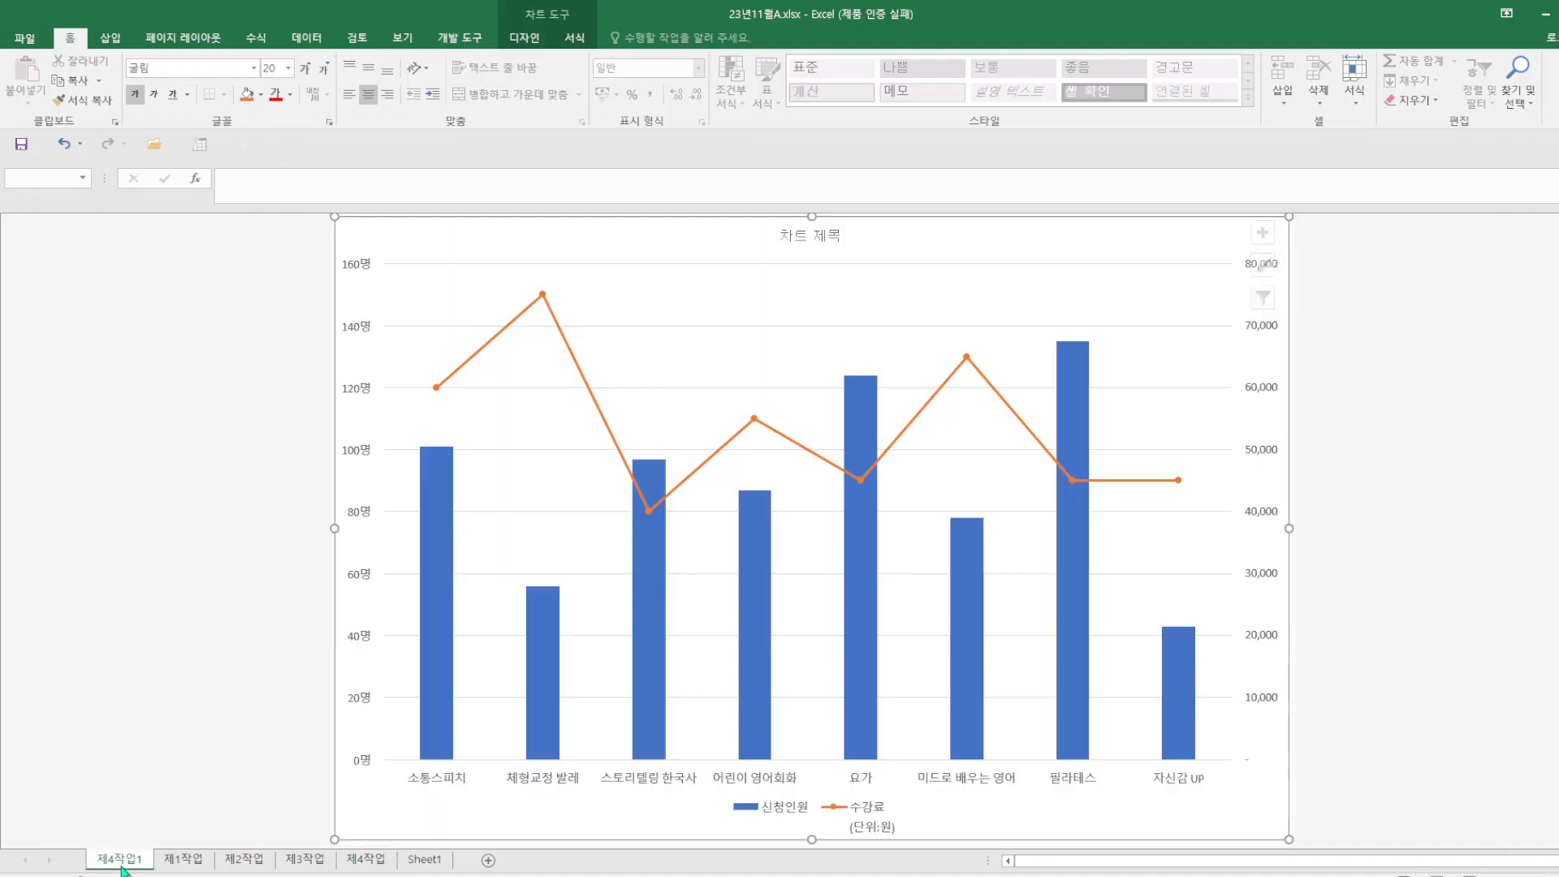
{"action": "right_click", "coordinate": [755, 419]}
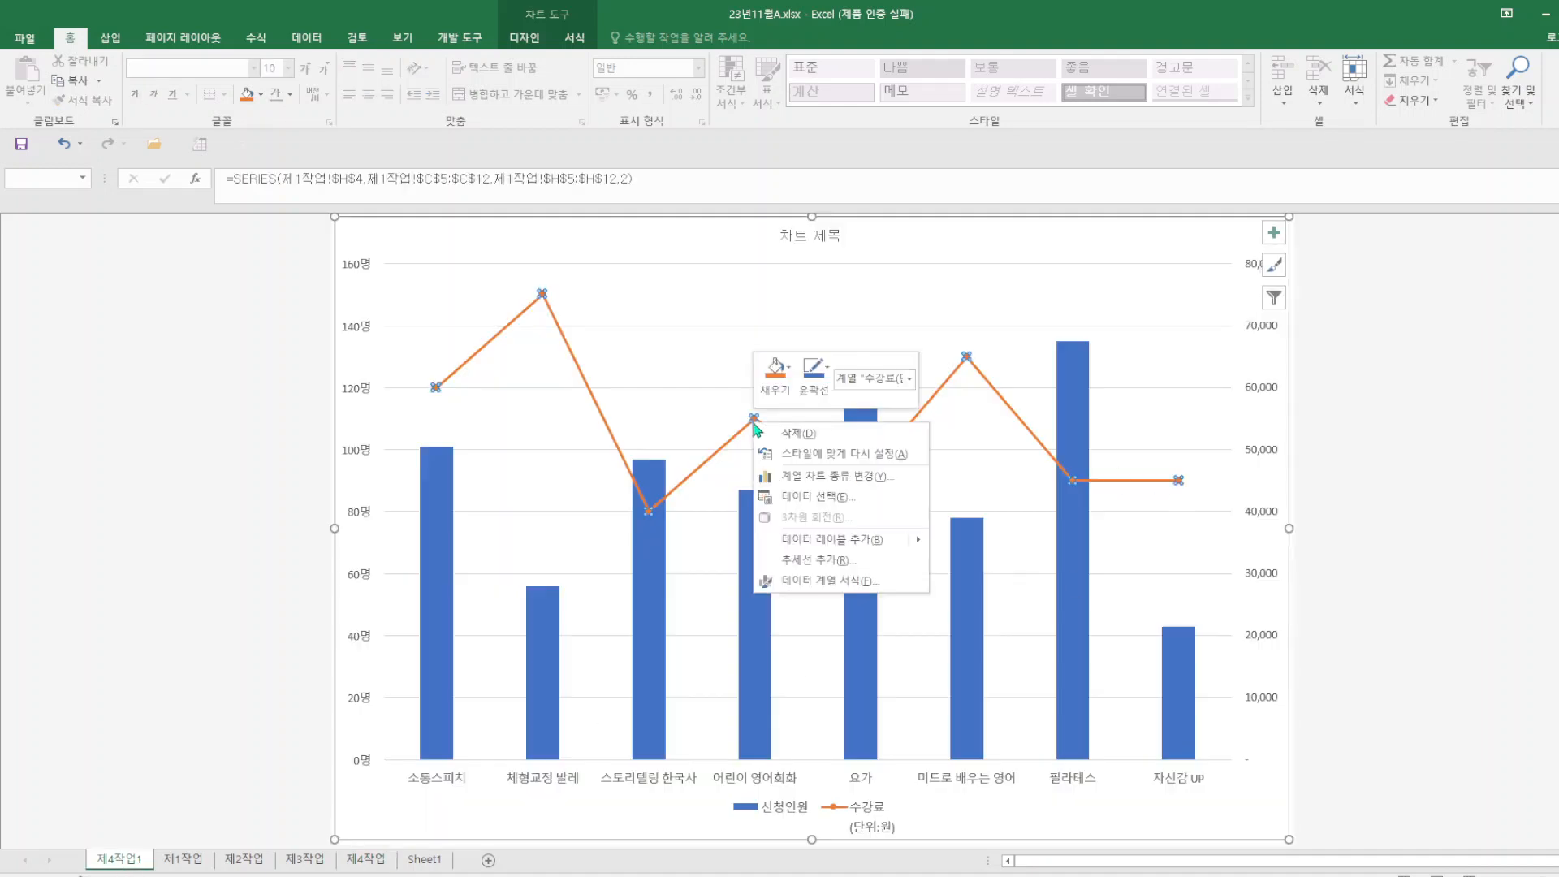
{"action": "left_click", "coordinate": [875, 481]}
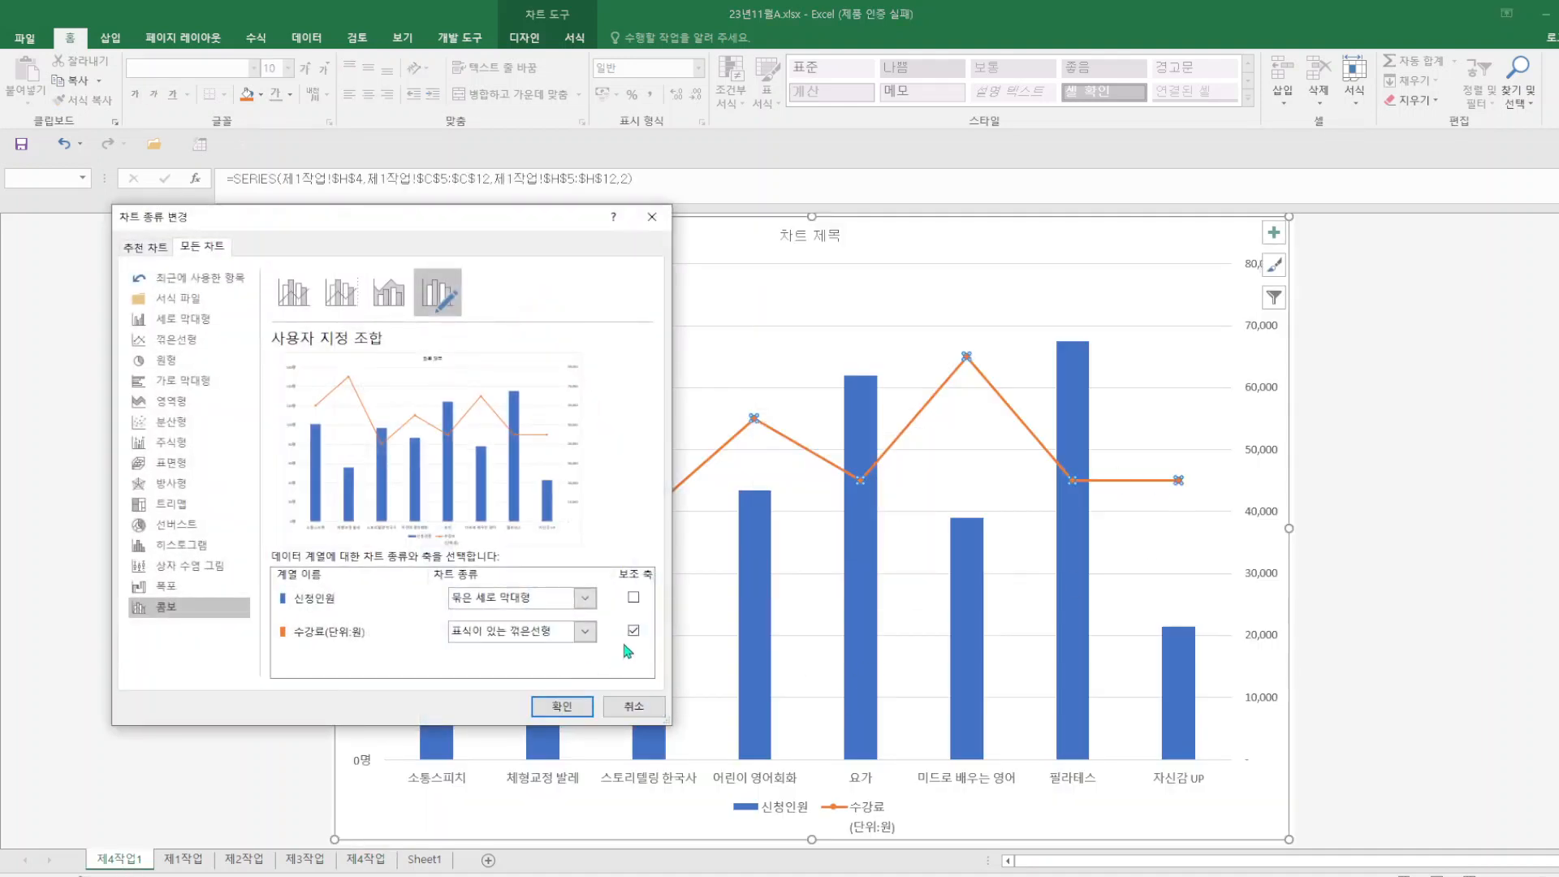
{"action": "left_click", "coordinate": [634, 631]}
{"action": "left_click", "coordinate": [586, 631]}
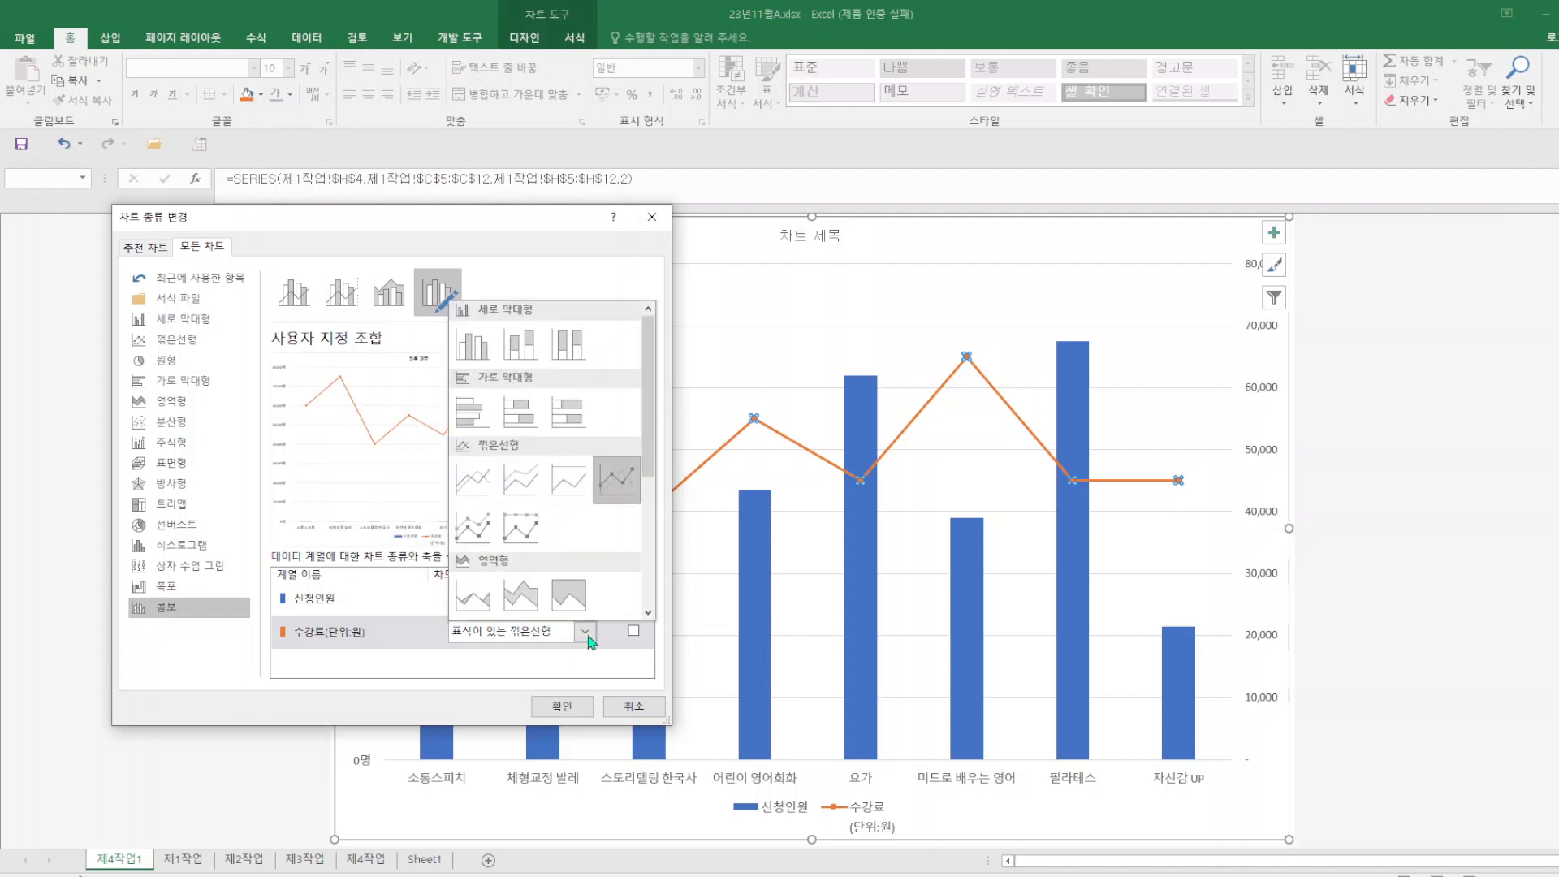
{"action": "left_click", "coordinate": [473, 344]}
{"action": "left_click", "coordinate": [564, 709]}
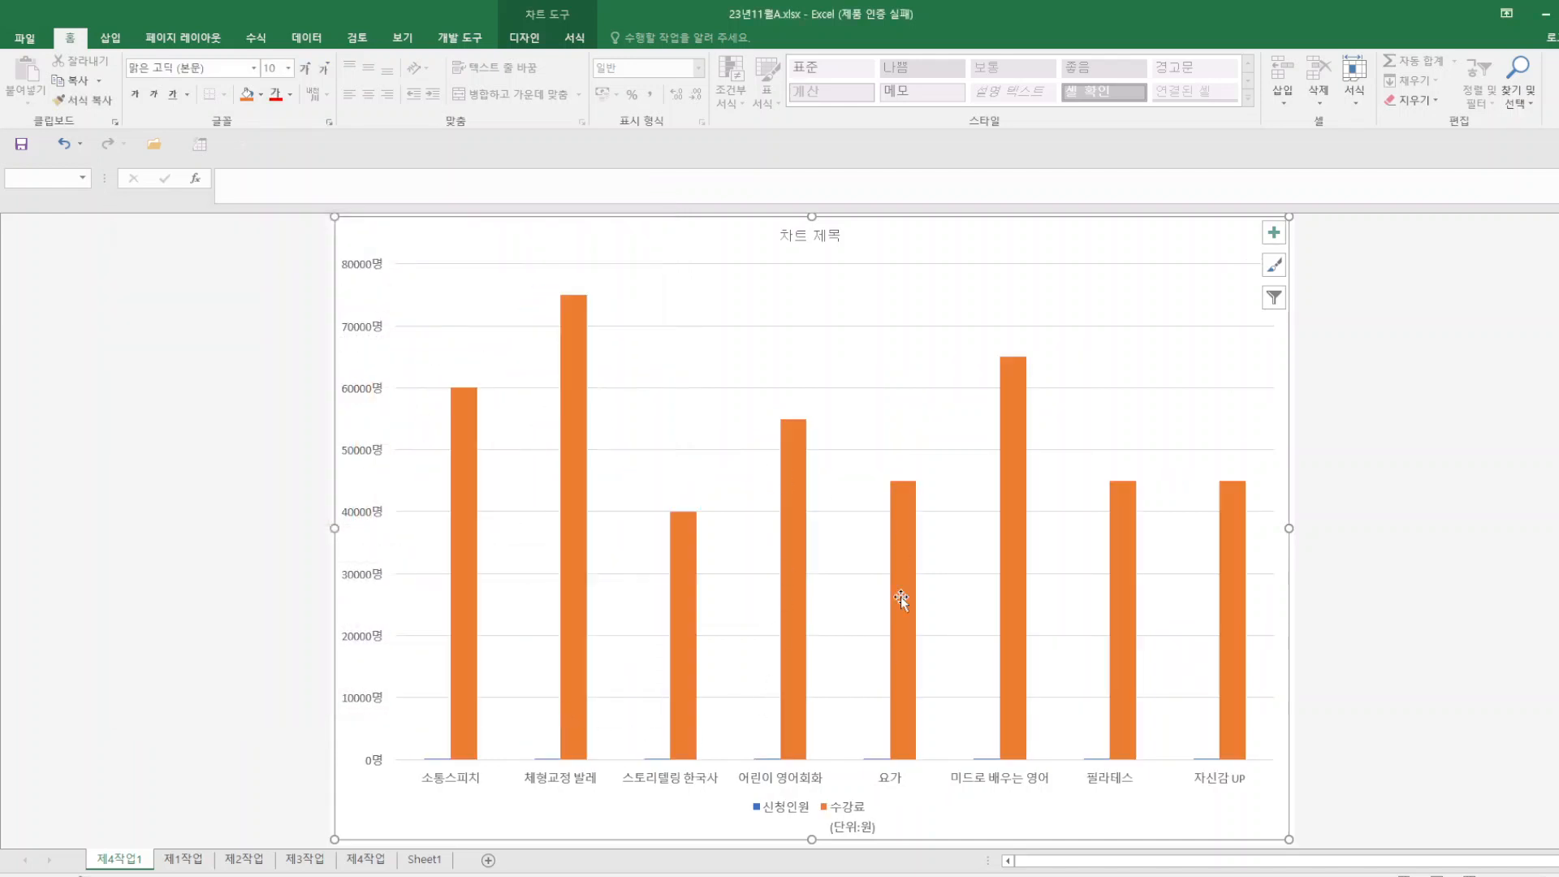
- Change the 신청인원 series to a line with markers (표식이 있는 꺾은선형) on the secondary axis
{"action": "right_click", "coordinate": [798, 643]}
{"action": "mouse_move", "coordinate": [930, 764]}
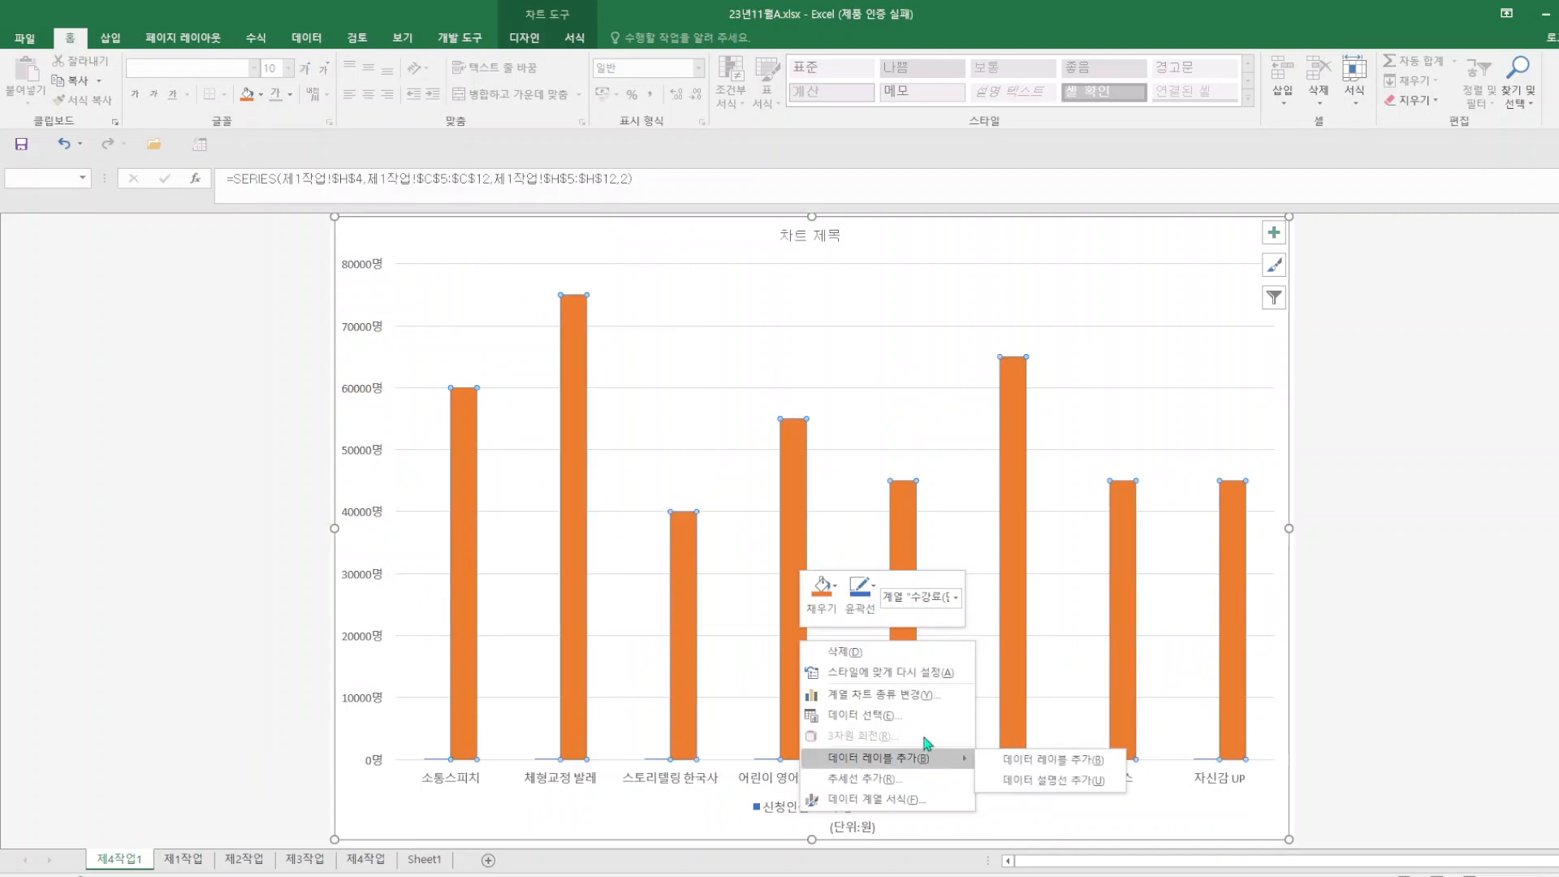
{"action": "left_click", "coordinate": [912, 694]}
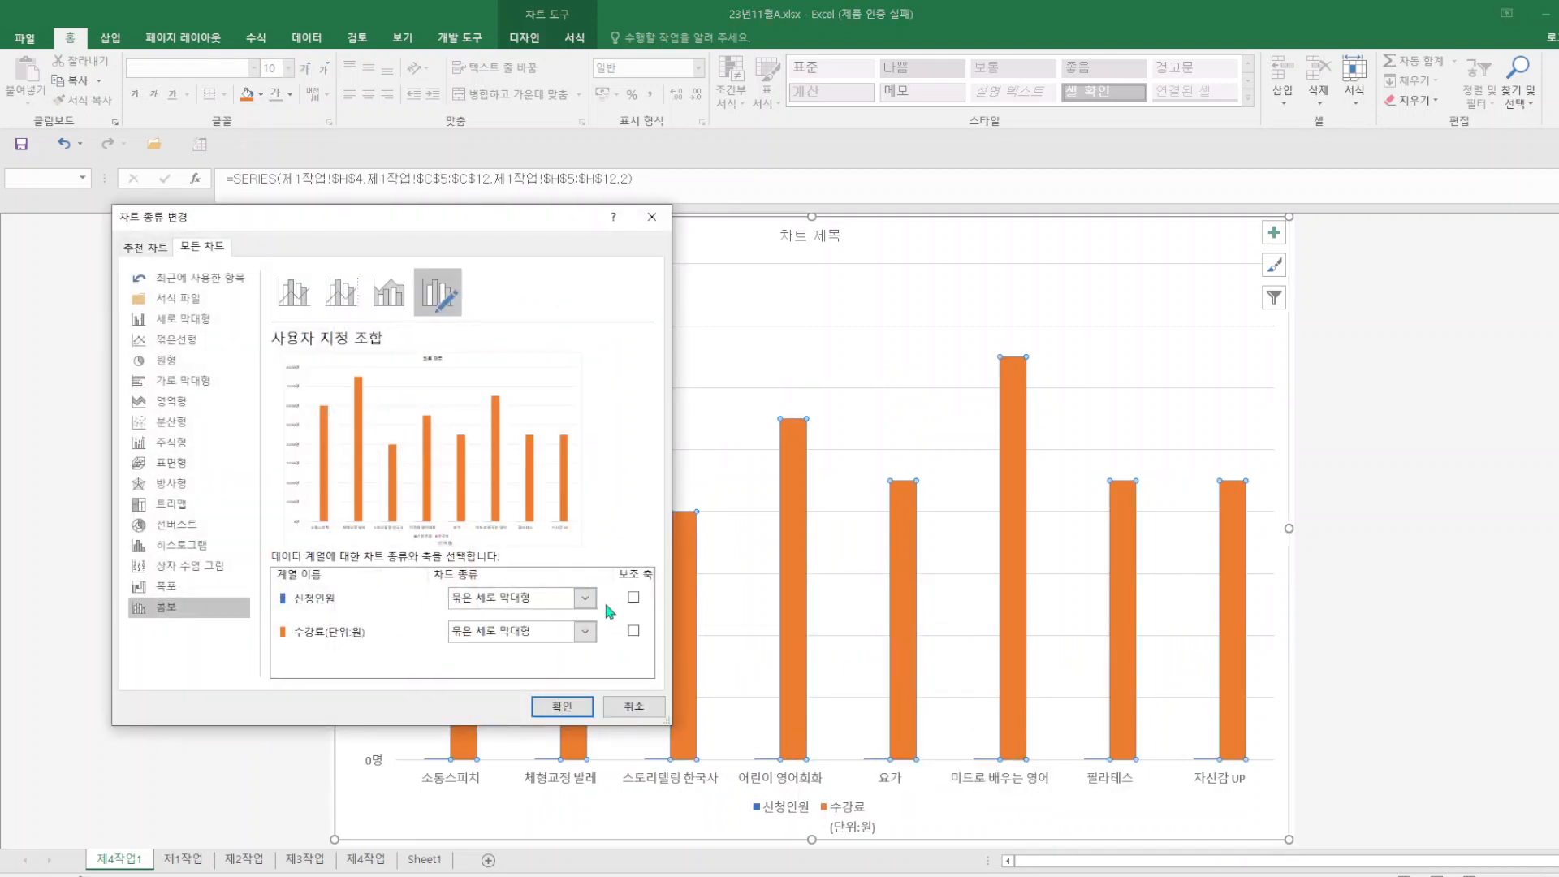
{"action": "left_click", "coordinate": [584, 598]}
{"action": "left_click", "coordinate": [619, 448]}
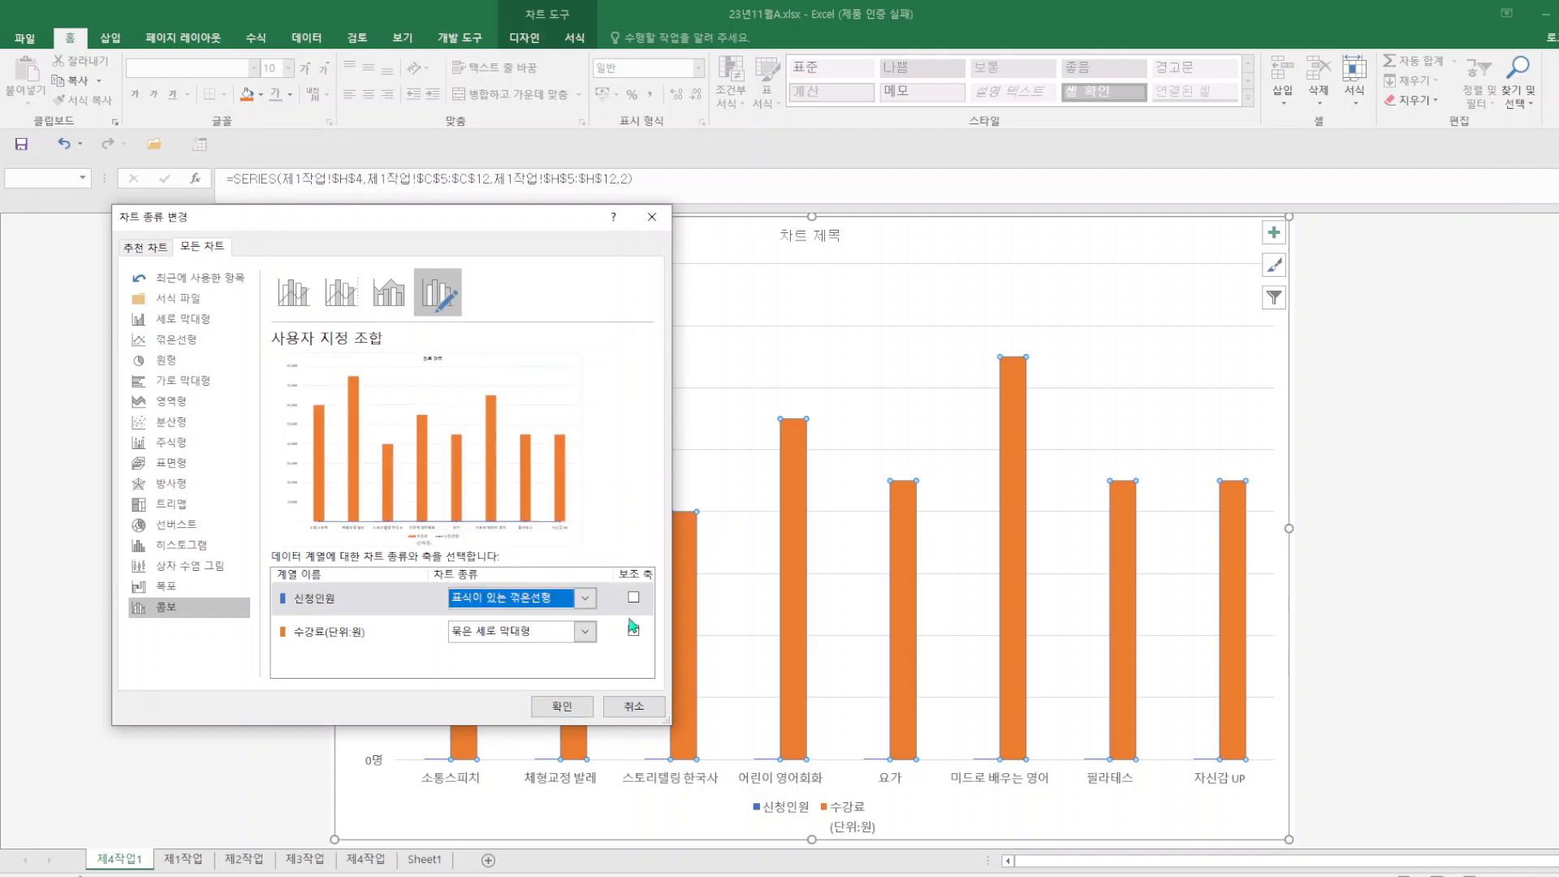
{"action": "left_click", "coordinate": [633, 598]}
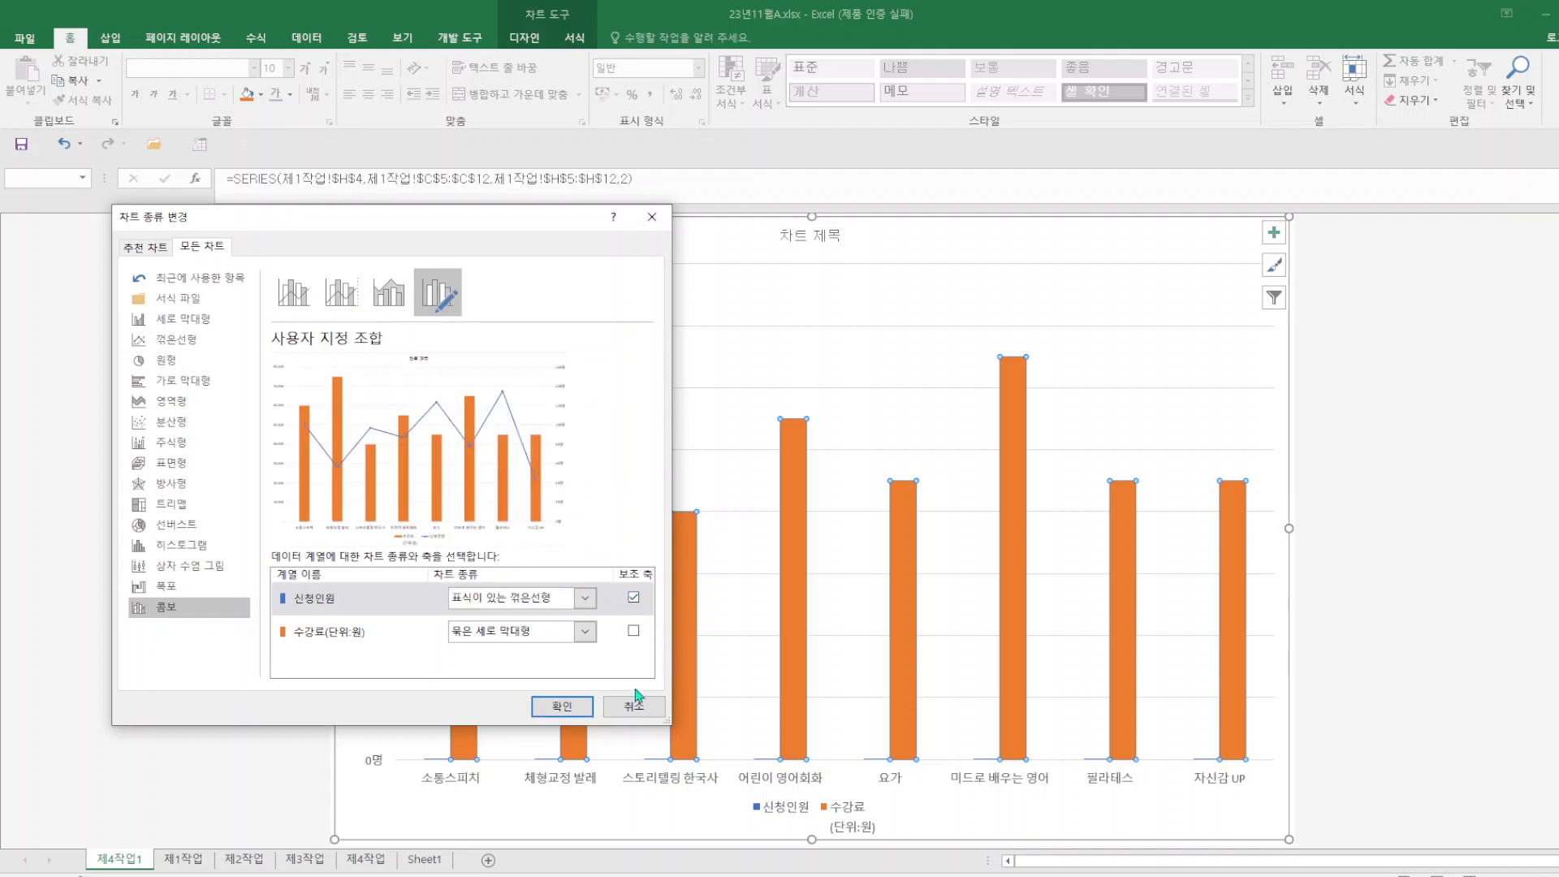
{"action": "left_click", "coordinate": [560, 708]}
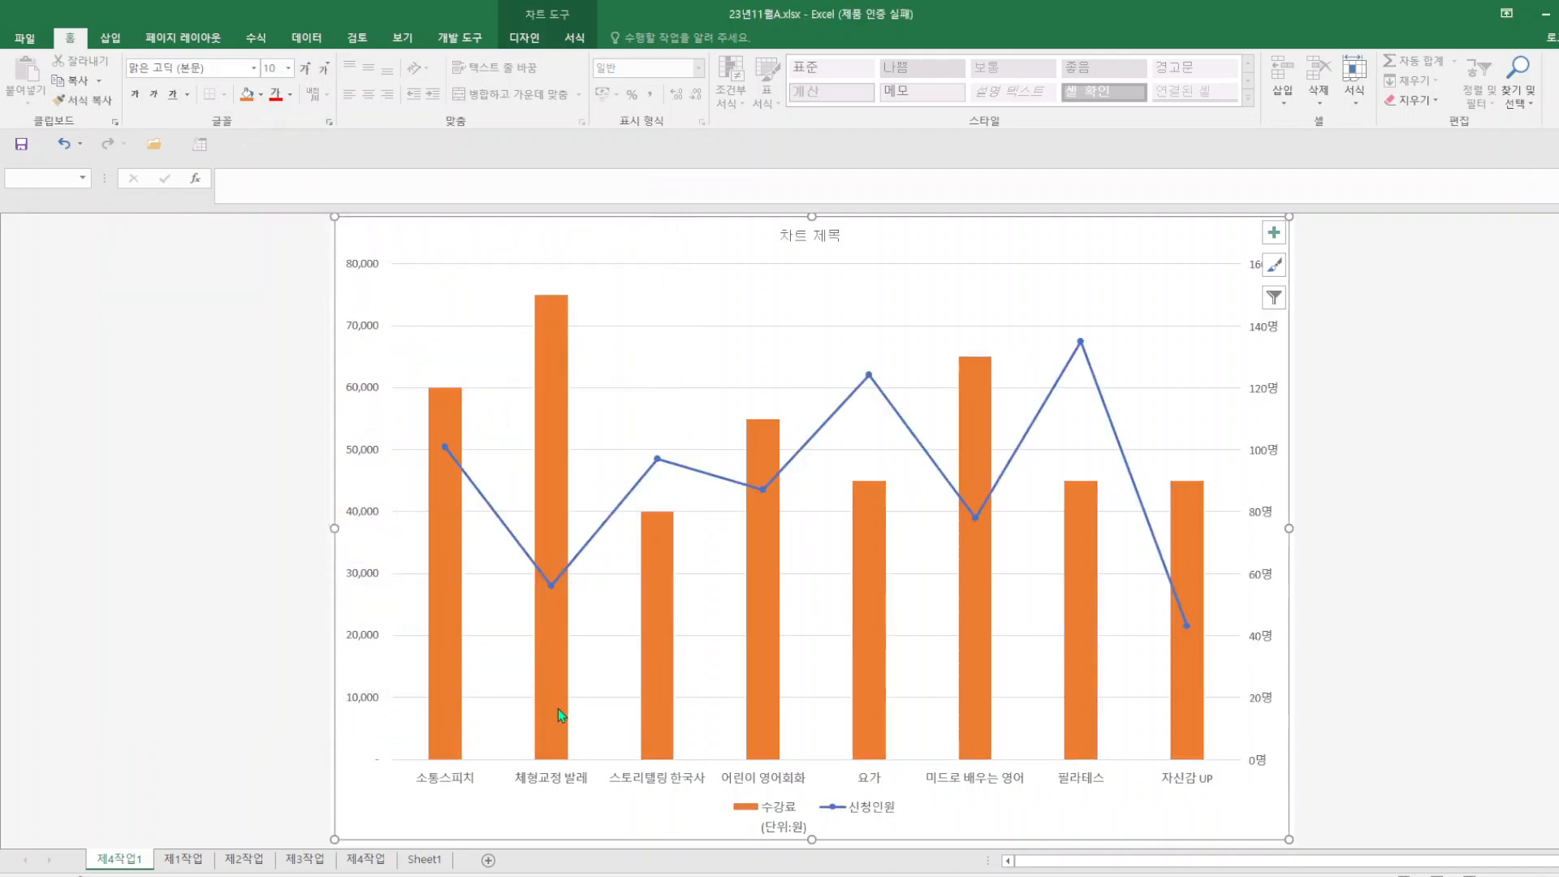
- Fill the chart area with the same pink texture as the finished chart on 제4작업
{"action": "right_click", "coordinate": [1219, 832]}
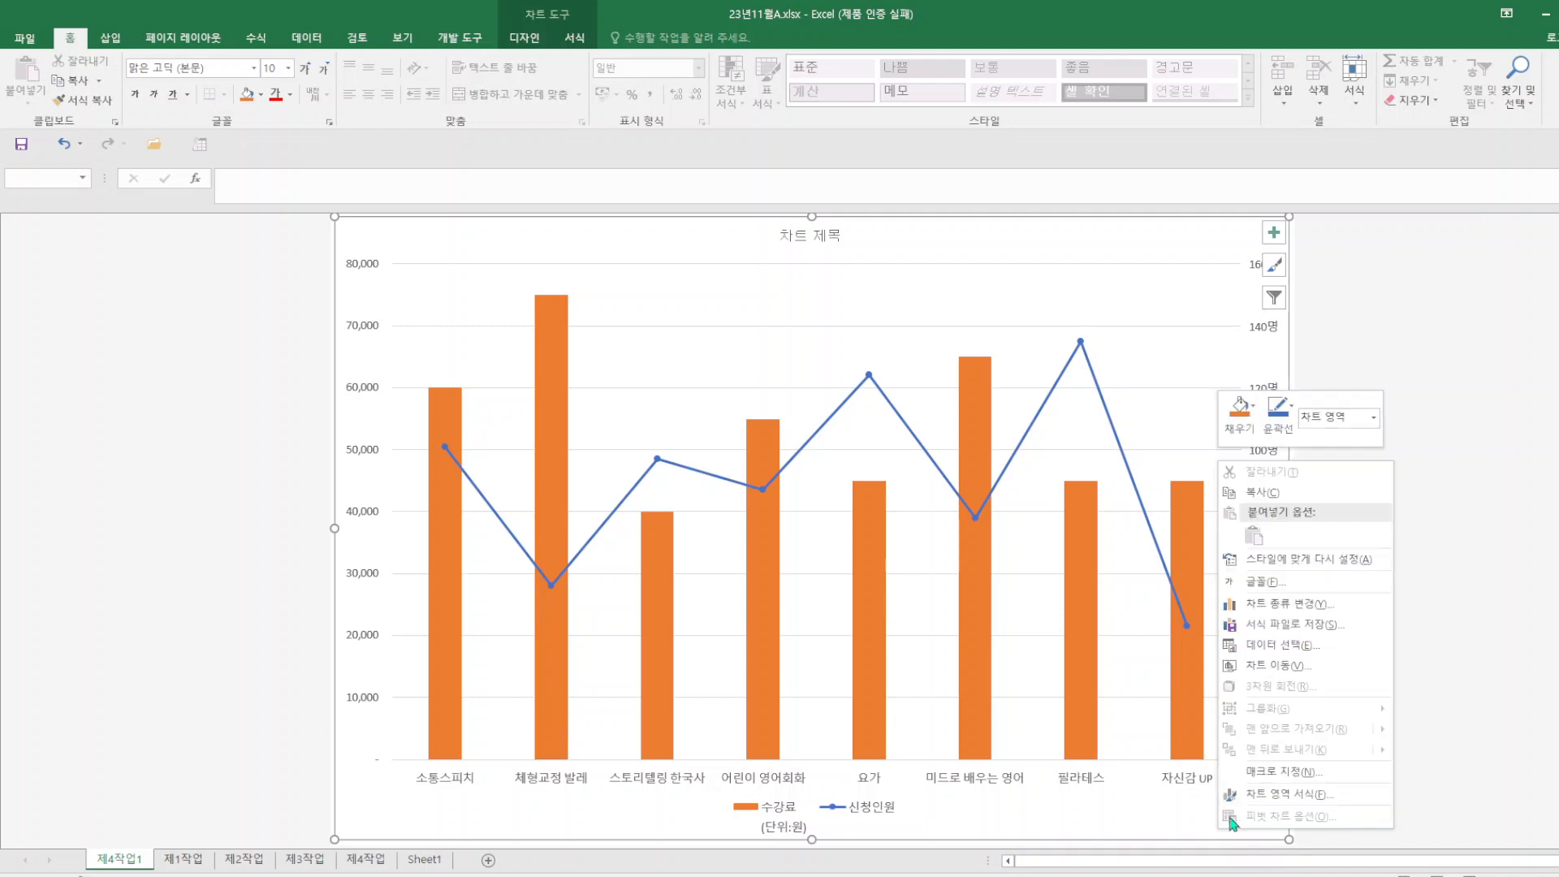
{"action": "left_click", "coordinate": [1265, 793]}
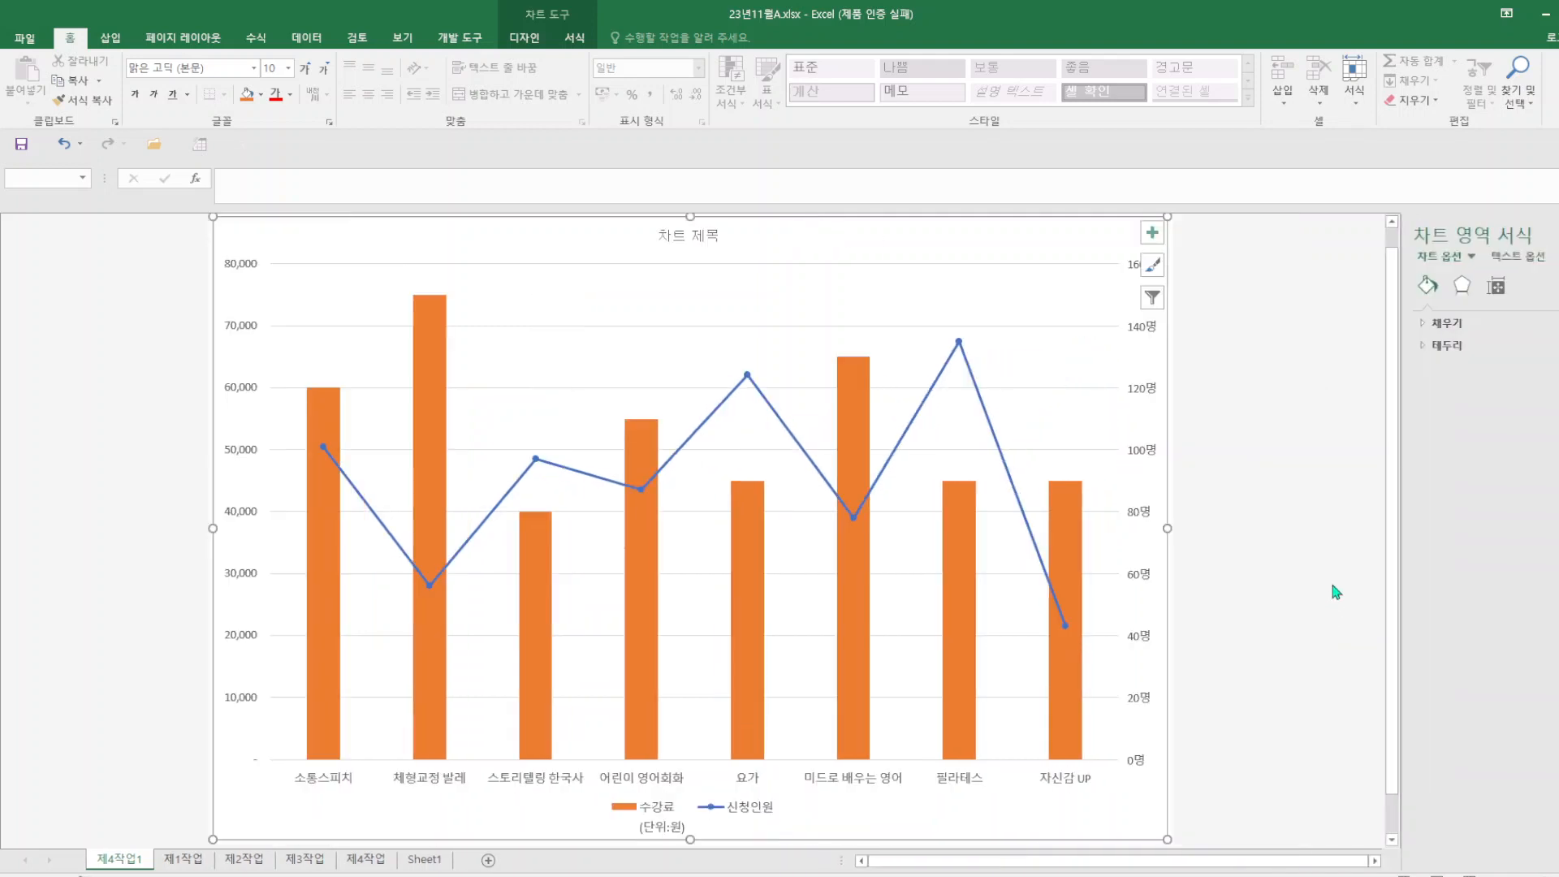
{"action": "left_click", "coordinate": [1449, 324]}
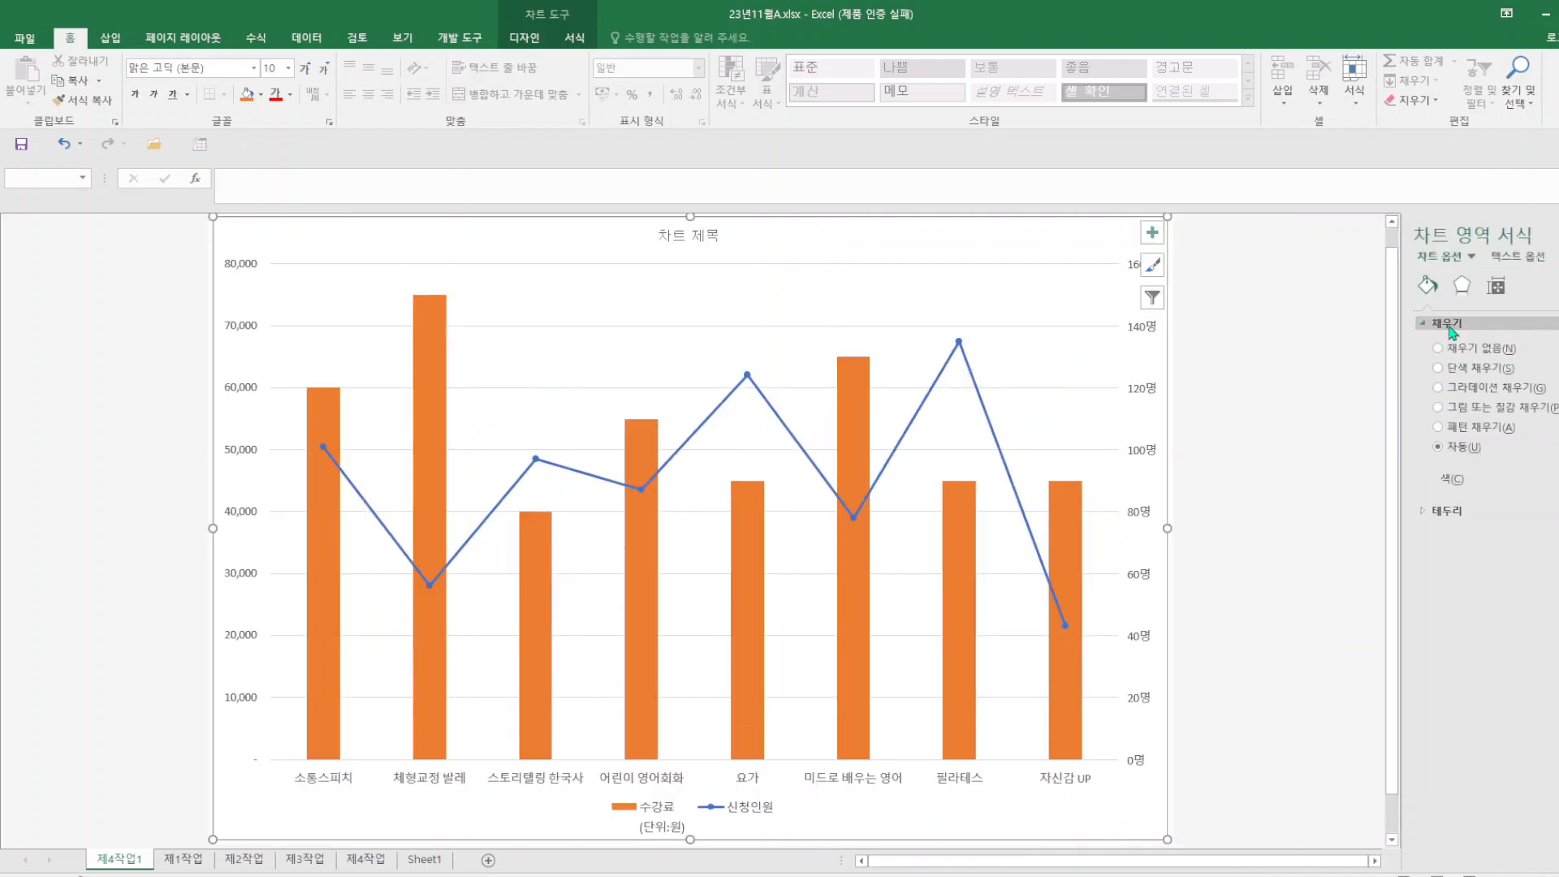
{"action": "left_click", "coordinate": [1513, 412]}
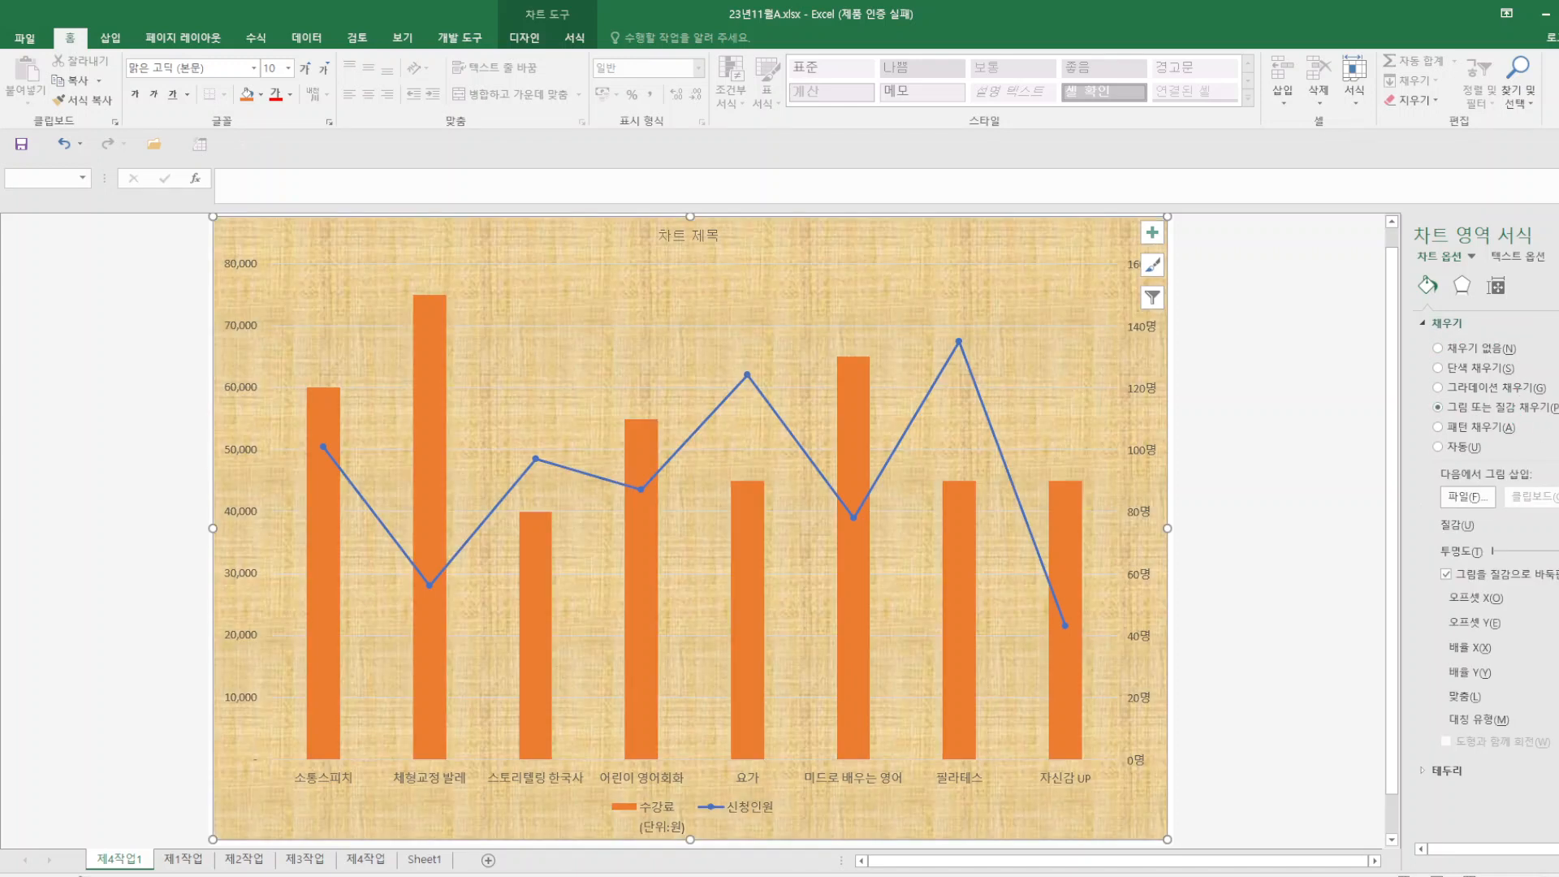
{"action": "left_click", "coordinate": [1555, 525]}
{"action": "left_click", "coordinate": [1442, 410]}
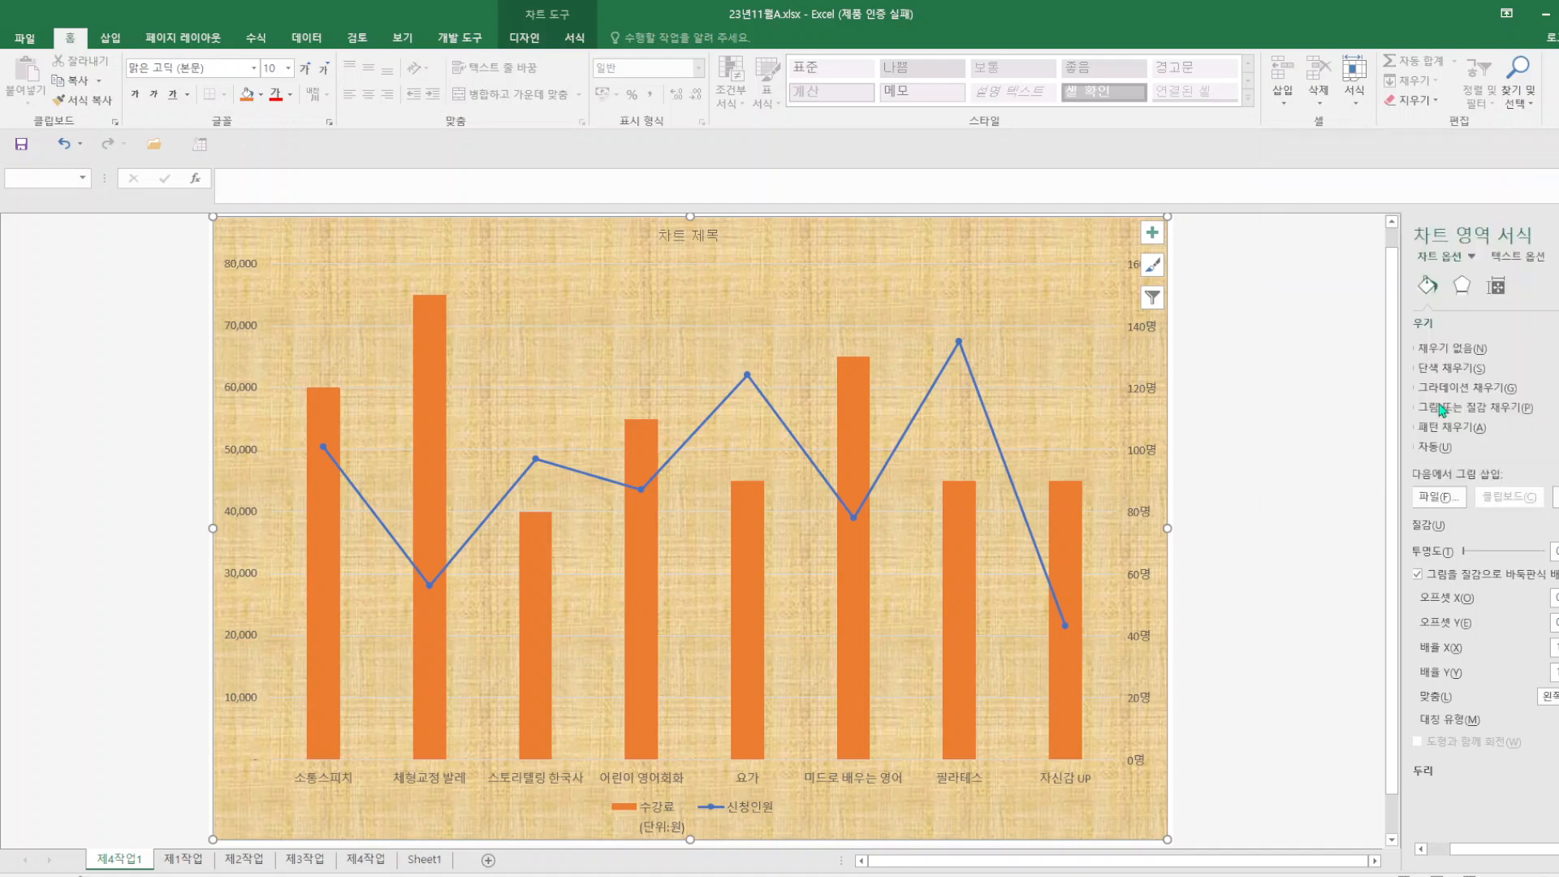
- Fill the plot area of the 제4작업1 chart with solid white
{"action": "right_click", "coordinate": [1008, 432]}
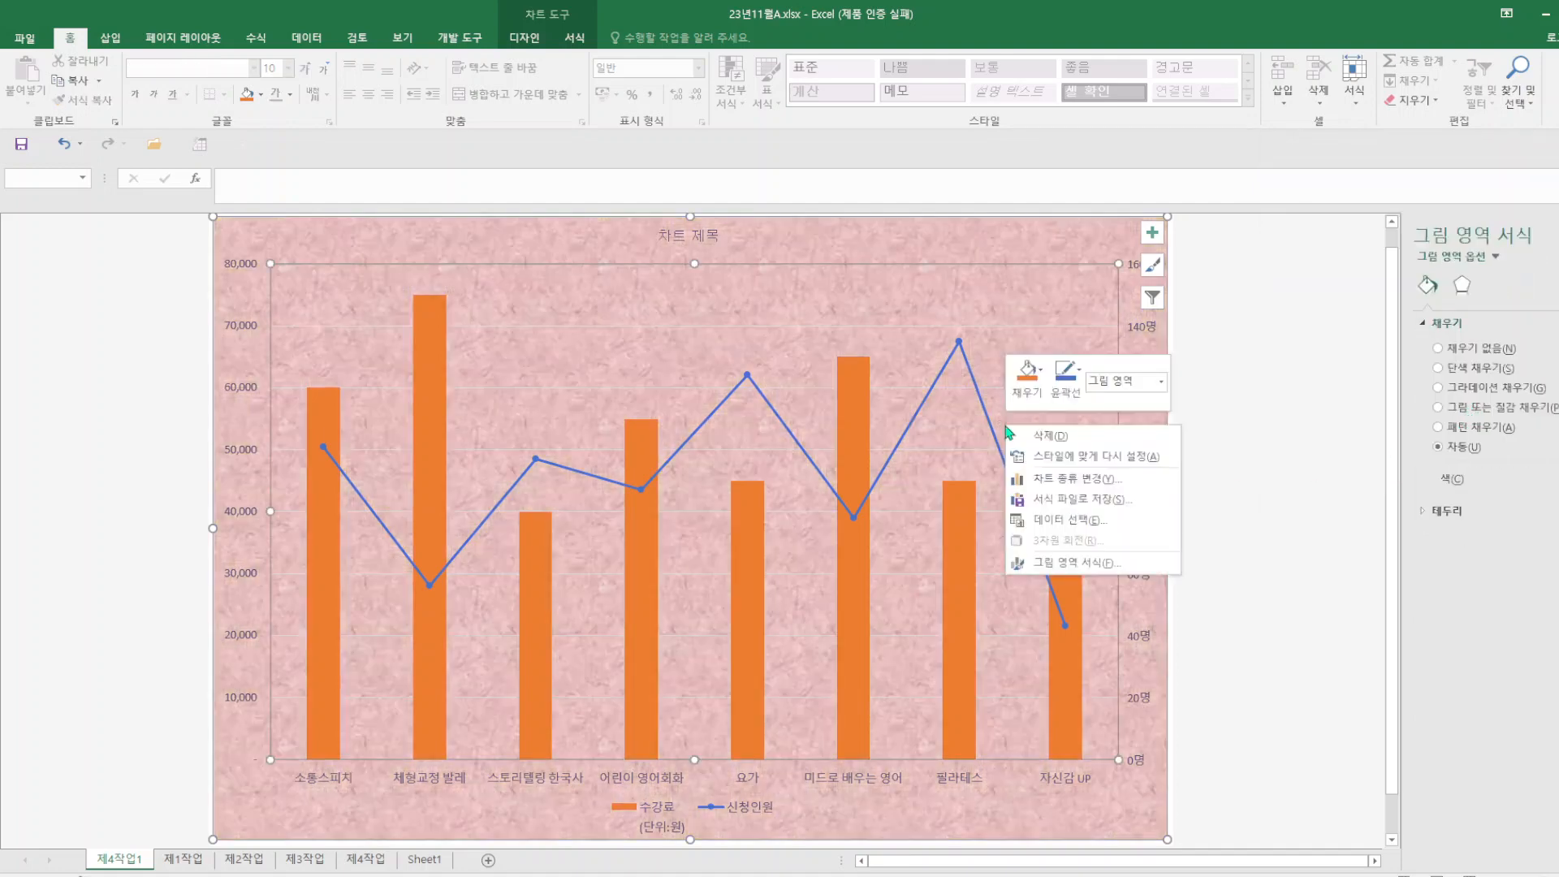
{"action": "left_click", "coordinate": [1038, 372]}
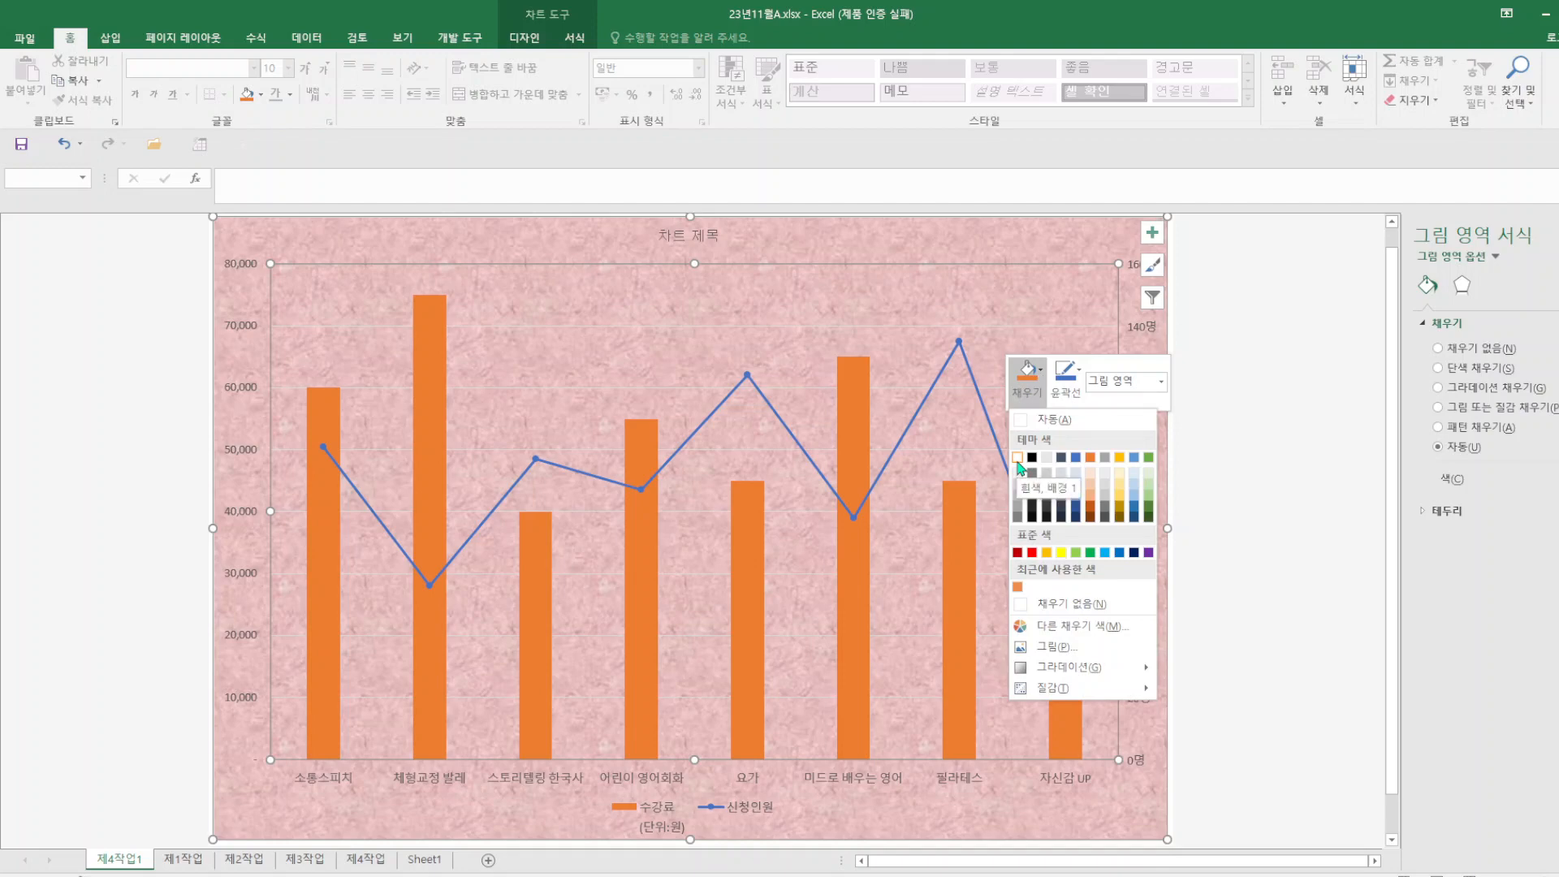
{"action": "left_click", "coordinate": [1018, 460]}
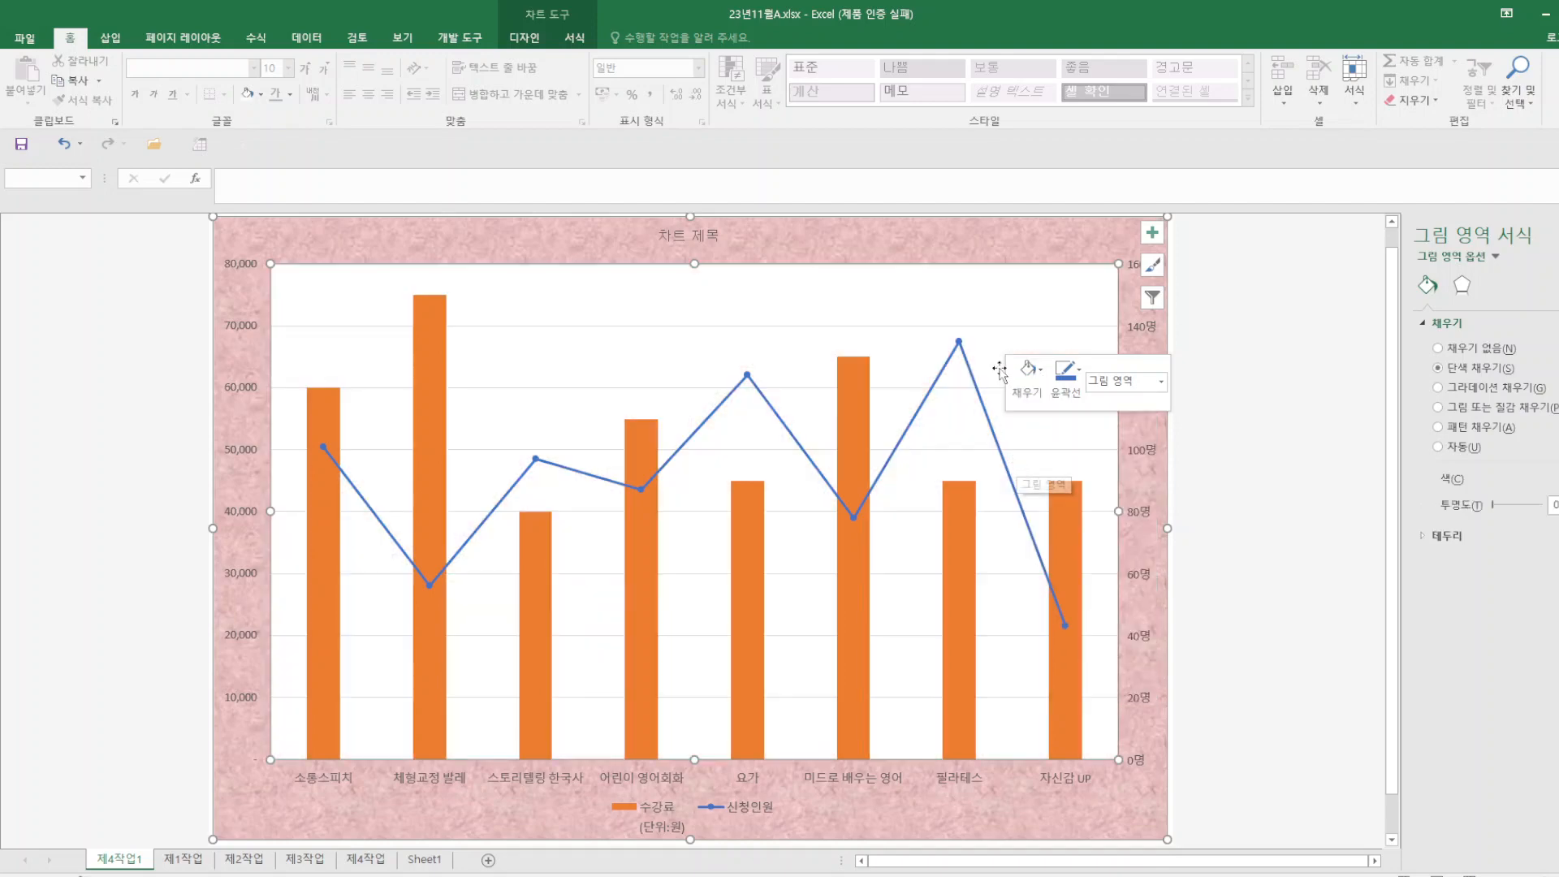
- Format the major horizontal gridlines of the primary value axis as black dashed lines
{"action": "right_click", "coordinate": [1022, 329]}
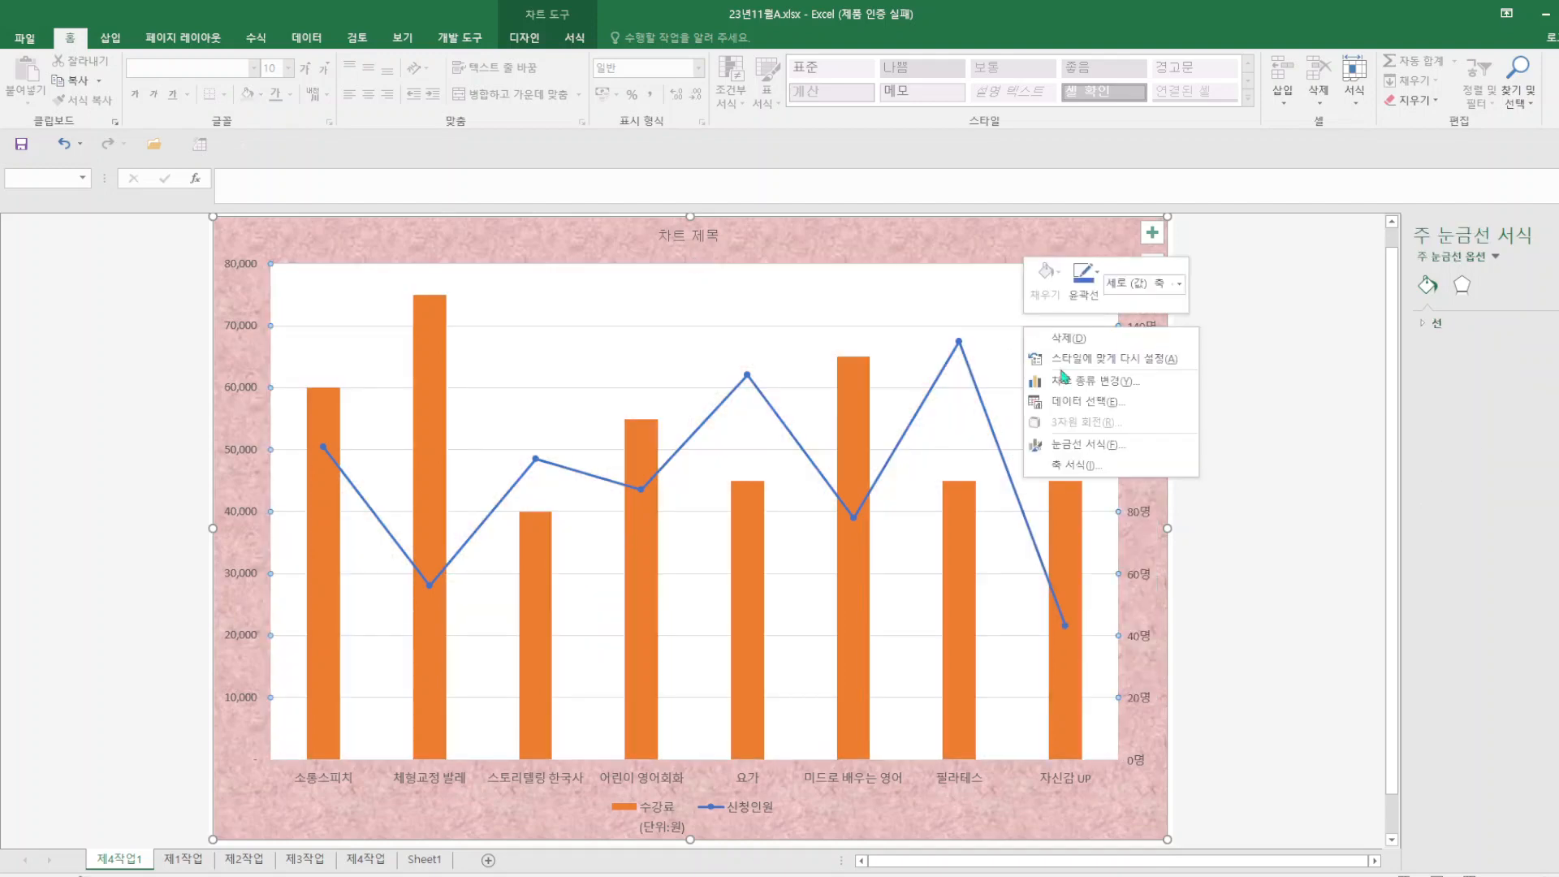
{"action": "left_click", "coordinate": [1119, 446]}
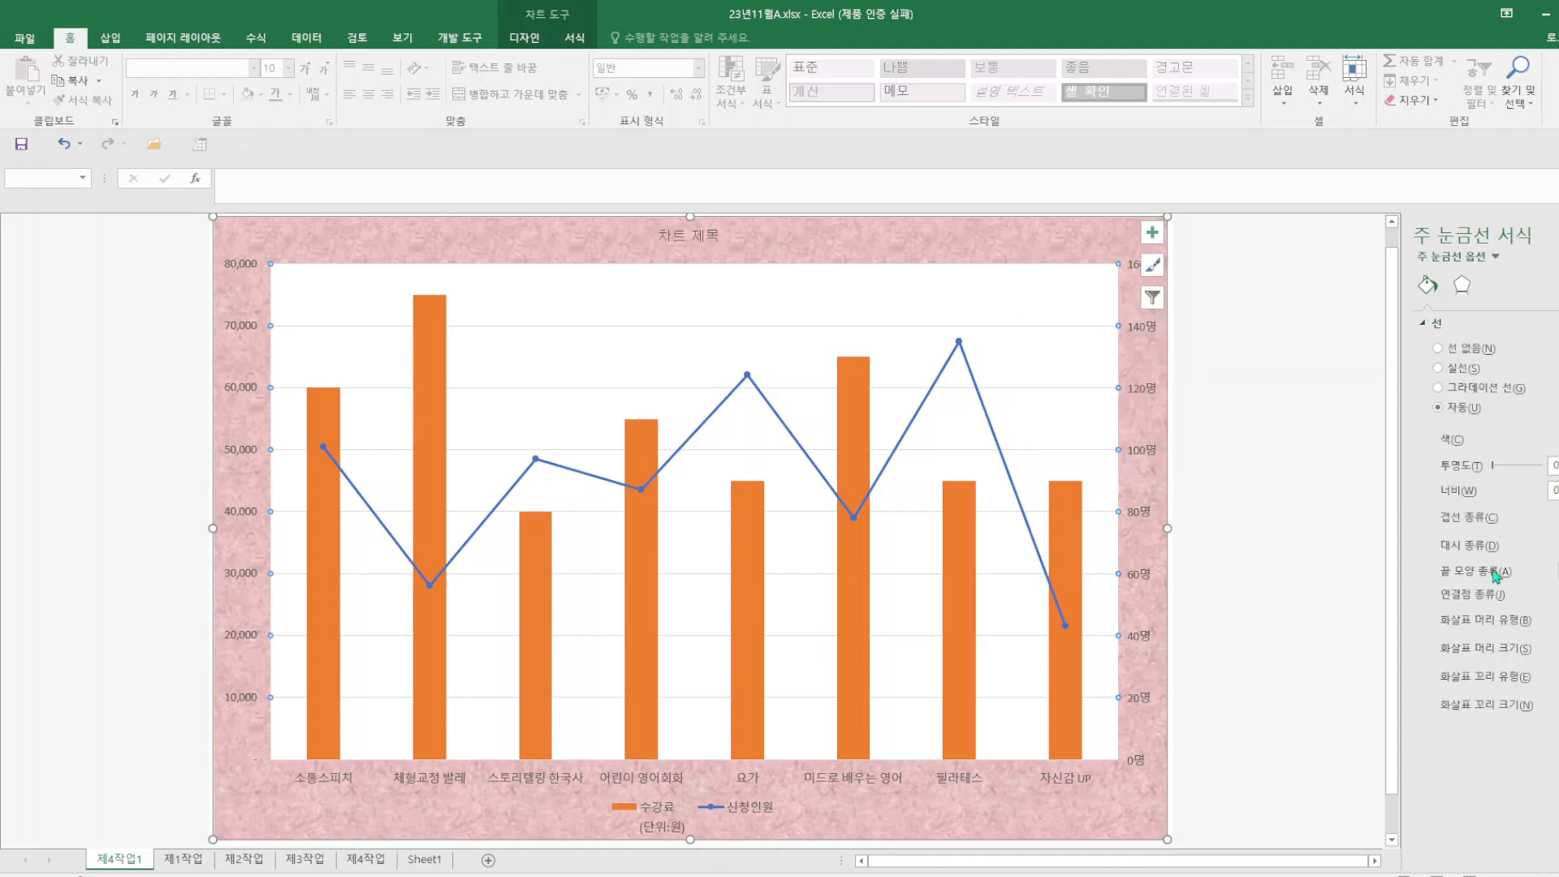
{"action": "left_click", "coordinate": [1557, 545]}
{"action": "left_click", "coordinate": [1558, 605]}
{"action": "left_click", "coordinate": [1555, 439]}
{"action": "left_click", "coordinate": [1517, 480]}
{"action": "left_click", "coordinate": [1263, 726]}
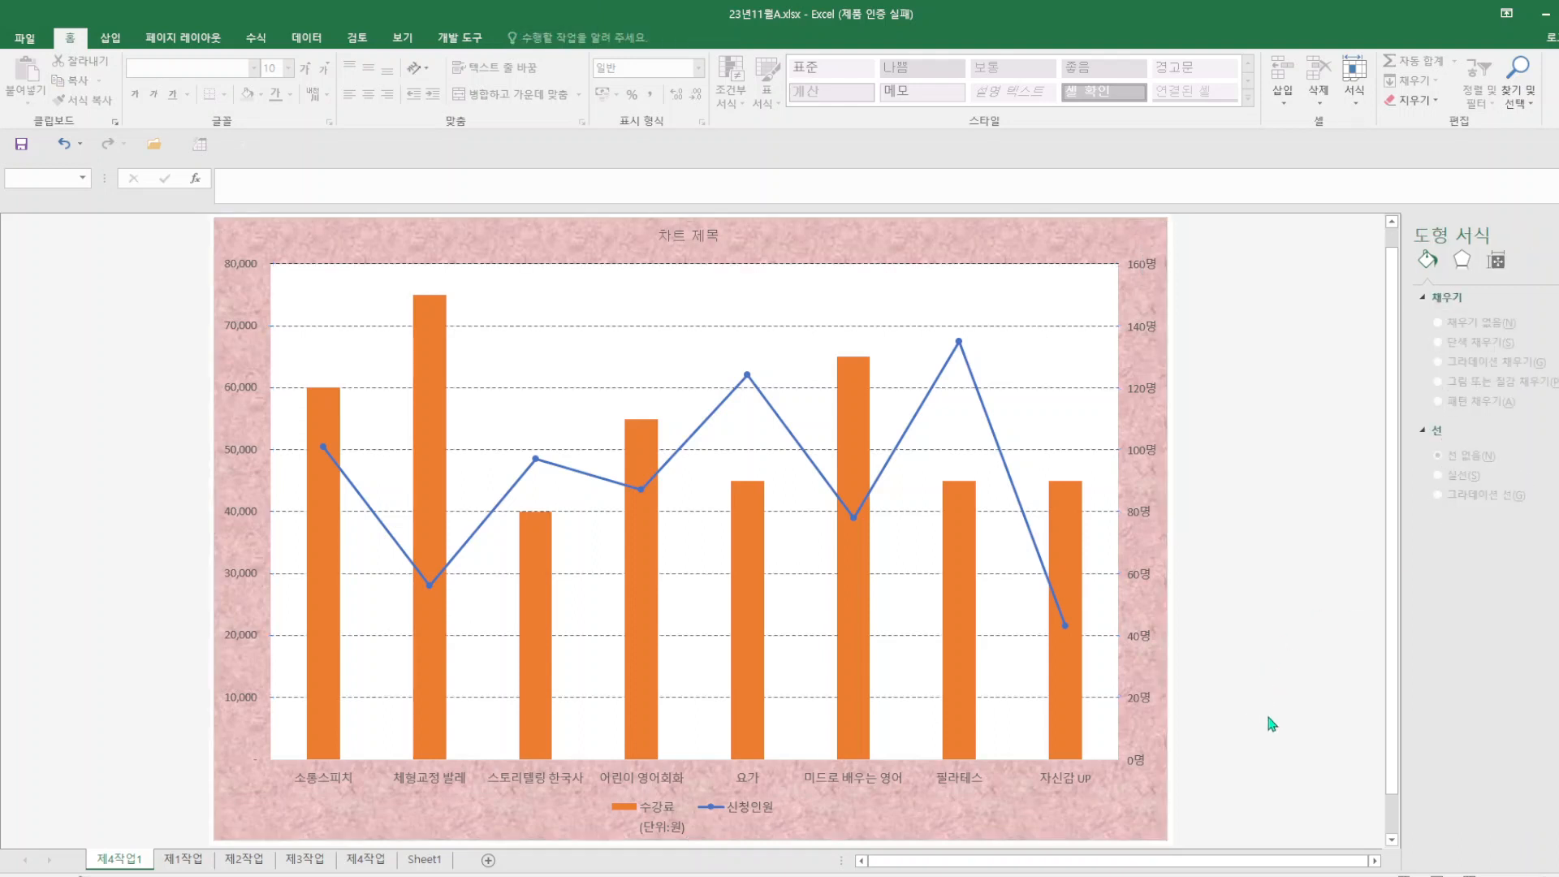
- Check the finished chart's title on 제4작업 and enter "인문교양 및 생활스포츠 신청현황" as the chart title on 제4작업1
{"action": "left_click", "coordinate": [364, 866]}
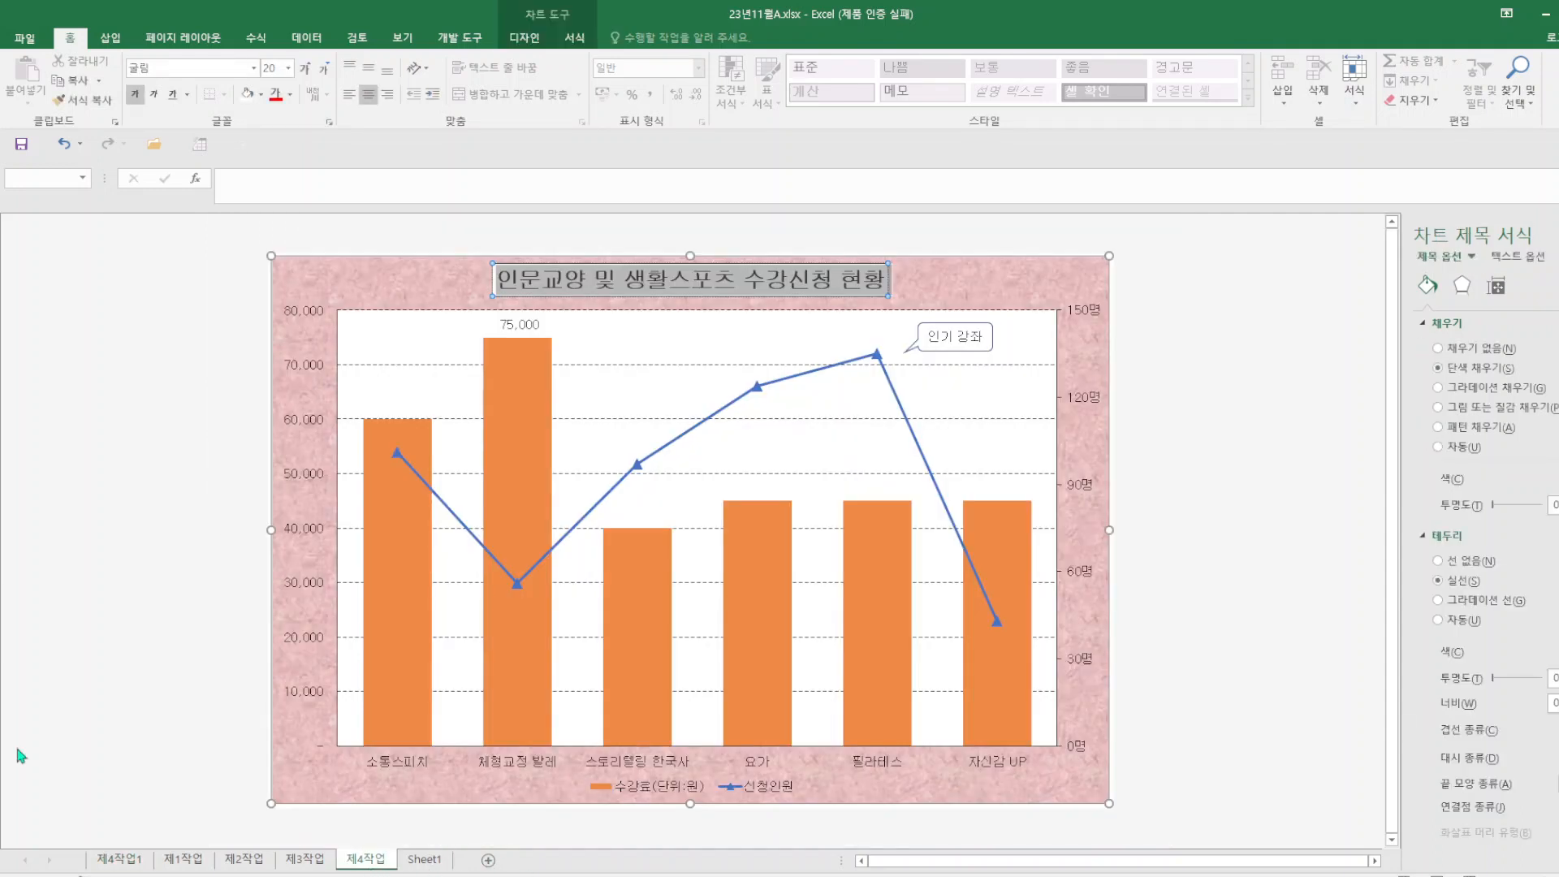
{"action": "left_click", "coordinate": [127, 866]}
{"action": "left_click", "coordinate": [665, 235]}
{"action": "left_click_drag", "start_coordinate": [664, 235], "coordinate": [773, 228]}
{"action": "type", "text": "이ㄴ루"}
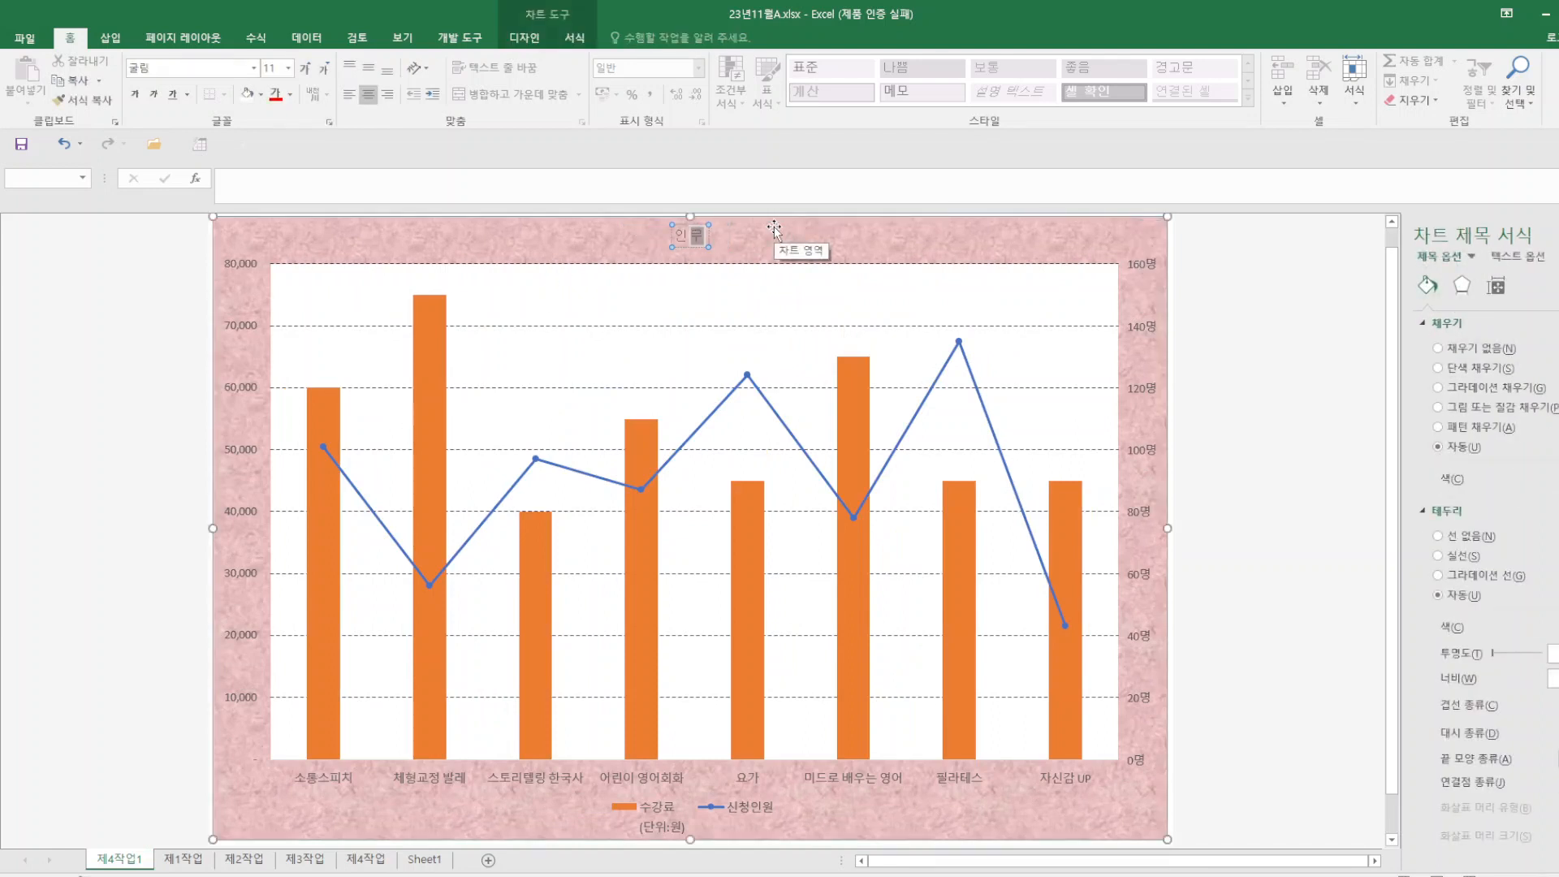
{"action": "type", "text": "ㄴ교양 및 생활"}
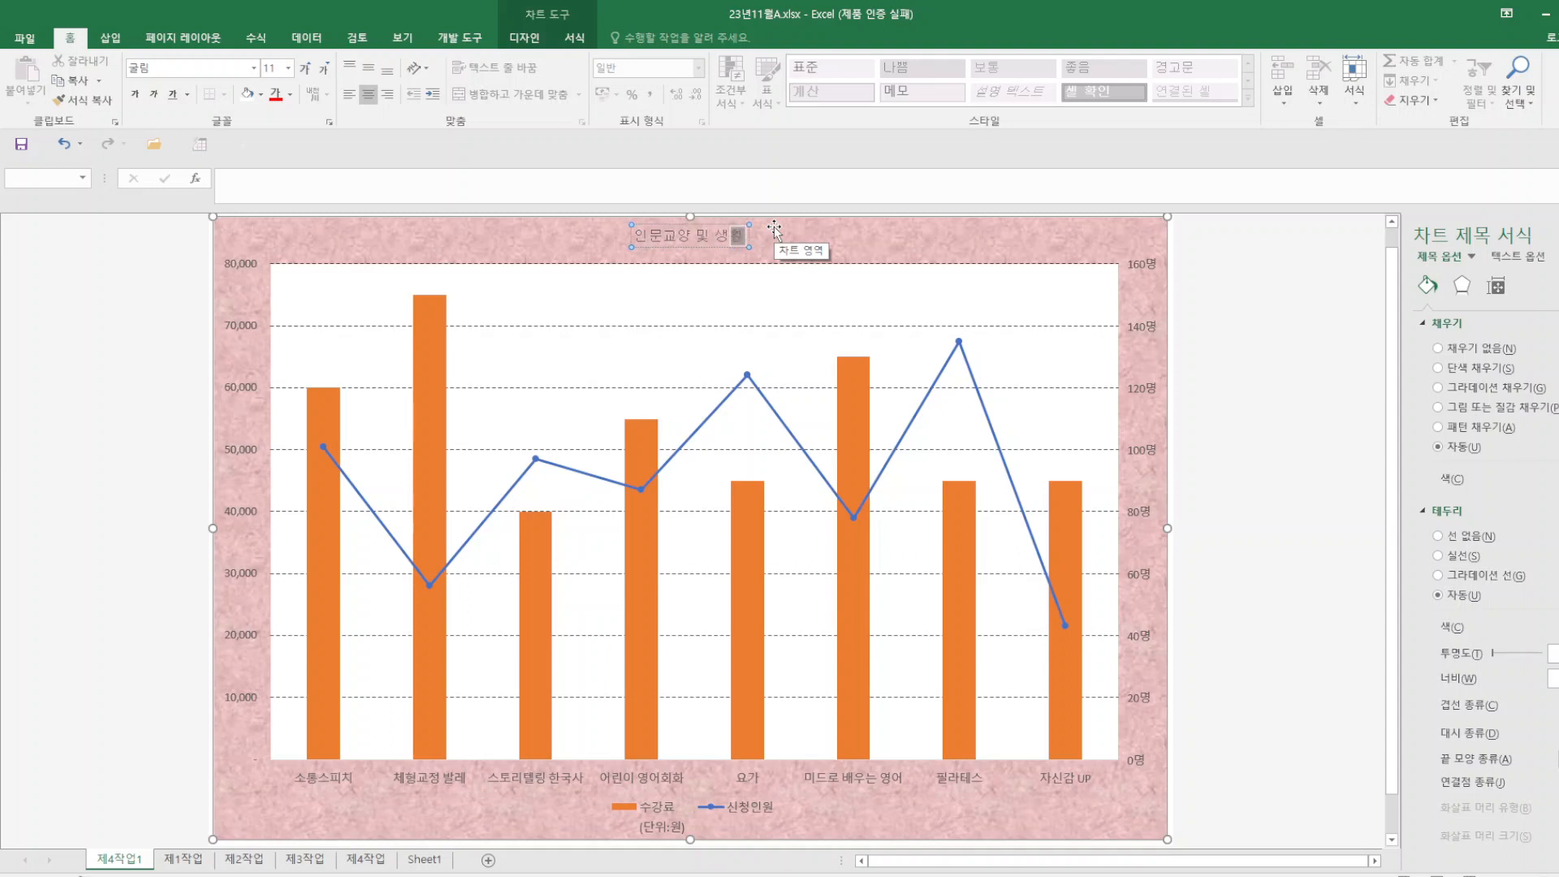
{"action": "type", "text": "스포ㅊ"}
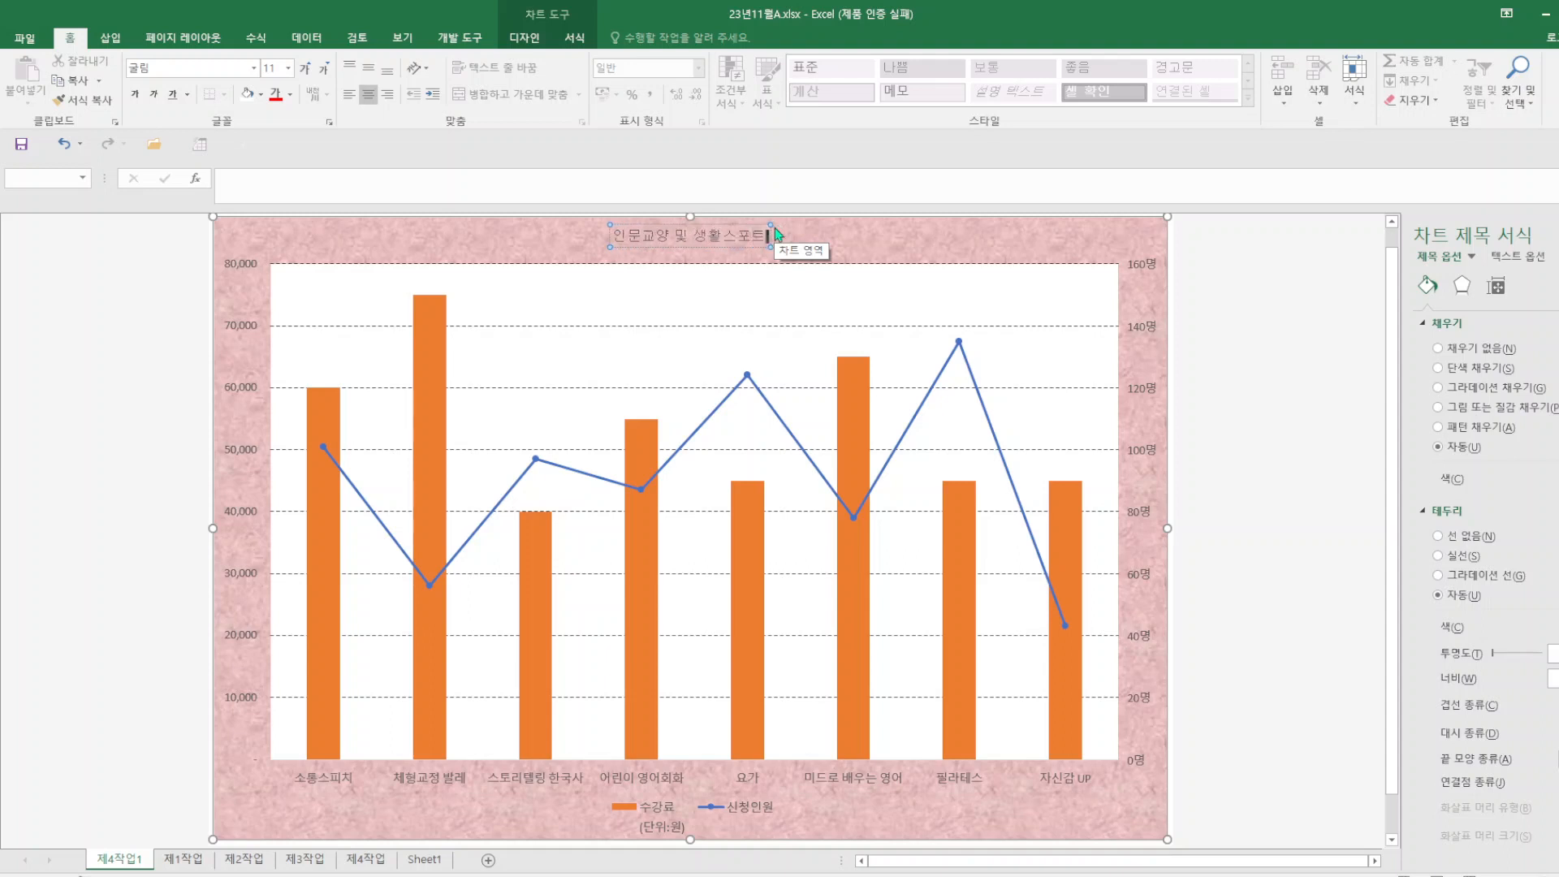
{"action": "type", "text": "ㅡ ㅅㅣㄴㅊ"}
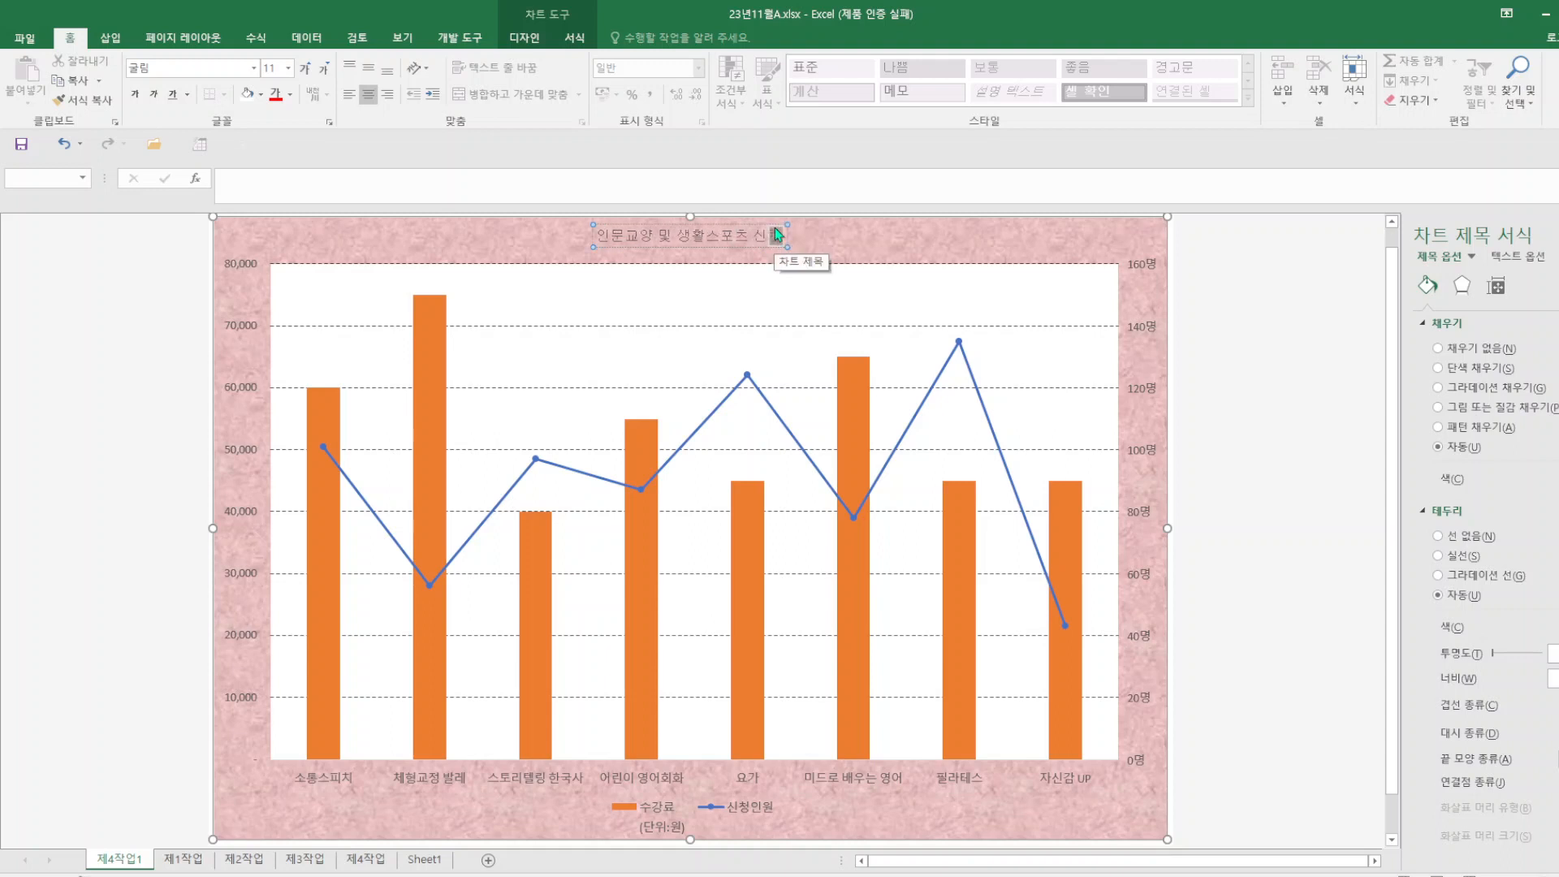
{"action": "type", "text": "ㅓㅇㅎㅕㄴㅎㅘㅇ"}
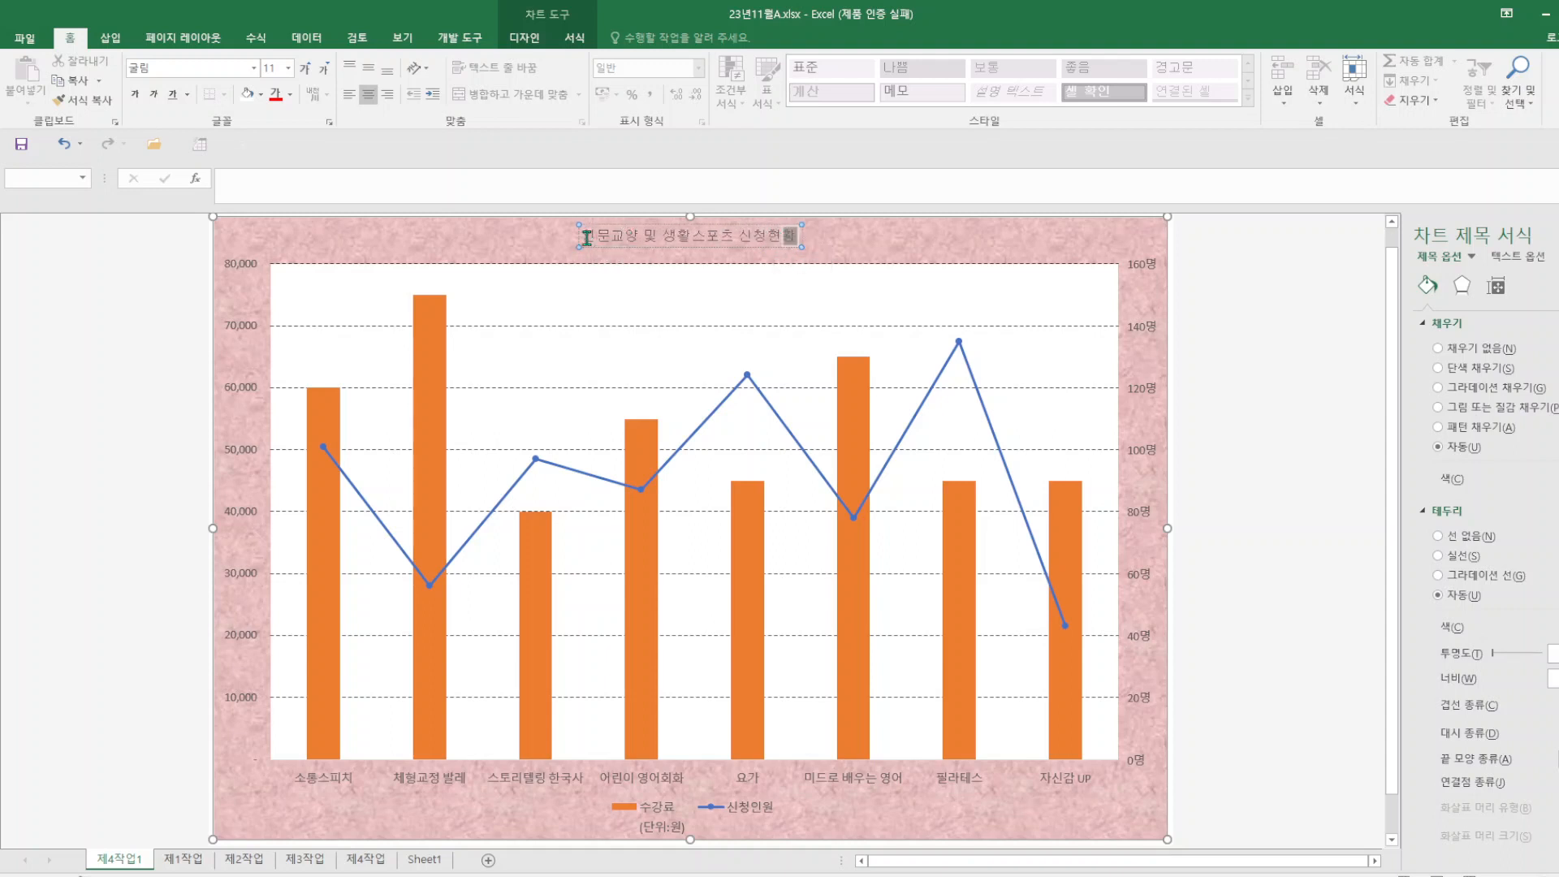
- Format the whole chart title text at size 20 in bold
{"action": "left_click_drag", "start_coordinate": [587, 237], "coordinate": [834, 240]}
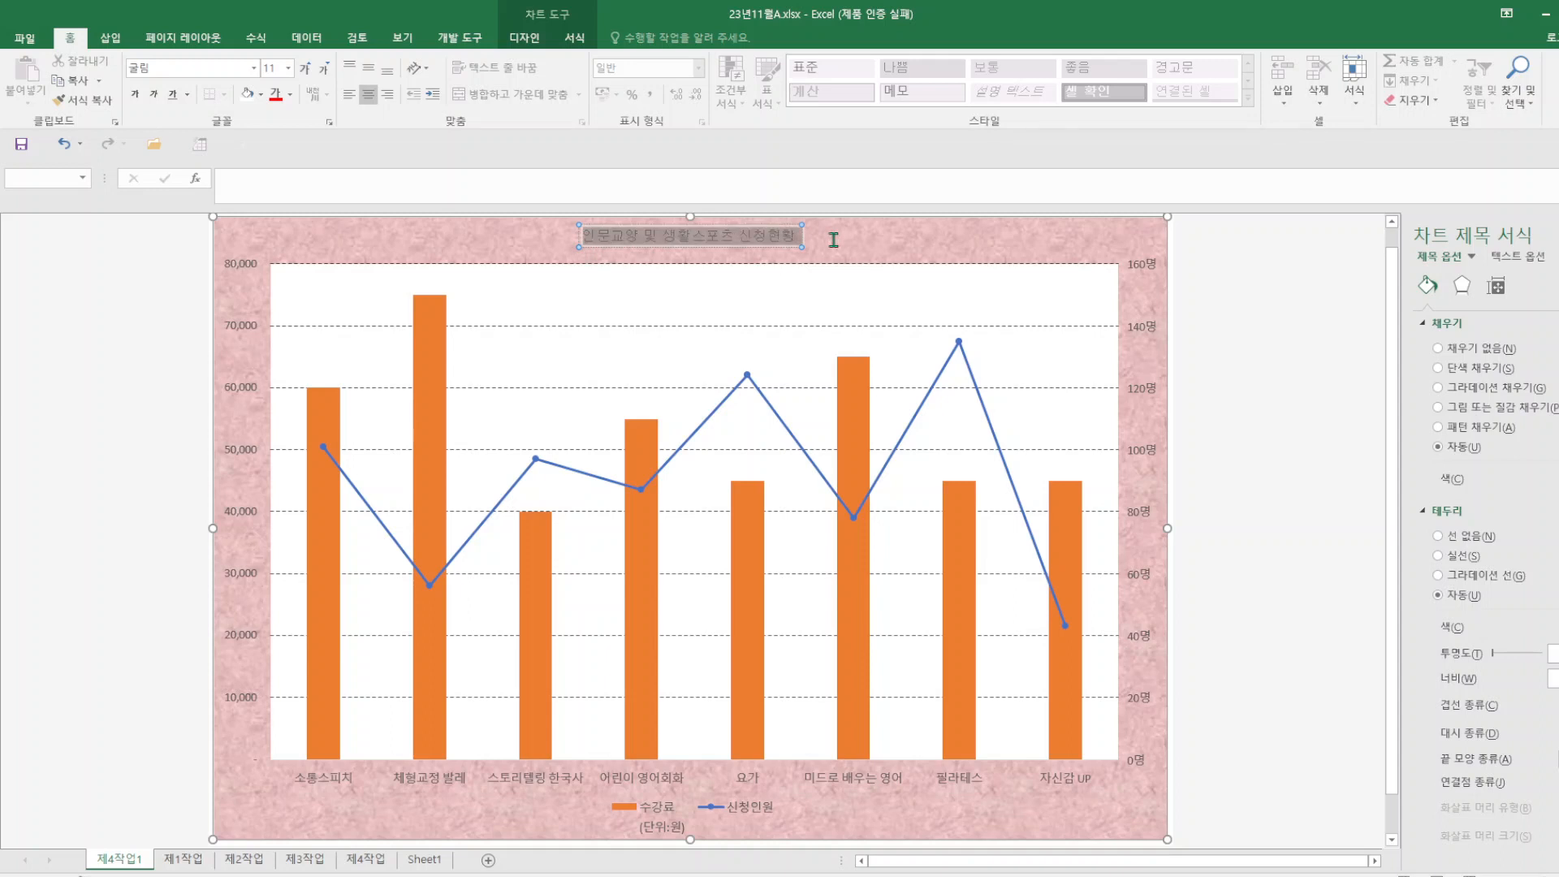
{"action": "left_click", "coordinate": [288, 69]}
{"action": "left_click", "coordinate": [276, 258]}
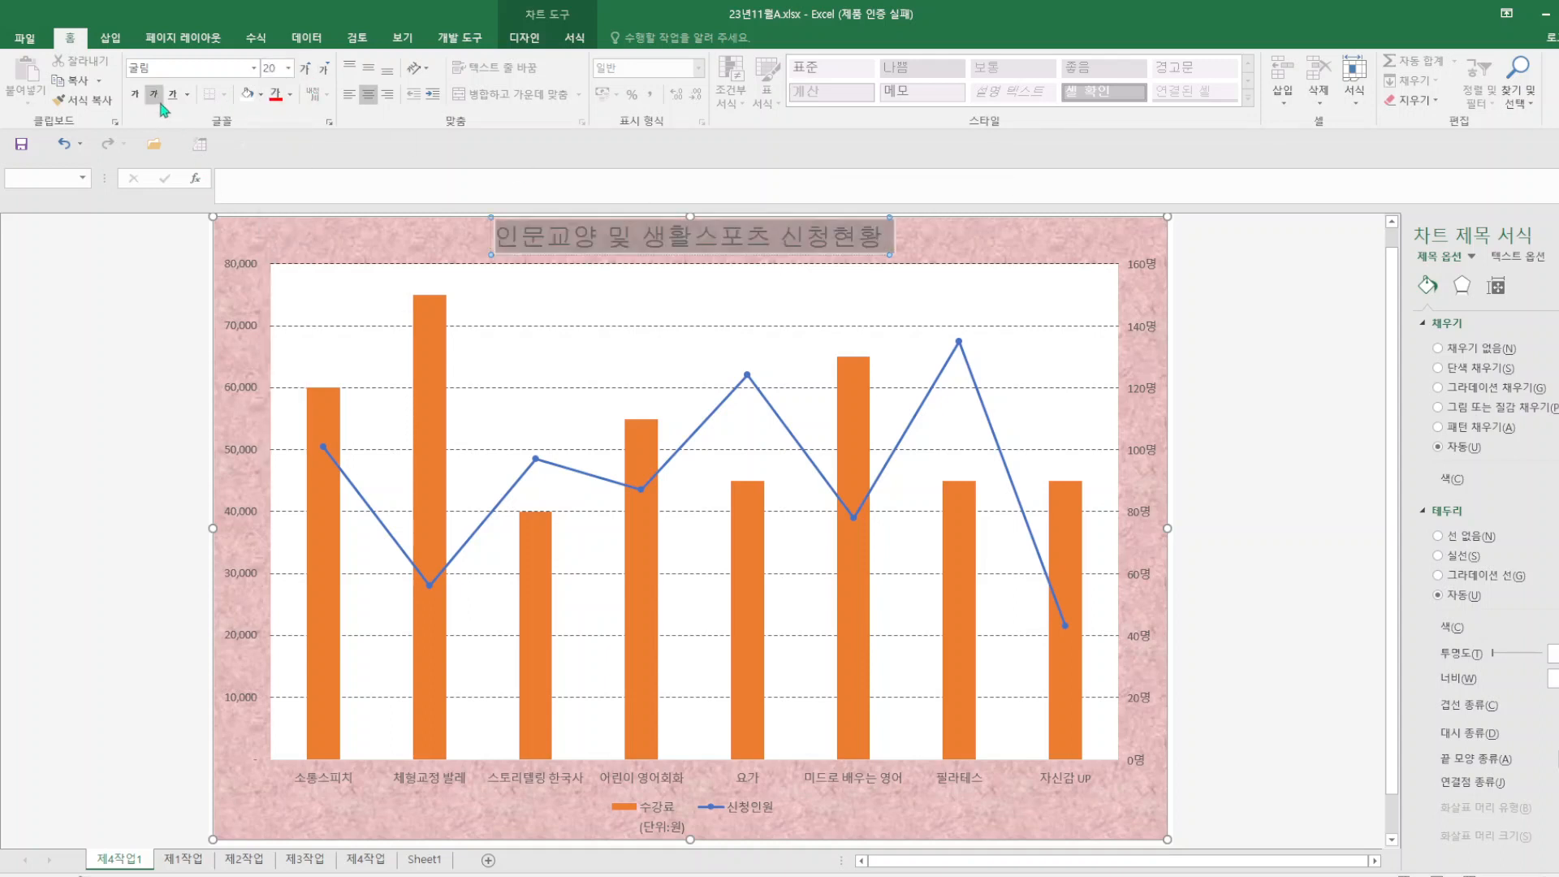
{"action": "left_click", "coordinate": [135, 94]}
- Give the chart title a white fill and an automatic black outline, and outline the chart area in black
{"action": "left_click", "coordinate": [575, 37]}
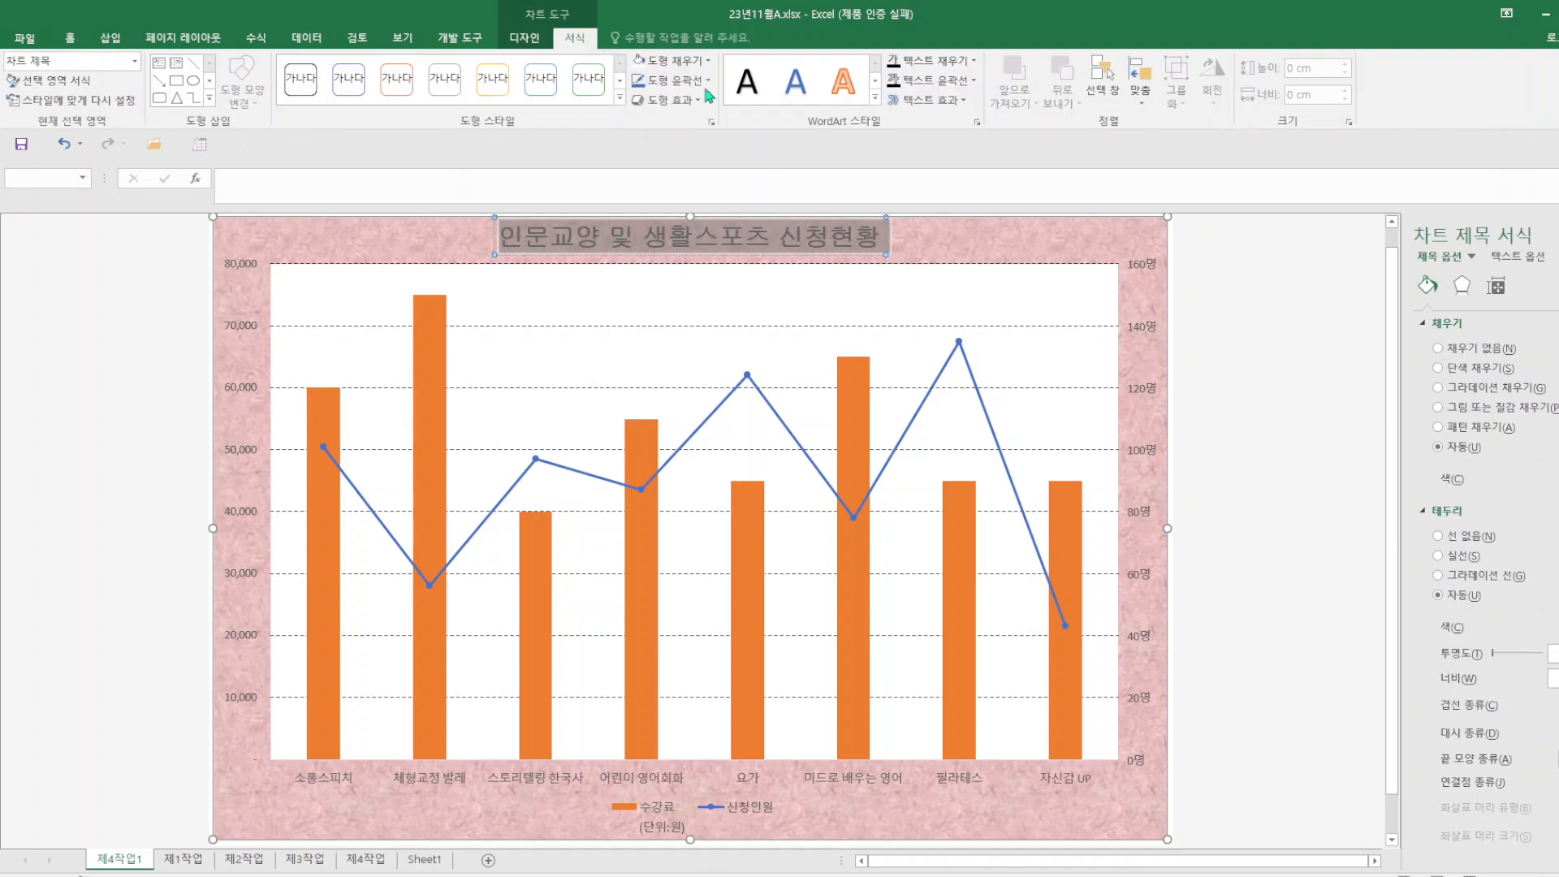
{"action": "left_click", "coordinate": [640, 60]}
{"action": "left_click", "coordinate": [708, 81]}
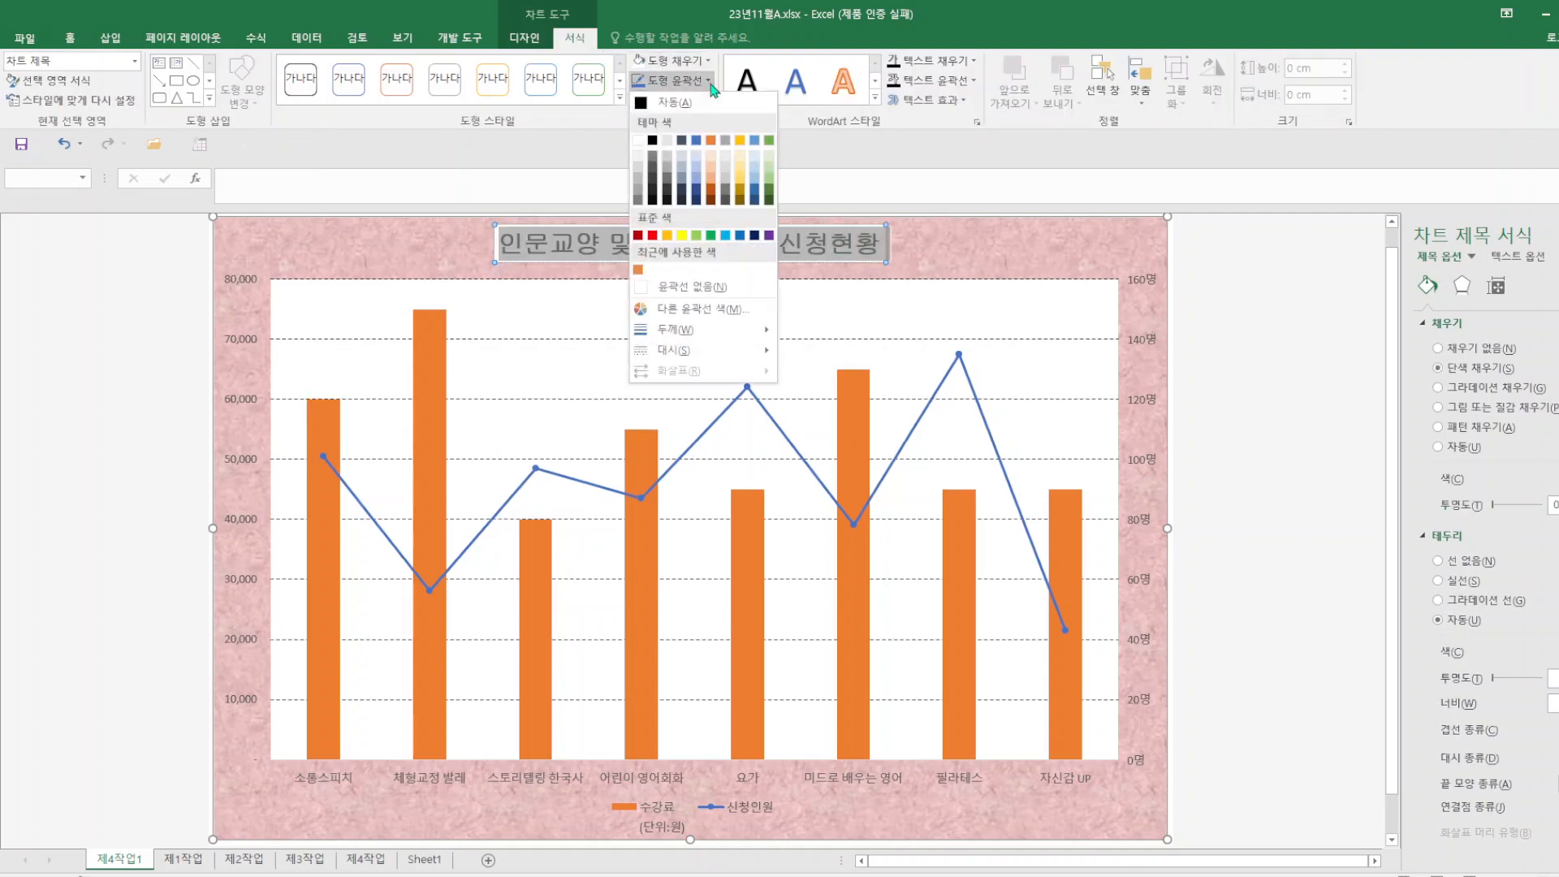
{"action": "left_click", "coordinate": [650, 103]}
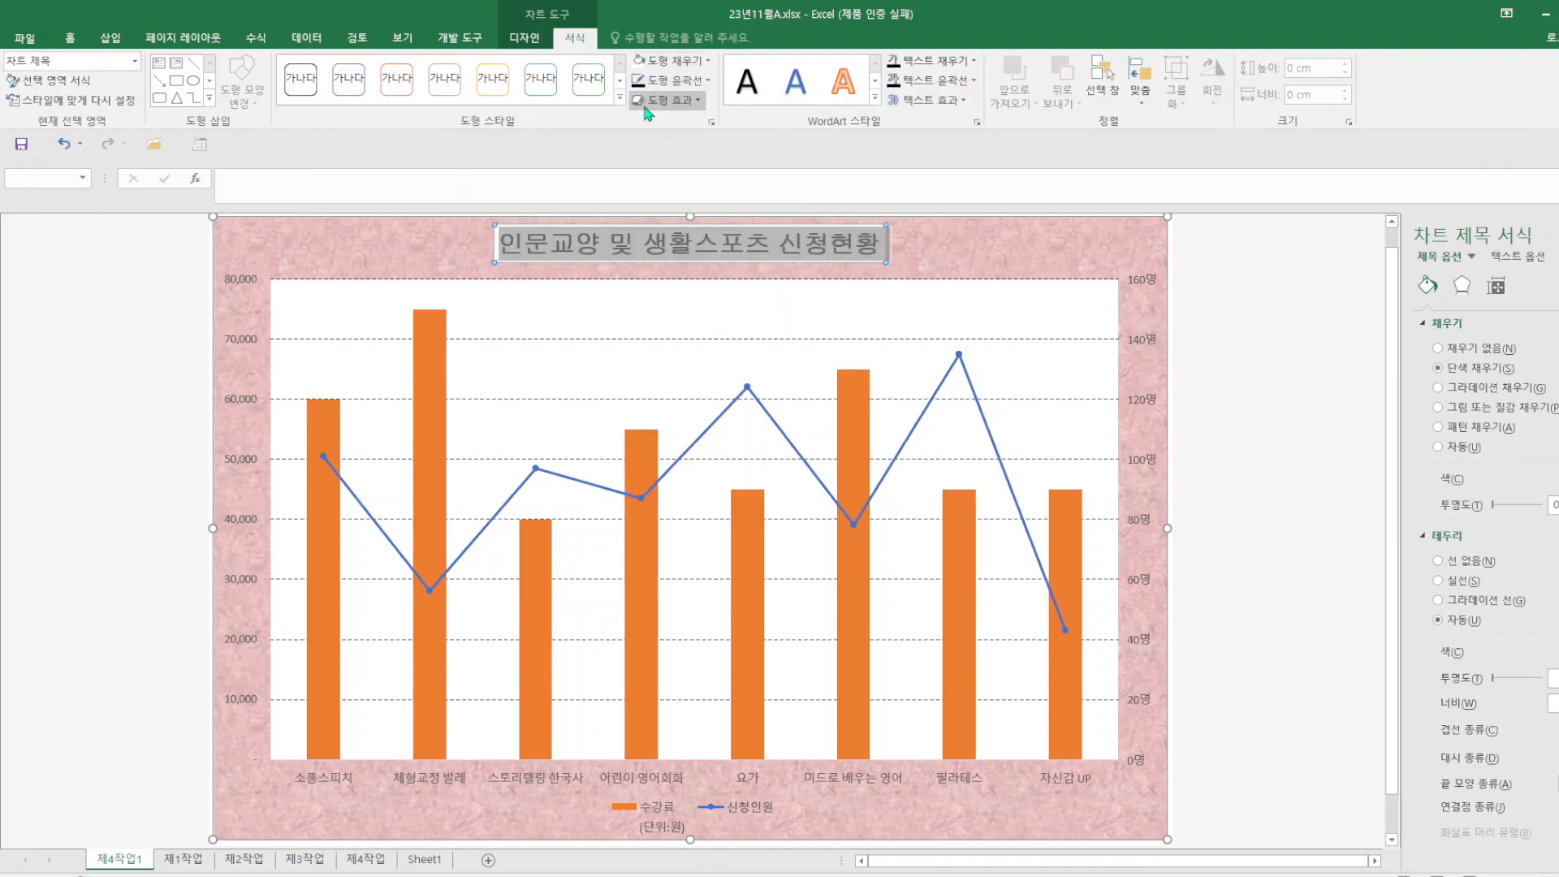
{"action": "left_click", "coordinate": [969, 249]}
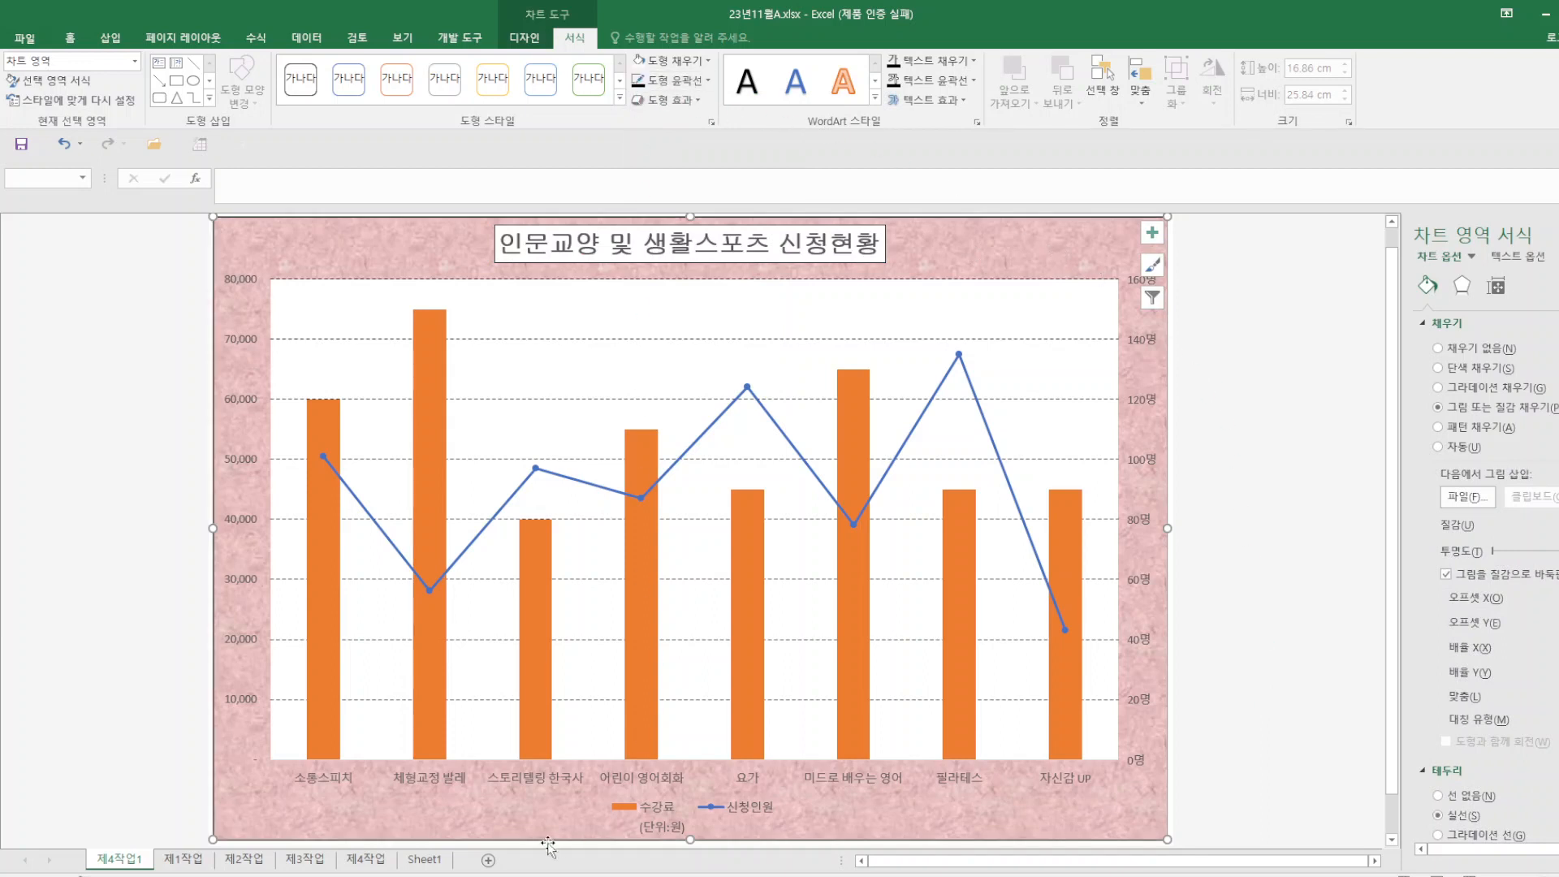
- Compare with the finished chart on 제4작업 and set the secondary vertical axis on 제4작업1 to a maximum of 150 and a major unit of 30
{"action": "left_click", "coordinate": [381, 866]}
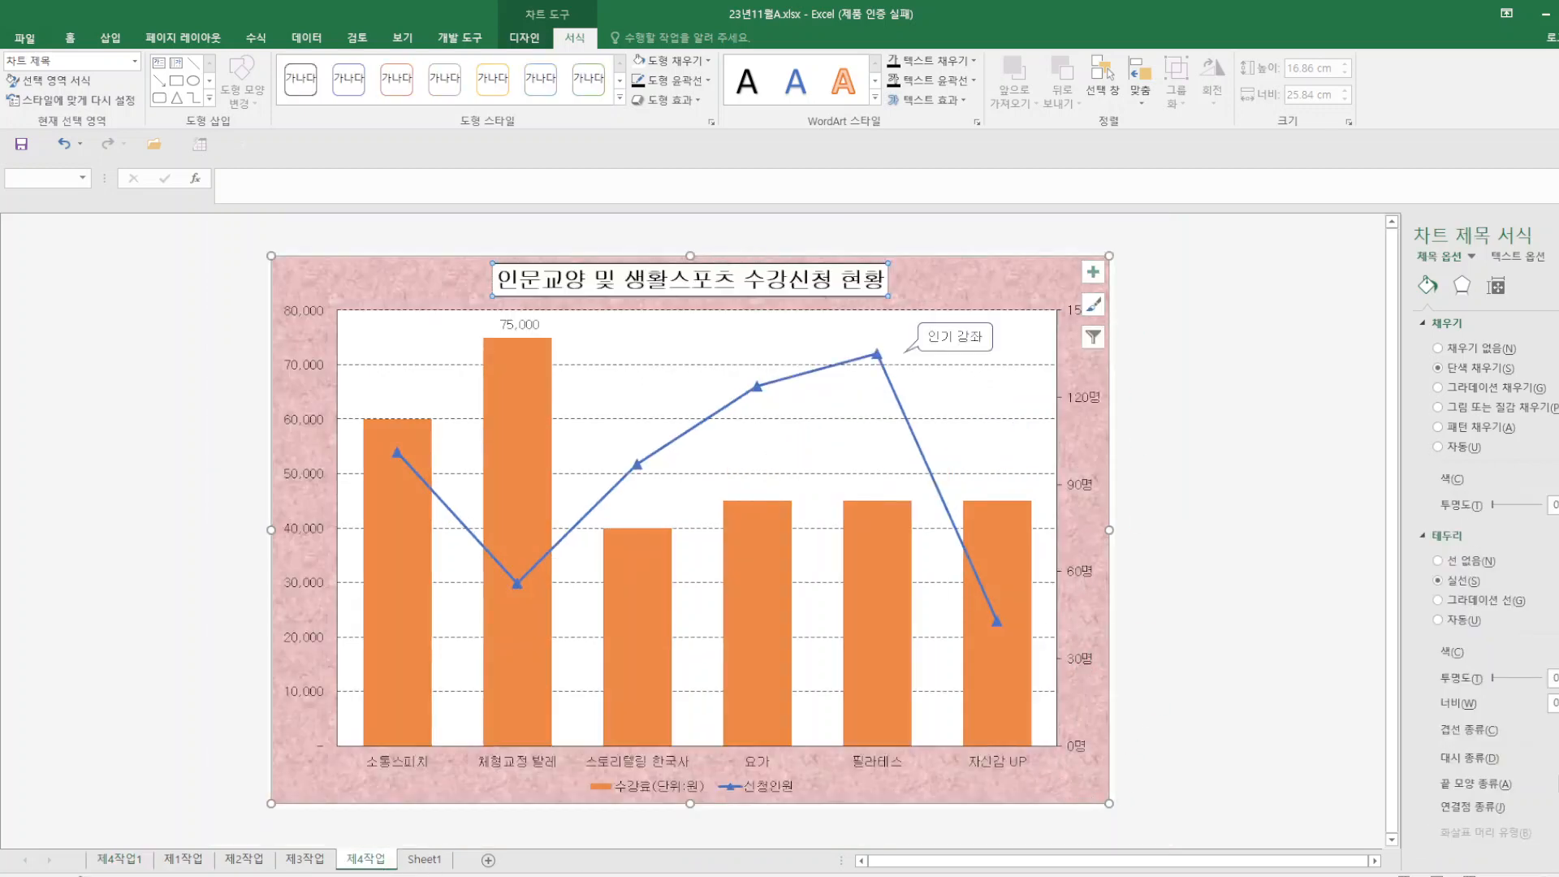
{"action": "left_click", "coordinate": [130, 866]}
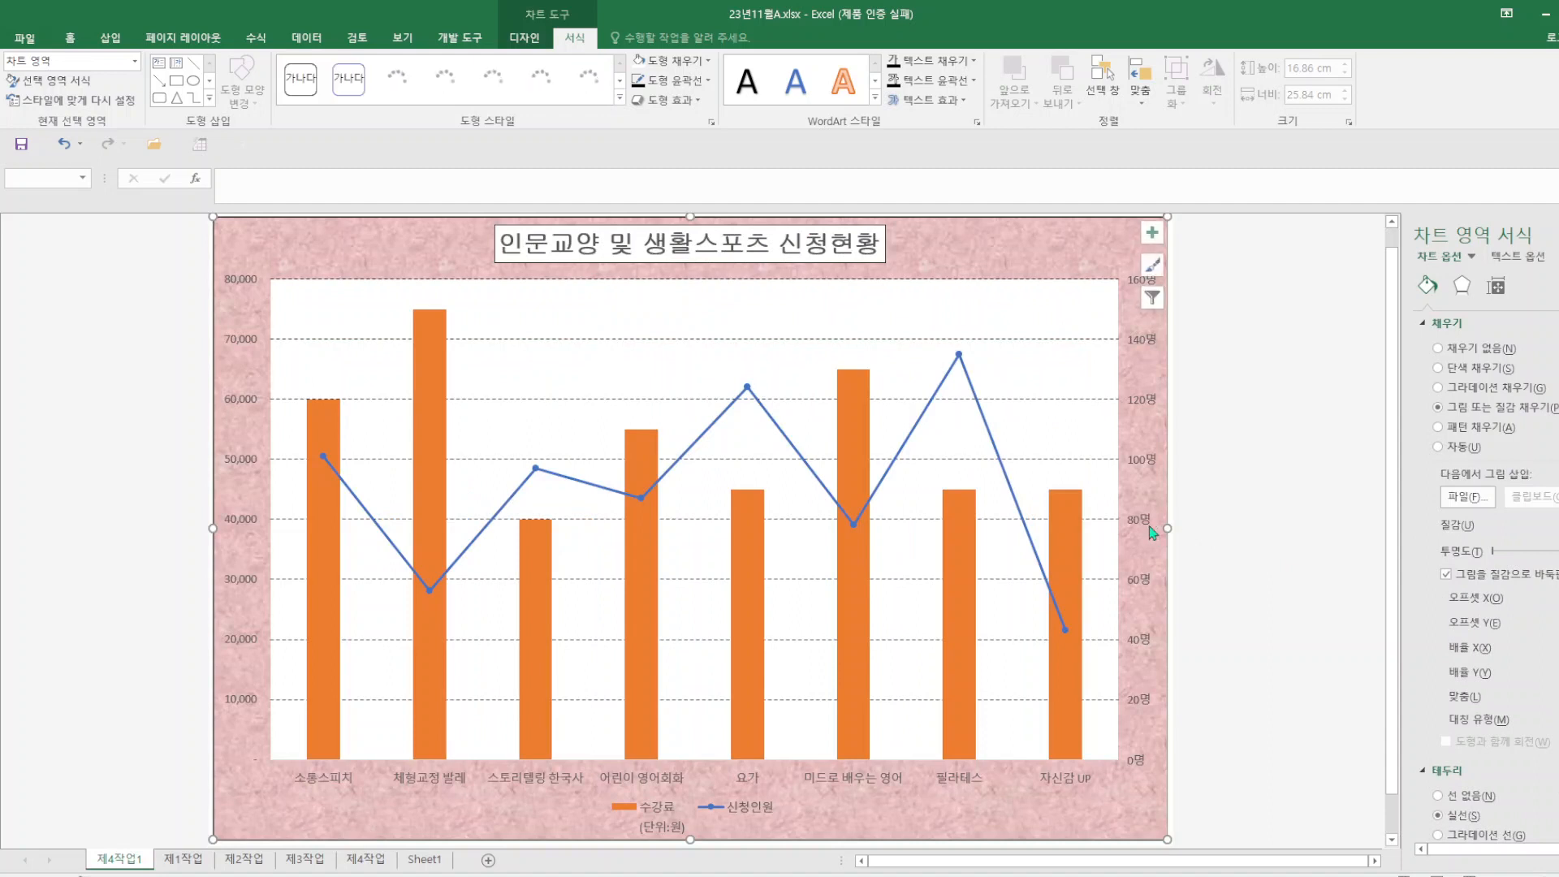
{"action": "right_click", "coordinate": [1151, 527]}
{"action": "left_click", "coordinate": [1210, 705]}
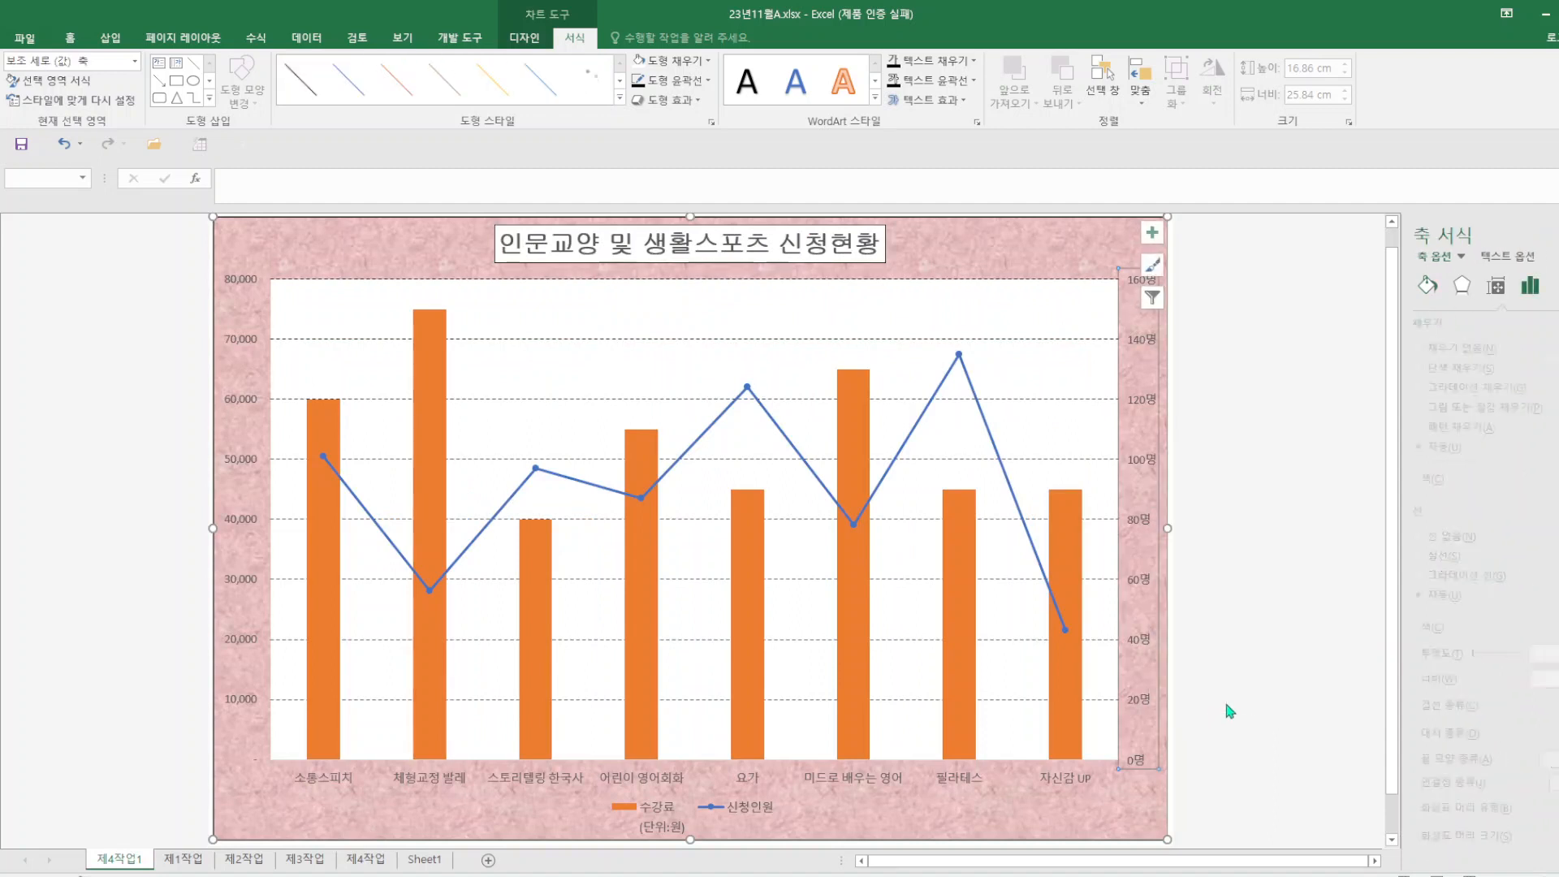
{"action": "double_click", "coordinate": [1520, 390]}
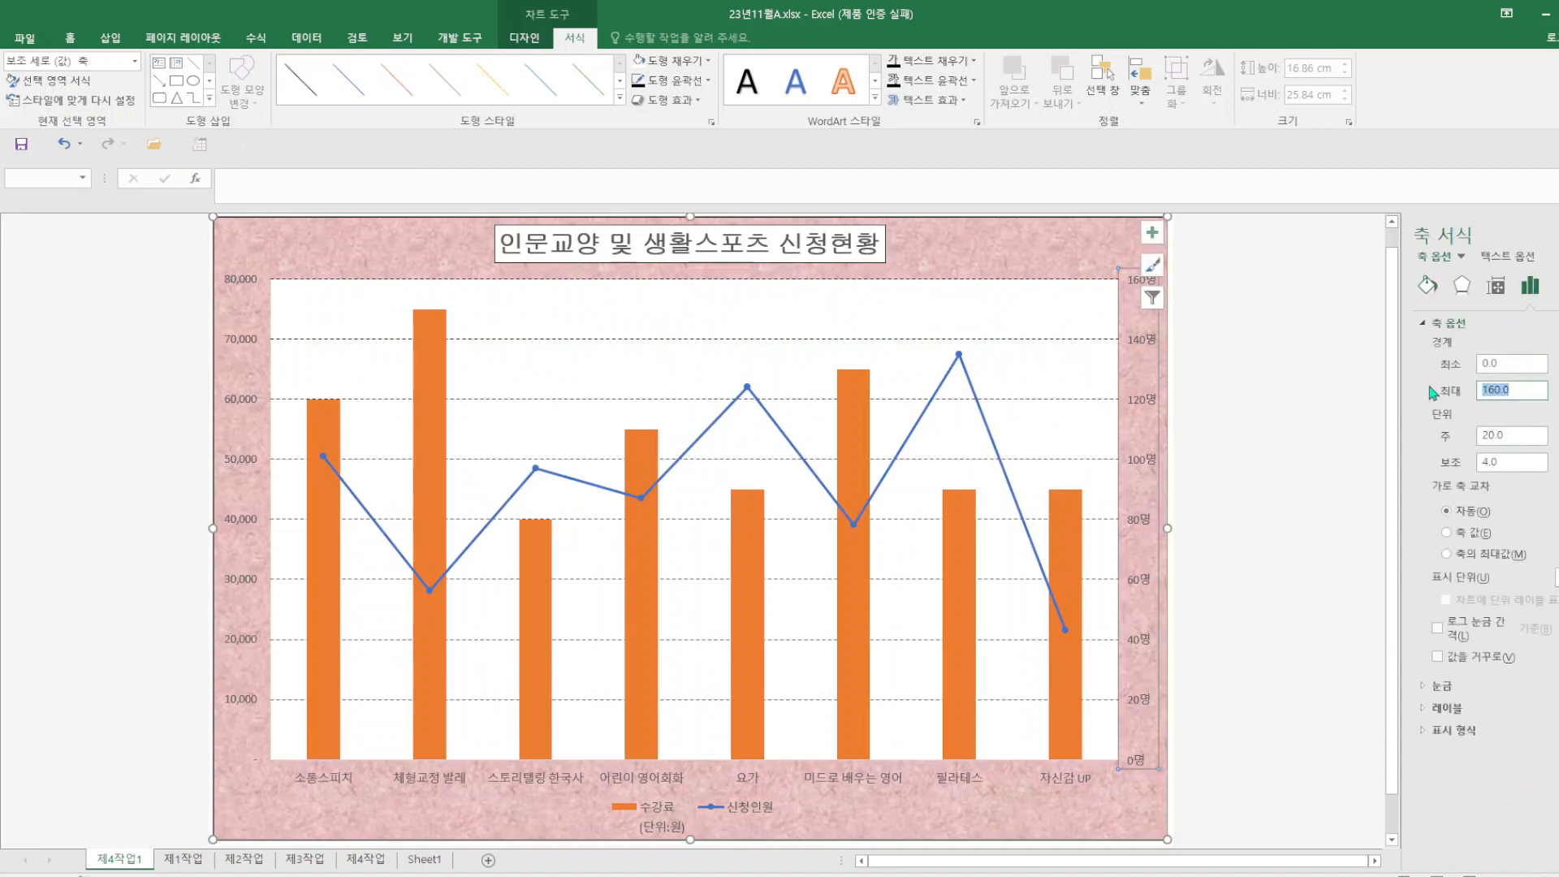
{"action": "type", "text": "150"}
{"action": "double_click", "coordinate": [1520, 436]}
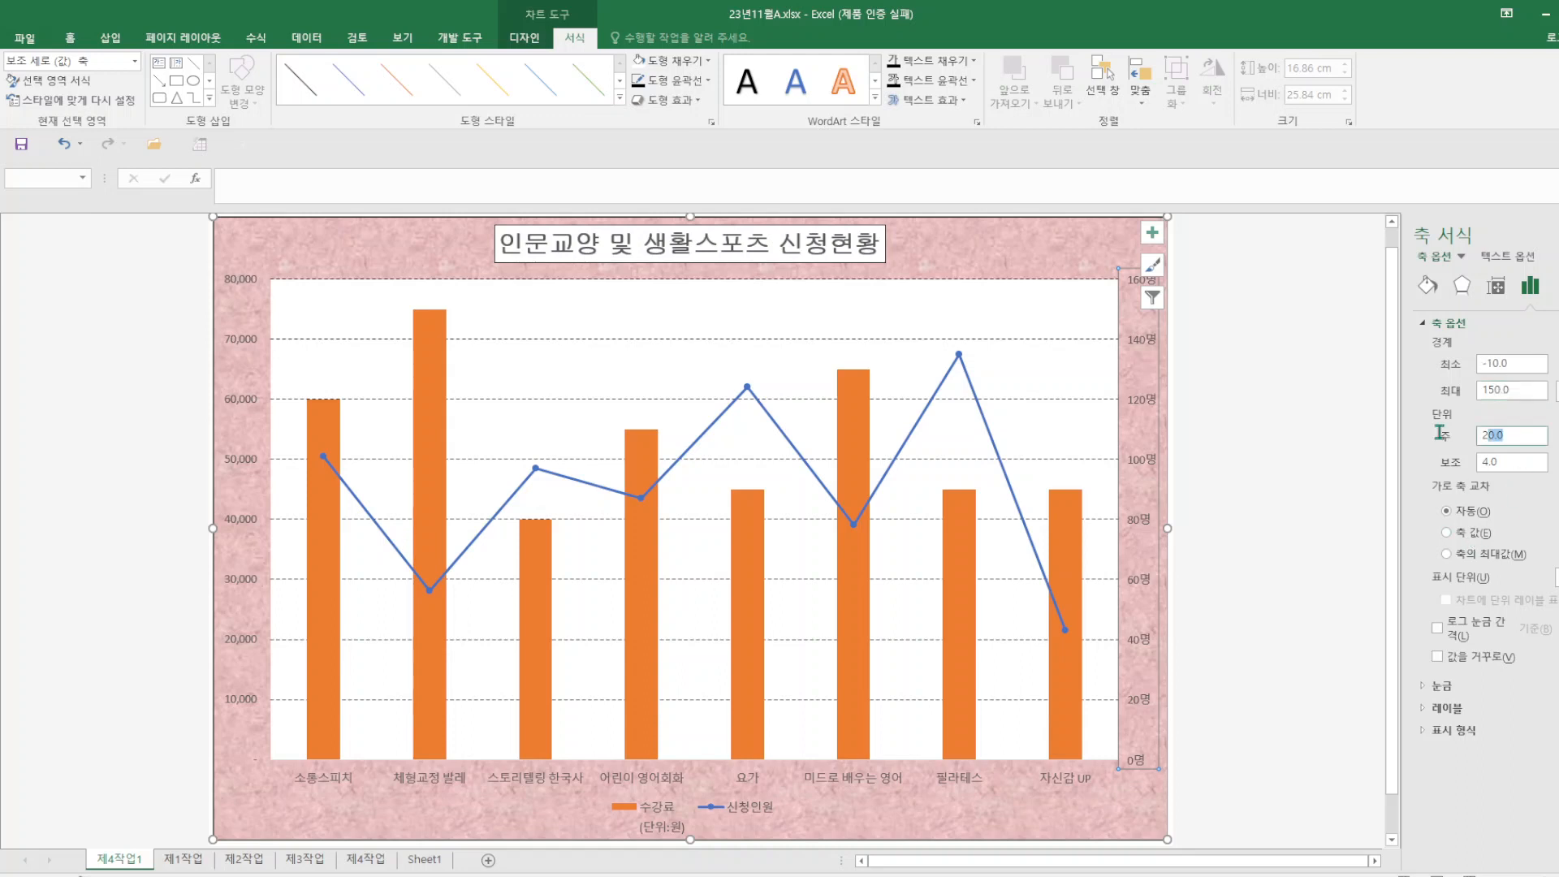
{"action": "type", "text": "30"}
{"action": "key", "text": "Return"}
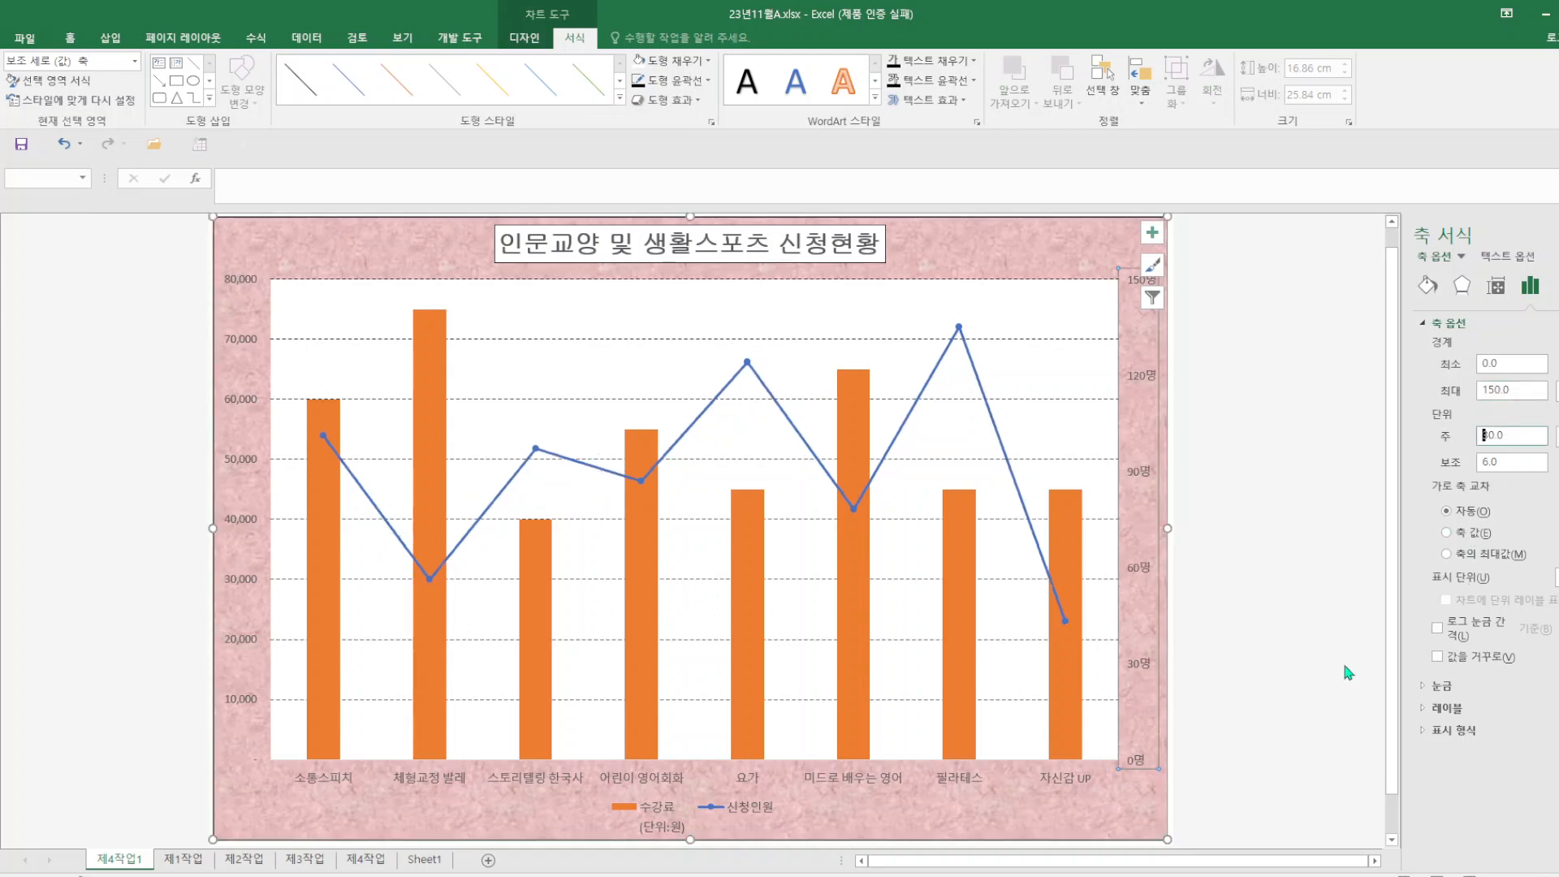
{"action": "left_click", "coordinate": [1322, 661]}
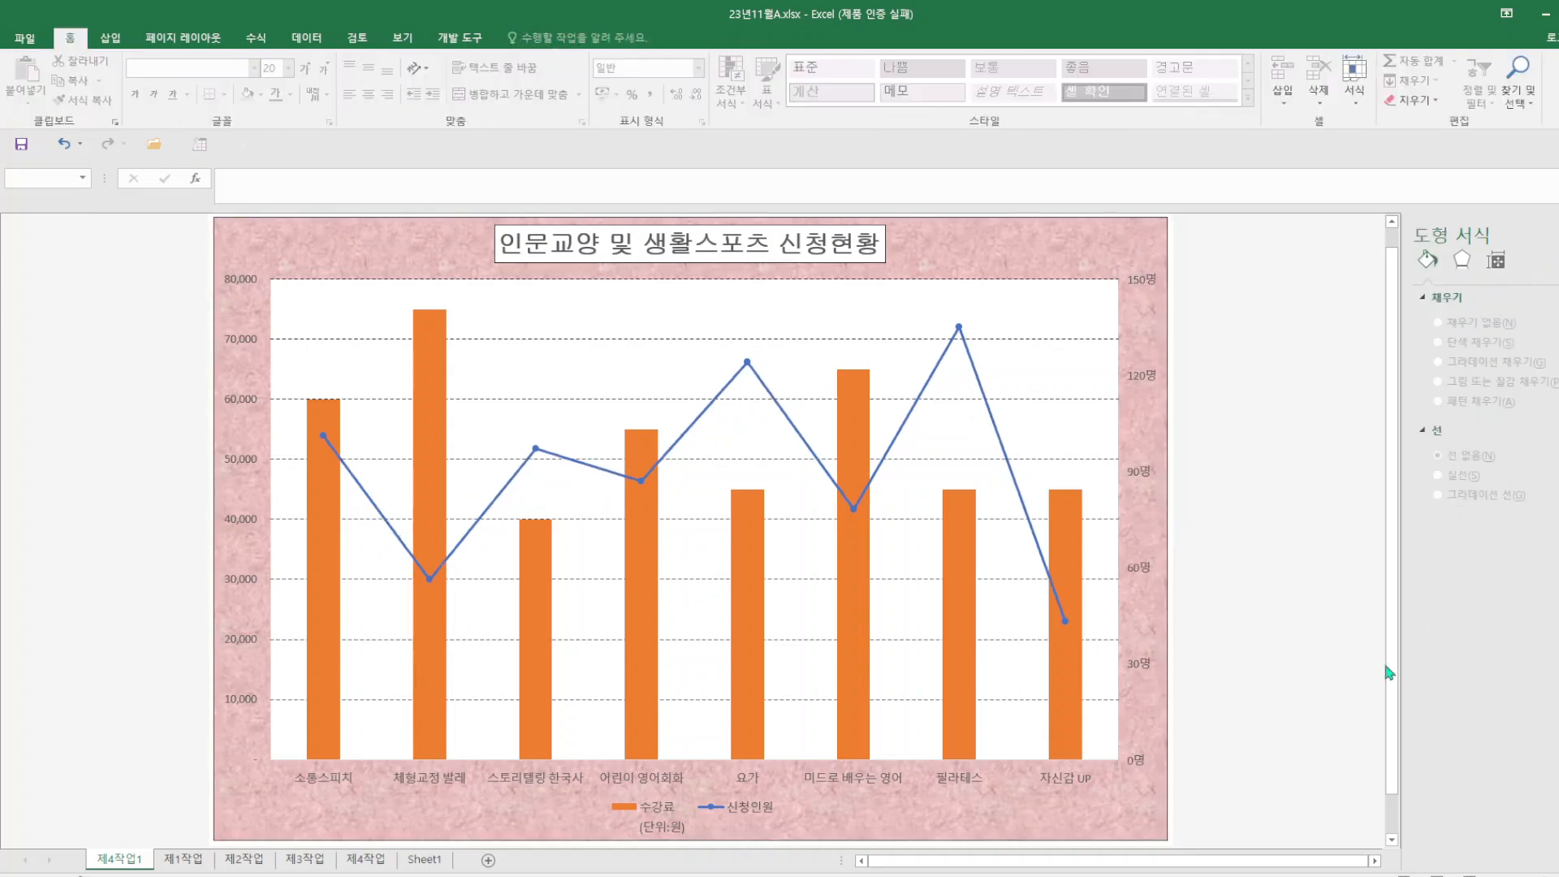
- Compare with the chart on 제4작업 and exclude the categories 어린이 영어회화 and 미드로 배우는 영어 from the 제4작업1 chart data
{"action": "left_click", "coordinate": [375, 863]}
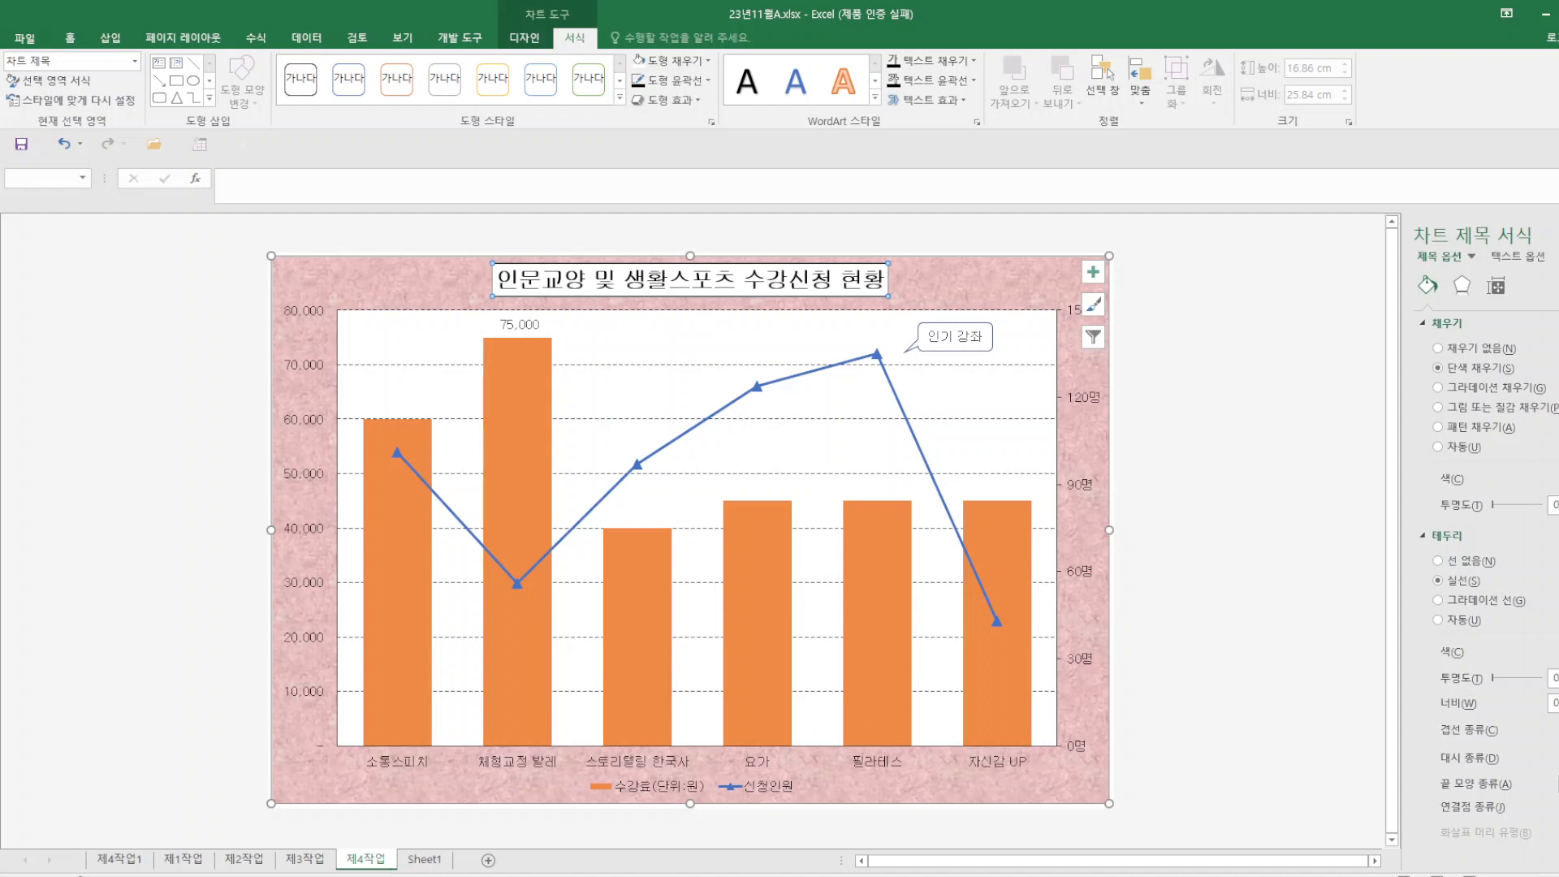
{"action": "left_click", "coordinate": [120, 859]}
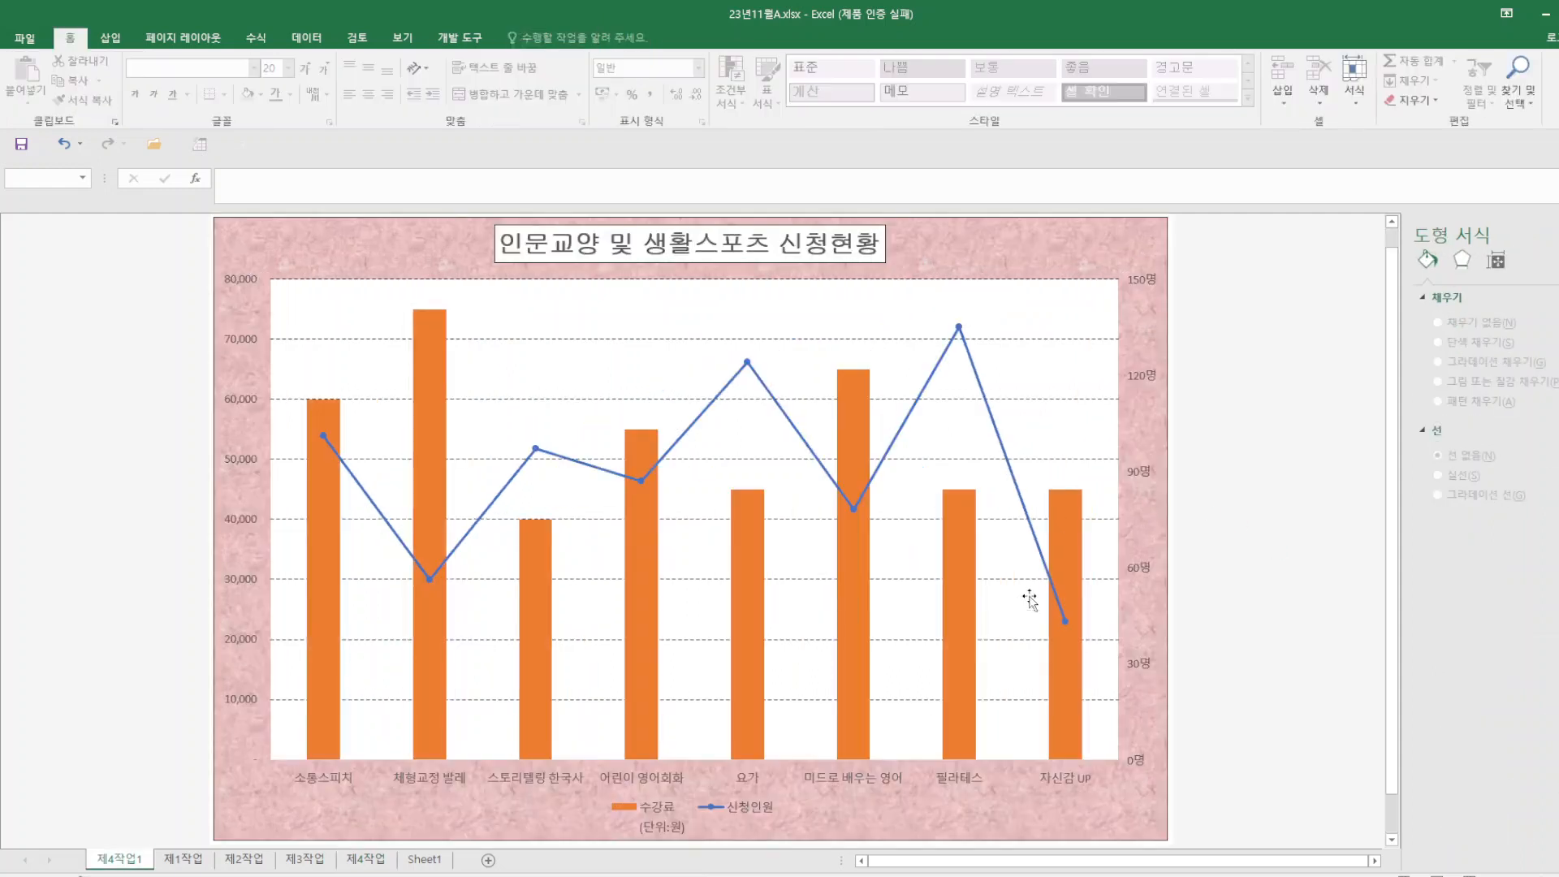
{"action": "right_click", "coordinate": [1127, 436]}
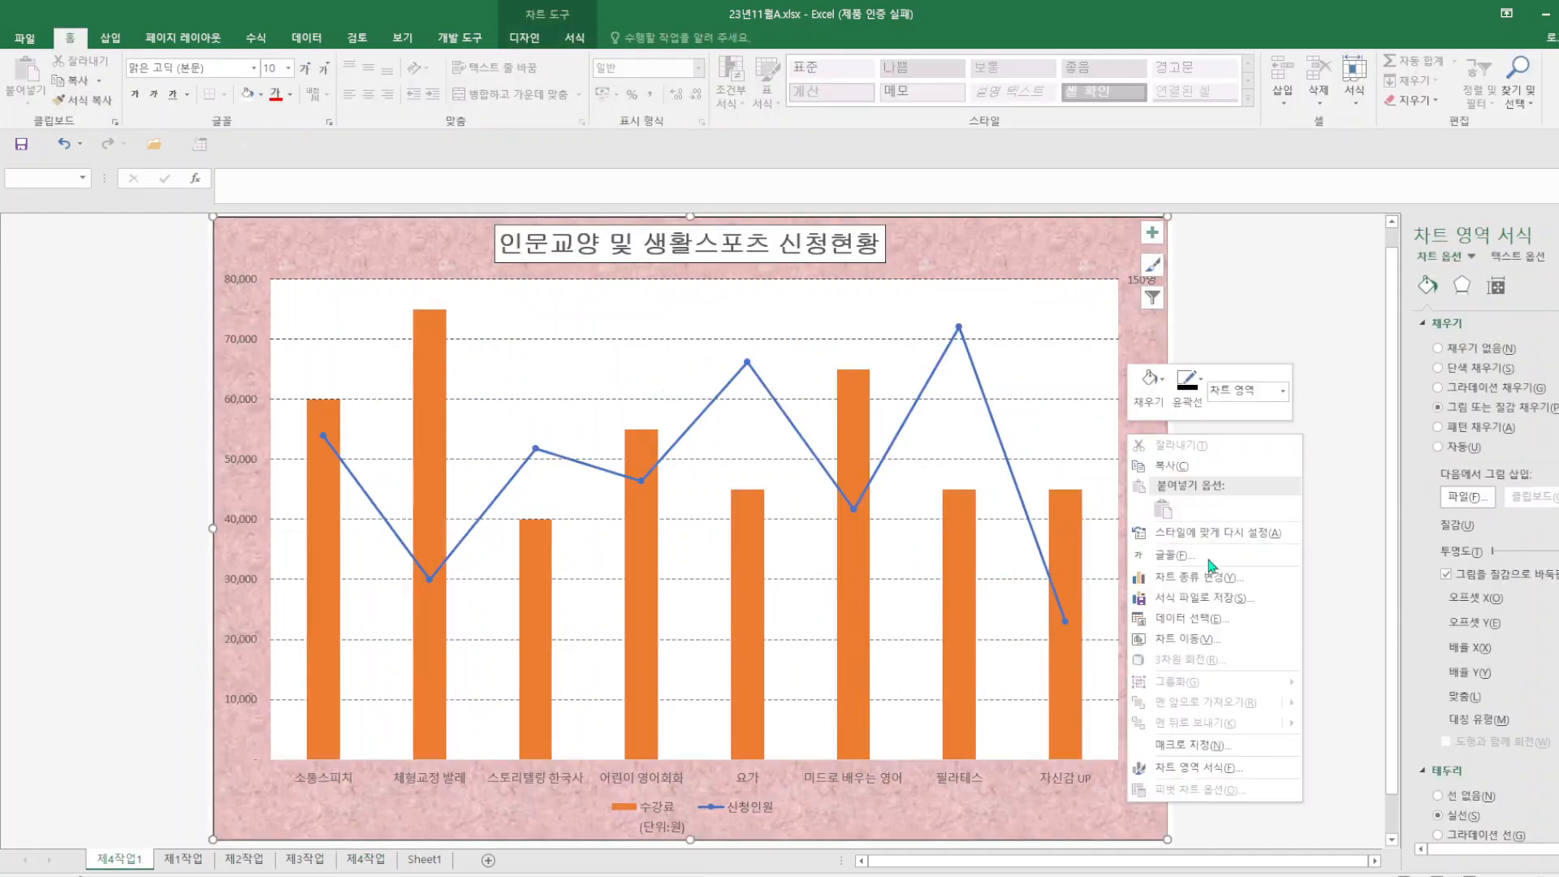
{"action": "left_click", "coordinate": [1218, 621]}
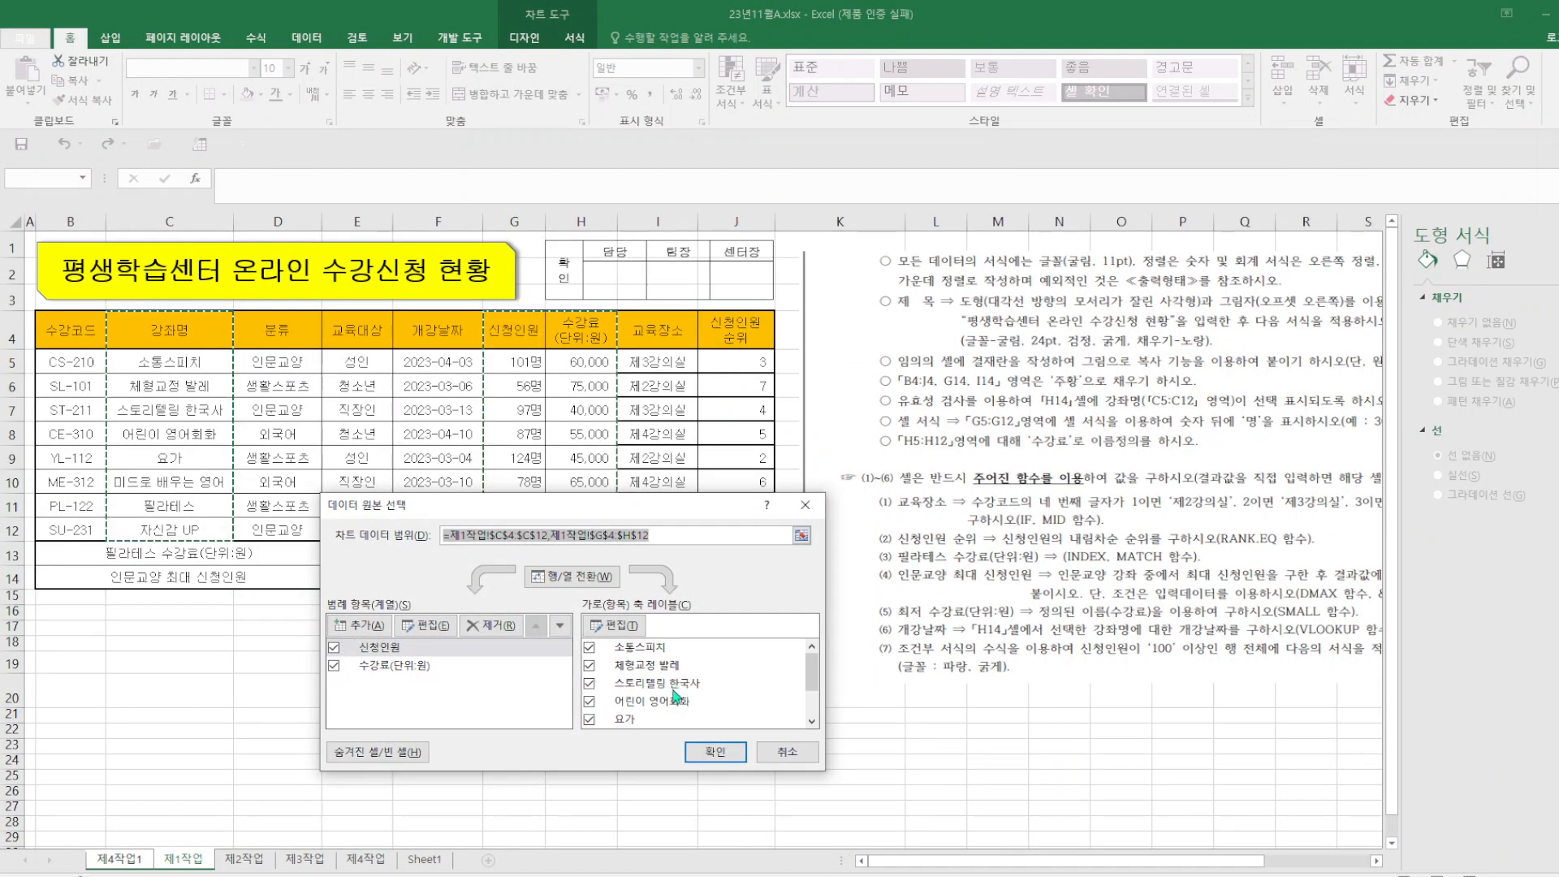
{"action": "left_click", "coordinate": [590, 702]}
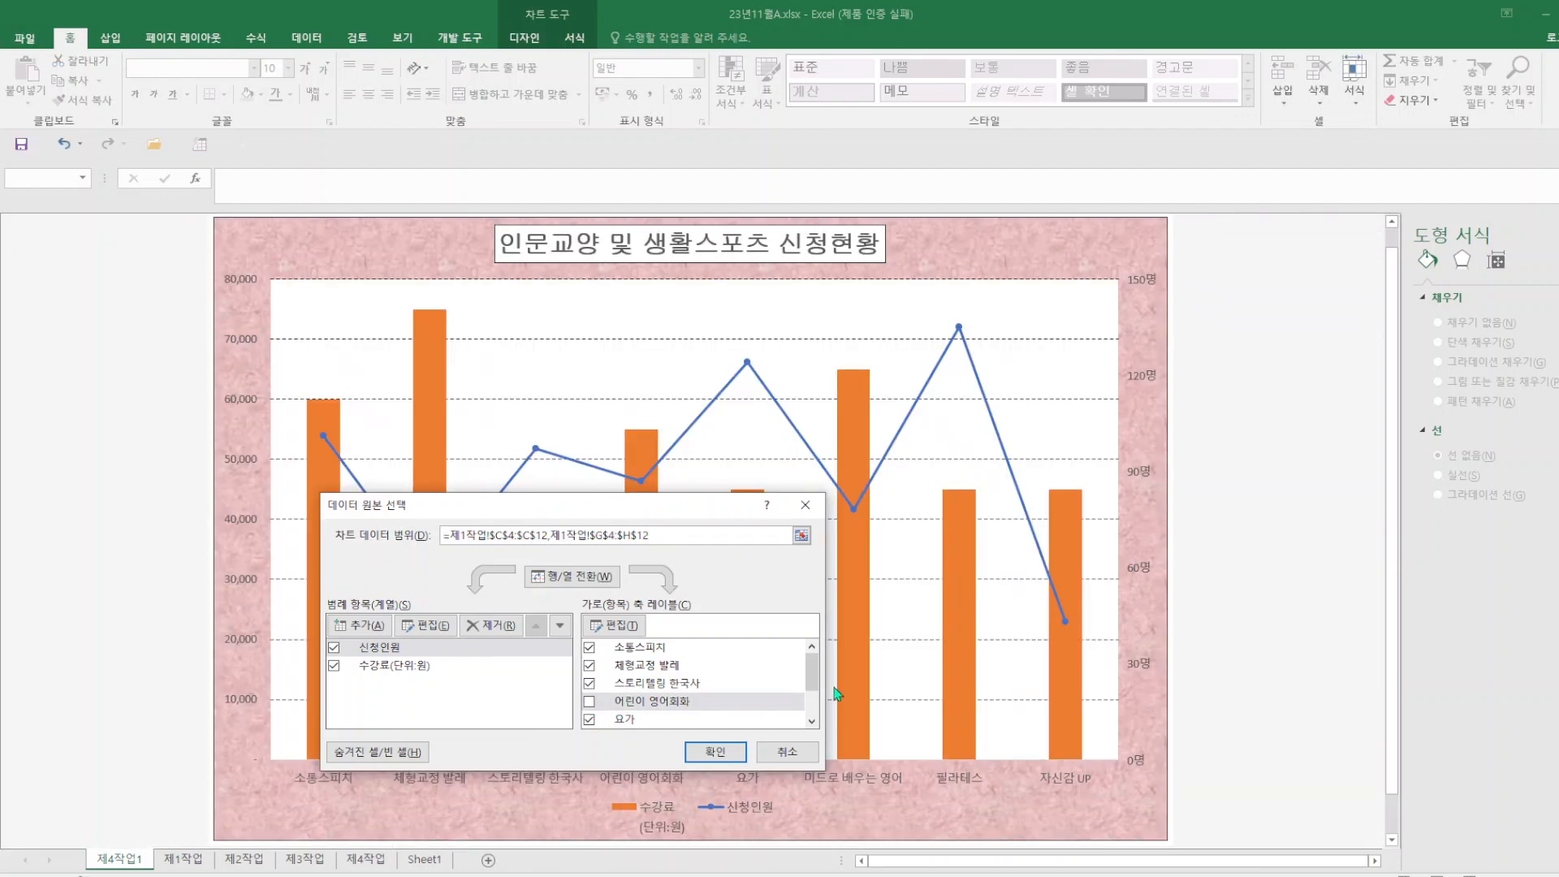
{"action": "left_click_drag", "start_coordinate": [811, 680], "coordinate": [810, 700]}
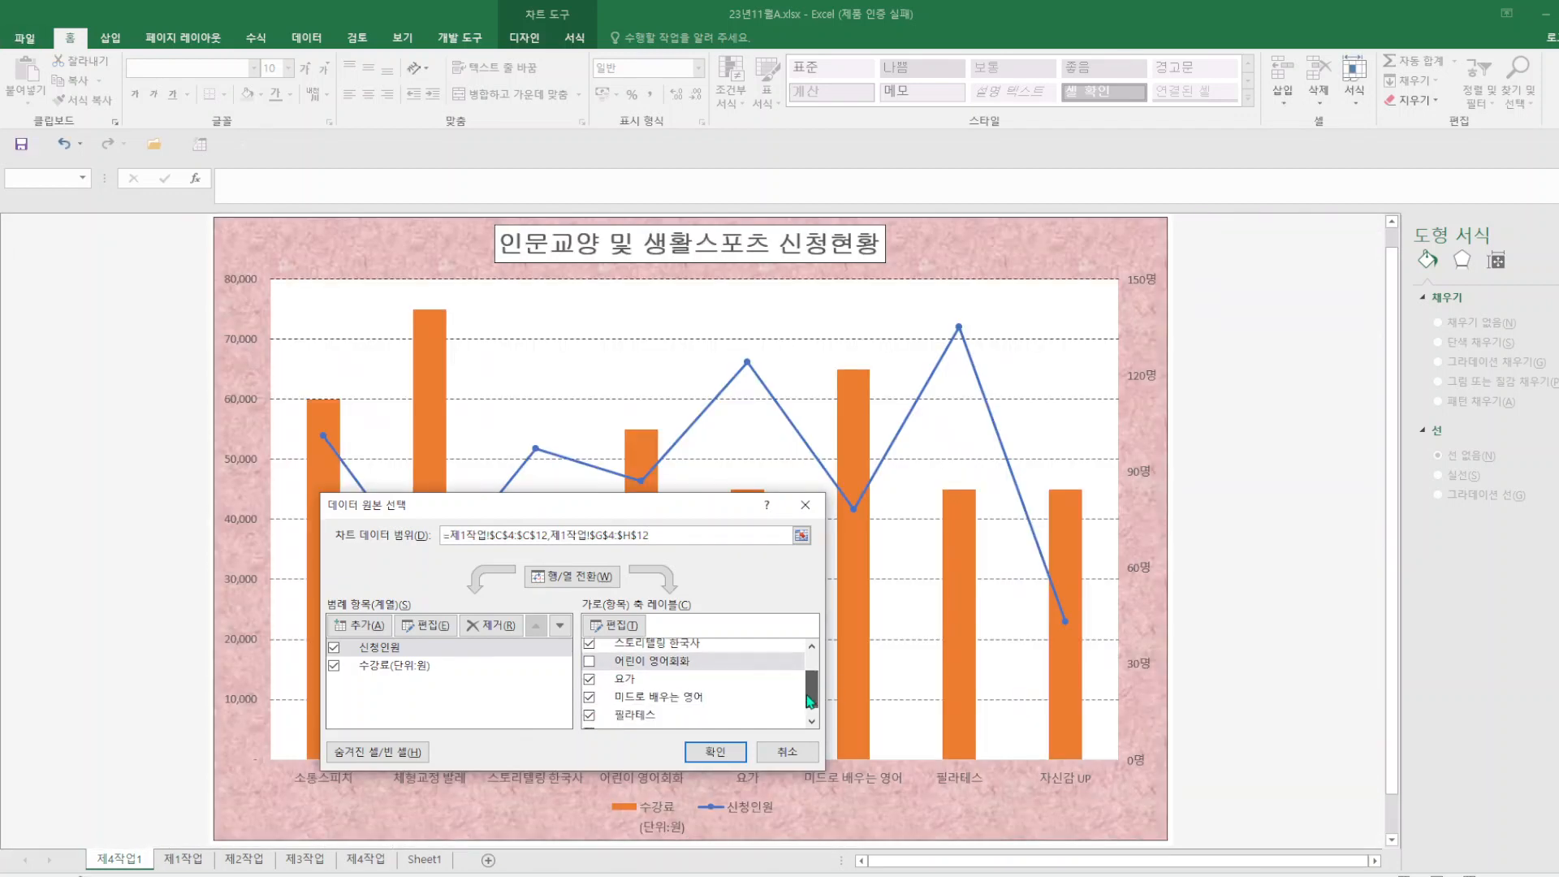
{"action": "left_click", "coordinate": [591, 697]}
{"action": "left_click_drag", "start_coordinate": [811, 703], "coordinate": [810, 719]}
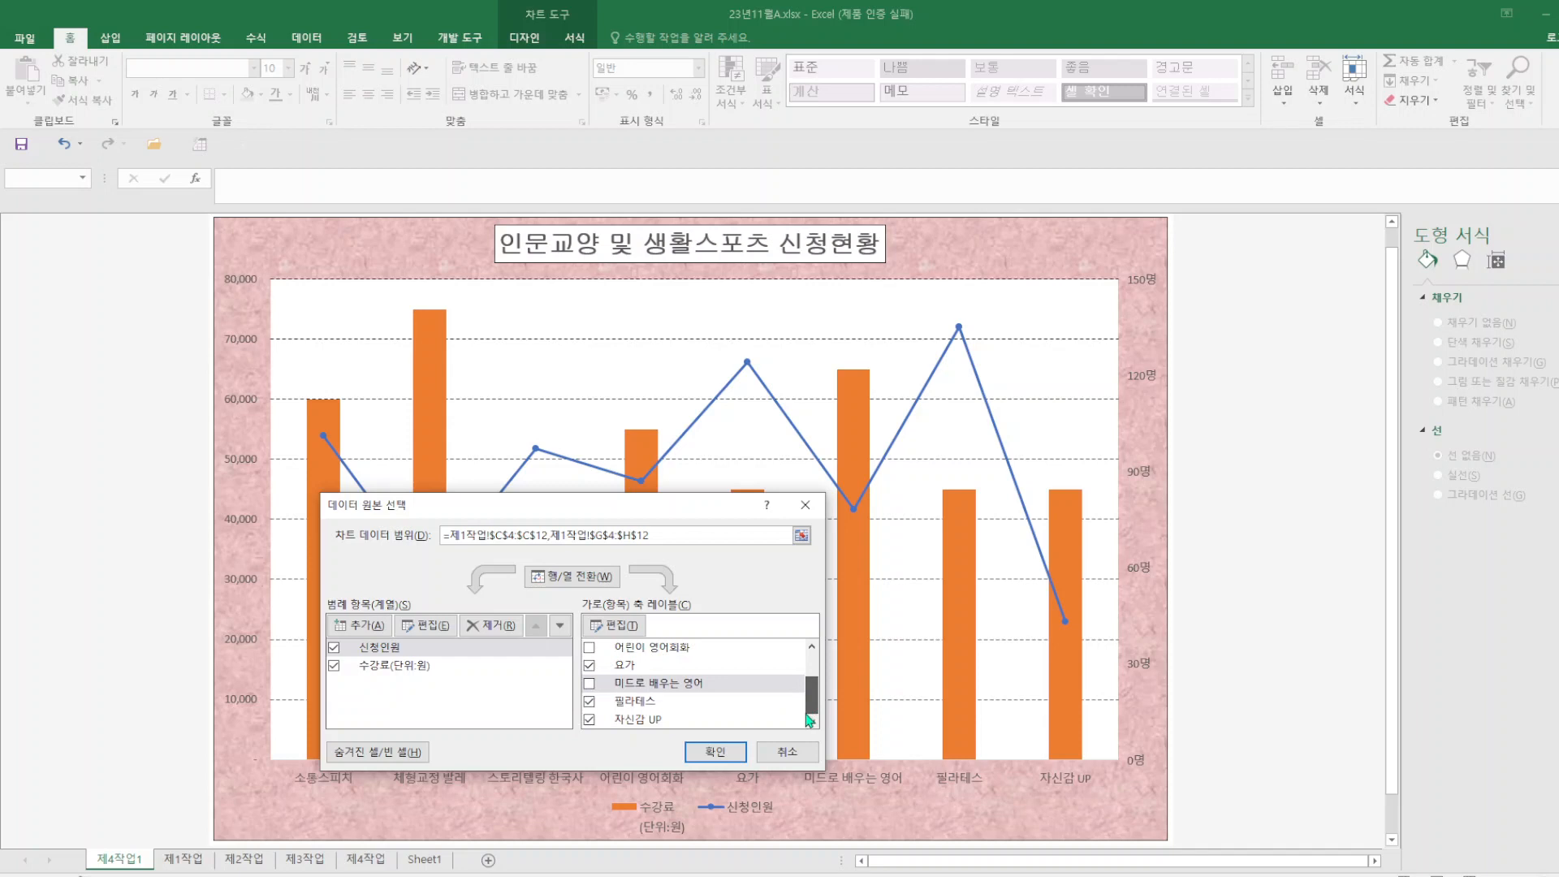
{"action": "left_click", "coordinate": [716, 752]}
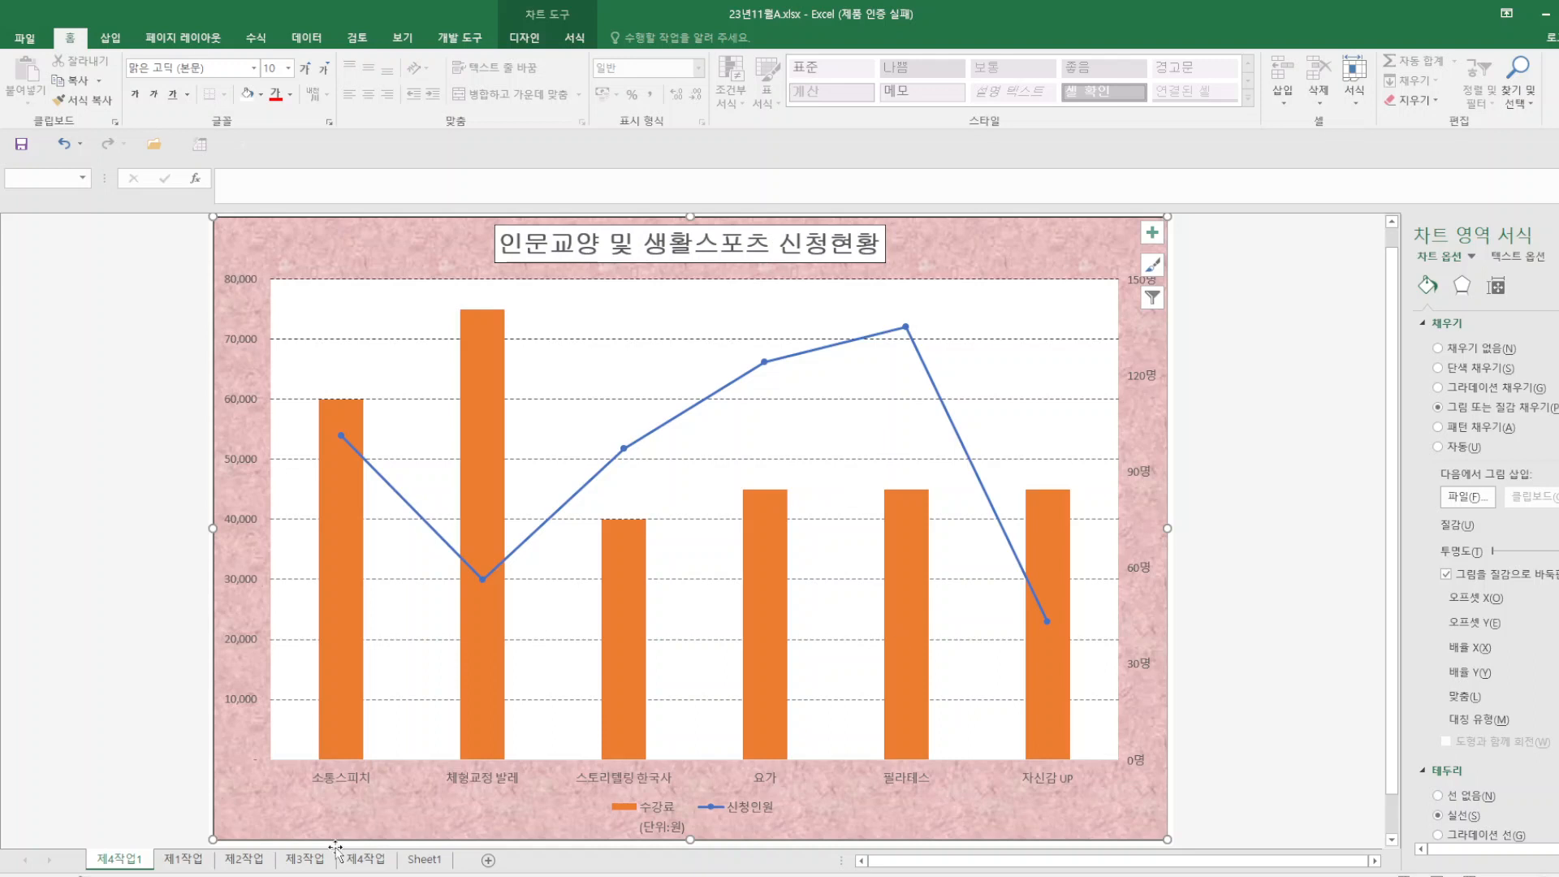
- Compare with the chart on 제4작업 and add a data label only to the 체형교정 발레 column of the 수강료 series on 제4작업1
{"action": "left_click", "coordinate": [364, 859]}
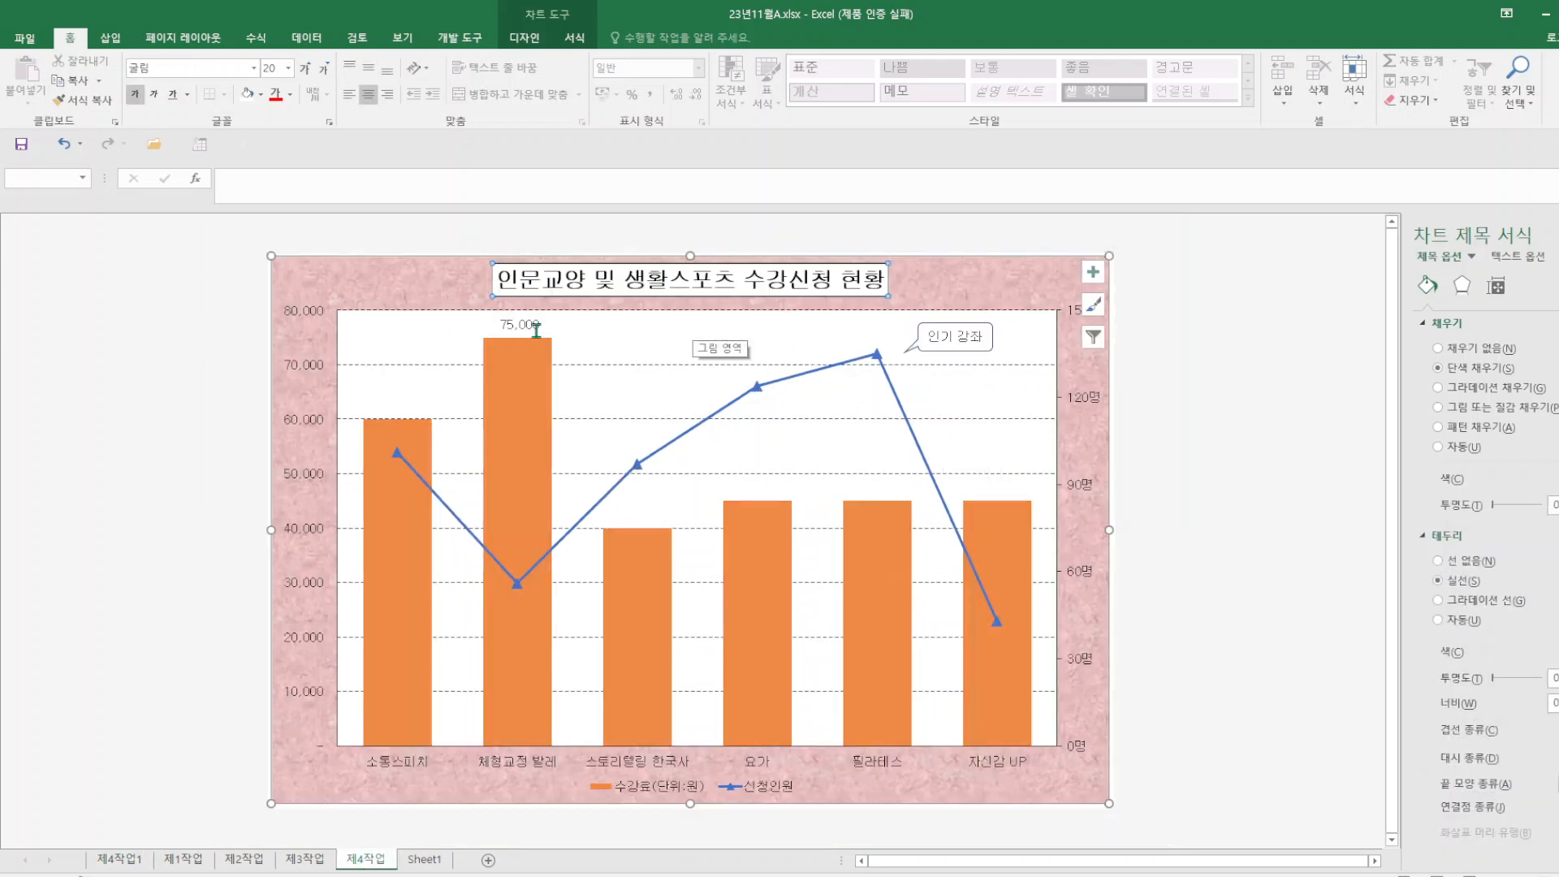
{"action": "left_click", "coordinate": [118, 863]}
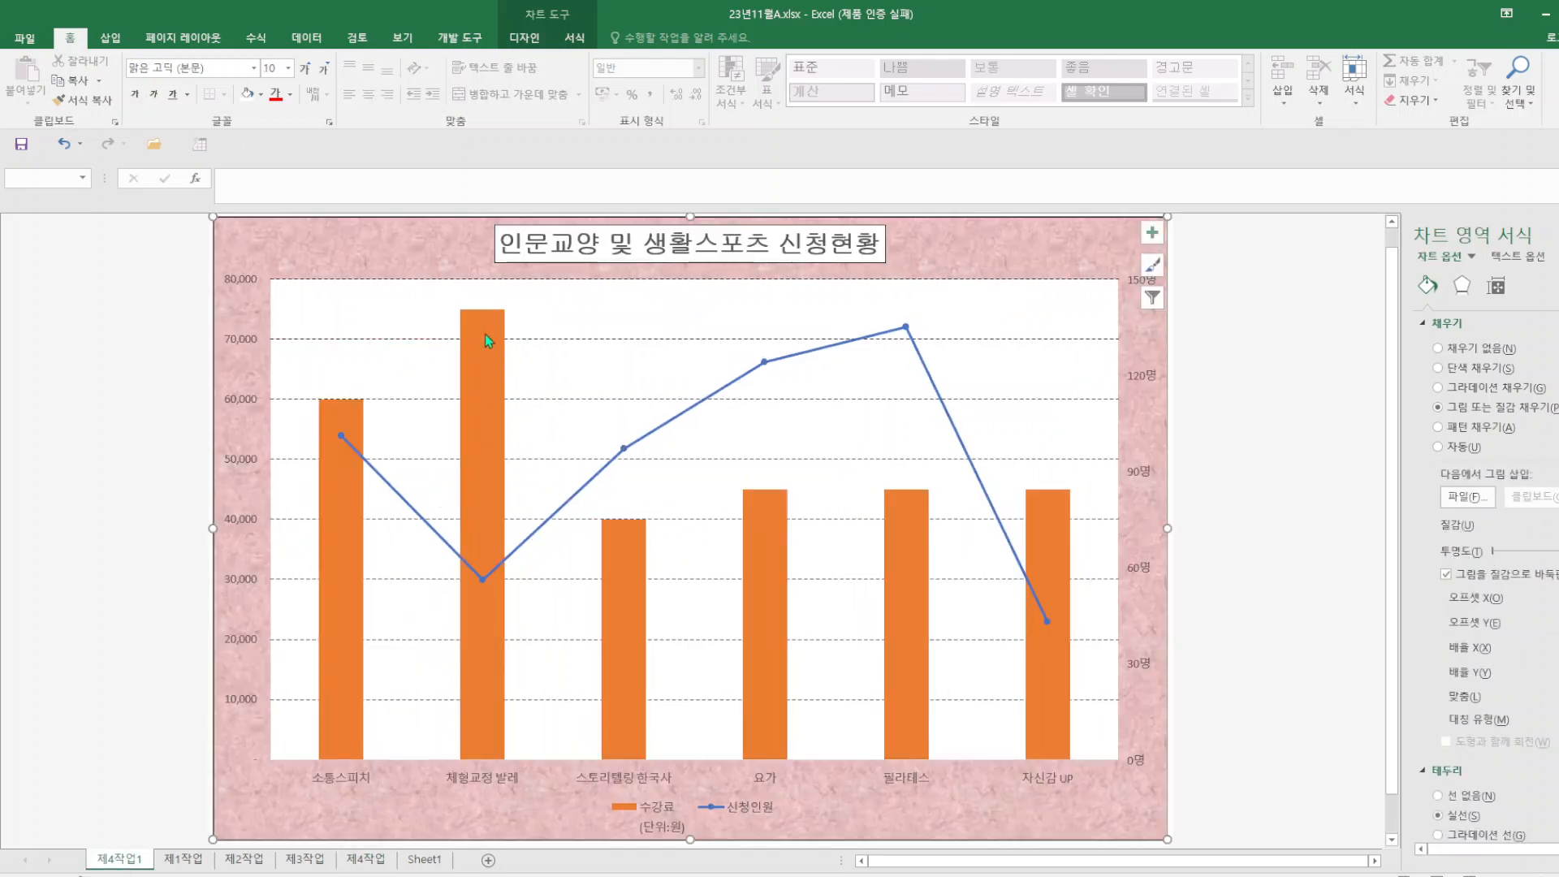
{"action": "left_click", "coordinate": [476, 353]}
{"action": "left_click", "coordinate": [476, 353]}
{"action": "right_click", "coordinate": [476, 353]}
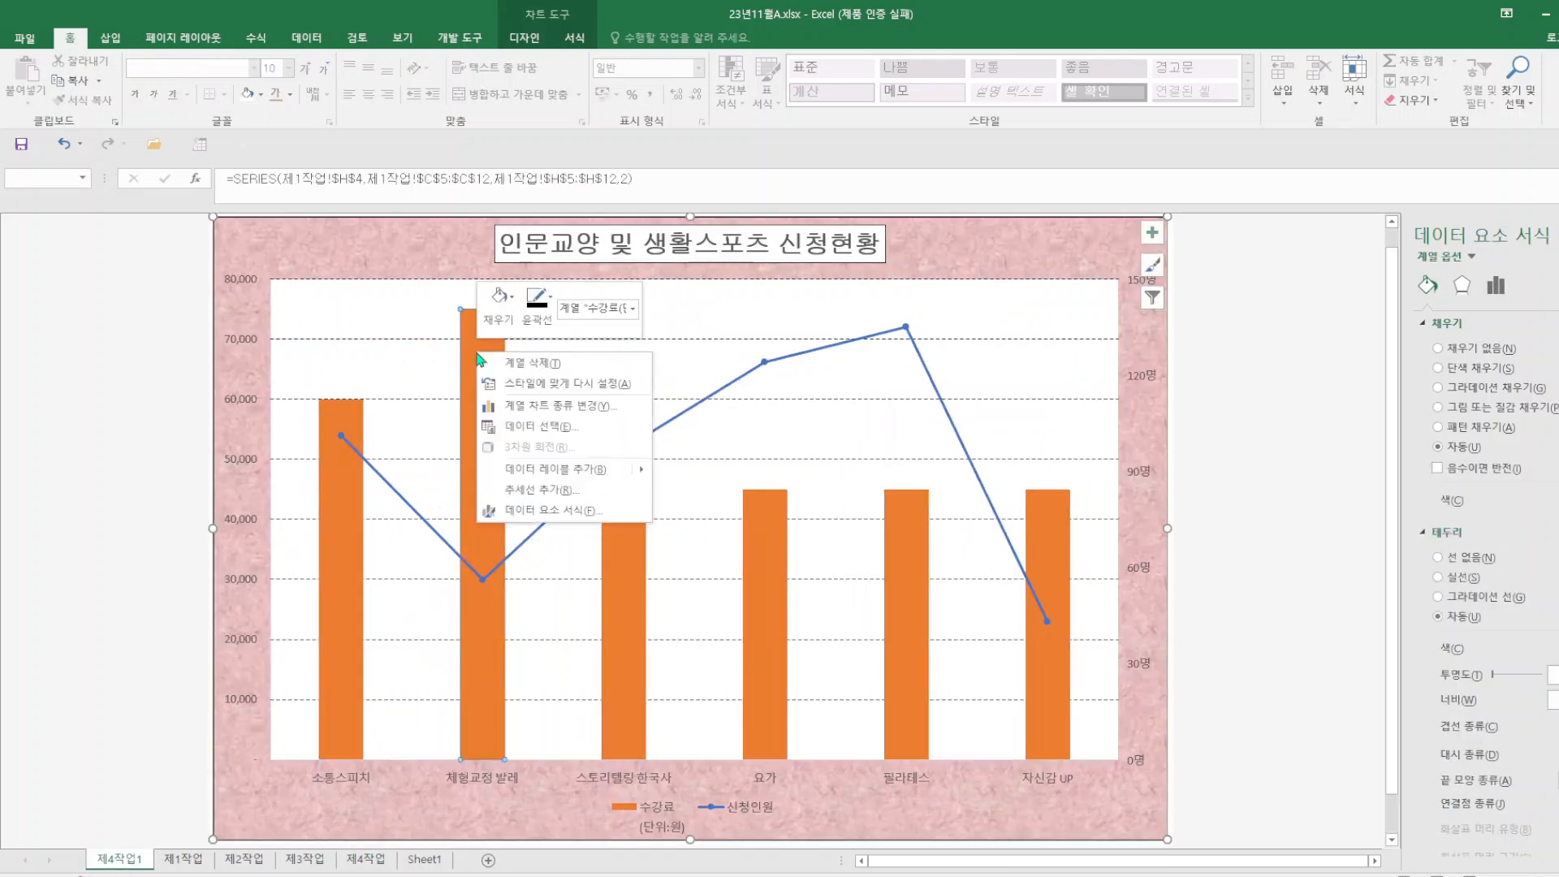
{"action": "left_click", "coordinate": [579, 469]}
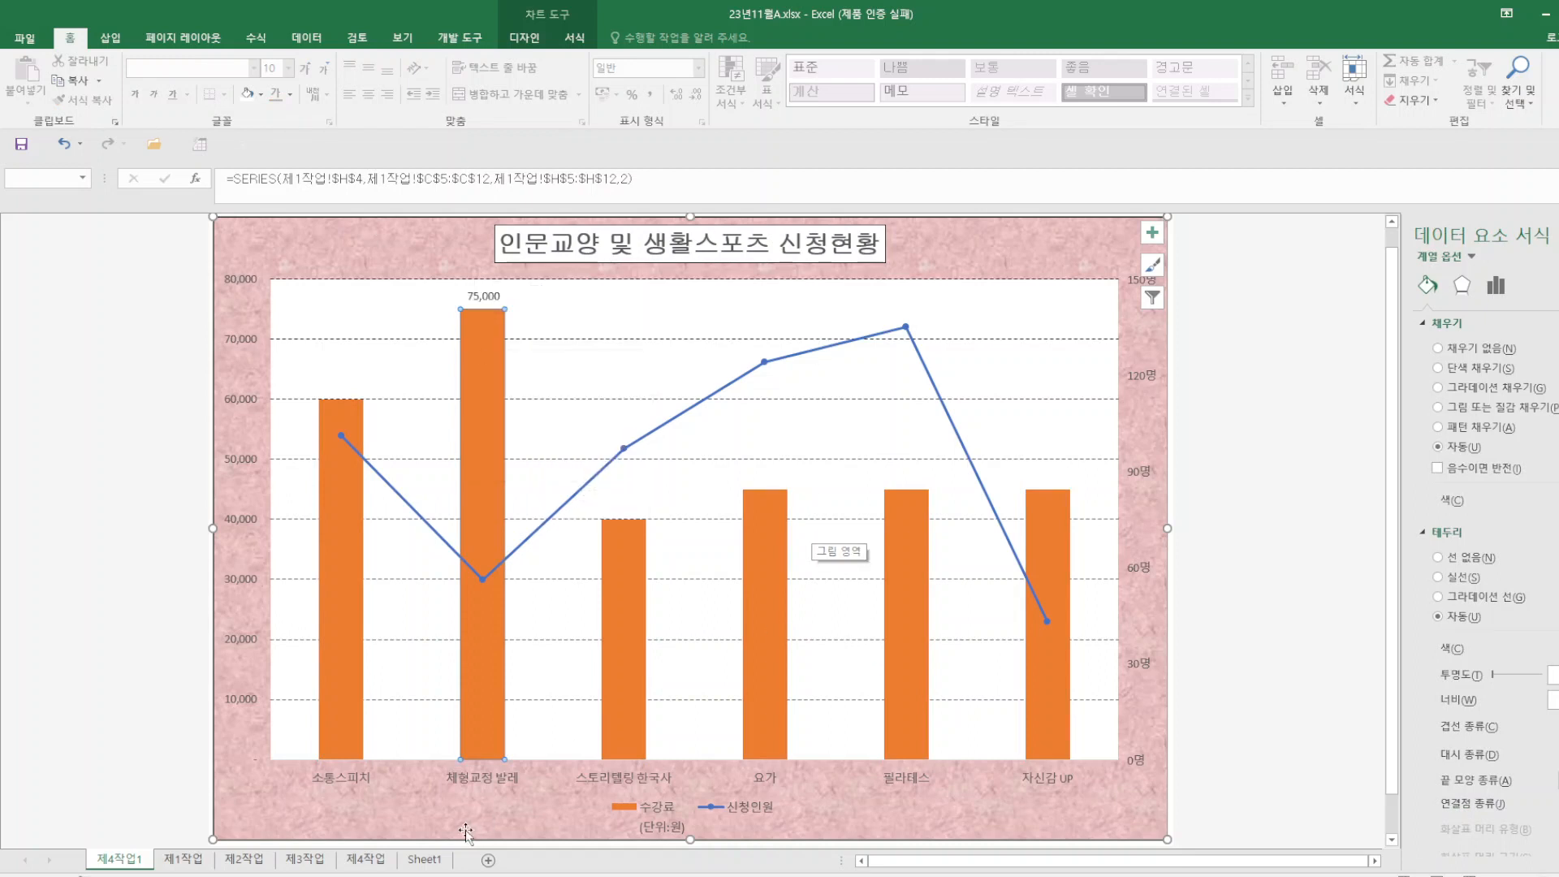
- Insert a rounded rectangular callout about 1.14 × 3.48 cm beside the line's 필라테스 point, aim its tail at that point and enter 인기강좌
{"action": "left_click", "coordinate": [362, 862]}
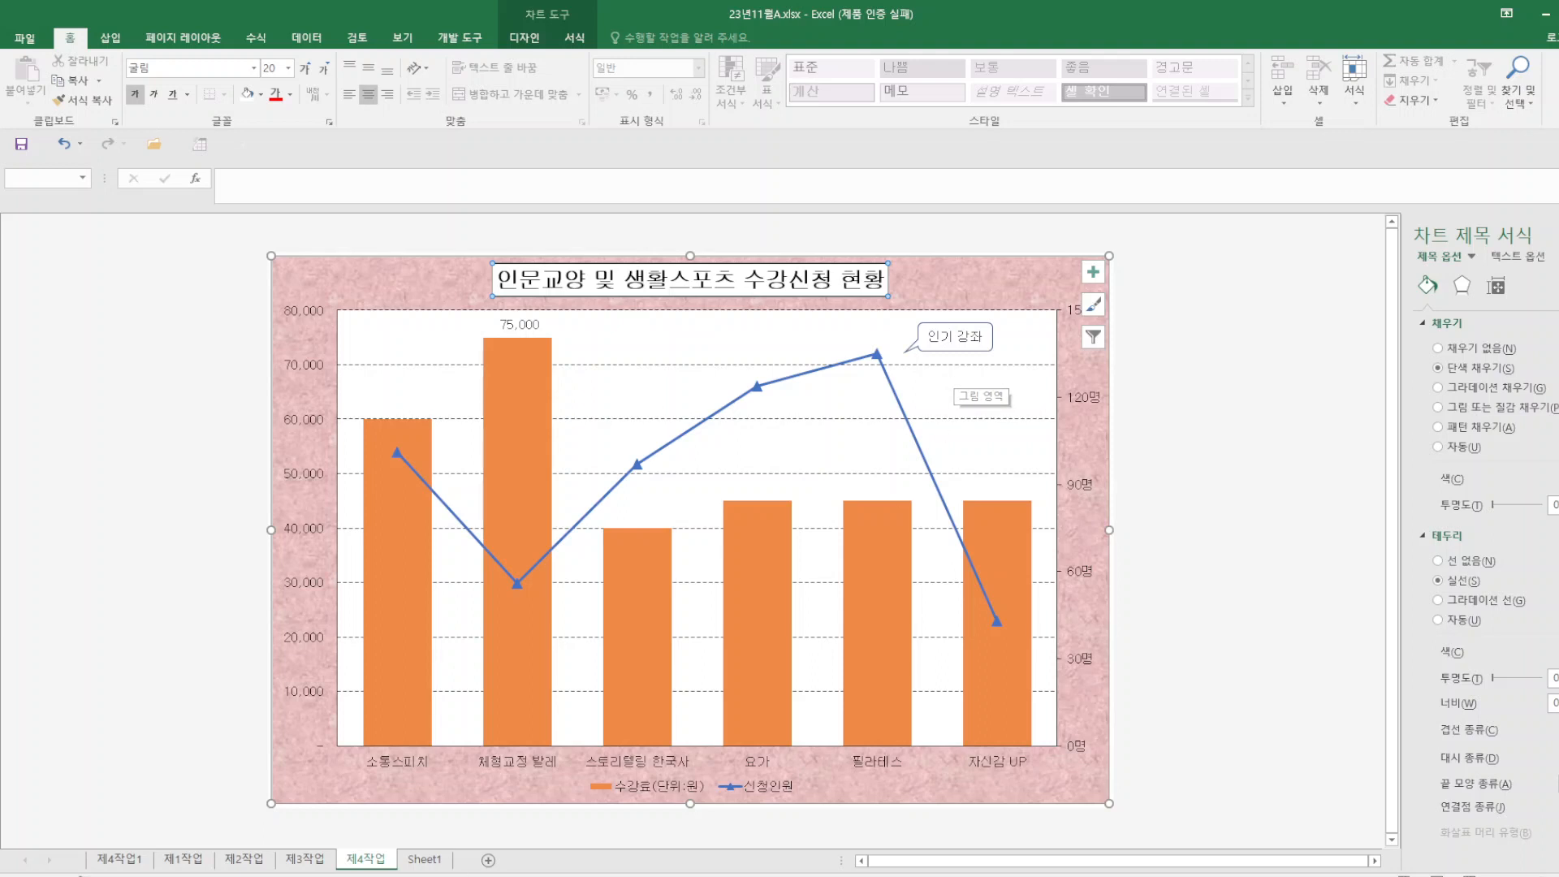
{"action": "left_click", "coordinate": [121, 859]}
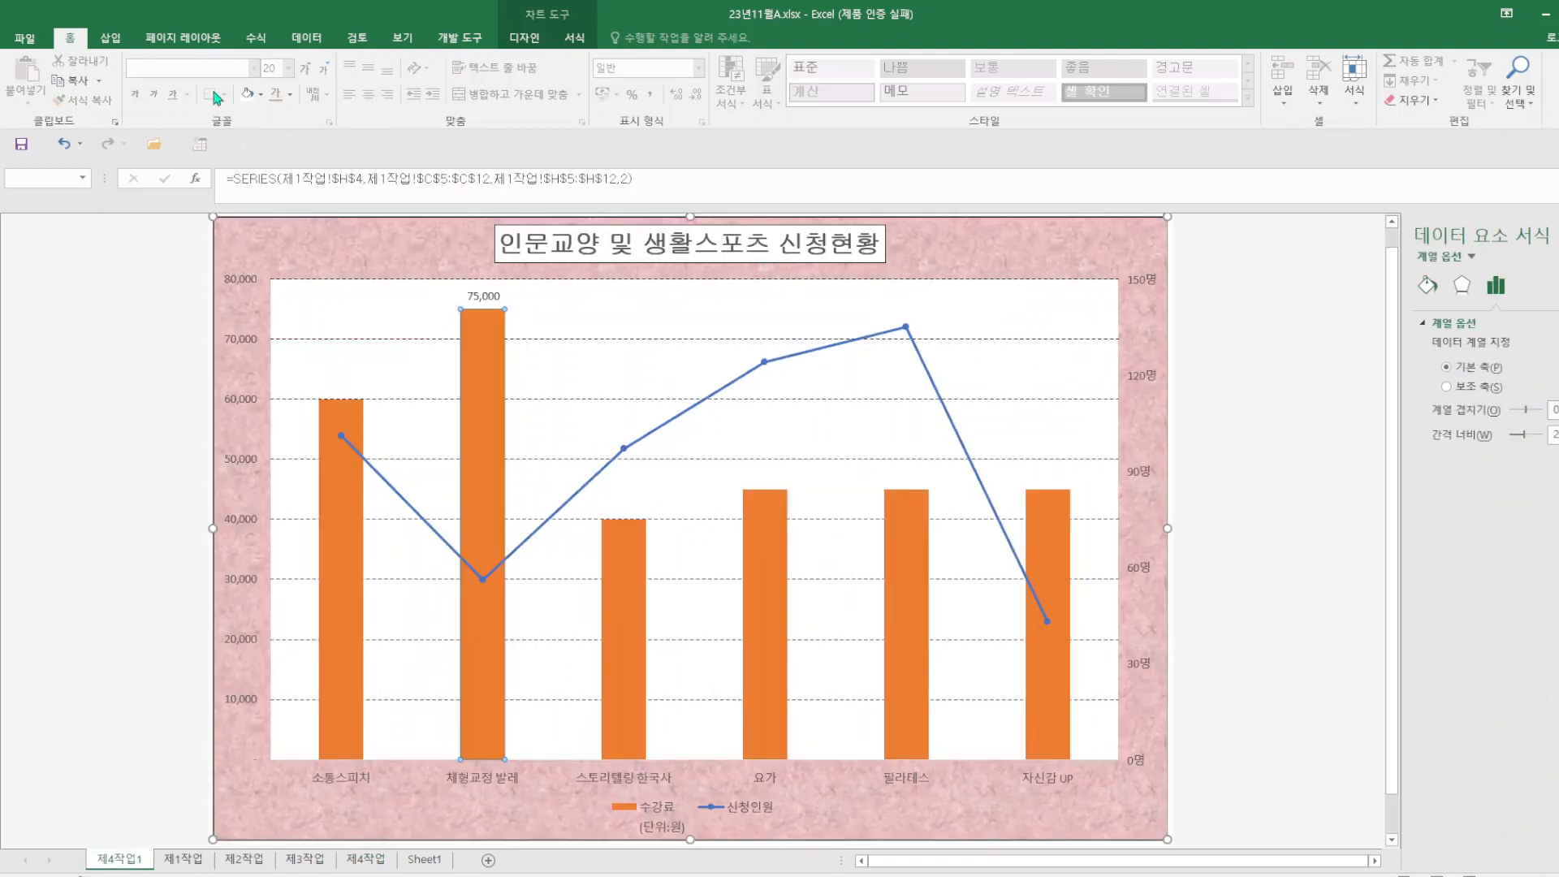
{"action": "left_click", "coordinate": [112, 39]}
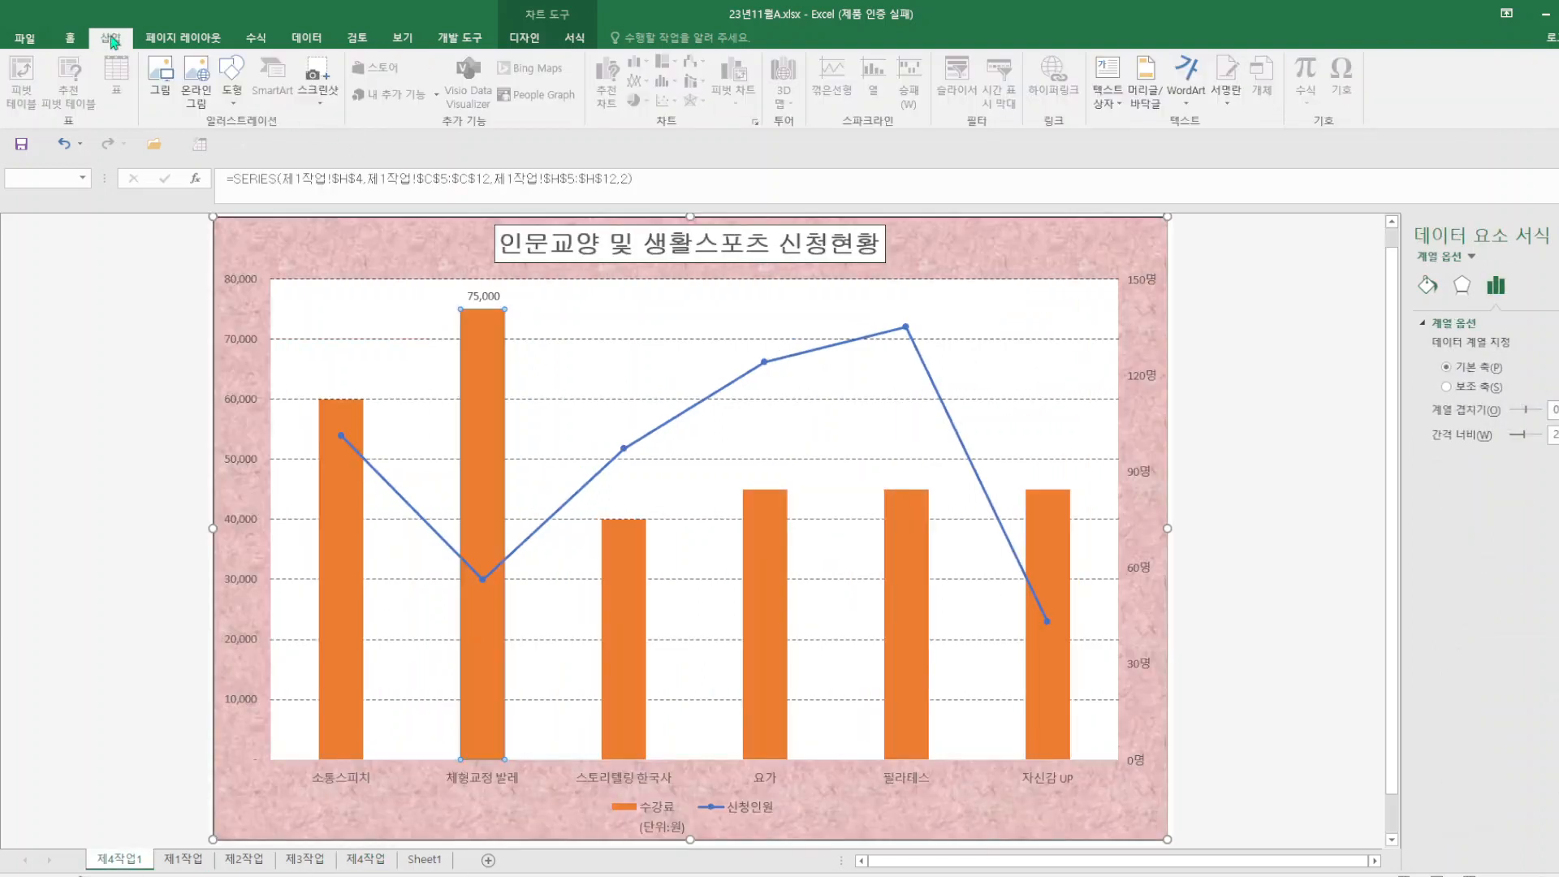
{"action": "left_click", "coordinate": [235, 106]}
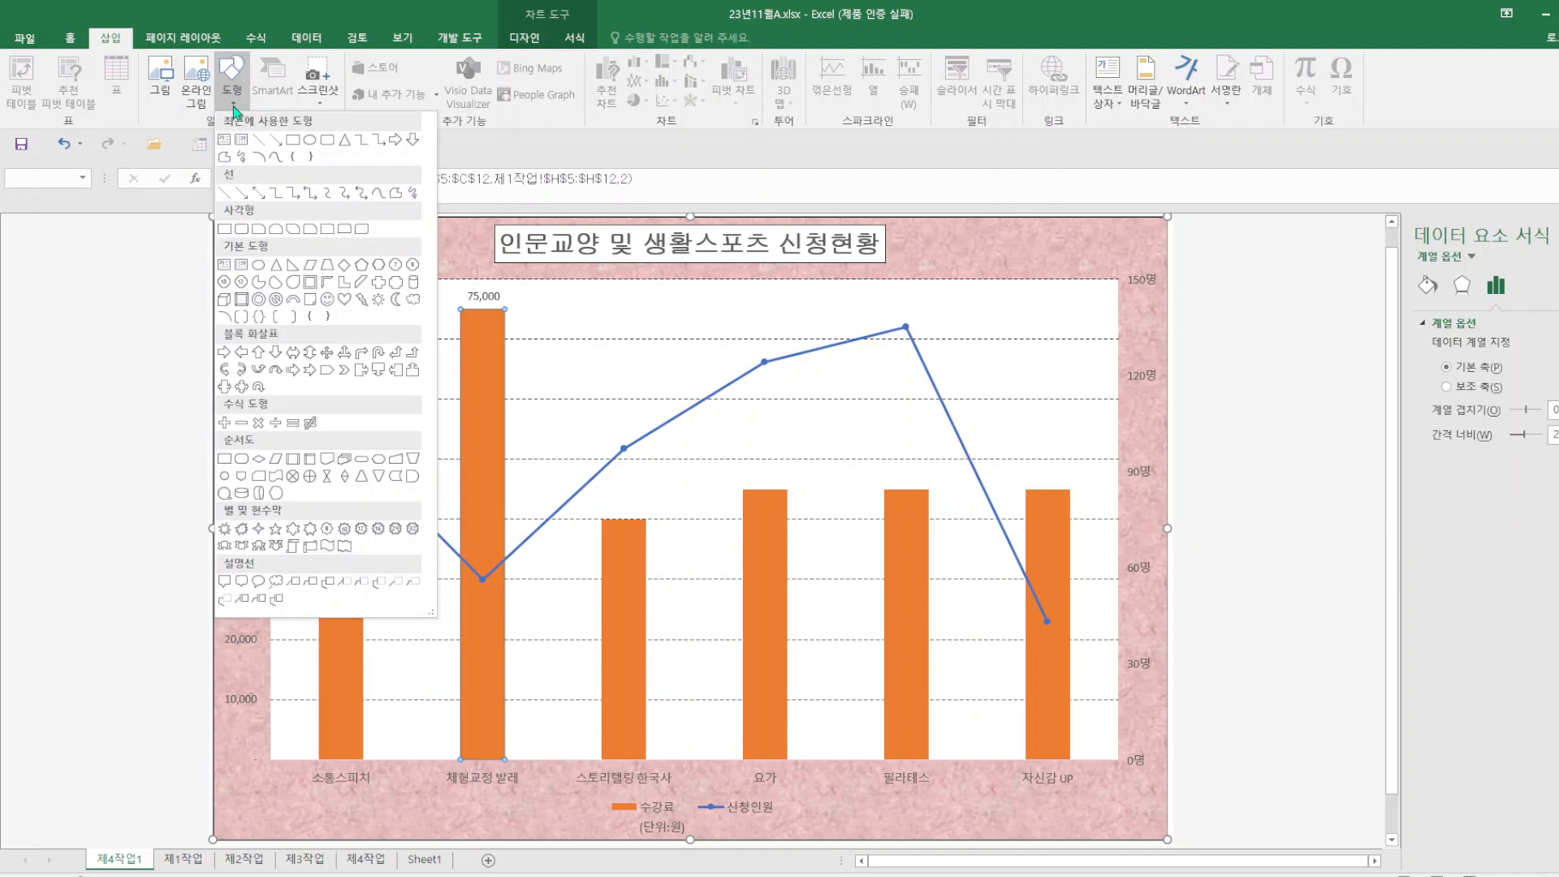
{"action": "left_click", "coordinate": [241, 581]}
{"action": "left_click_drag", "start_coordinate": [927, 296], "coordinate": [1056, 339]}
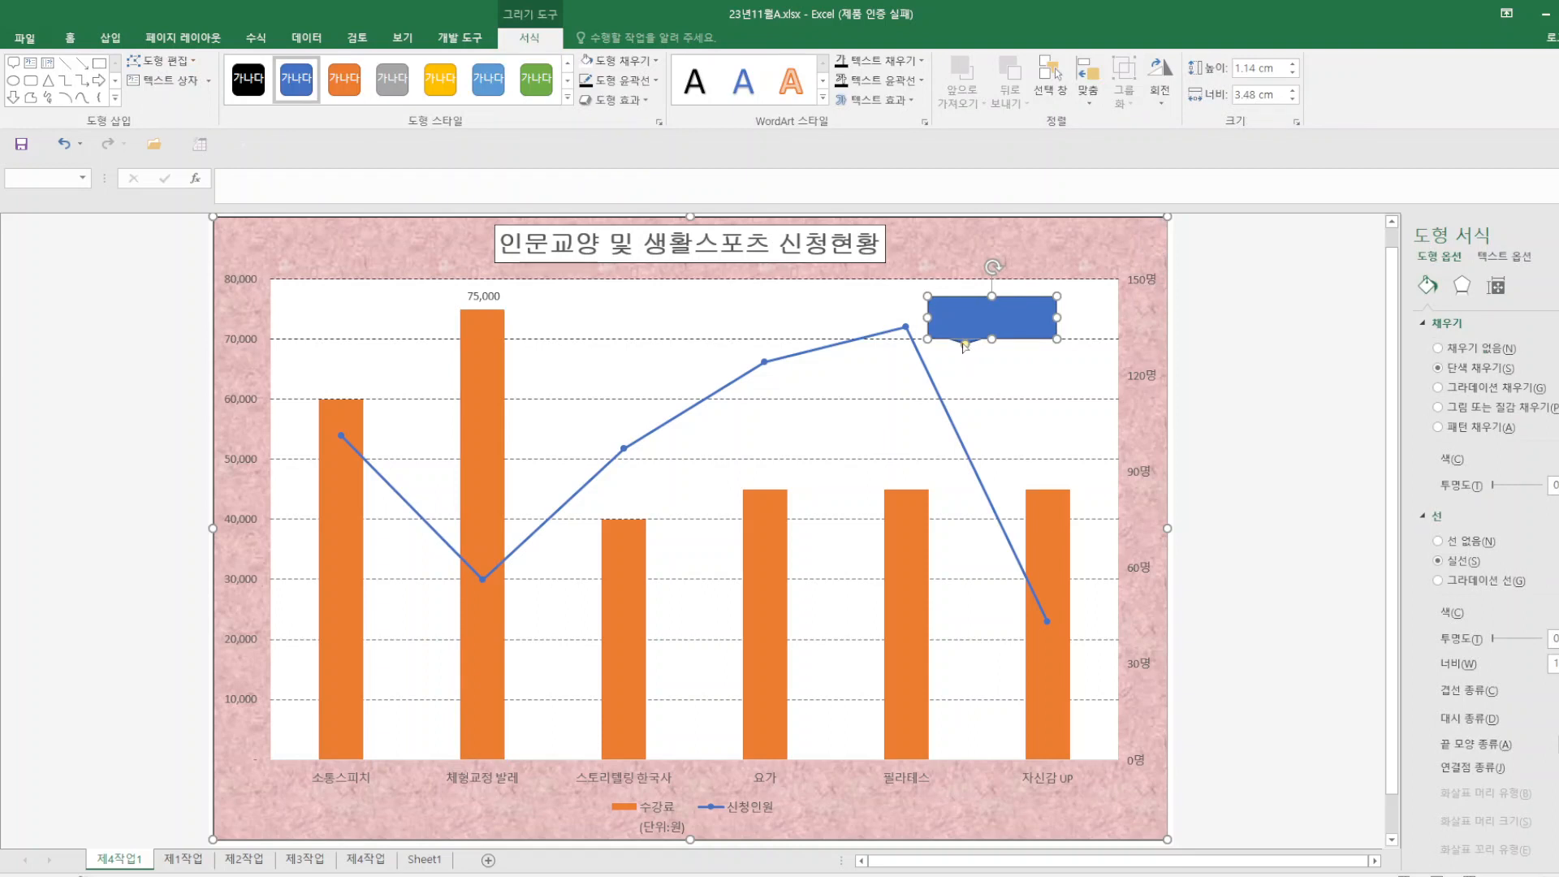
{"action": "left_click_drag", "start_coordinate": [963, 347], "coordinate": [916, 325]}
{"action": "type", "text": "인기강좌"}
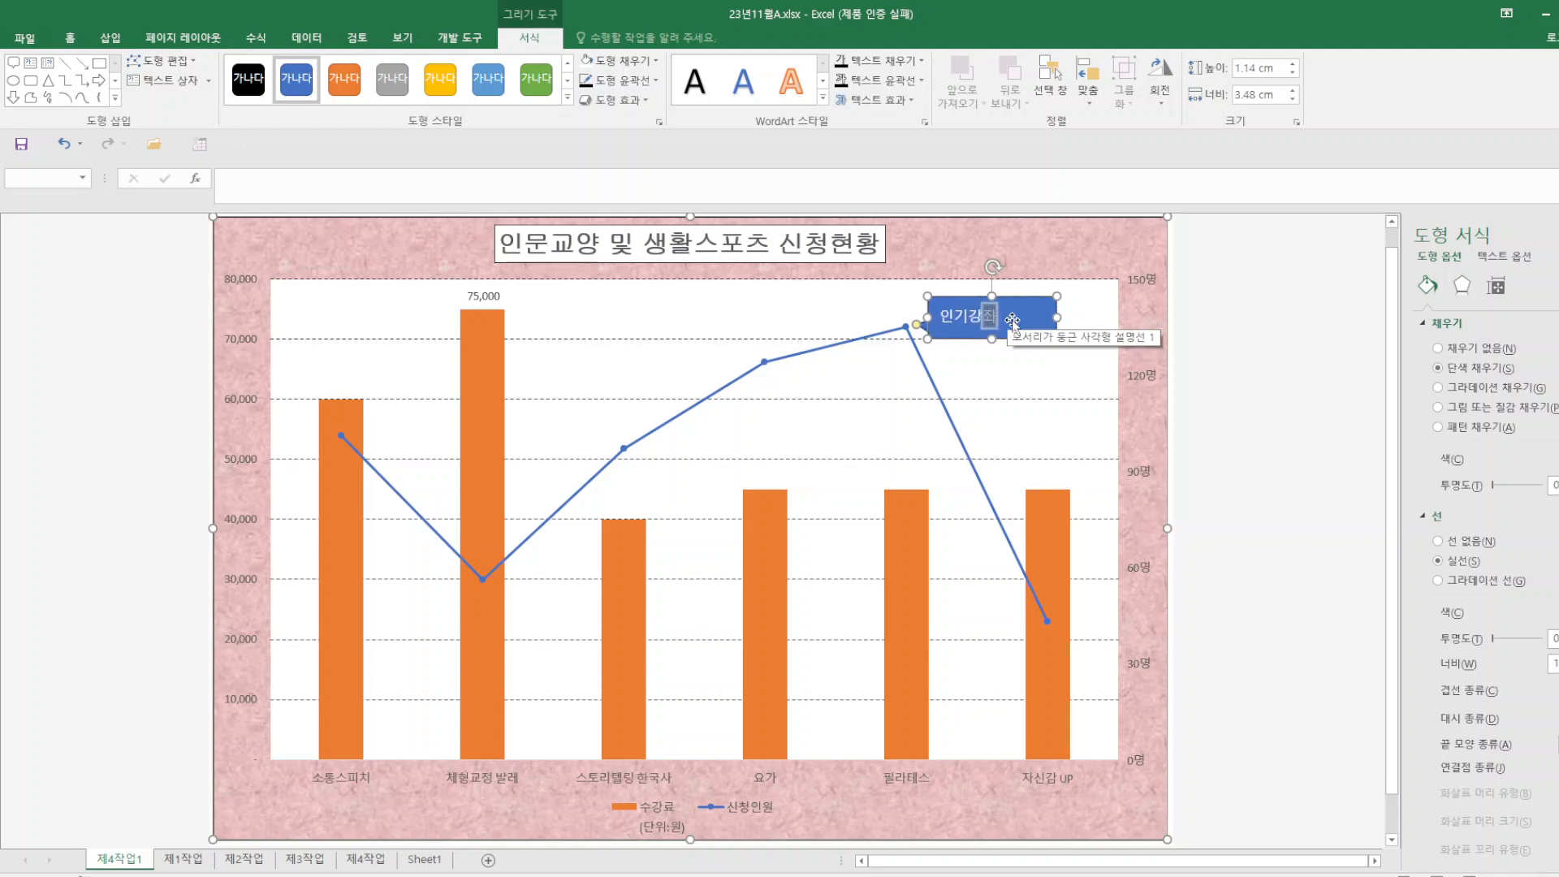
- Make the 인기강좌 callout text black and centre it horizontally
{"action": "left_click_drag", "start_coordinate": [997, 316], "coordinate": [897, 311]}
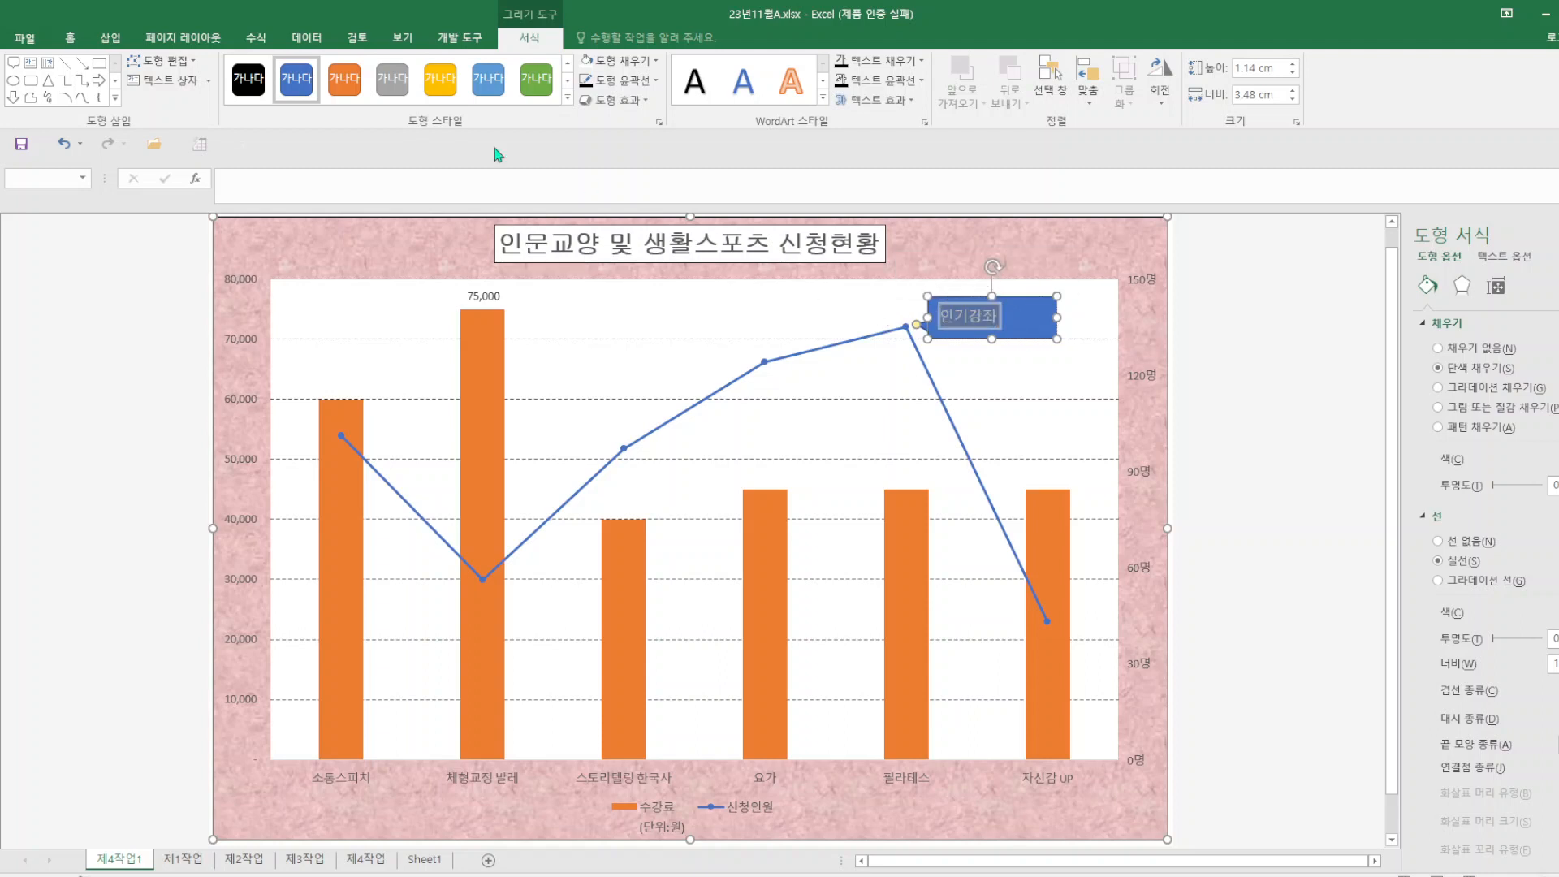
{"action": "left_click", "coordinate": [70, 37]}
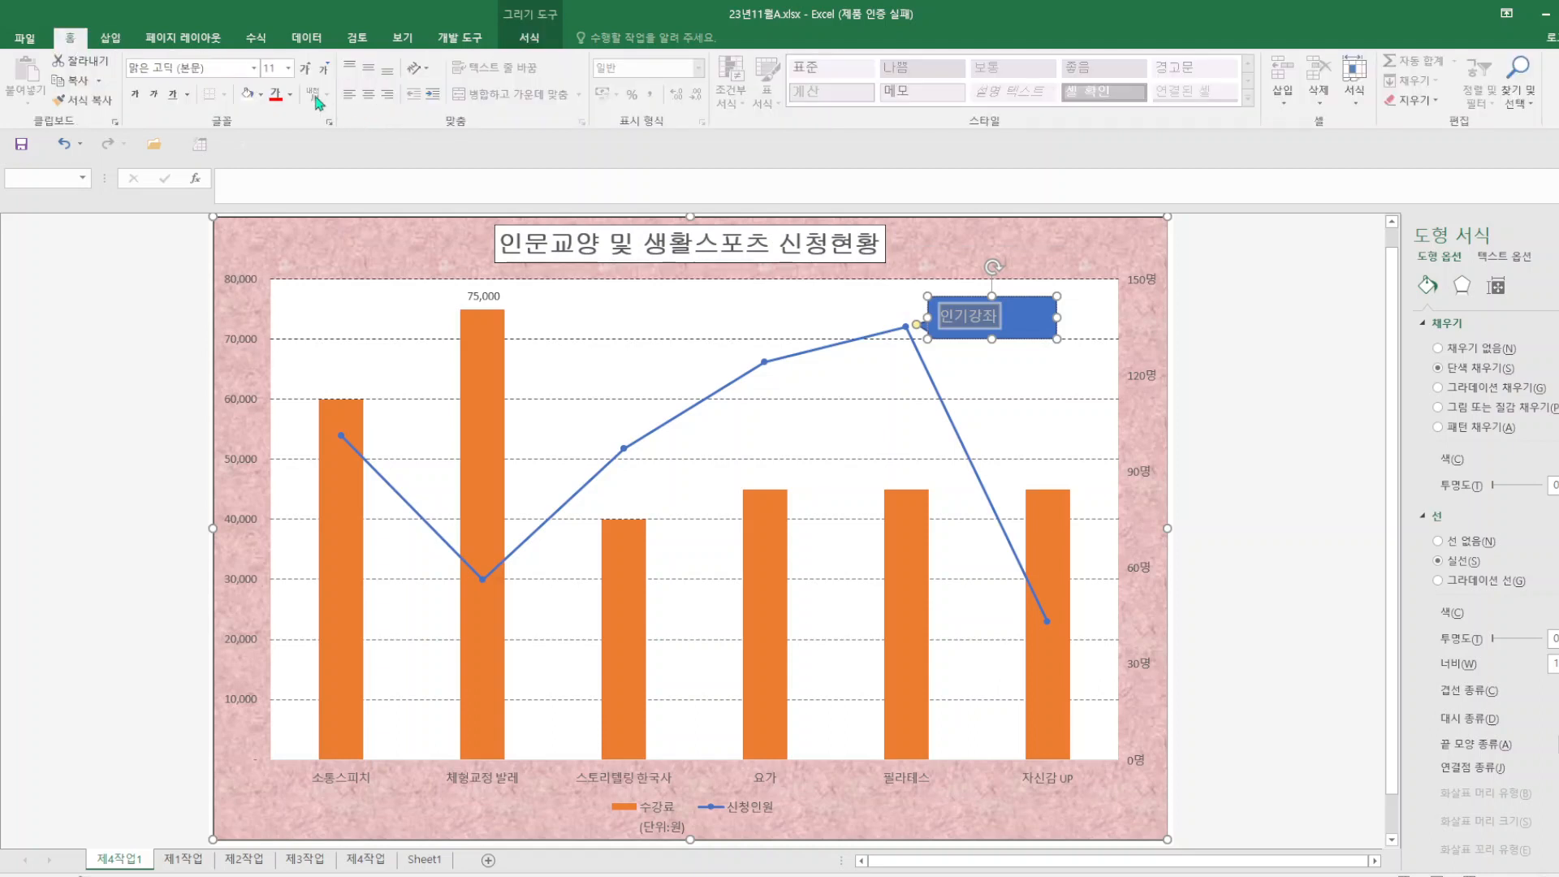
{"action": "left_click", "coordinate": [290, 94]}
{"action": "left_click", "coordinate": [292, 122]}
{"action": "left_click", "coordinate": [368, 95]}
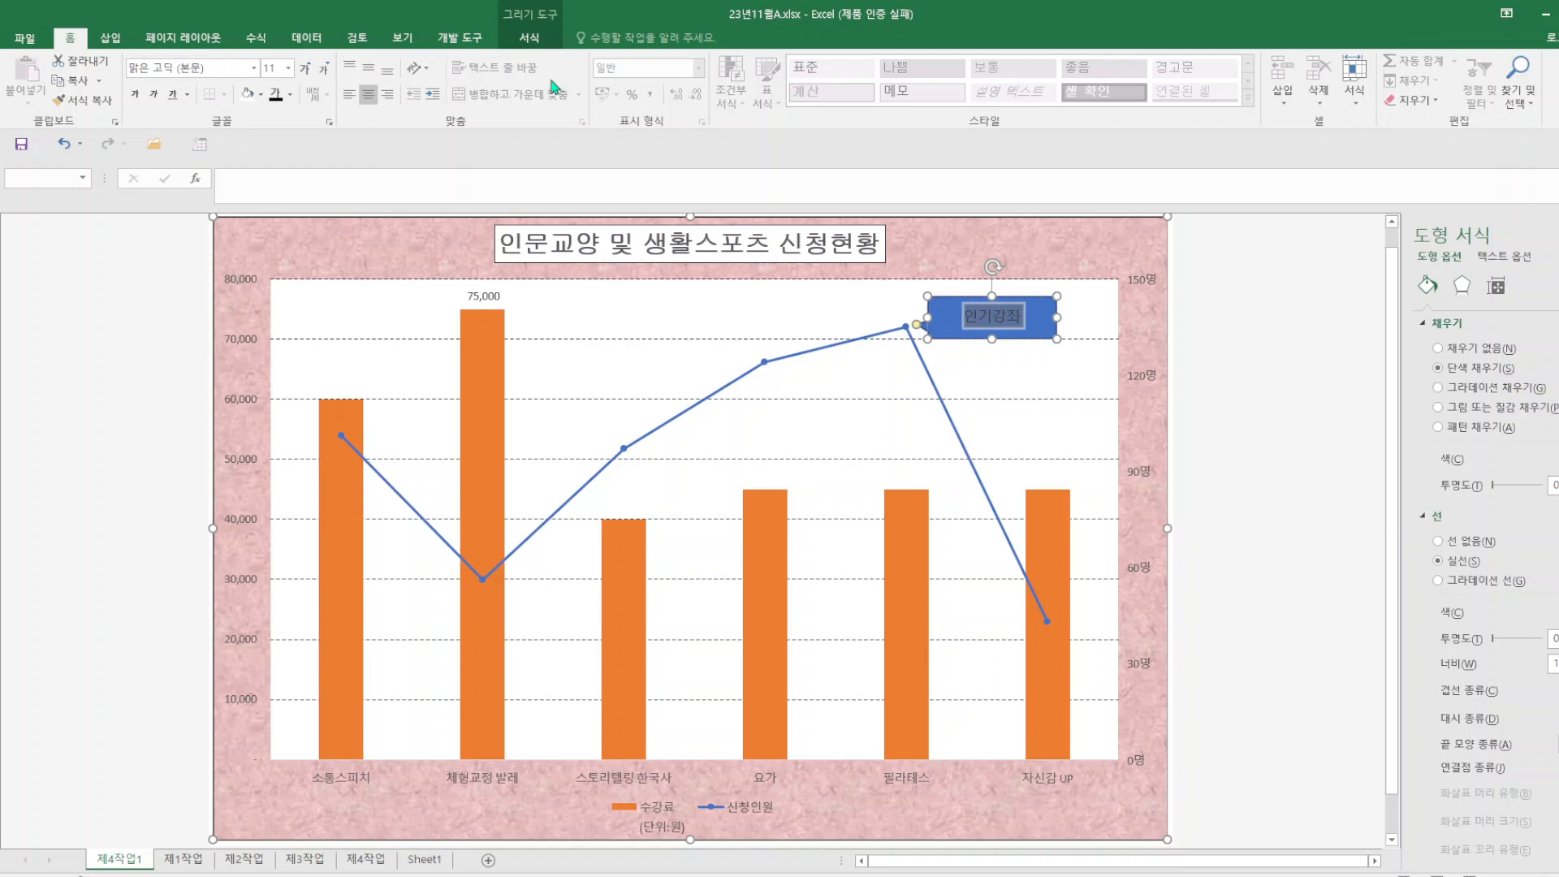
- Give the 인기강좌 callout a white fill and black outline, and save the workbook
{"action": "left_click", "coordinate": [529, 37]}
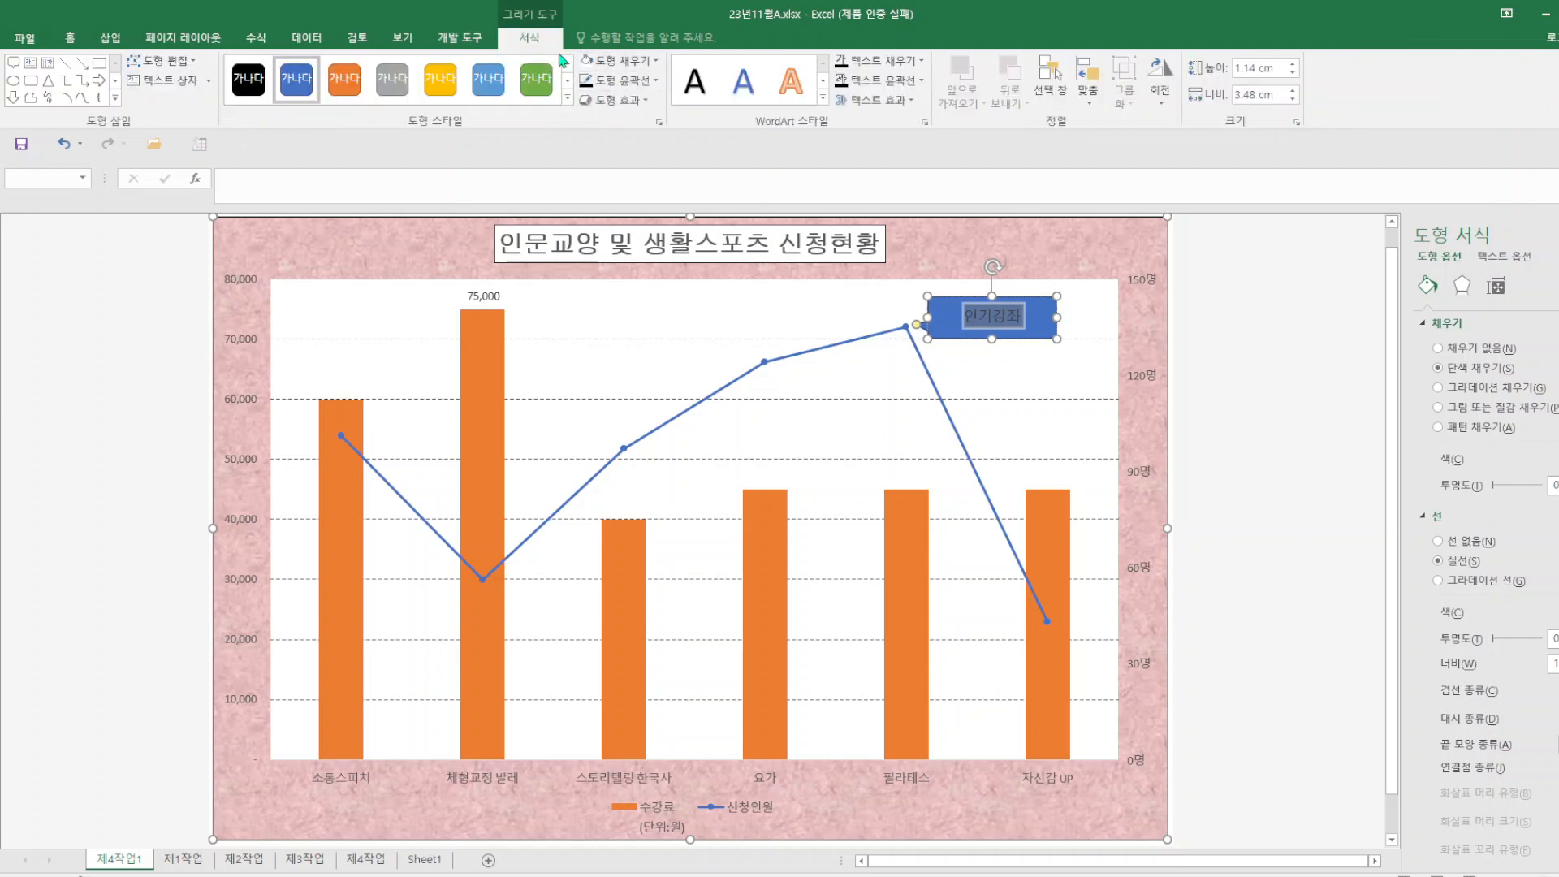
{"action": "left_click", "coordinate": [594, 70]}
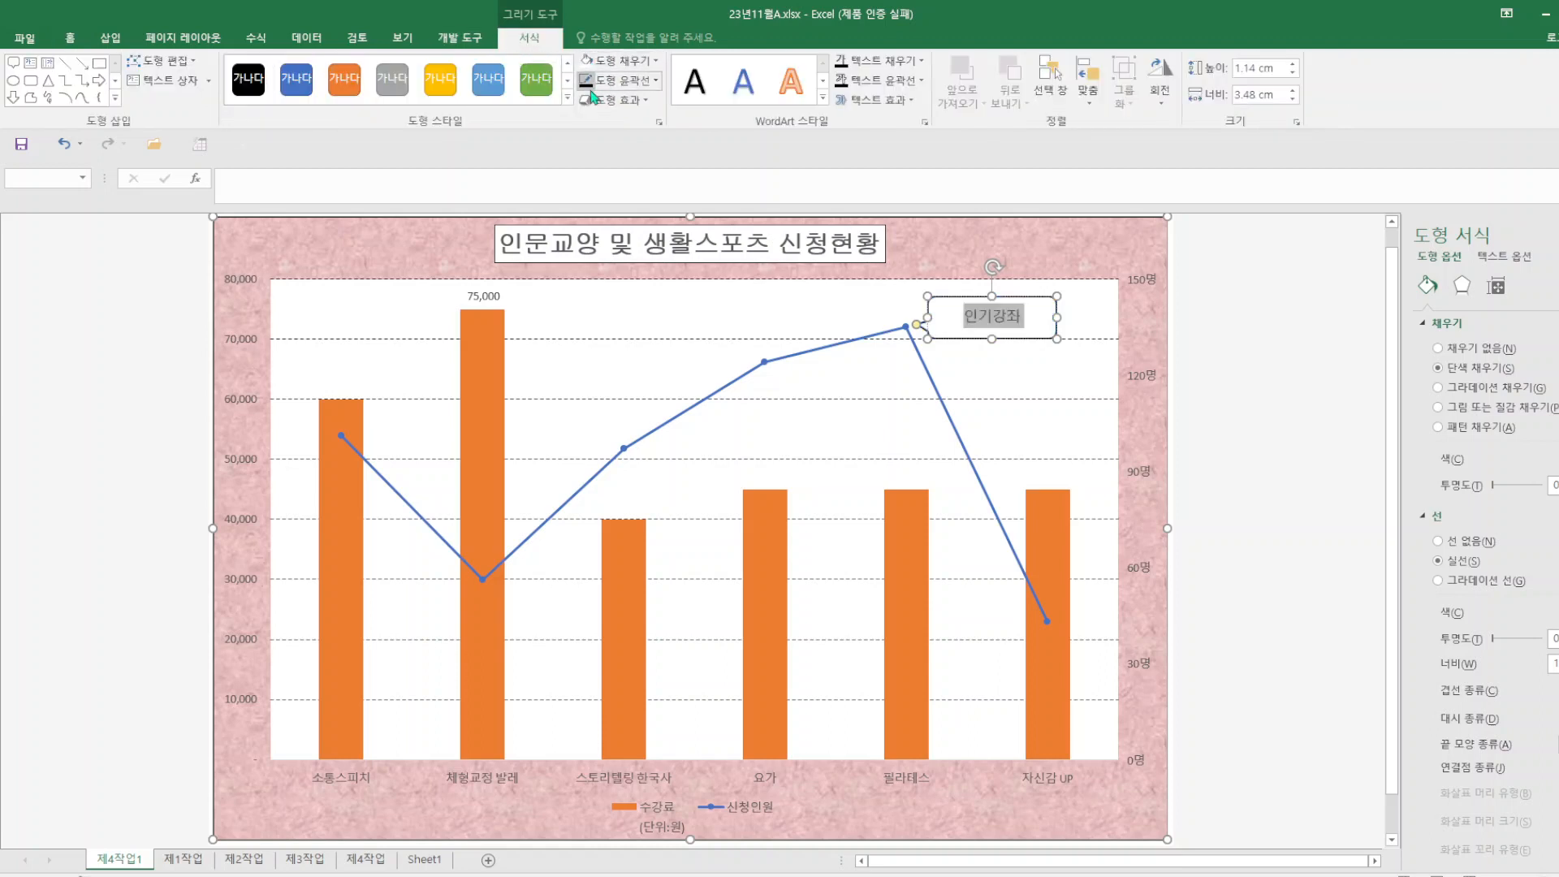
{"action": "left_click", "coordinate": [1247, 368]}
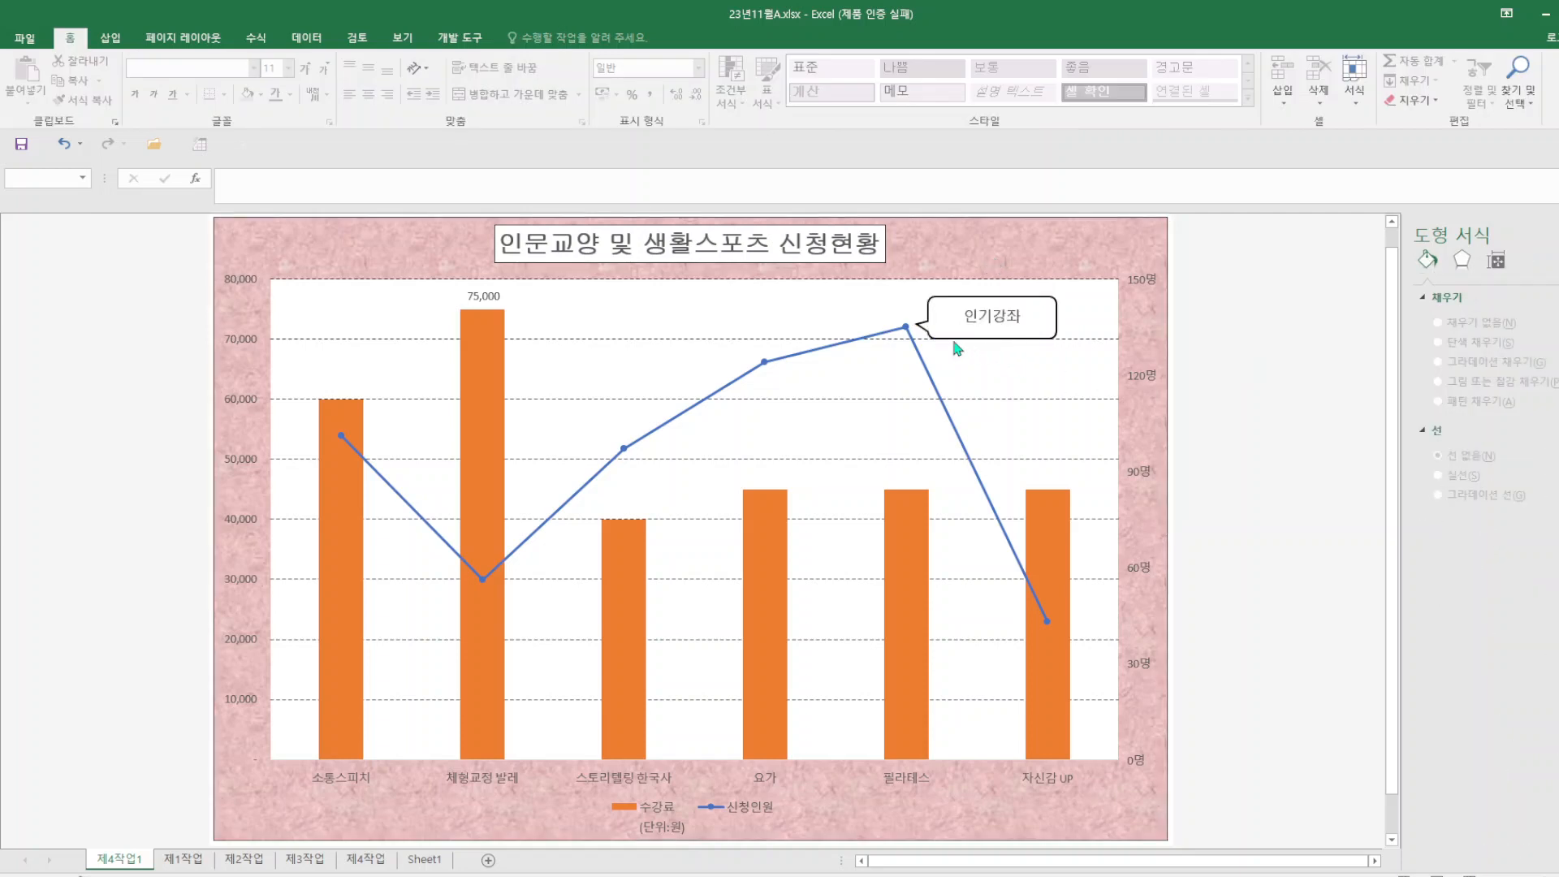
{"action": "left_click", "coordinate": [1308, 420]}
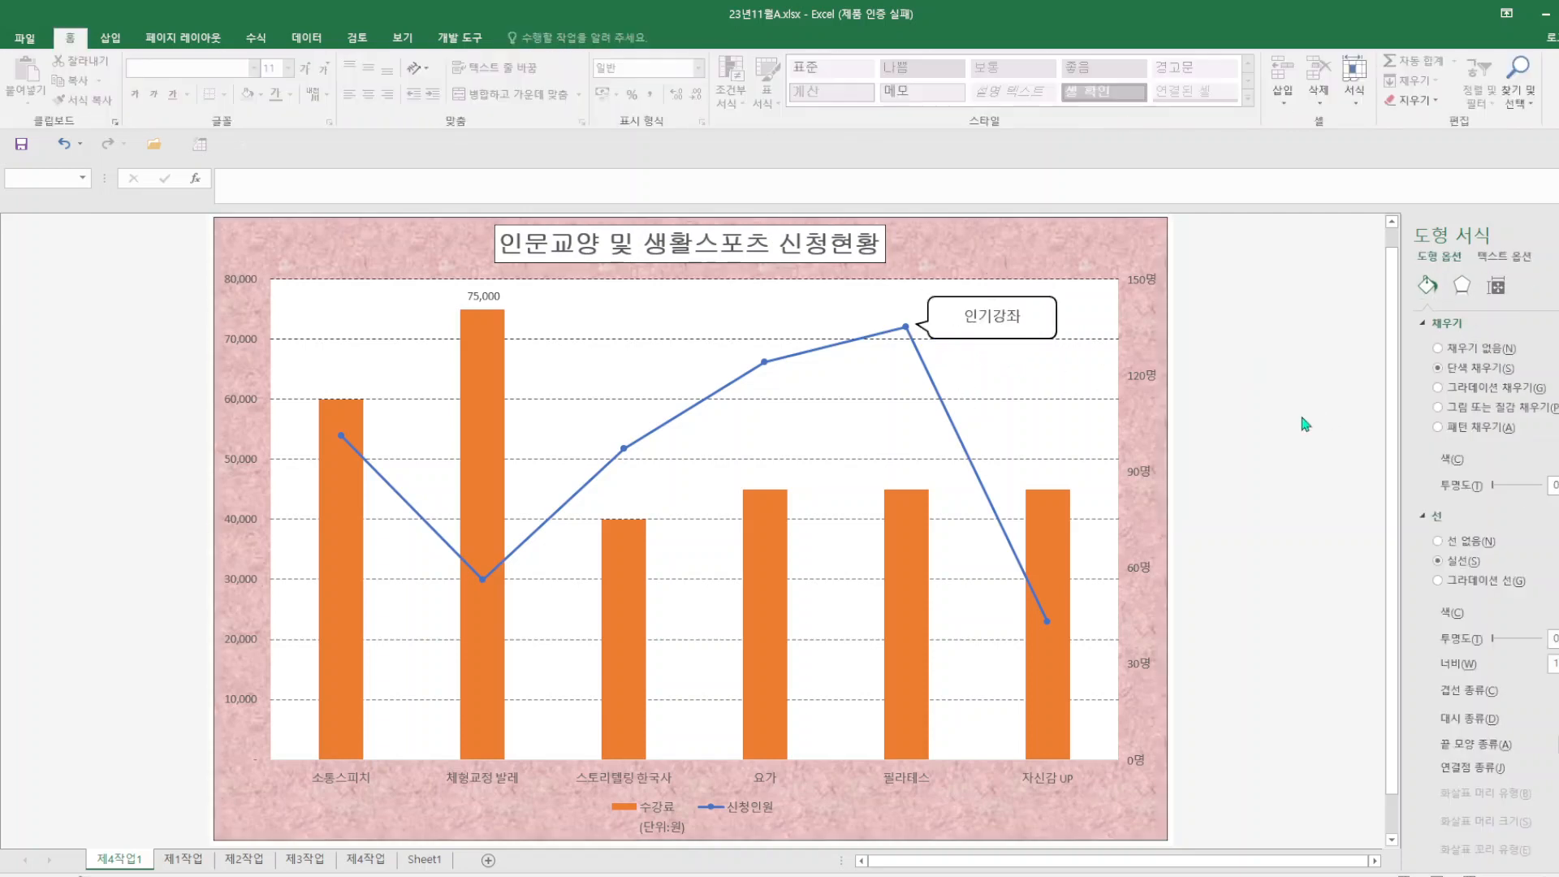
{"action": "left_click", "coordinate": [22, 146]}
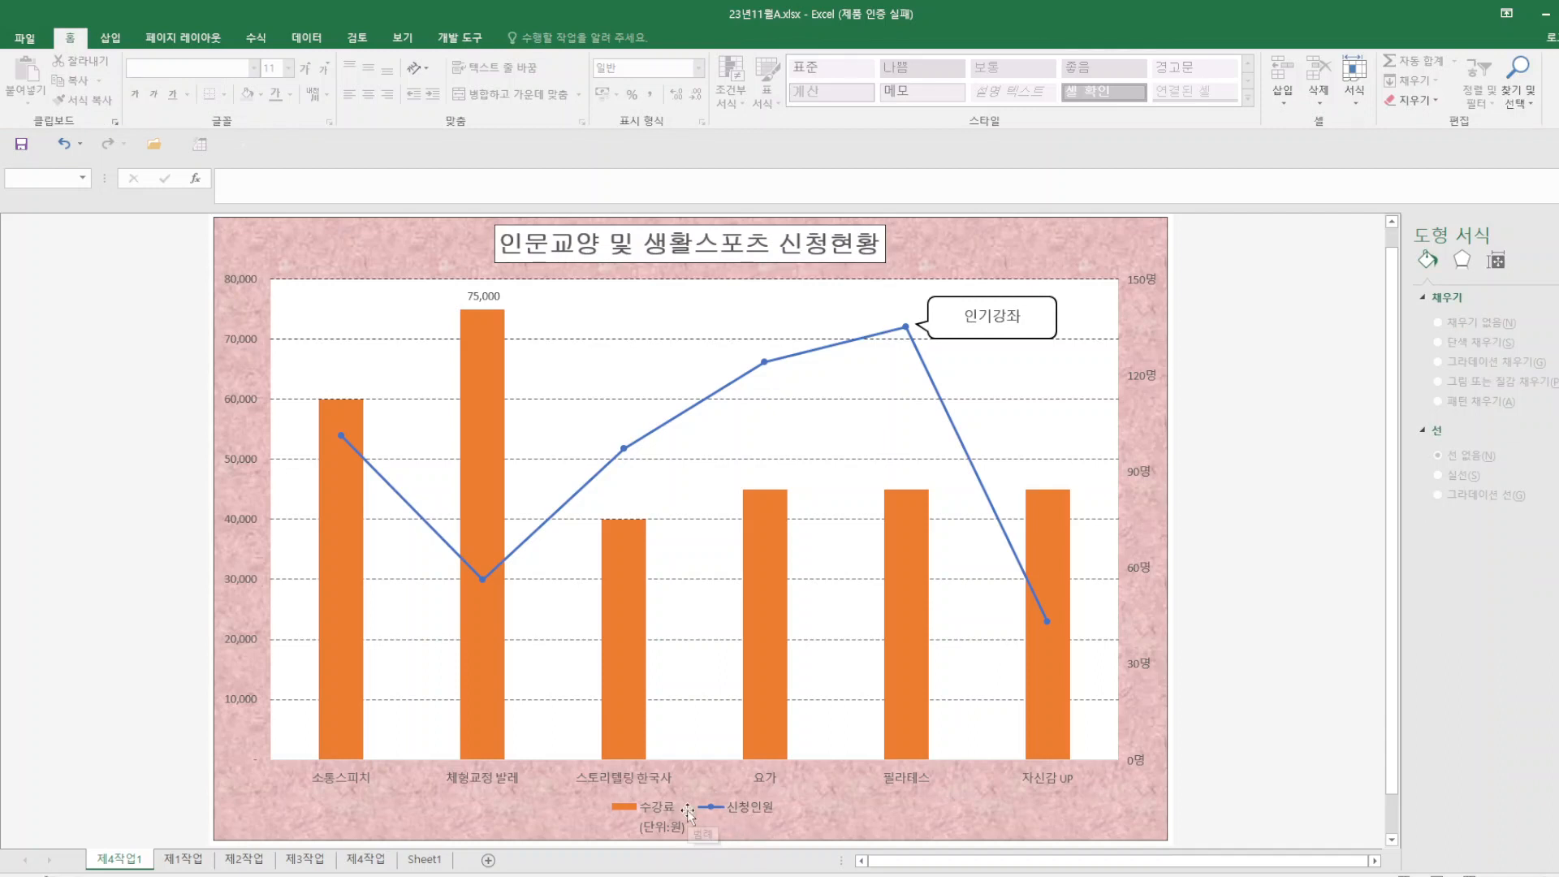
- Rename the 수강료 series in the chart's source data as 수강료(단위:원) so its legend entry fits on one line
{"action": "right_click", "coordinate": [687, 811]}
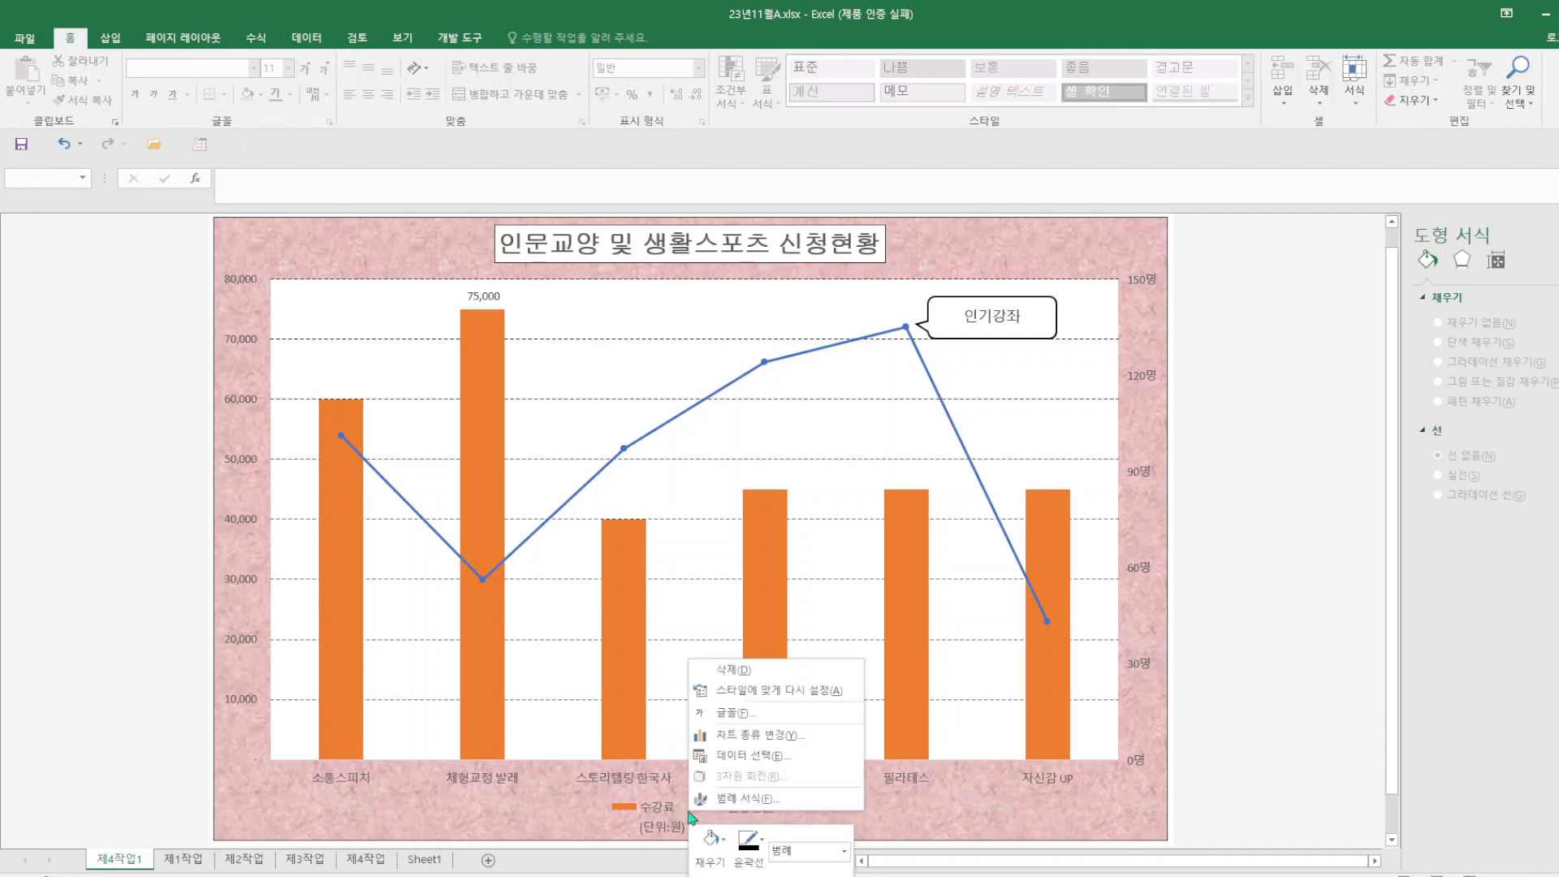
{"action": "left_click", "coordinate": [770, 756]}
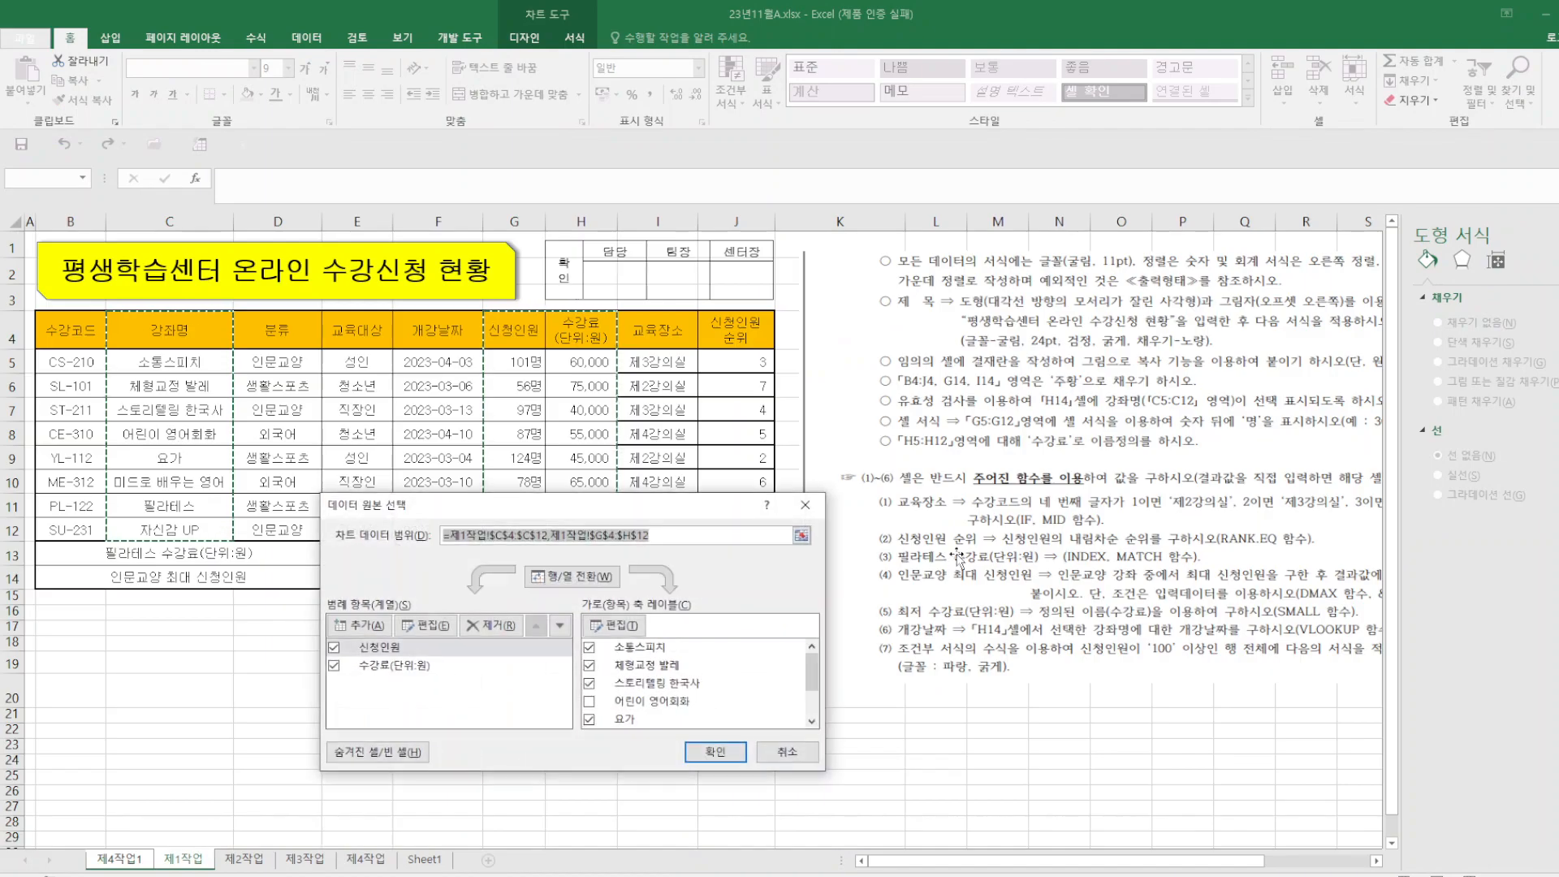
{"action": "left_click", "coordinate": [406, 668]}
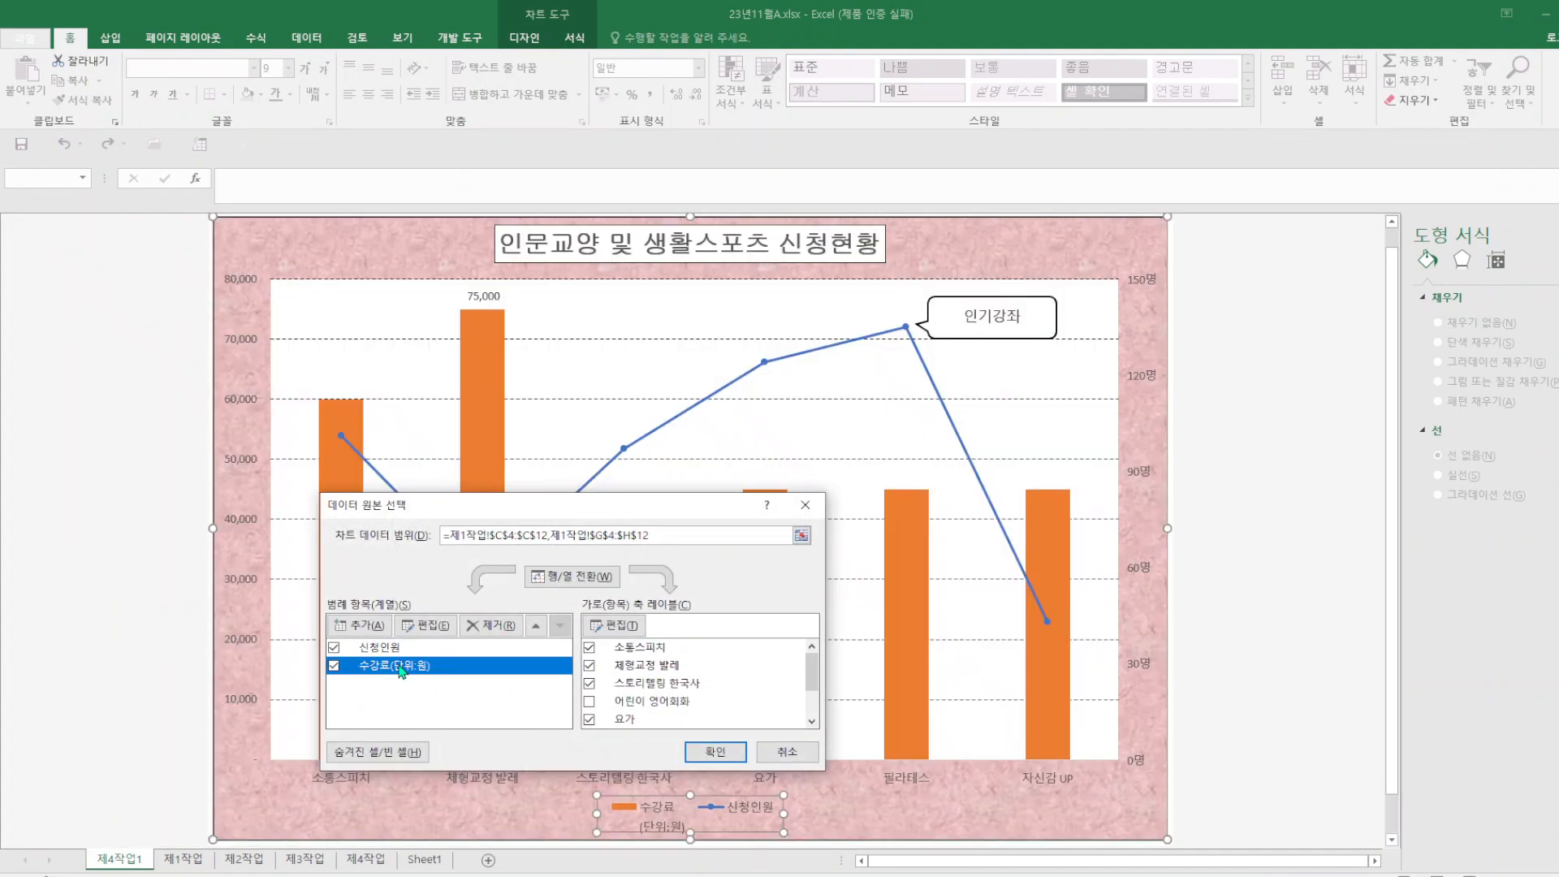
{"action": "left_click", "coordinate": [422, 625]}
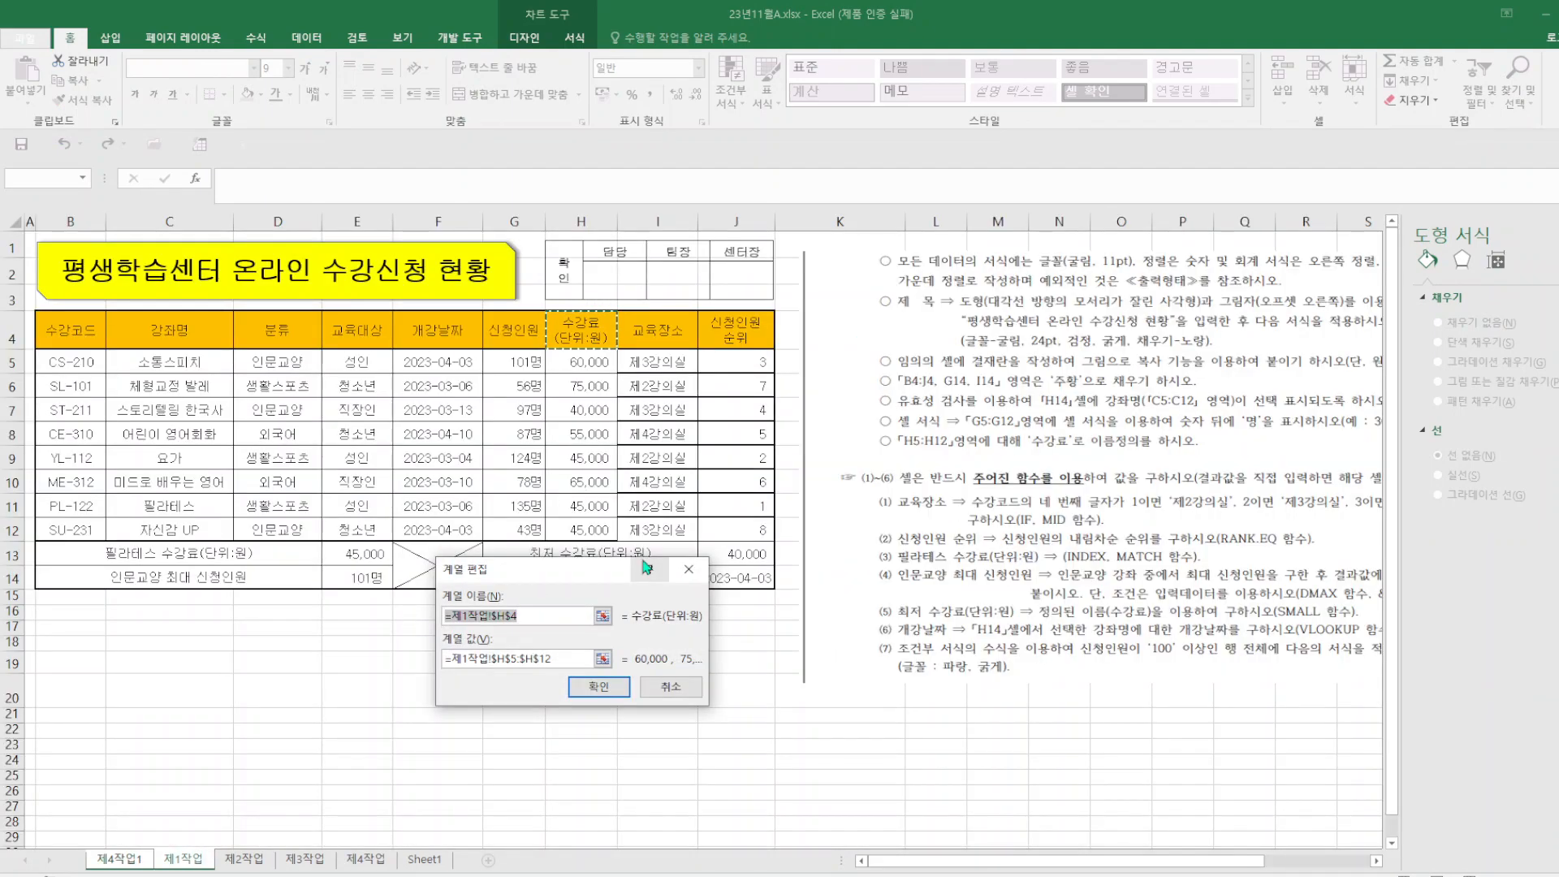
{"action": "type", "text": "수강료(ㄷ"}
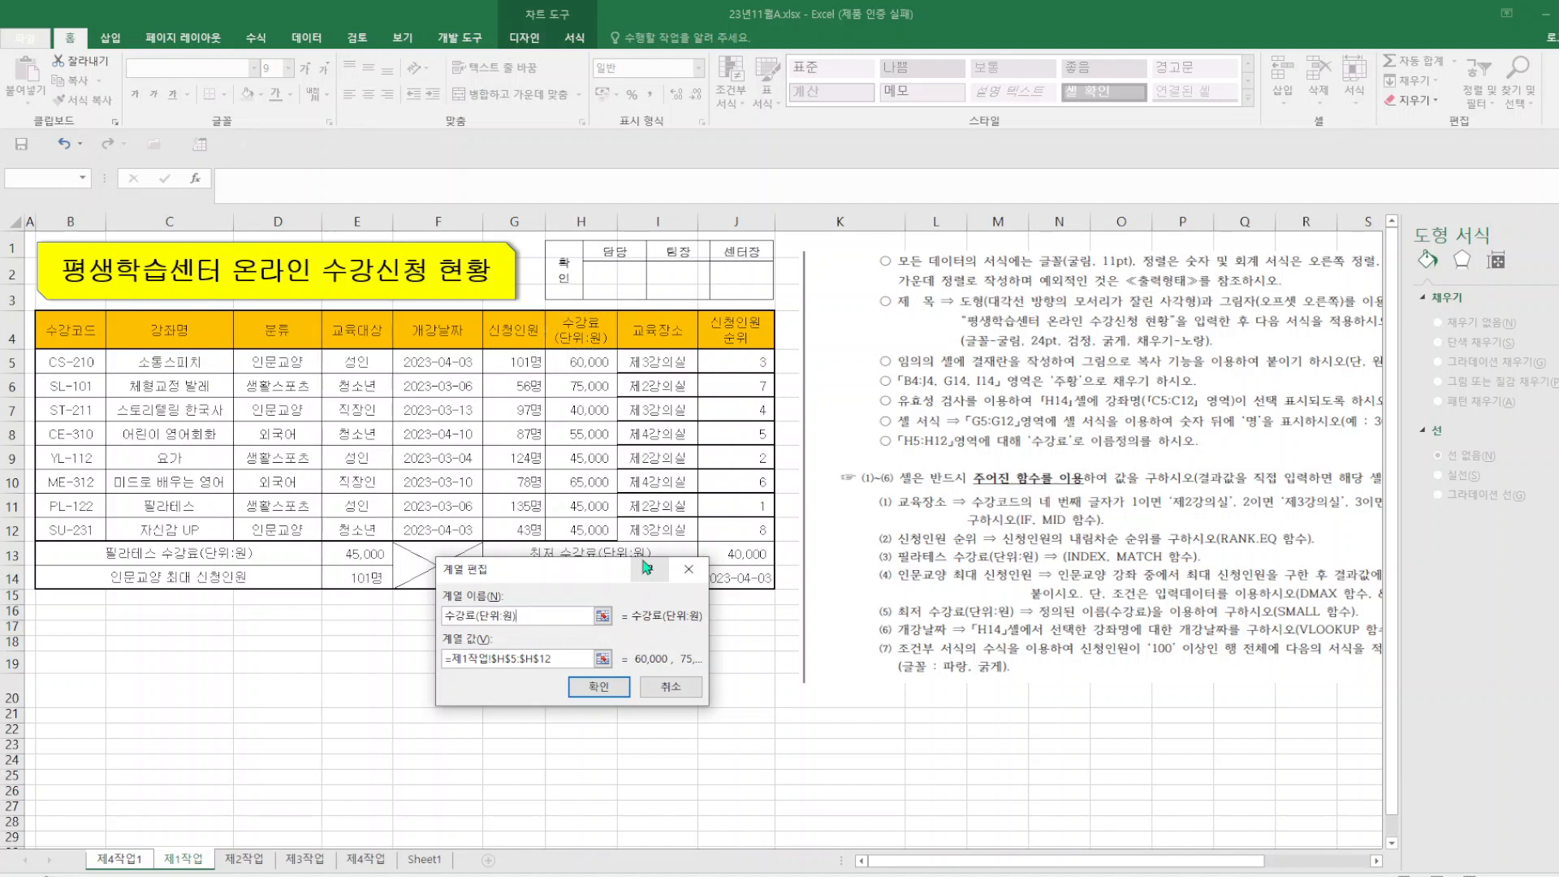
{"action": "left_click", "coordinate": [598, 686]}
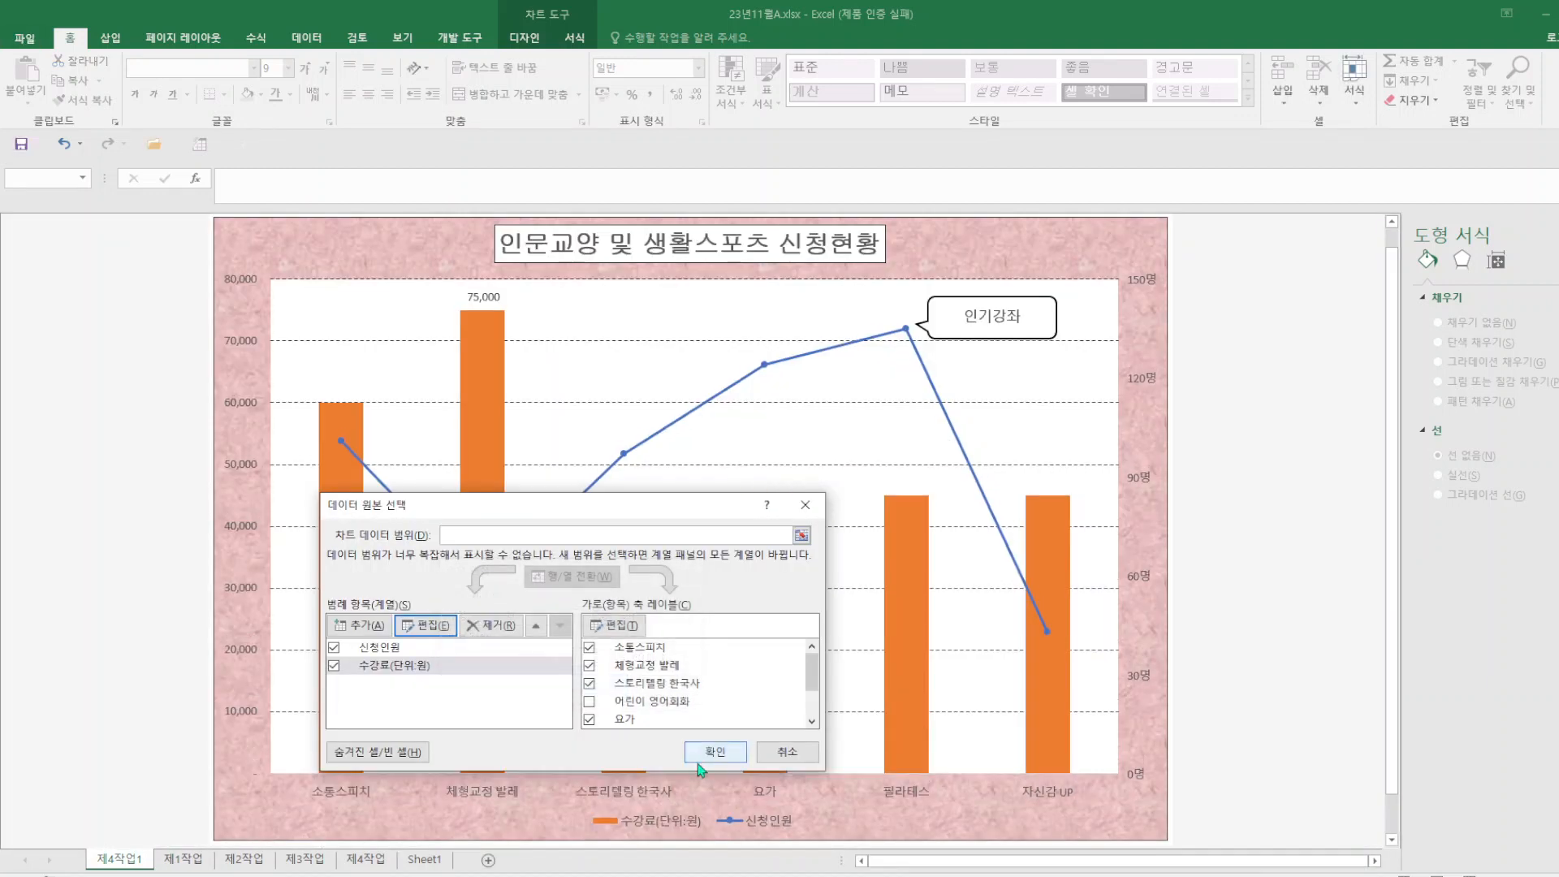
{"action": "left_click", "coordinate": [724, 757]}
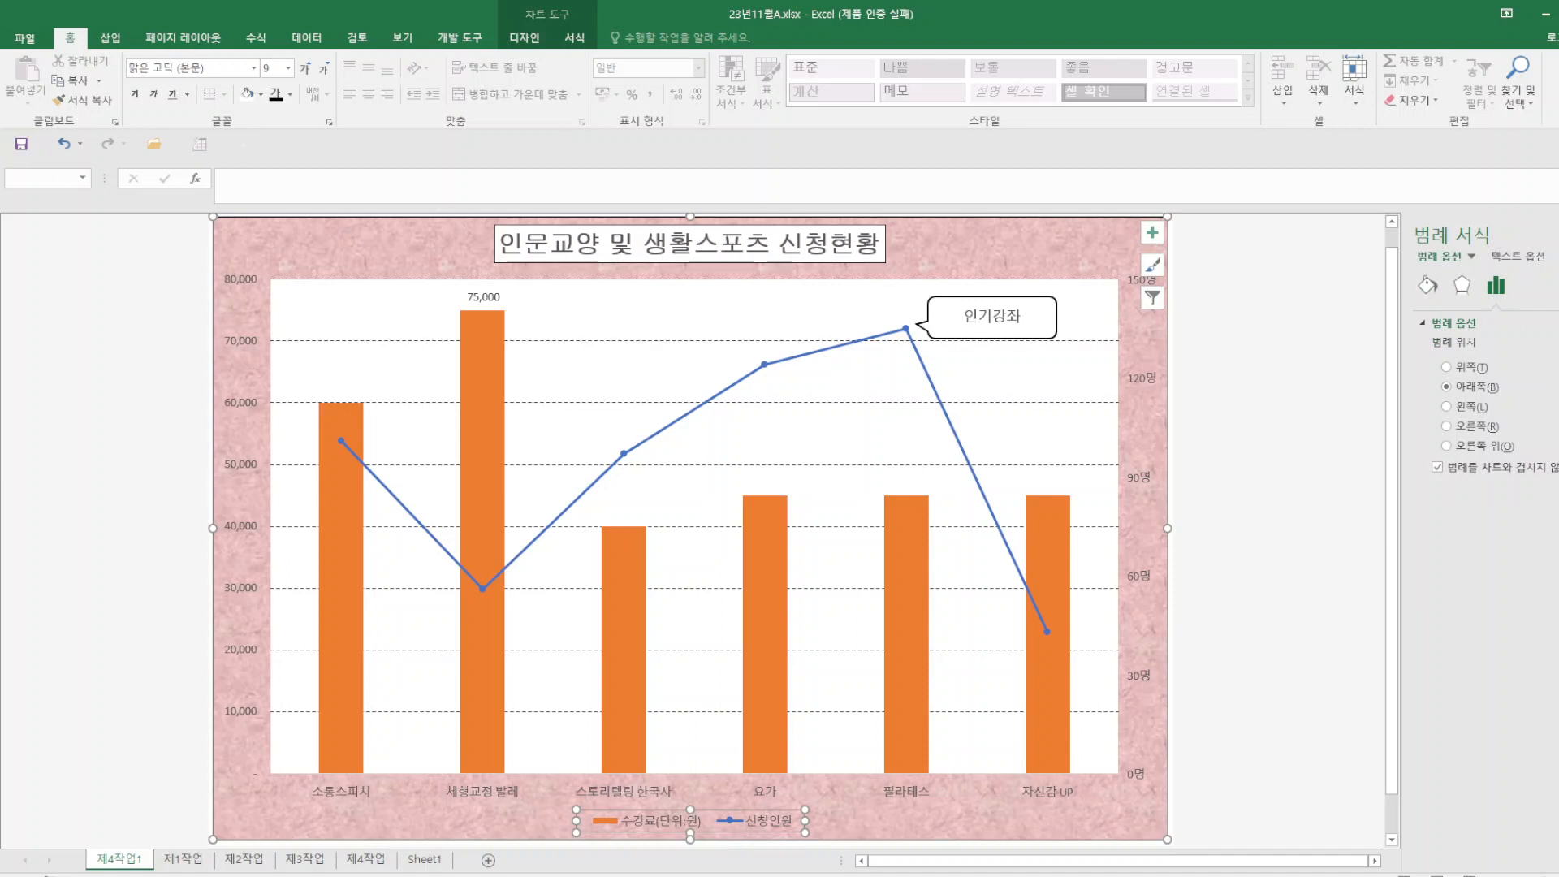
- Set the 신청인원 line's markers to built-in triangles of size 10 and save the workbook
{"action": "left_click", "coordinate": [764, 371]}
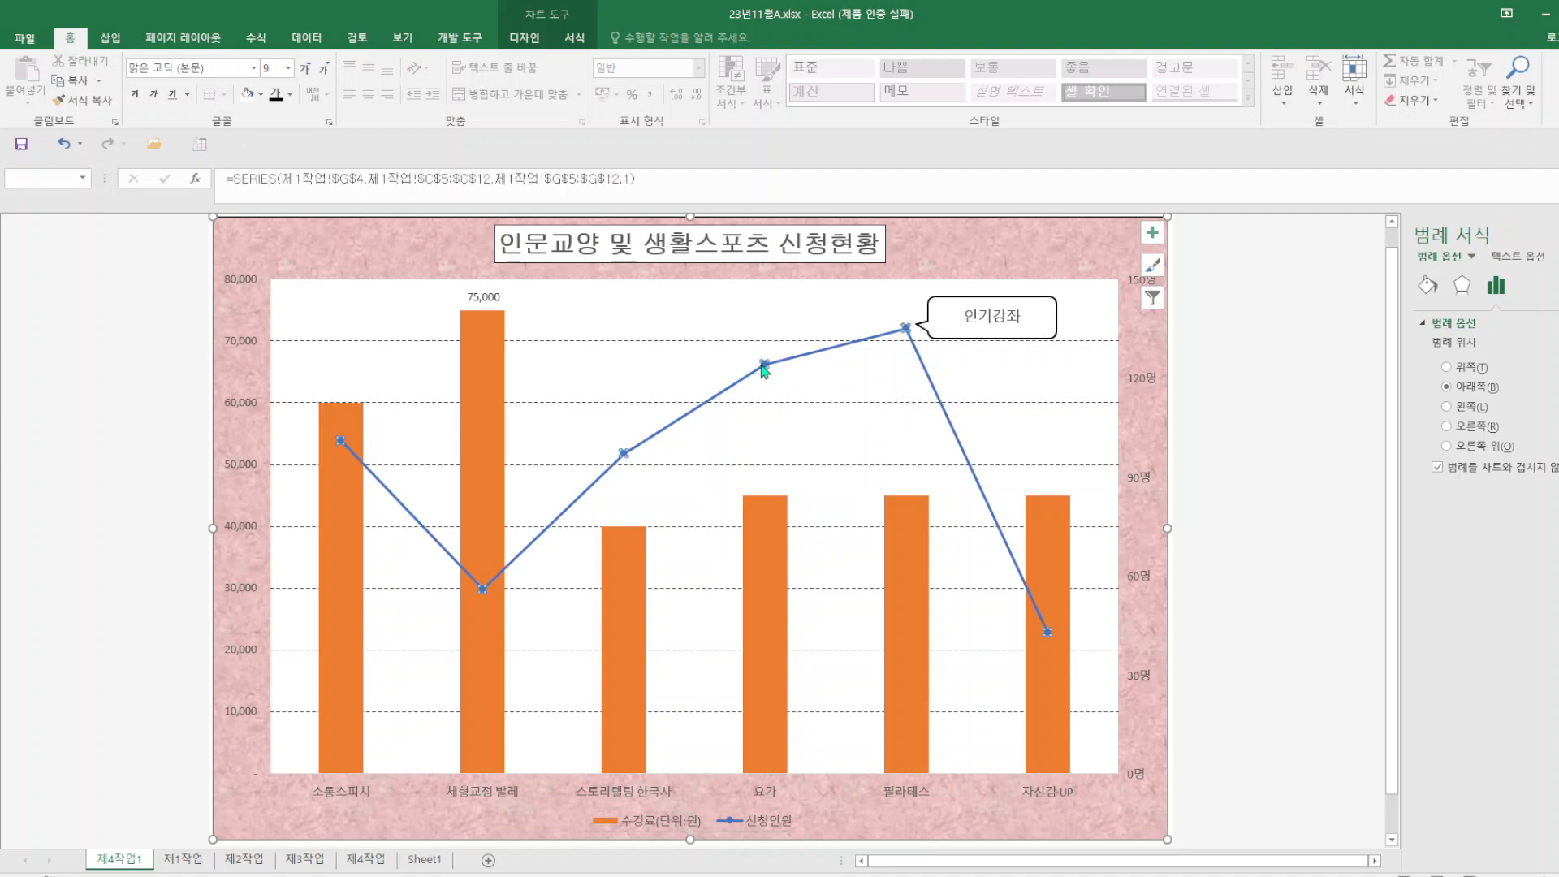
{"action": "left_click", "coordinate": [1426, 288]}
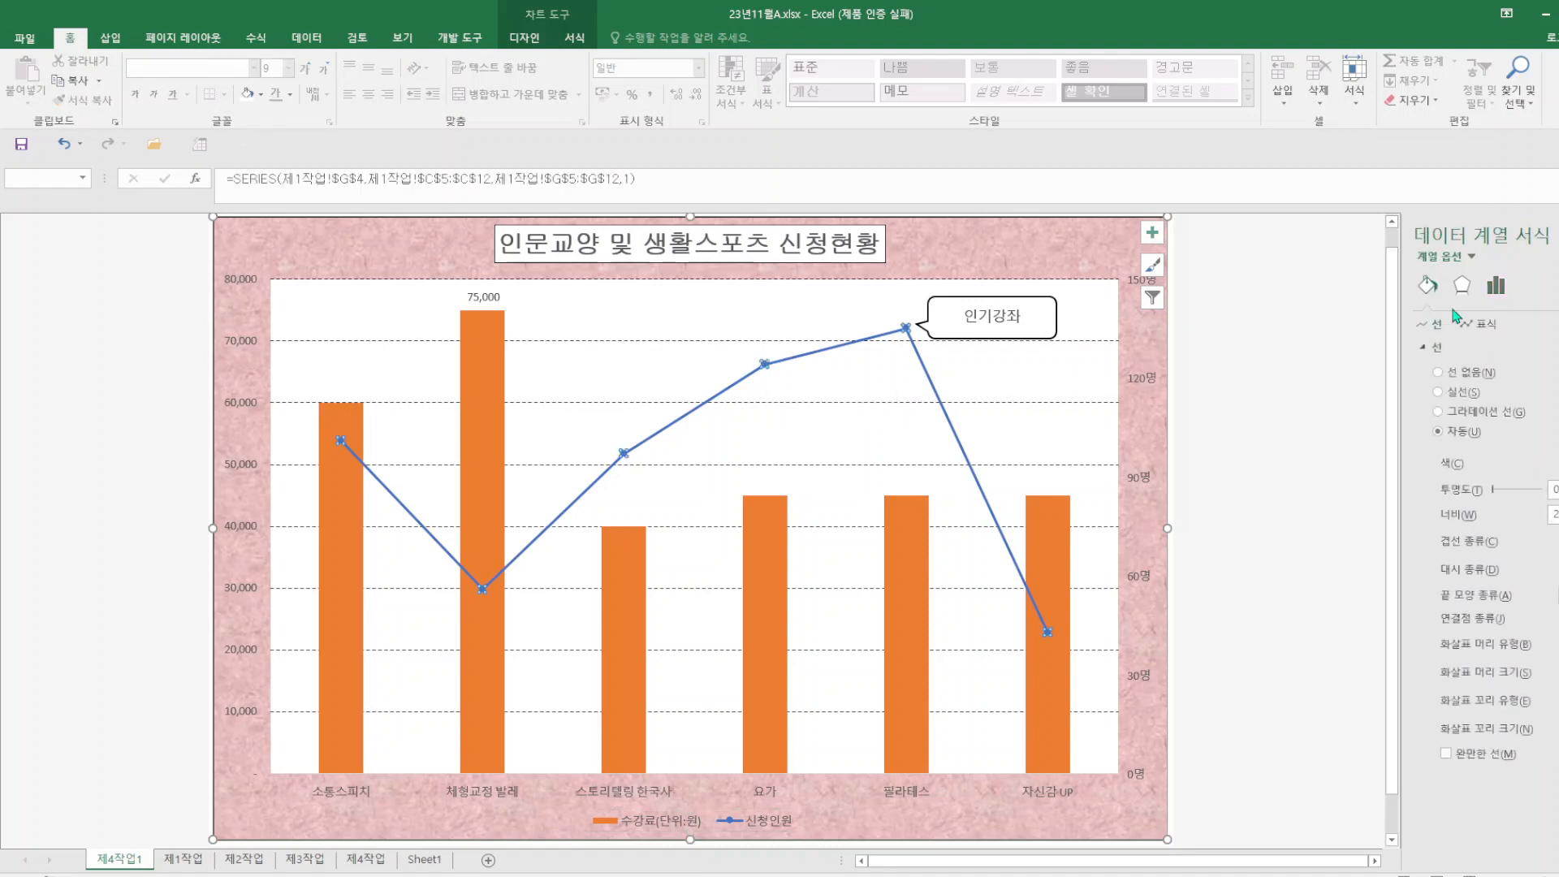
{"action": "left_click", "coordinate": [1489, 329]}
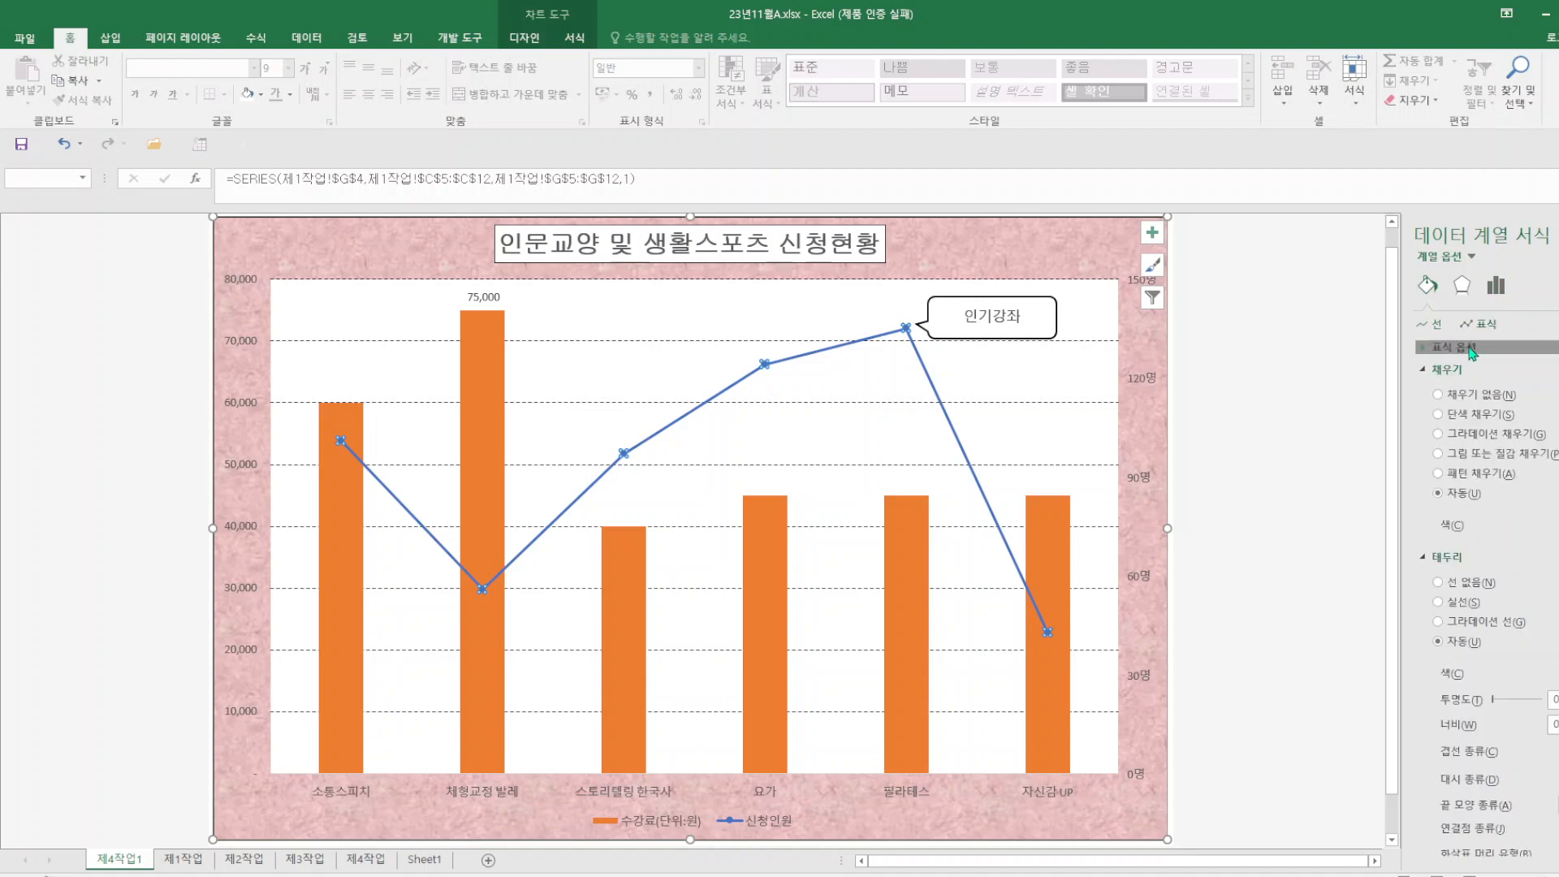
{"action": "left_click", "coordinate": [1465, 348]}
{"action": "left_click", "coordinate": [1477, 412]}
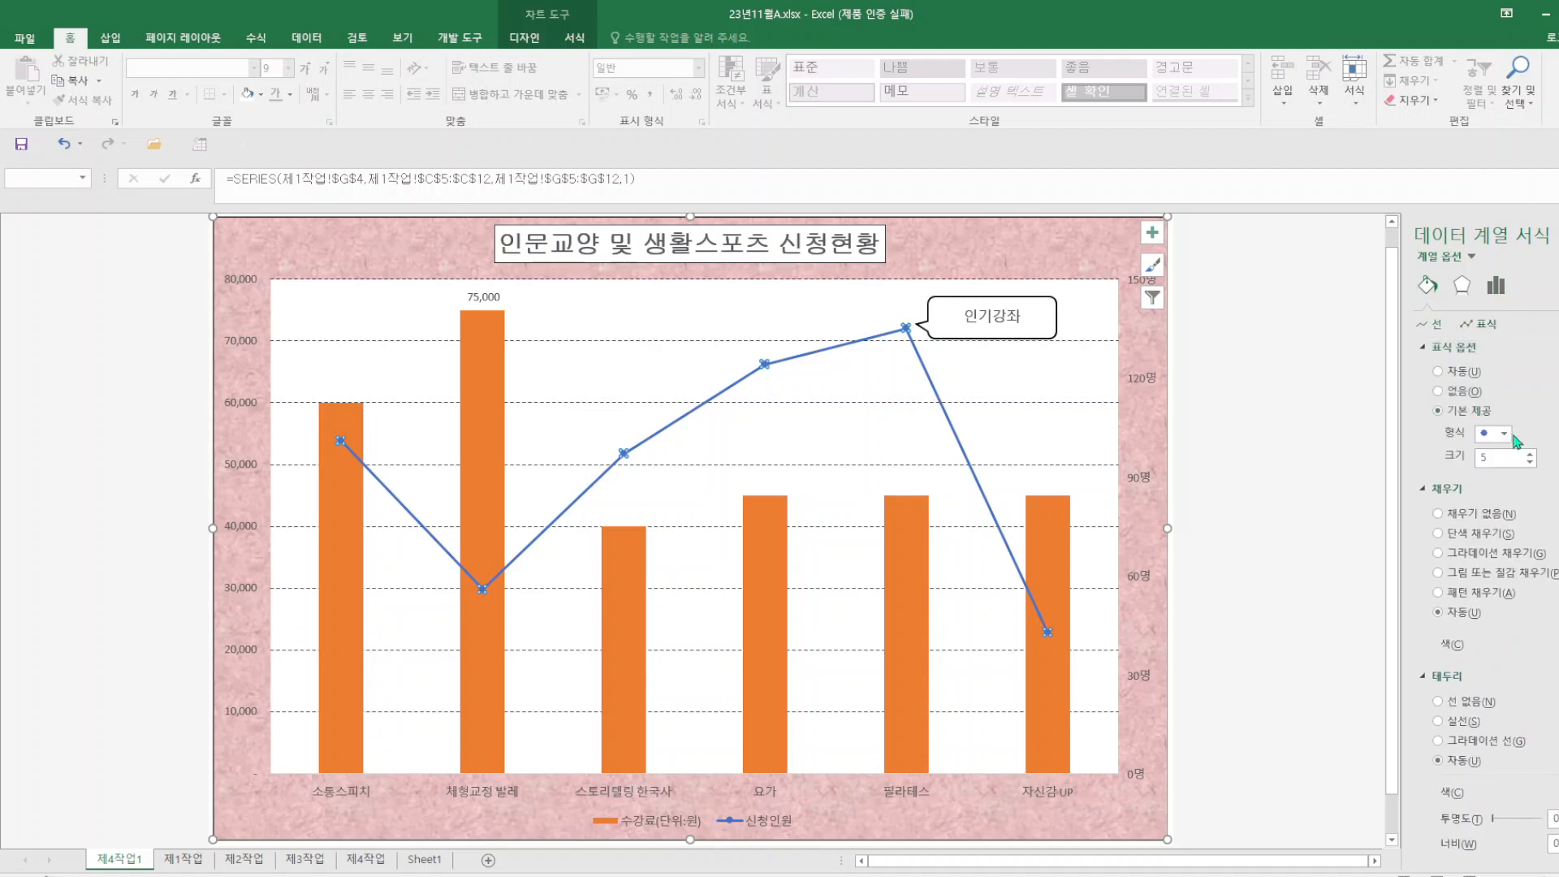
{"action": "left_click", "coordinate": [1505, 433]}
{"action": "left_click", "coordinate": [1492, 487]}
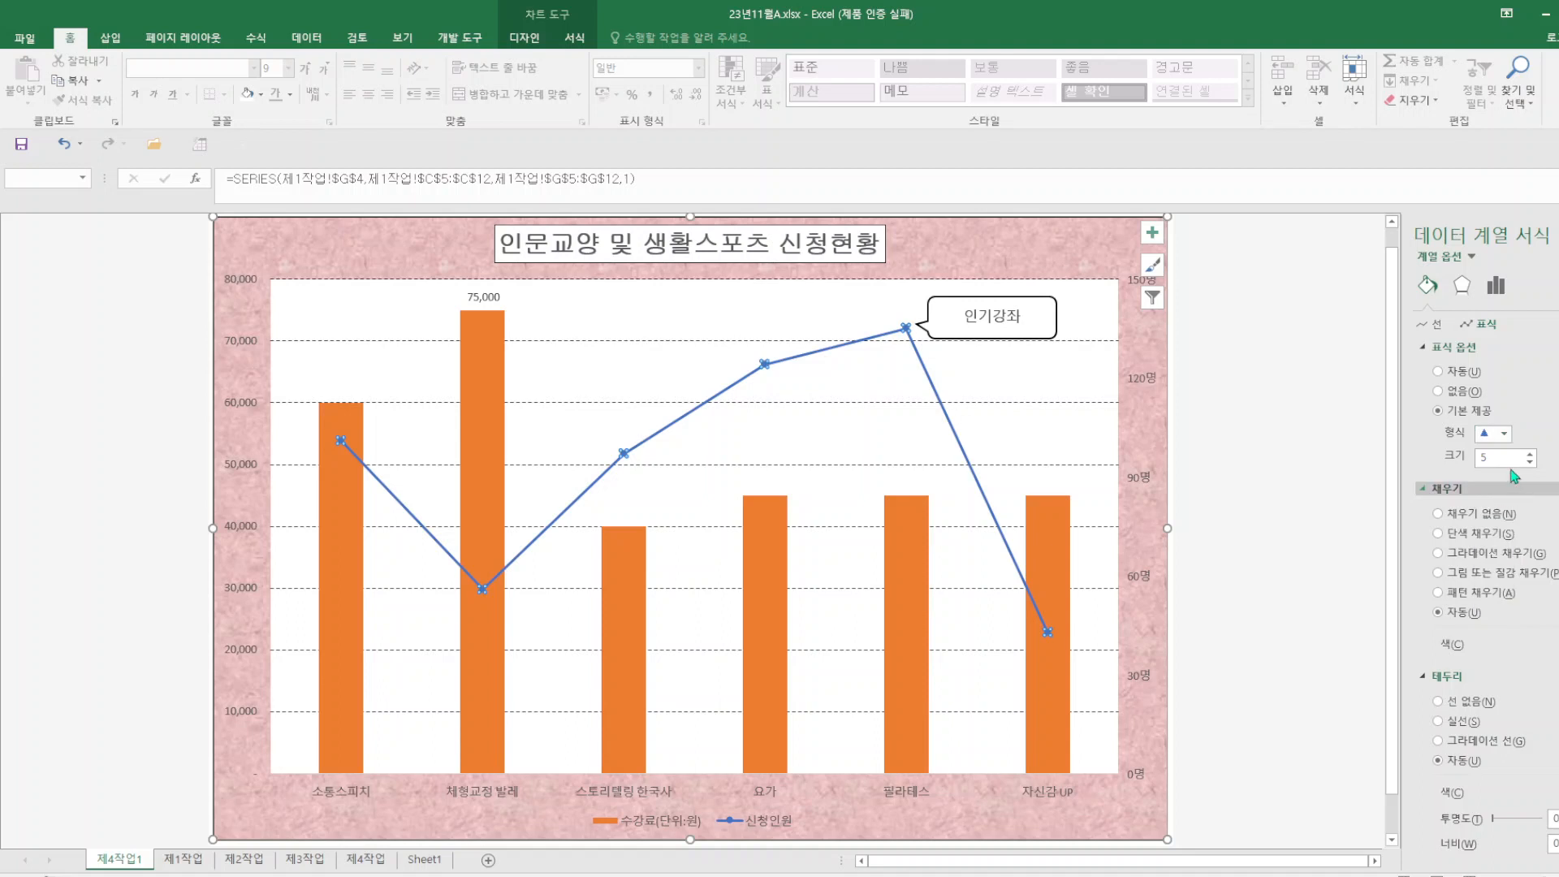
{"action": "left_click", "coordinate": [1492, 458]}
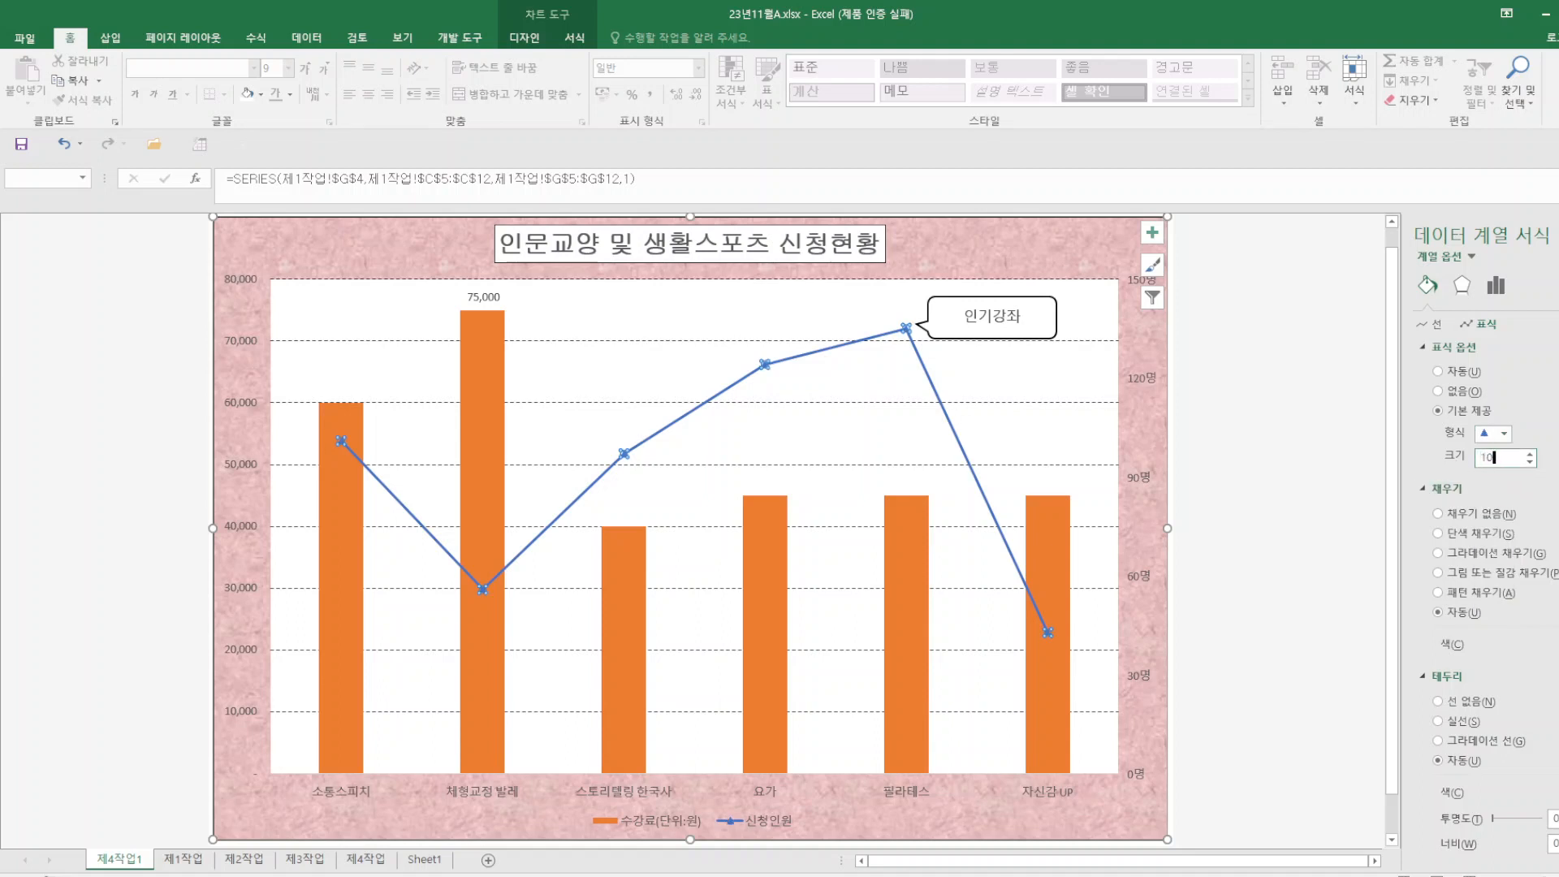
{"action": "left_click", "coordinate": [1283, 609]}
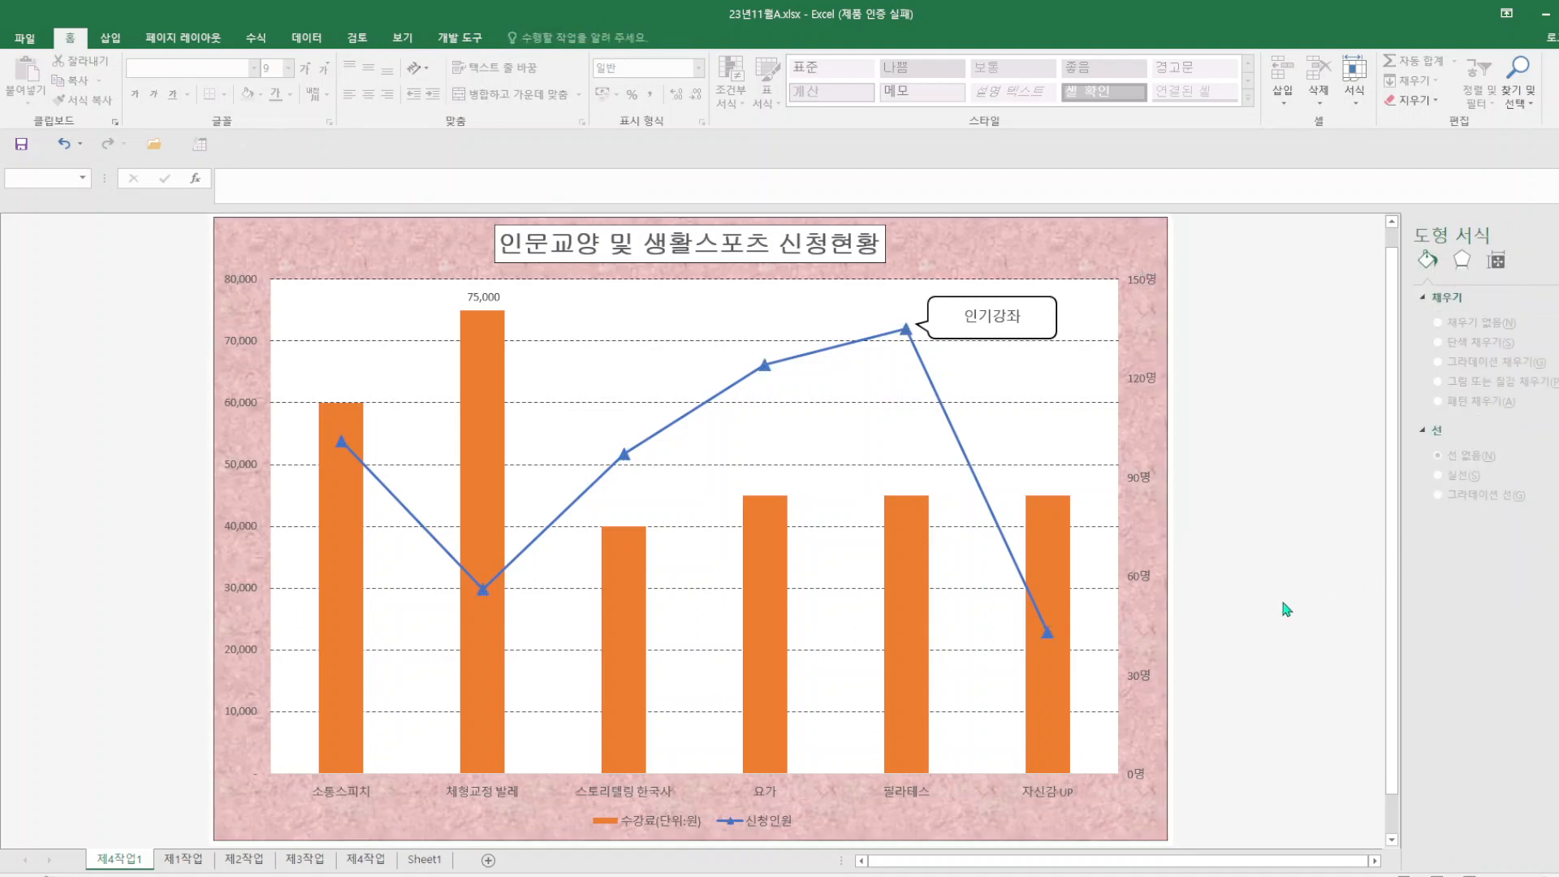
{"action": "left_click", "coordinate": [21, 151]}
- Add a shape outline to the chart's secondary and primary vertical axes so their axis lines show
{"action": "left_click", "coordinate": [660, 800]}
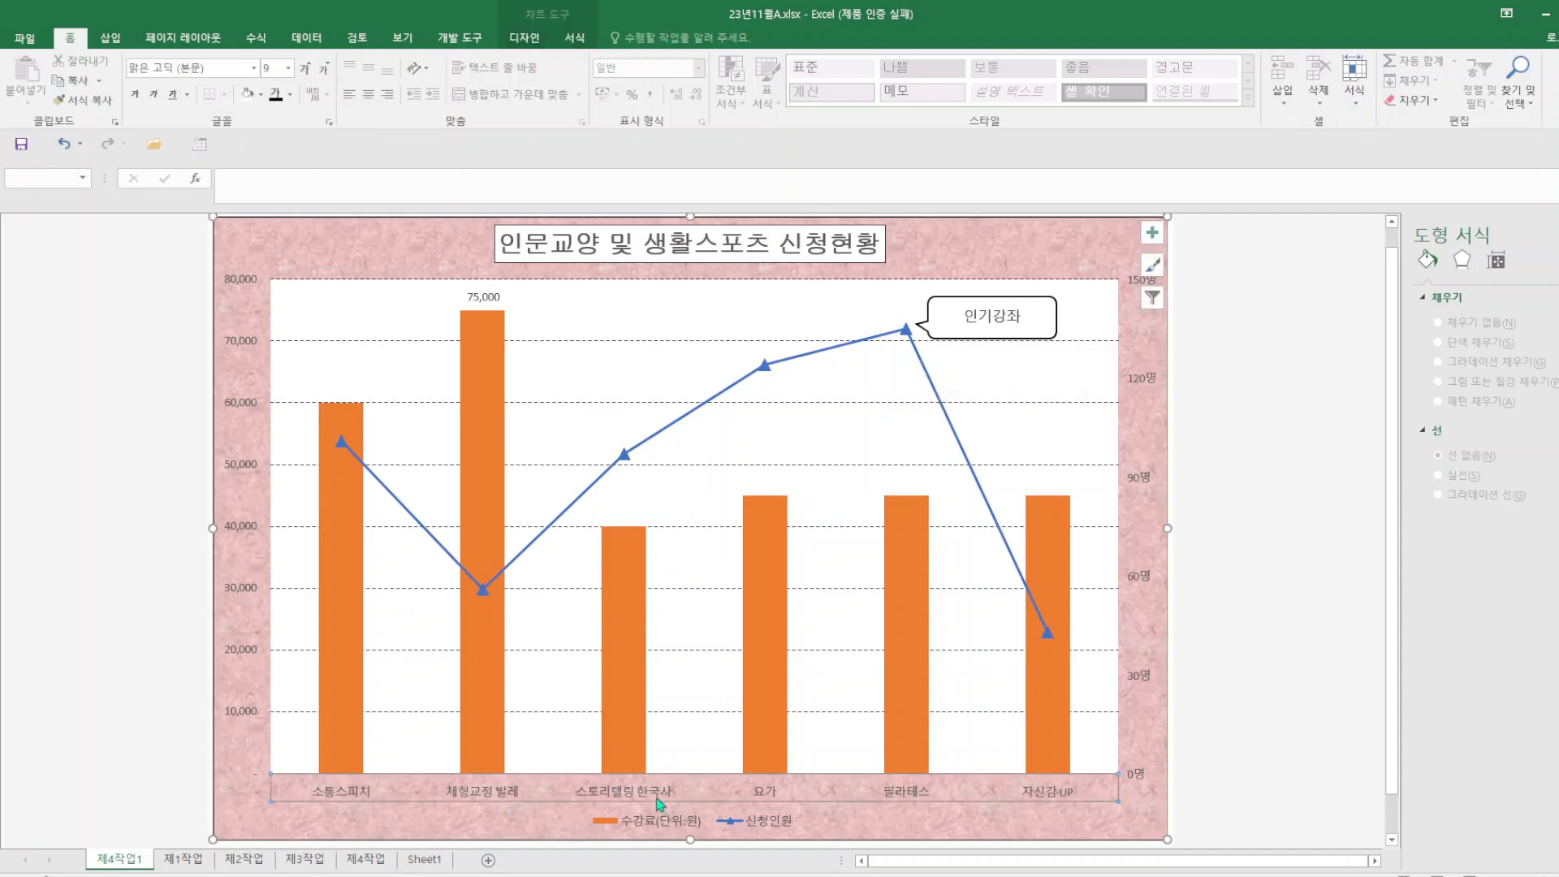
{"action": "left_click", "coordinate": [19, 149]}
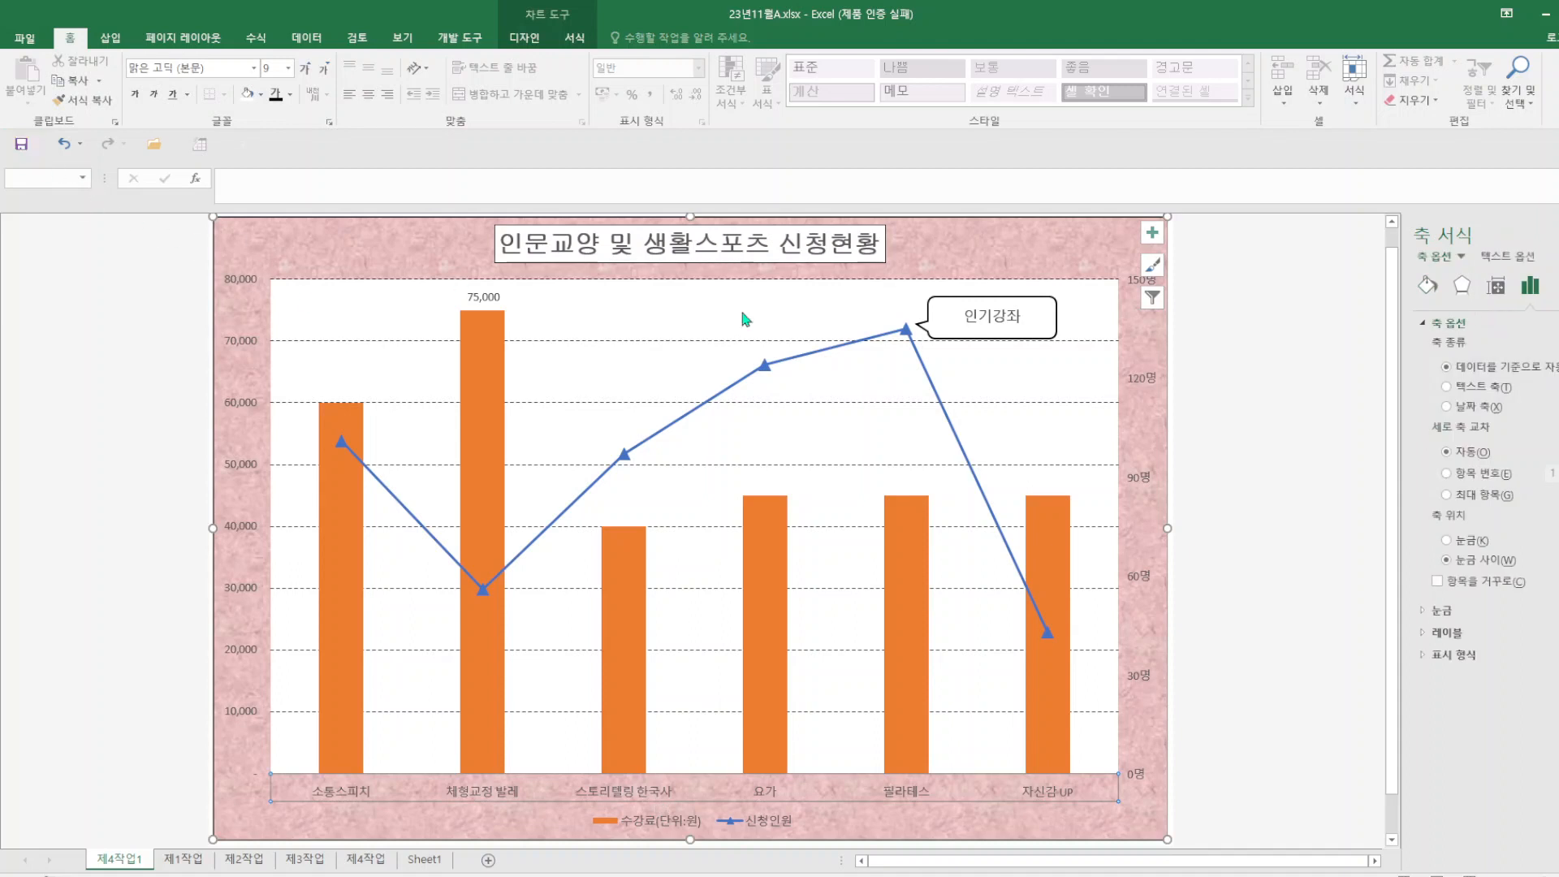
{"action": "left_click", "coordinate": [1141, 388]}
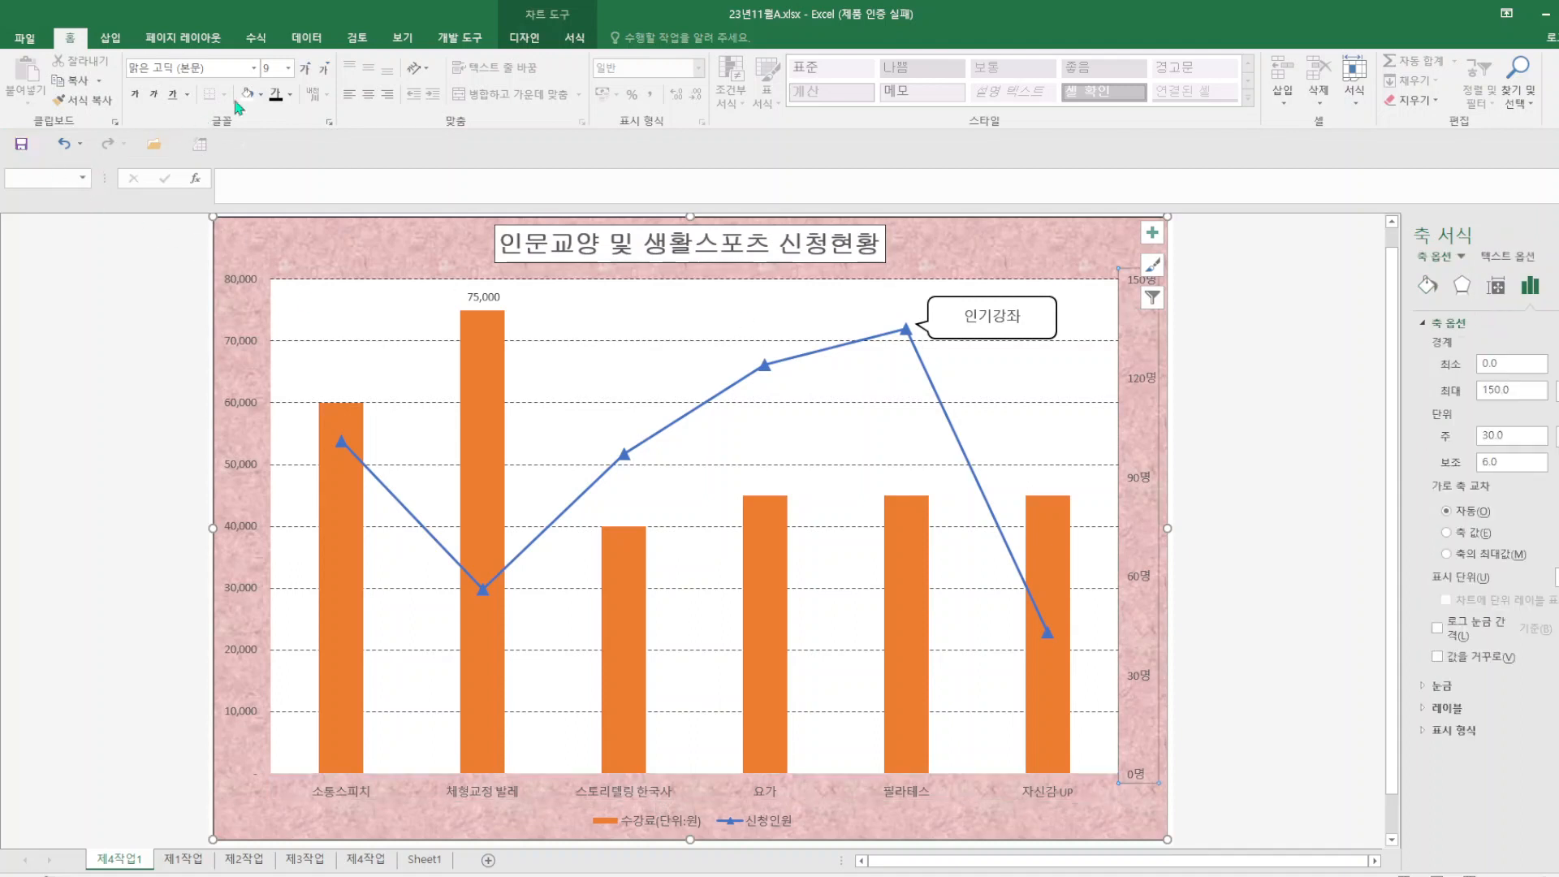
{"action": "left_click", "coordinate": [578, 38]}
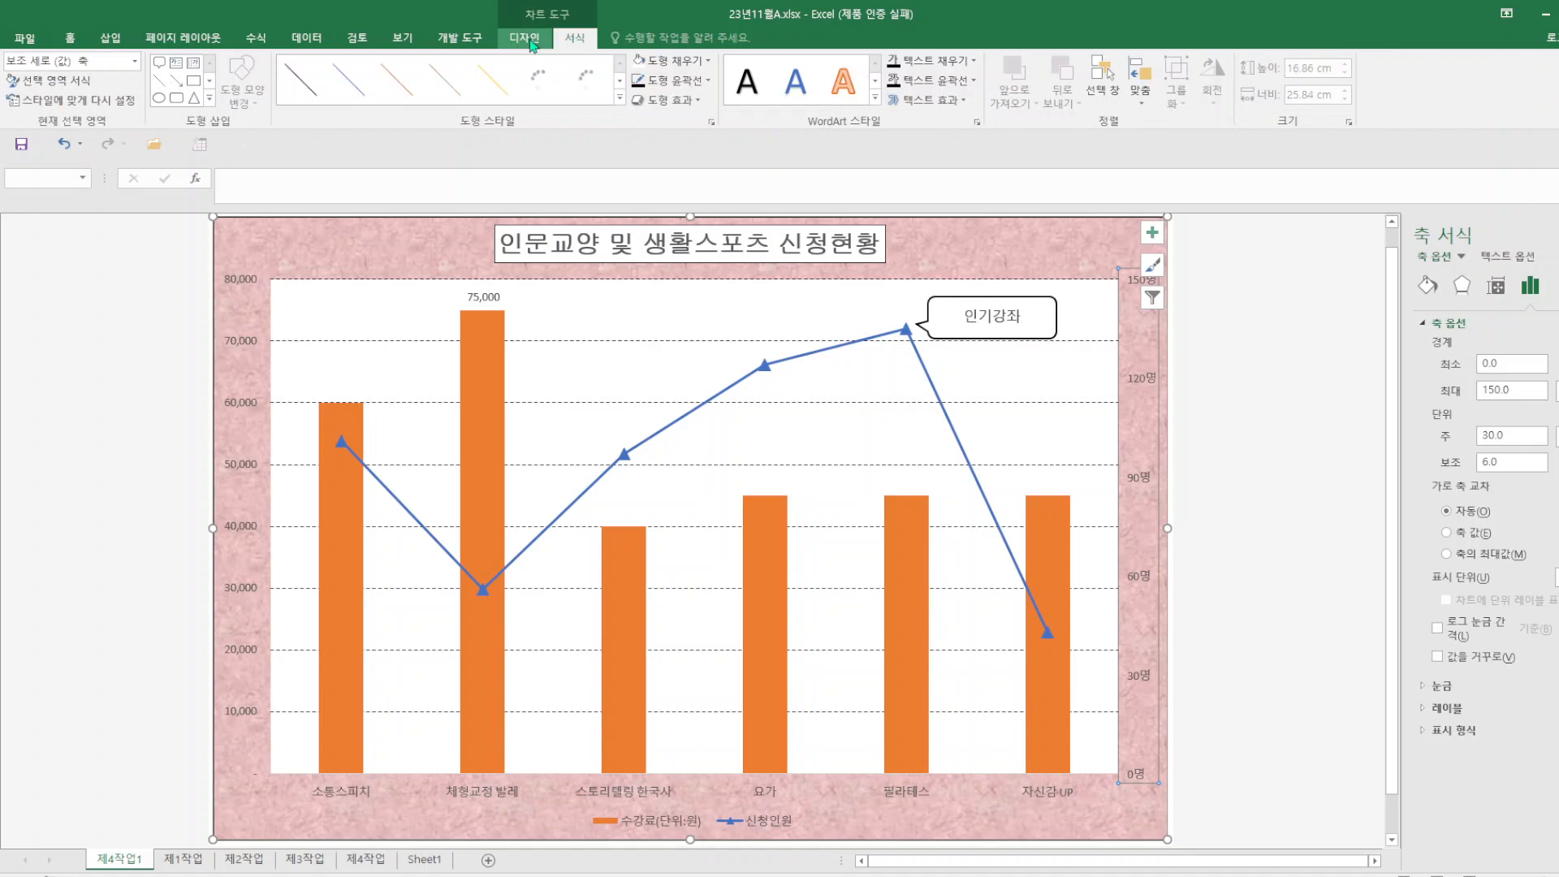
{"action": "left_click", "coordinate": [244, 288]}
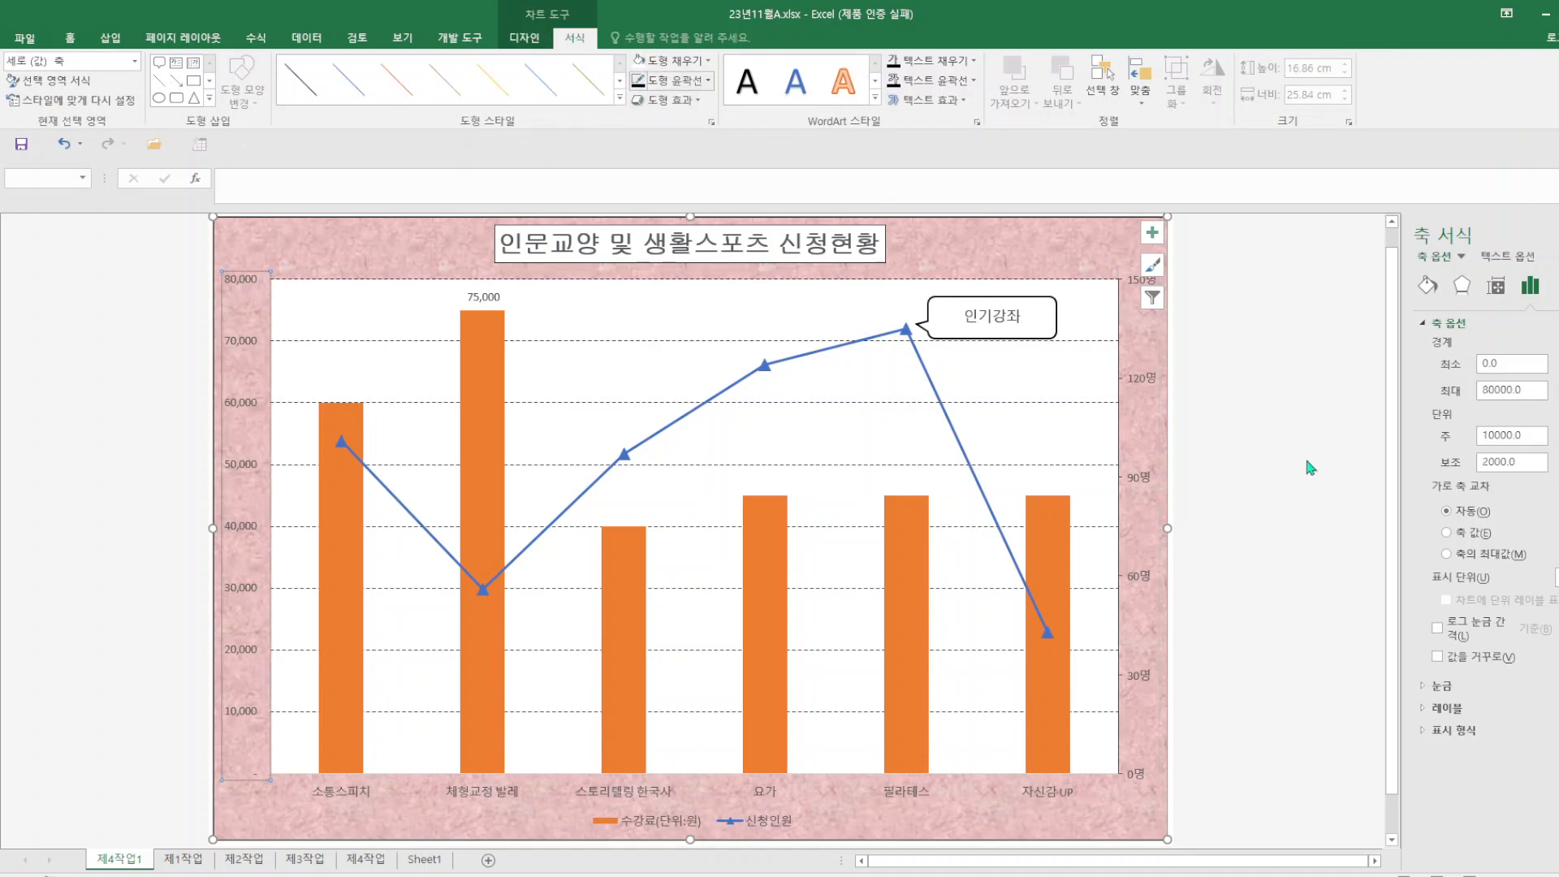
{"action": "left_click", "coordinate": [1271, 489]}
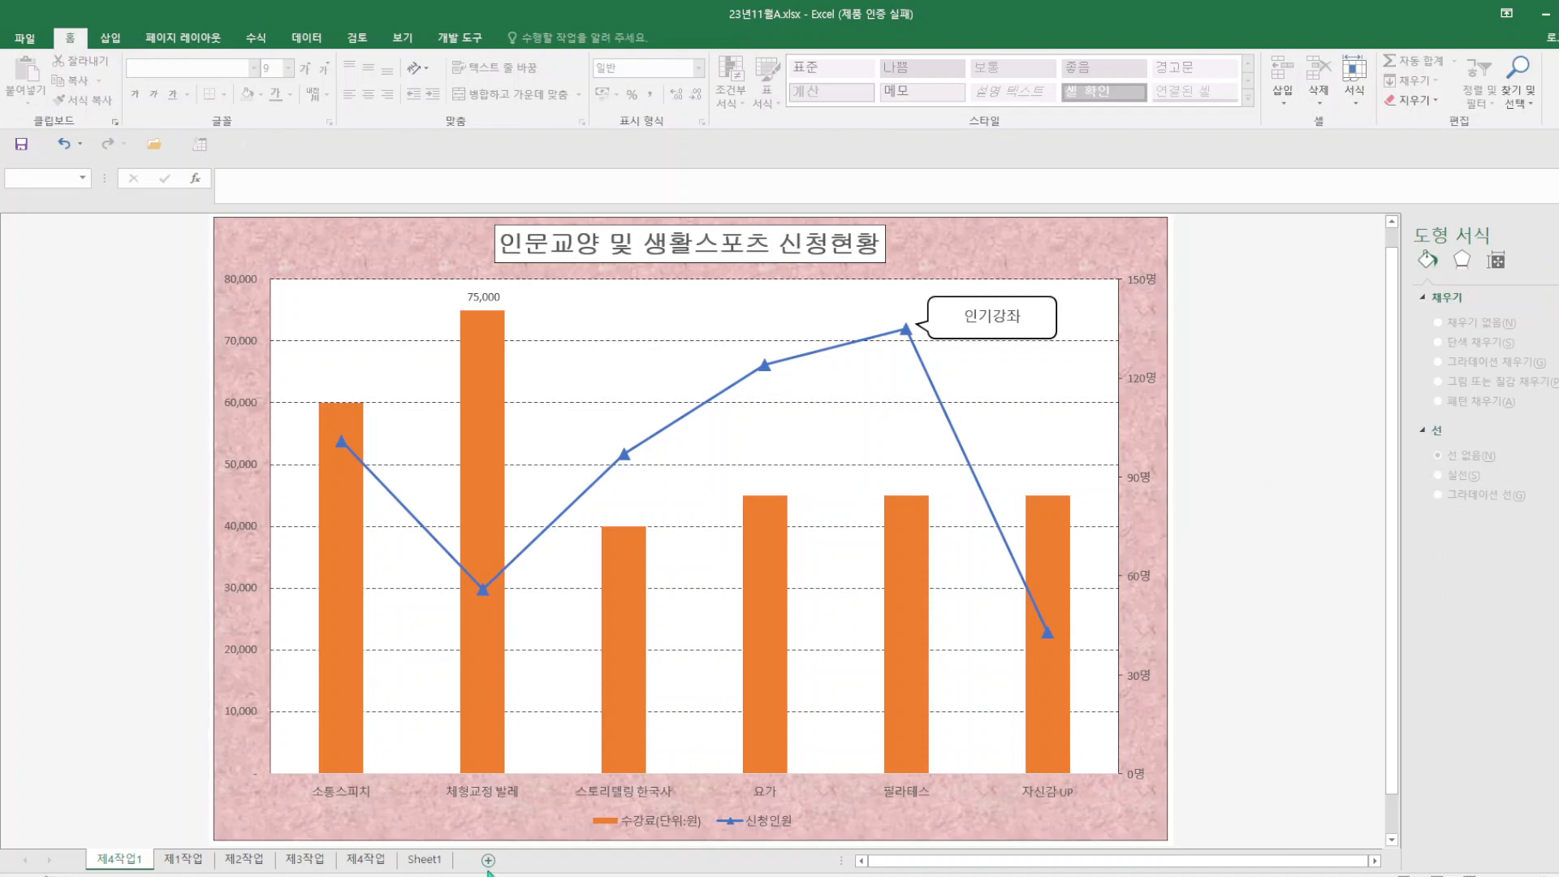
- Move the 제4작업1 chart sheet to between the 제4작업 sheet and Sheet1, and save the workbook
{"action": "left_click", "coordinate": [374, 863]}
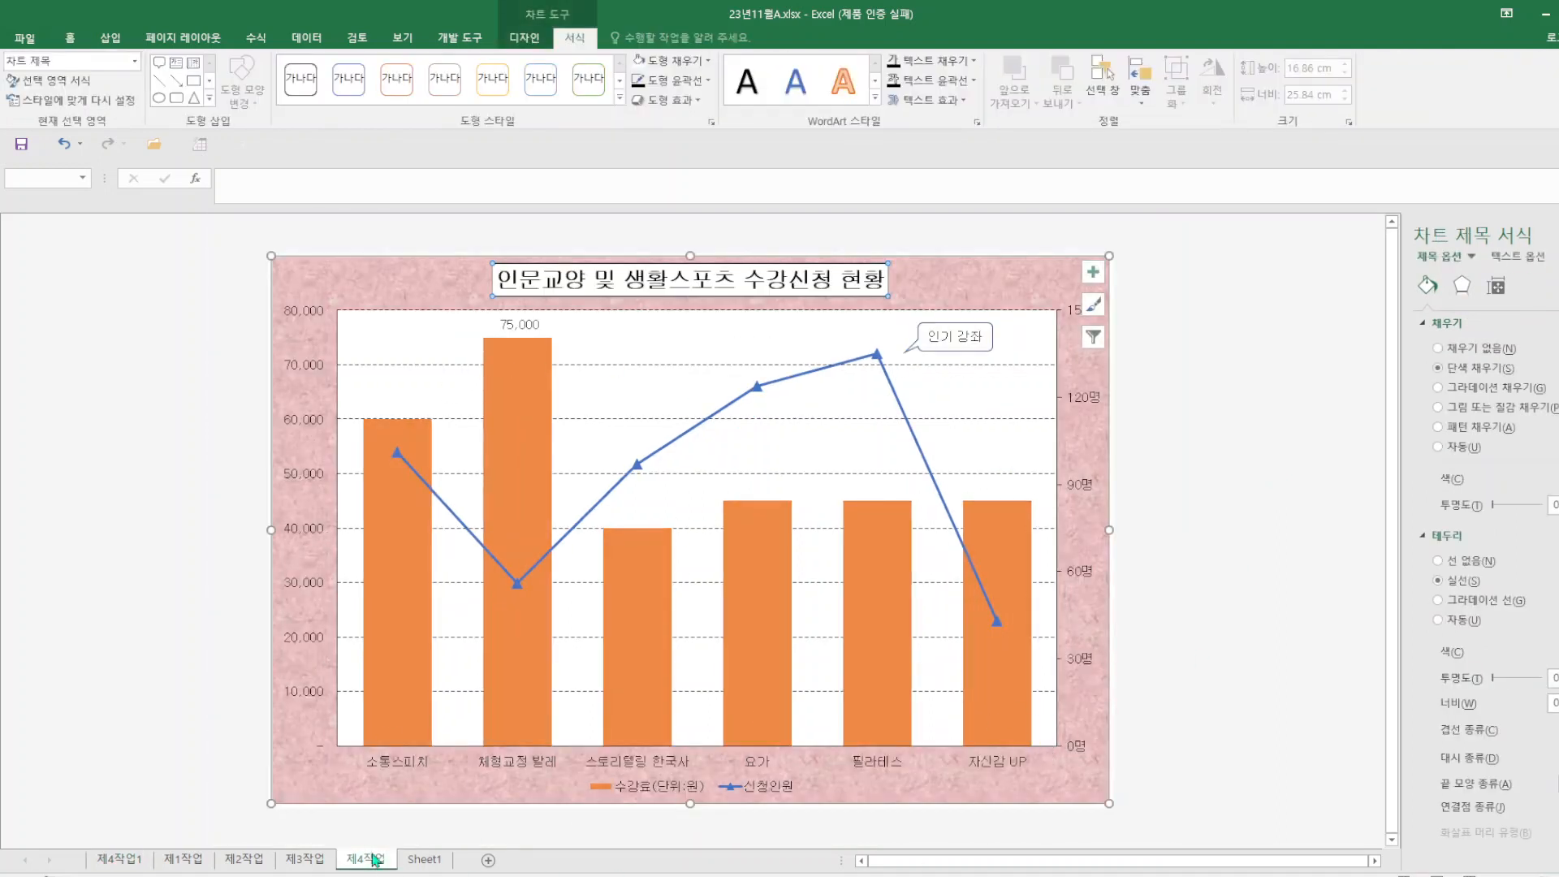
{"action": "left_click", "coordinate": [128, 859]}
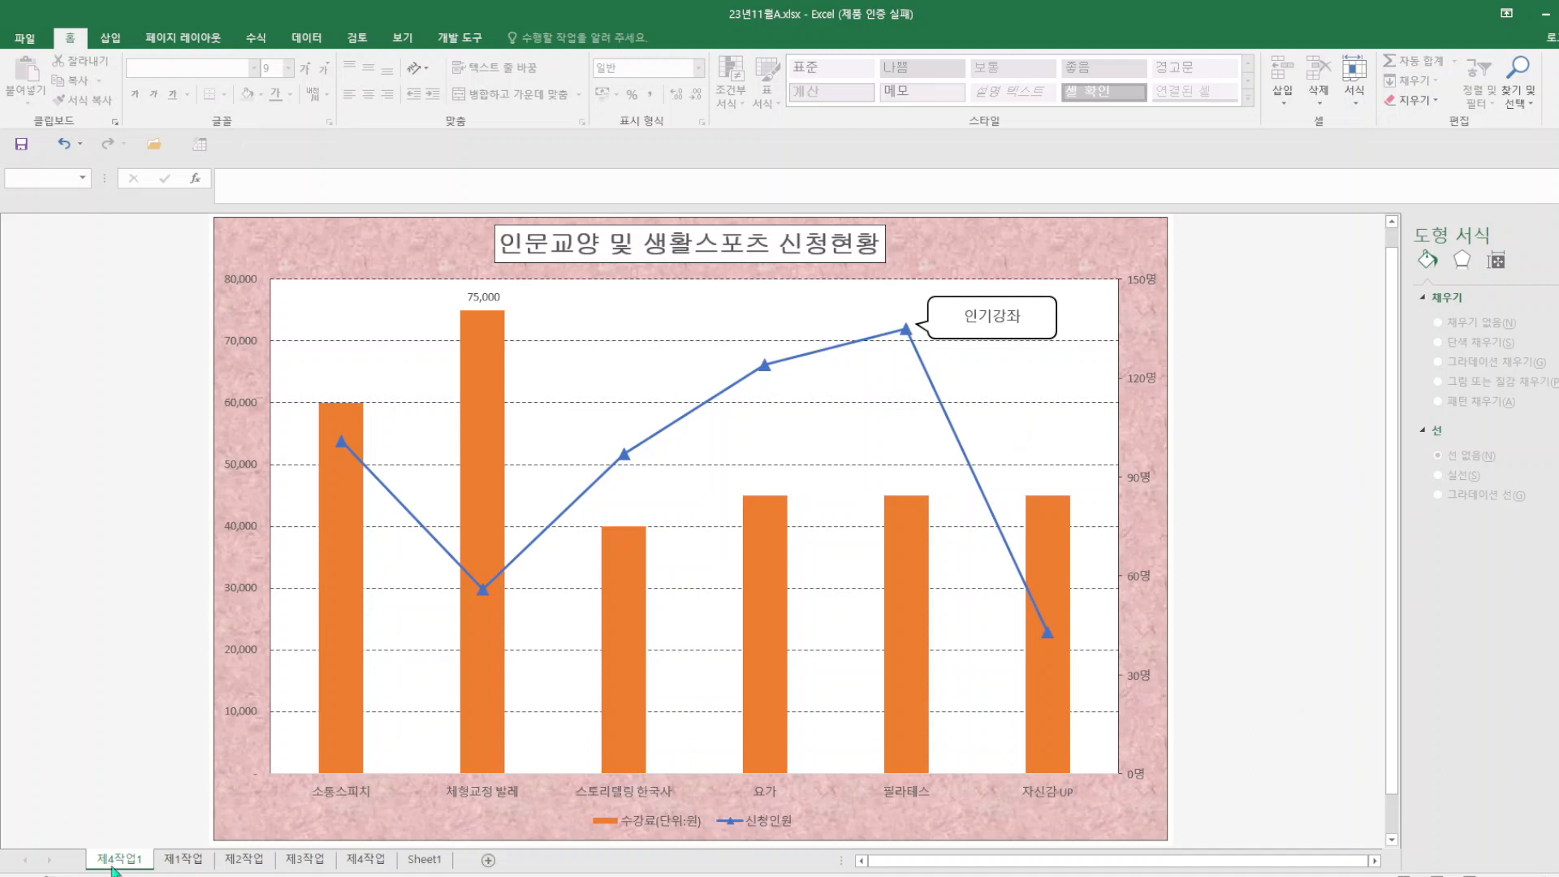
{"action": "mouse_move", "coordinate": [111, 862]}
{"action": "left_mouse_down"}
{"action": "mouse_move", "coordinate": [380, 816]}
{"action": "mouse_move", "coordinate": [415, 848]}
{"action": "left_mouse_up"}
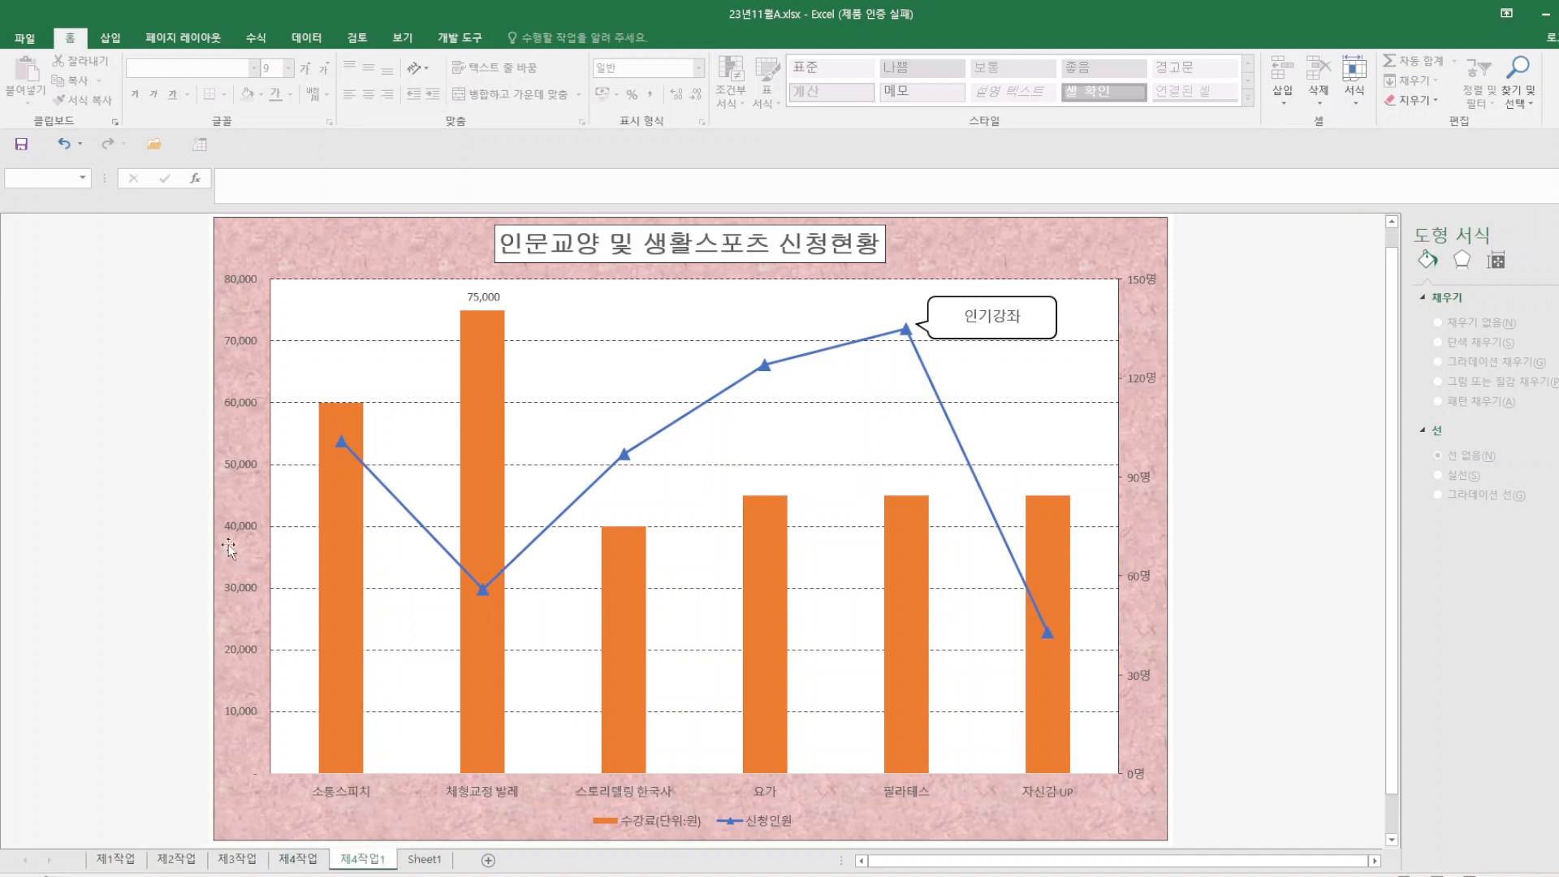
{"action": "left_click", "coordinate": [22, 146]}
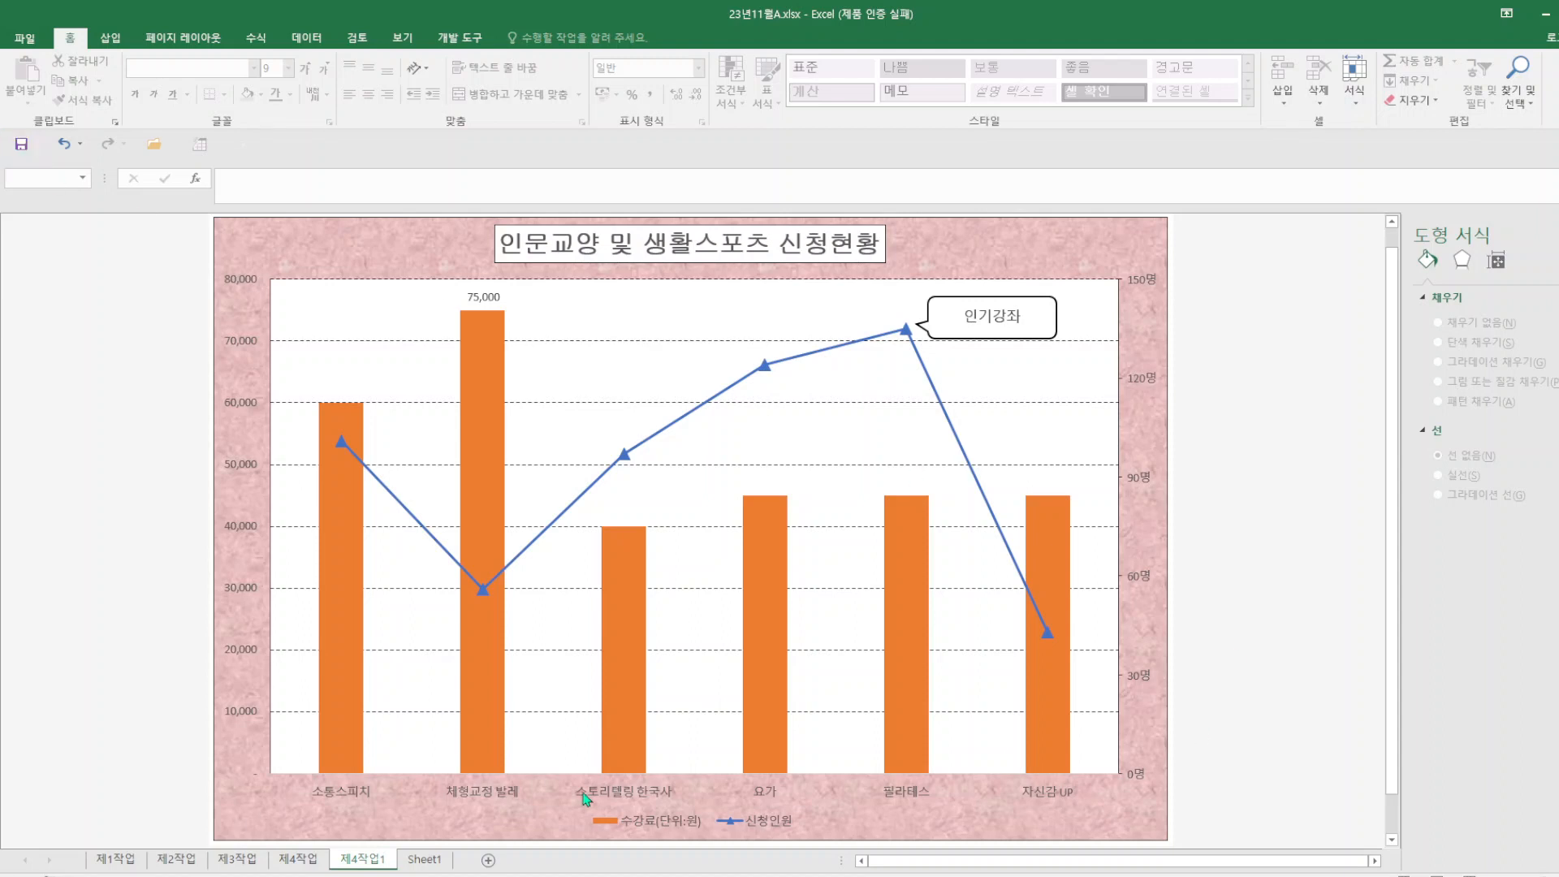